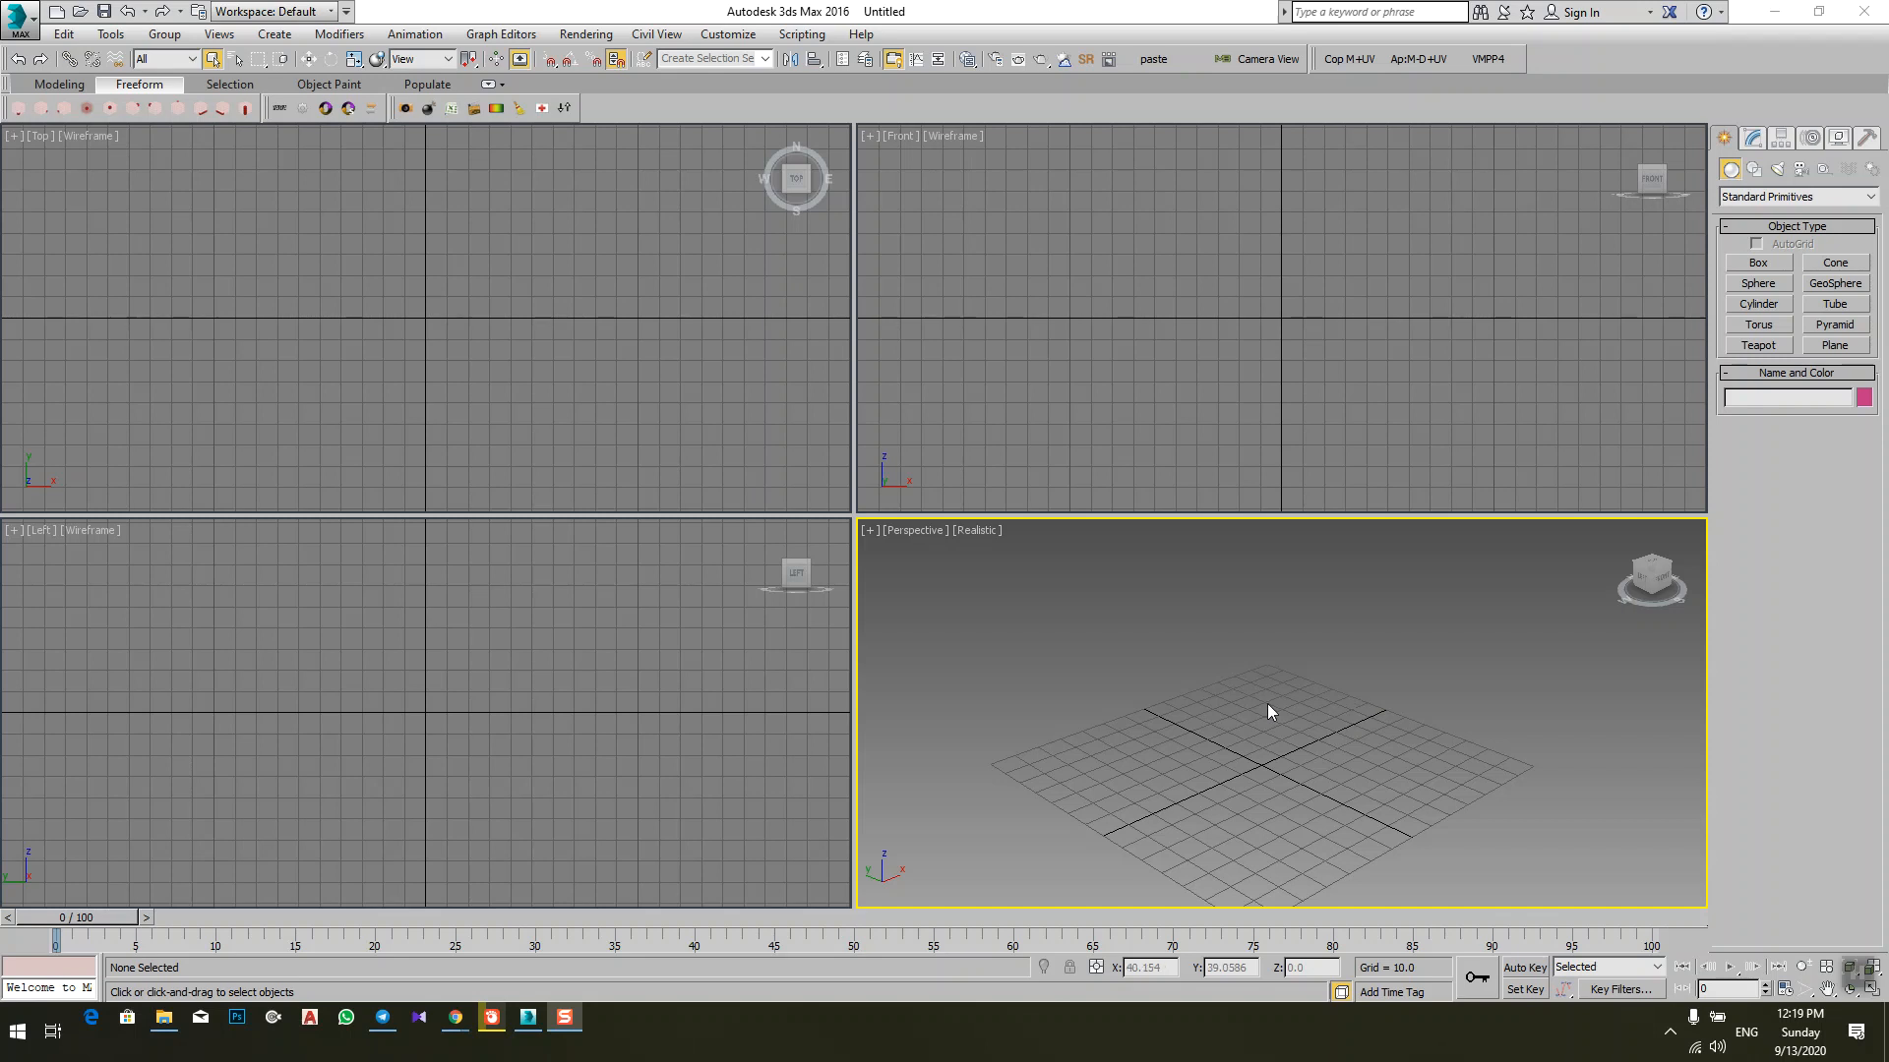
Step: Preview the ame-dark, ModularToolbarsUI, DefaultUI and ame-light schemes in the Custom UI and Defaults Switcher, then close it without applying any
left_click(724, 34)
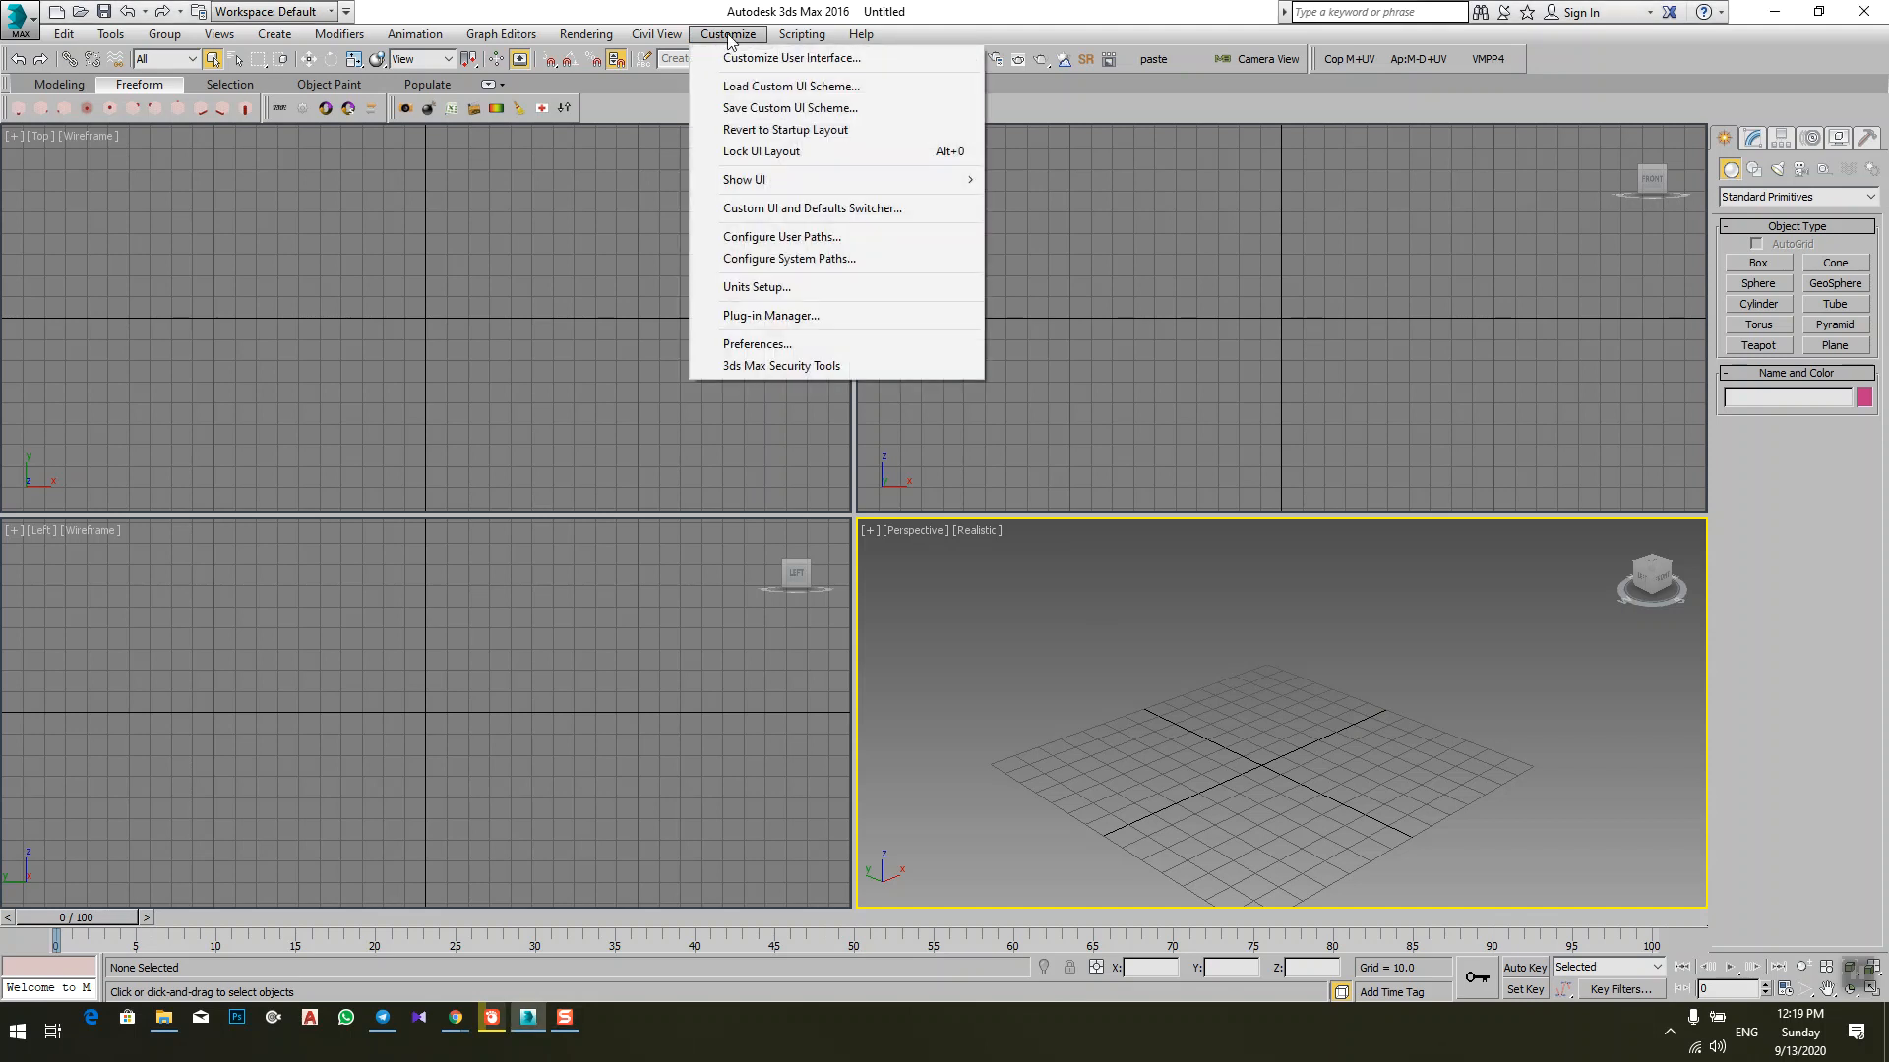
left_click(852, 220)
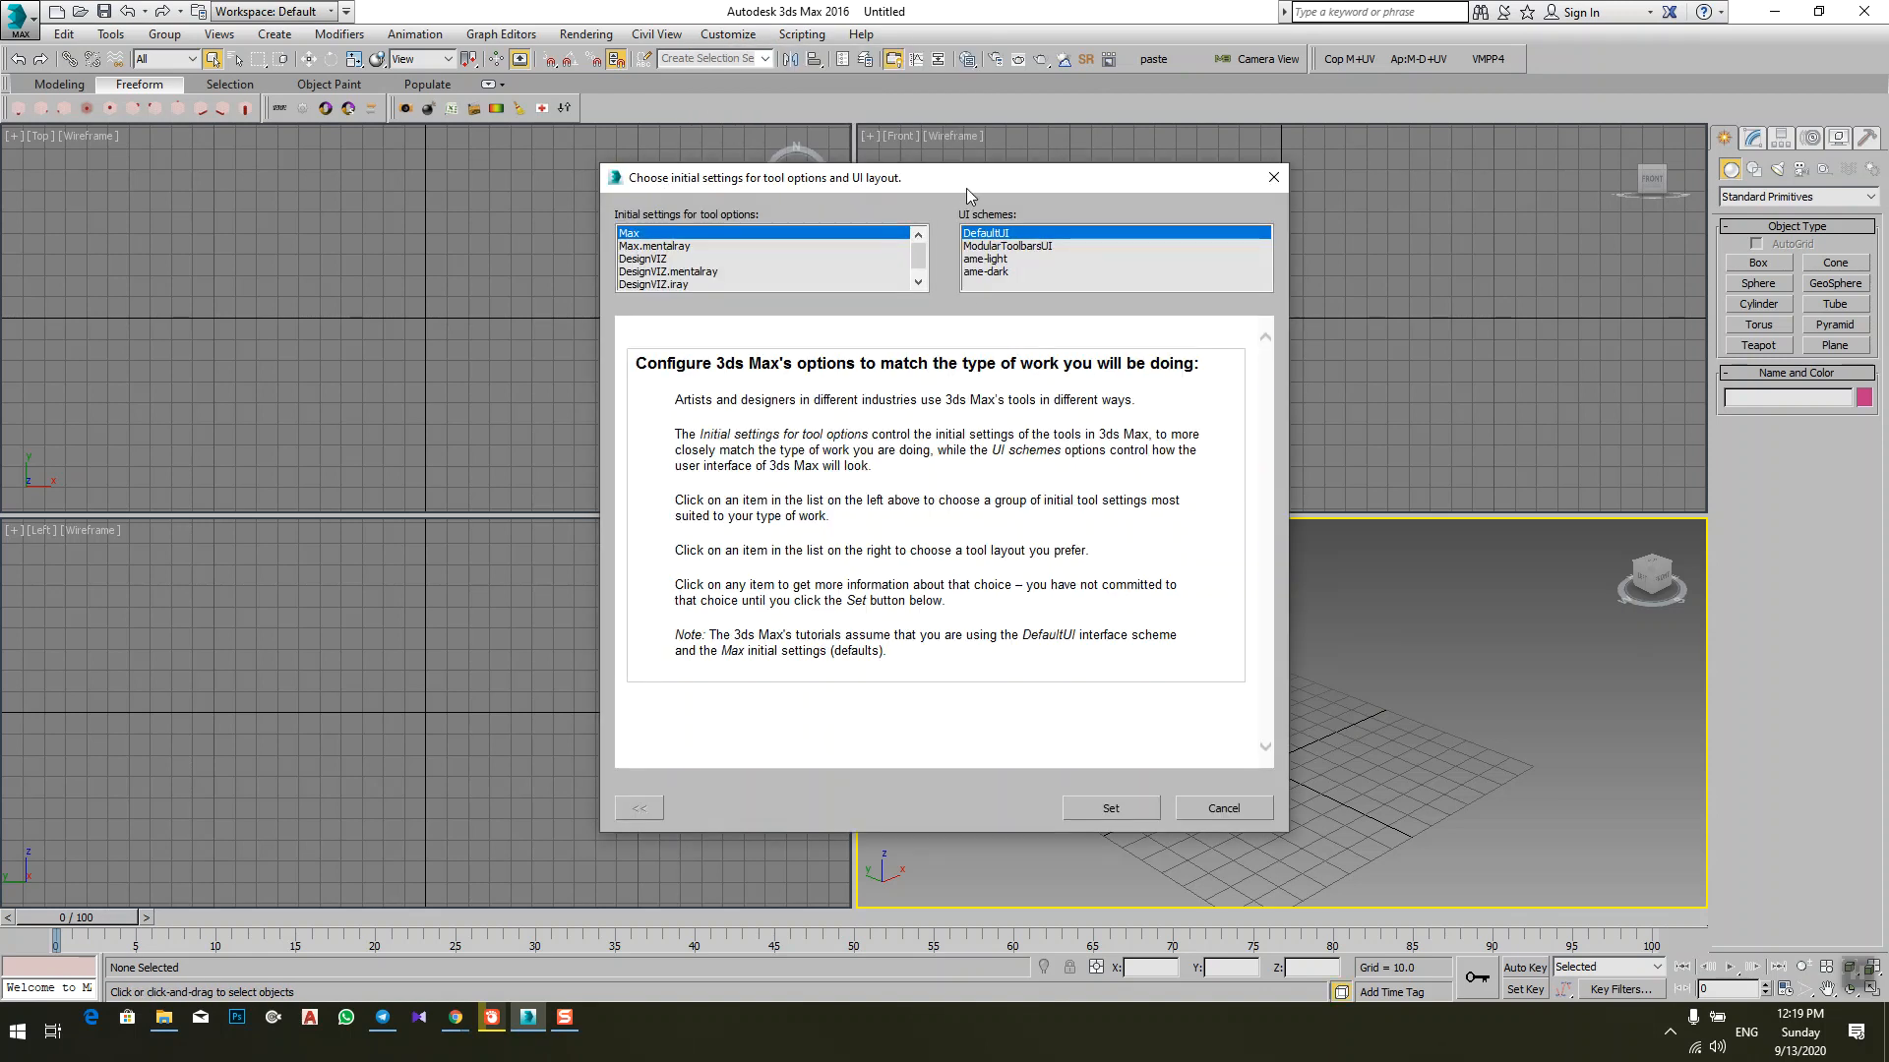
left_click_drag(966, 187, 1062, 113)
left_click(1086, 197)
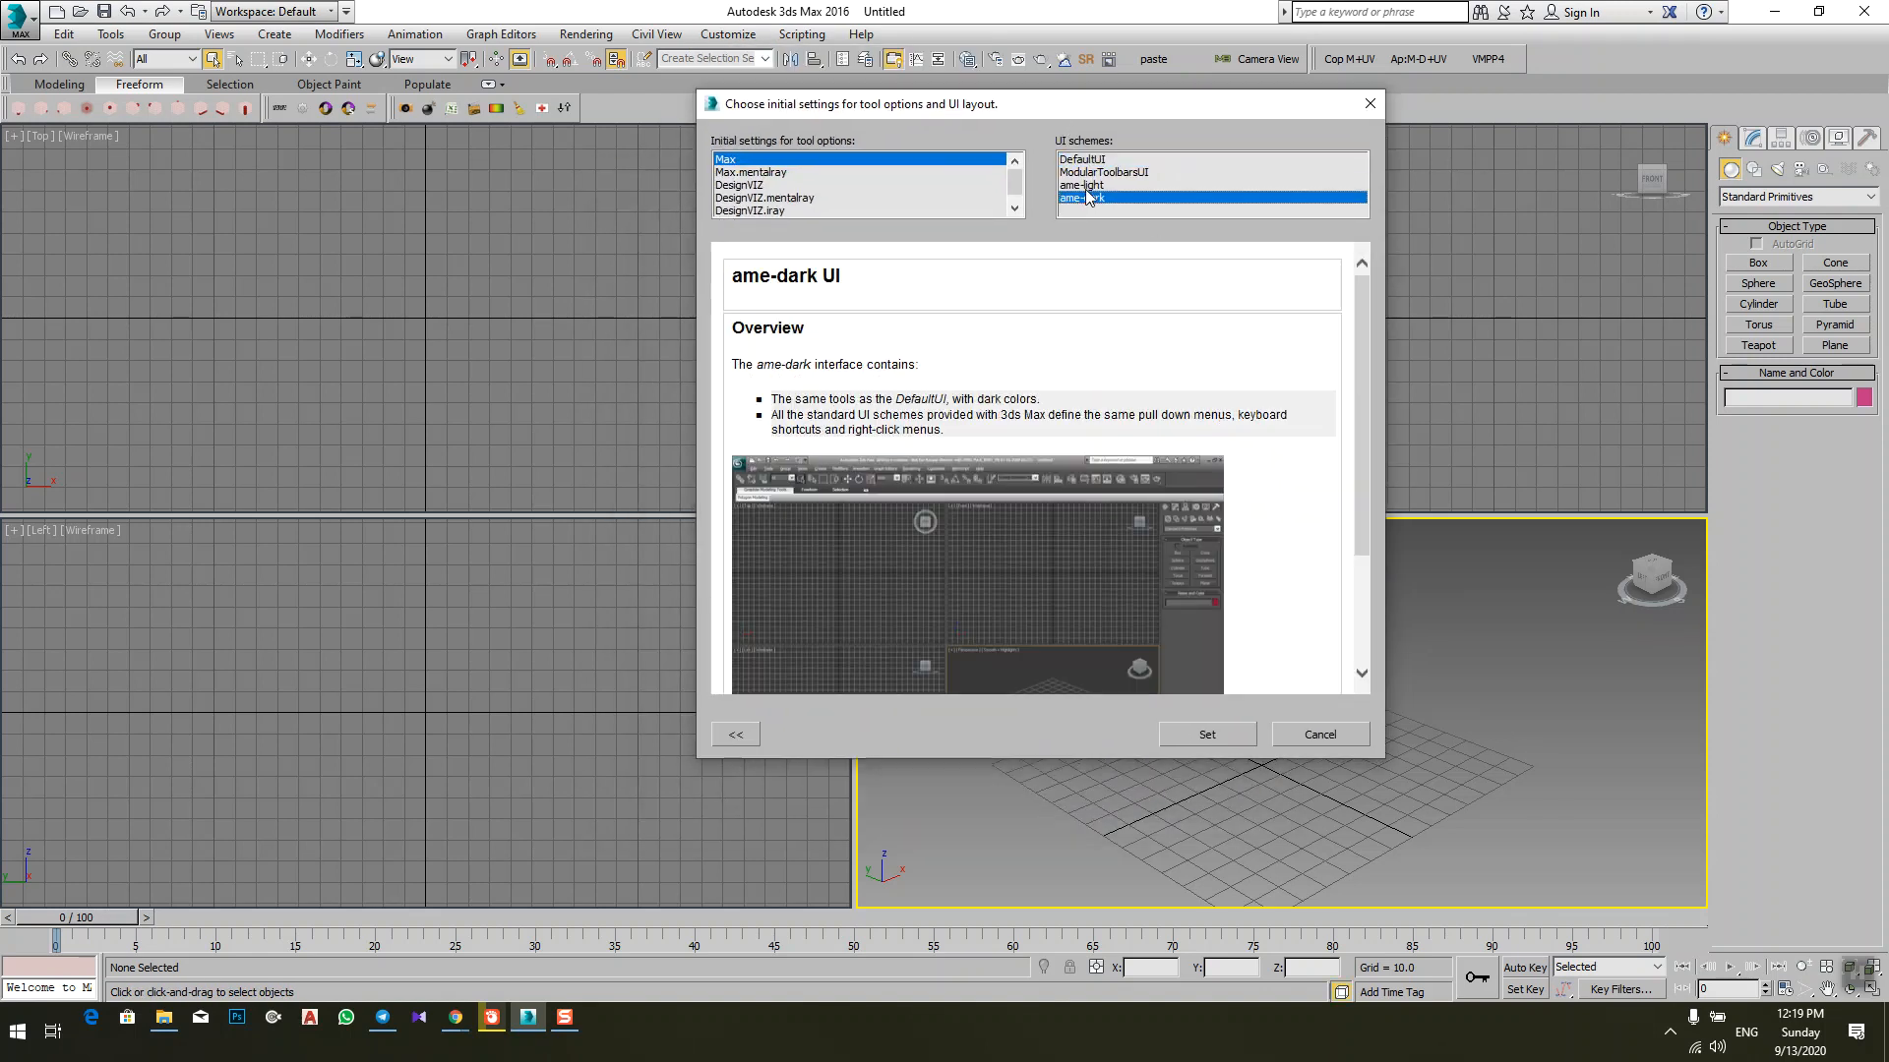
left_click(1093, 172)
left_click(1094, 159)
scroll(1104, 573, "down", 2)
scroll(1103, 573, "down", 2)
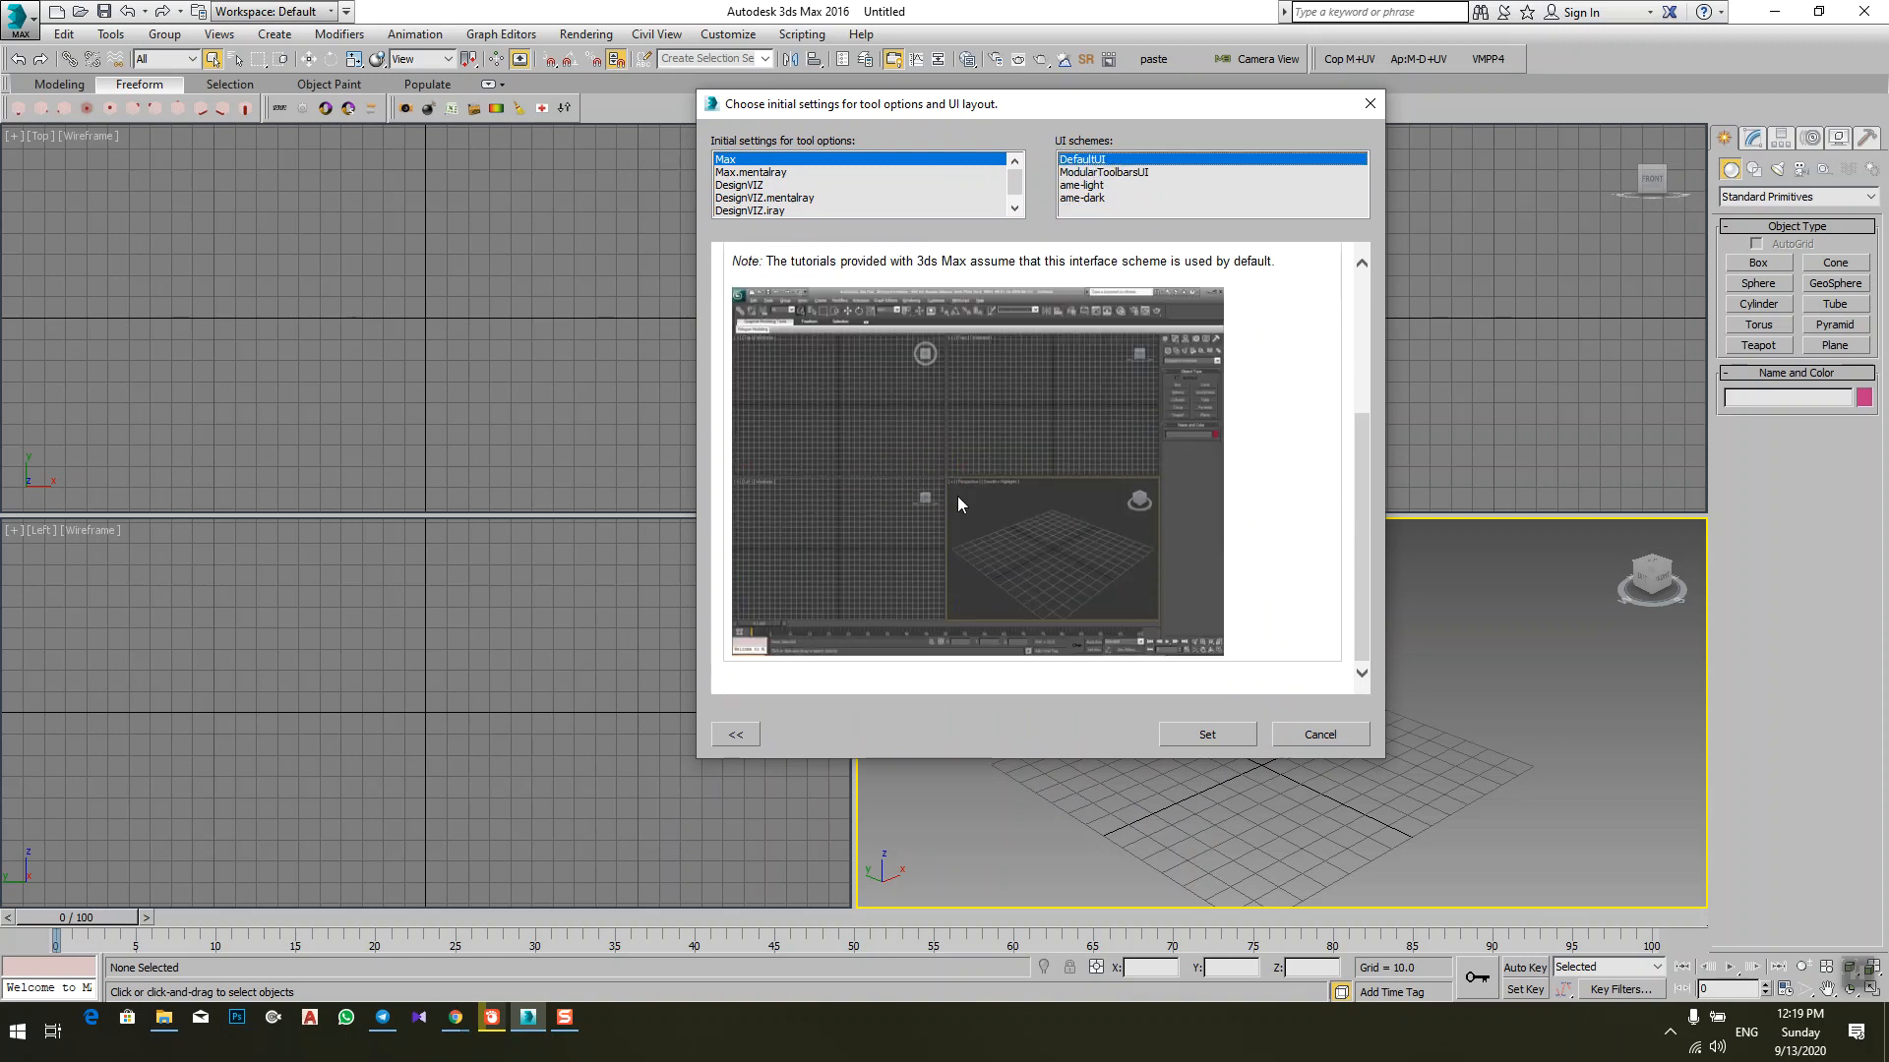
left_click(1090, 187)
scroll(1029, 464, "down", 3)
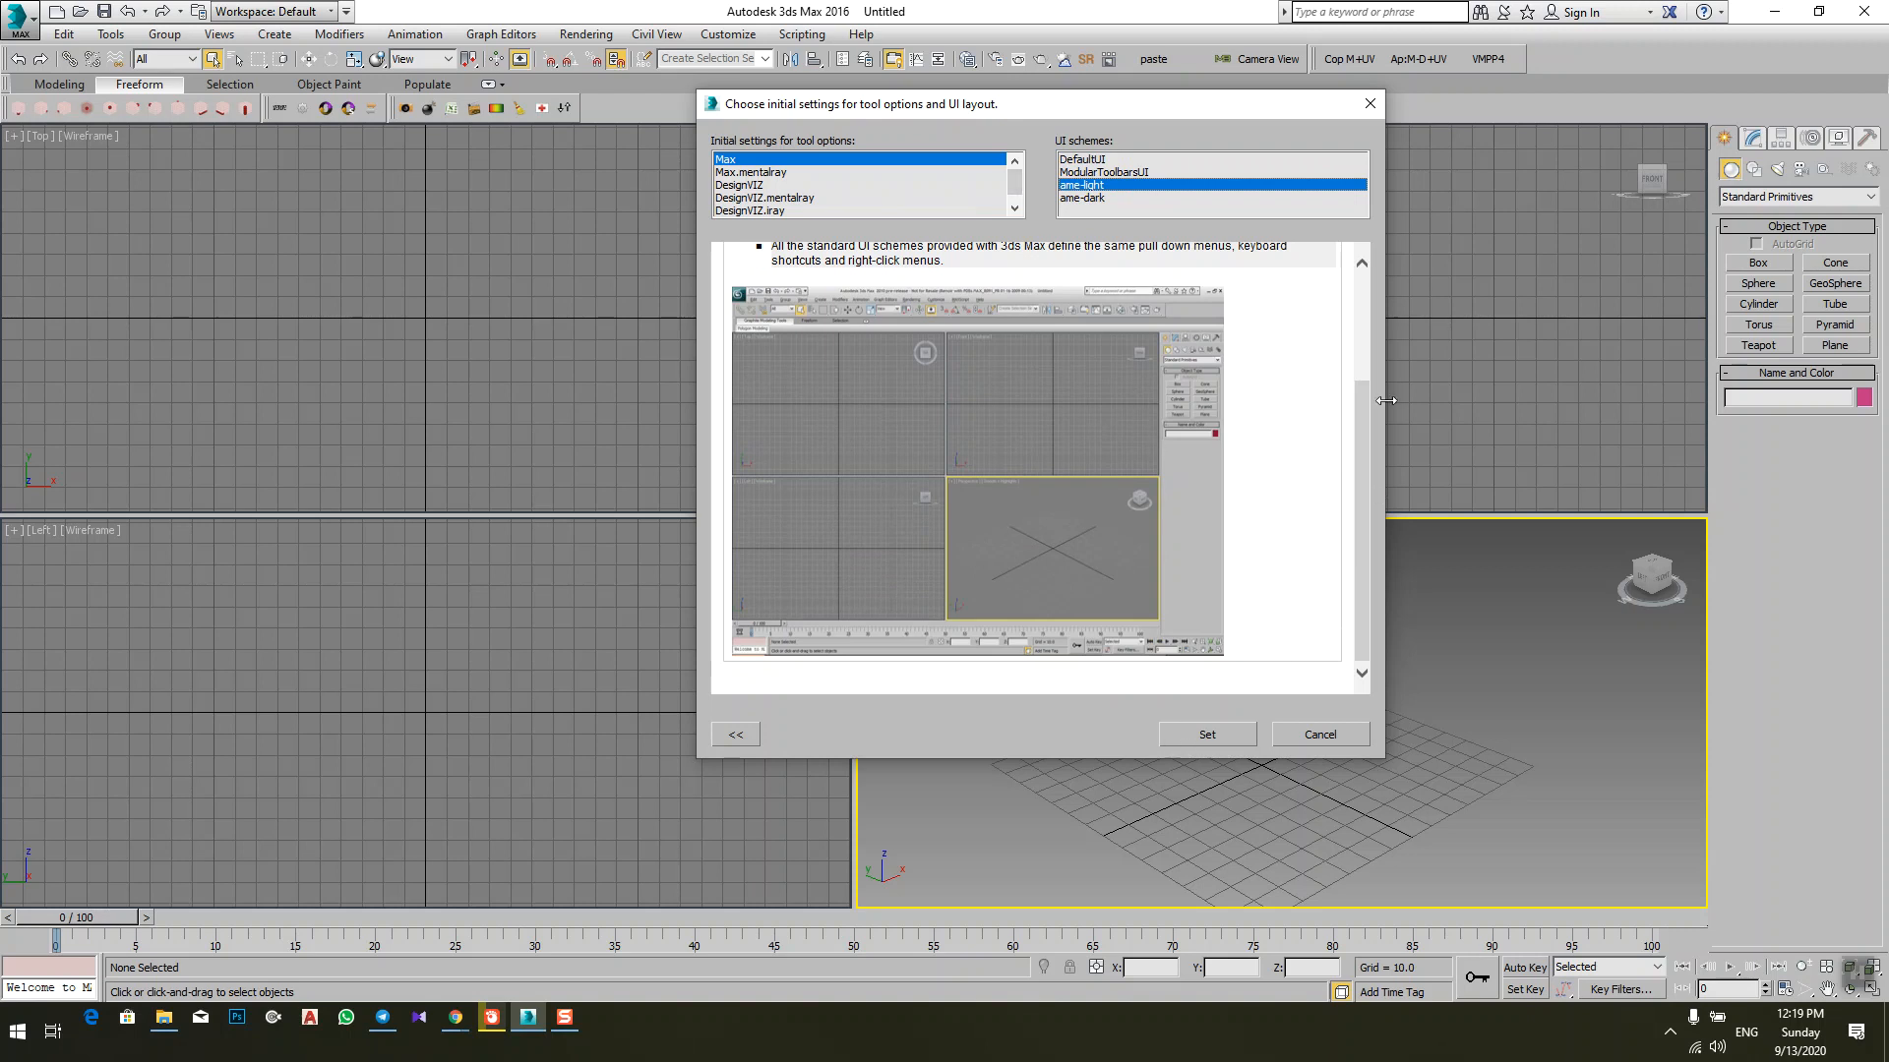
left_click(1365, 102)
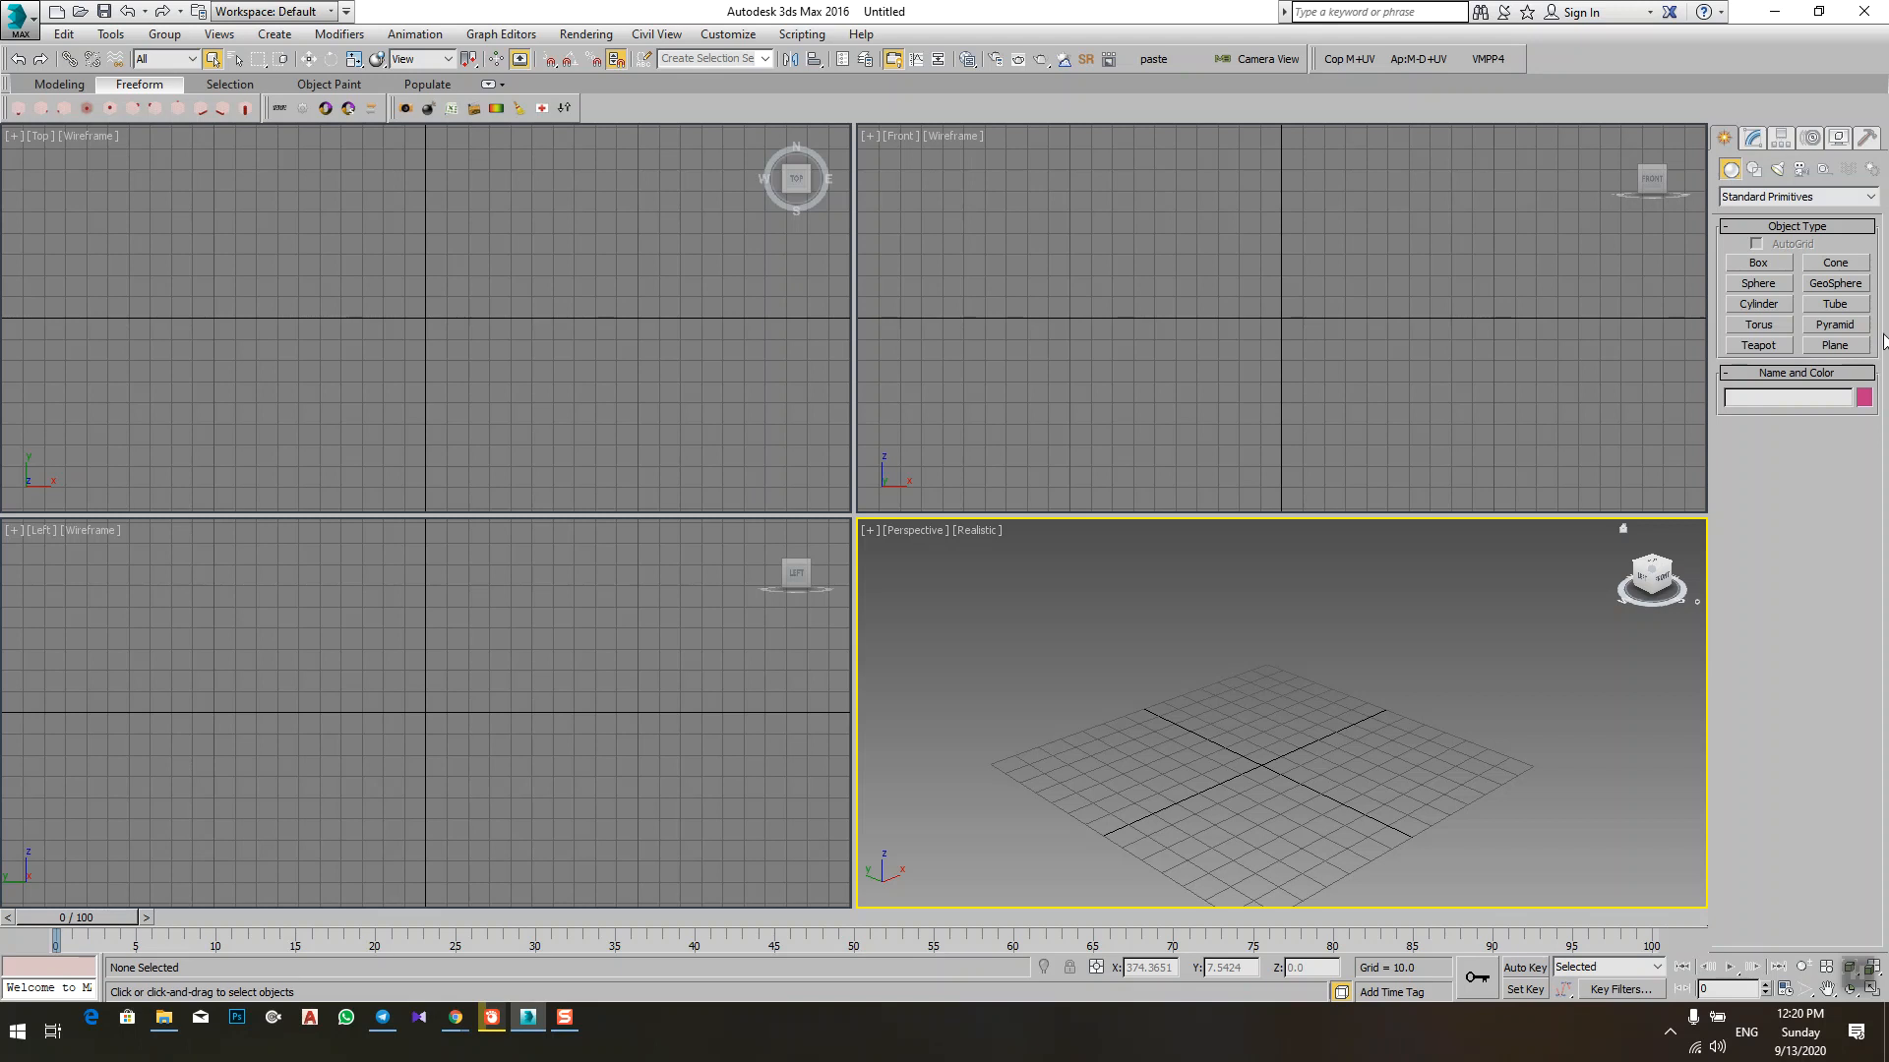
Step: Hide the Command Panel and show it again
right_click(1720, 118)
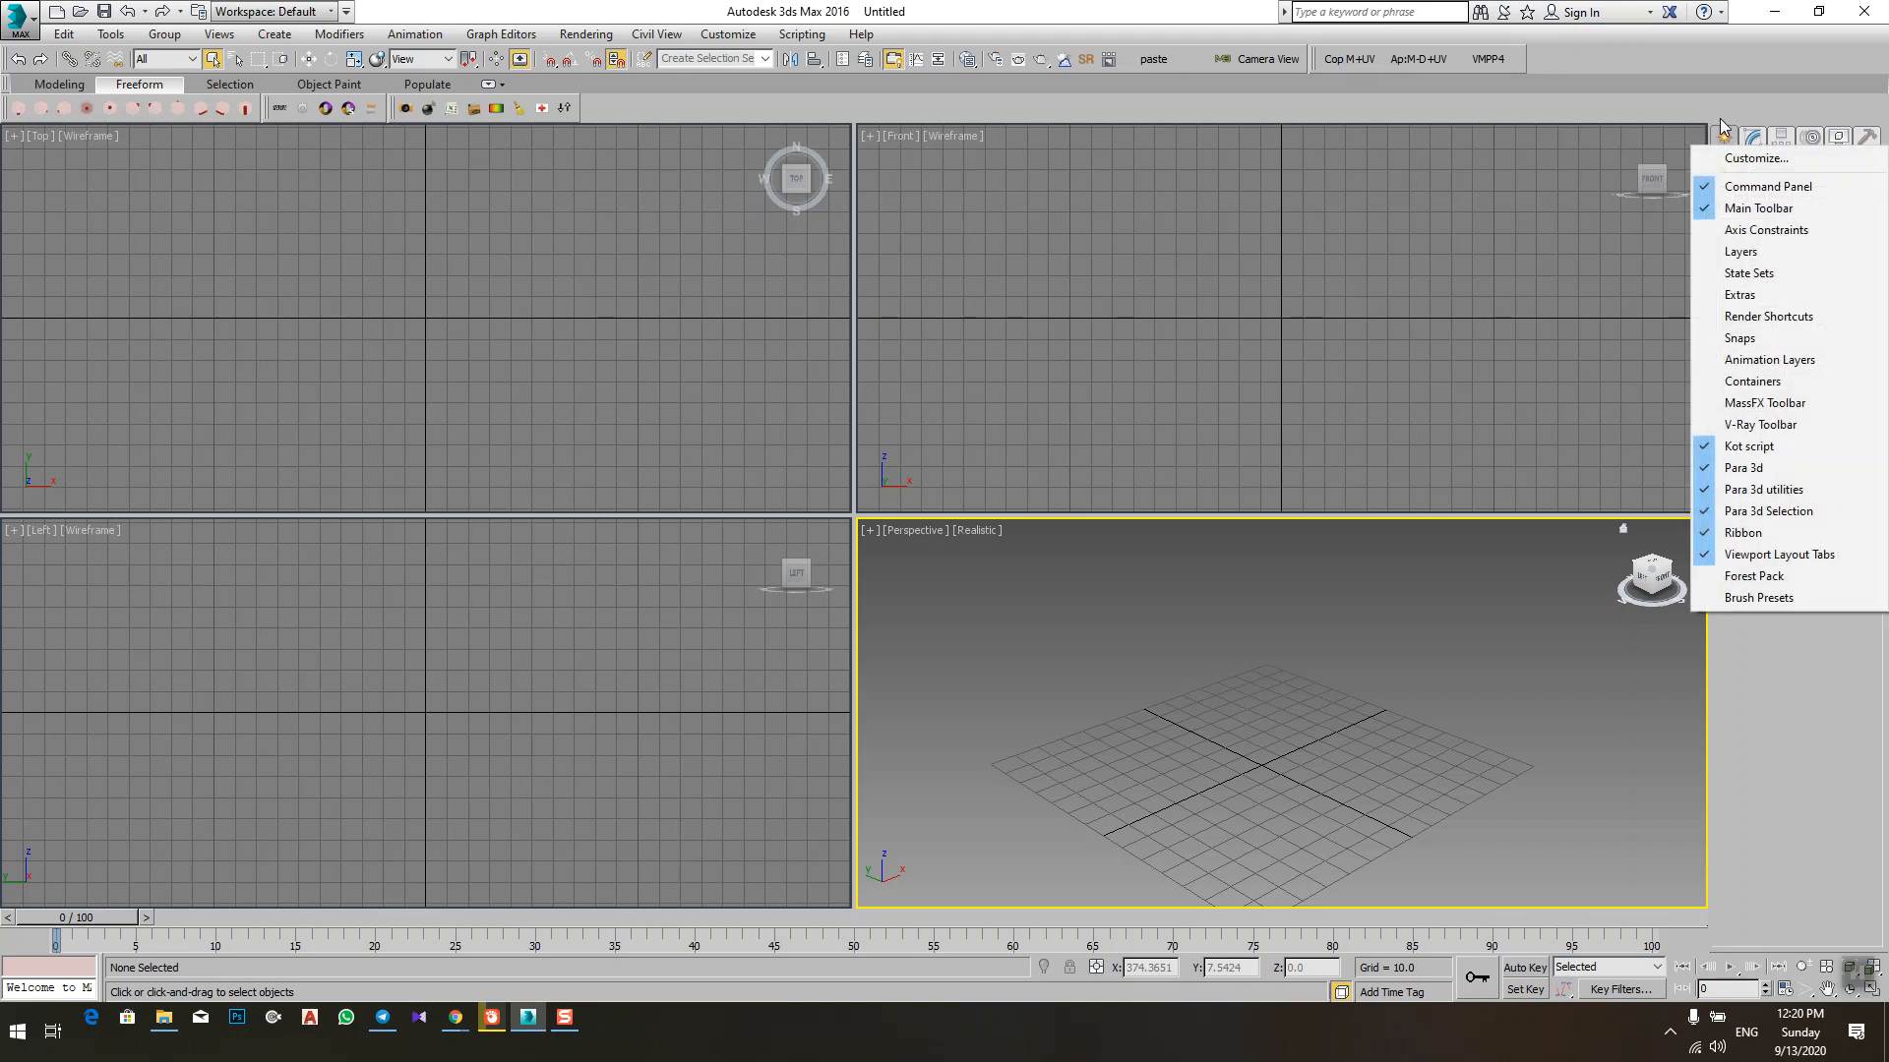
left_click(1719, 187)
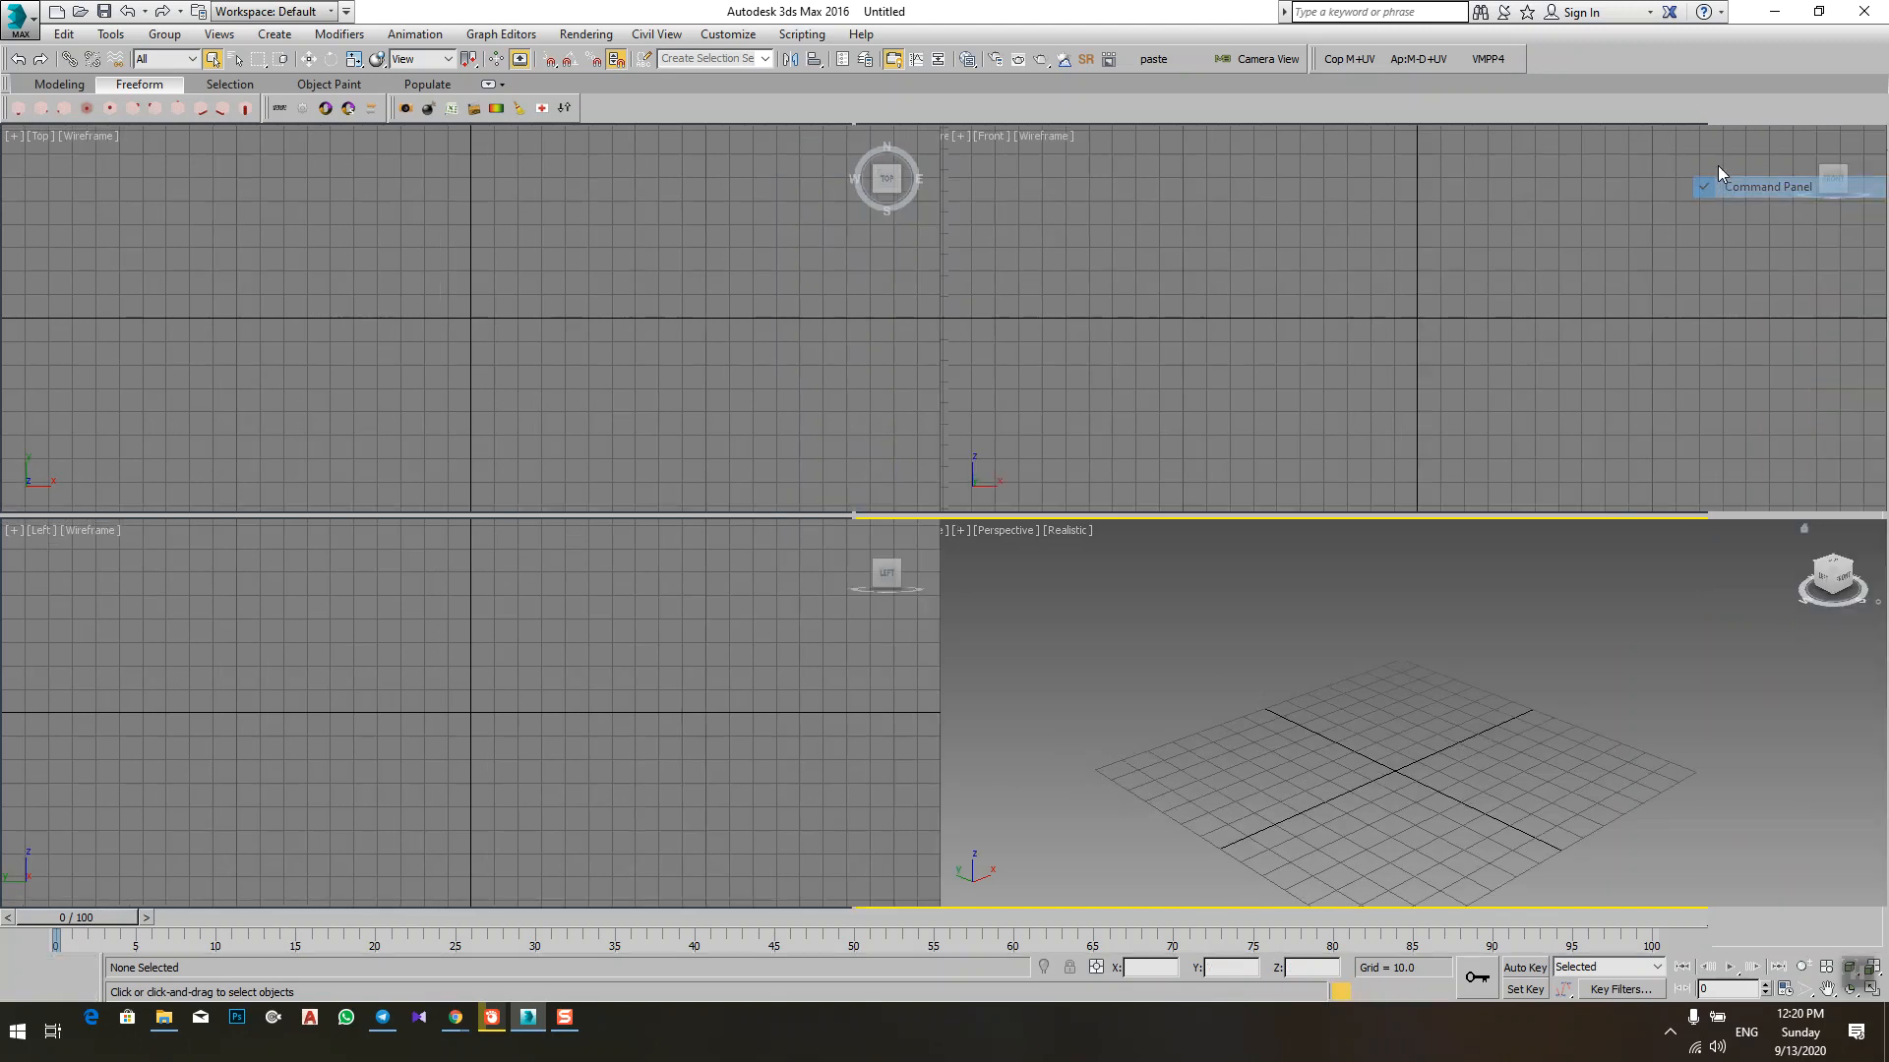
right_click(1733, 104)
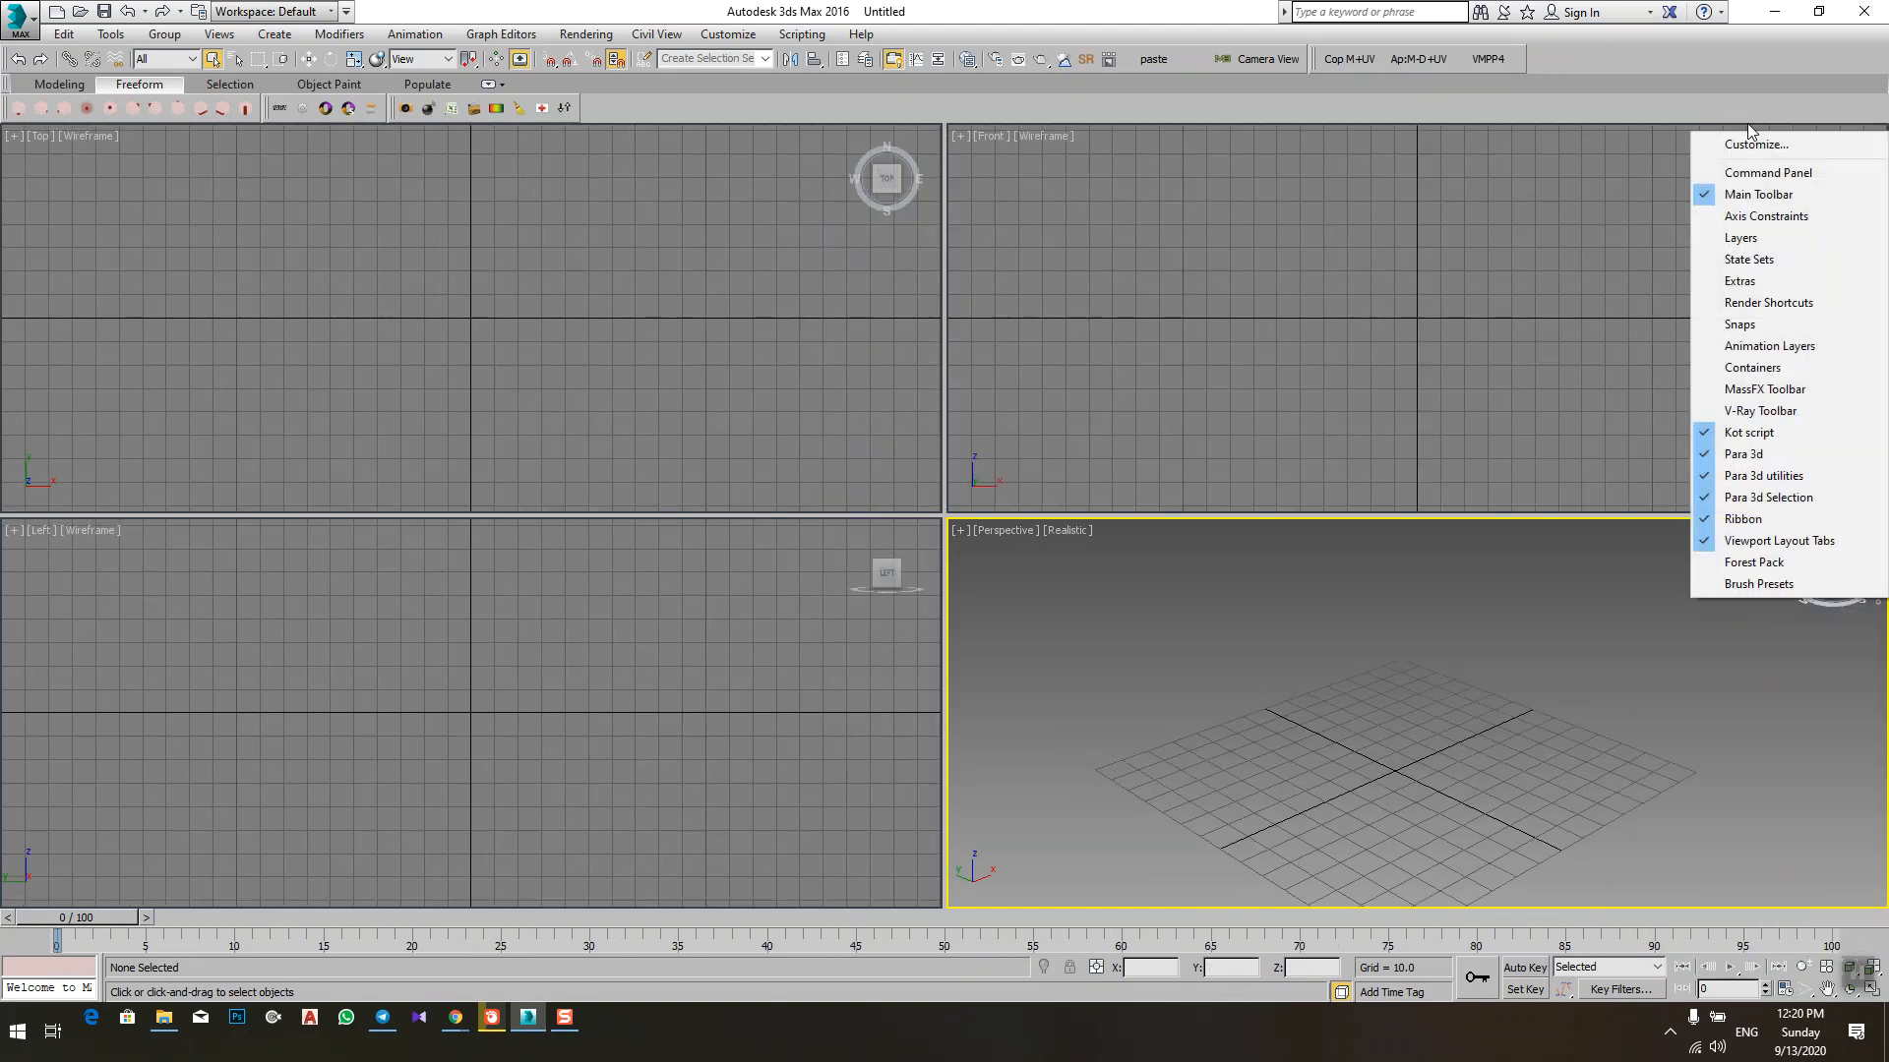
left_click(1760, 177)
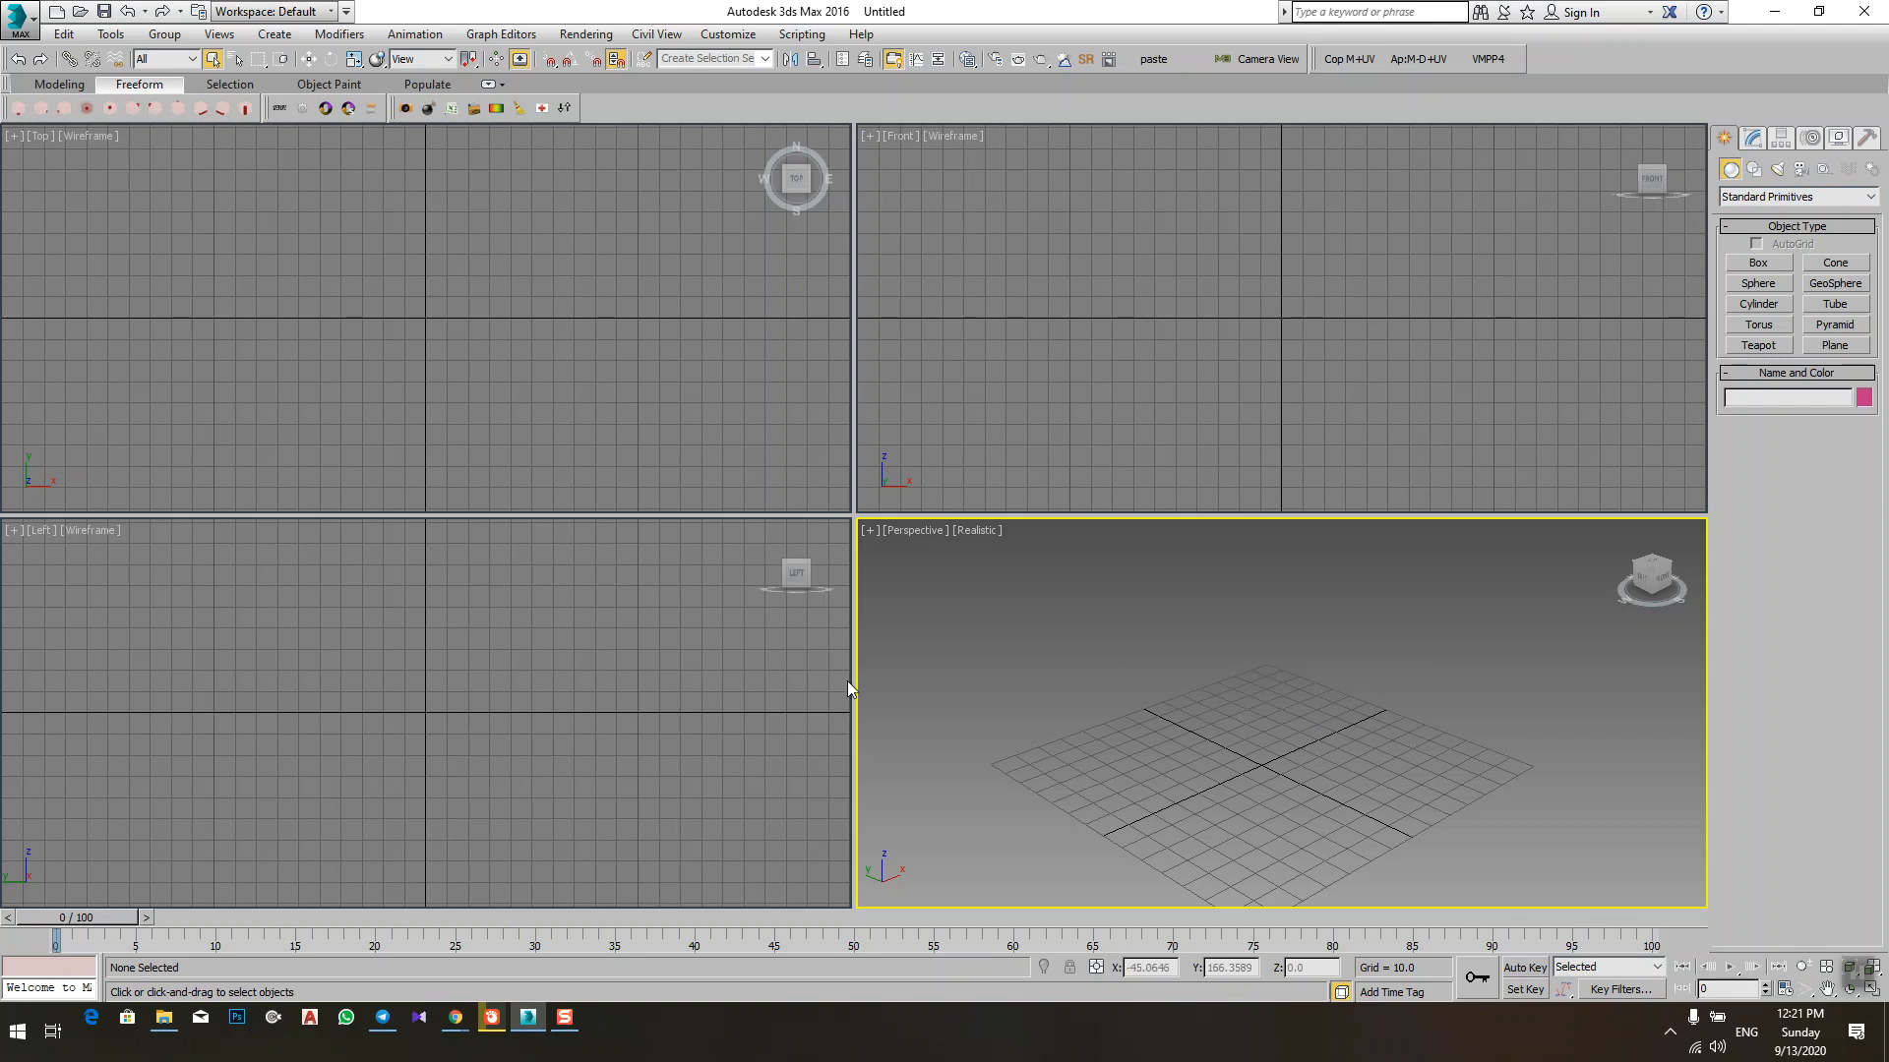
Step: Hide the Main Toolbar and bring it back, doing this twice
right_click(8, 57)
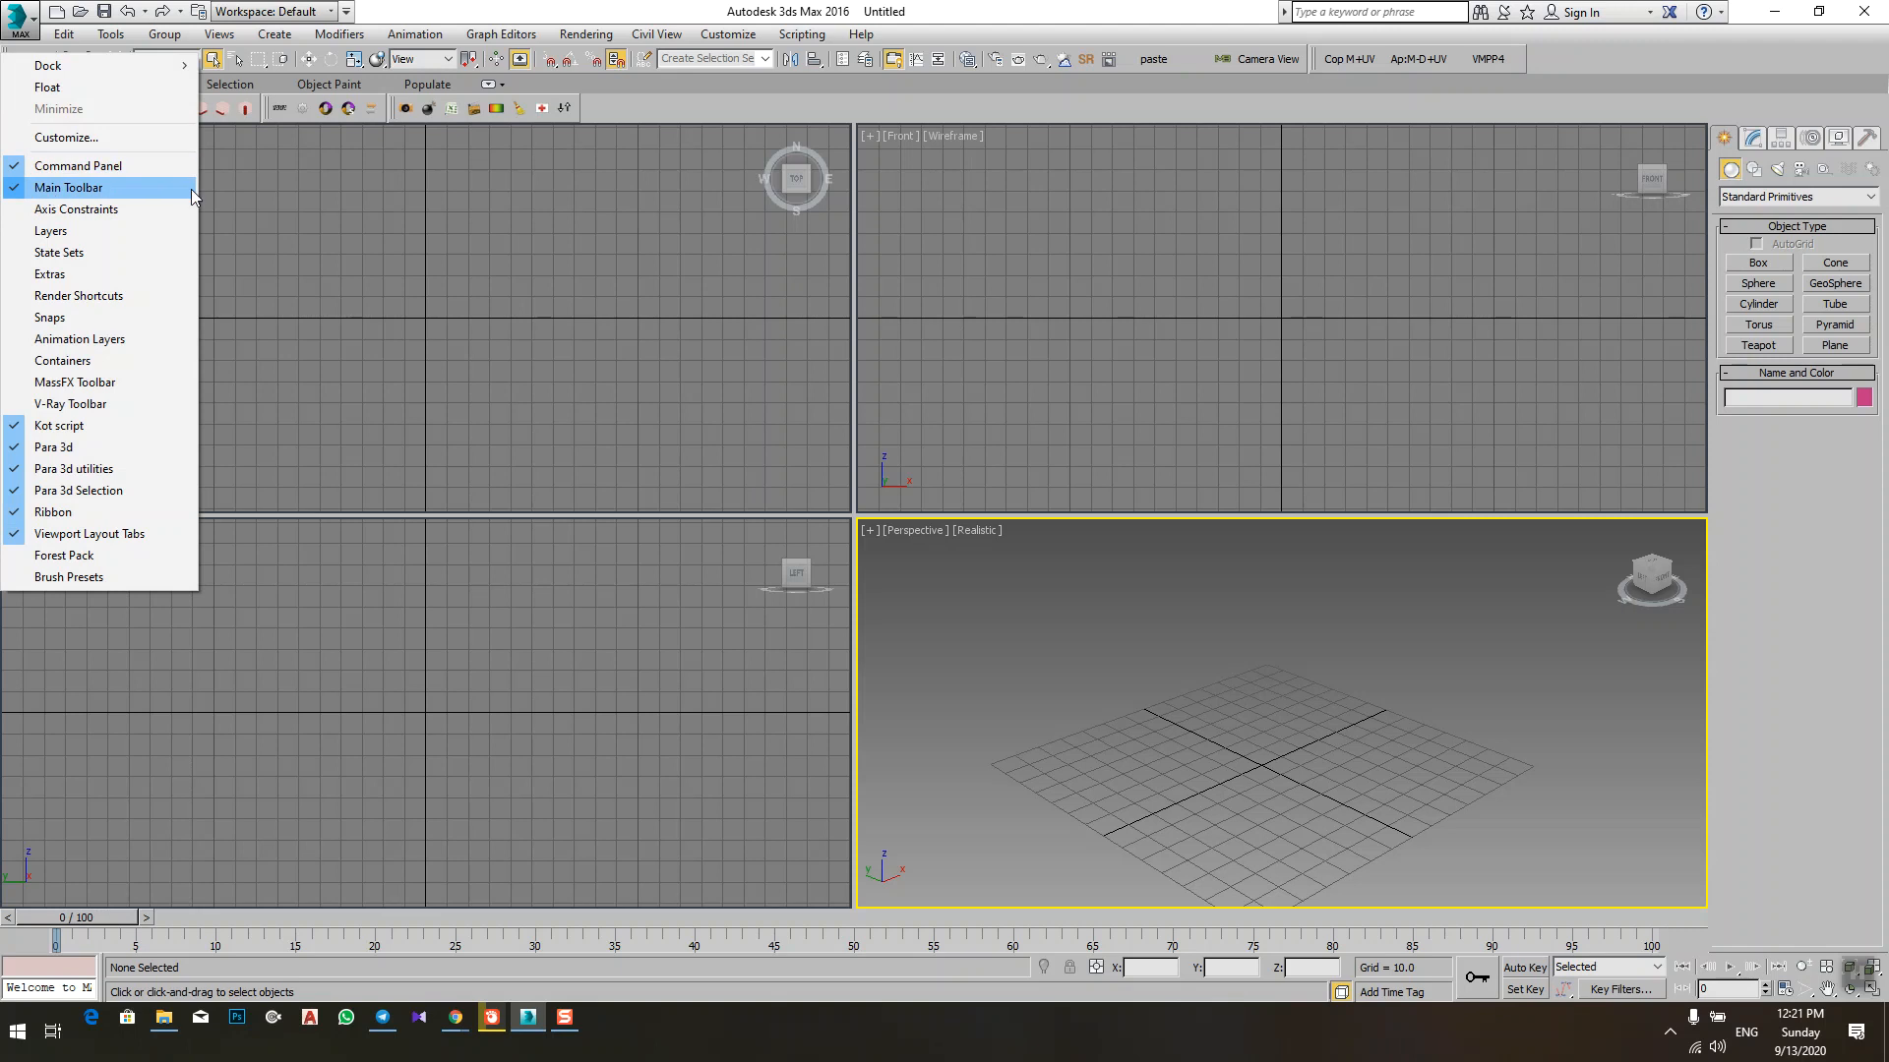
left_click(42, 189)
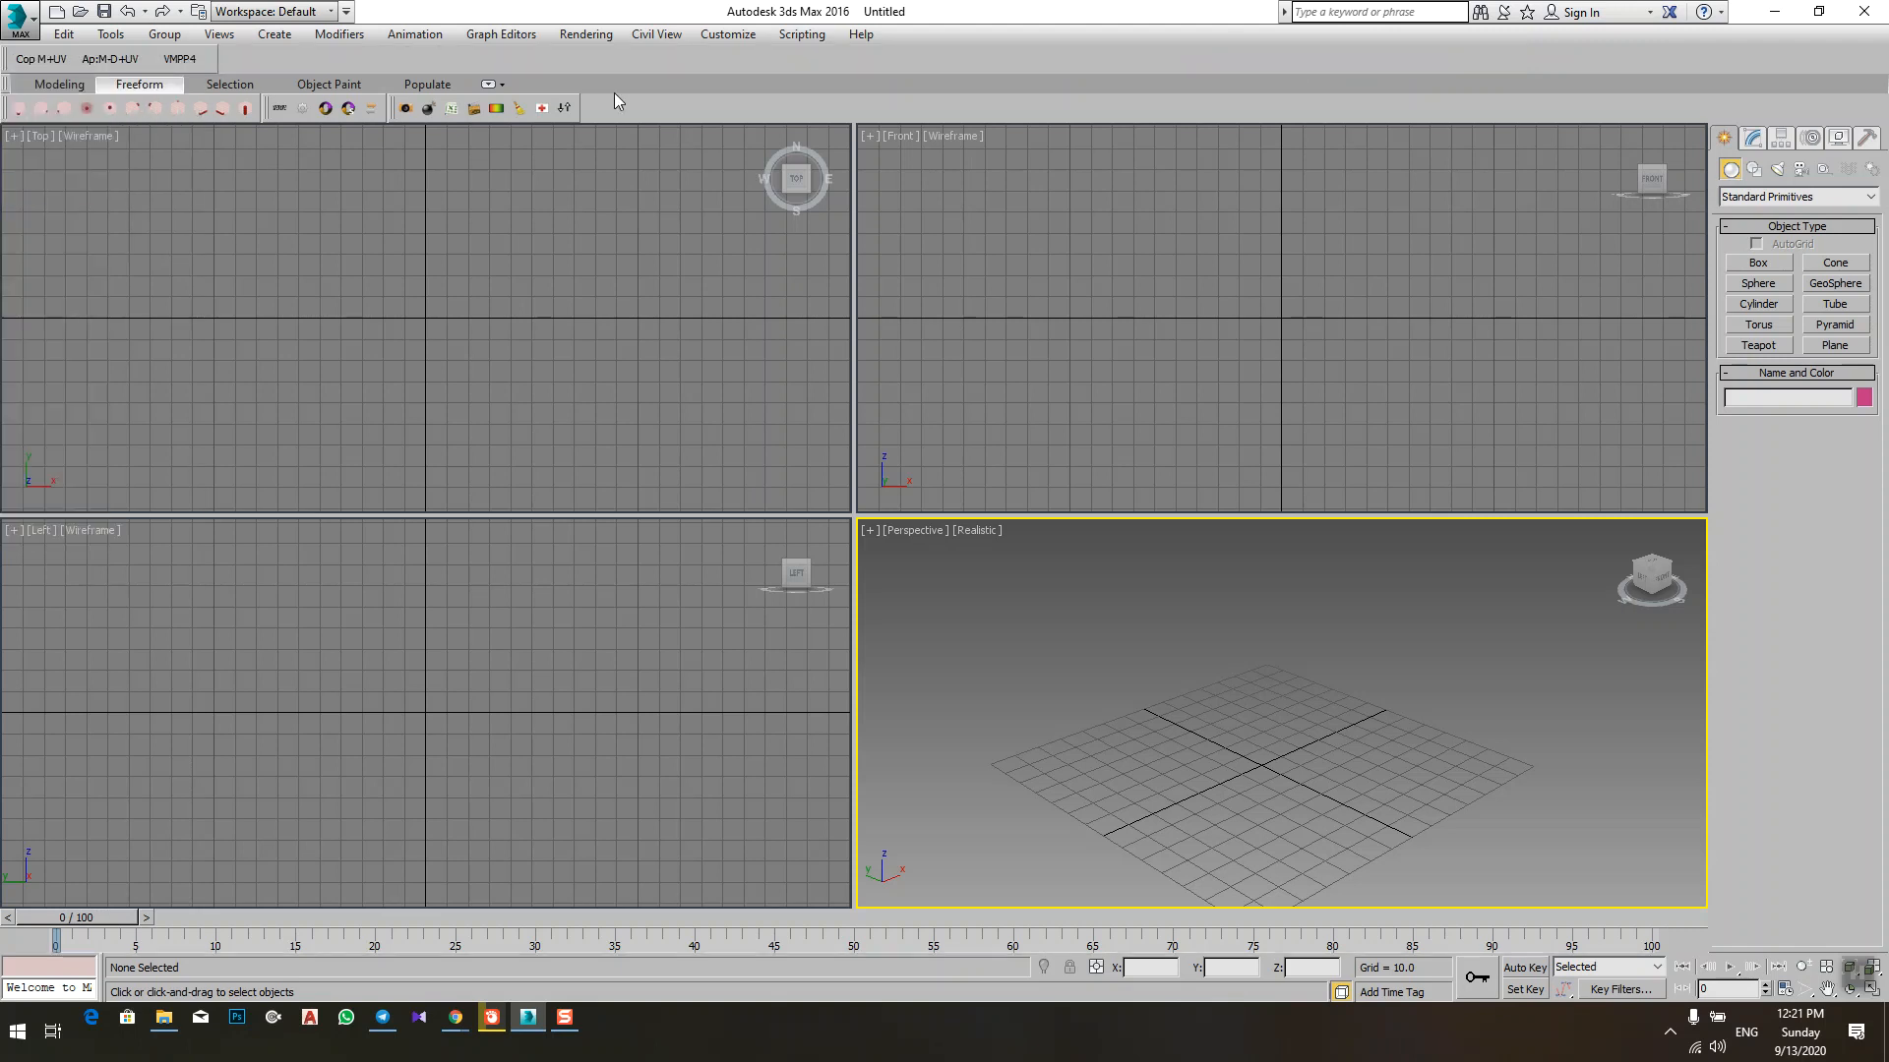
right_click(8, 51)
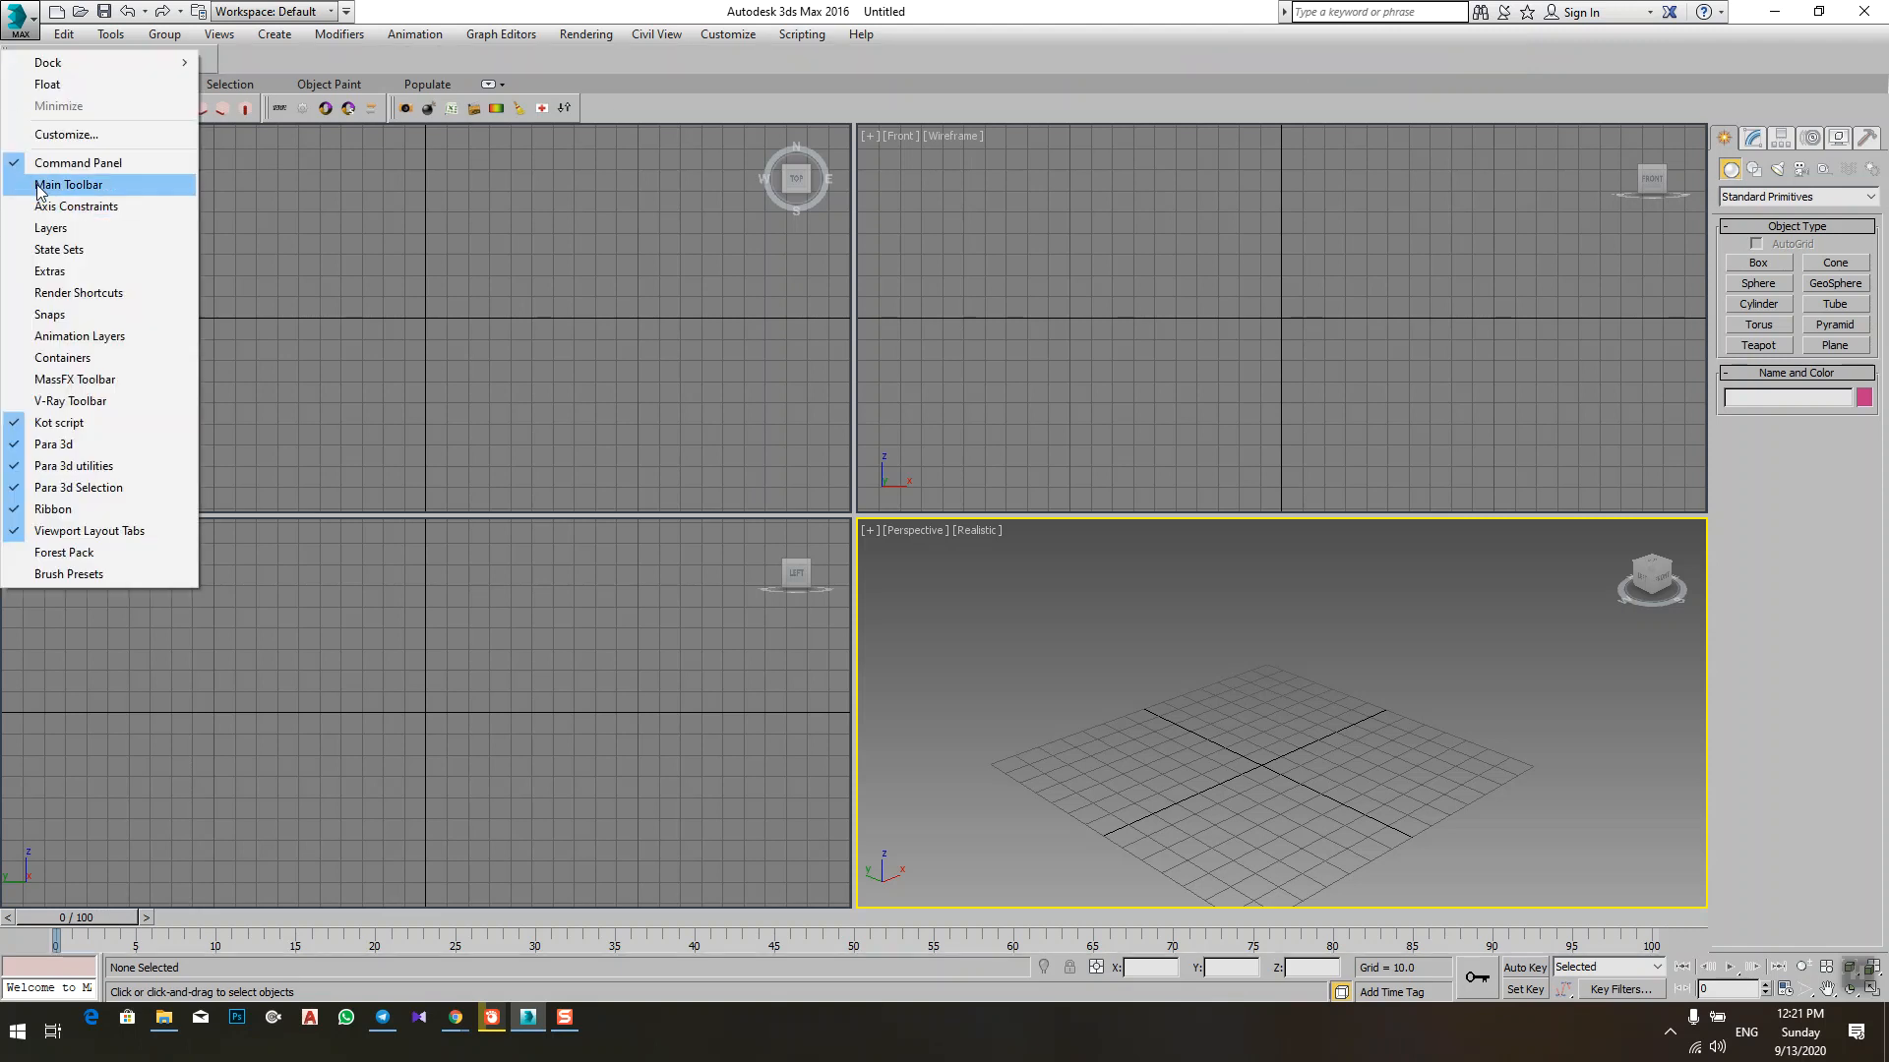
left_click(41, 185)
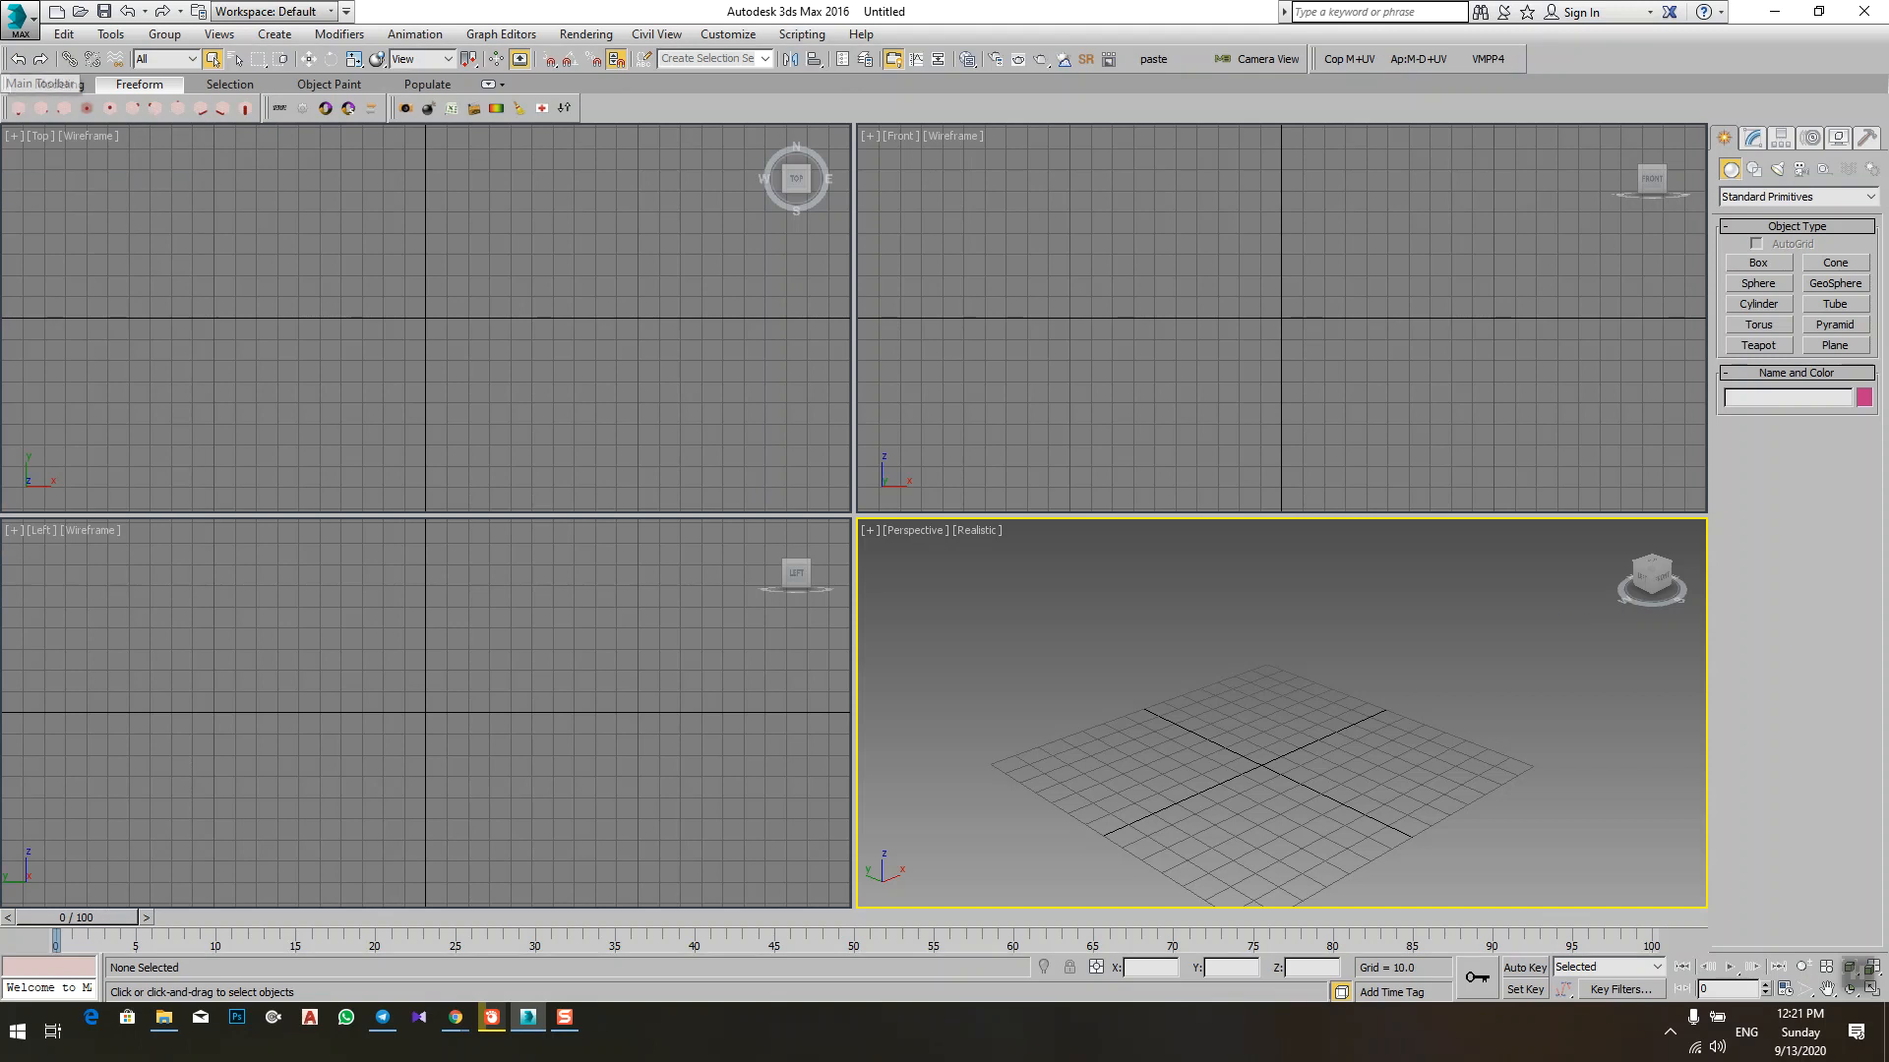
right_click(1551, 54)
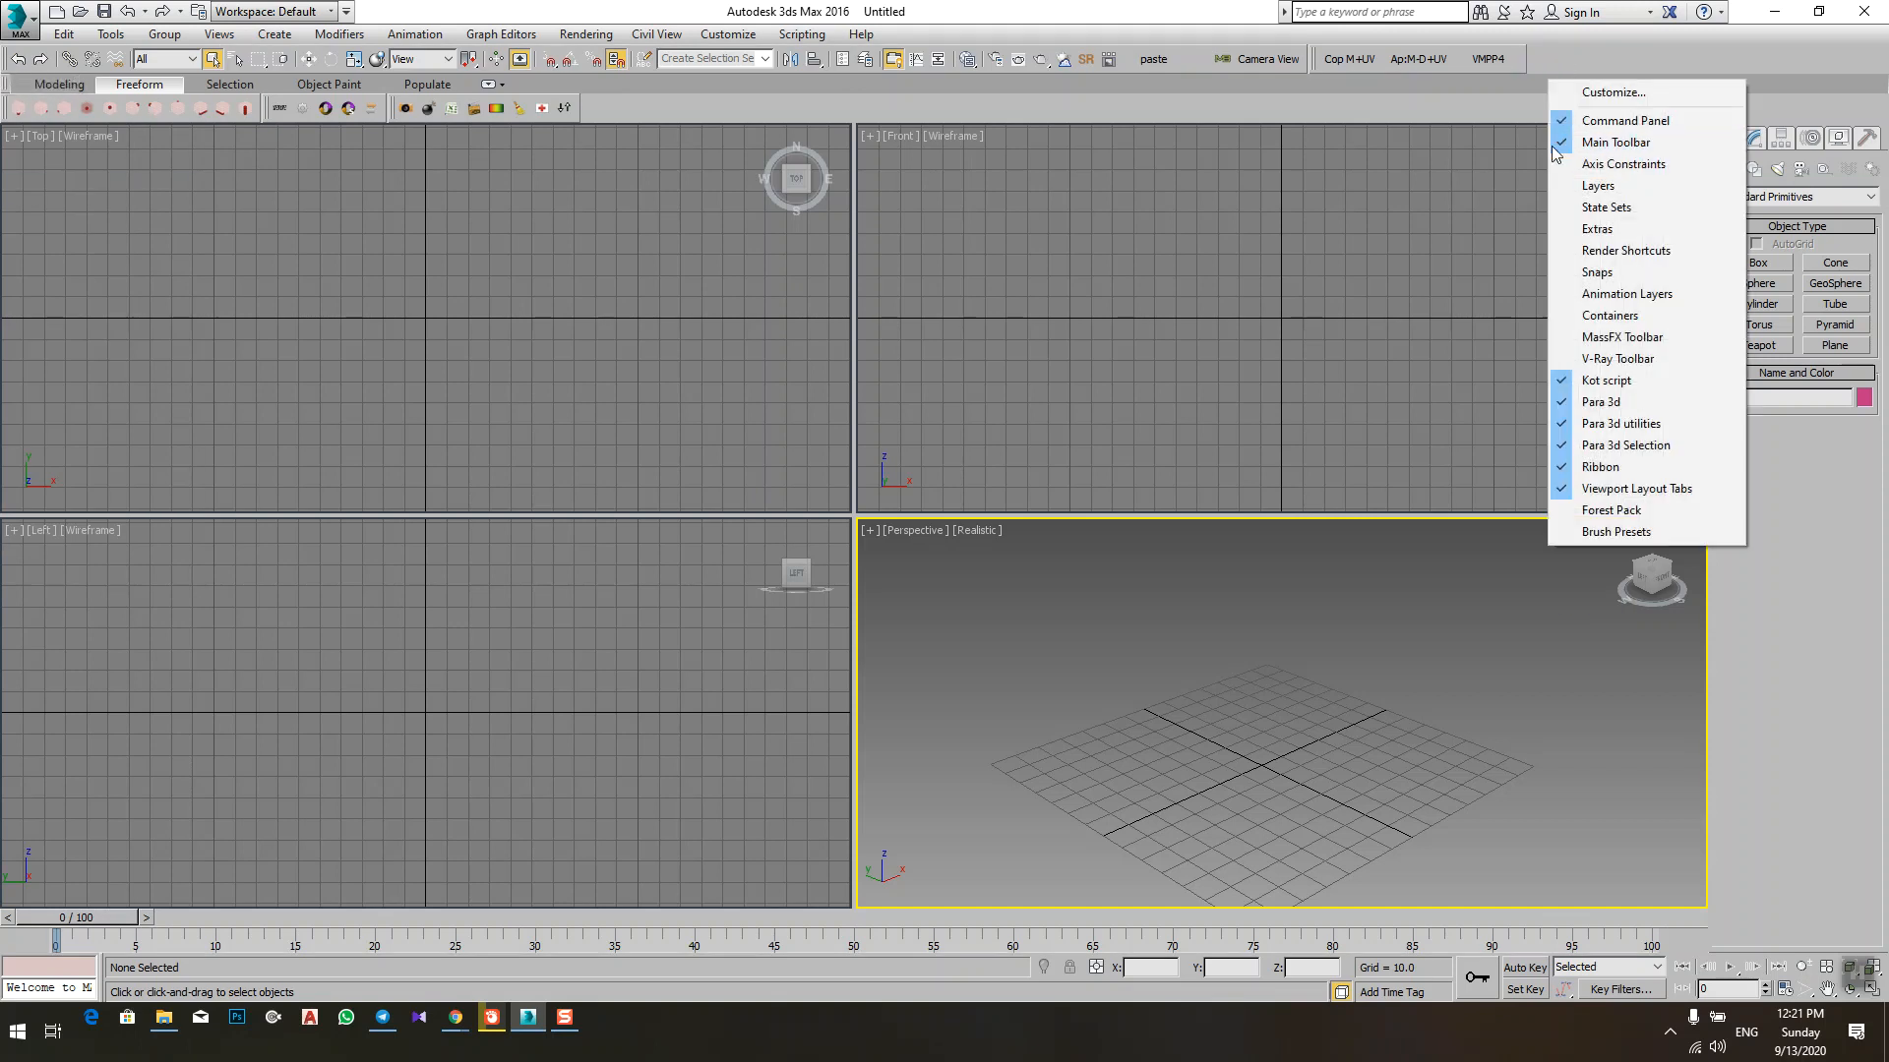
left_click(1605, 144)
right_click(1540, 51)
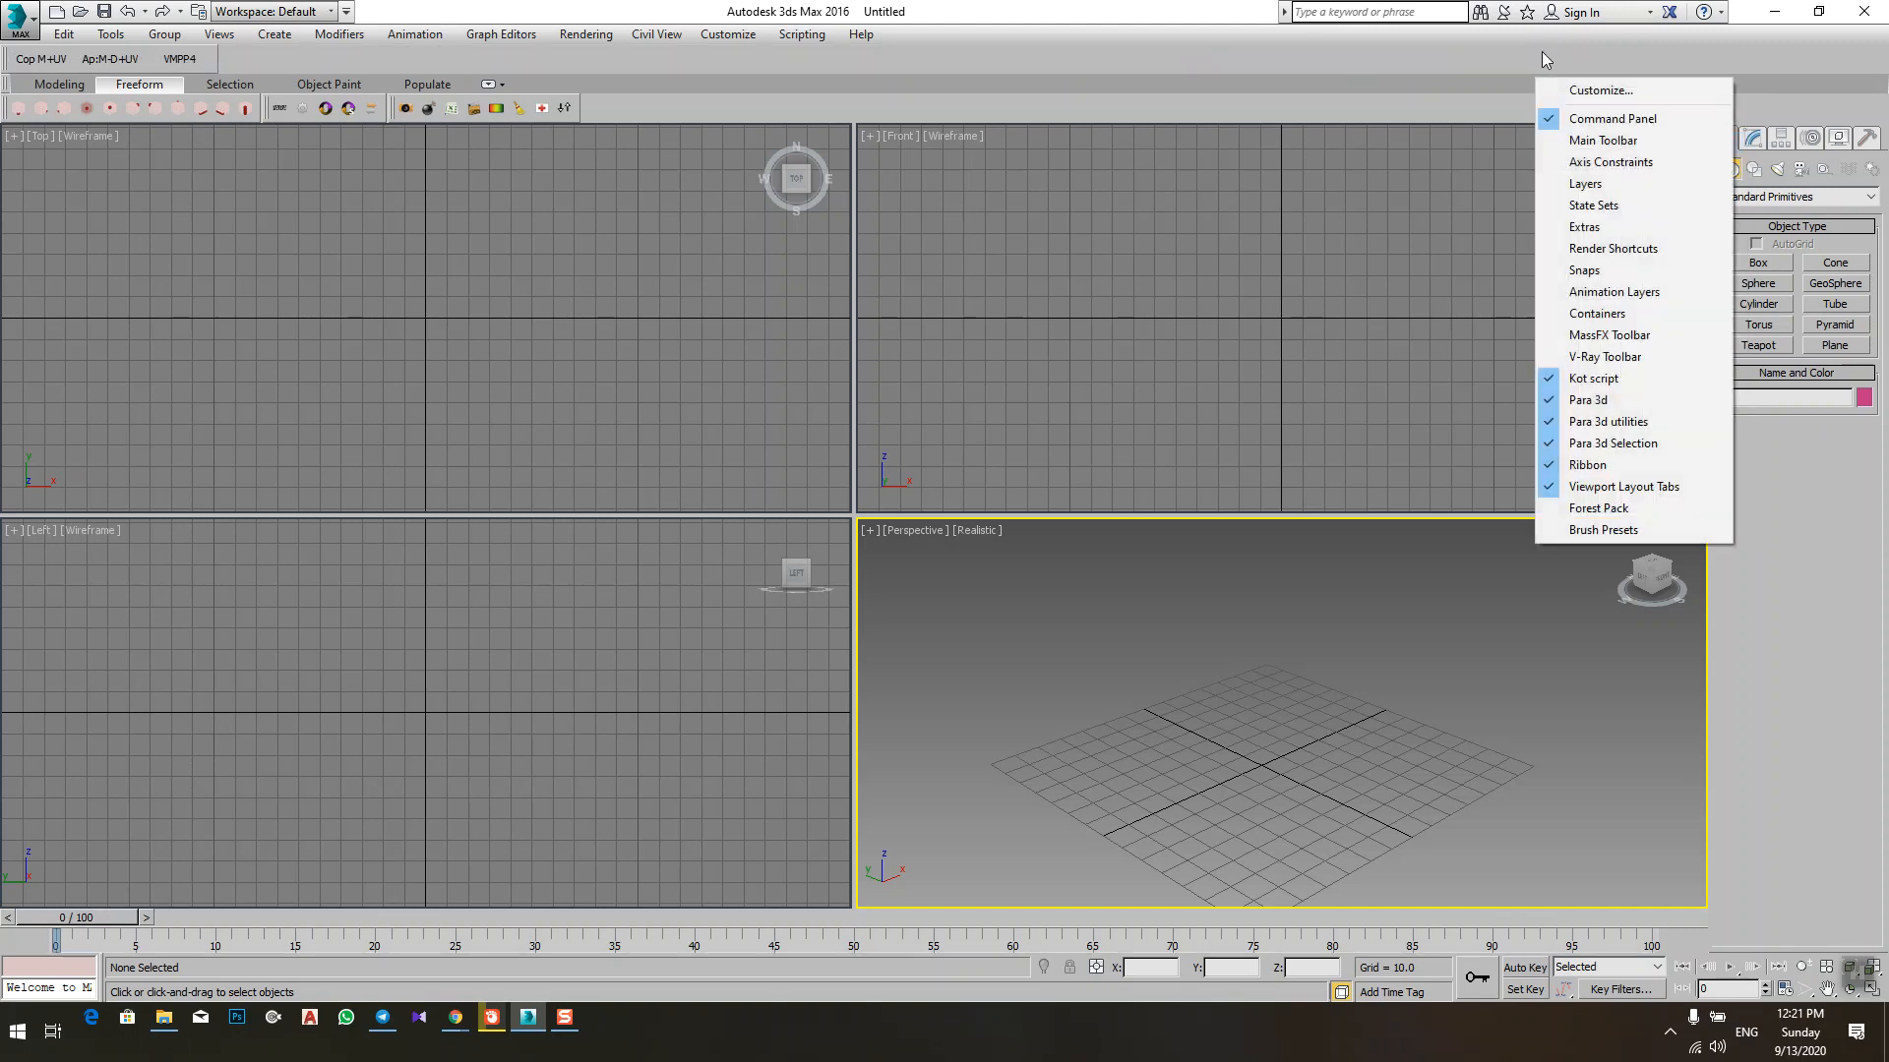
left_click(1604, 141)
Step: Practise panning and zooming in the Perspective viewport, leaving its grid centred and enlarged
left_click_drag(1370, 698, 1093, 777)
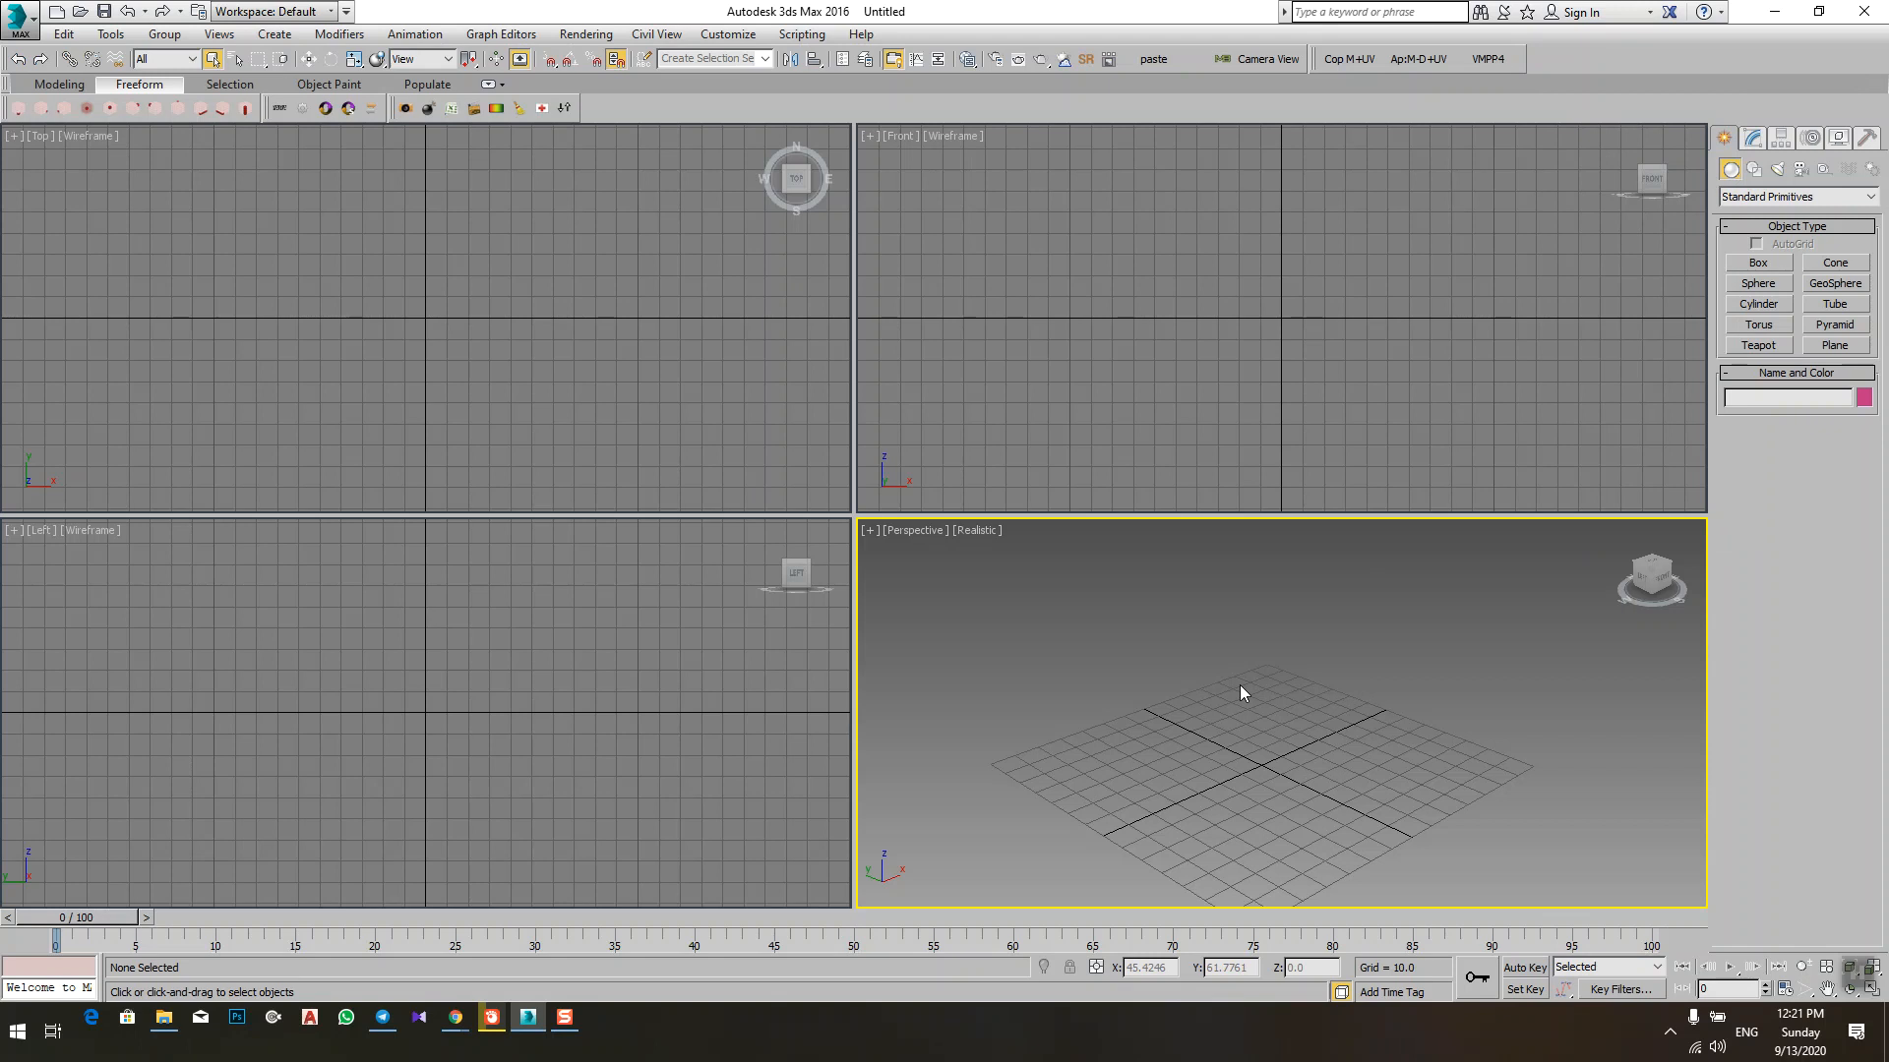
middle_click_drag(1299, 723, 1284, 676)
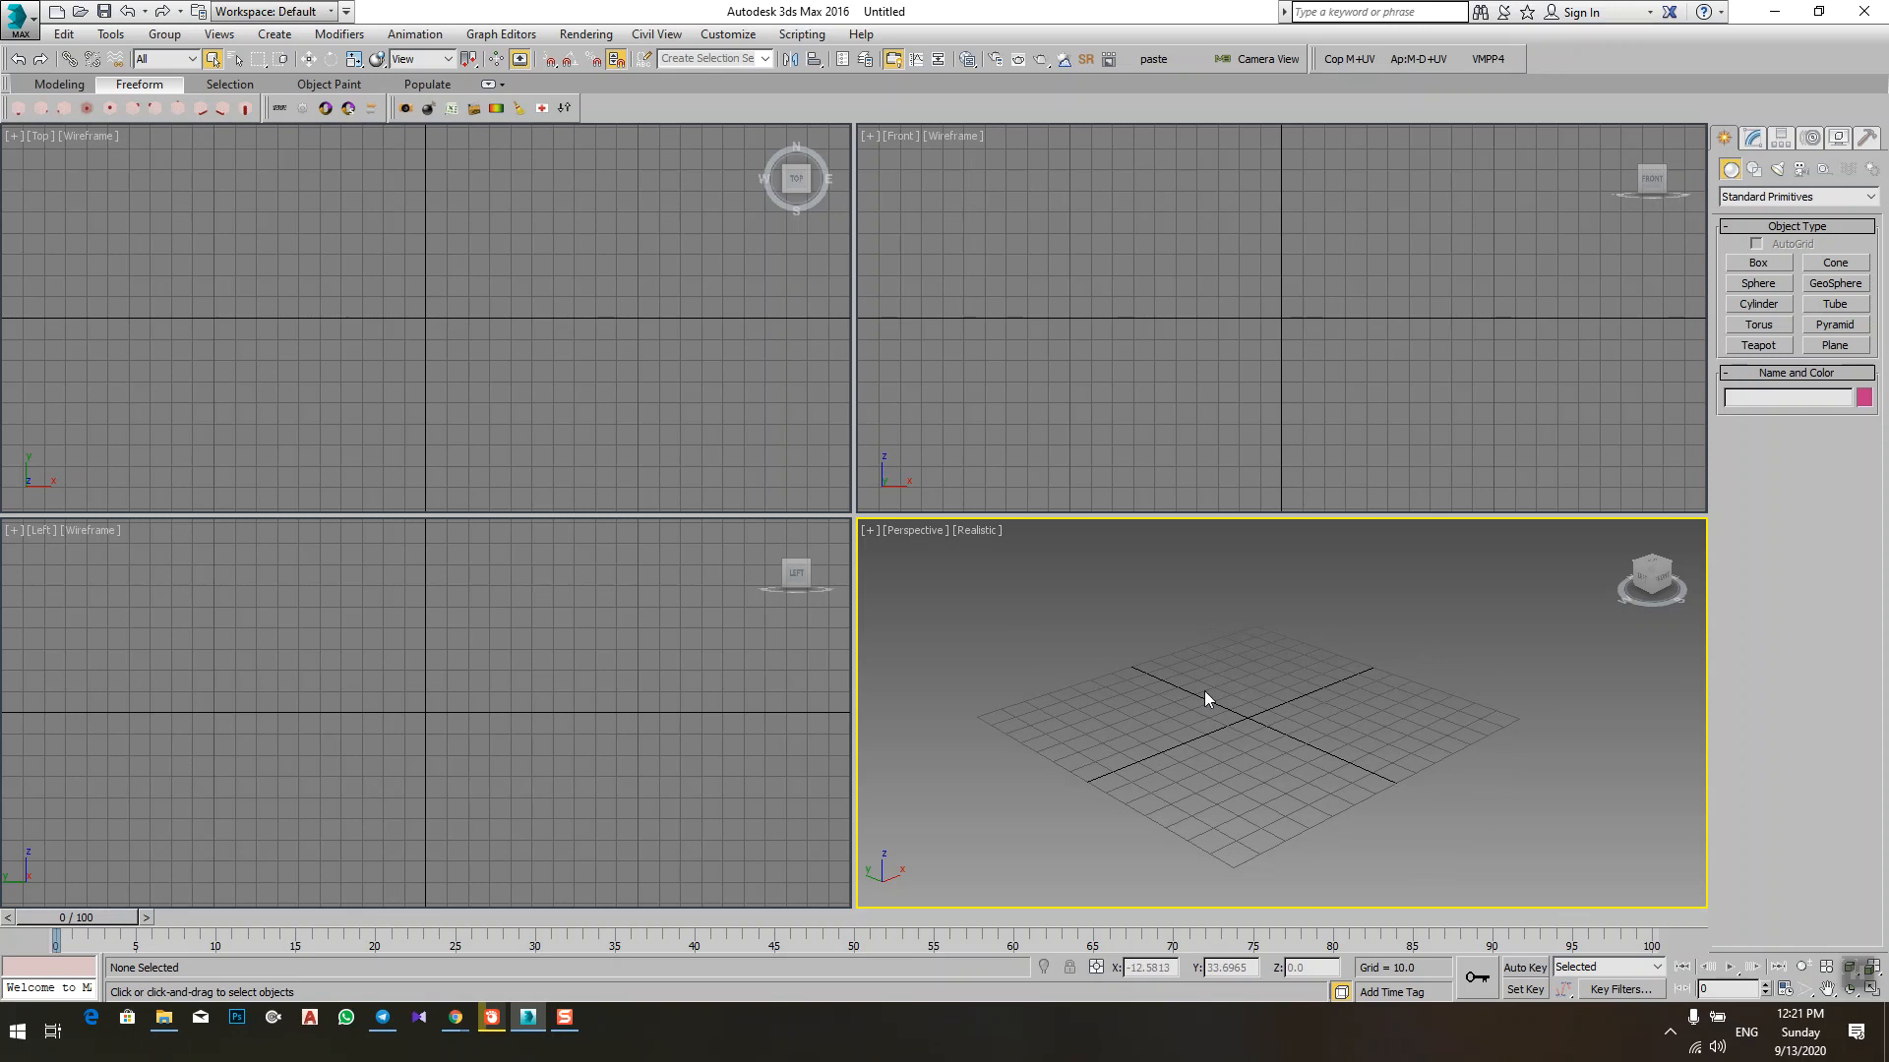
scroll(1279, 719, "up", 5)
scroll(1245, 722, "down", 6)
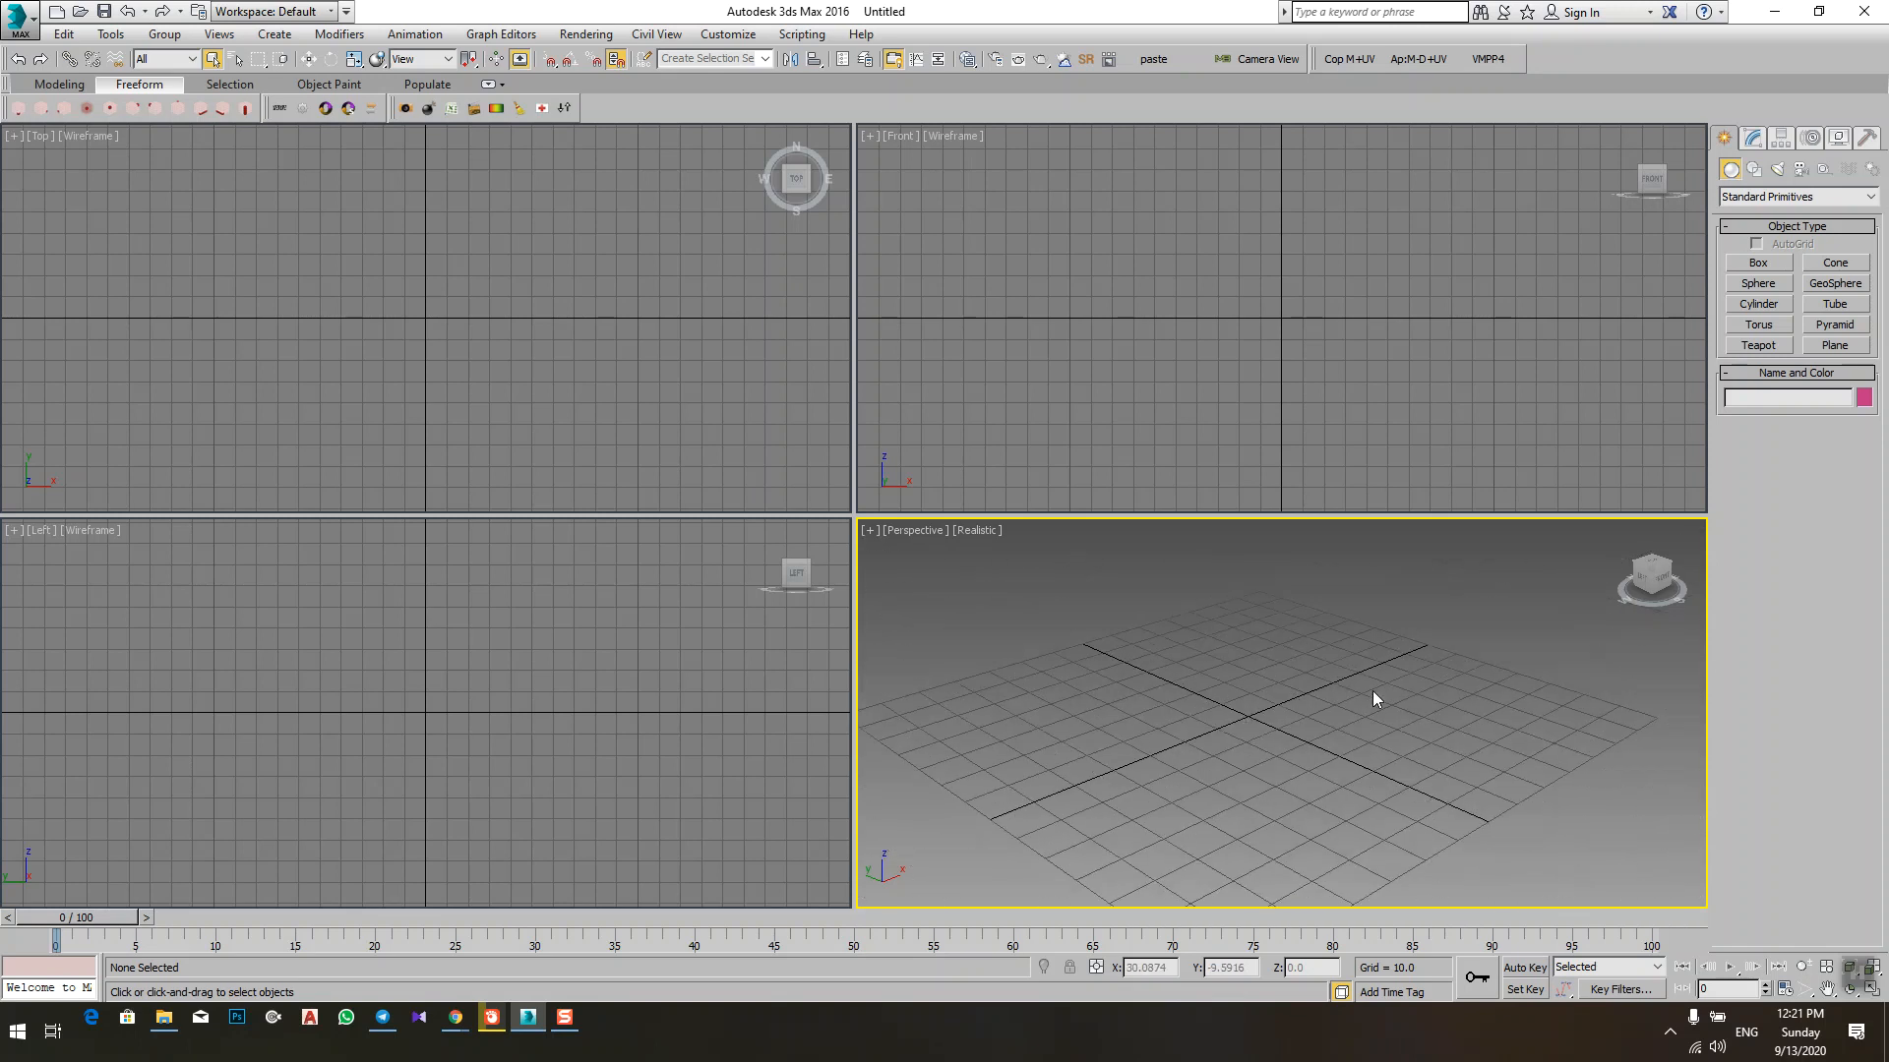
scroll(1395, 665, "up", 5)
scroll(1192, 706, "down", 4)
middle_click_drag(1249, 704, 1283, 724)
scroll(1174, 740, "up", 3)
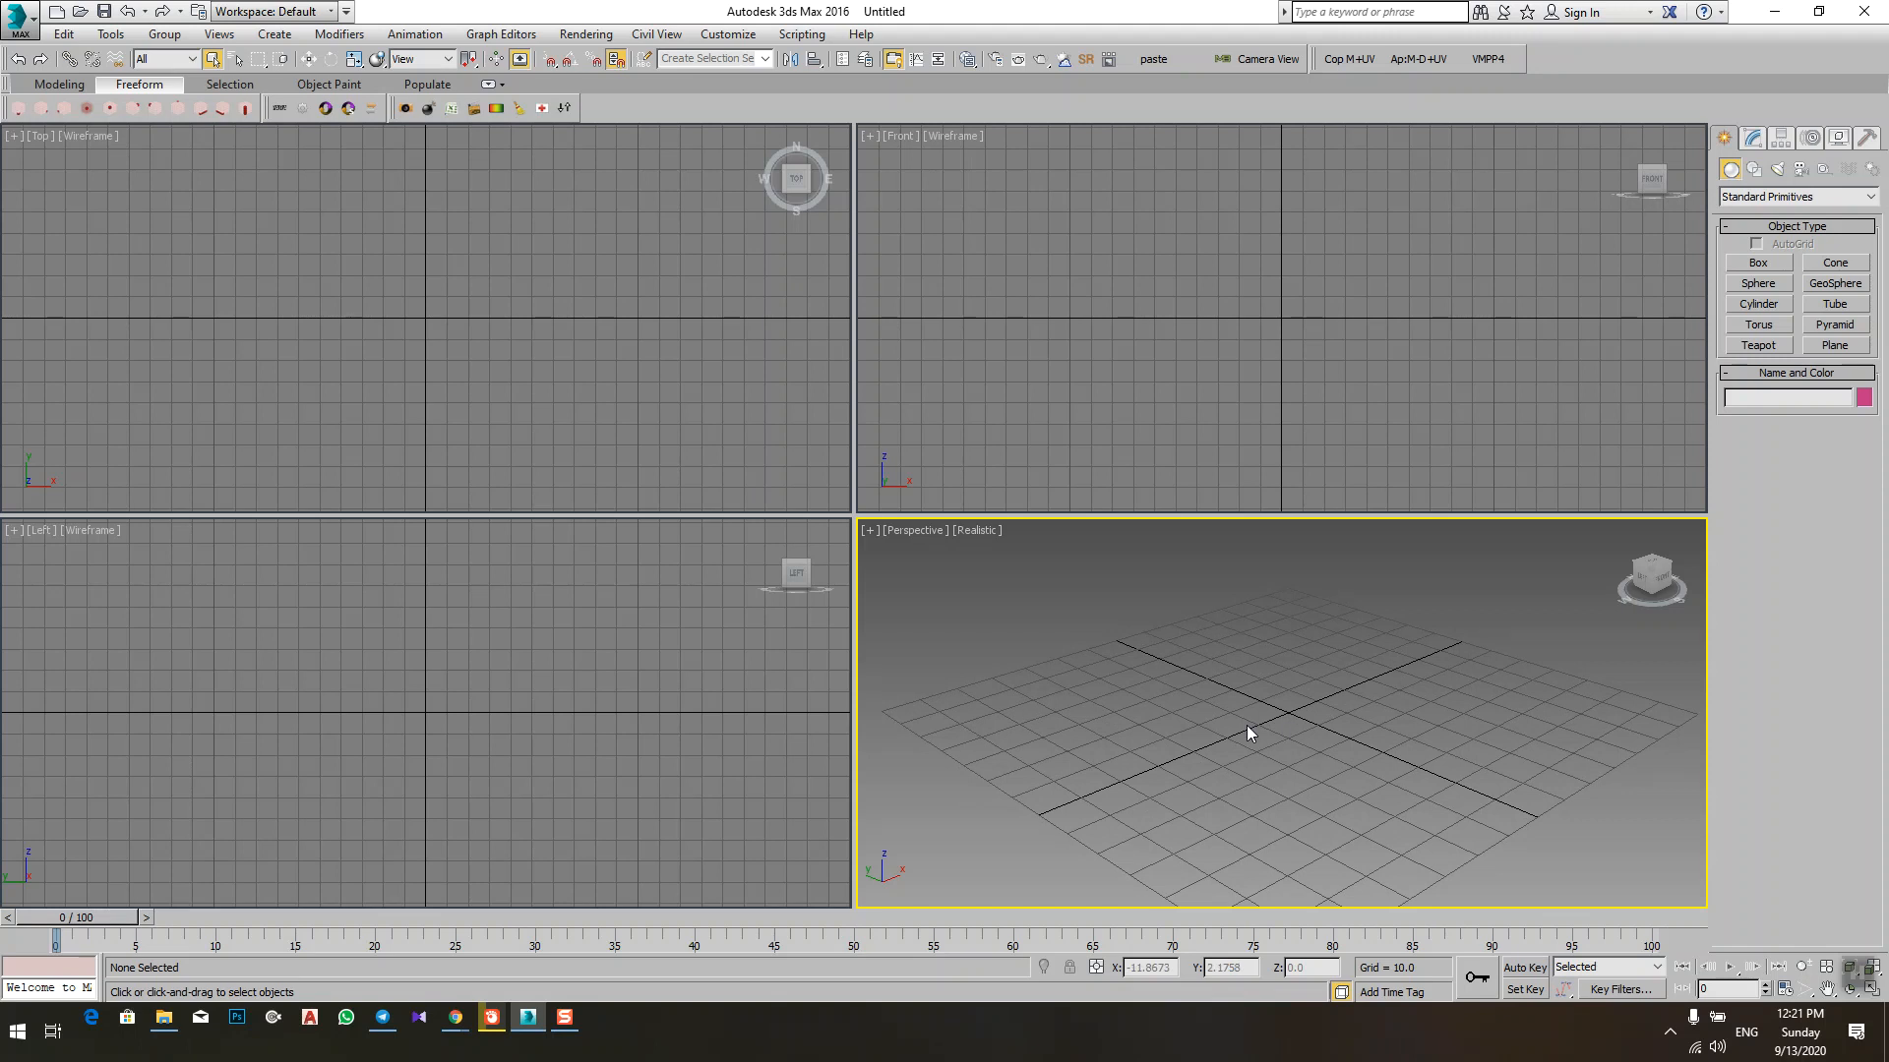
Step: Toggle the Perspective viewport's grid off and on repeatedly, leaving it displayed
key("g")
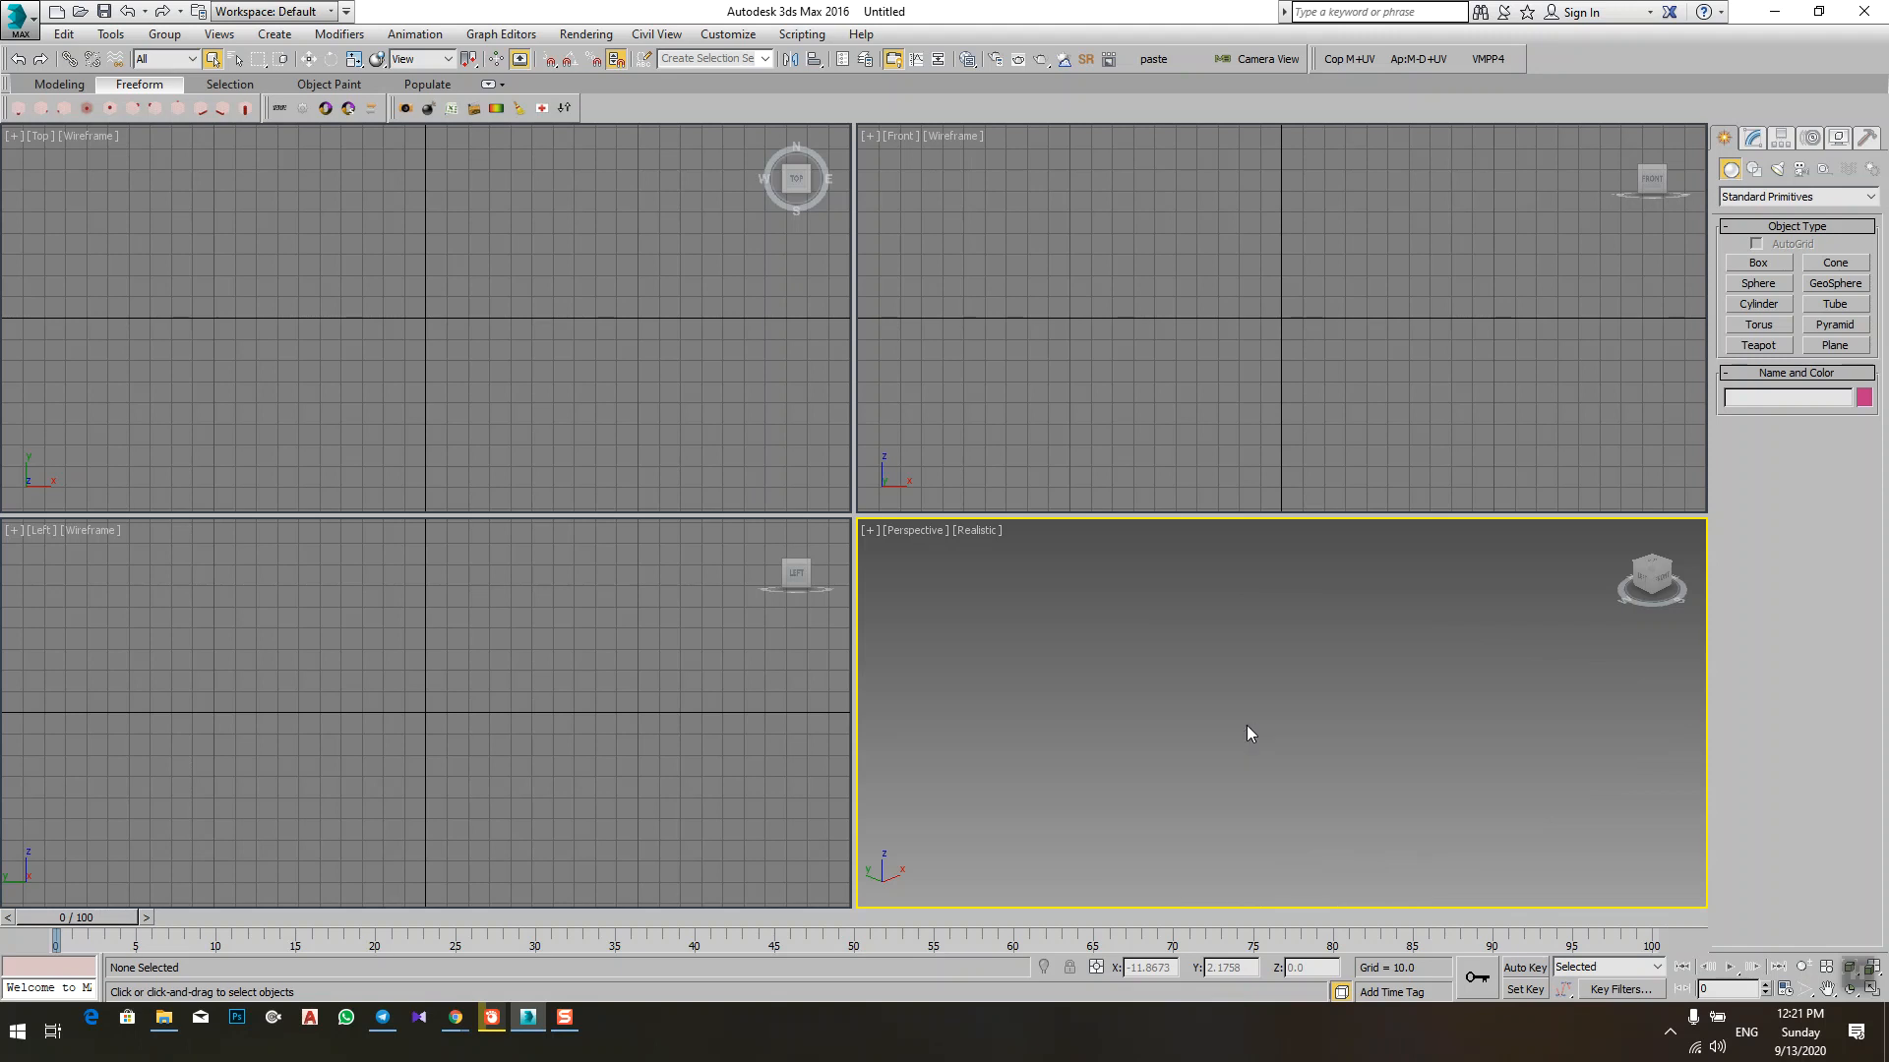
key("g")
key("g")
key("g")
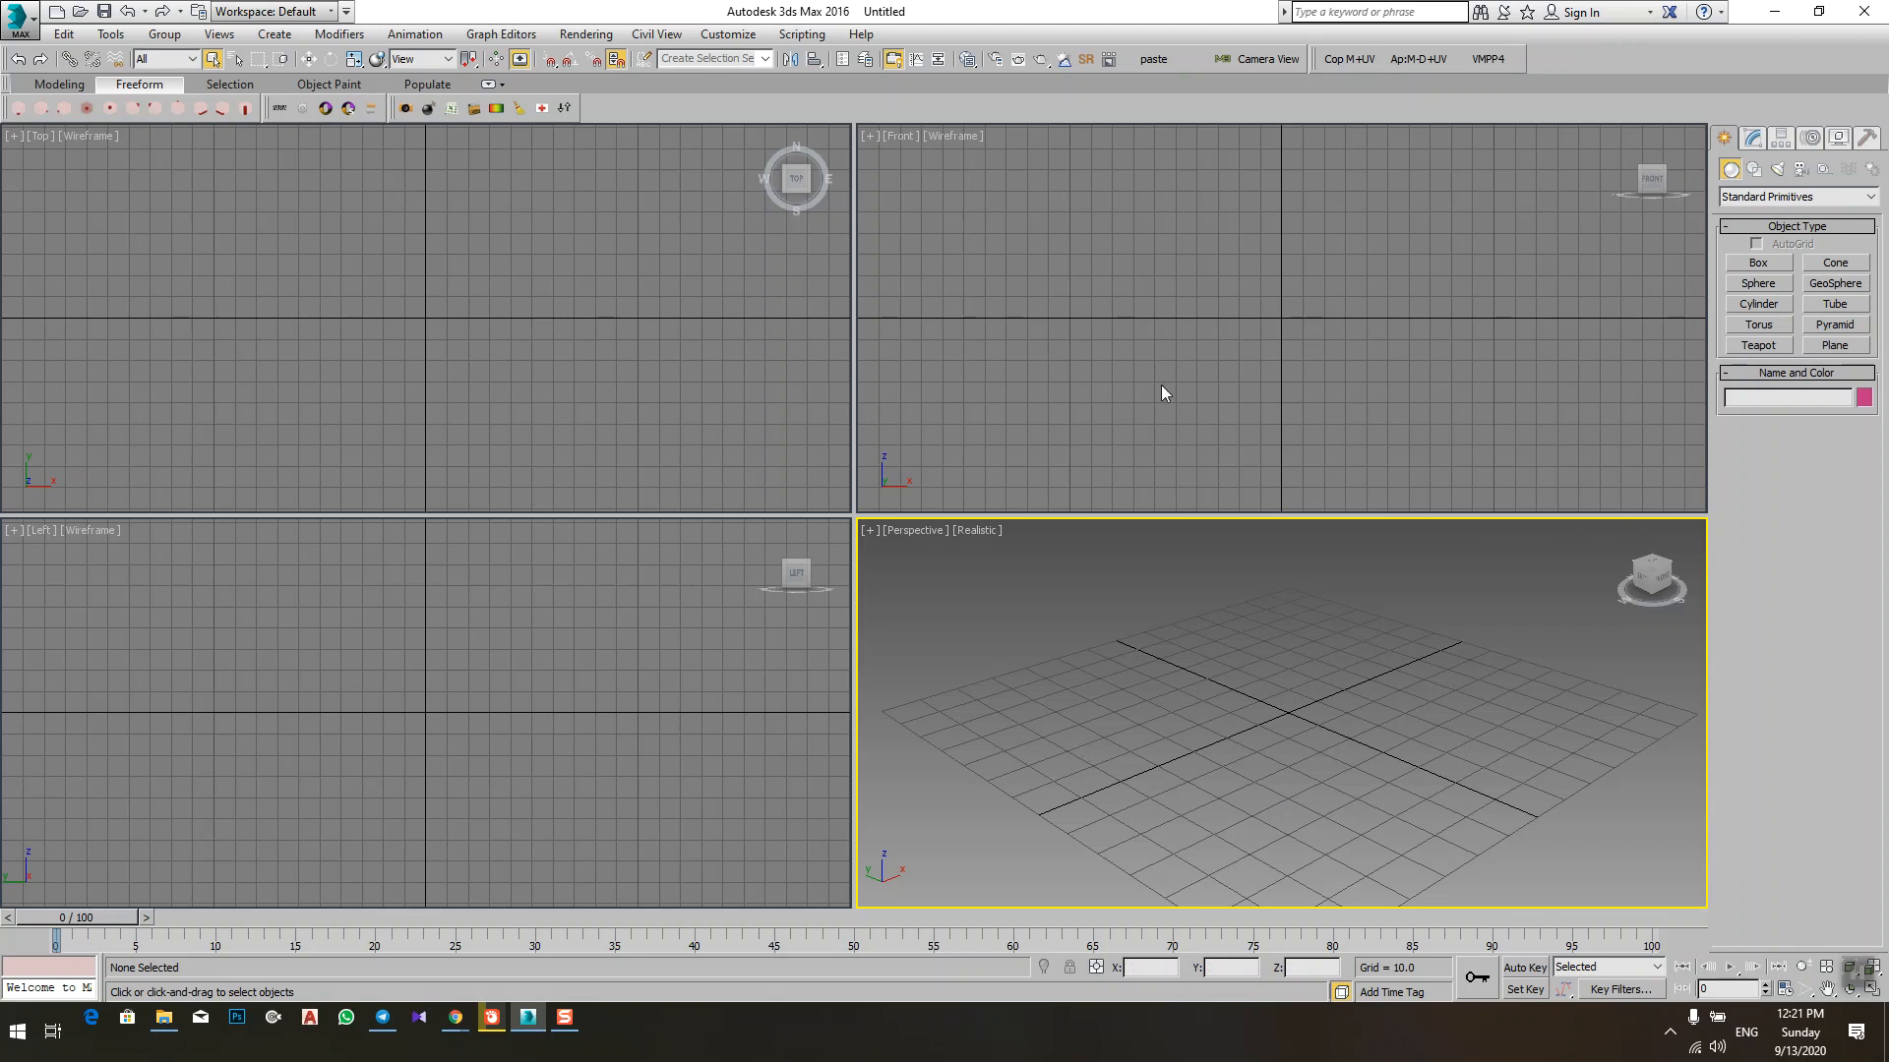
Step: Activate the Front, Top, Left and Perspective viewports in turn, cycling through them twice
left_click(1176, 339)
left_click(458, 309)
left_click(444, 723)
left_click(1444, 742)
left_click(1172, 383)
left_click(432, 271)
left_click(405, 729)
left_click(1365, 770)
Step: Activate the Front viewport and toggle its grid off and on repeatedly, leaving it displayed
left_click(1279, 312)
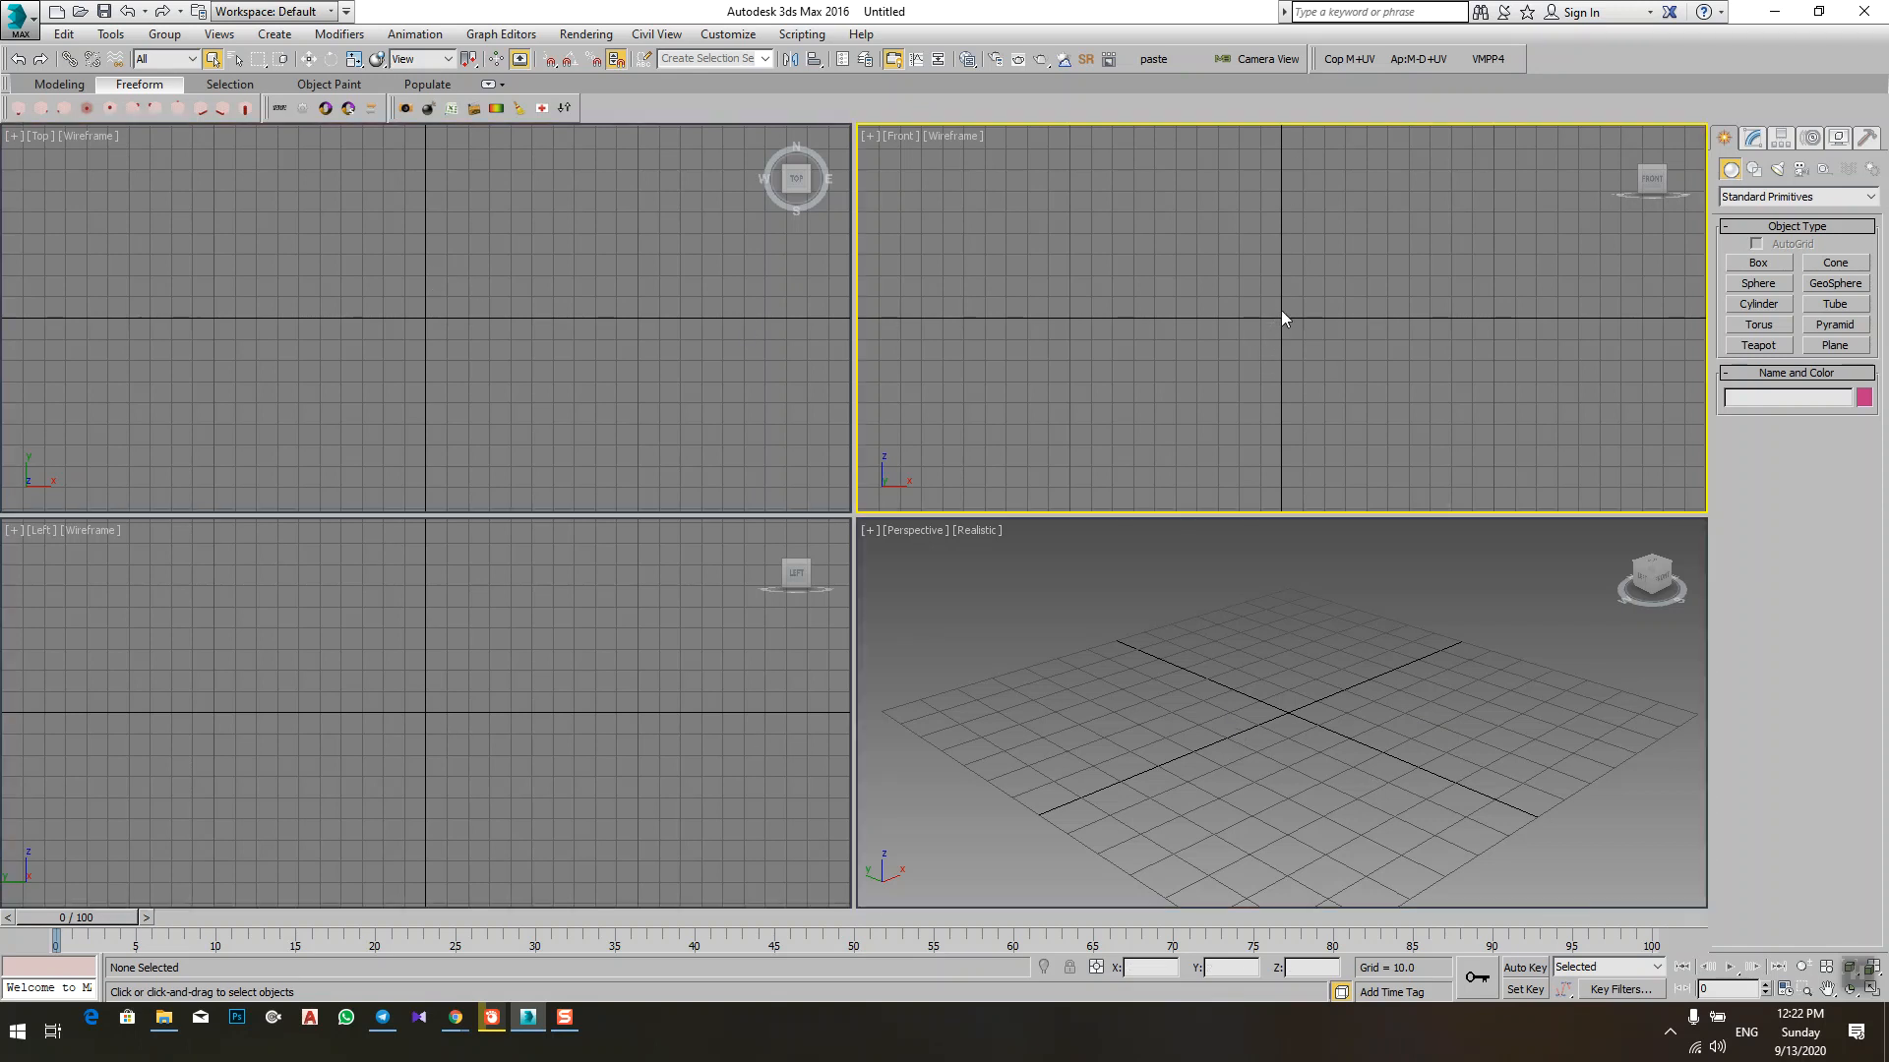
key("g")
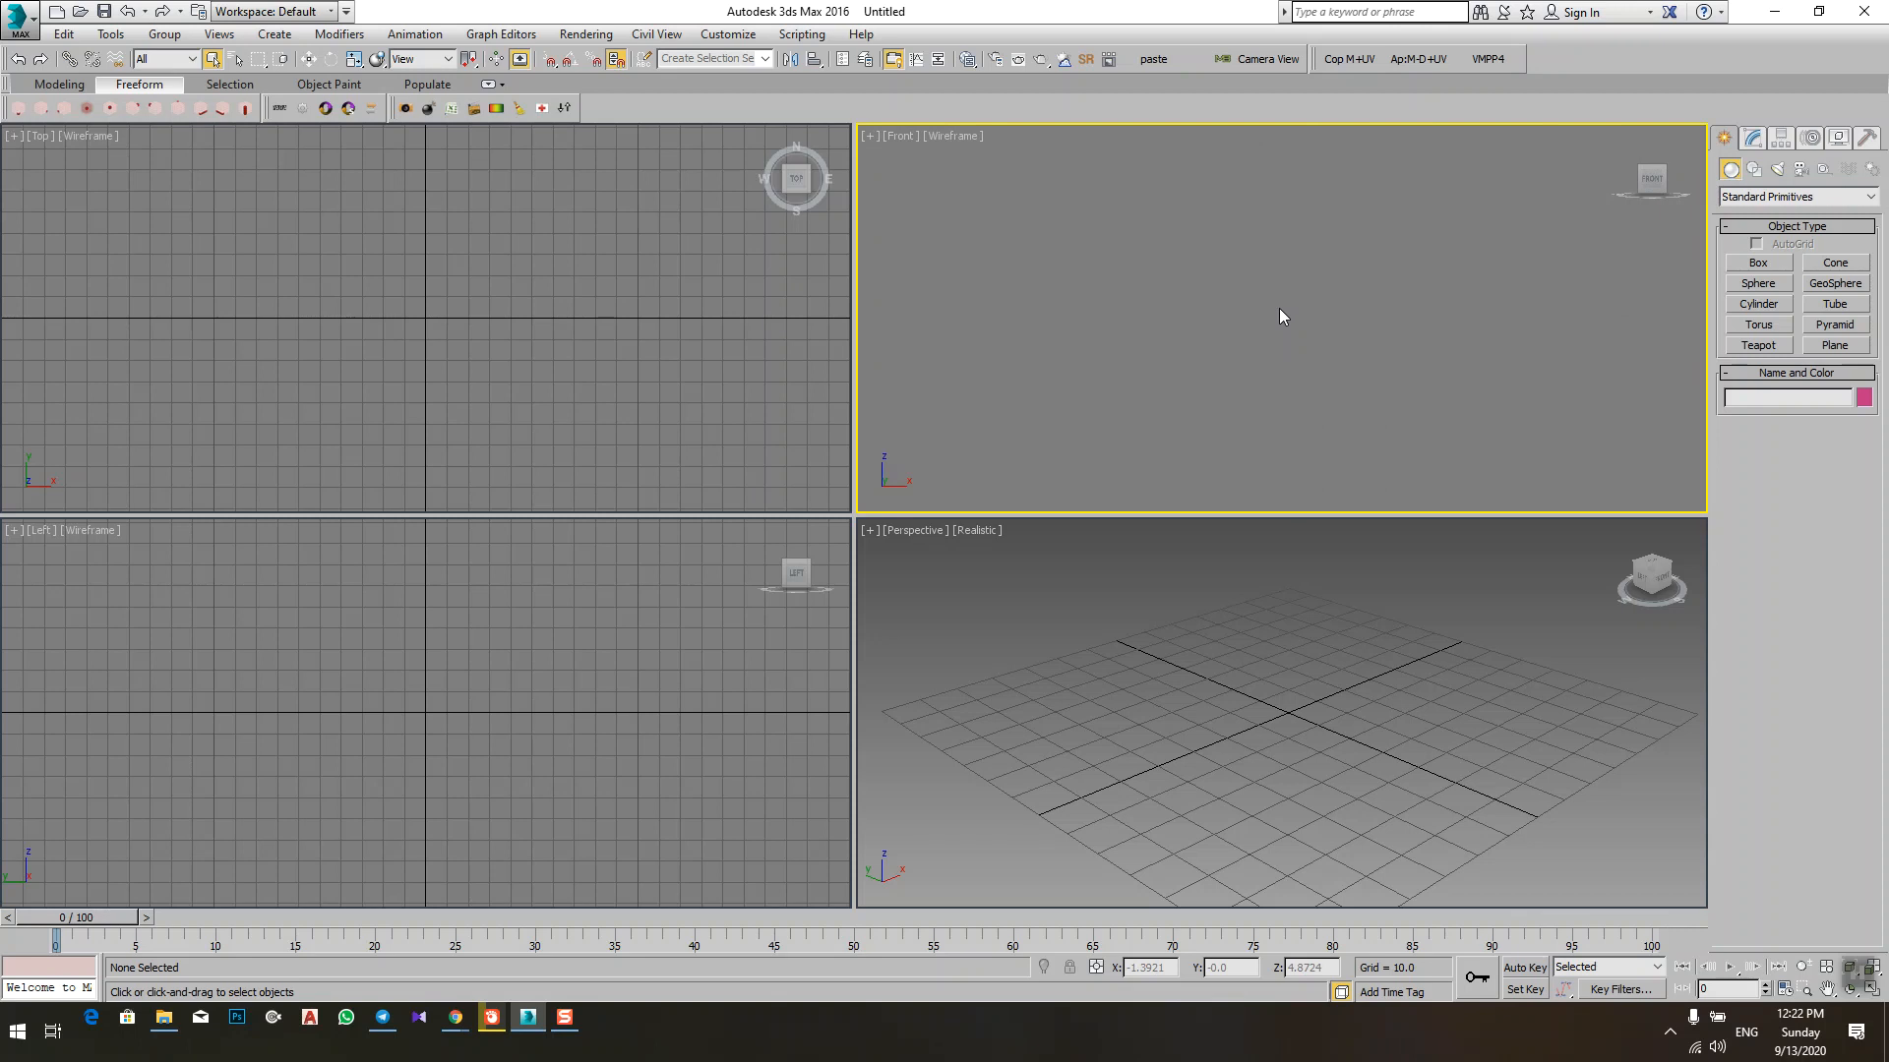
key("g")
key("g")
key("g")
key("g")
key("g")
Step: Maximize the Perspective viewport and return to the four-viewport layout, repeating the switch three times
left_click(1318, 730)
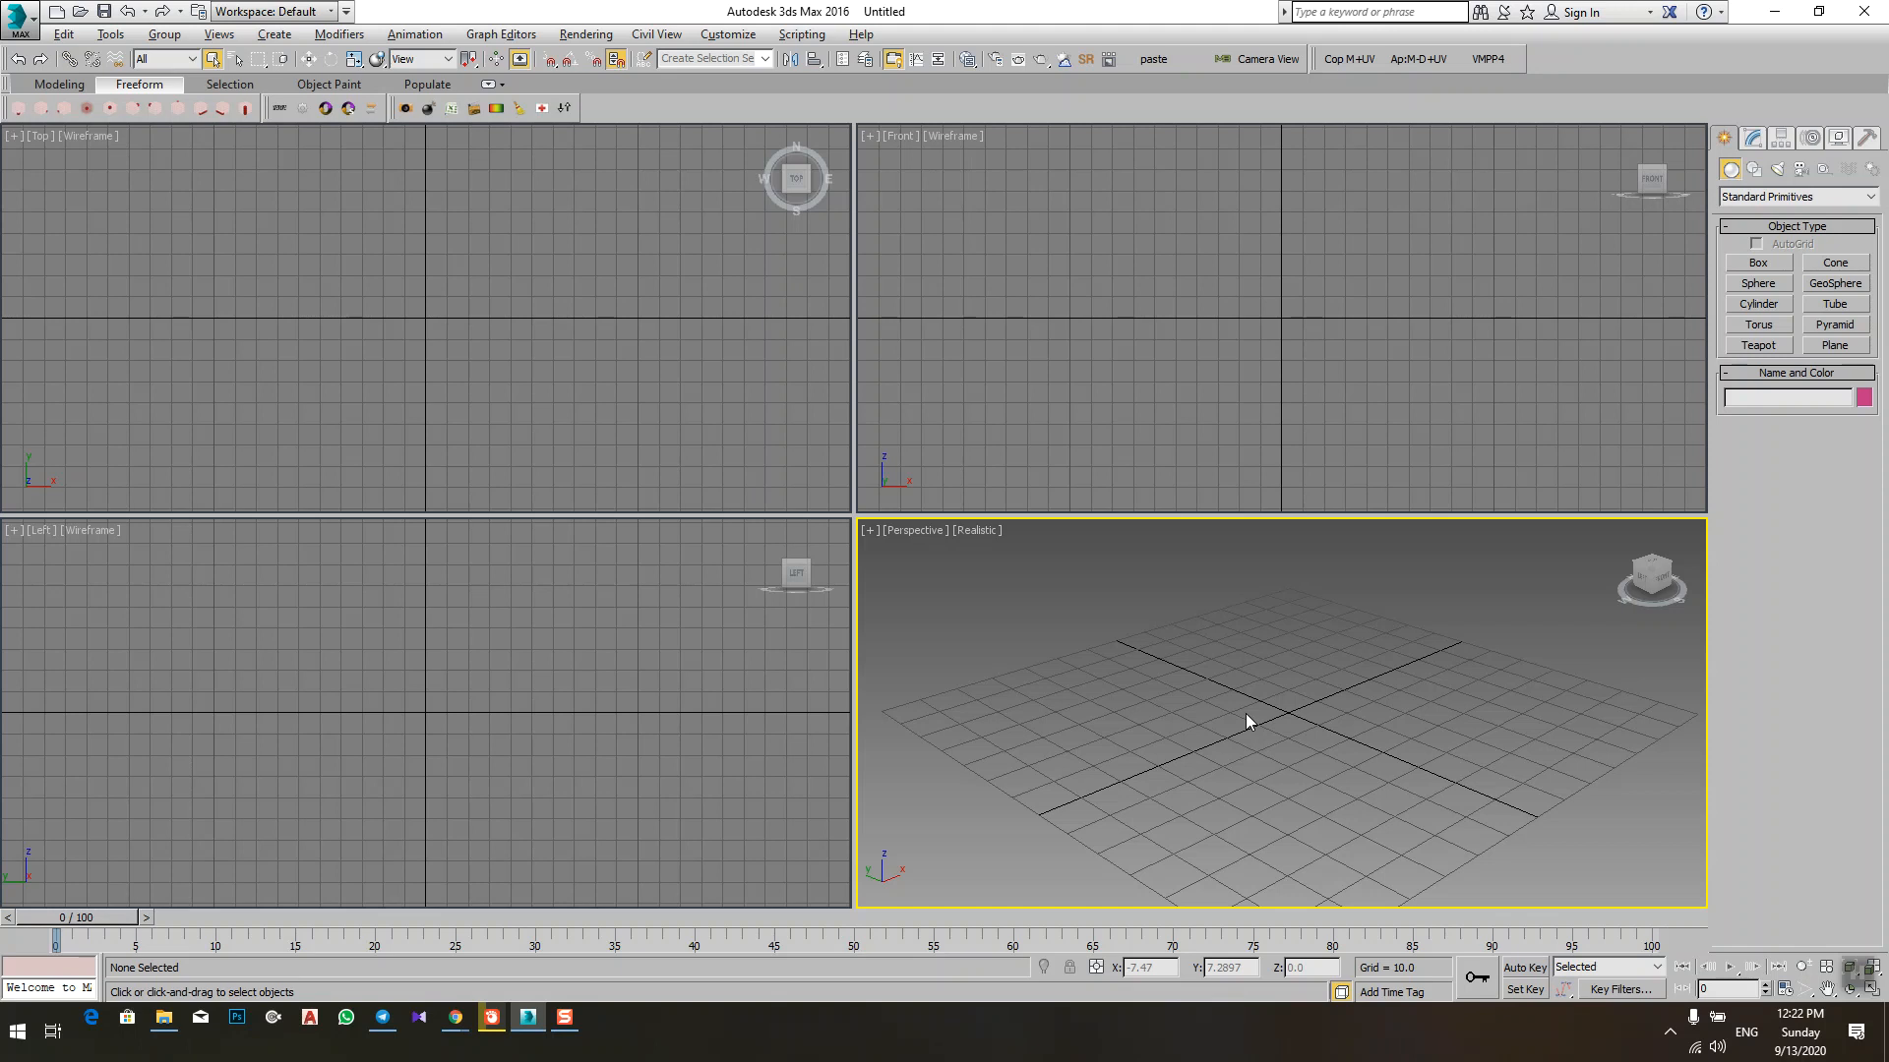
key("alt+w")
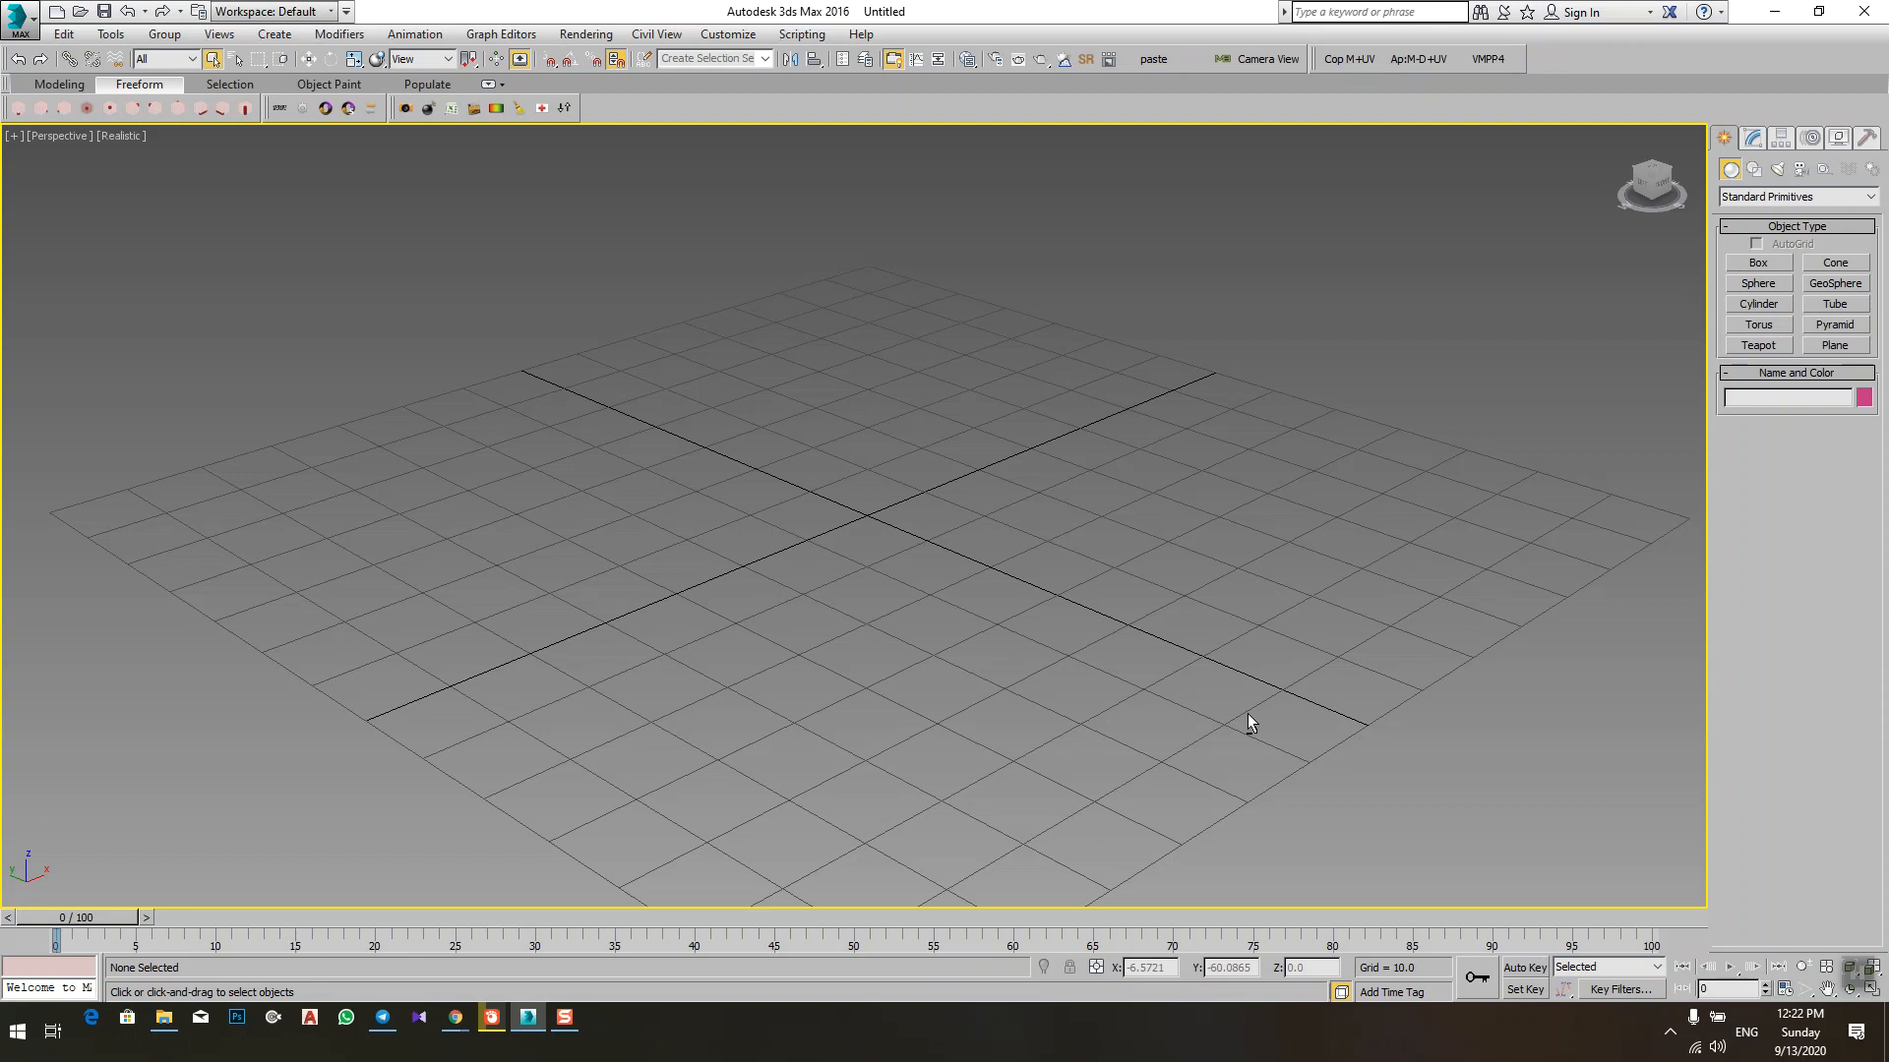
key("alt+w")
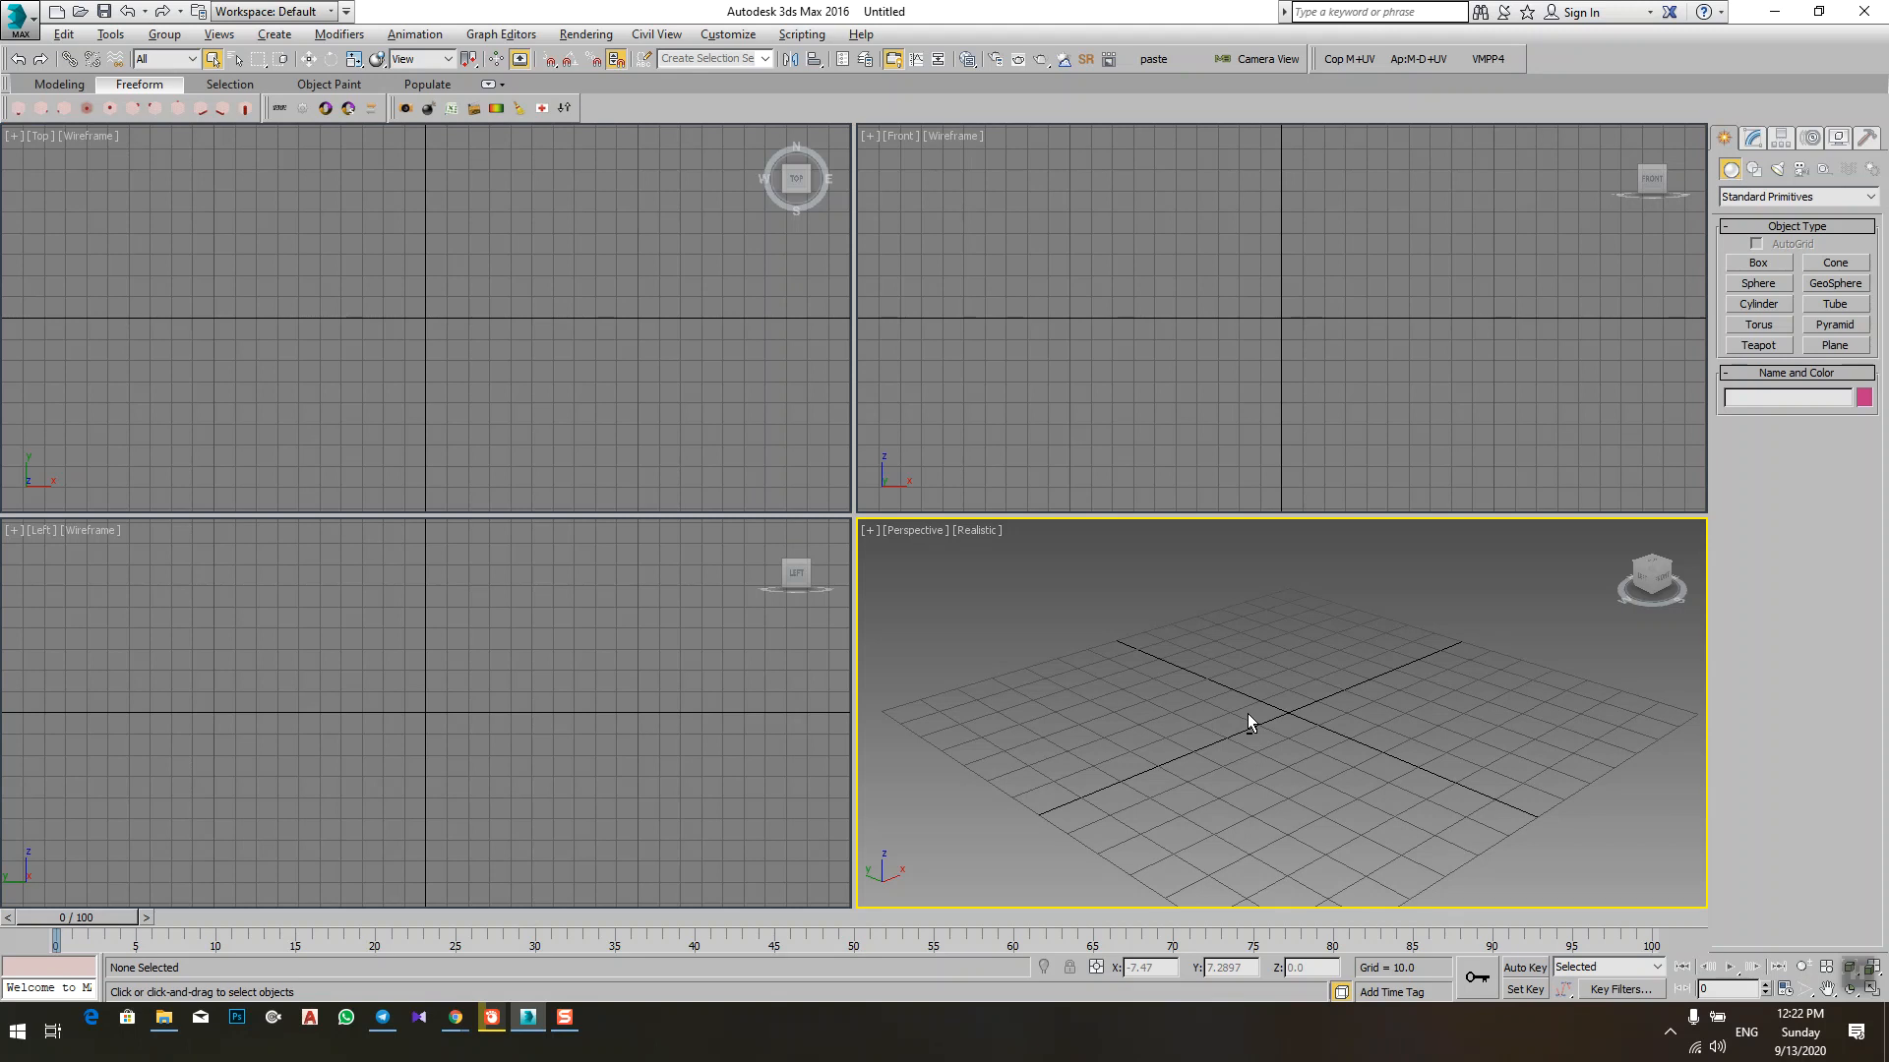
key("alt+w")
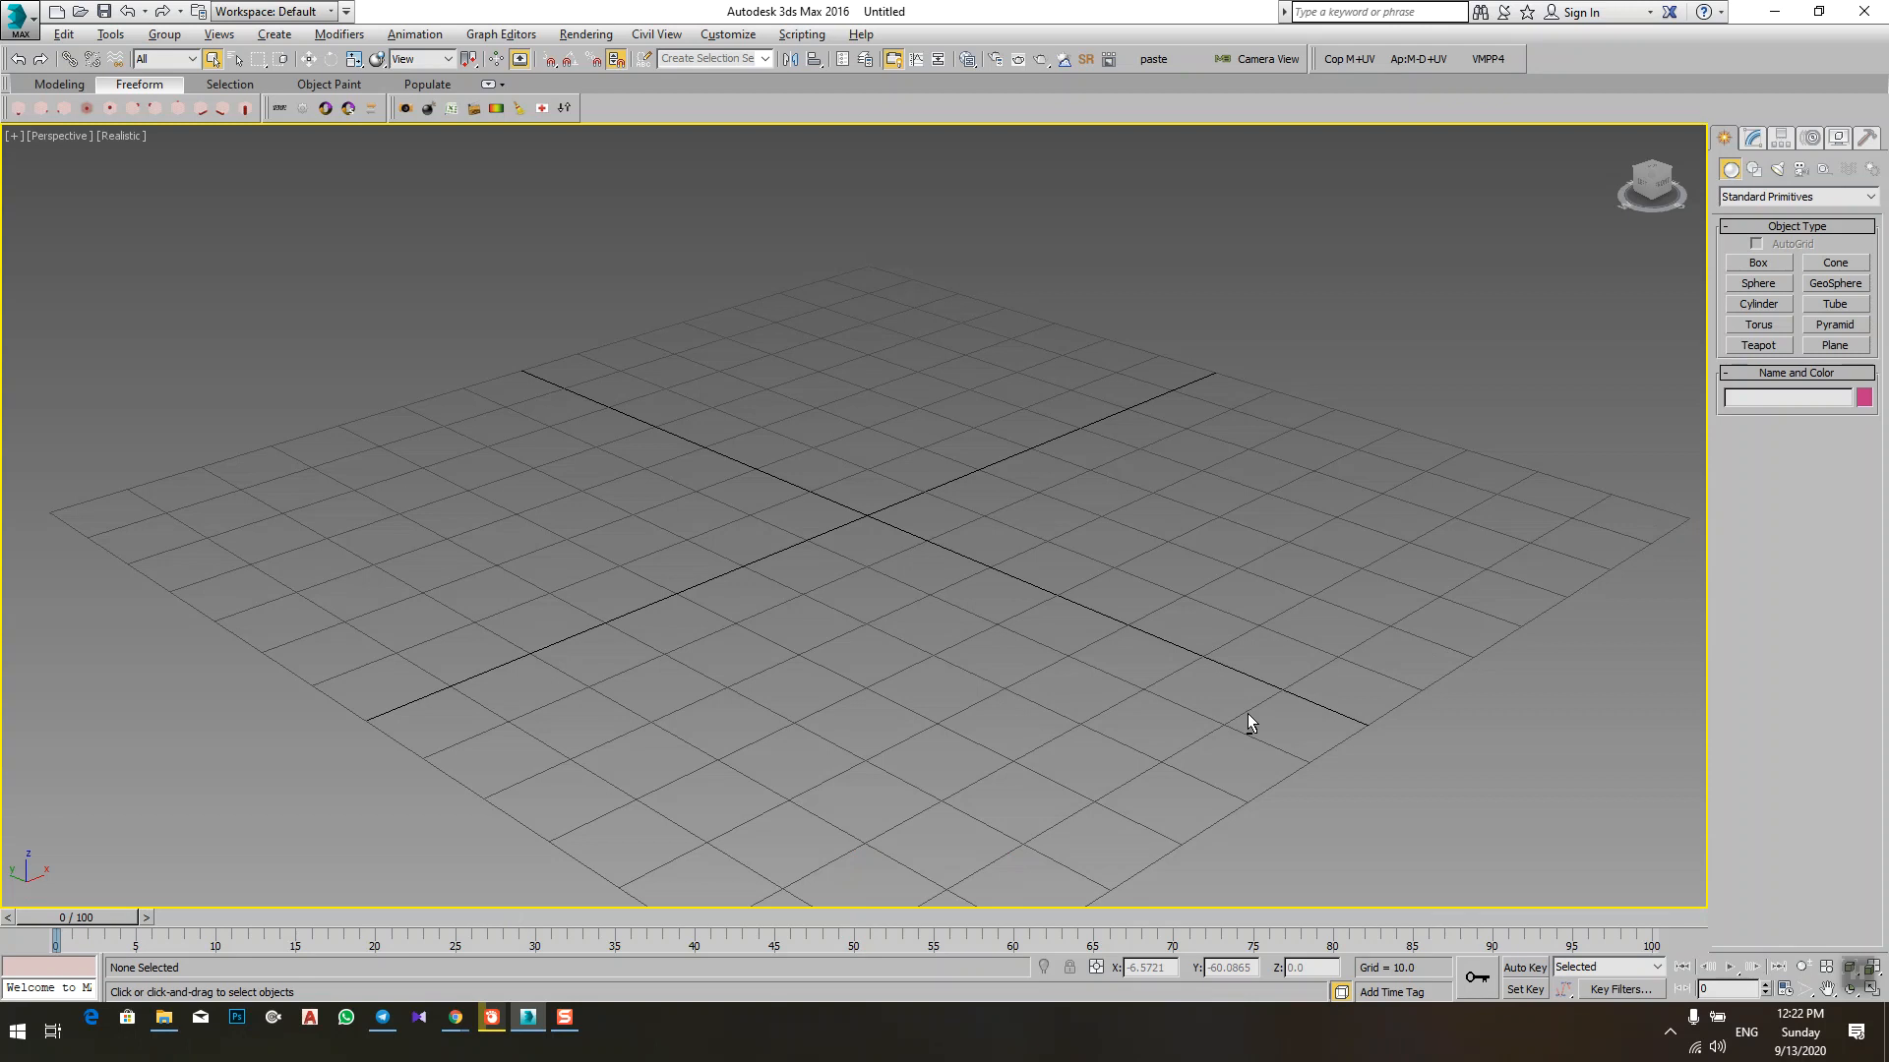
key("alt+w")
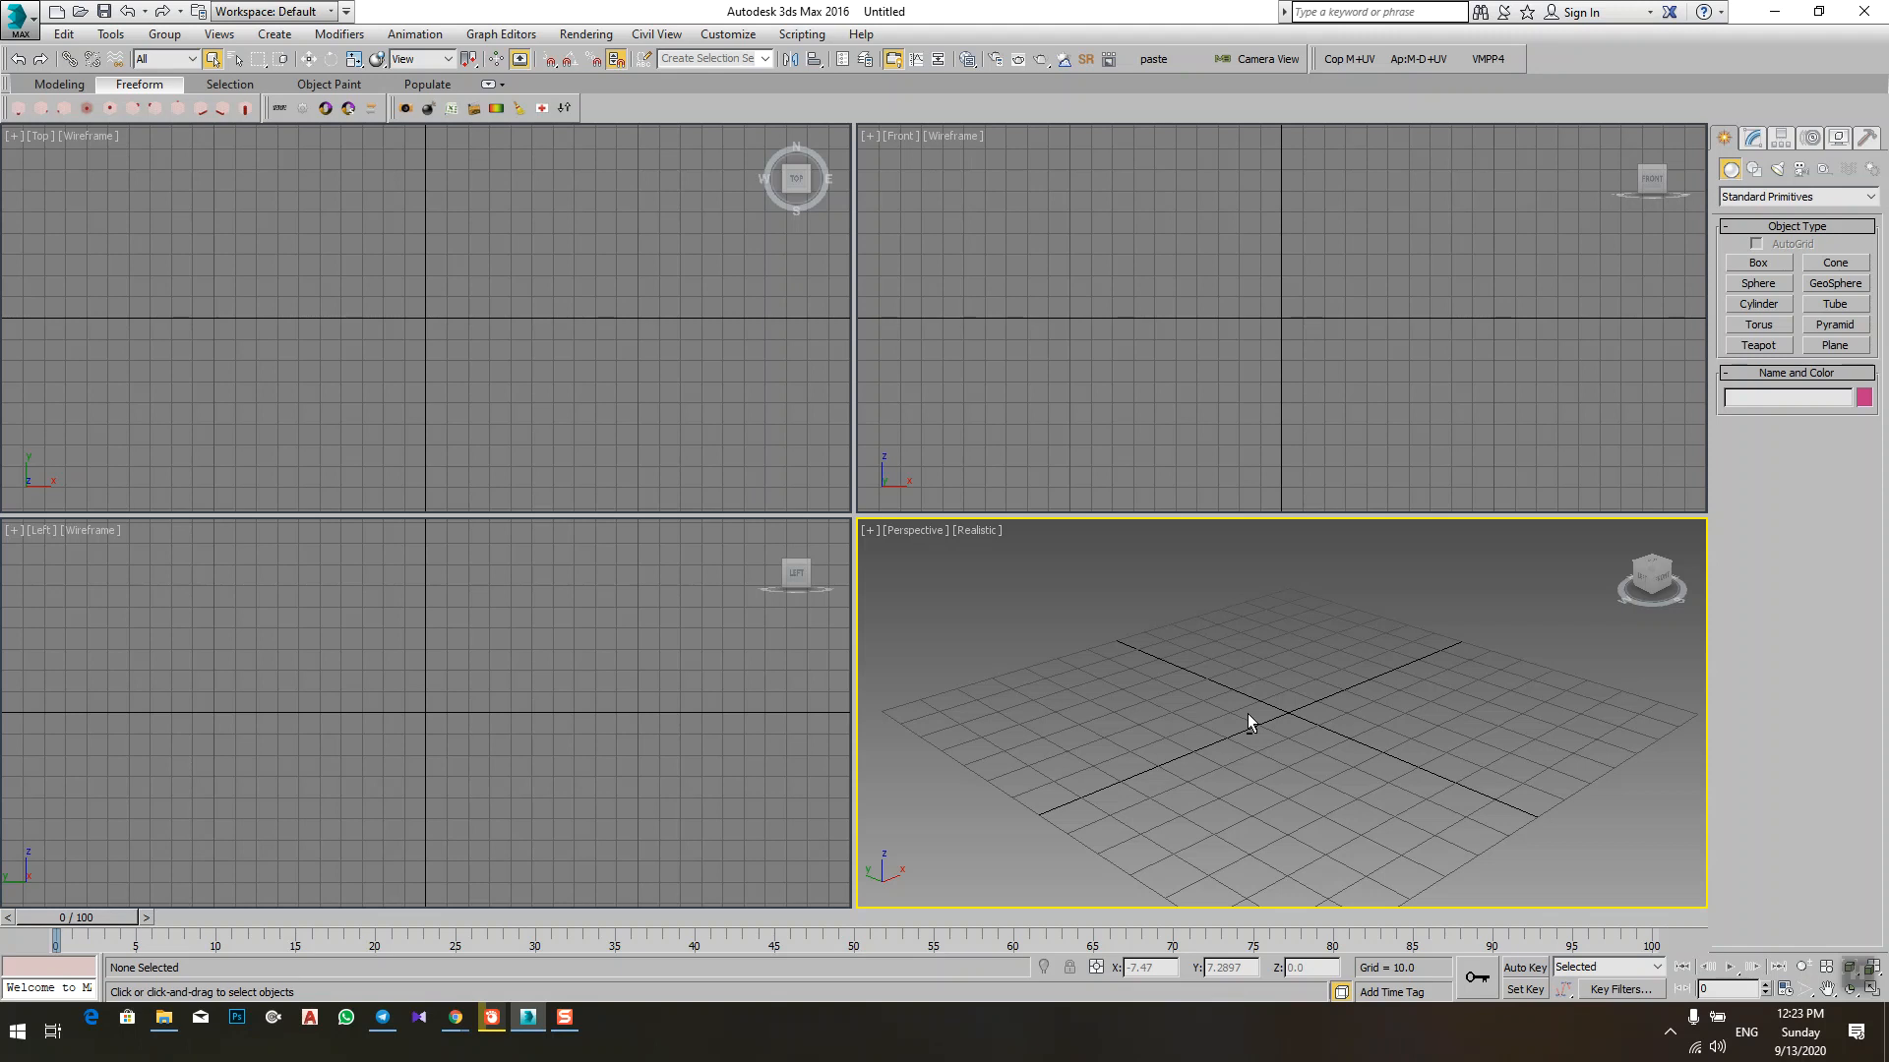
key("alt+w")
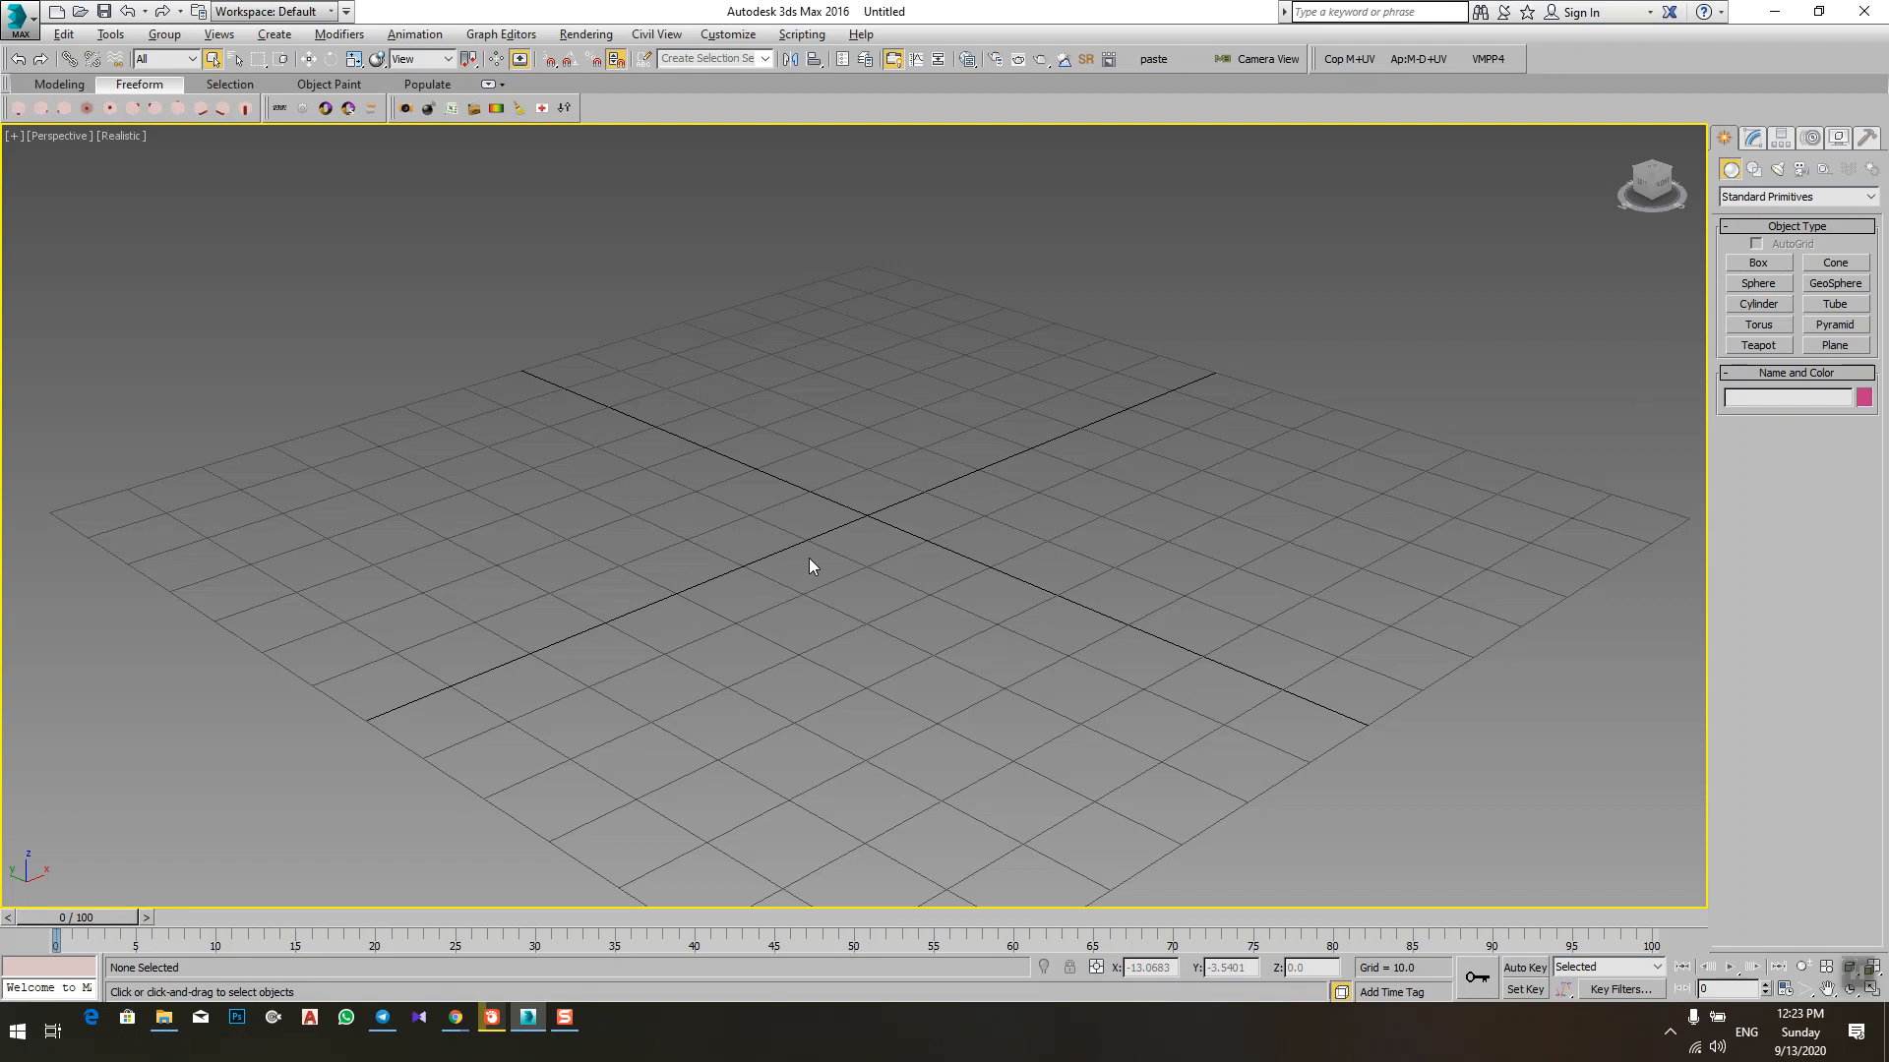
key("alt+w")
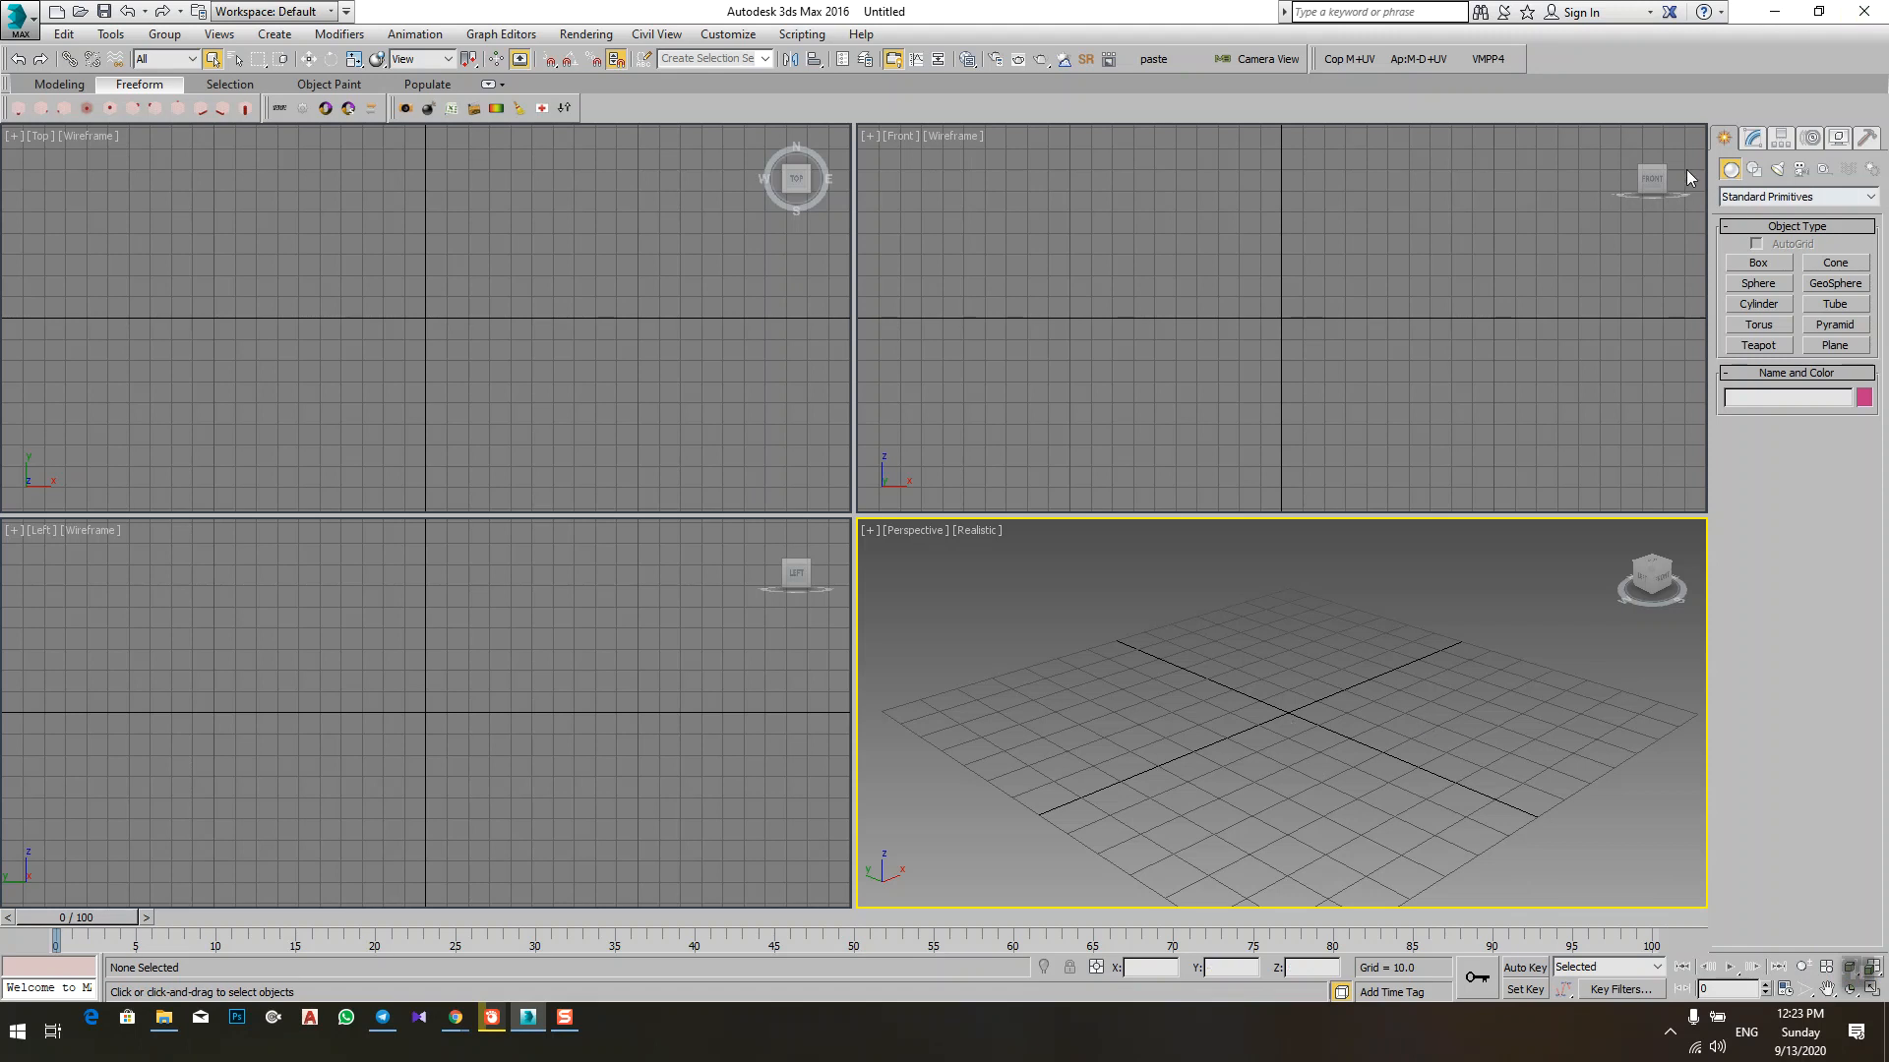
Step: Look through the list of available interface toolbars and the geometry categories, keeping Standard Primitives selected
right_click(1733, 115)
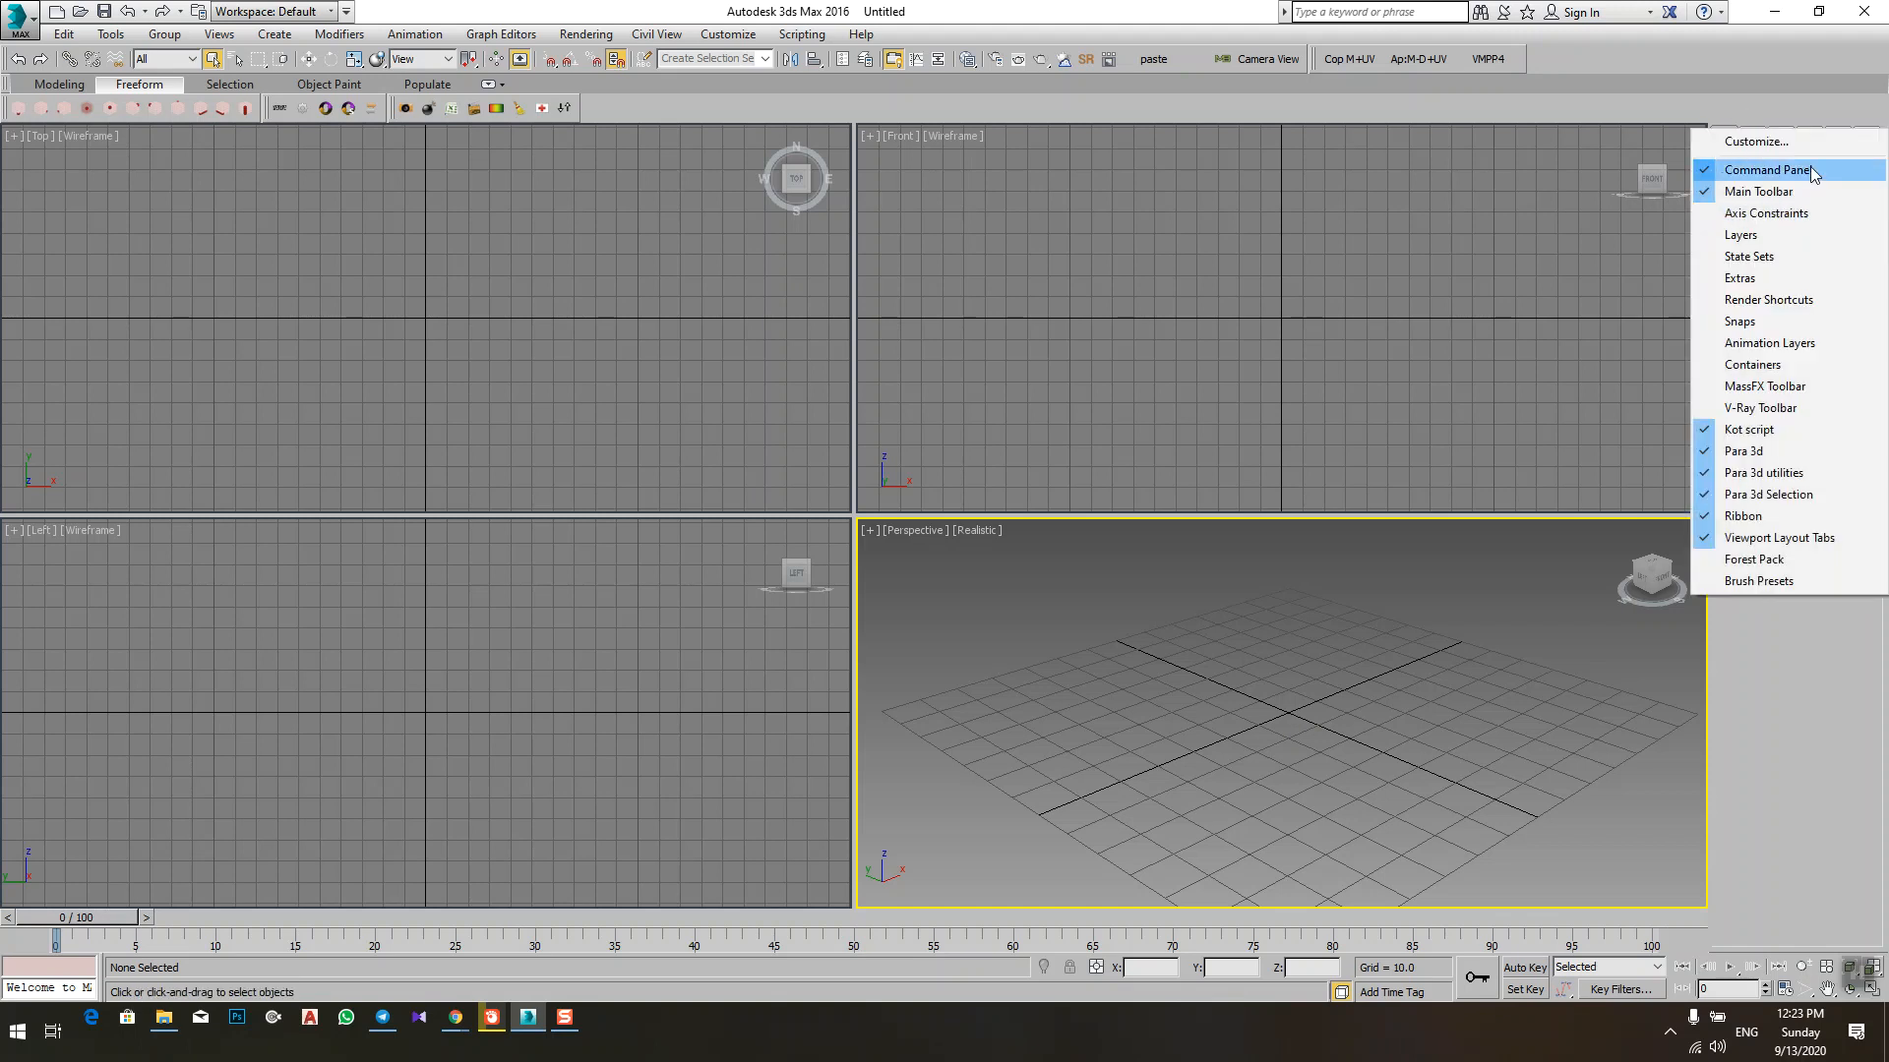
left_click(1827, 99)
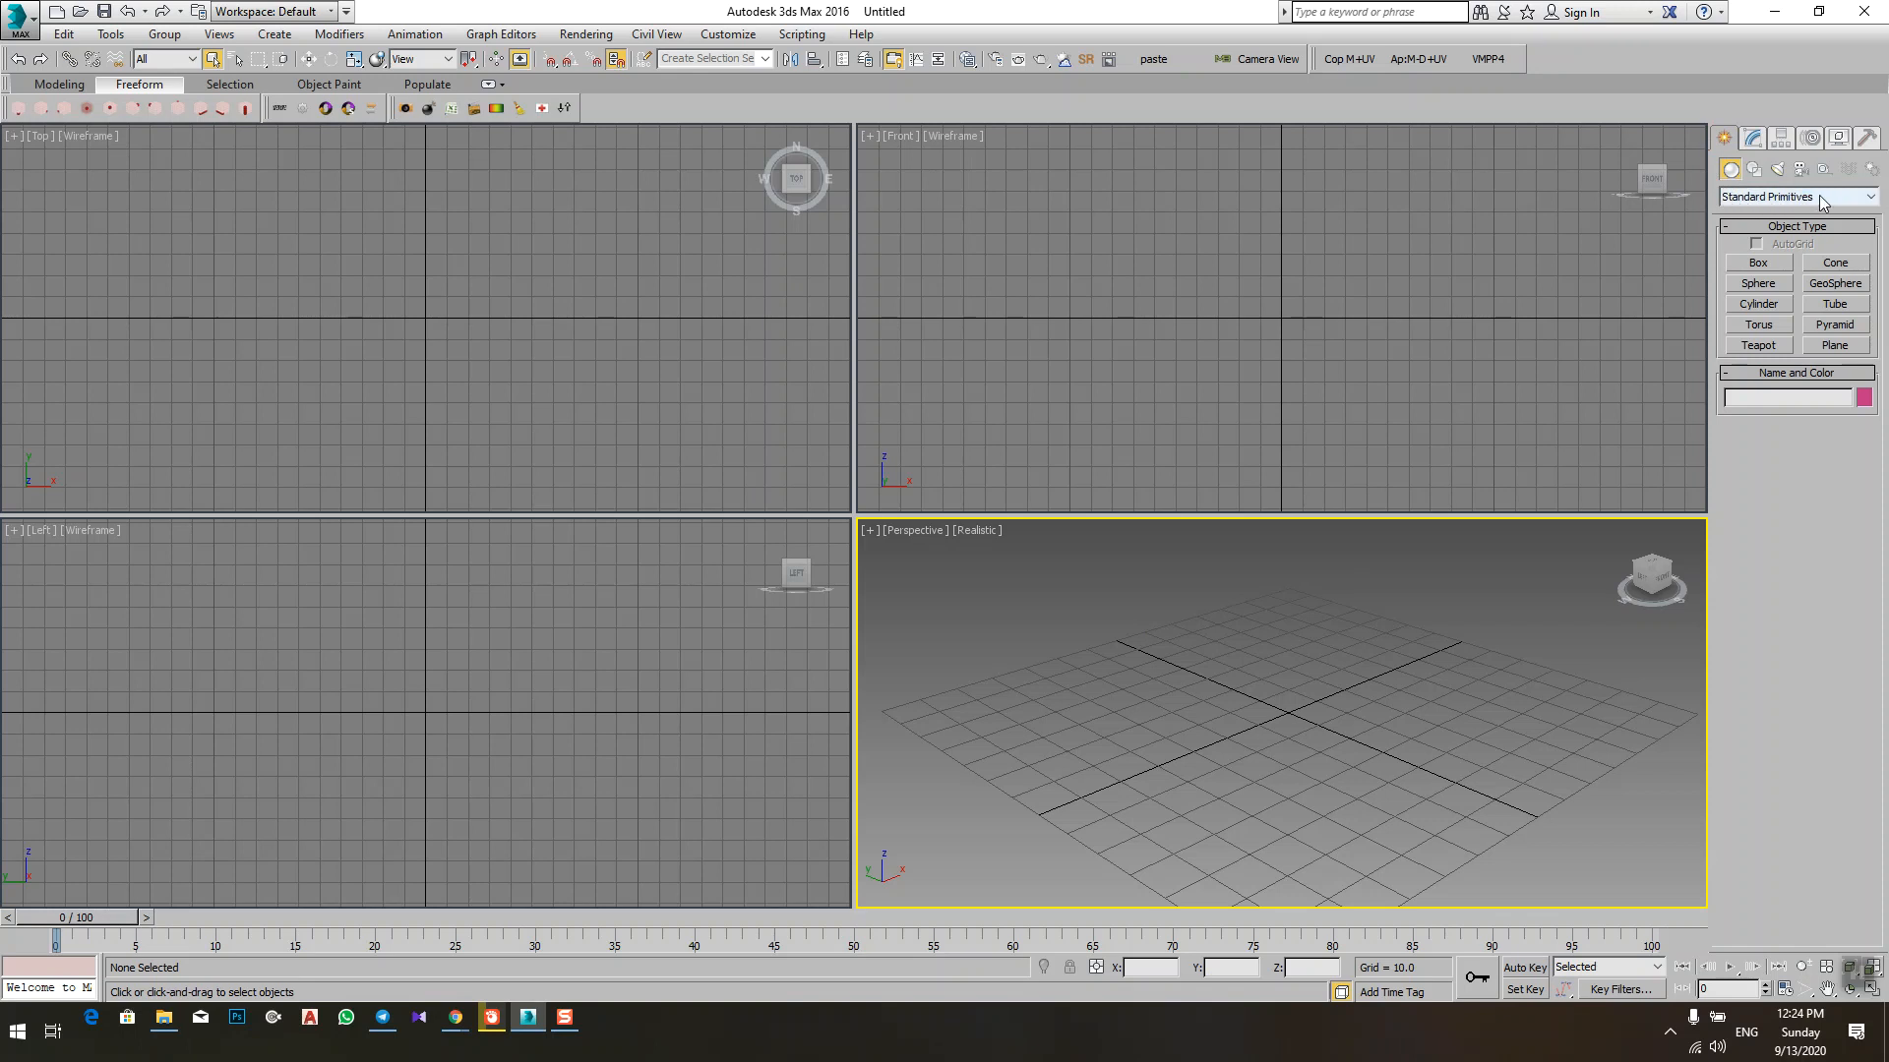
left_click(1864, 198)
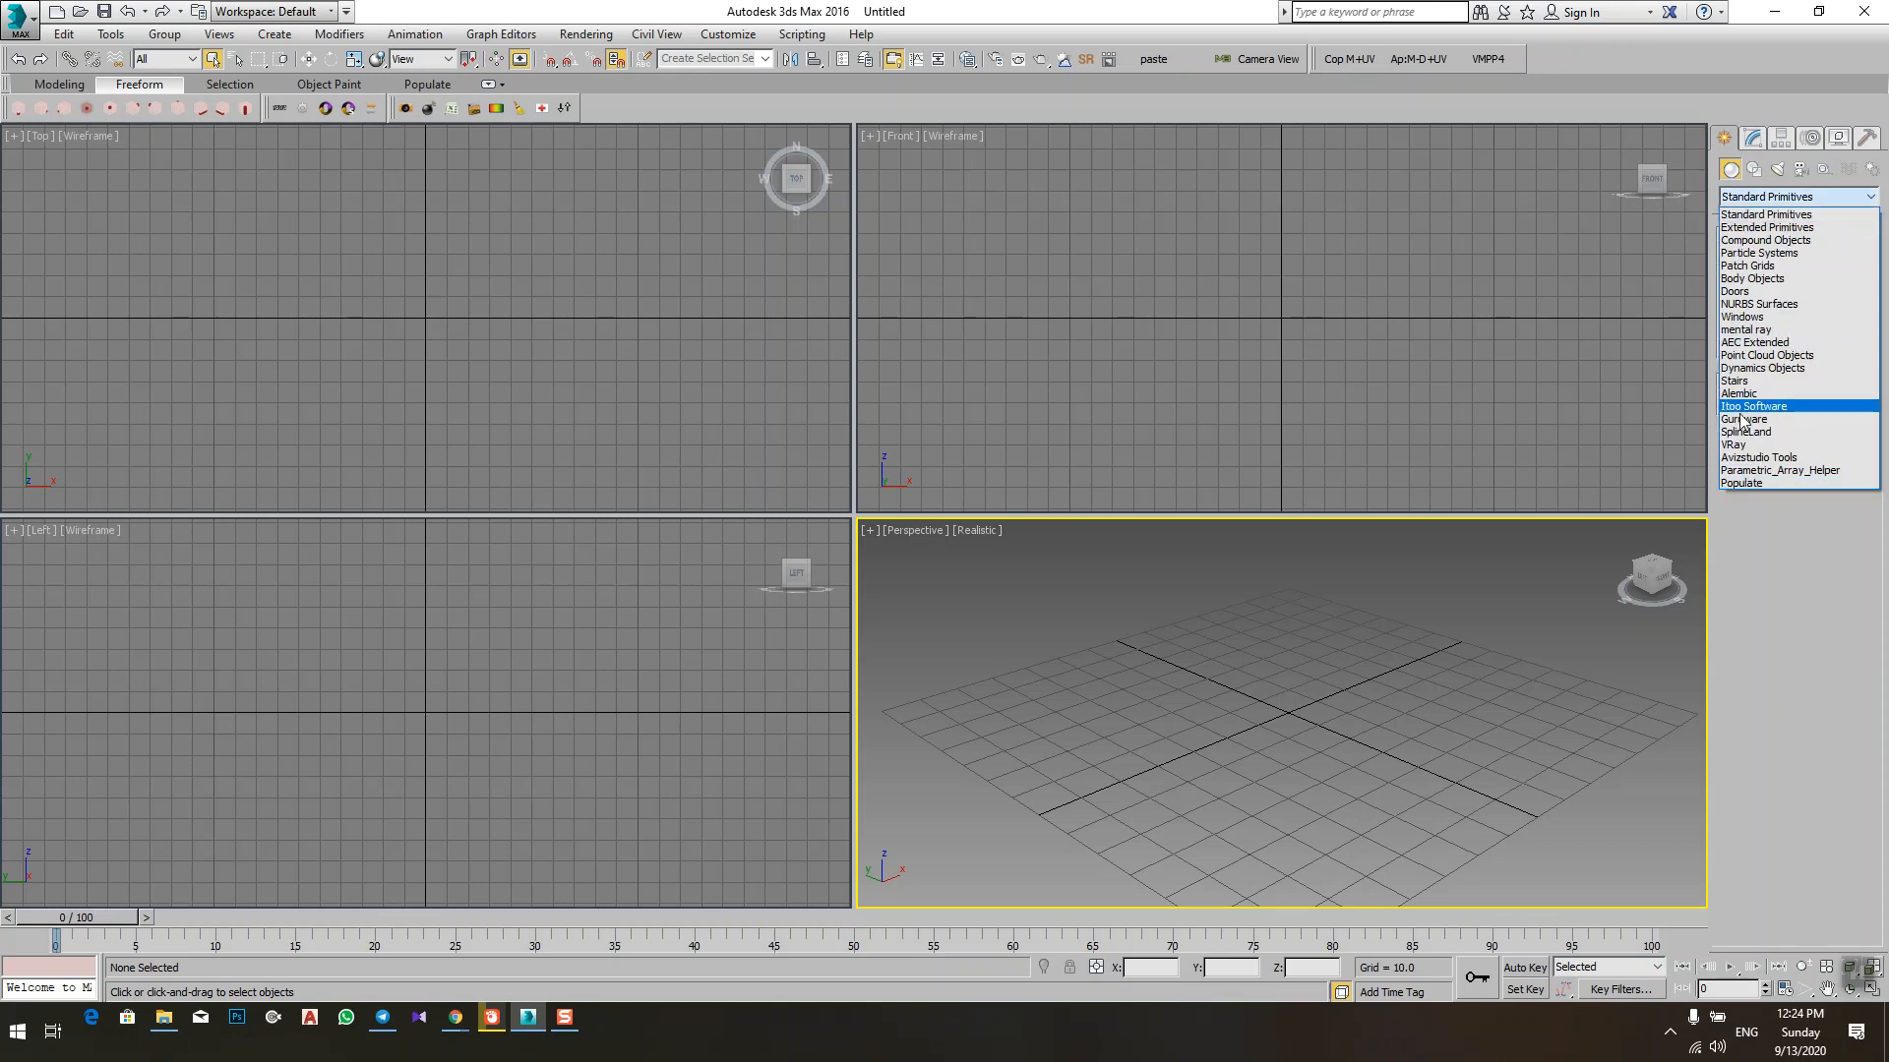
left_click(1858, 202)
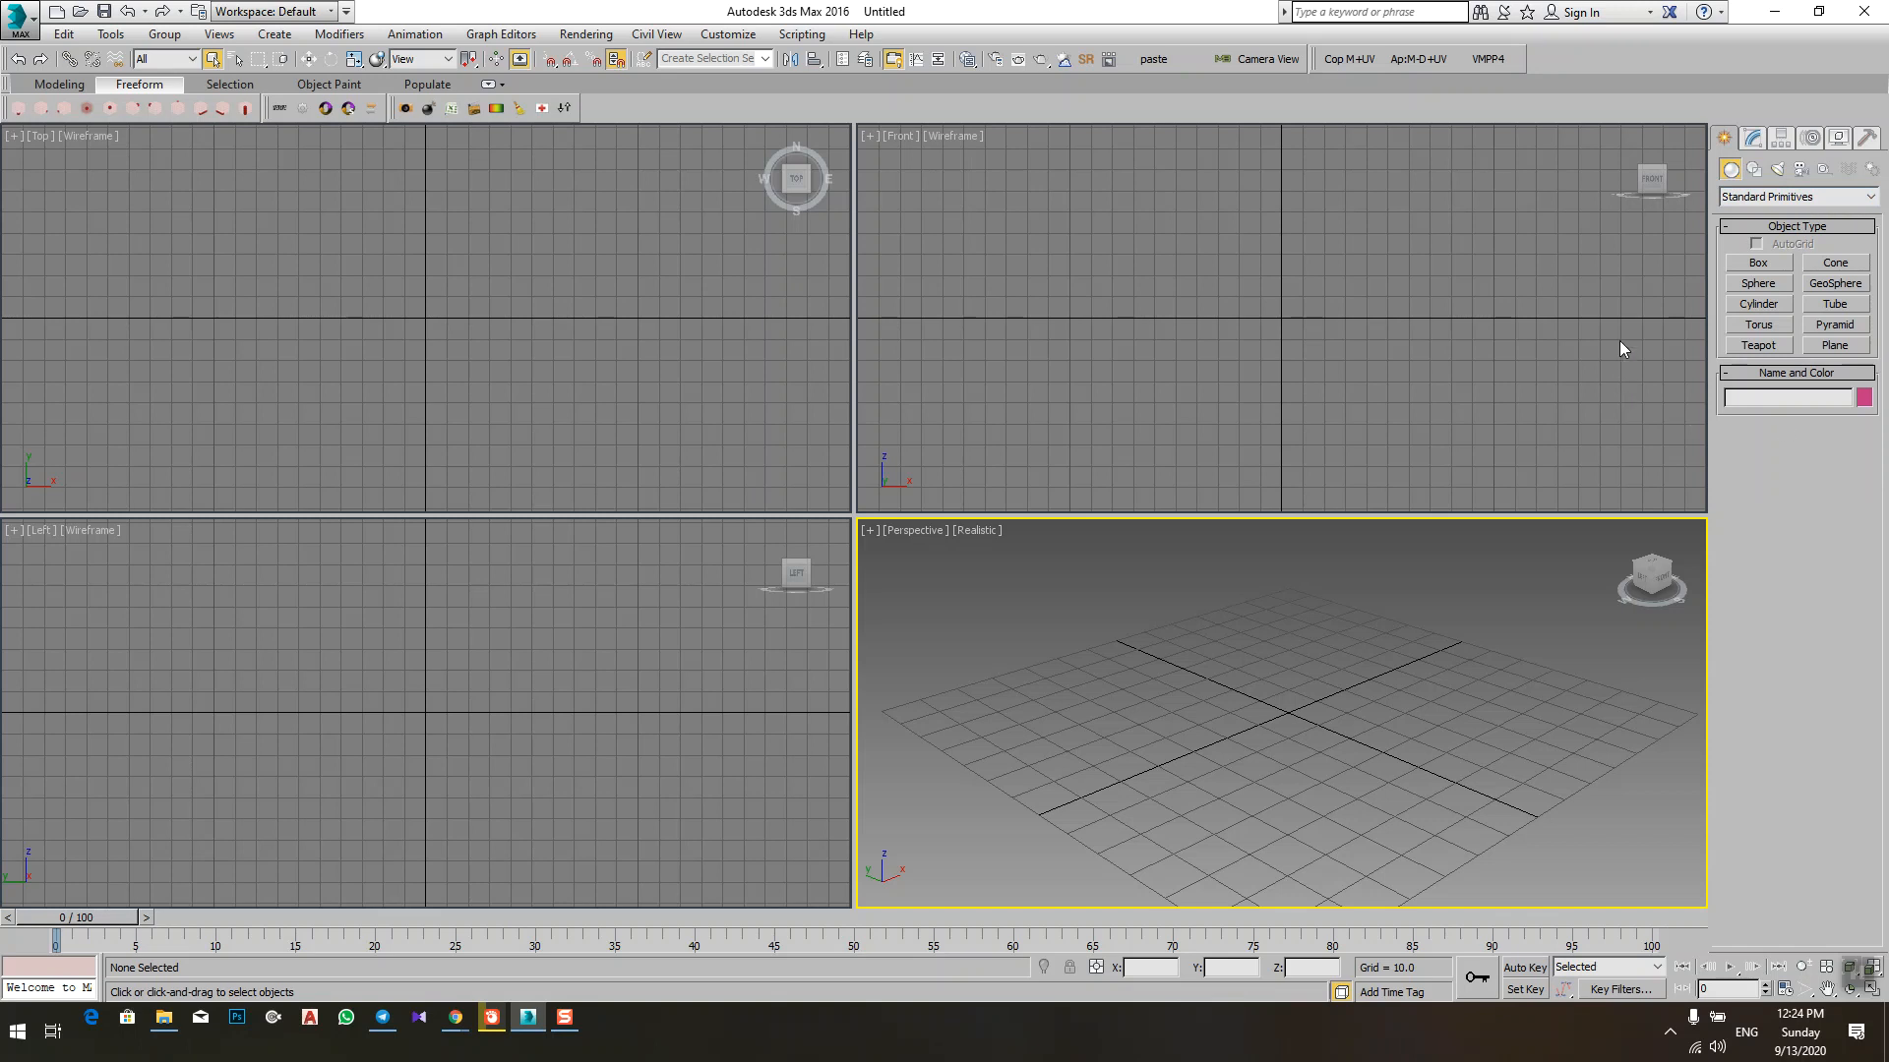
left_click(1751, 264)
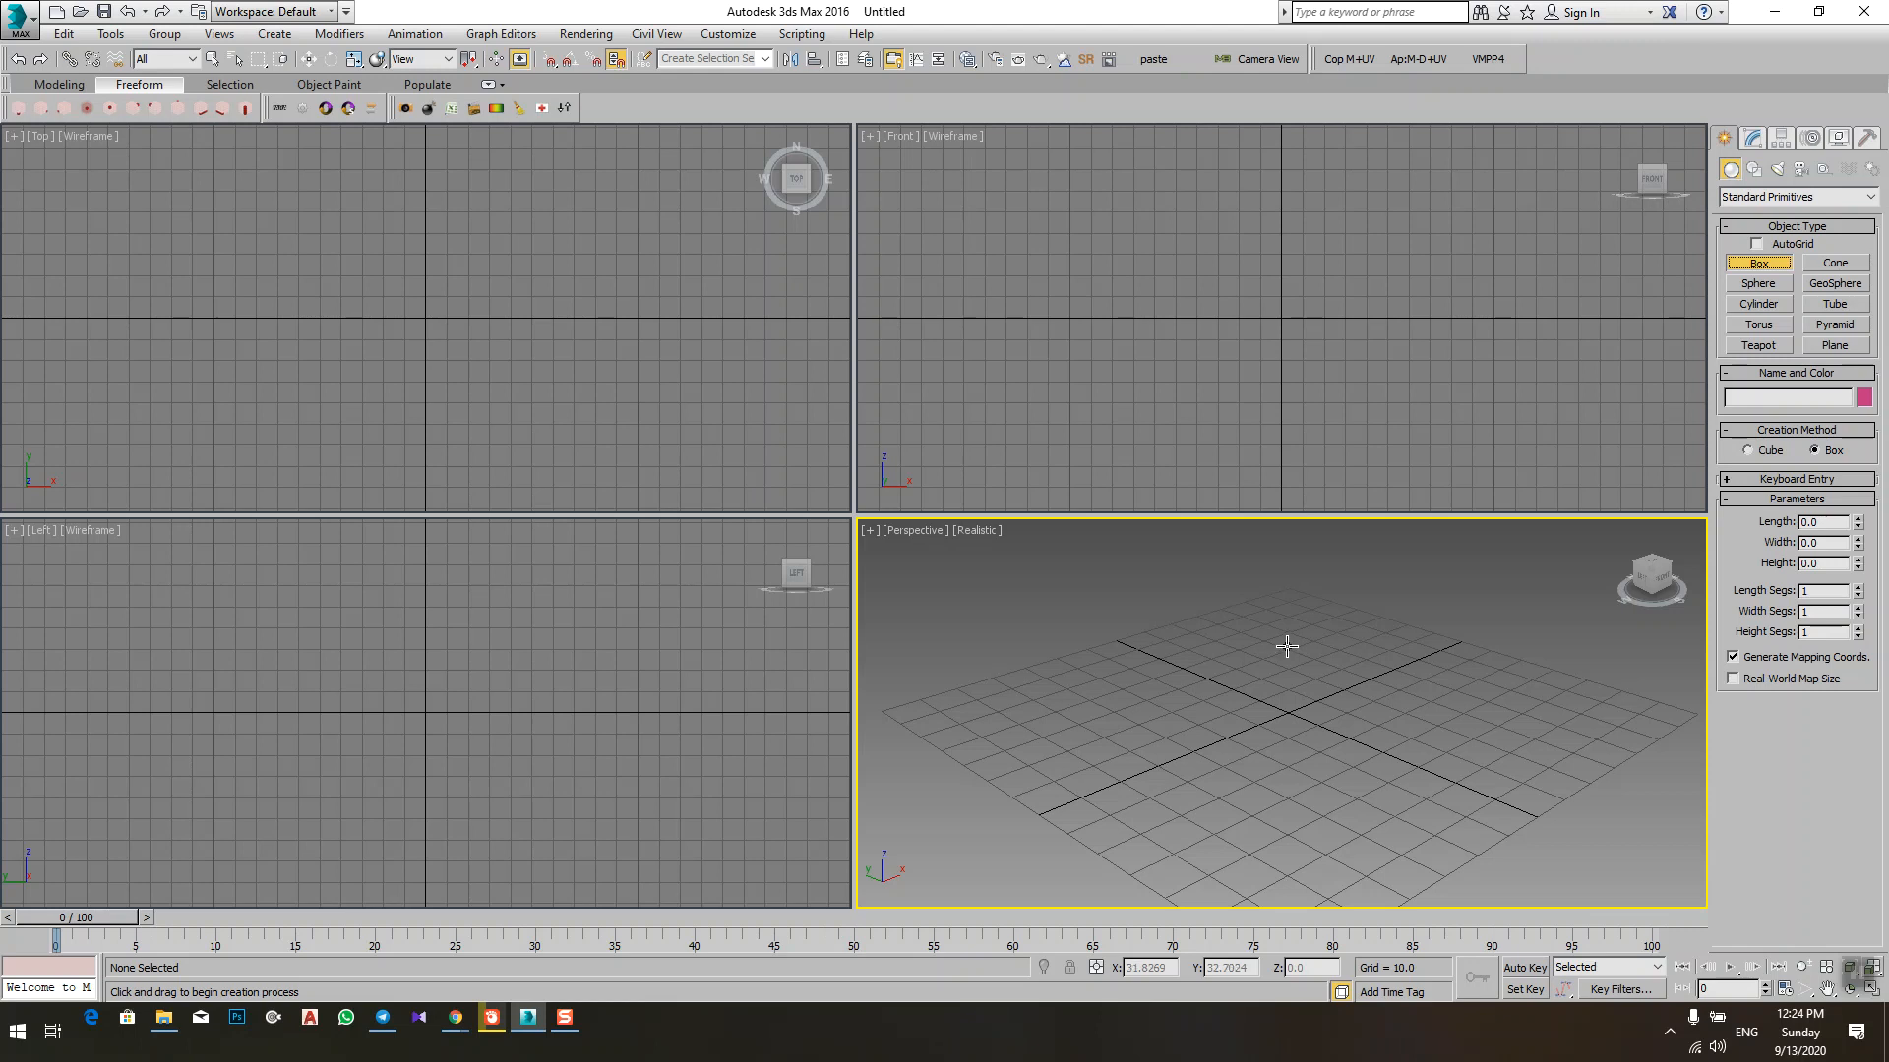
right_click(1278, 648)
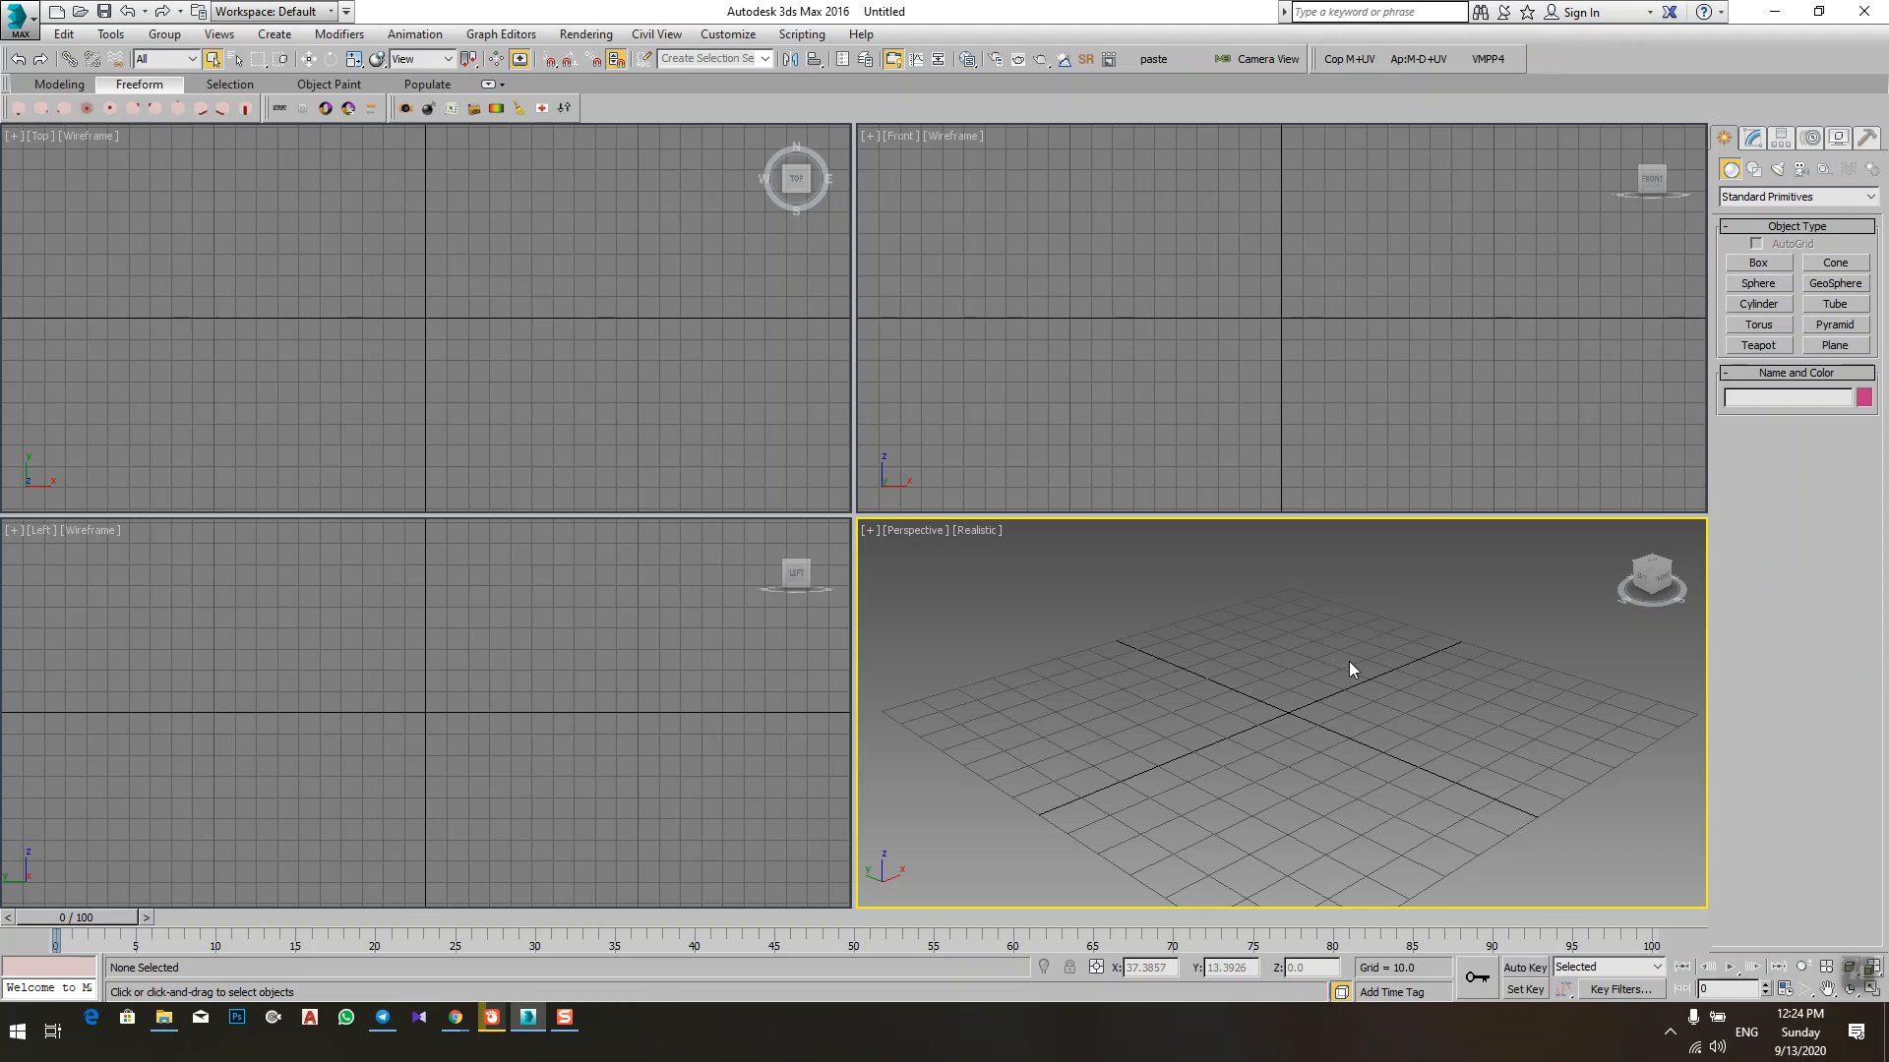
left_click(1761, 261)
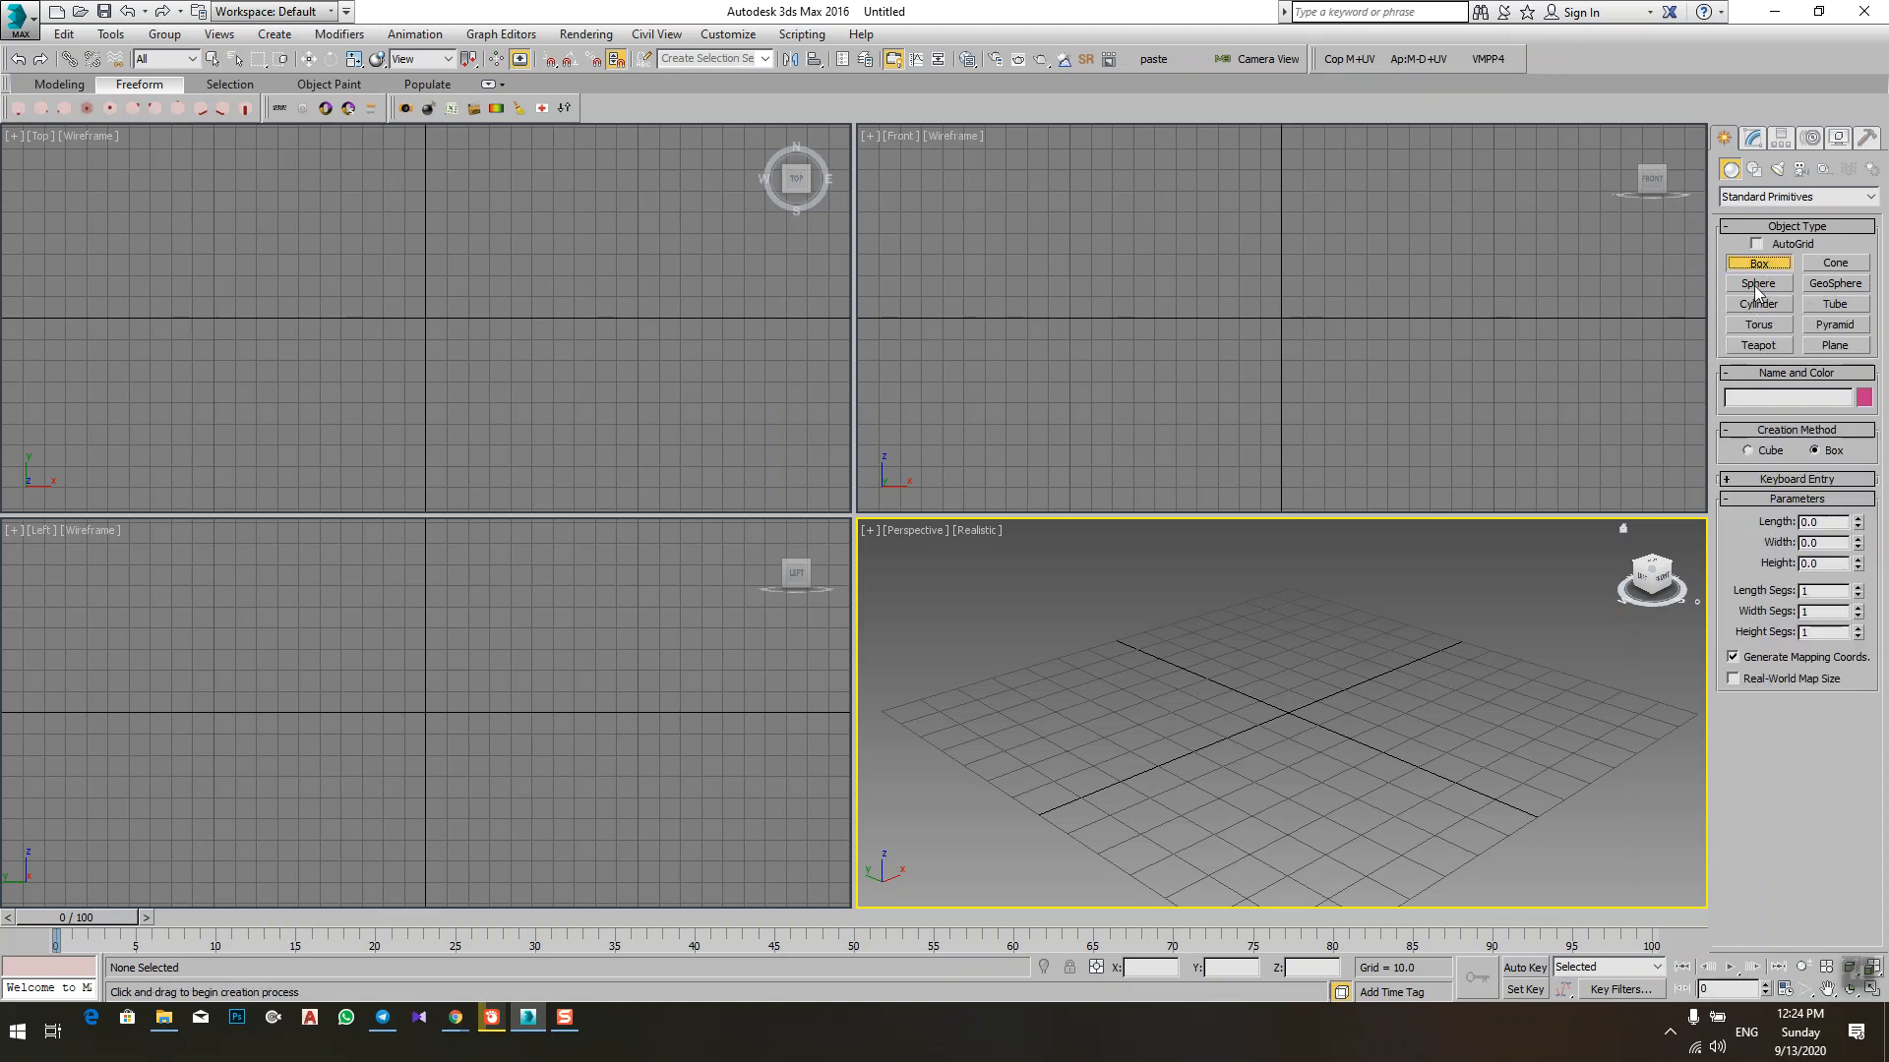
right_click(1251, 708)
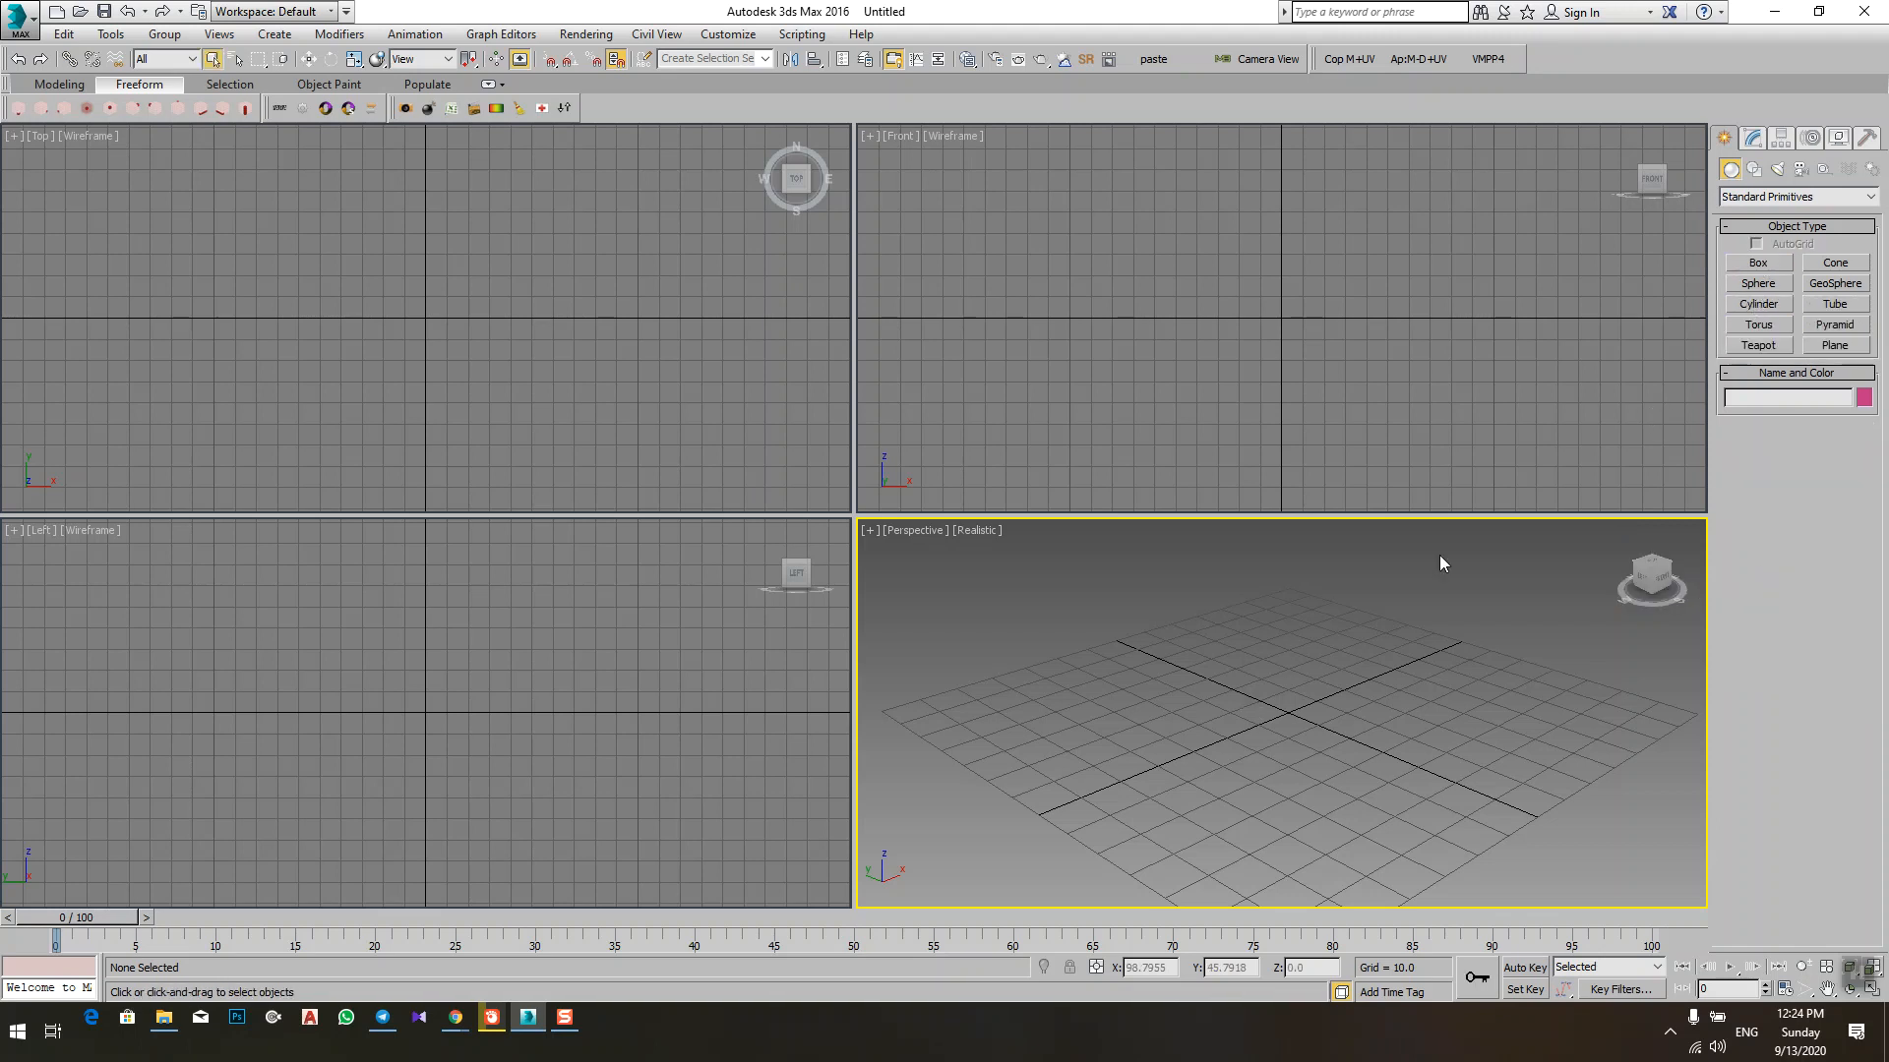
Step: Draw a box about 104 long, 80 wide and 50 high over the grid centre in the Perspective viewport
left_click(1758, 263)
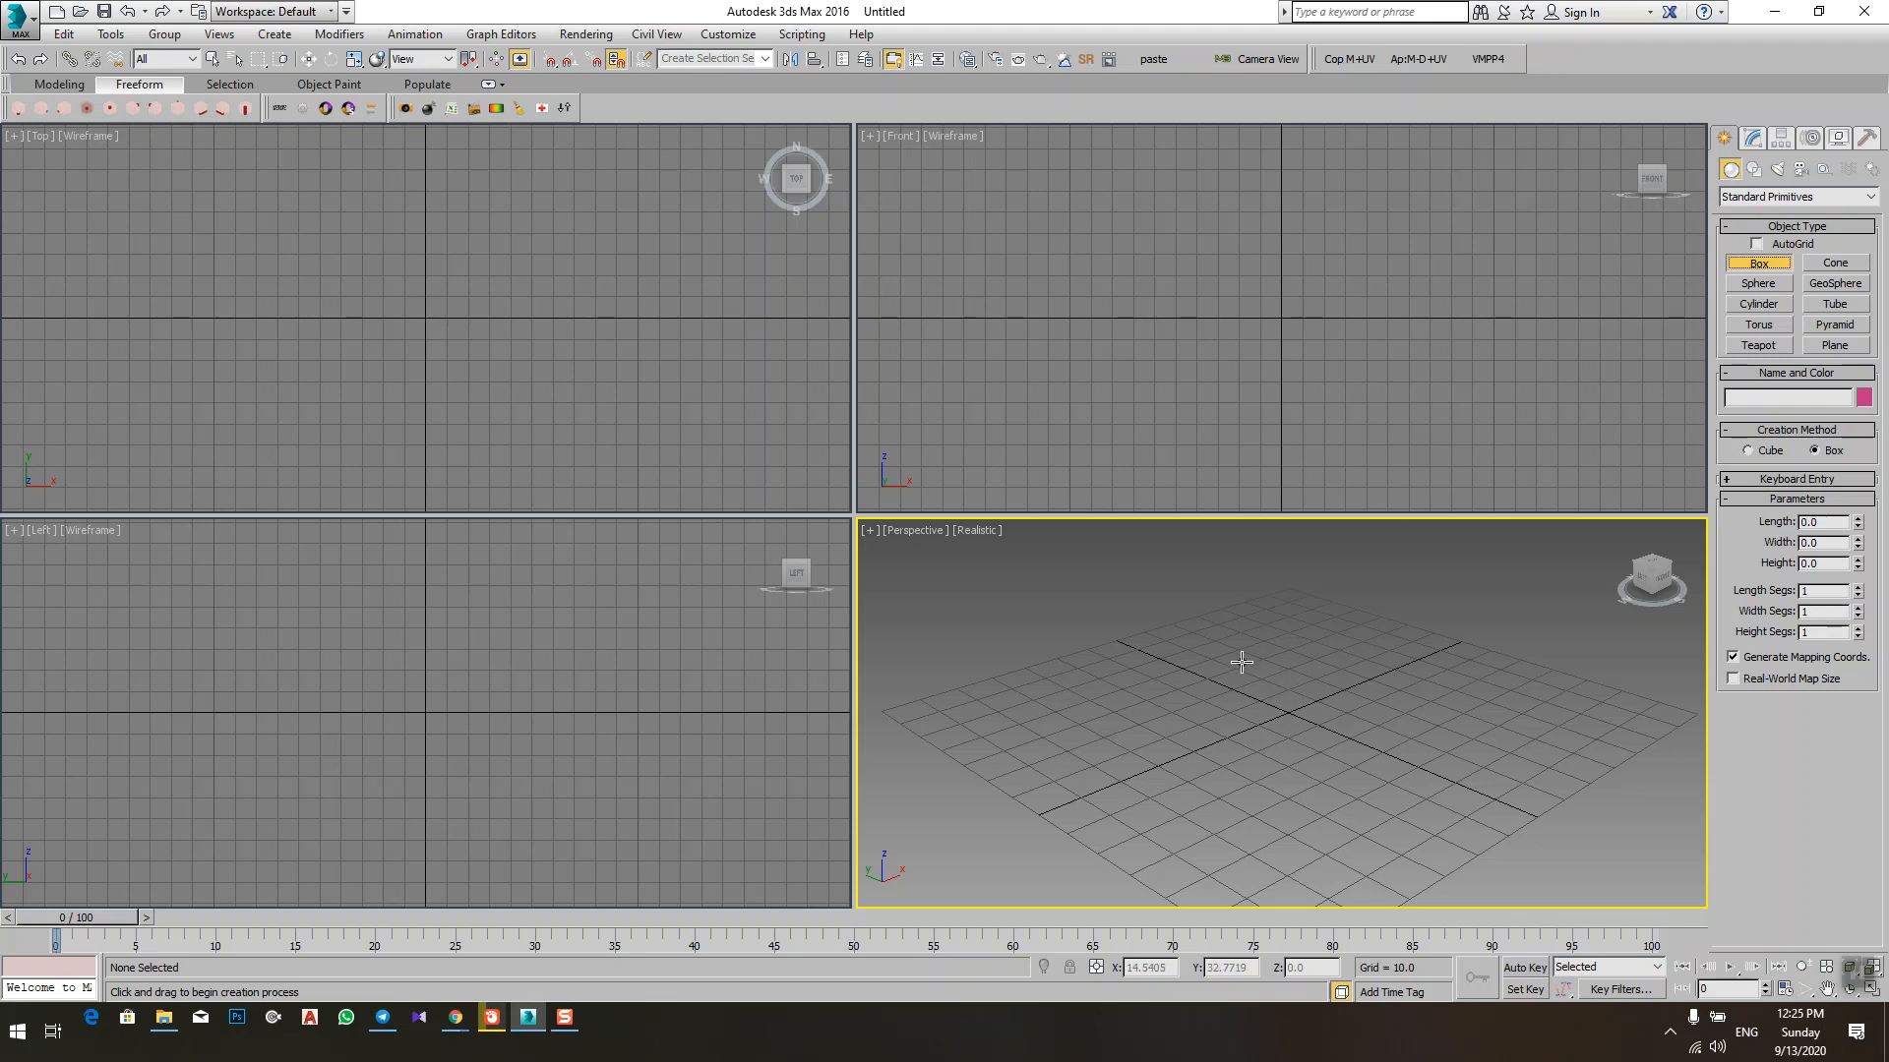
left_click(1289, 632)
left_click_drag(1290, 633, 1384, 883)
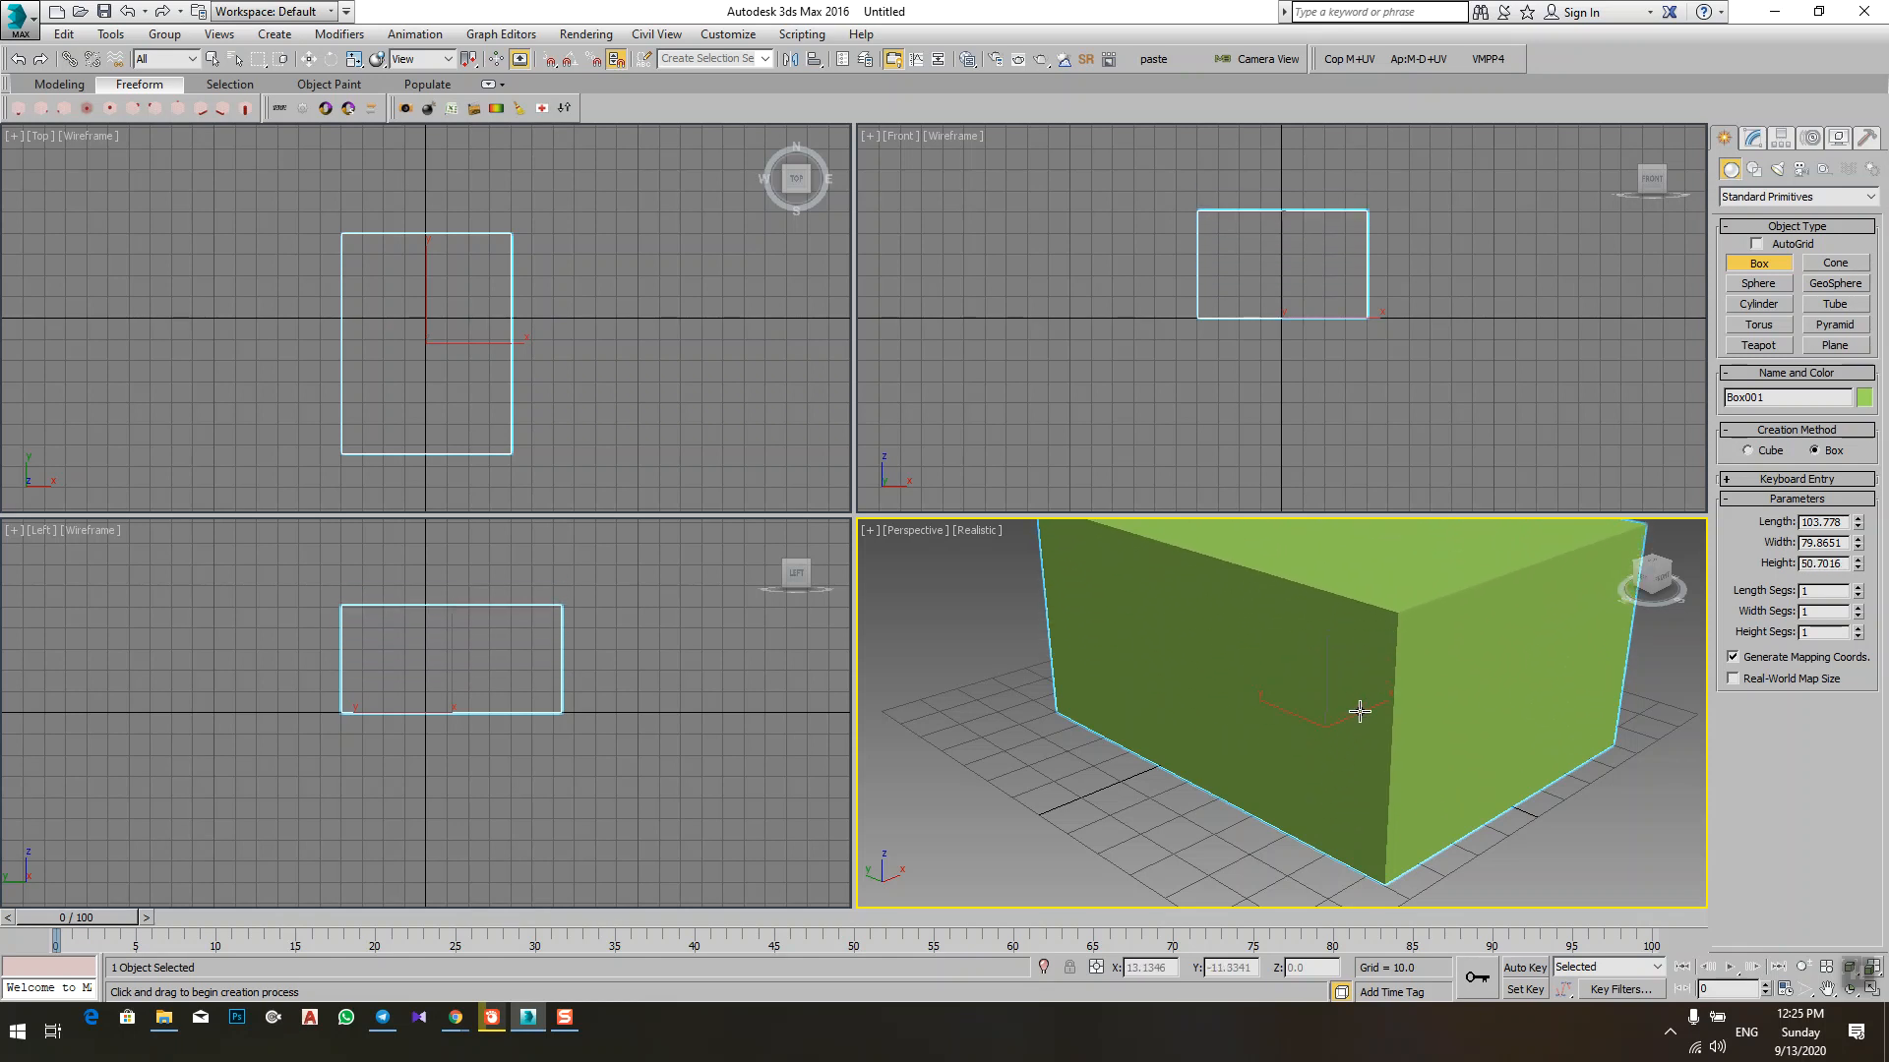
scroll(1375, 709, "down", 5)
middle_click_drag(1375, 709, 1212, 733)
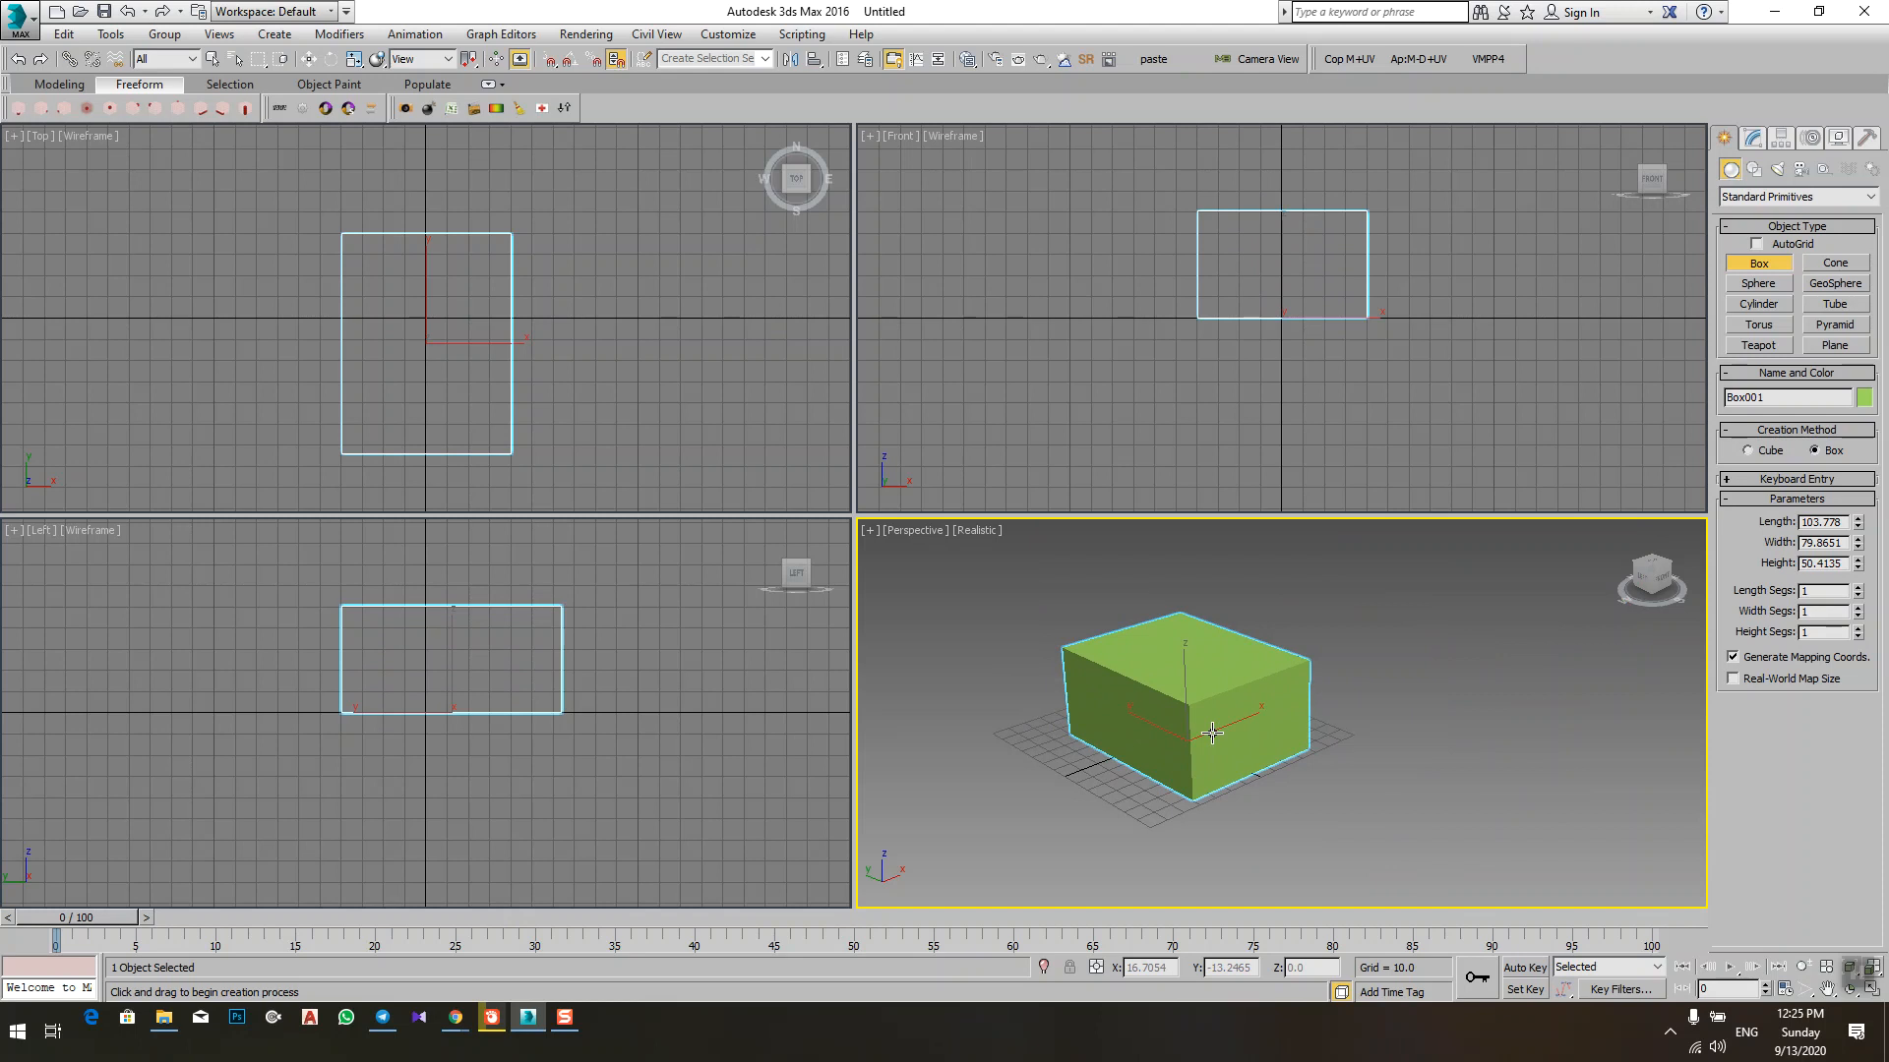
Step: Maximize the Perspective viewport and exit box creation
key("alt+w")
scroll(862, 550, "down", 5)
middle_click_drag(862, 550, 912, 630)
scroll(765, 610, "up", 5)
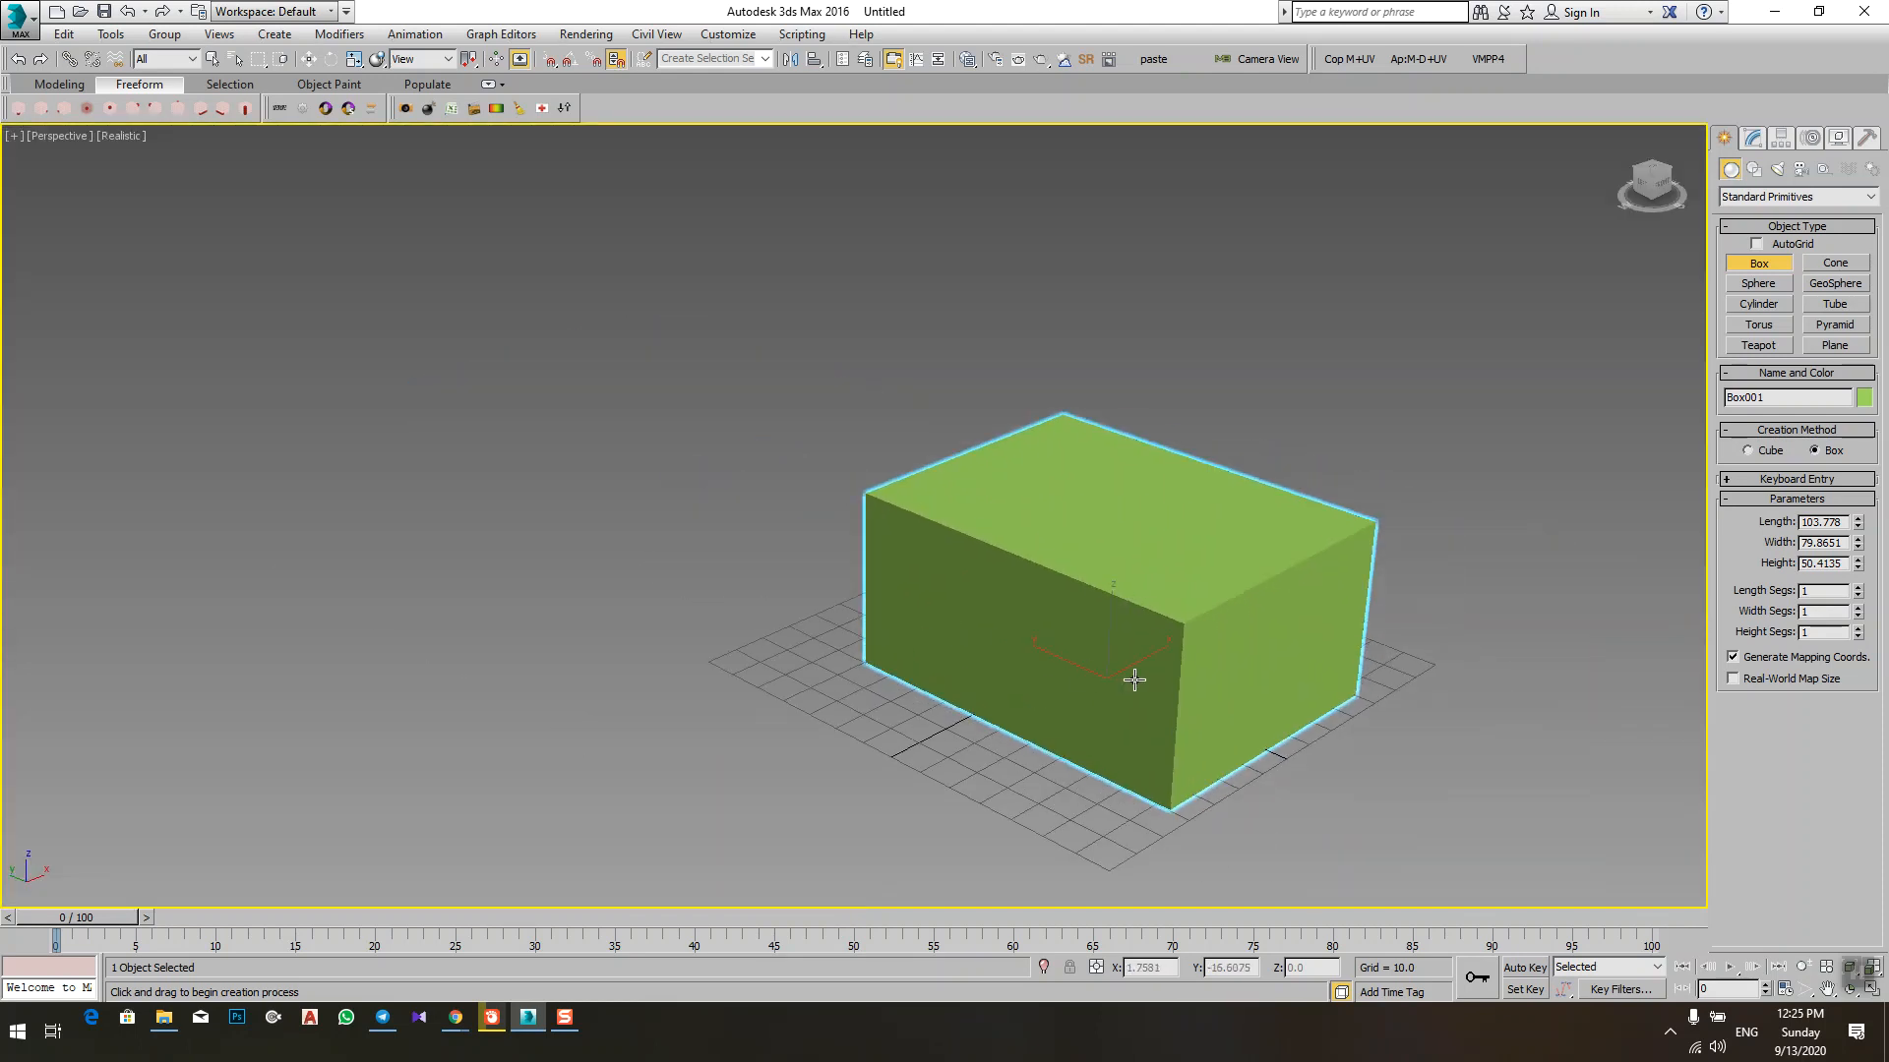
middle_click_drag(1317, 520, 1273, 519)
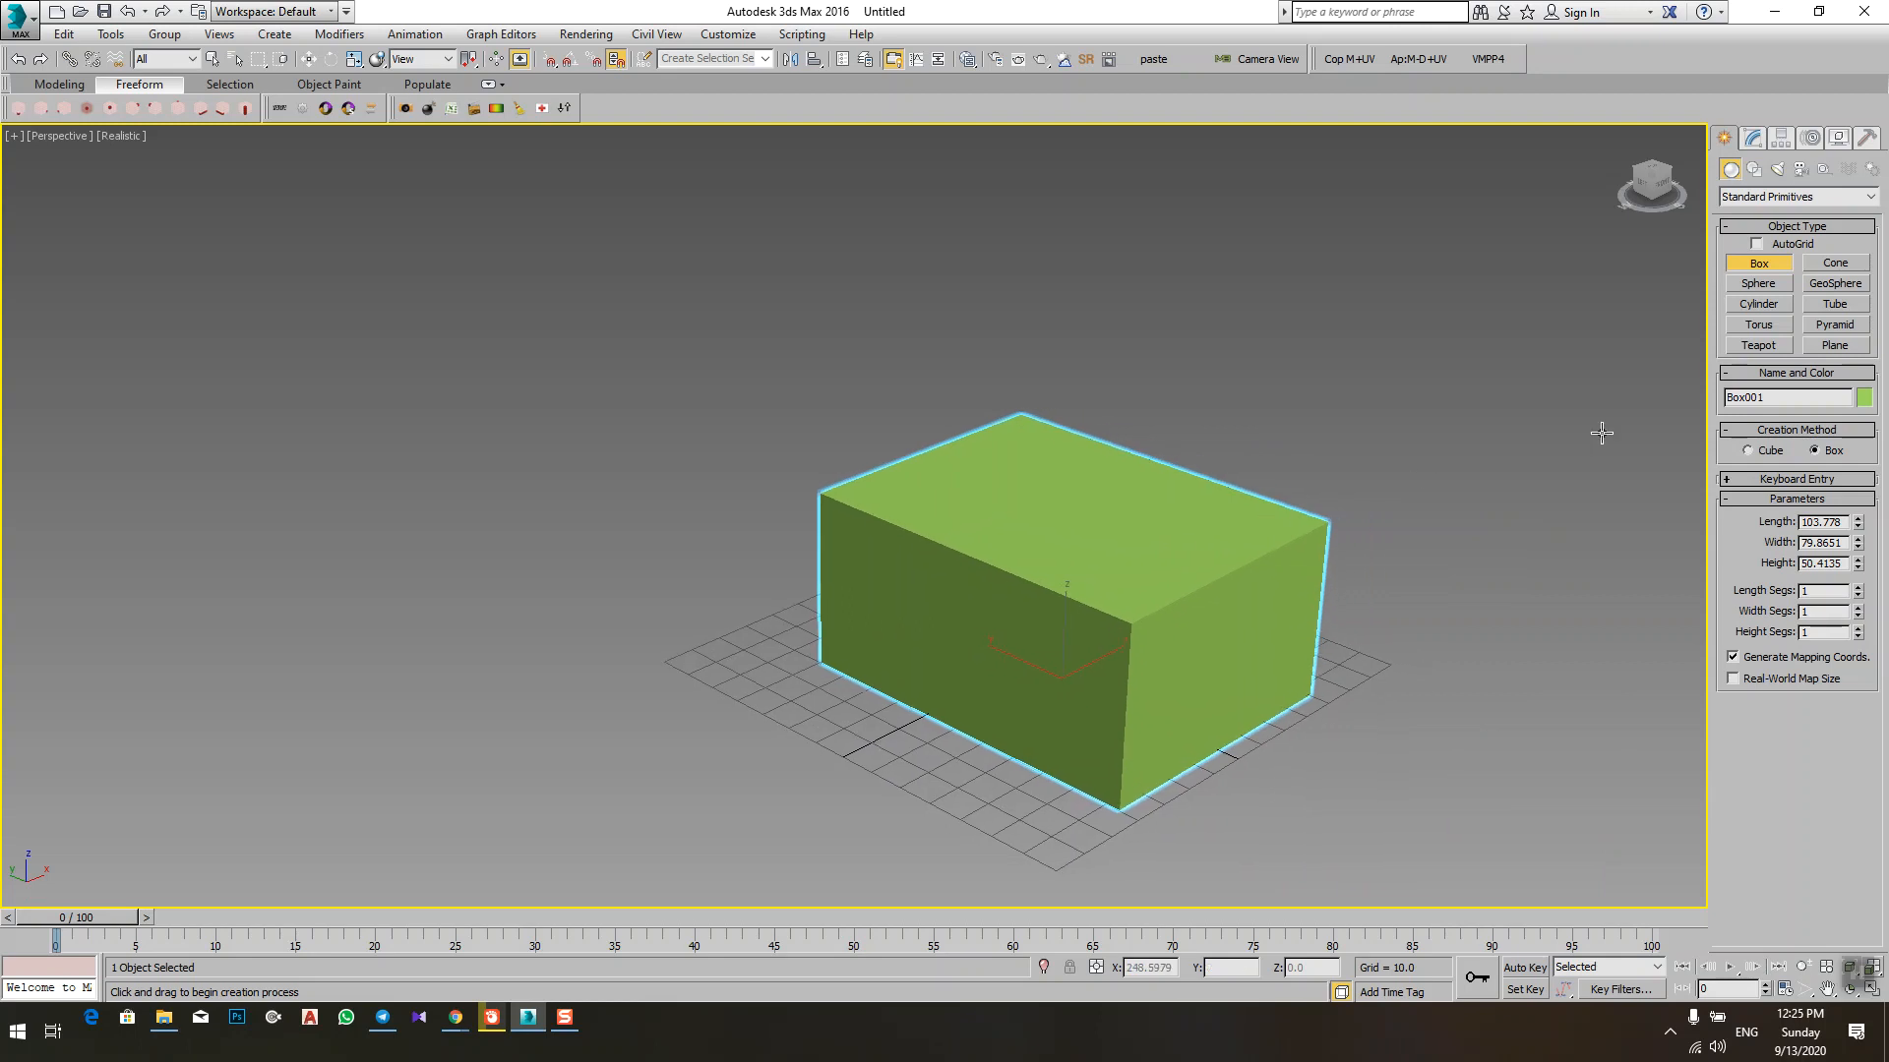
middle_click_drag(1429, 504, 1297, 327)
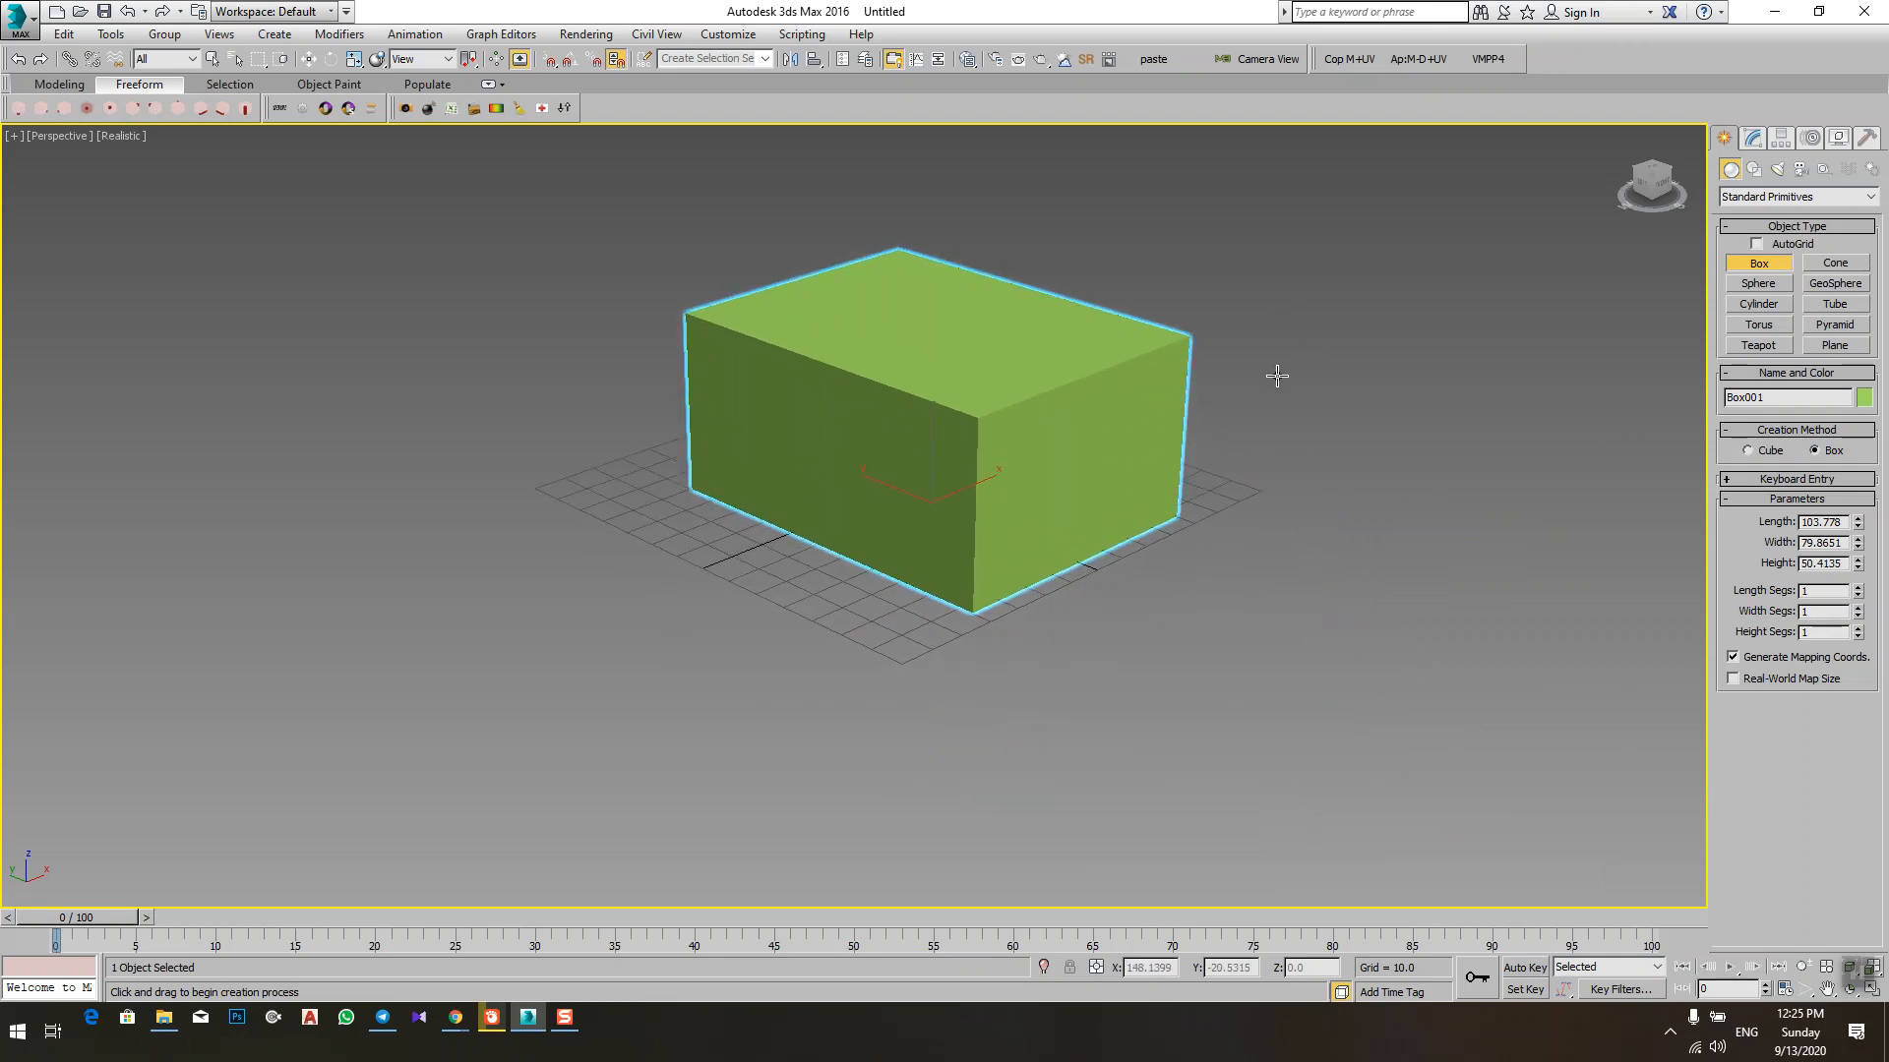
right_click(1259, 421)
middle_click_drag(1249, 403, 1237, 452, "alt")
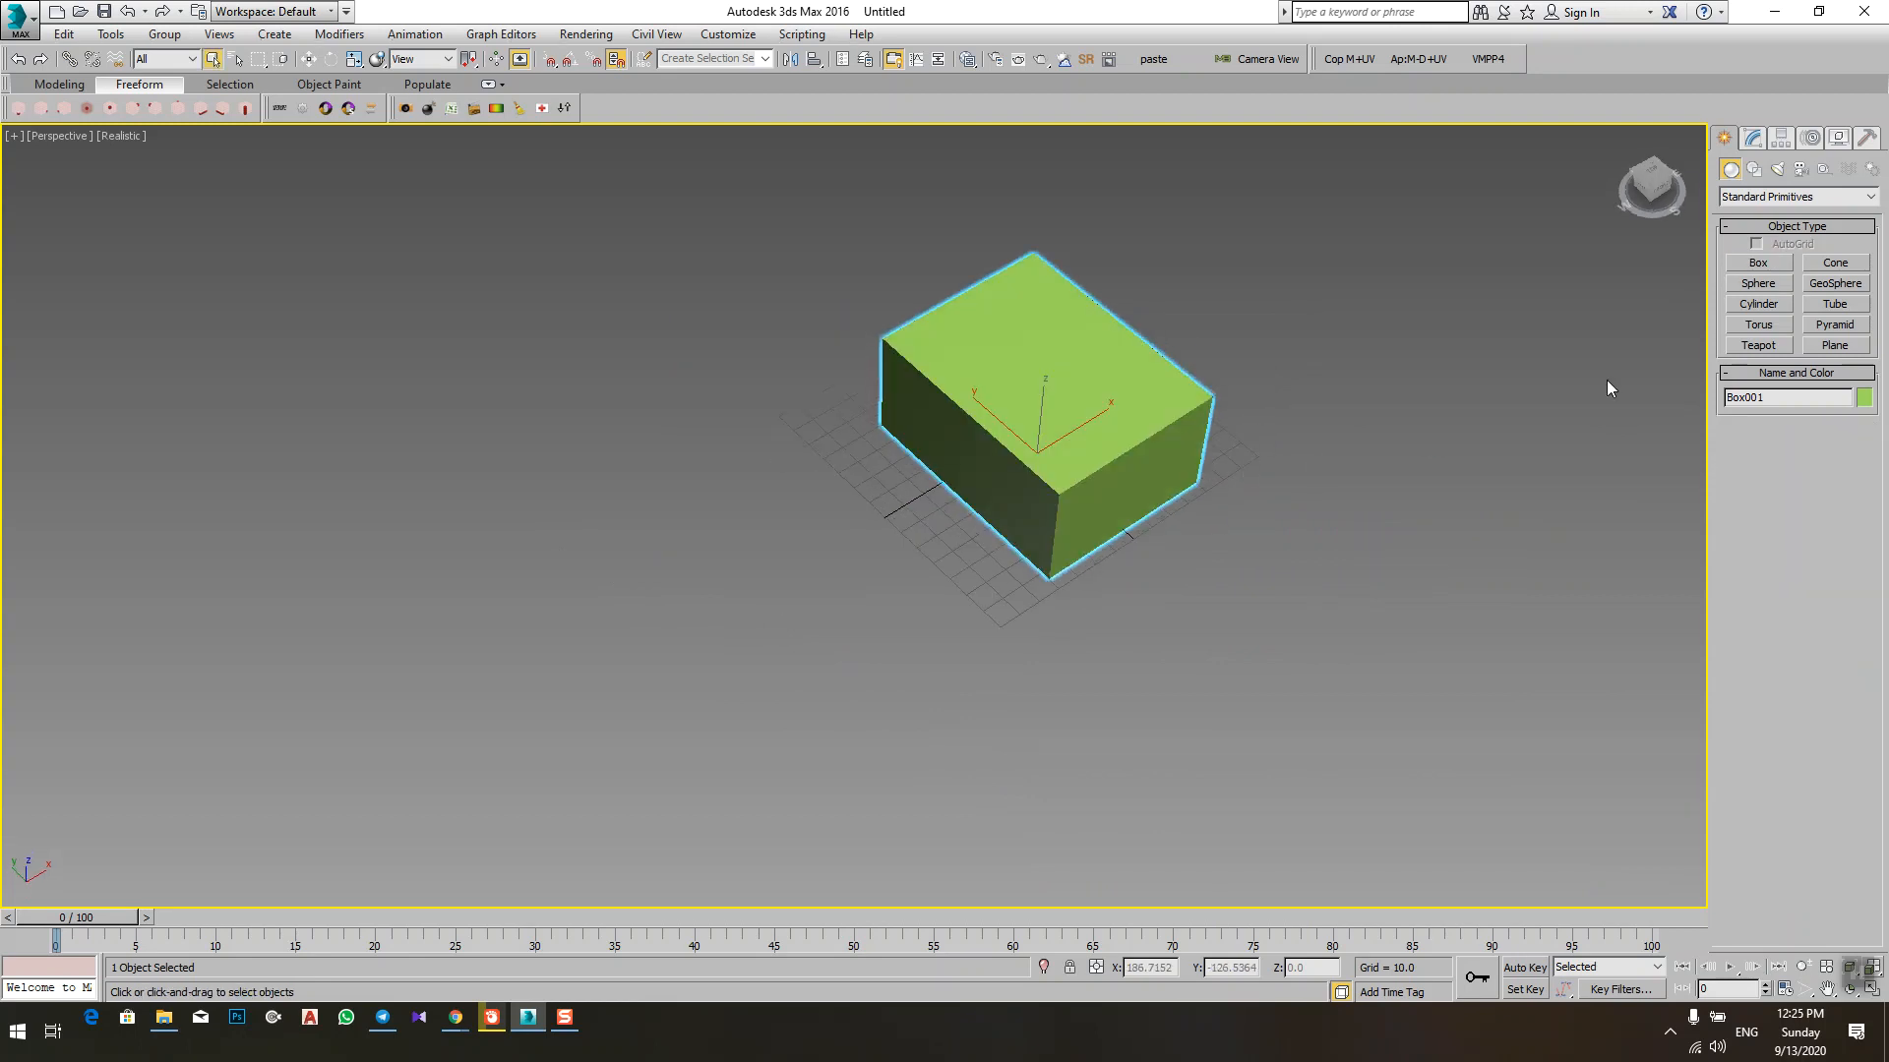
left_click(1758, 263)
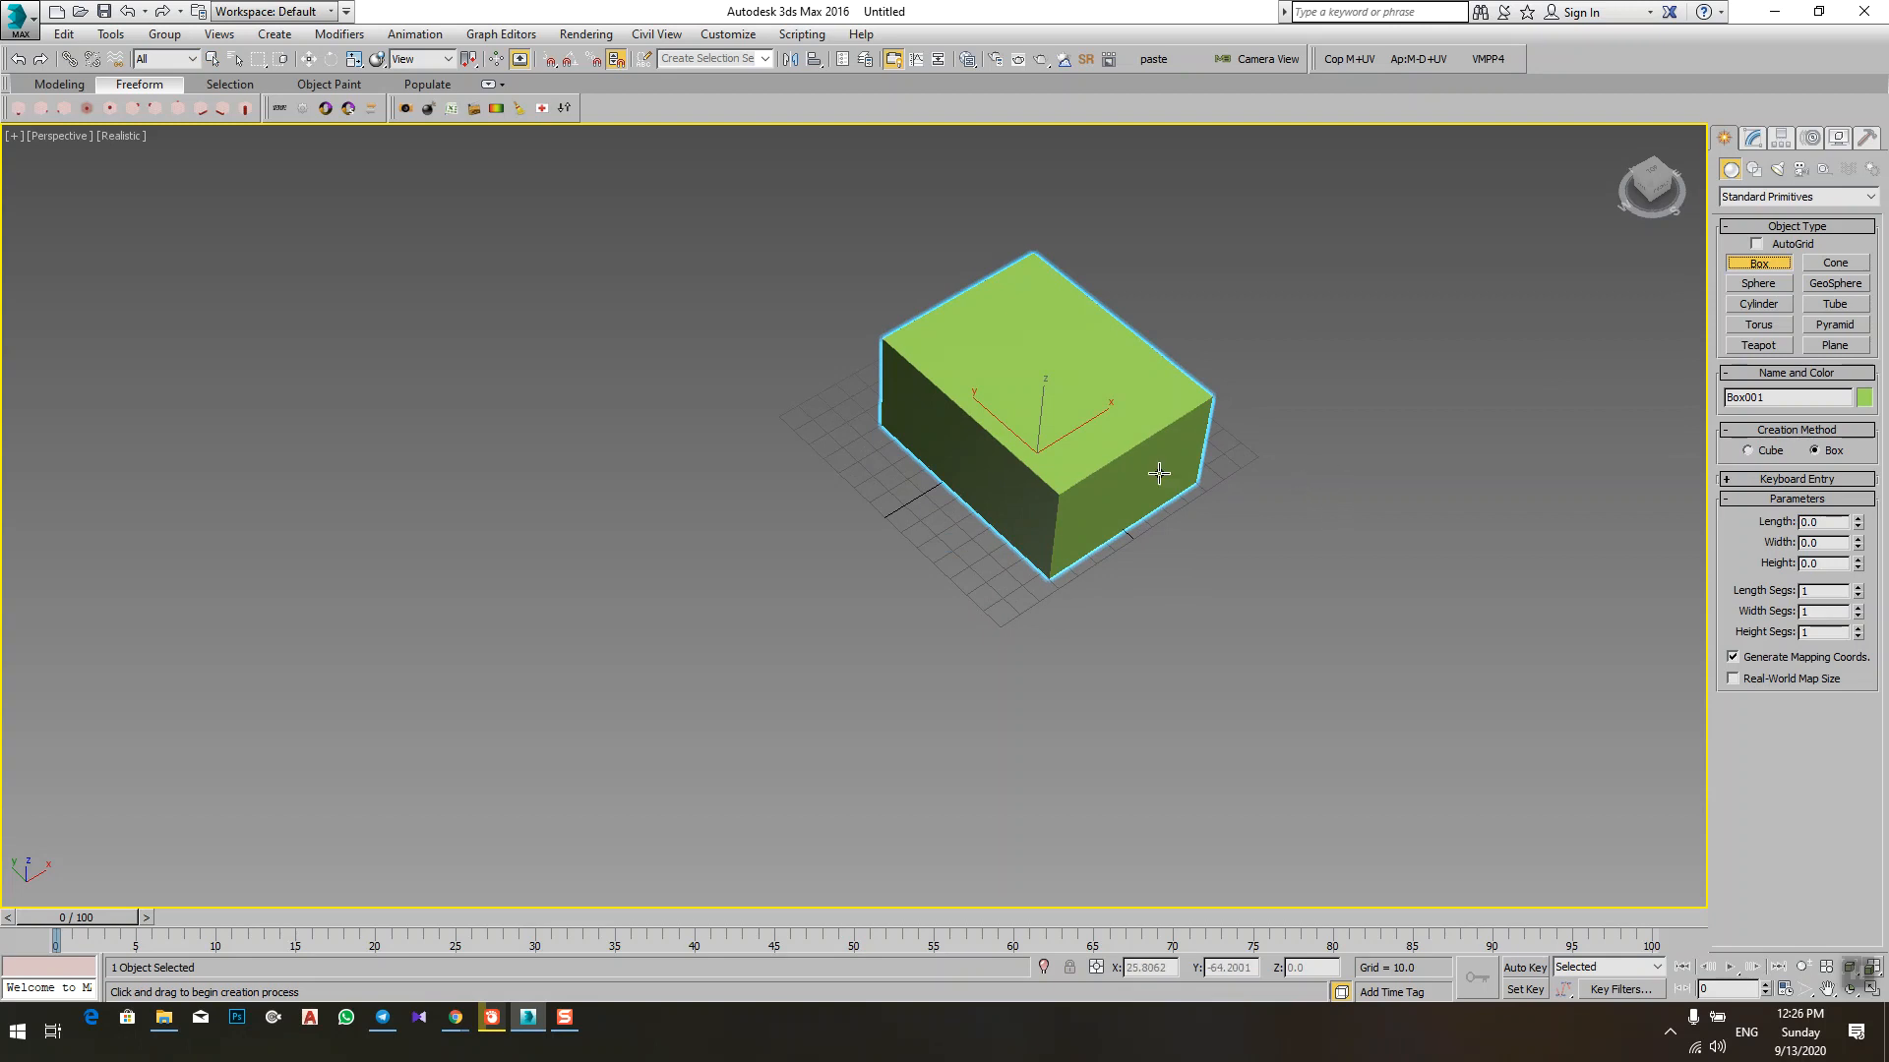
right_click(1219, 518)
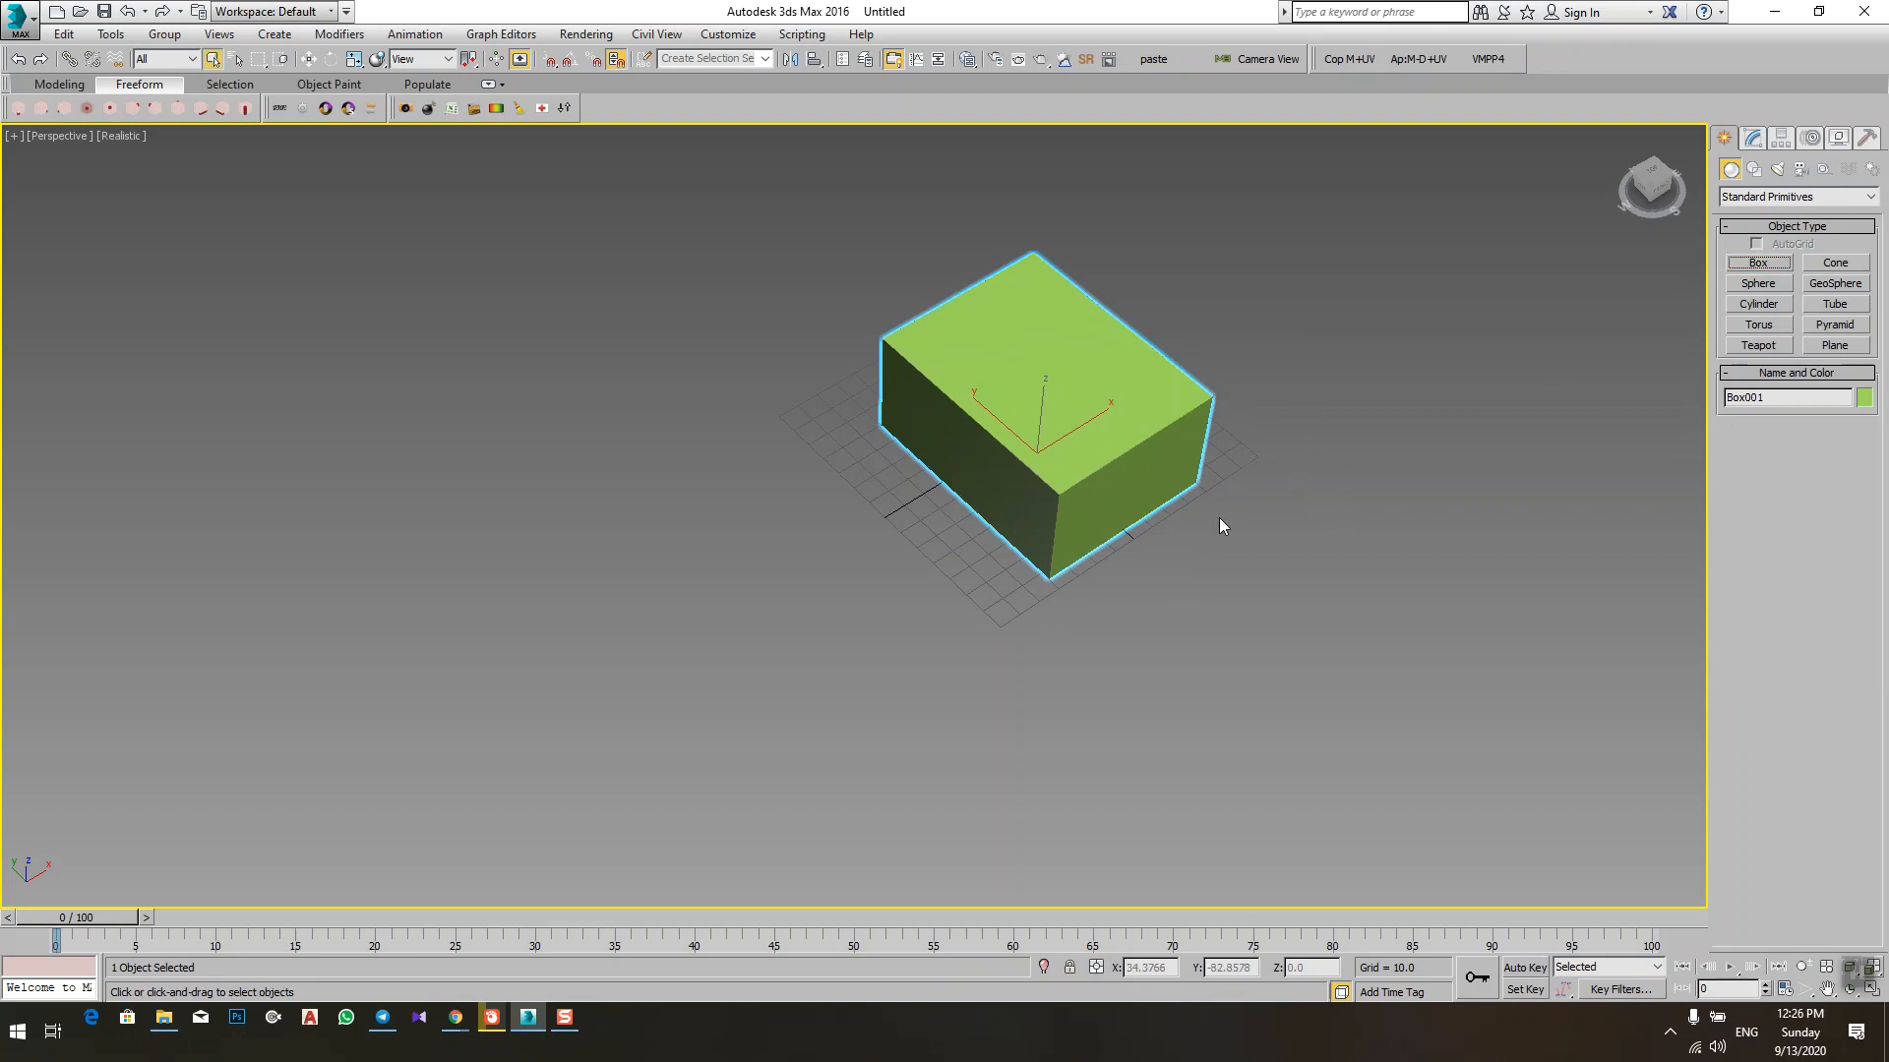
middle_click_drag(1062, 564, 824, 595, "alt")
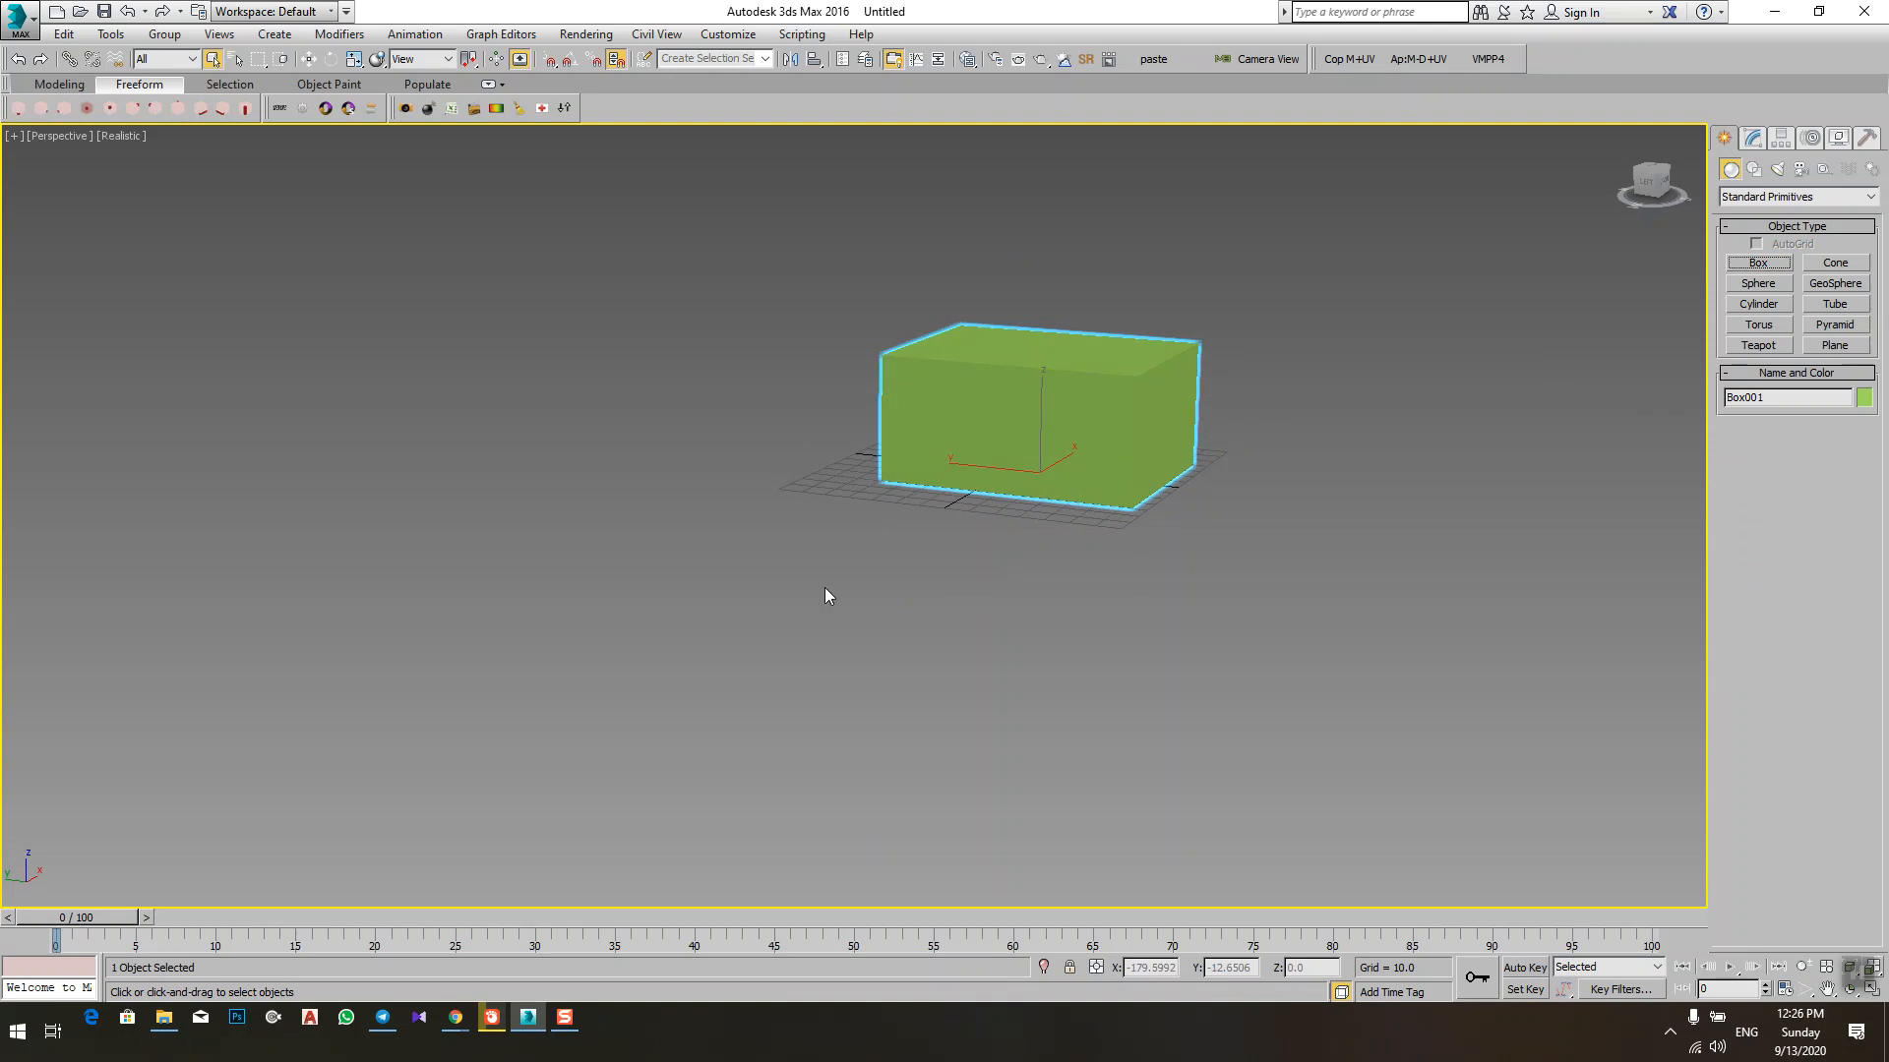
Step: Draw a second box about 104 long, 103 wide and 75 high in front of the green box
left_click(1764, 261)
middle_click_drag(715, 545, 696, 593, "alt")
left_click_drag(799, 506, 772, 713)
left_click(765, 577)
middle_click_drag(851, 664, 748, 467)
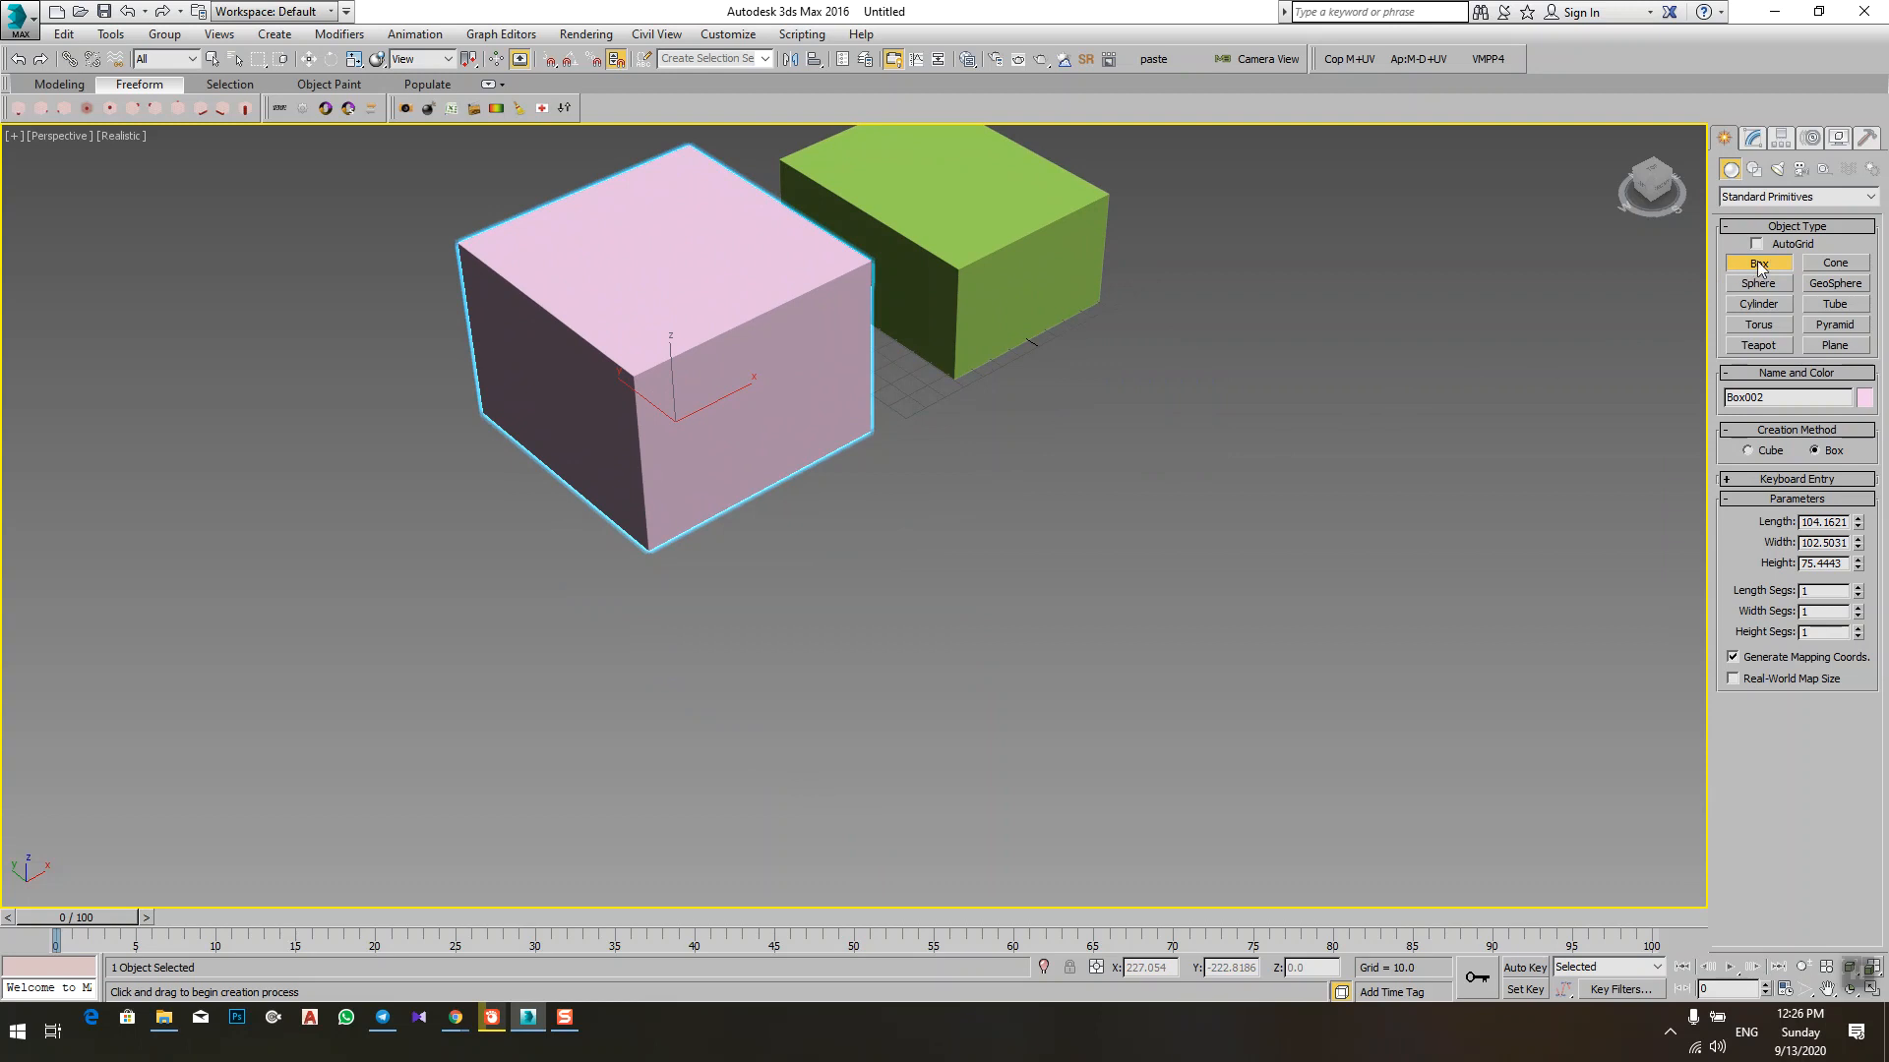
Step: Draw four more freehand boxes spread around the first two, the last about 100 long, 122 wide and 71 high
left_click_drag(1269, 443, 1275, 732)
left_click(1287, 577)
middle_click_drag(1210, 697, 1373, 408)
left_click_drag(1203, 293, 1072, 563)
left_click(1115, 437)
scroll(1104, 623, "down", 3)
left_click_drag(958, 546, 772, 536)
left_click(855, 482)
left_click_drag(611, 449, 541, 624)
left_click(649, 514)
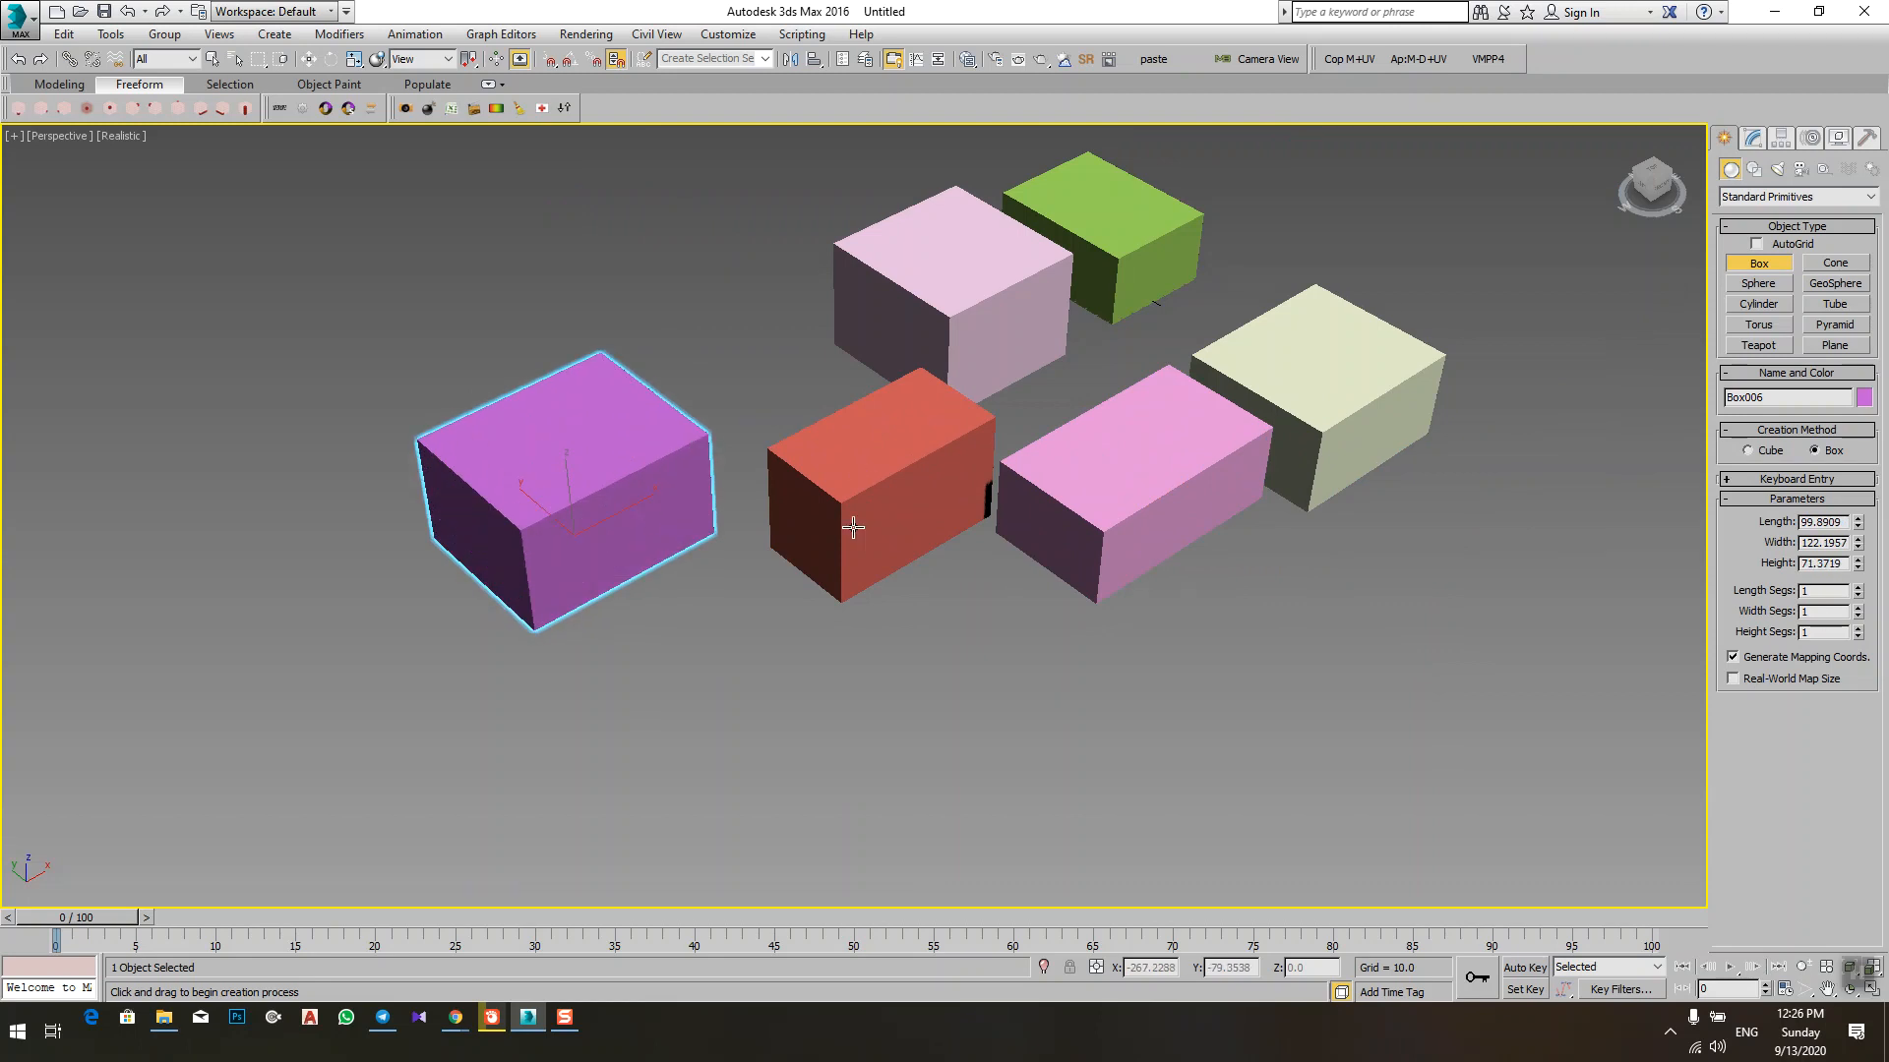
Step: Draw two more boxes in front of the group, the last about 39 long, 102 wide and 100 high, and end box creation
left_click_drag(1016, 560, 912, 721)
left_click(922, 673)
left_click_drag(1087, 649, 999, 787)
left_click(1063, 603)
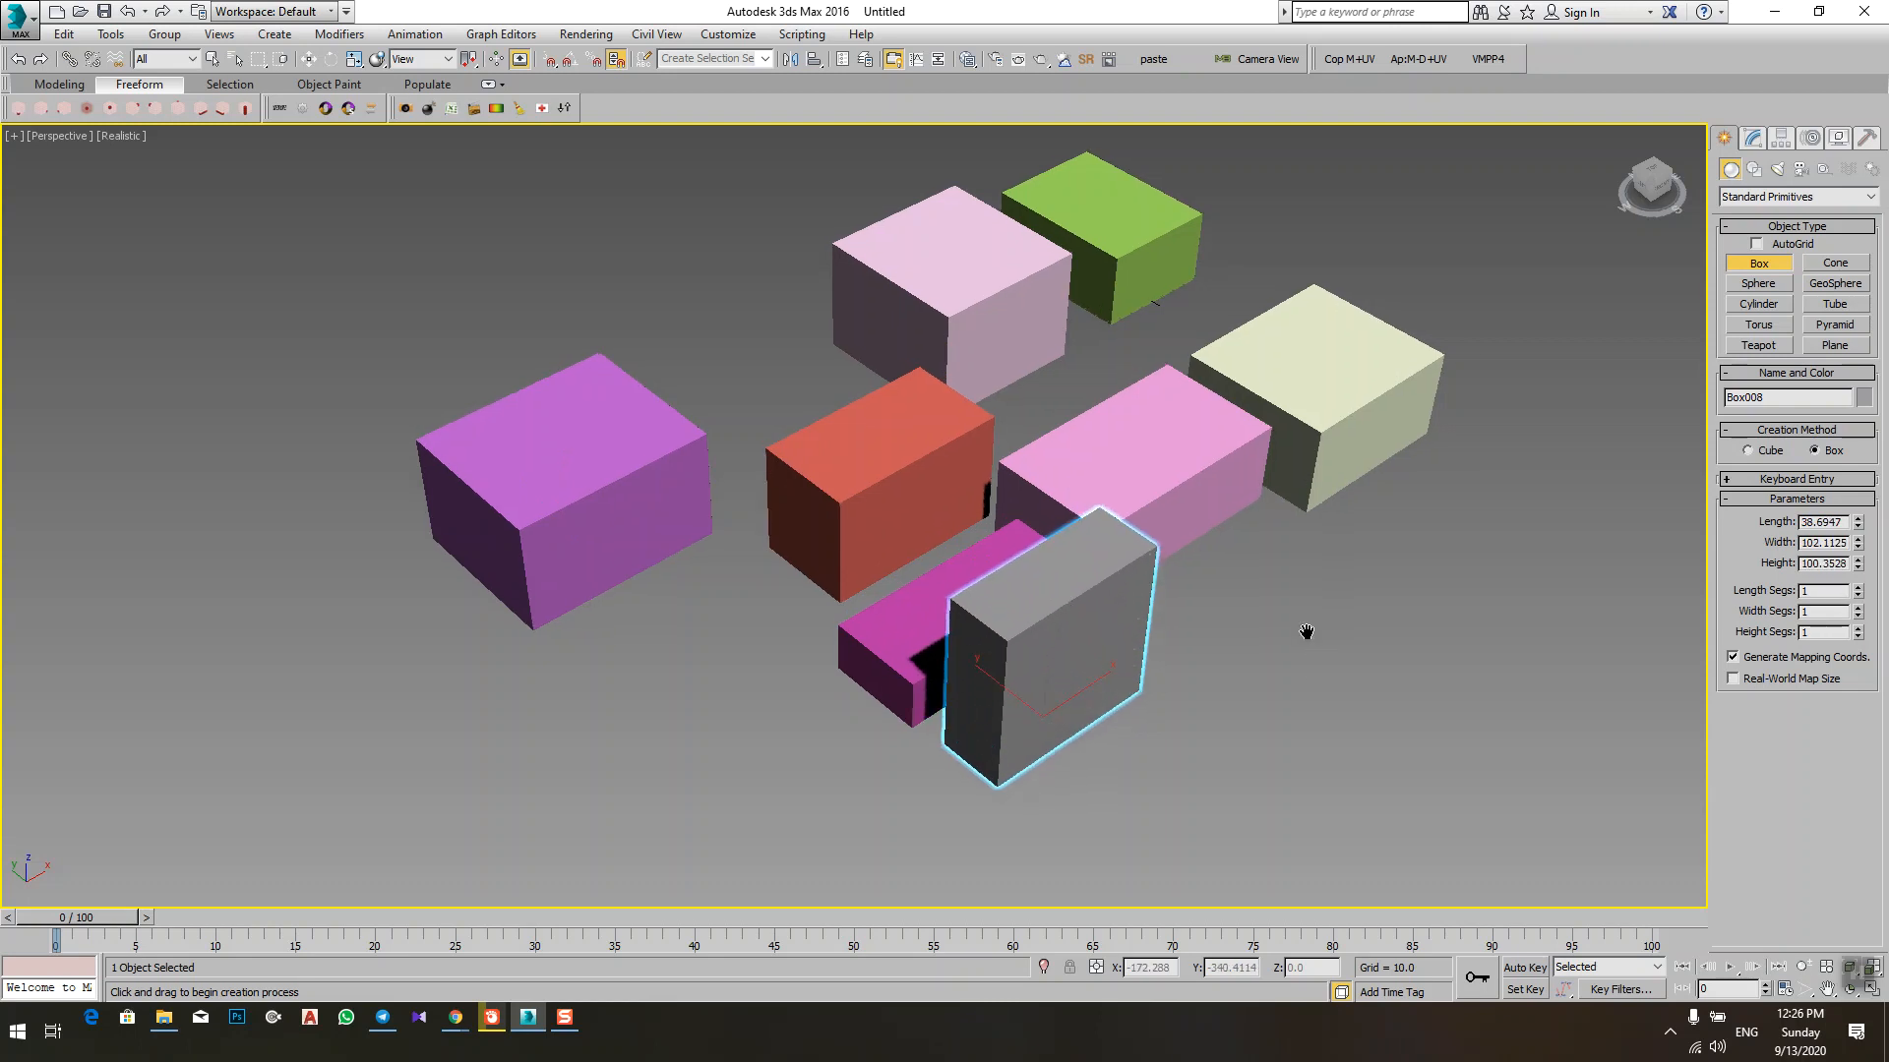
scroll(1060, 545, "down", 3)
middle_click_drag(1008, 569, 1034, 554, "alt")
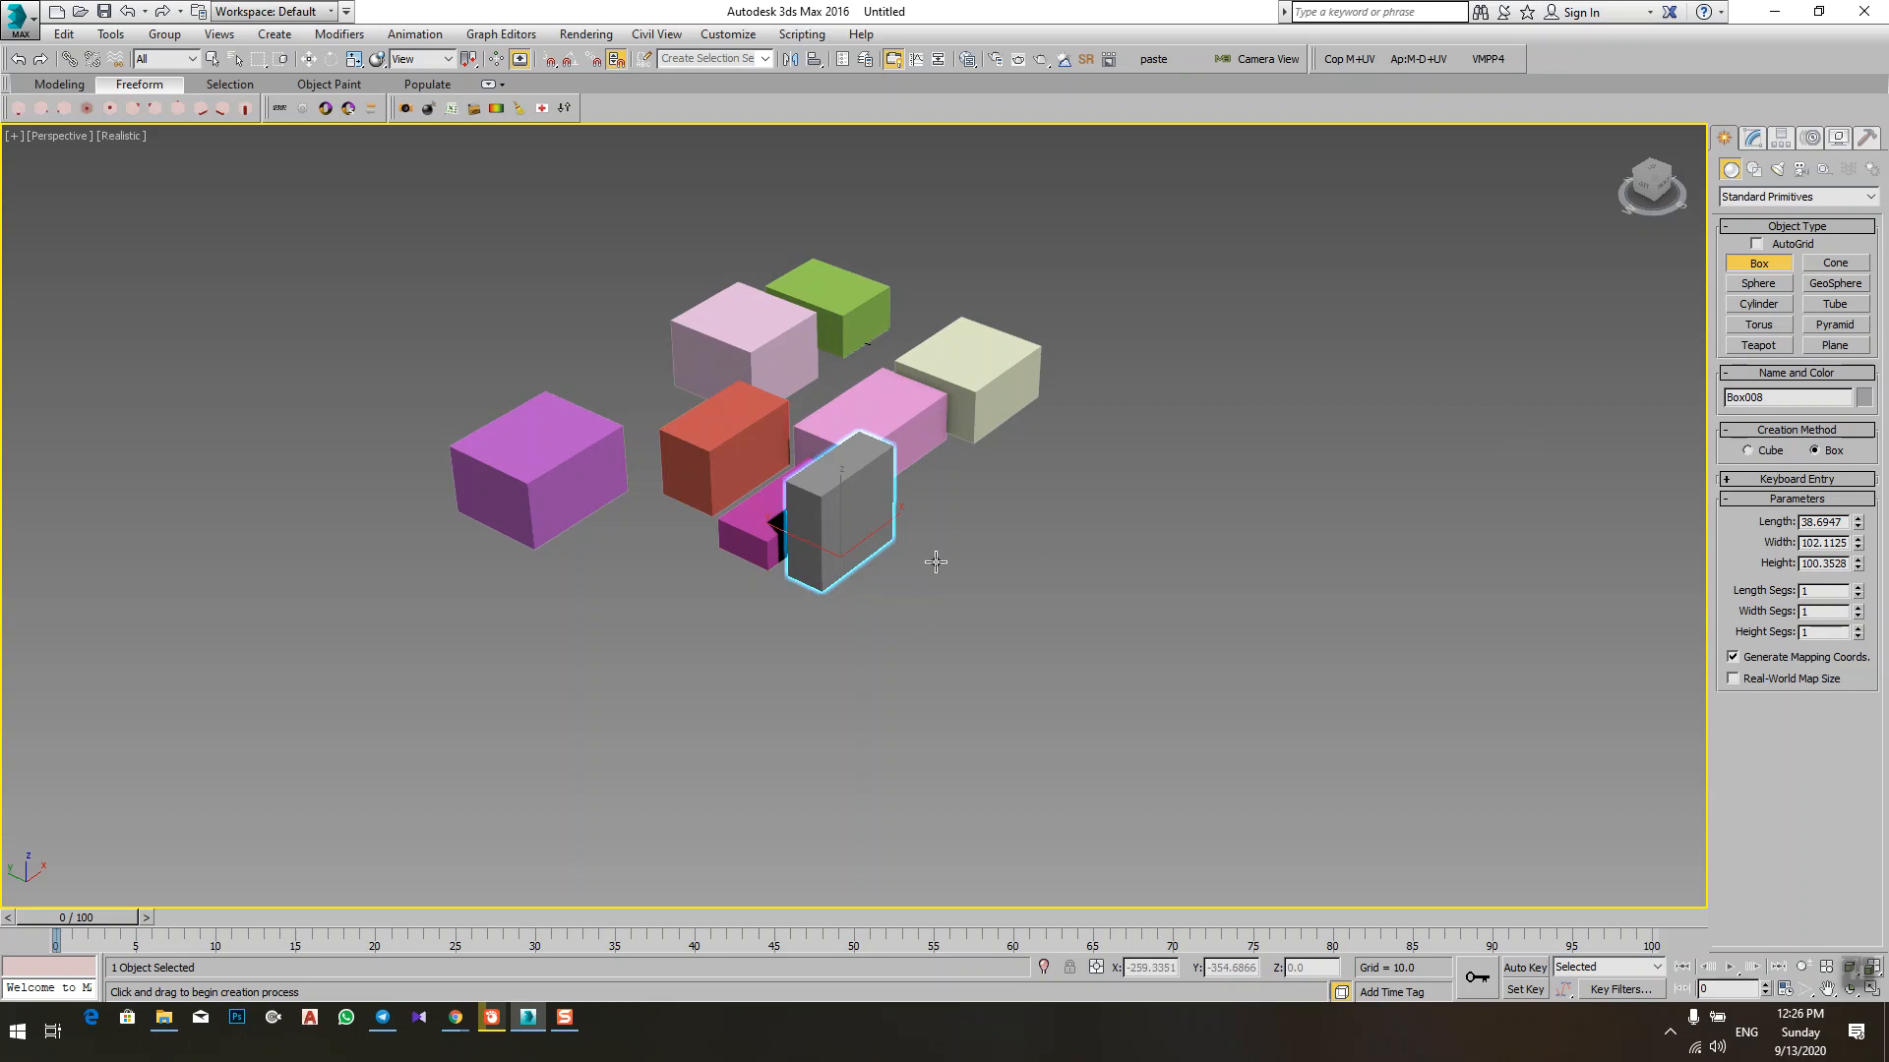
right_click(889, 577)
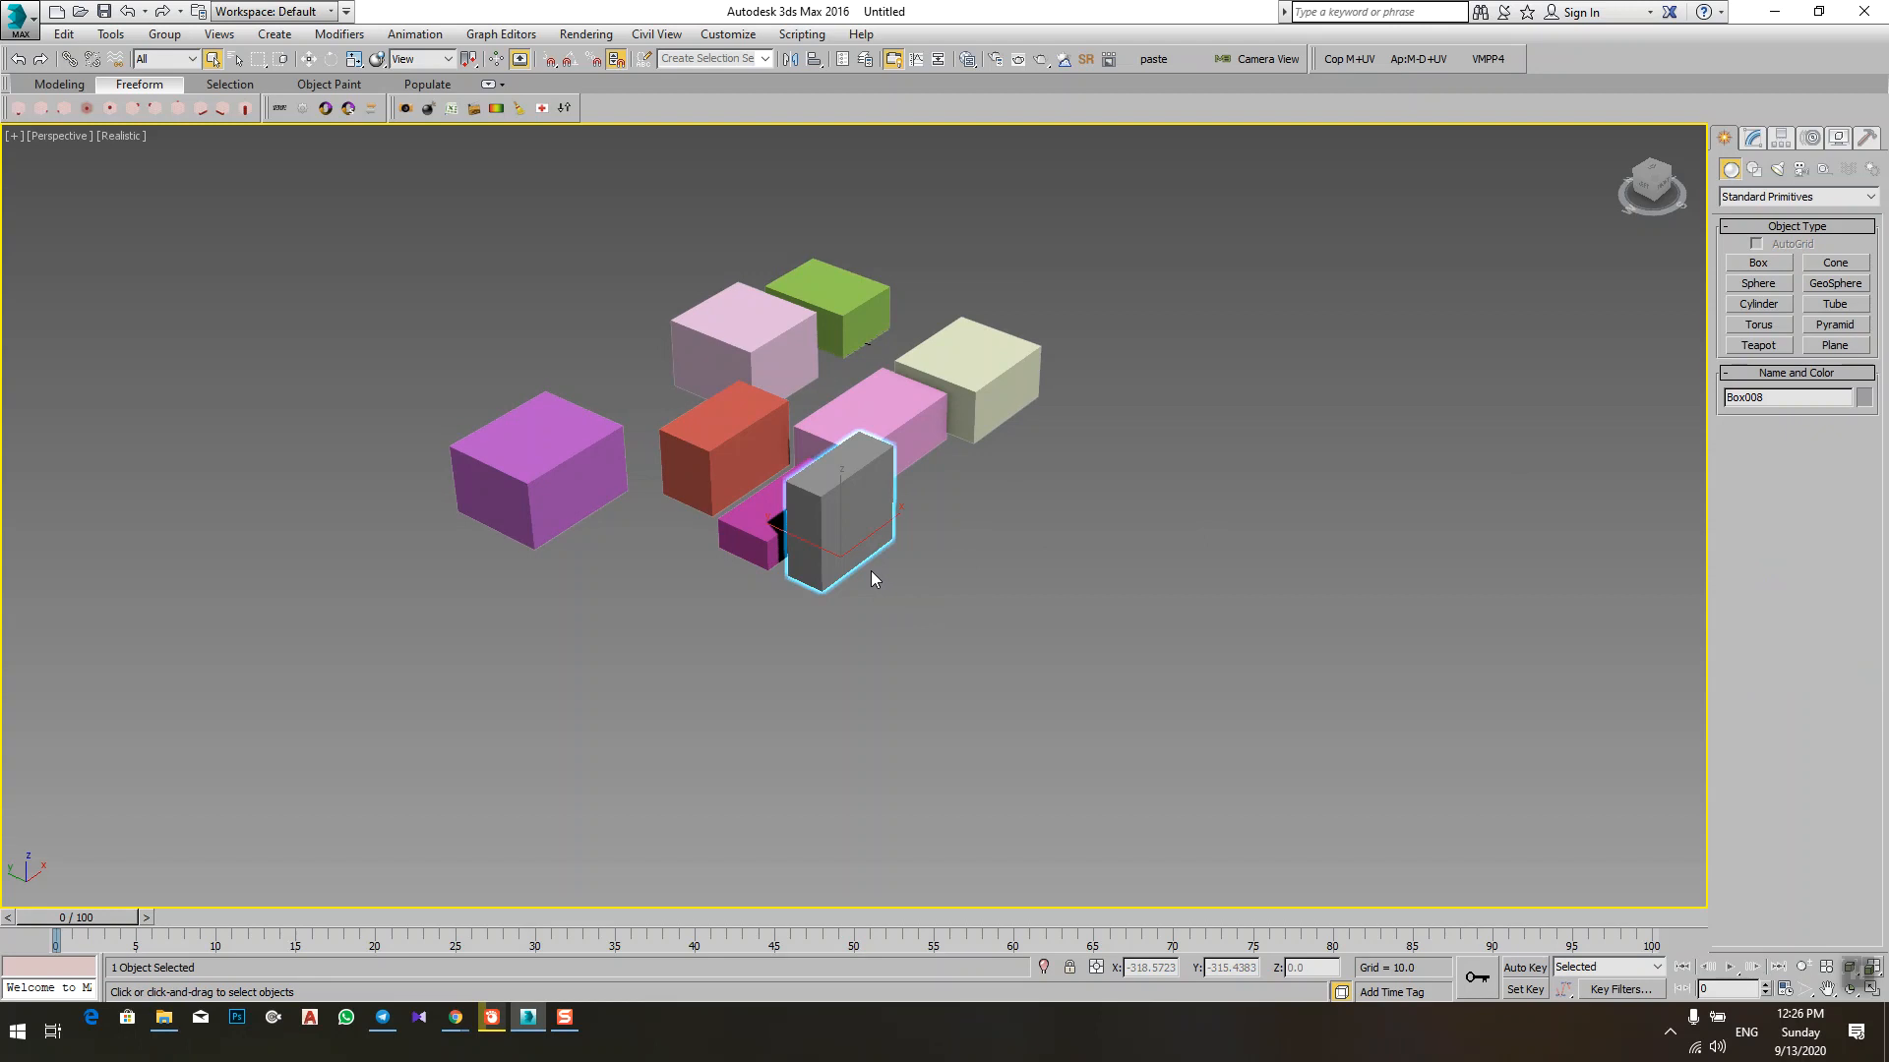
Step: Activate the Box tool and collapse its Name and Color, Creation Method and Parameters rollouts
middle_click_drag(1239, 492, 1053, 546, "alt")
scroll(571, 511, "up", 5)
scroll(714, 537, "down", 5)
middle_click_drag(1220, 522, 789, 543)
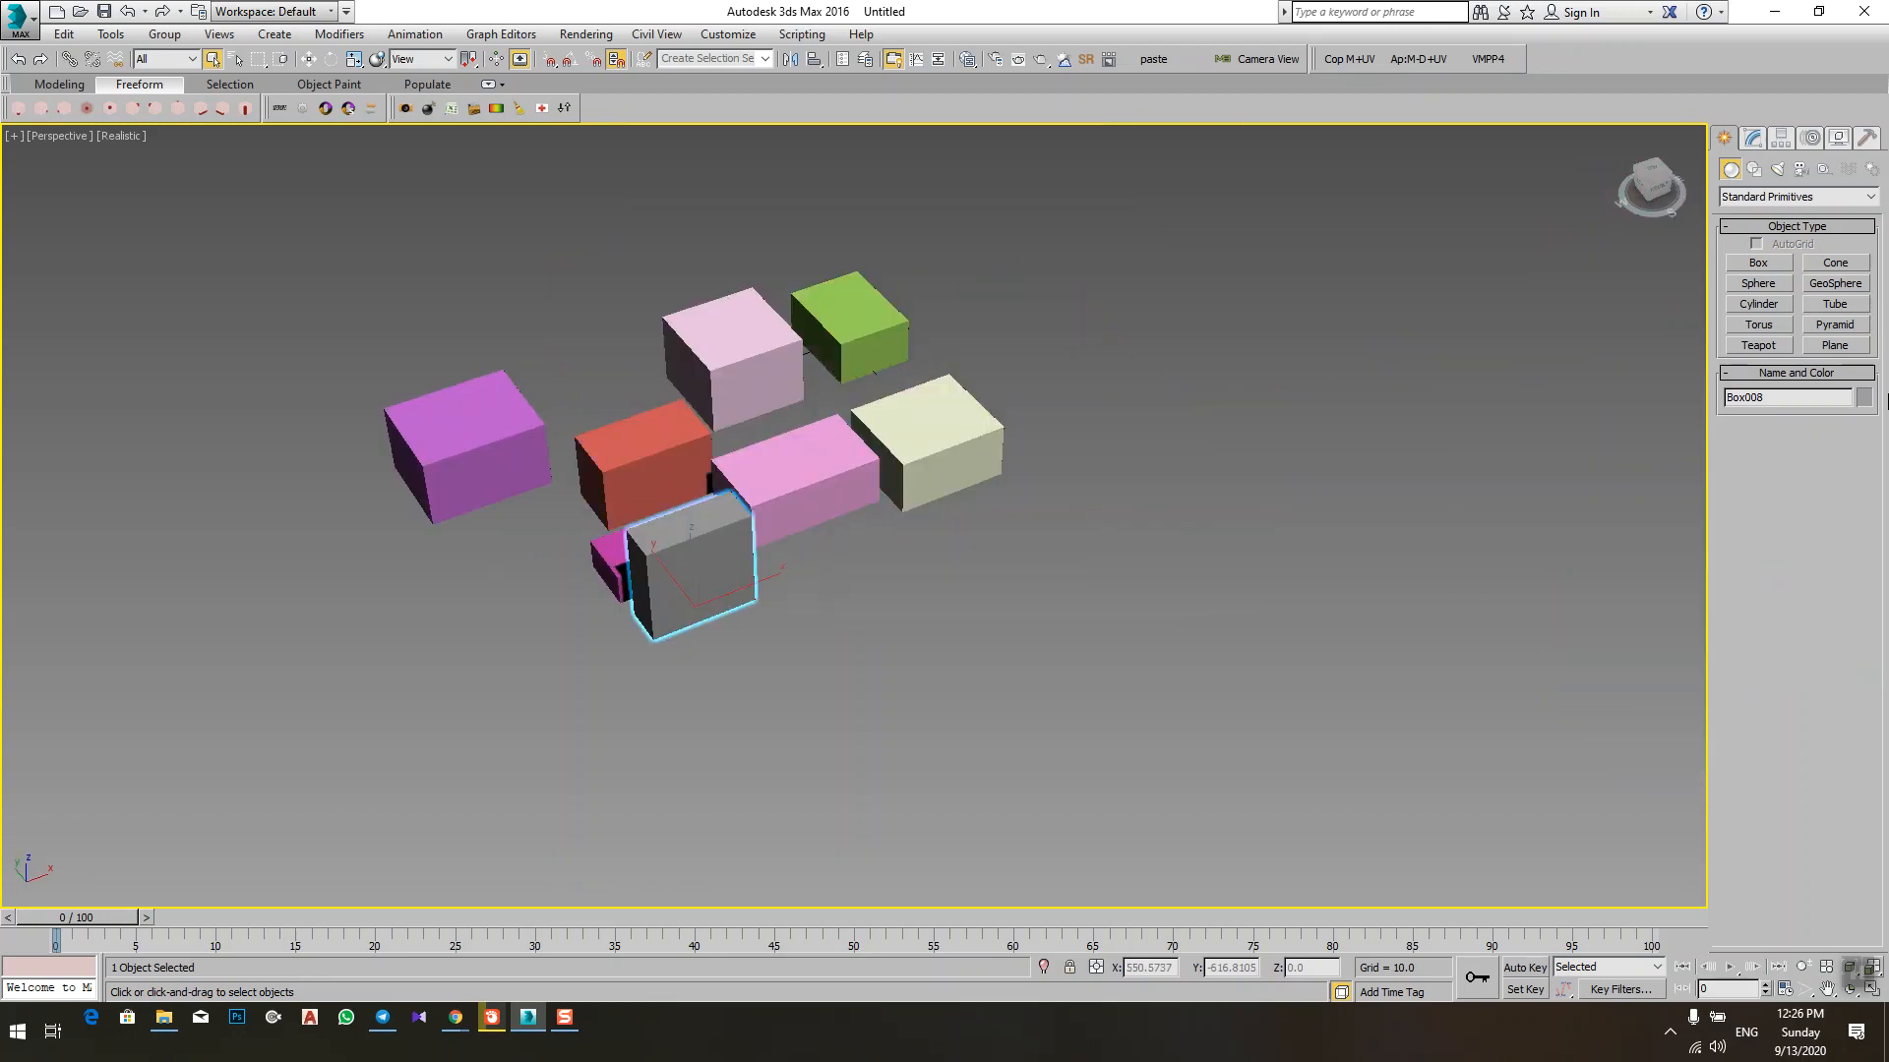
left_click(1759, 263)
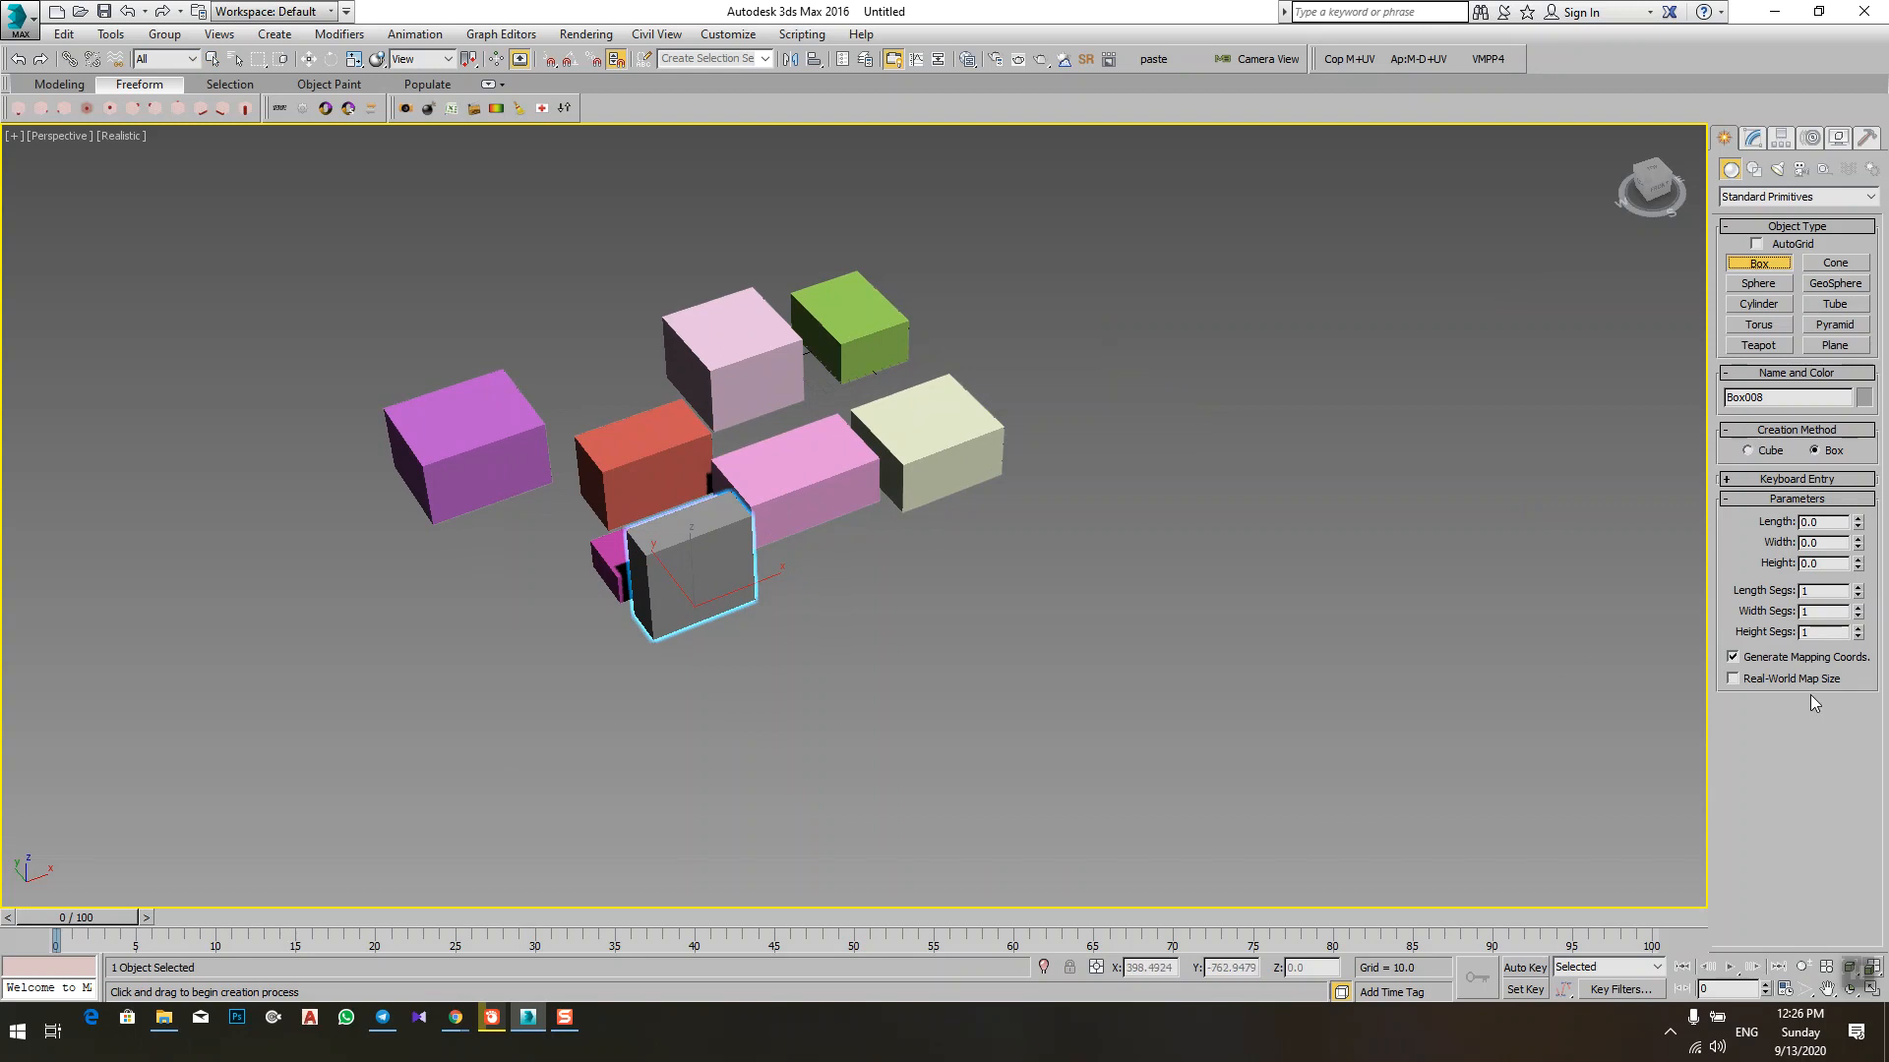
left_click(1733, 375)
left_click(1736, 394)
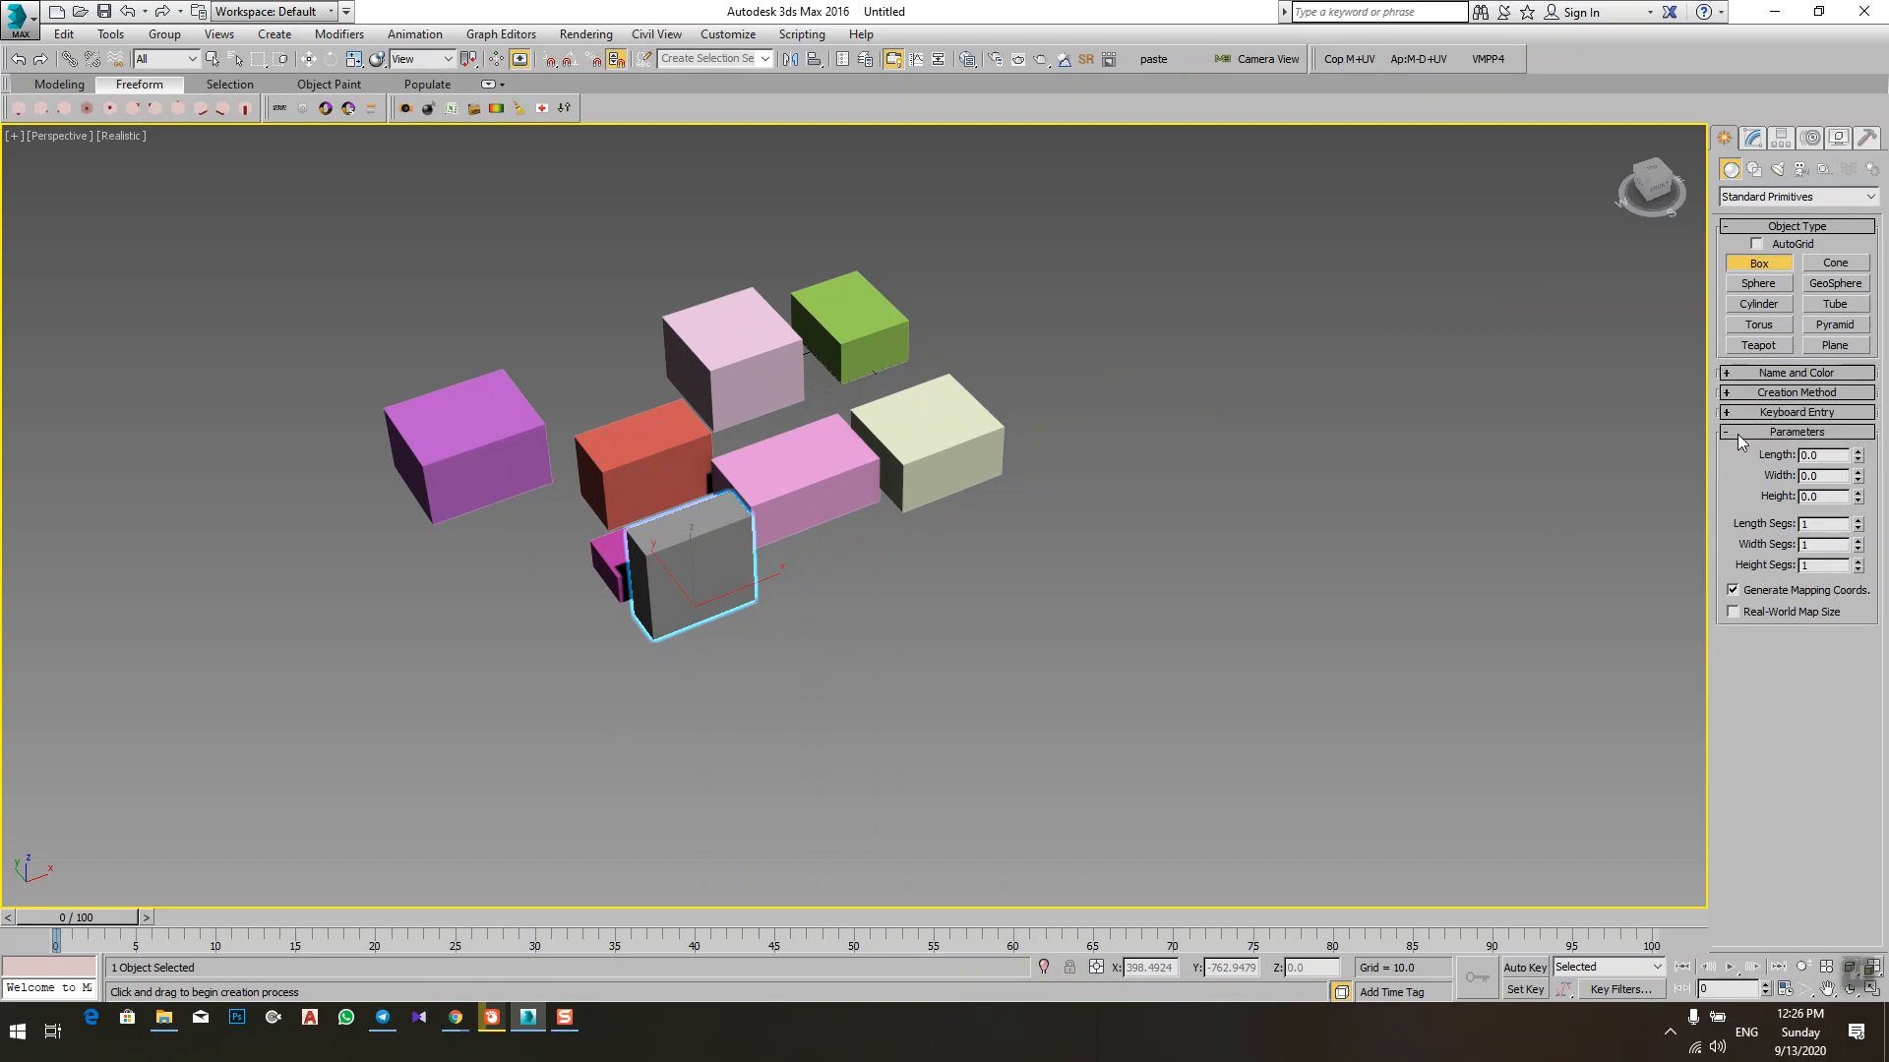
left_click(1739, 433)
middle_click_drag(1360, 417, 1311, 461)
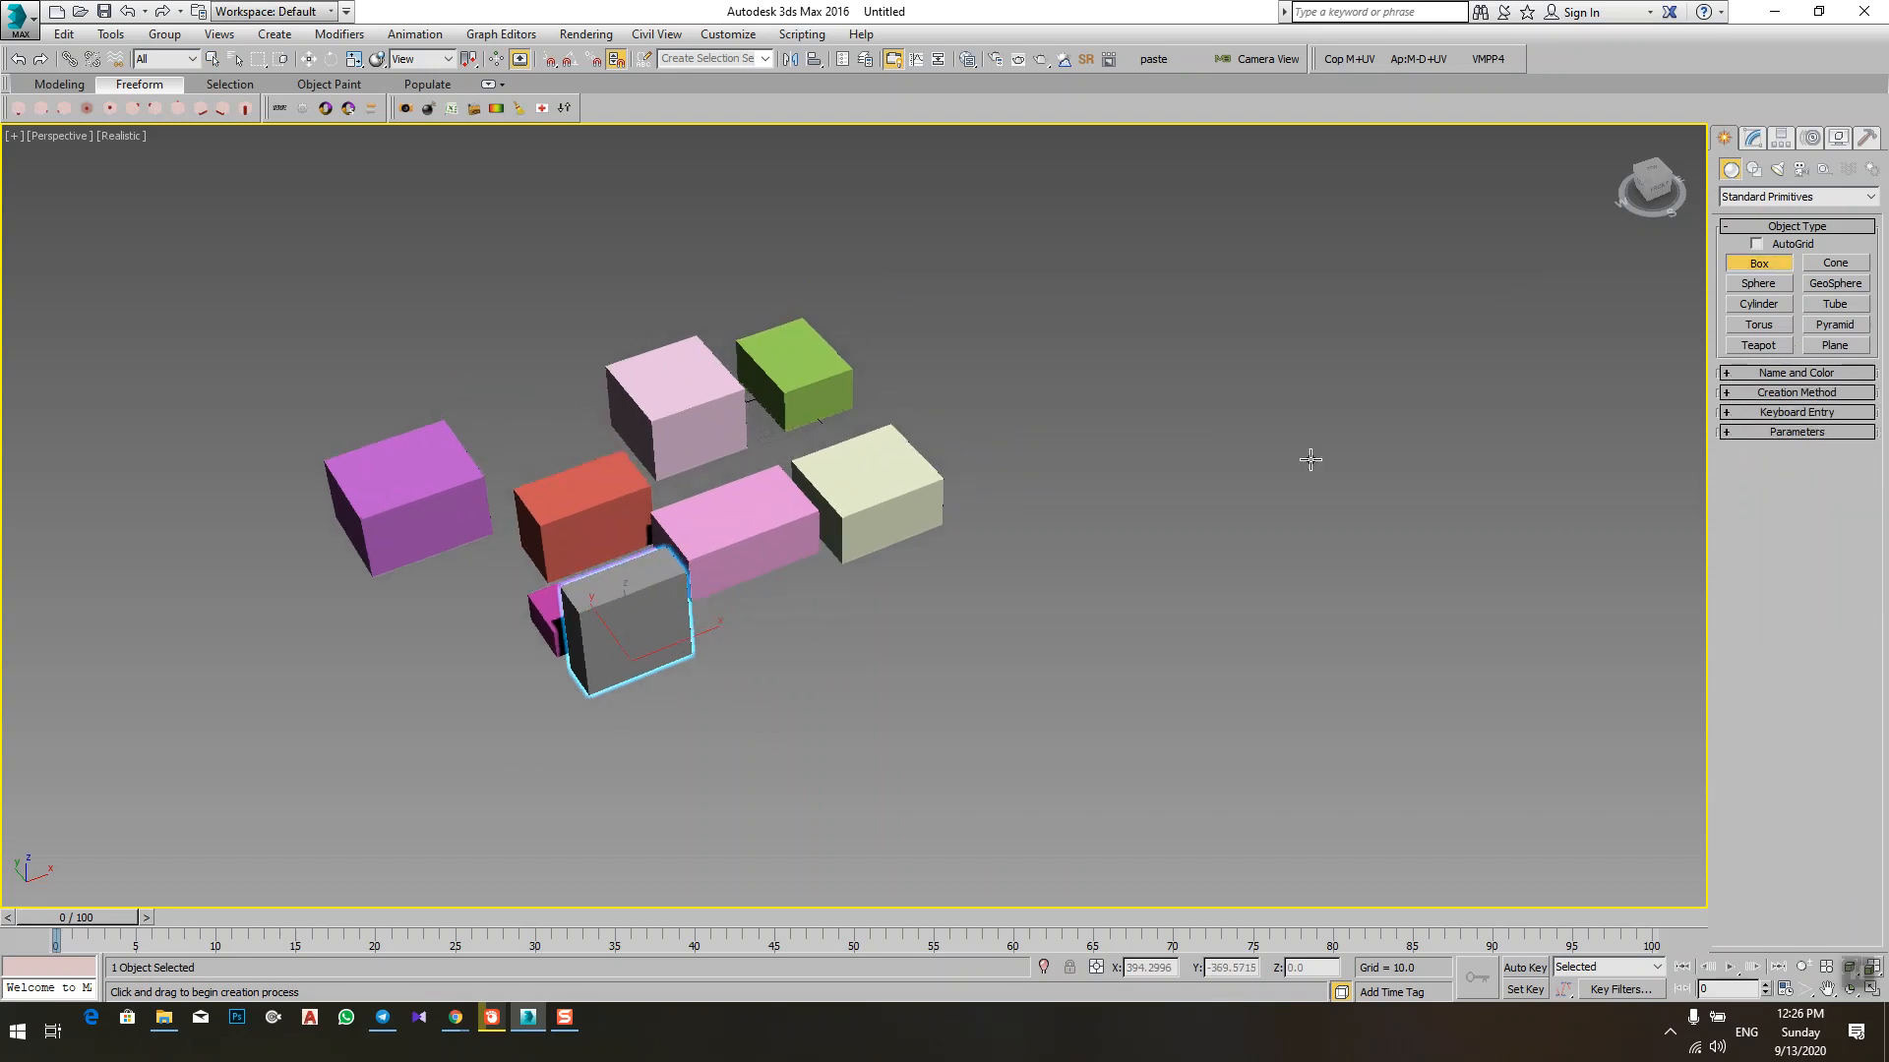
Step: Rename the selected grey box ABC and change its object color to the blue basic color
left_click(1741, 372)
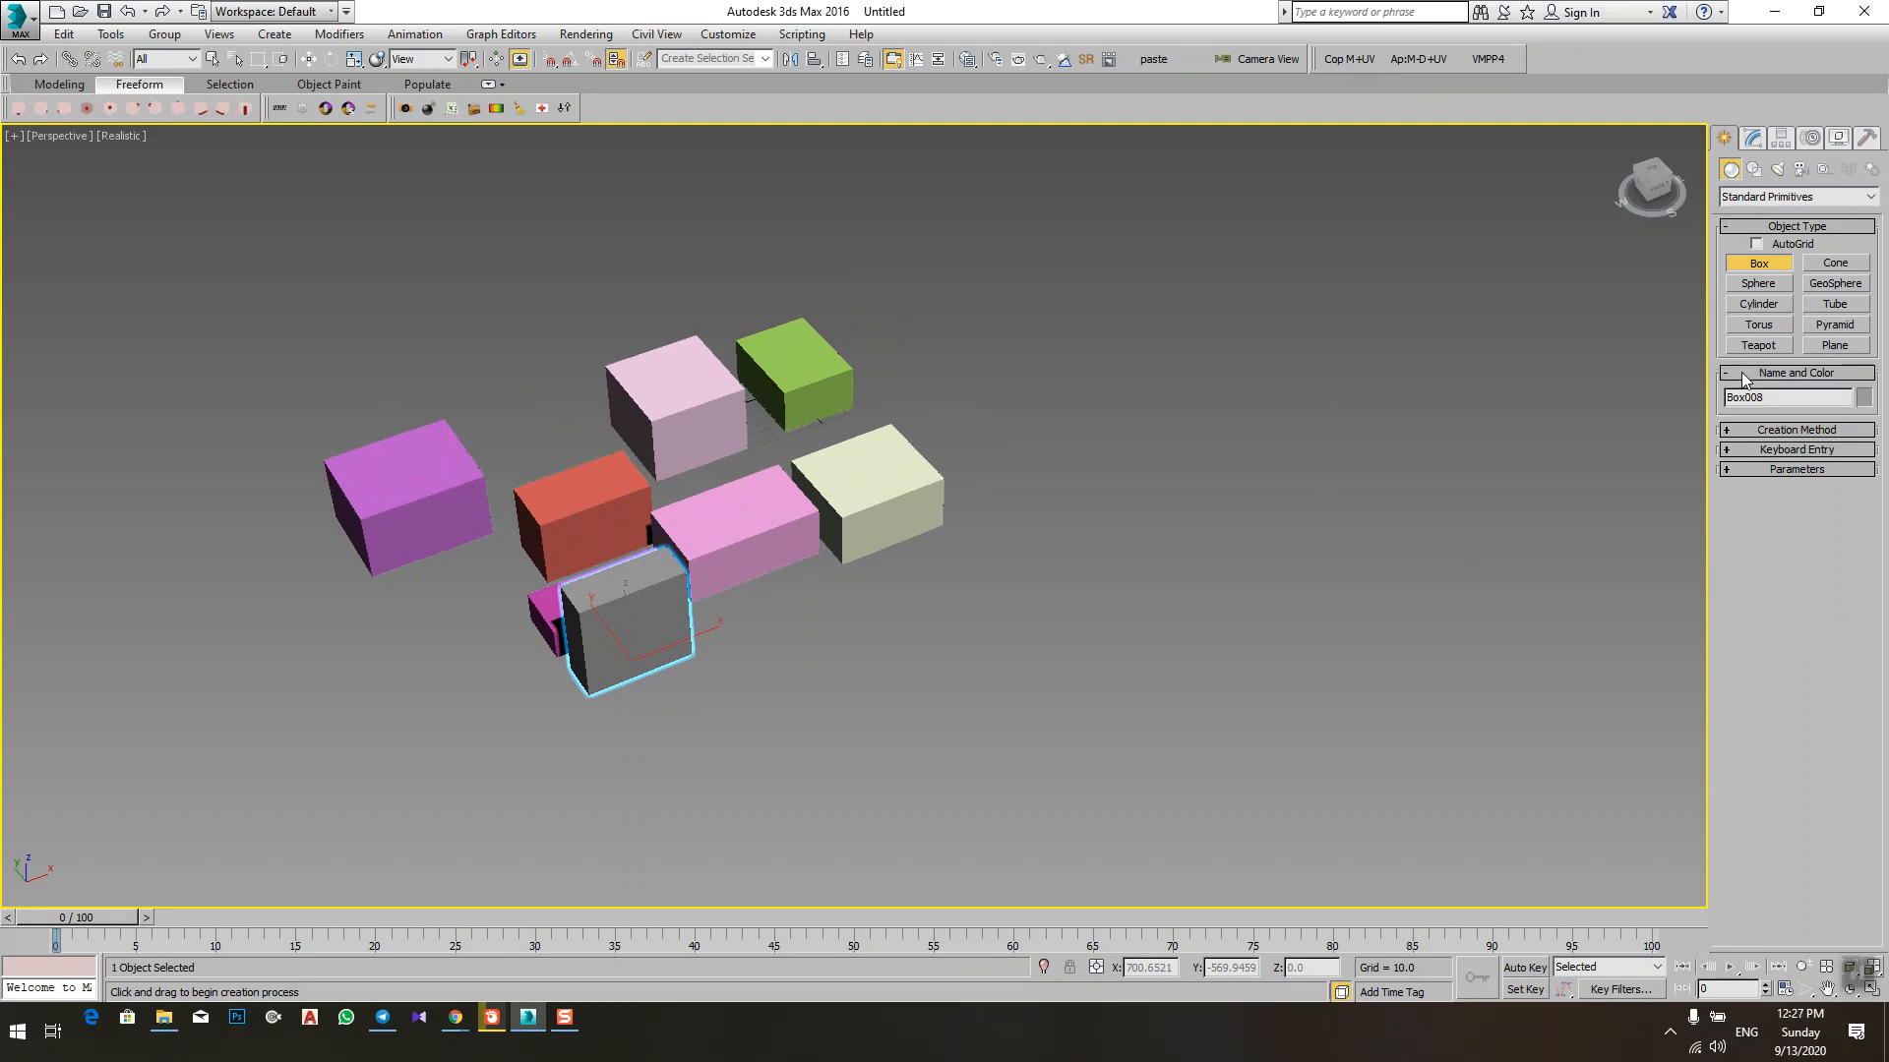
left_click_drag(1775, 398, 1699, 391)
type("ABC")
left_click(1862, 397)
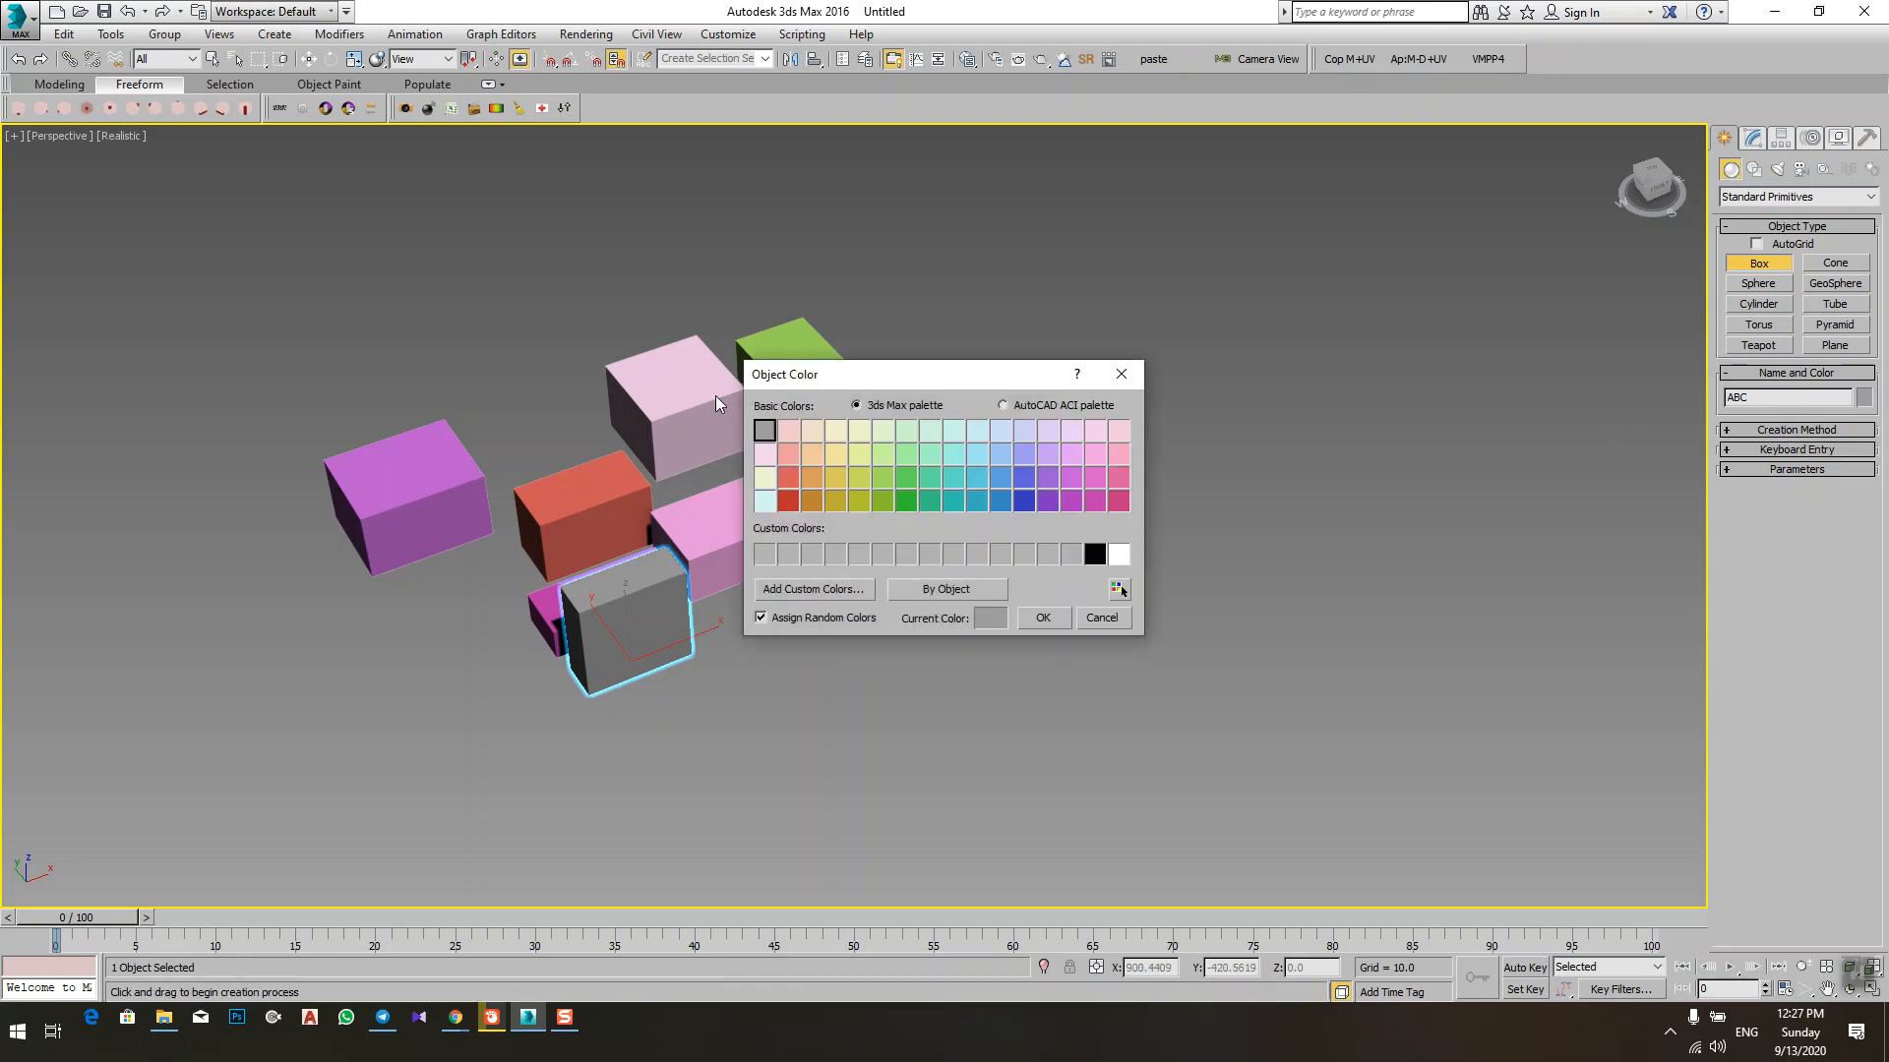
left_click(976, 502)
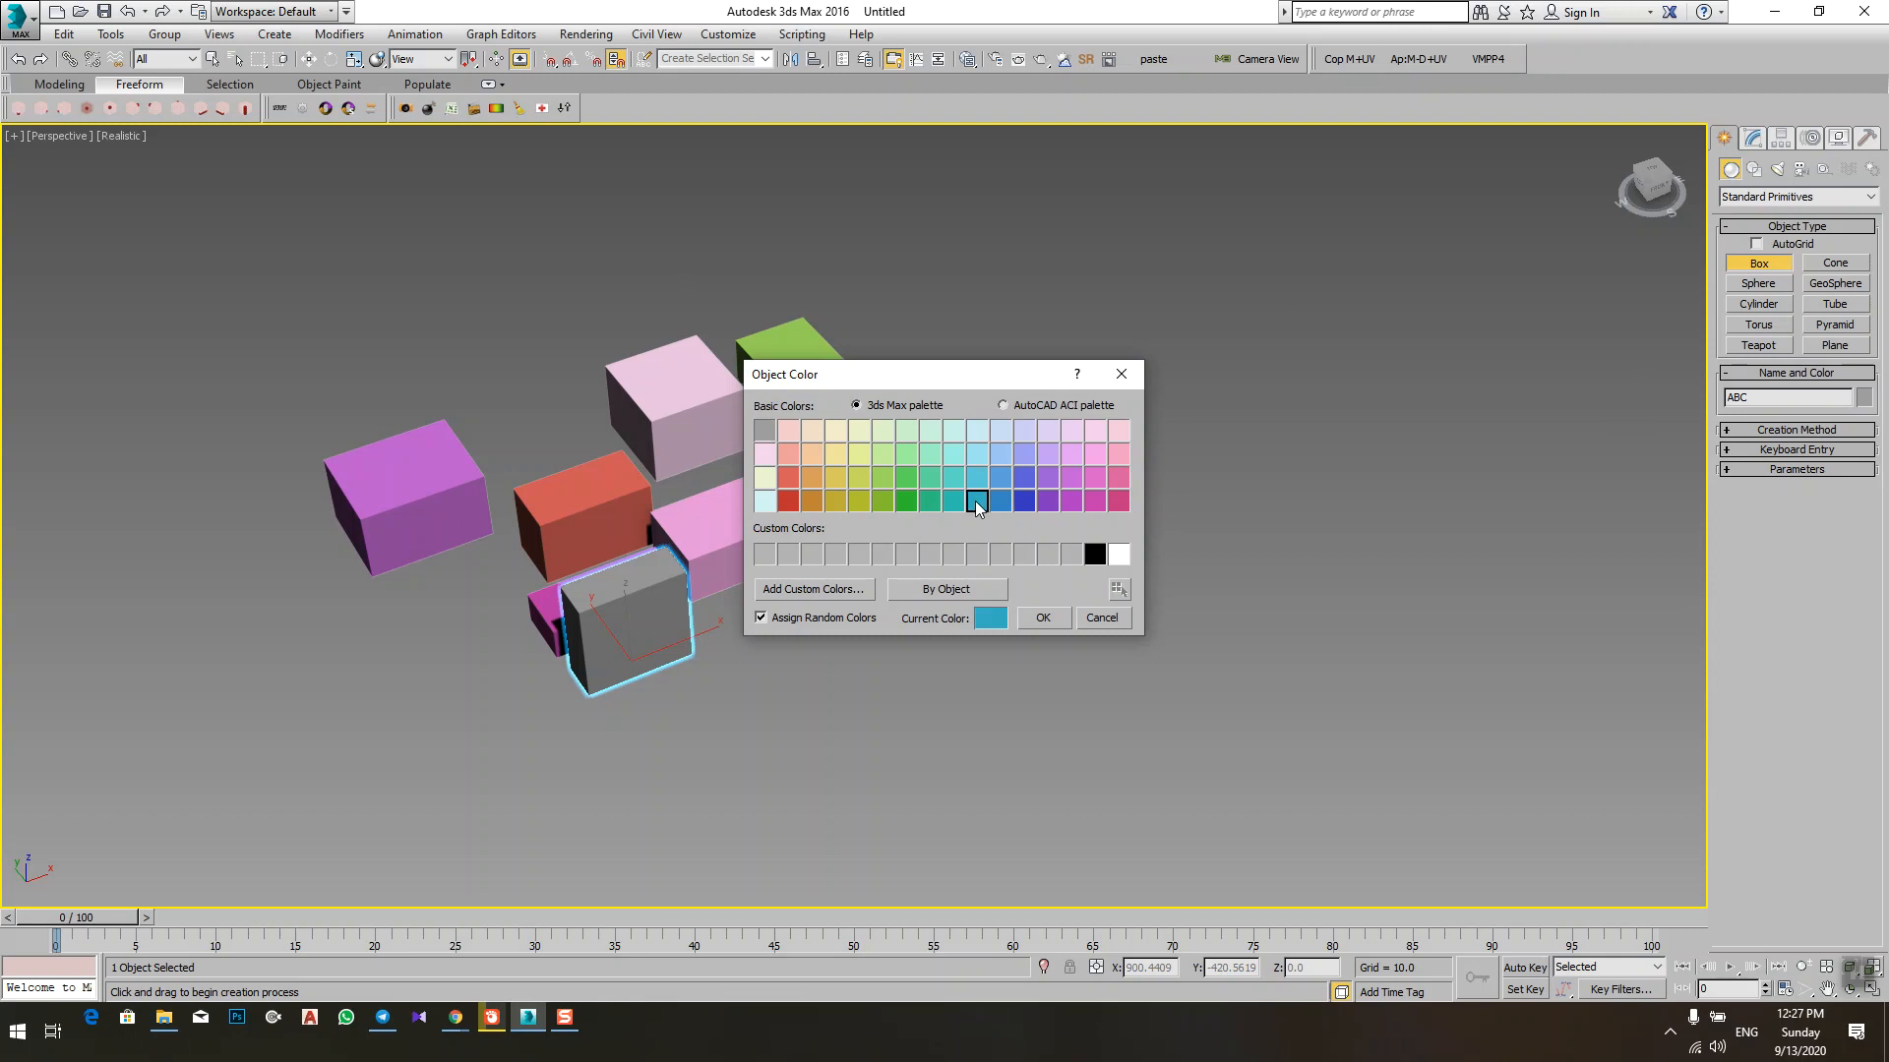
left_click(1043, 617)
Step: Draw and delete a trial box about 195 long, 195 wide and 198 high beside the other boxes
left_click_drag(1151, 524, 1107, 726)
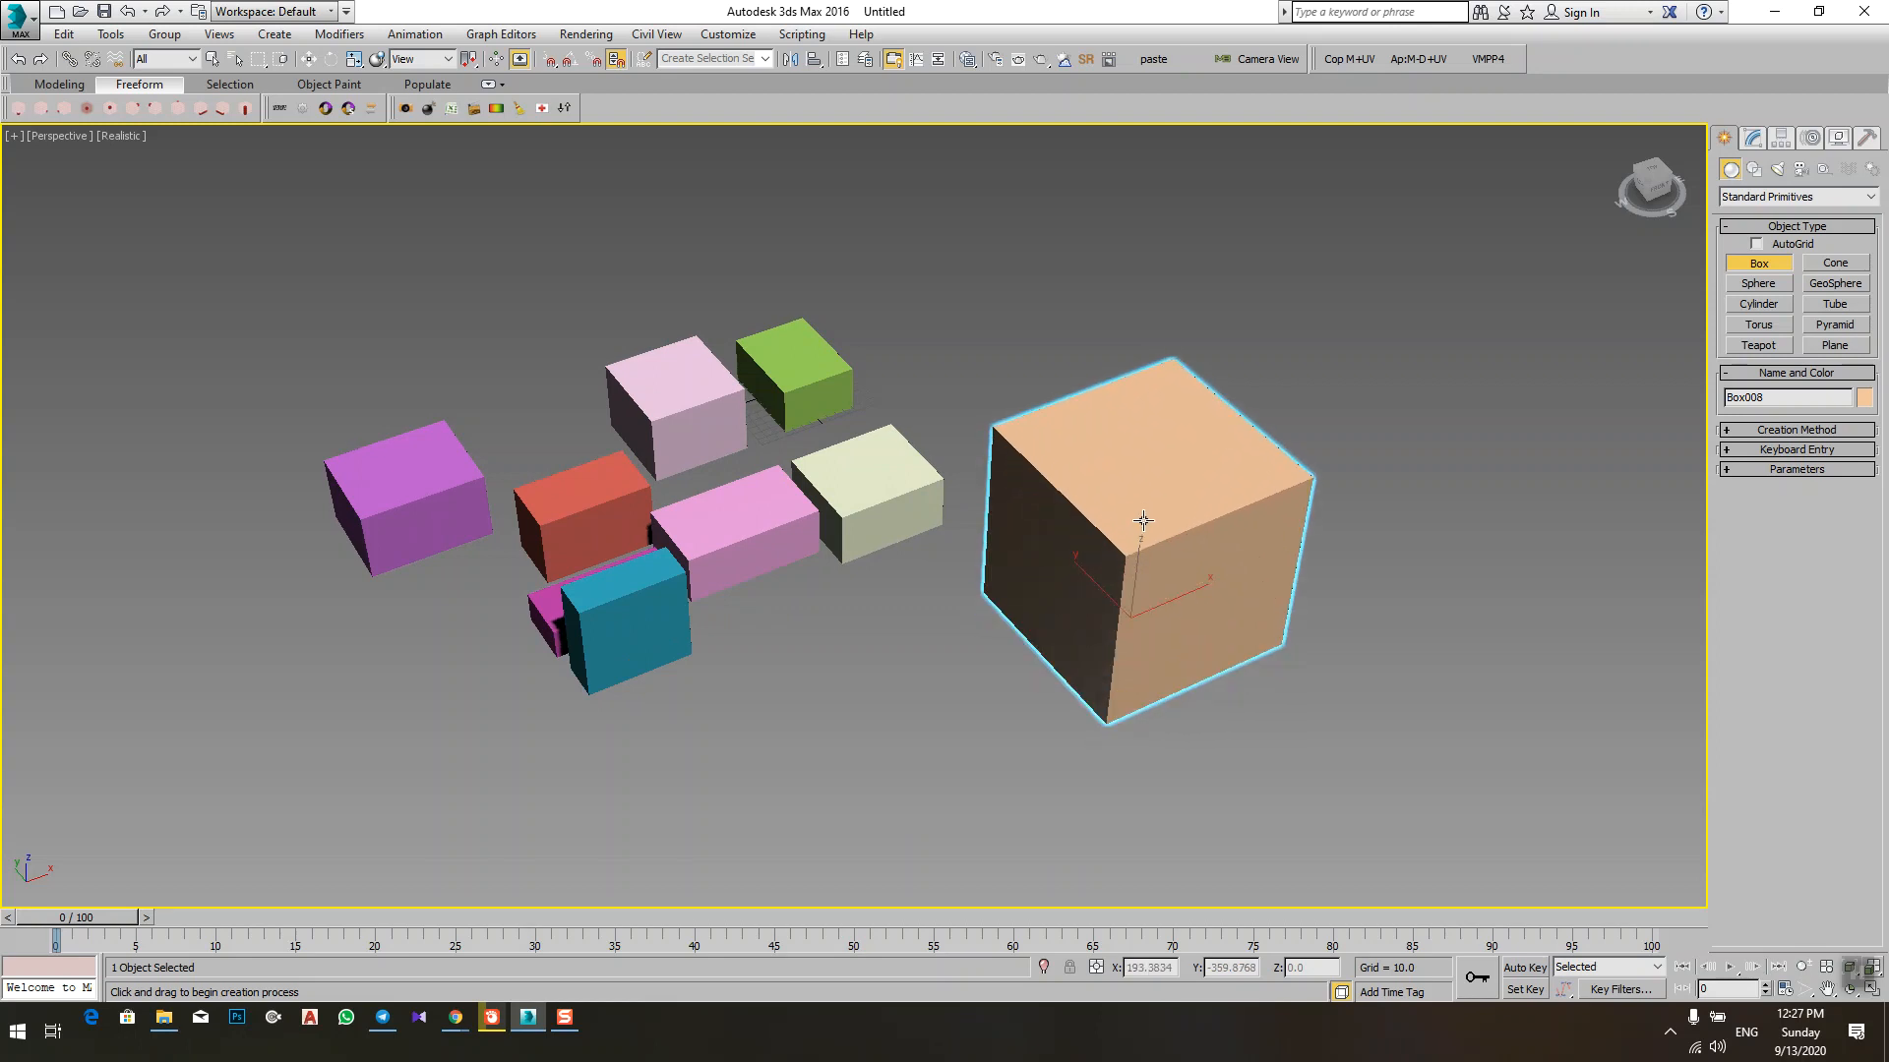
middle_click_drag(1112, 534, 1142, 506, "alt")
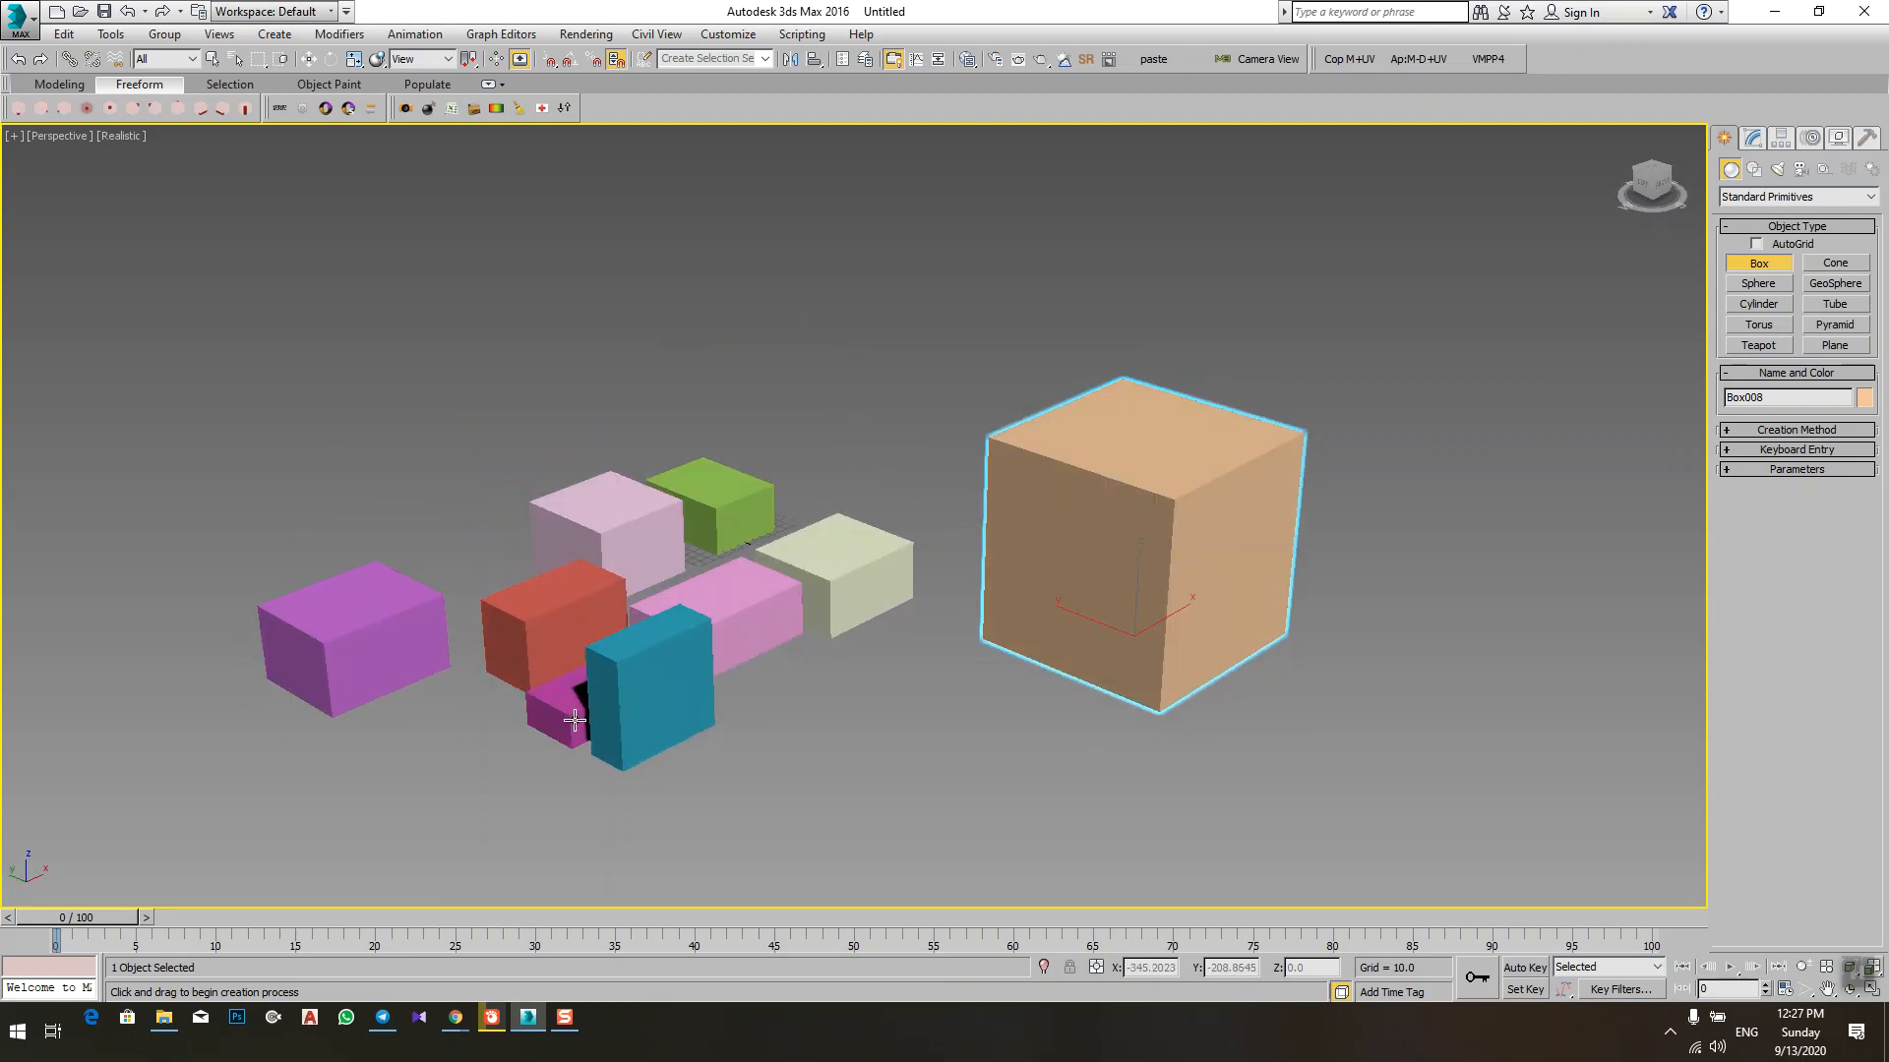
right_click(1255, 591)
middle_click_drag(1377, 547, 1341, 576, "alt")
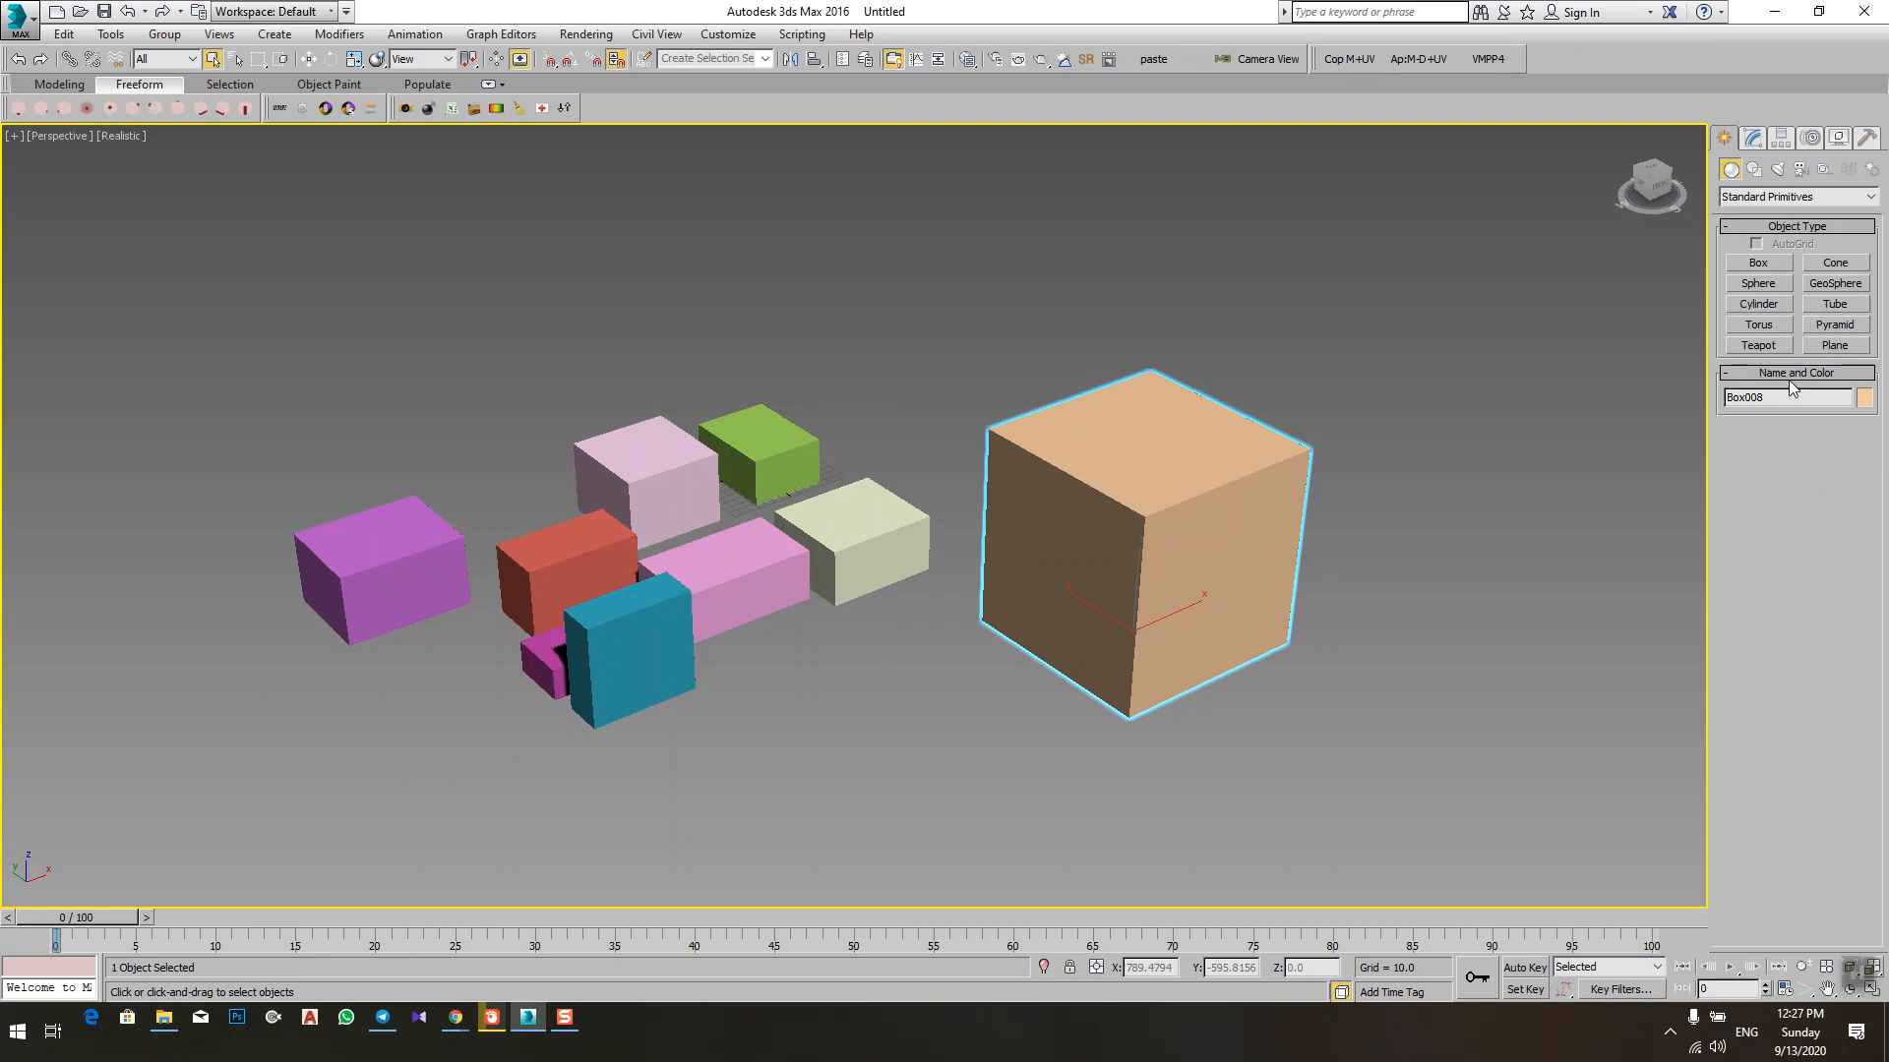
left_click(1754, 138)
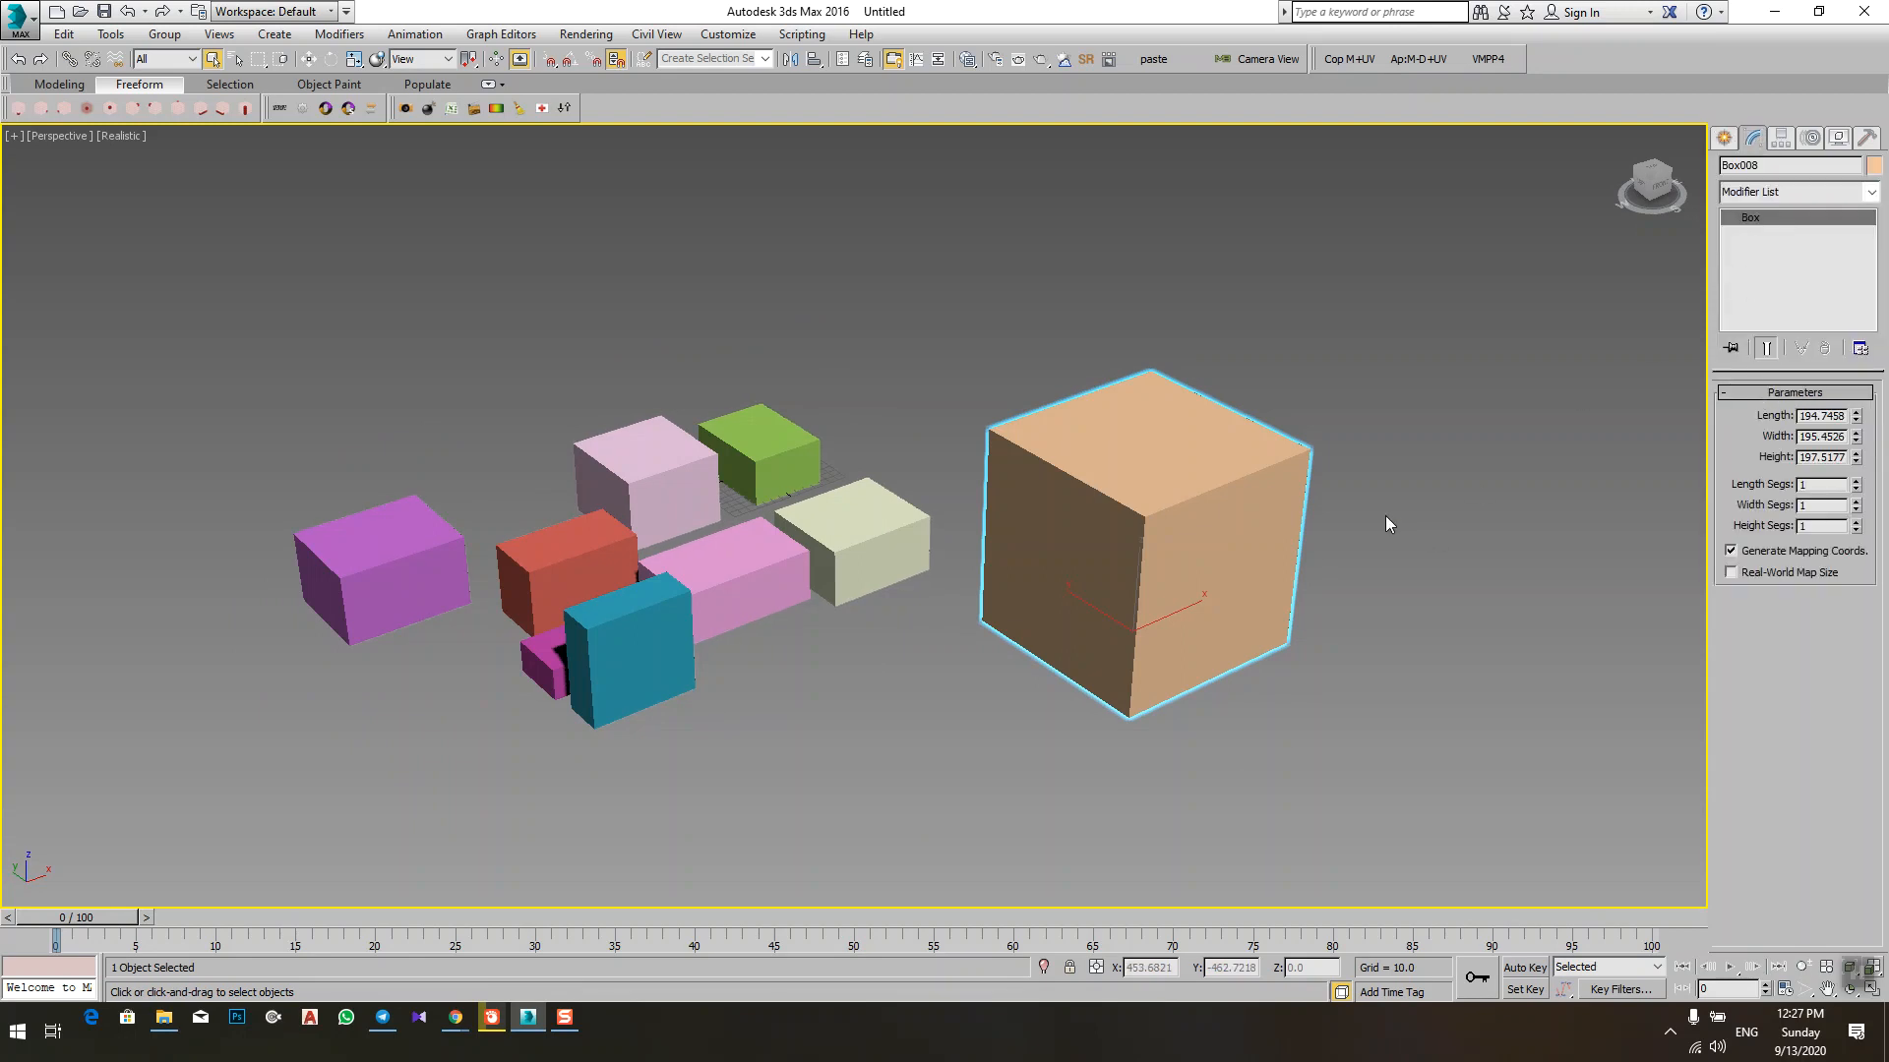
key("Delete")
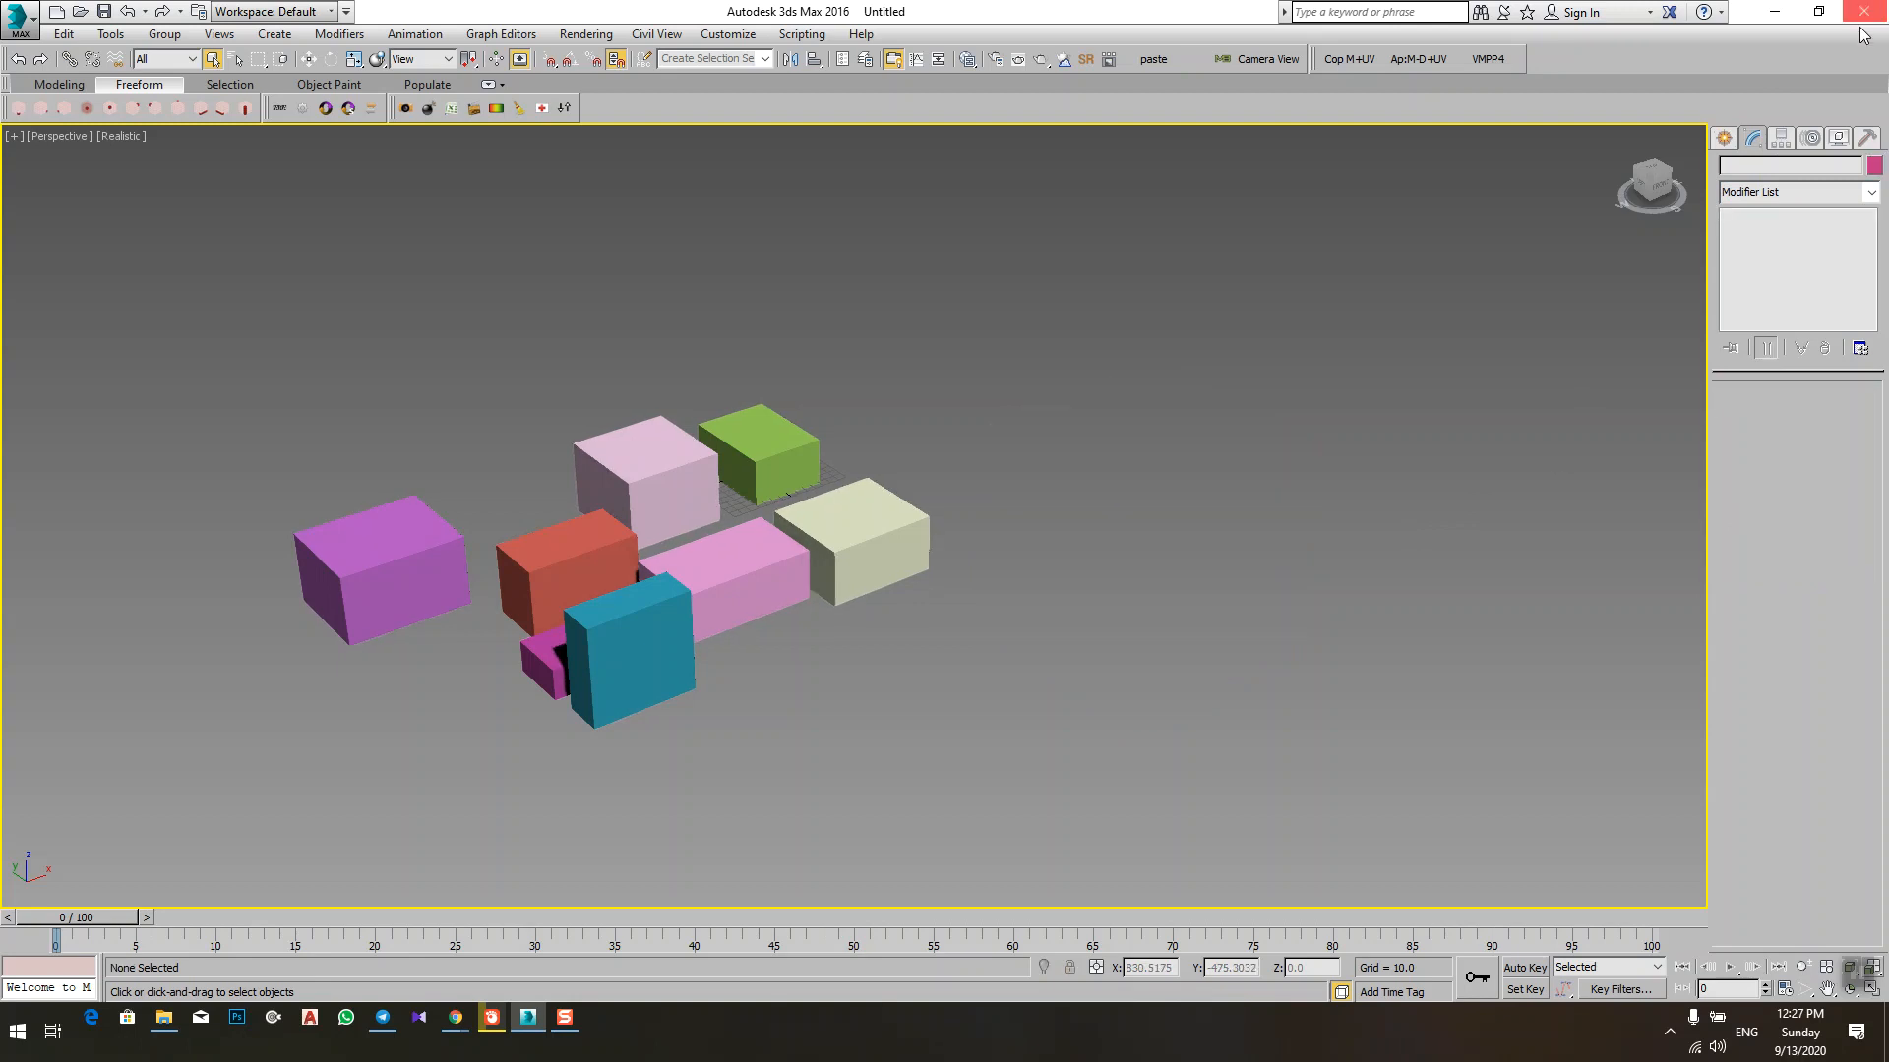
Step: Expand the Box tool's Keyboard Entry settings and draw a box about 255 long, 318 wide and 96 high beside the group
left_click(1727, 140)
left_click(1749, 268)
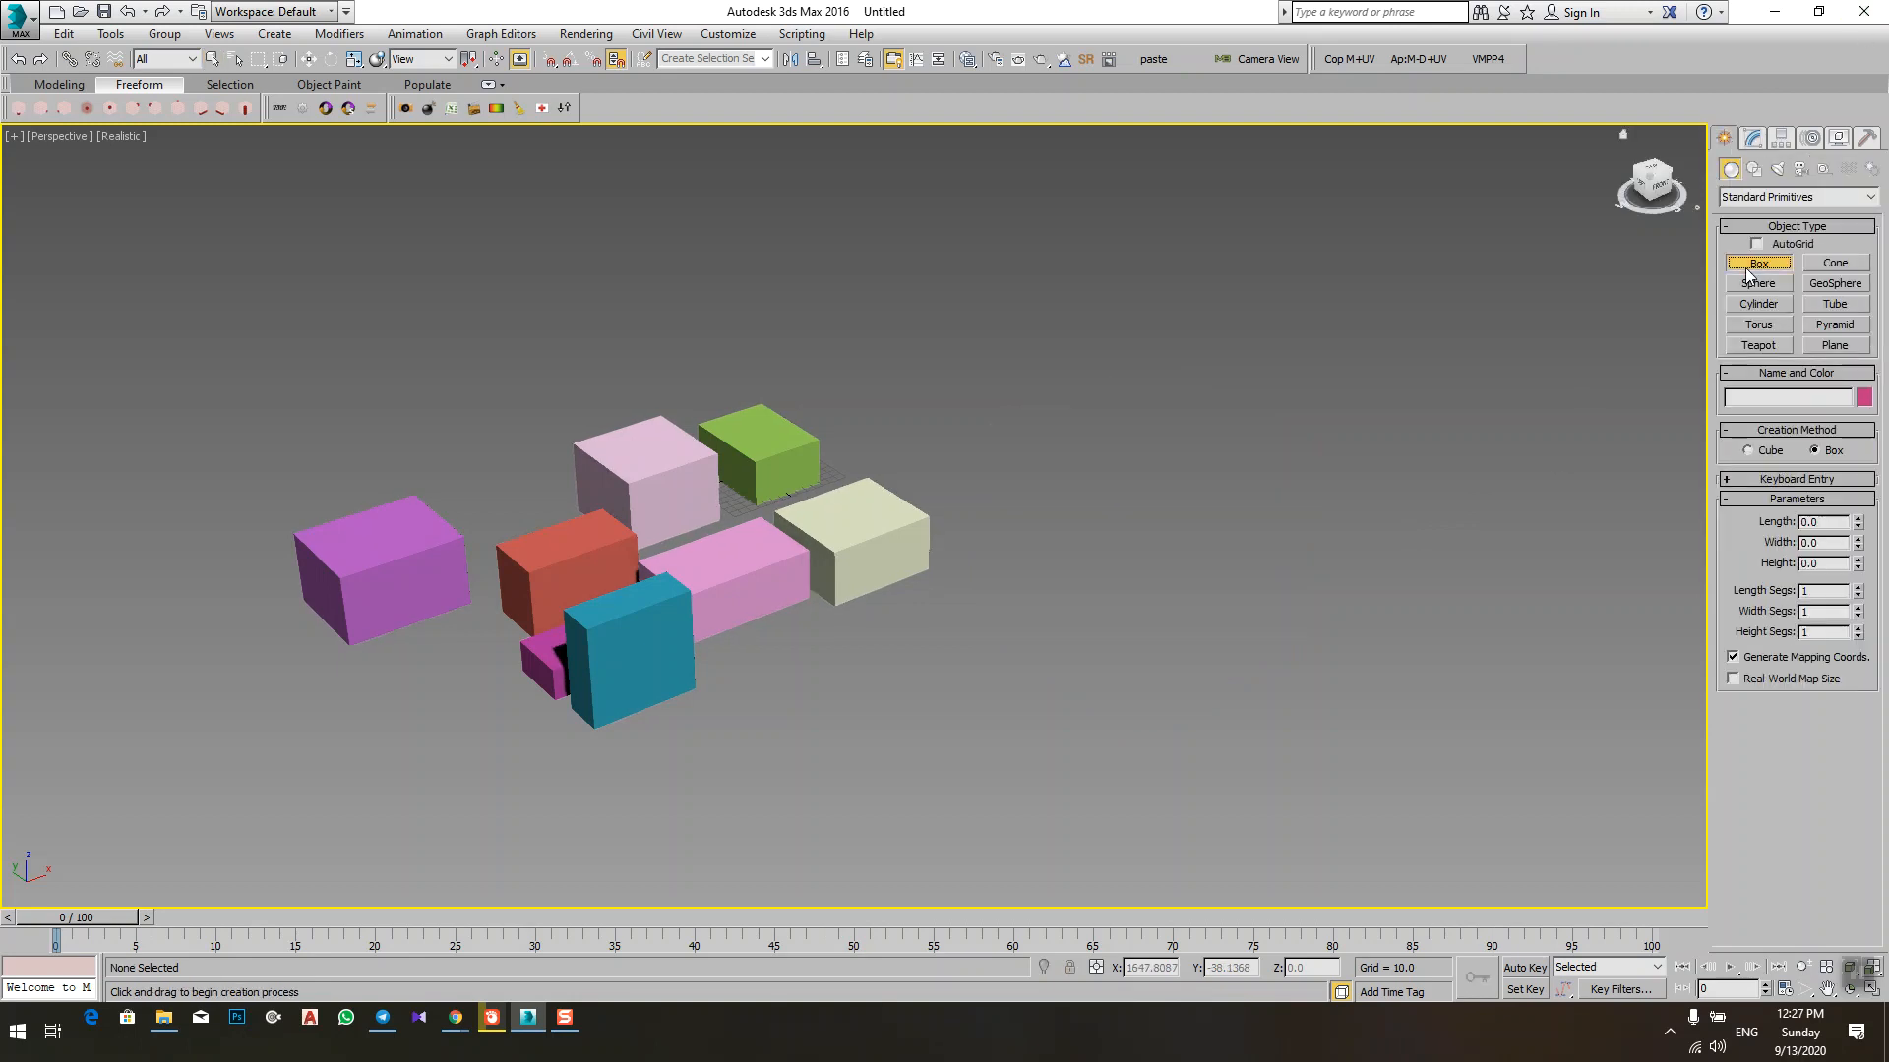
left_click(1776, 480)
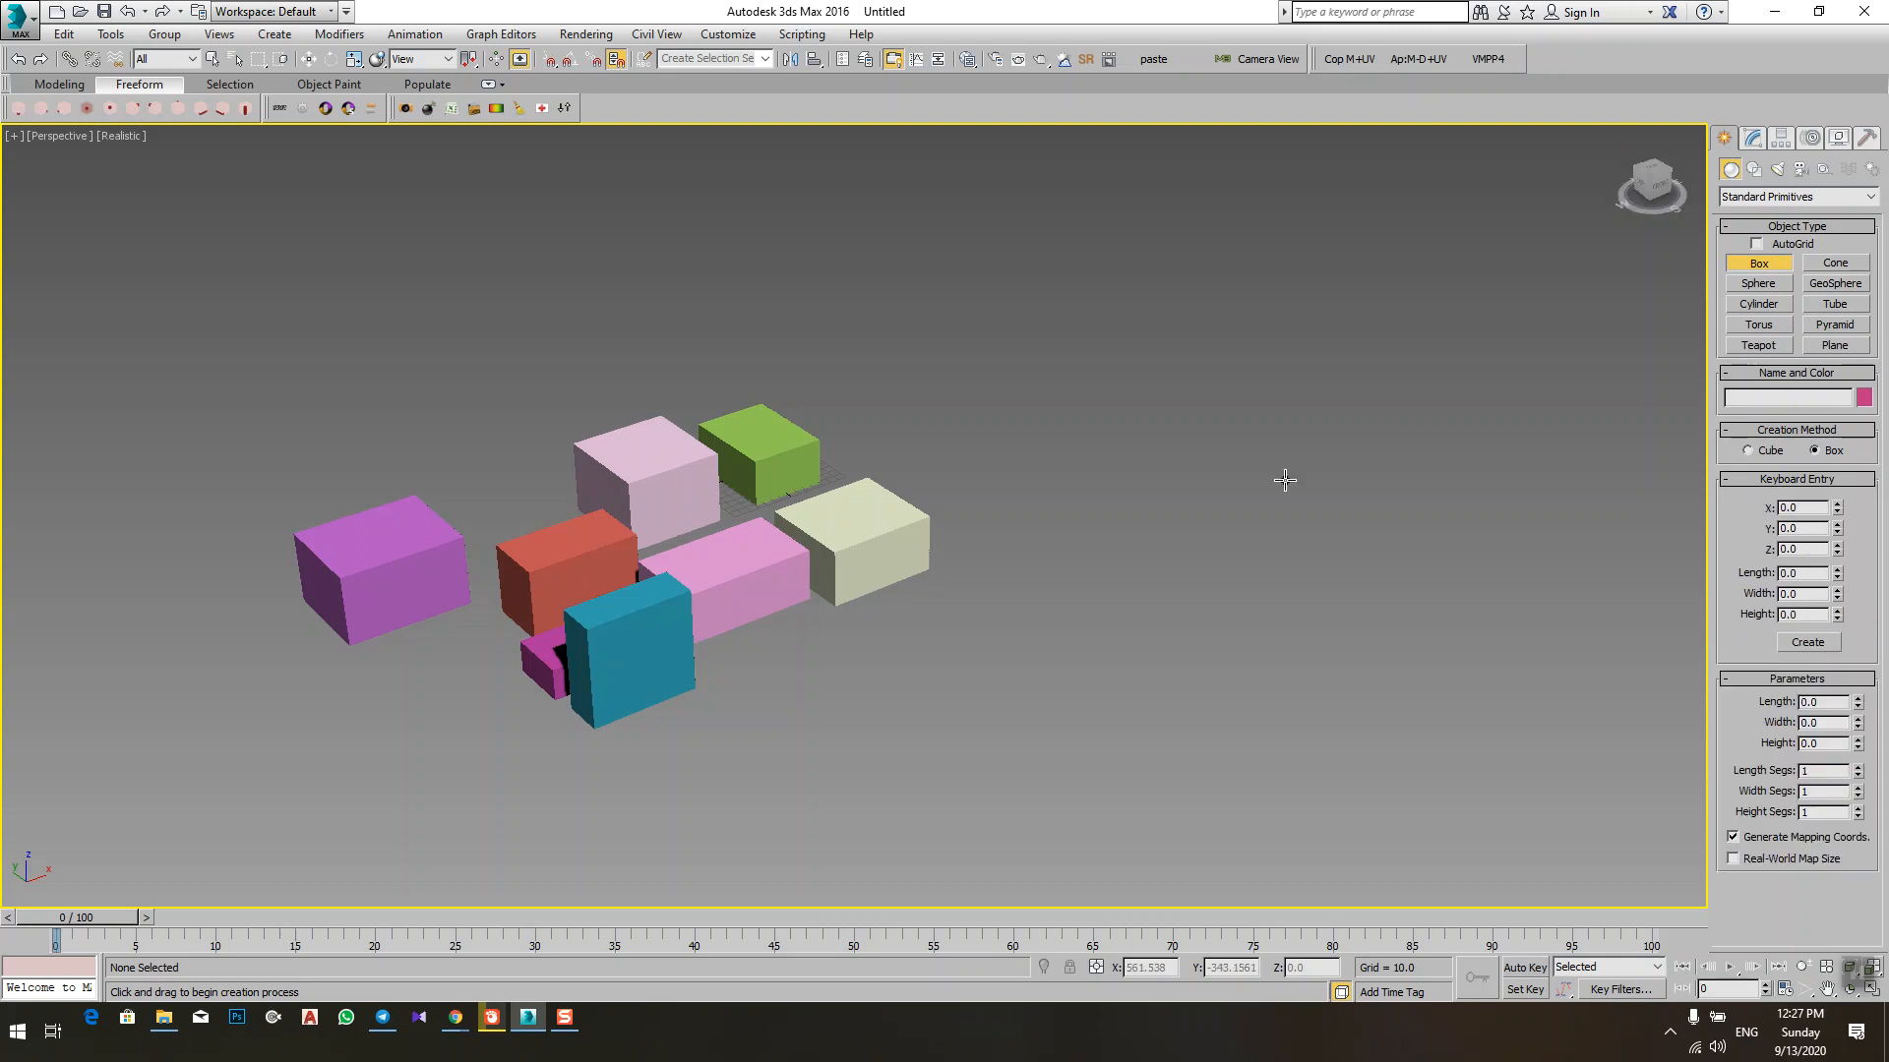
left_click_drag(1191, 592, 1134, 858)
left_click(1213, 755)
Step: Rename the new large box ABC and set its object color to the same blue basic color
double_click(1767, 397)
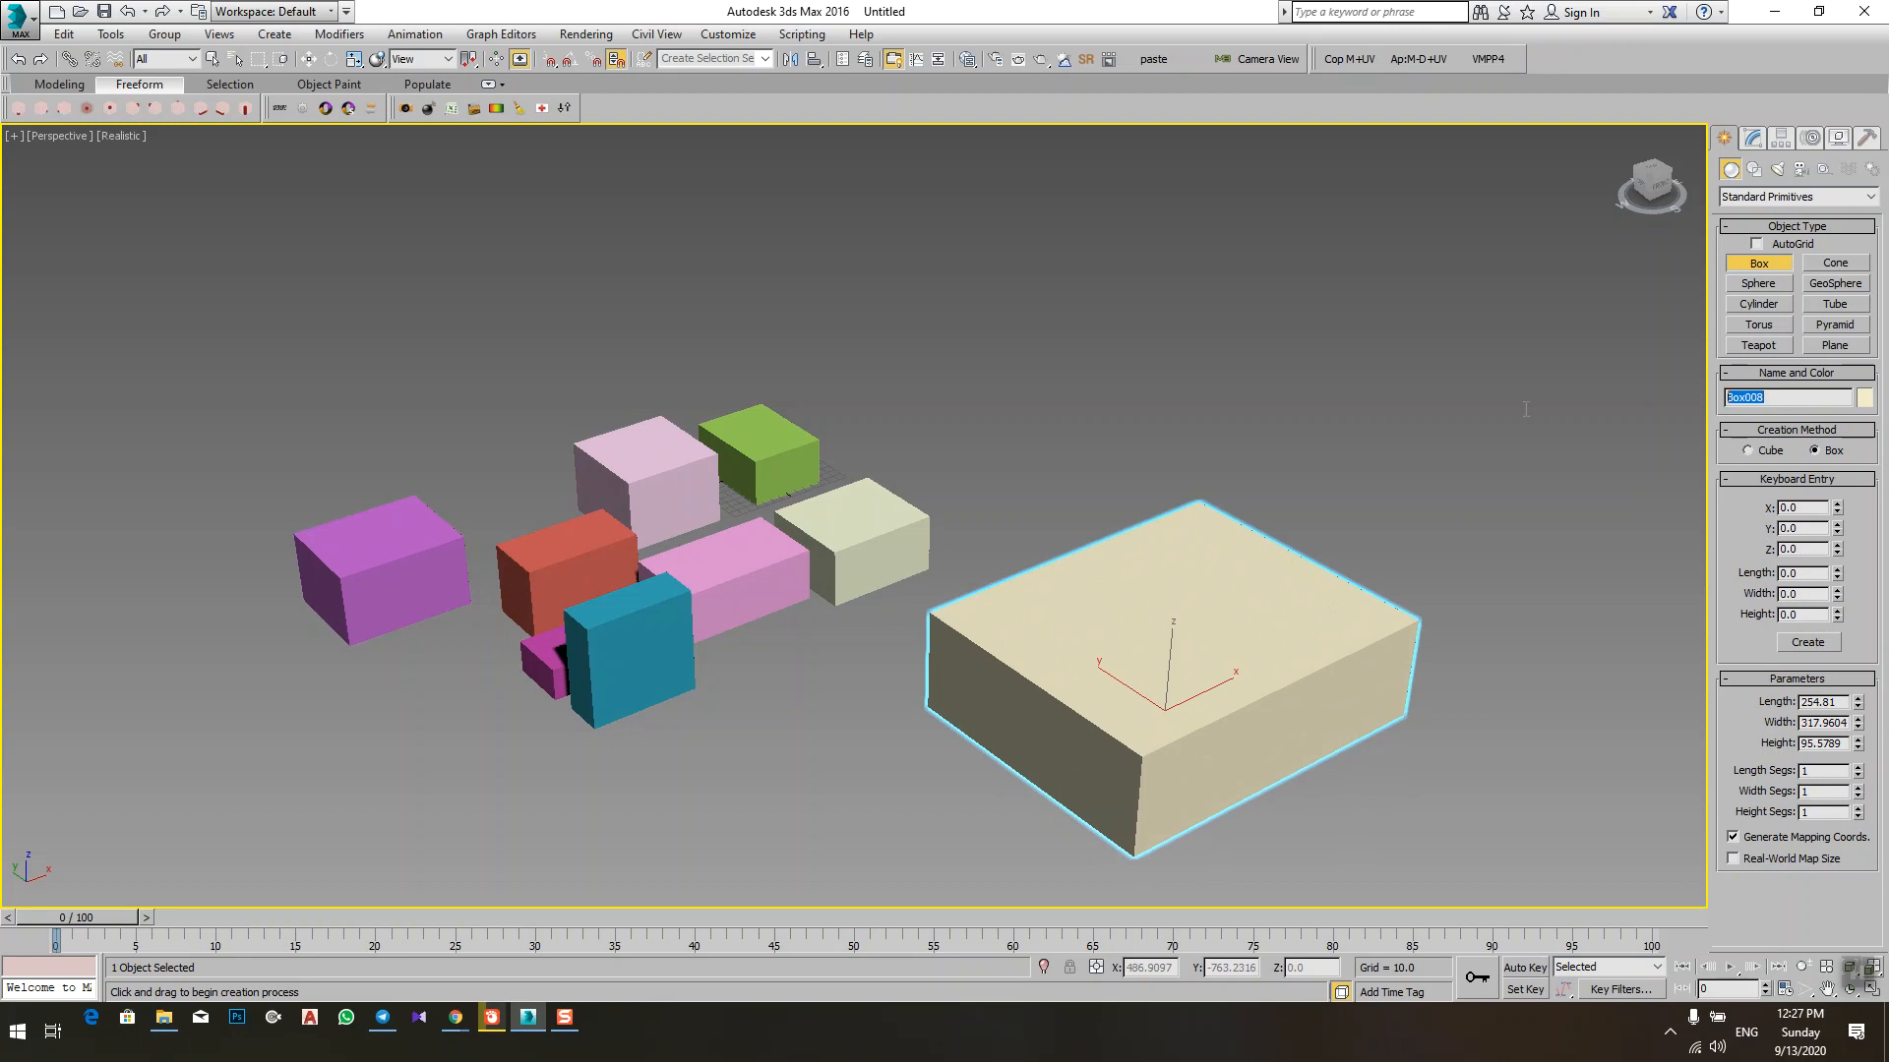
type("A")
left_click(1865, 399)
left_click(977, 501)
left_click(1042, 618)
middle_click_drag(1302, 717, 898, 544)
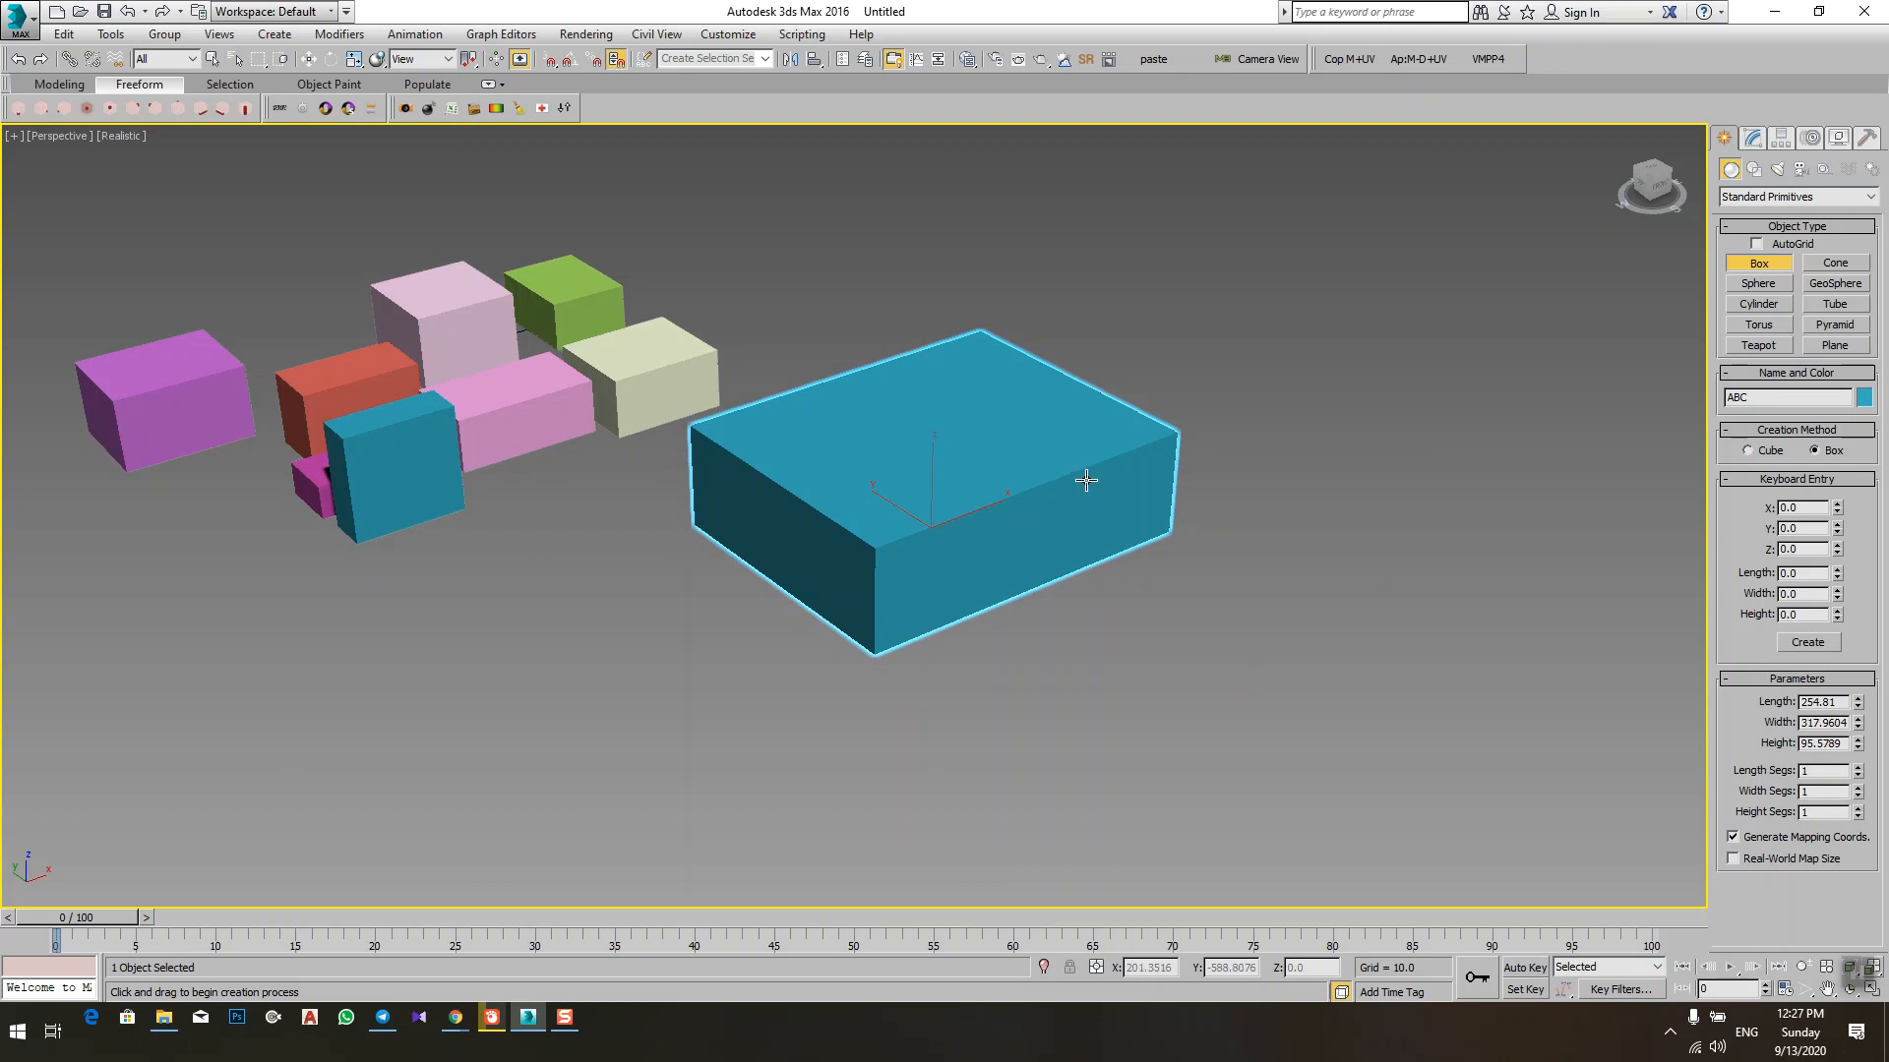
middle_click_drag(1083, 476, 1088, 506, "alt")
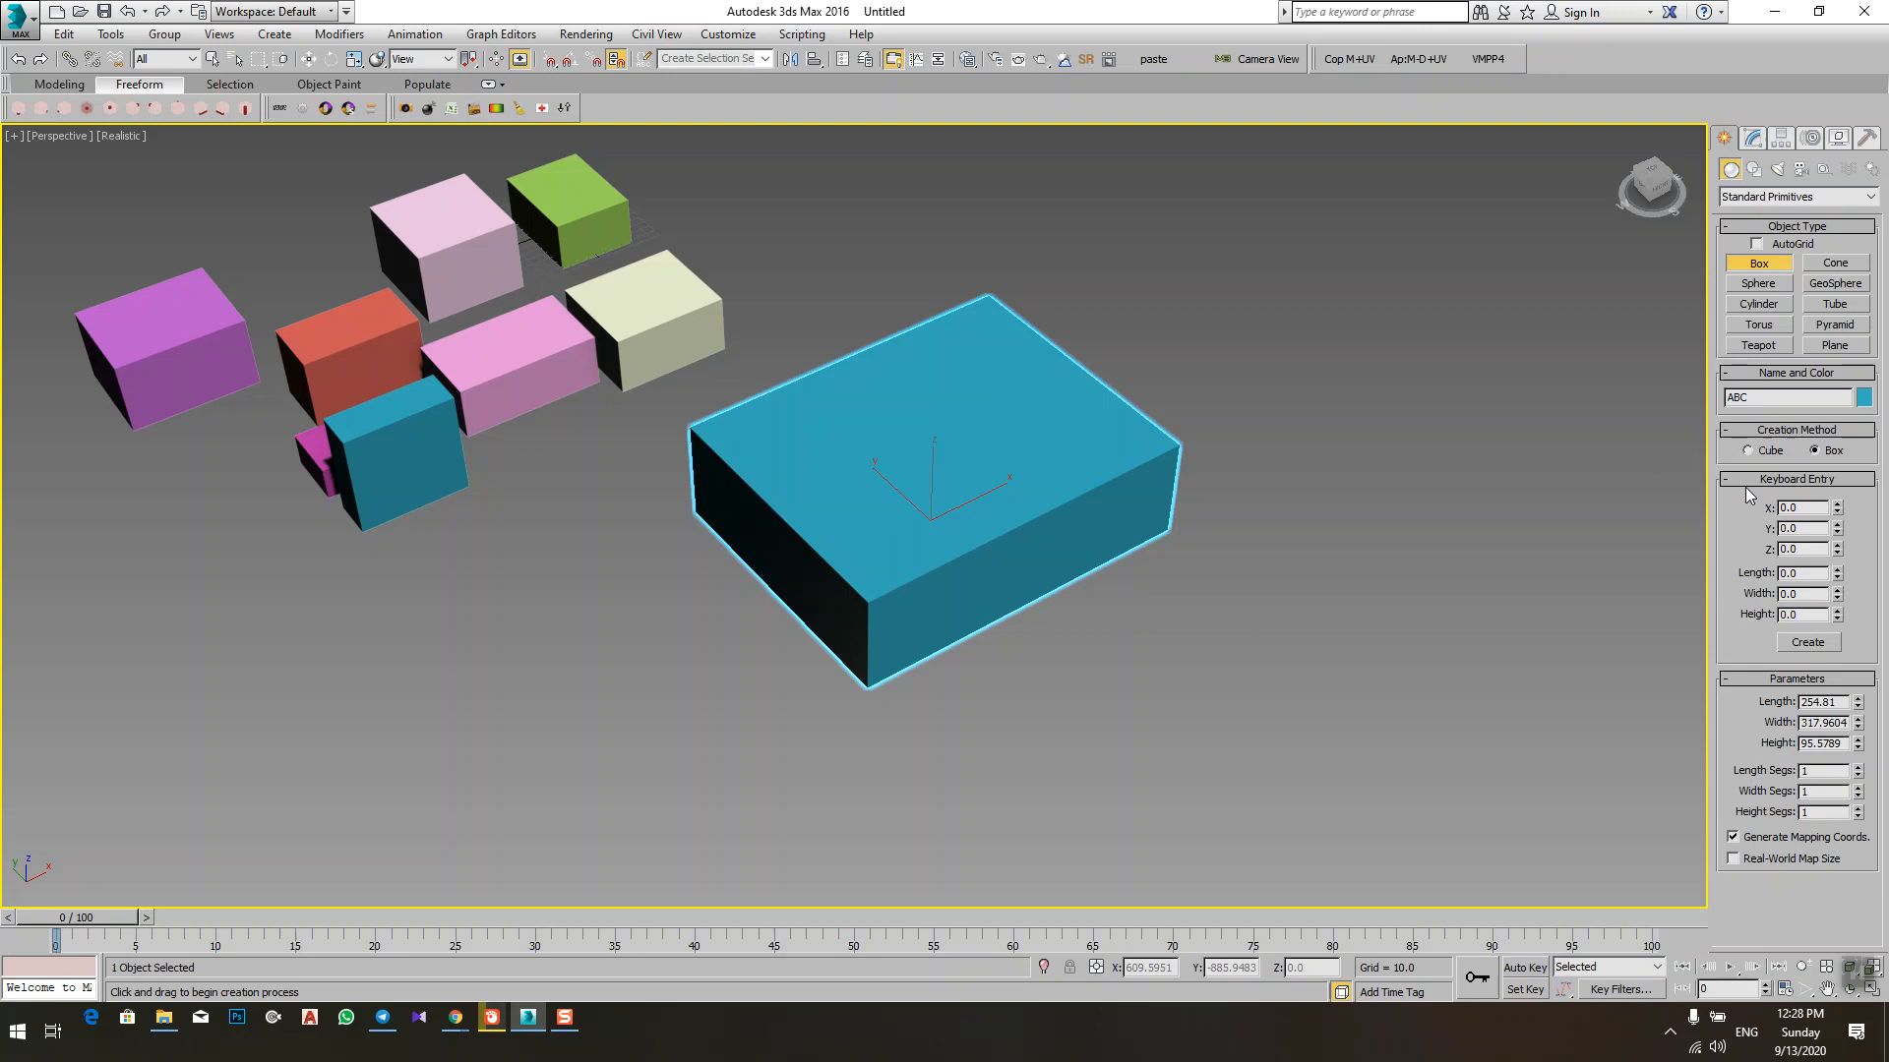
Step: Leave the Box tool, select all the boxes in the scene and delete them, then recentre the perspective view
middle_click_drag(1366, 589, 1374, 564)
right_click(1374, 564)
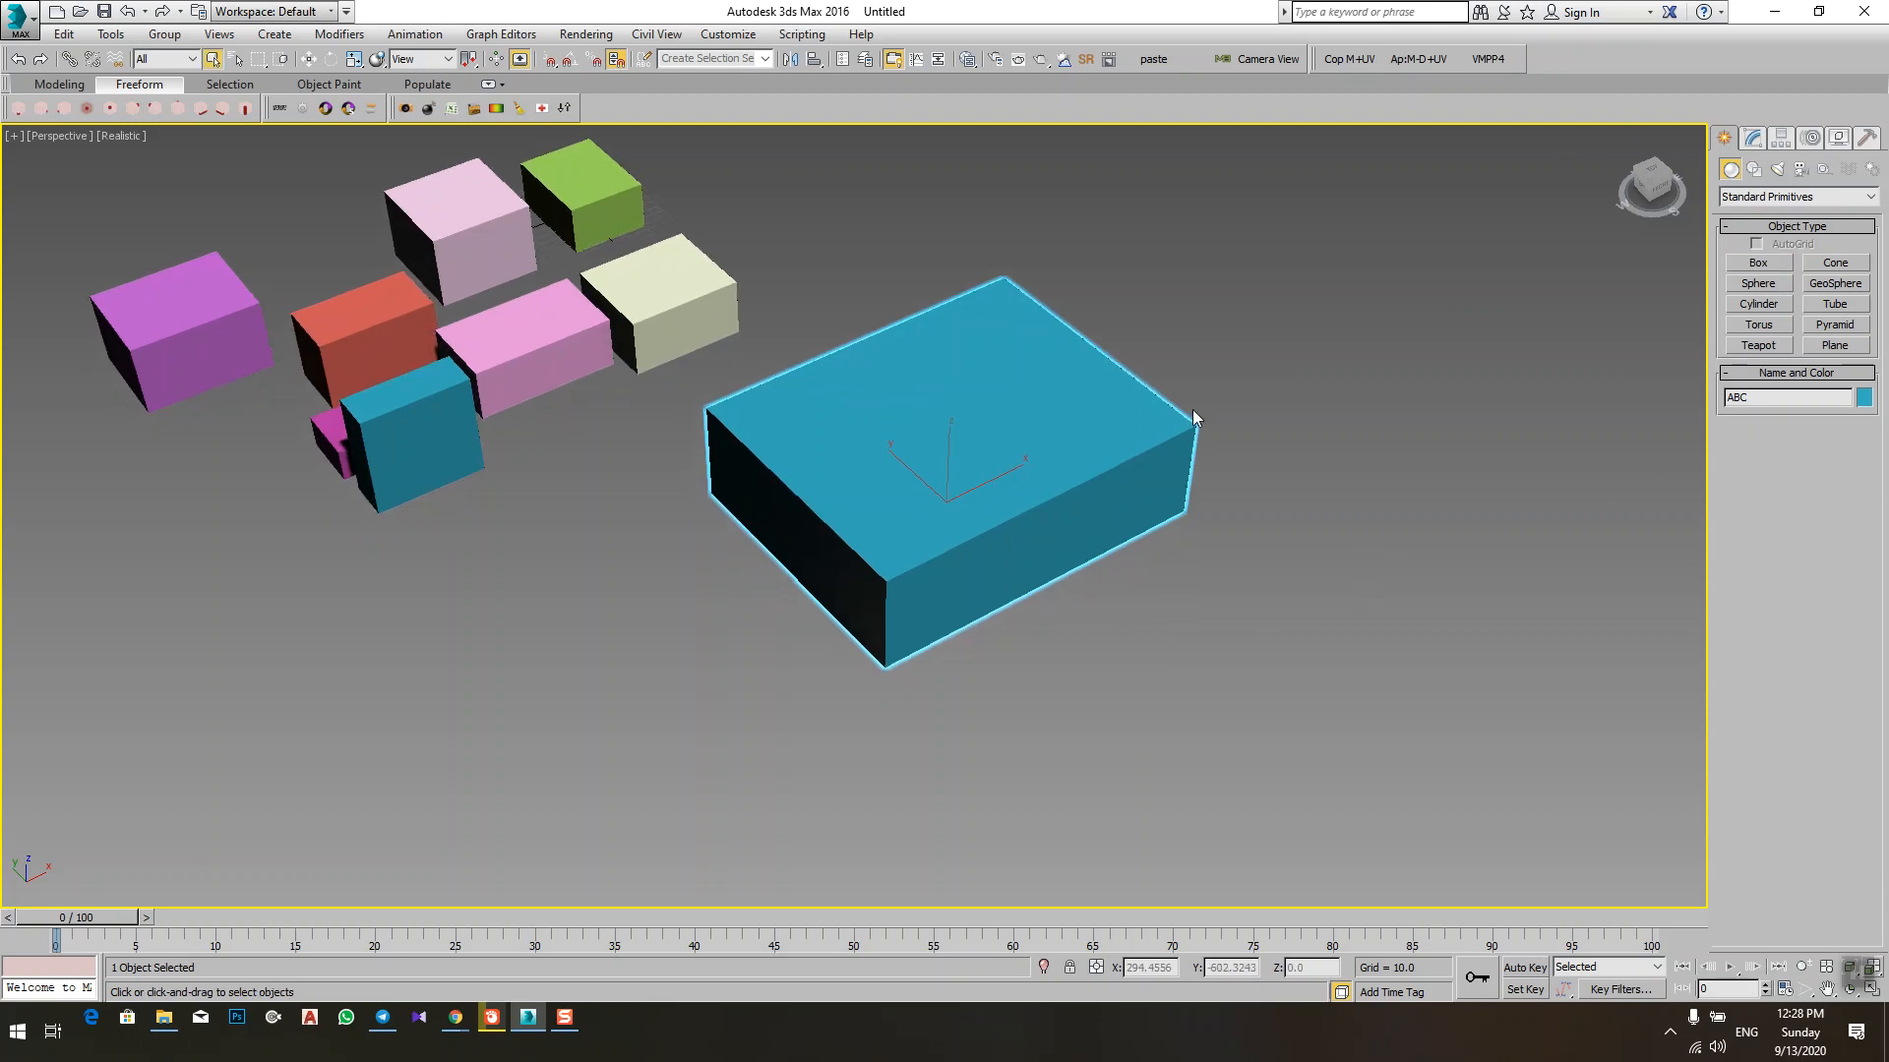
scroll(1193, 409, "down", 5)
left_click_drag(1339, 252, 561, 742)
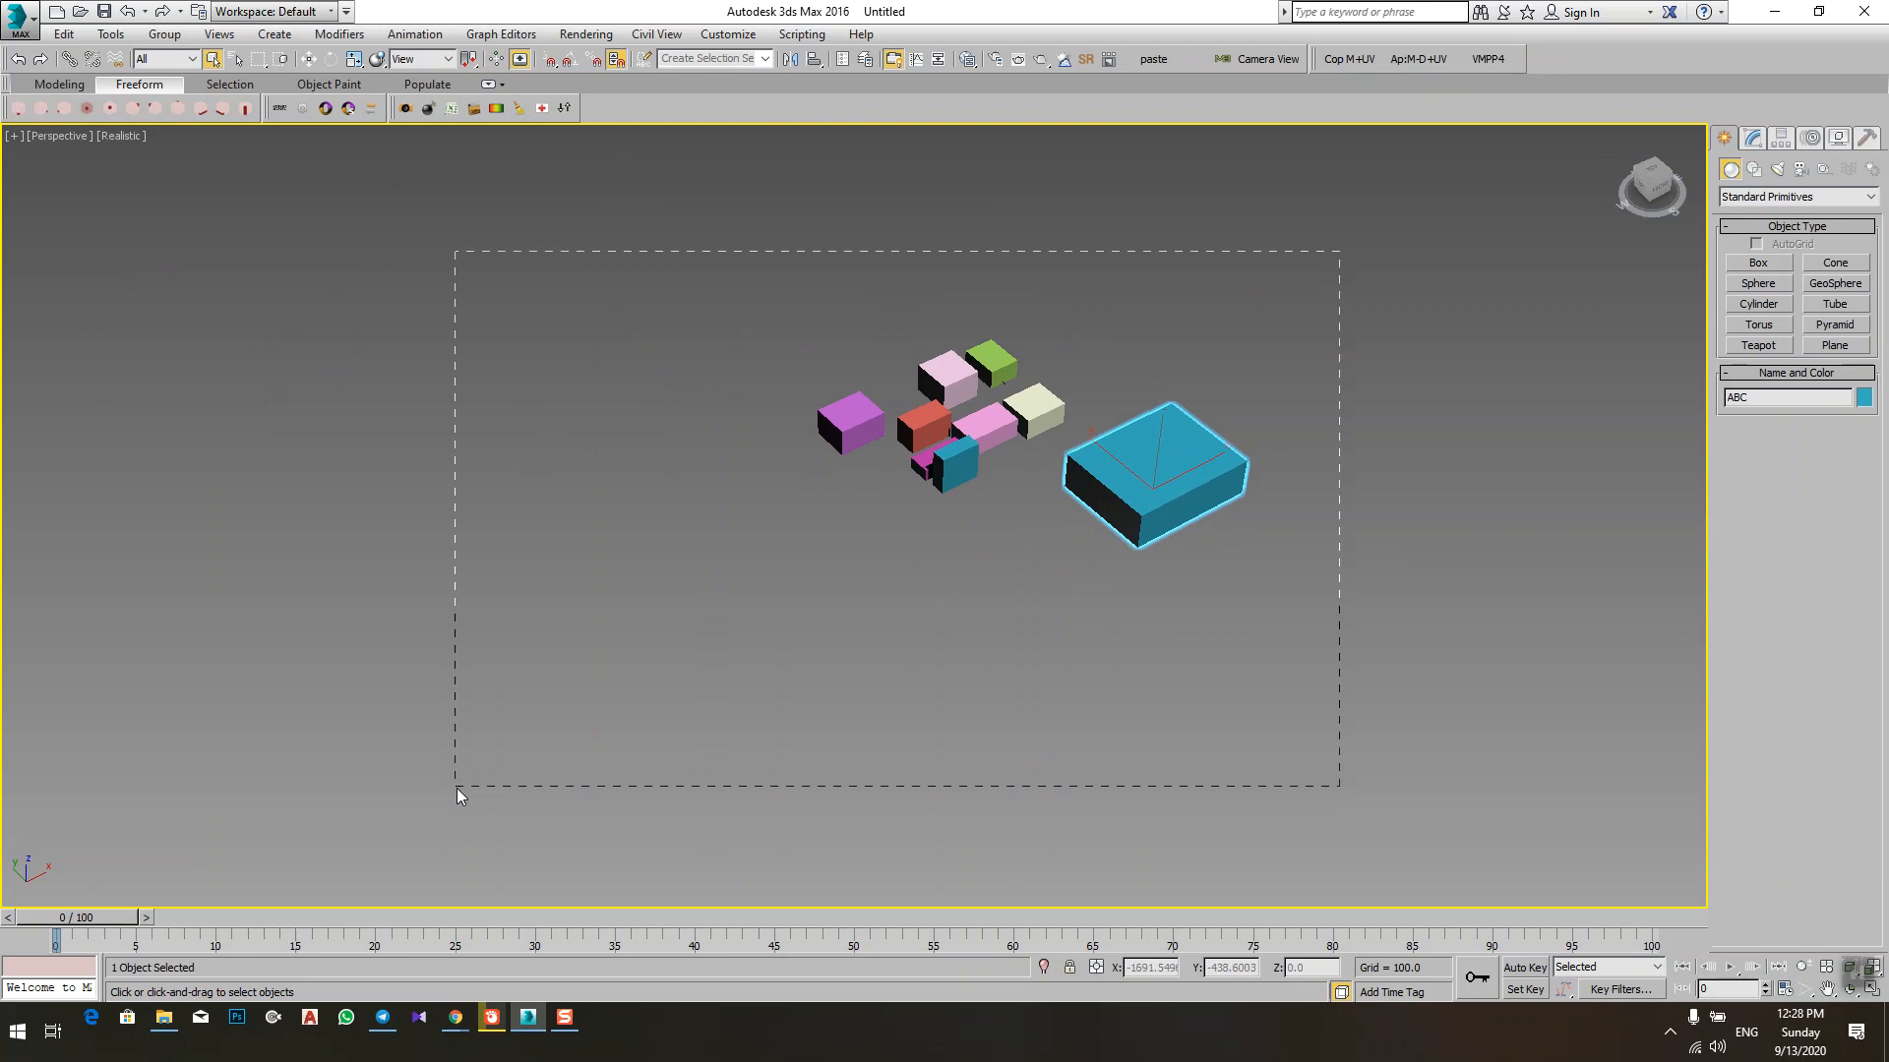
left_click_drag(456, 788, 459, 782)
key("Delete")
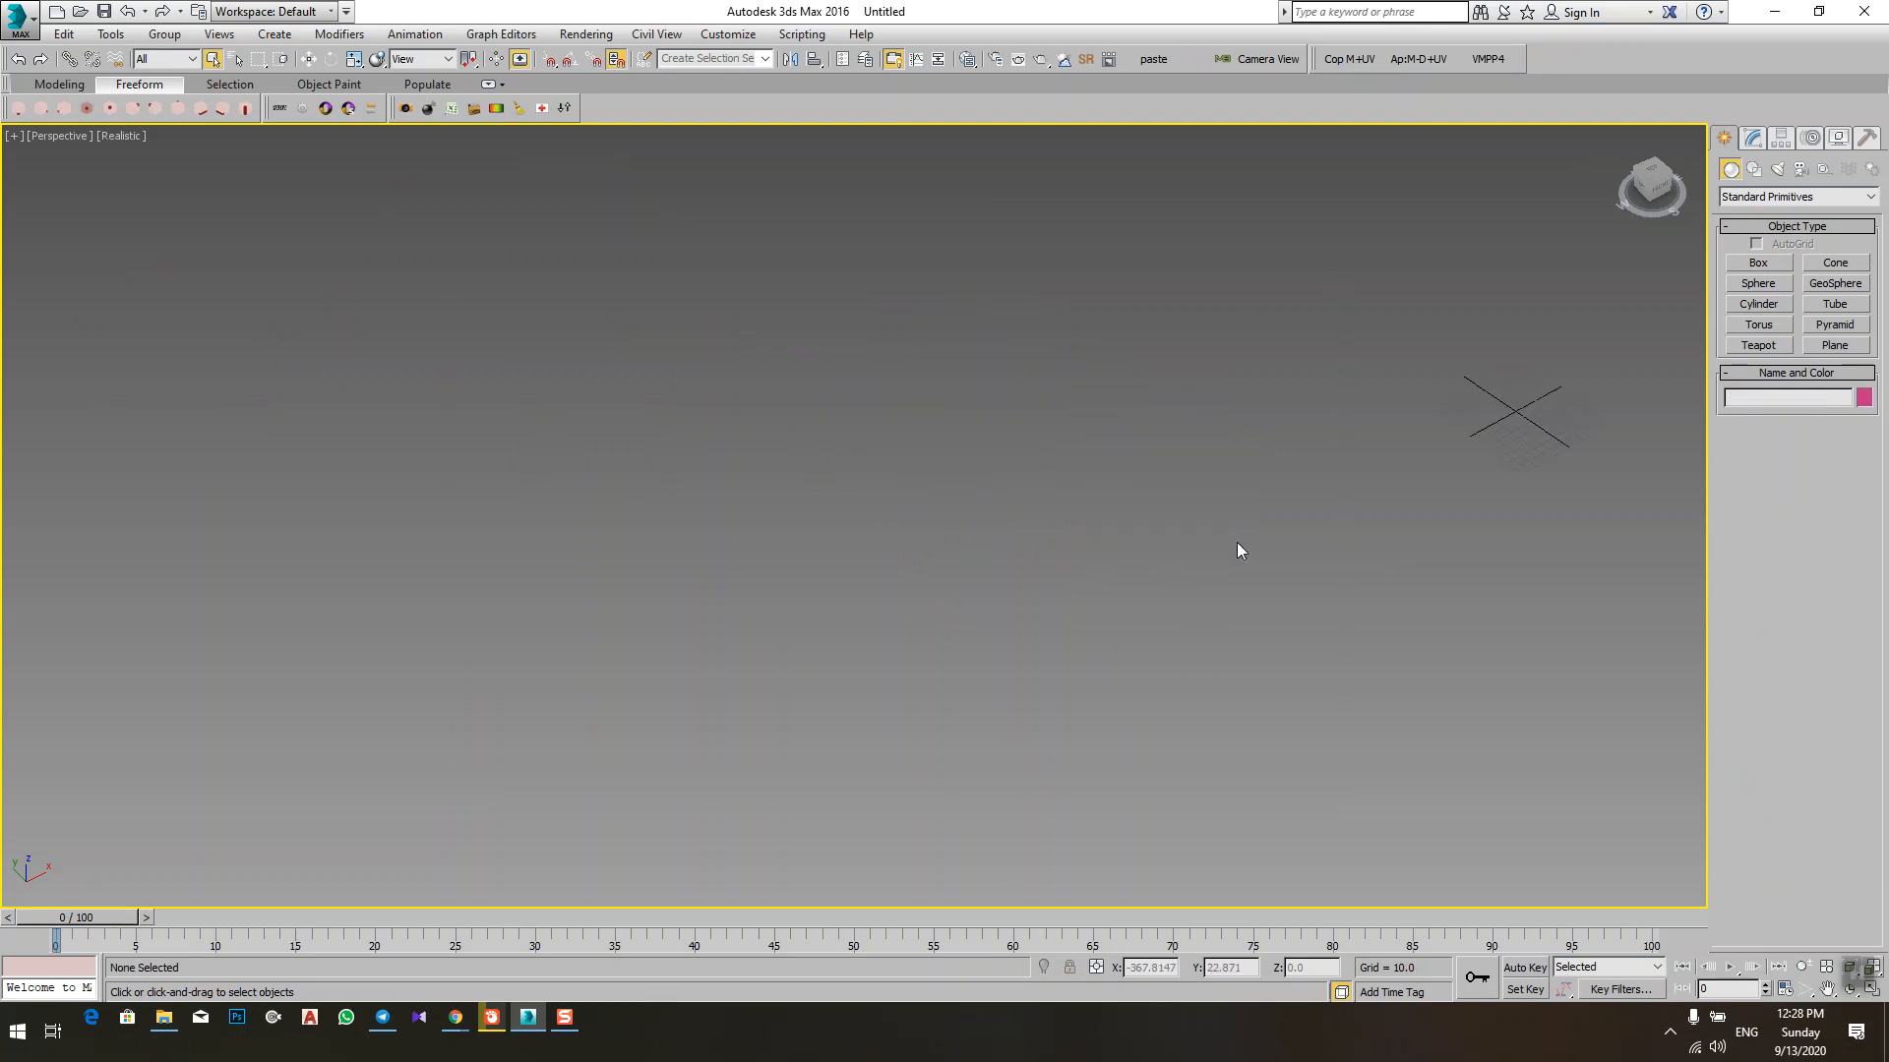
key("z")
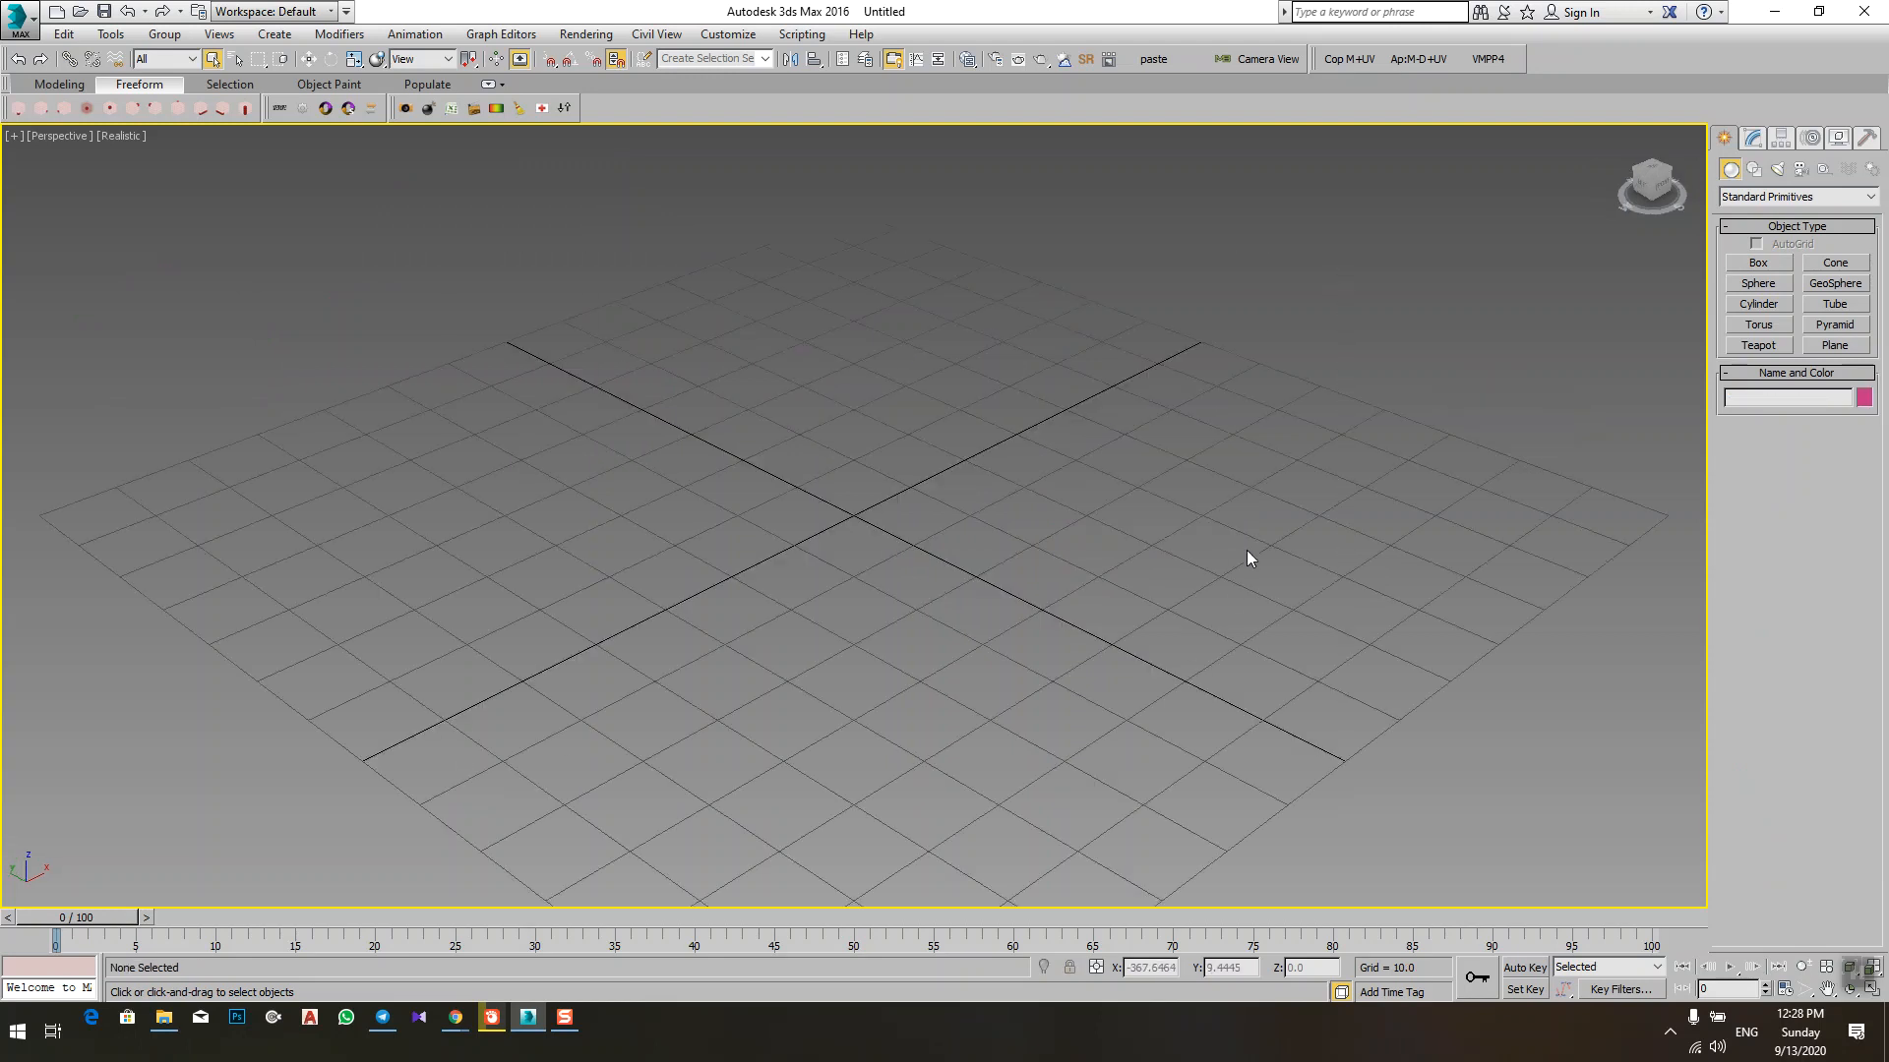
Step: Create a box at the origin through Keyboard Entry with length 2, width 3 and height 1
left_click(1782, 264)
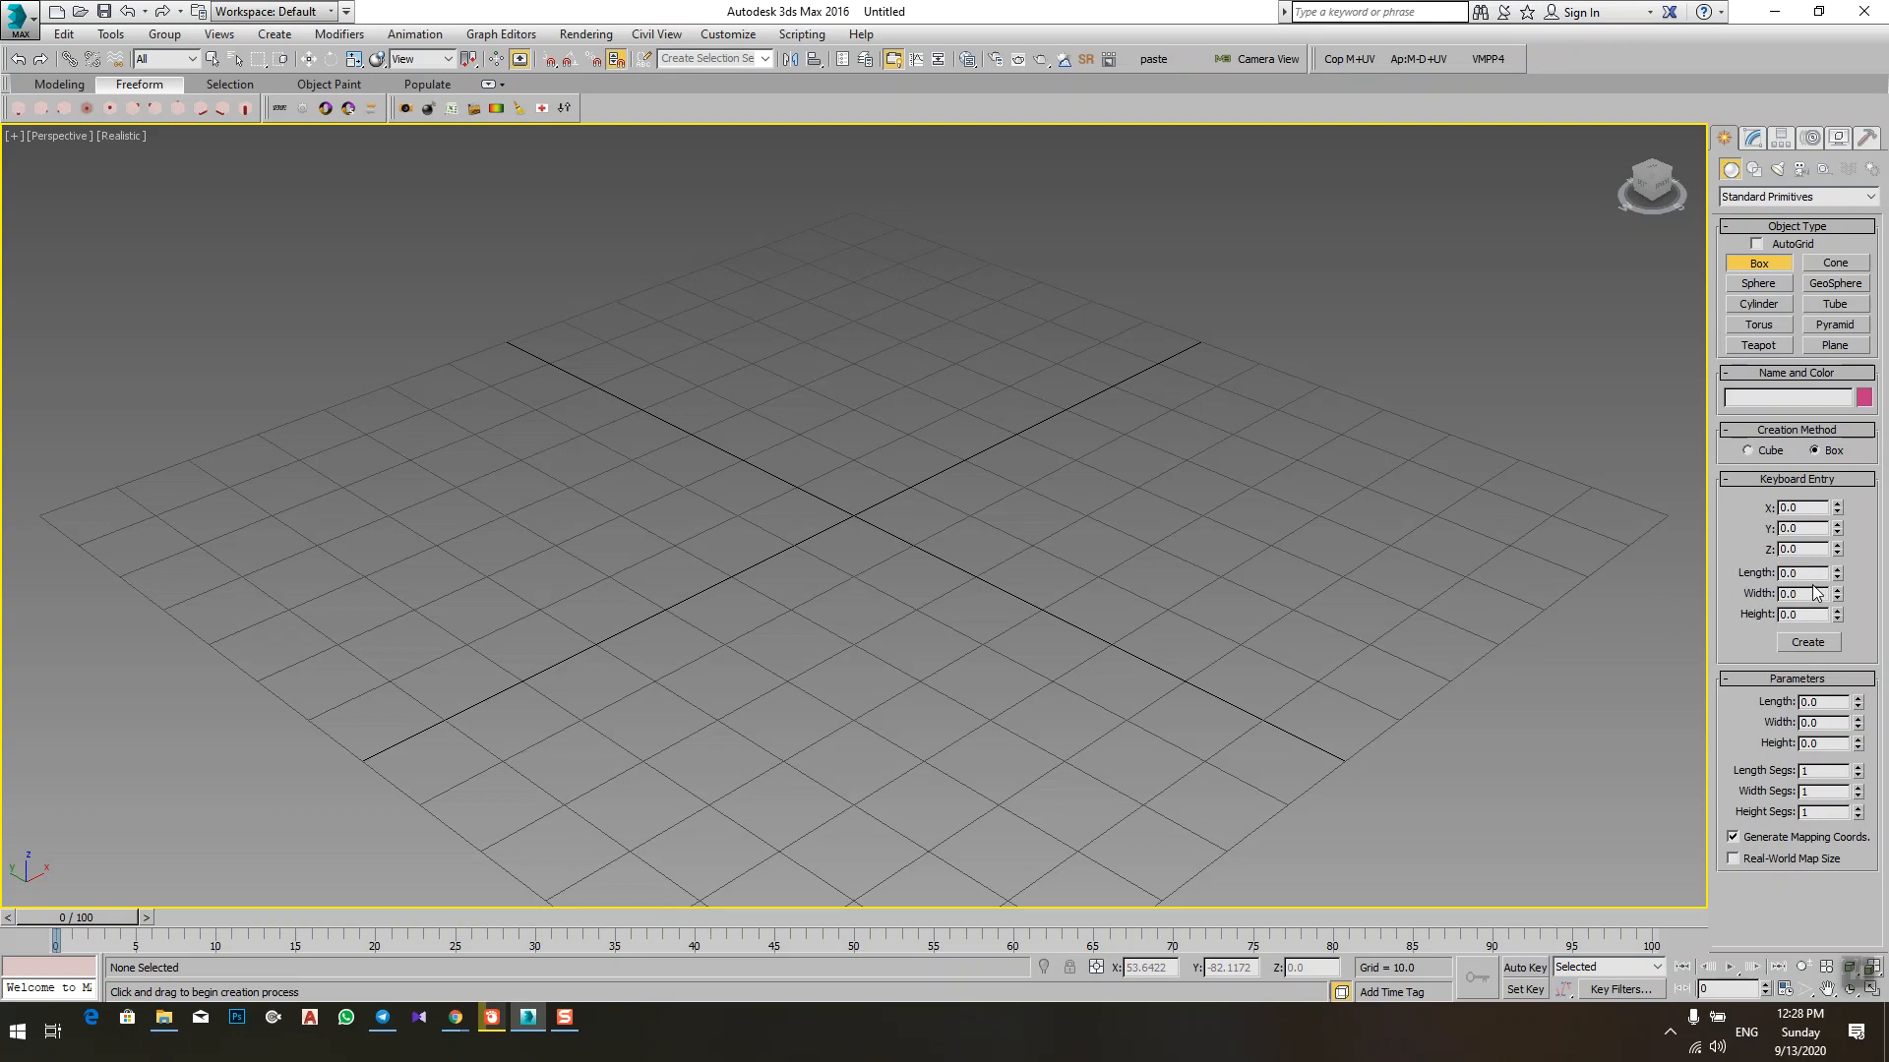
type("2")
key("Tab")
type("3")
type("1")
left_click(1808, 643)
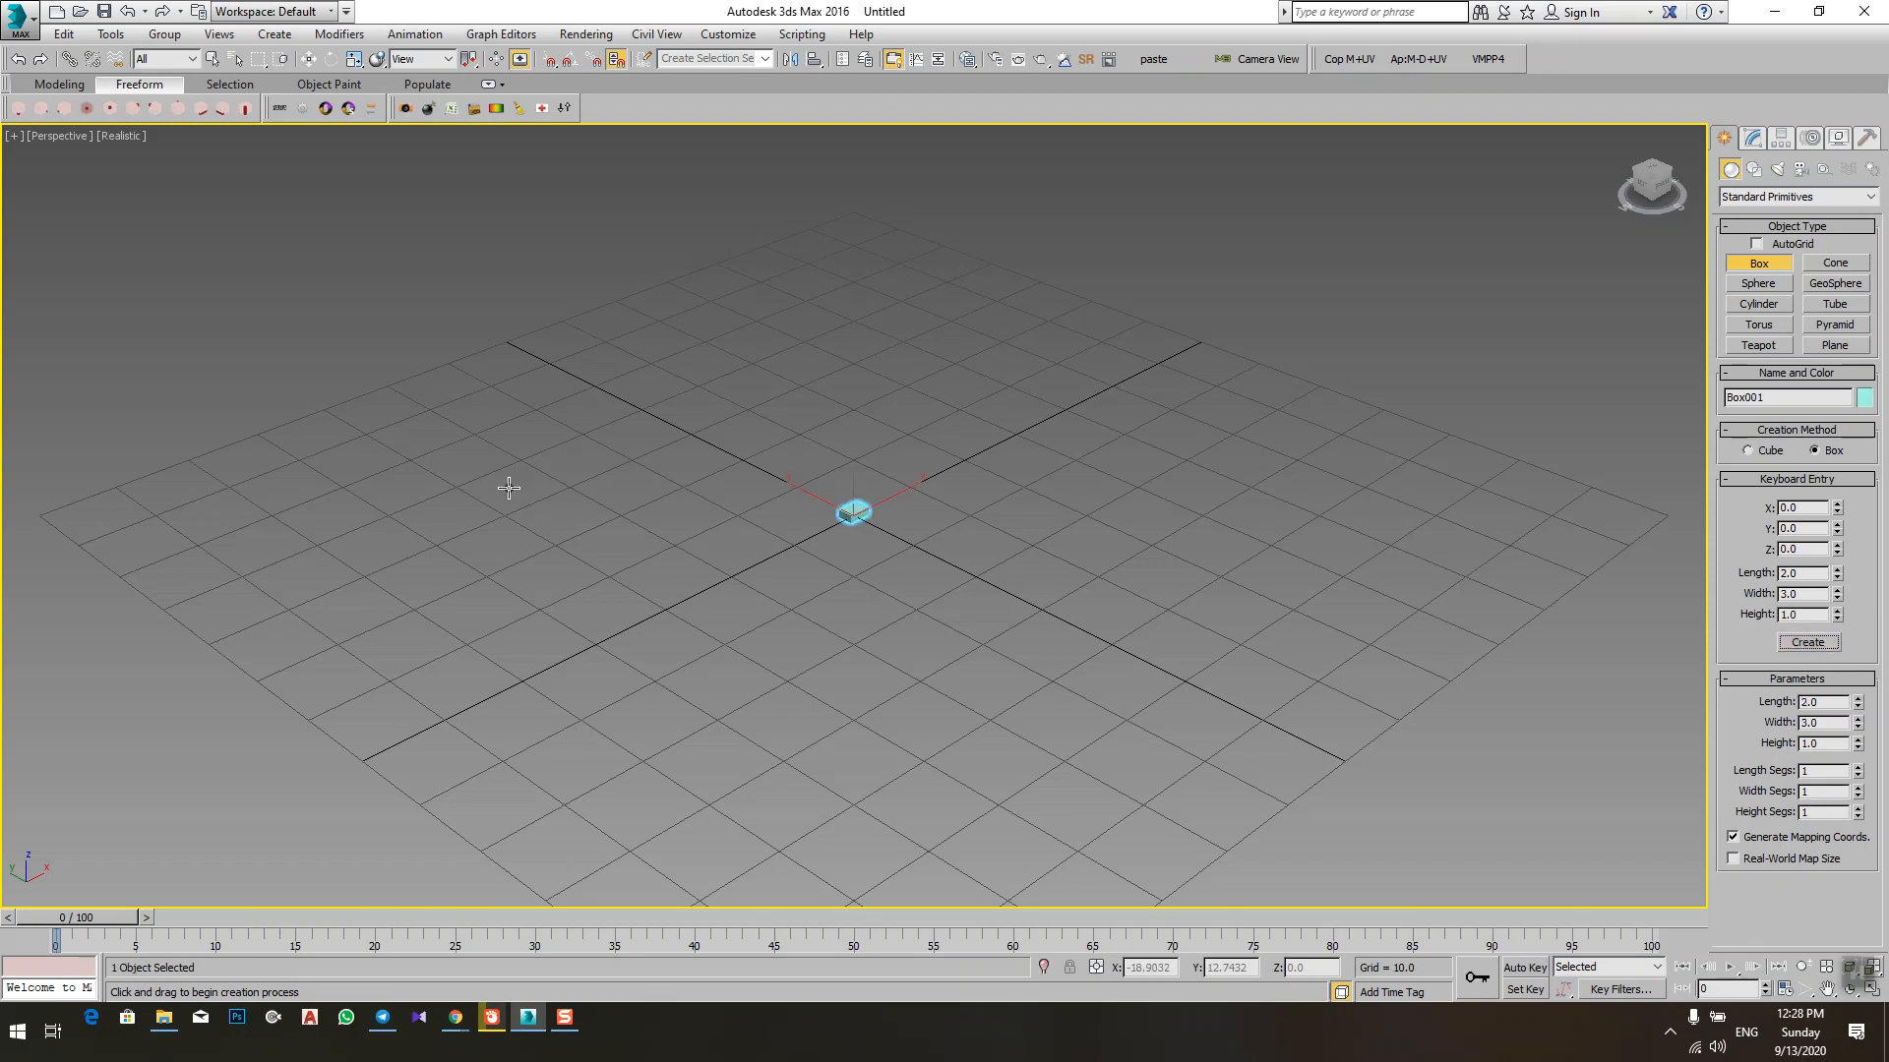
scroll(881, 502, "up", 4)
scroll(1041, 358, "up", 6)
scroll(993, 378, "down", 4)
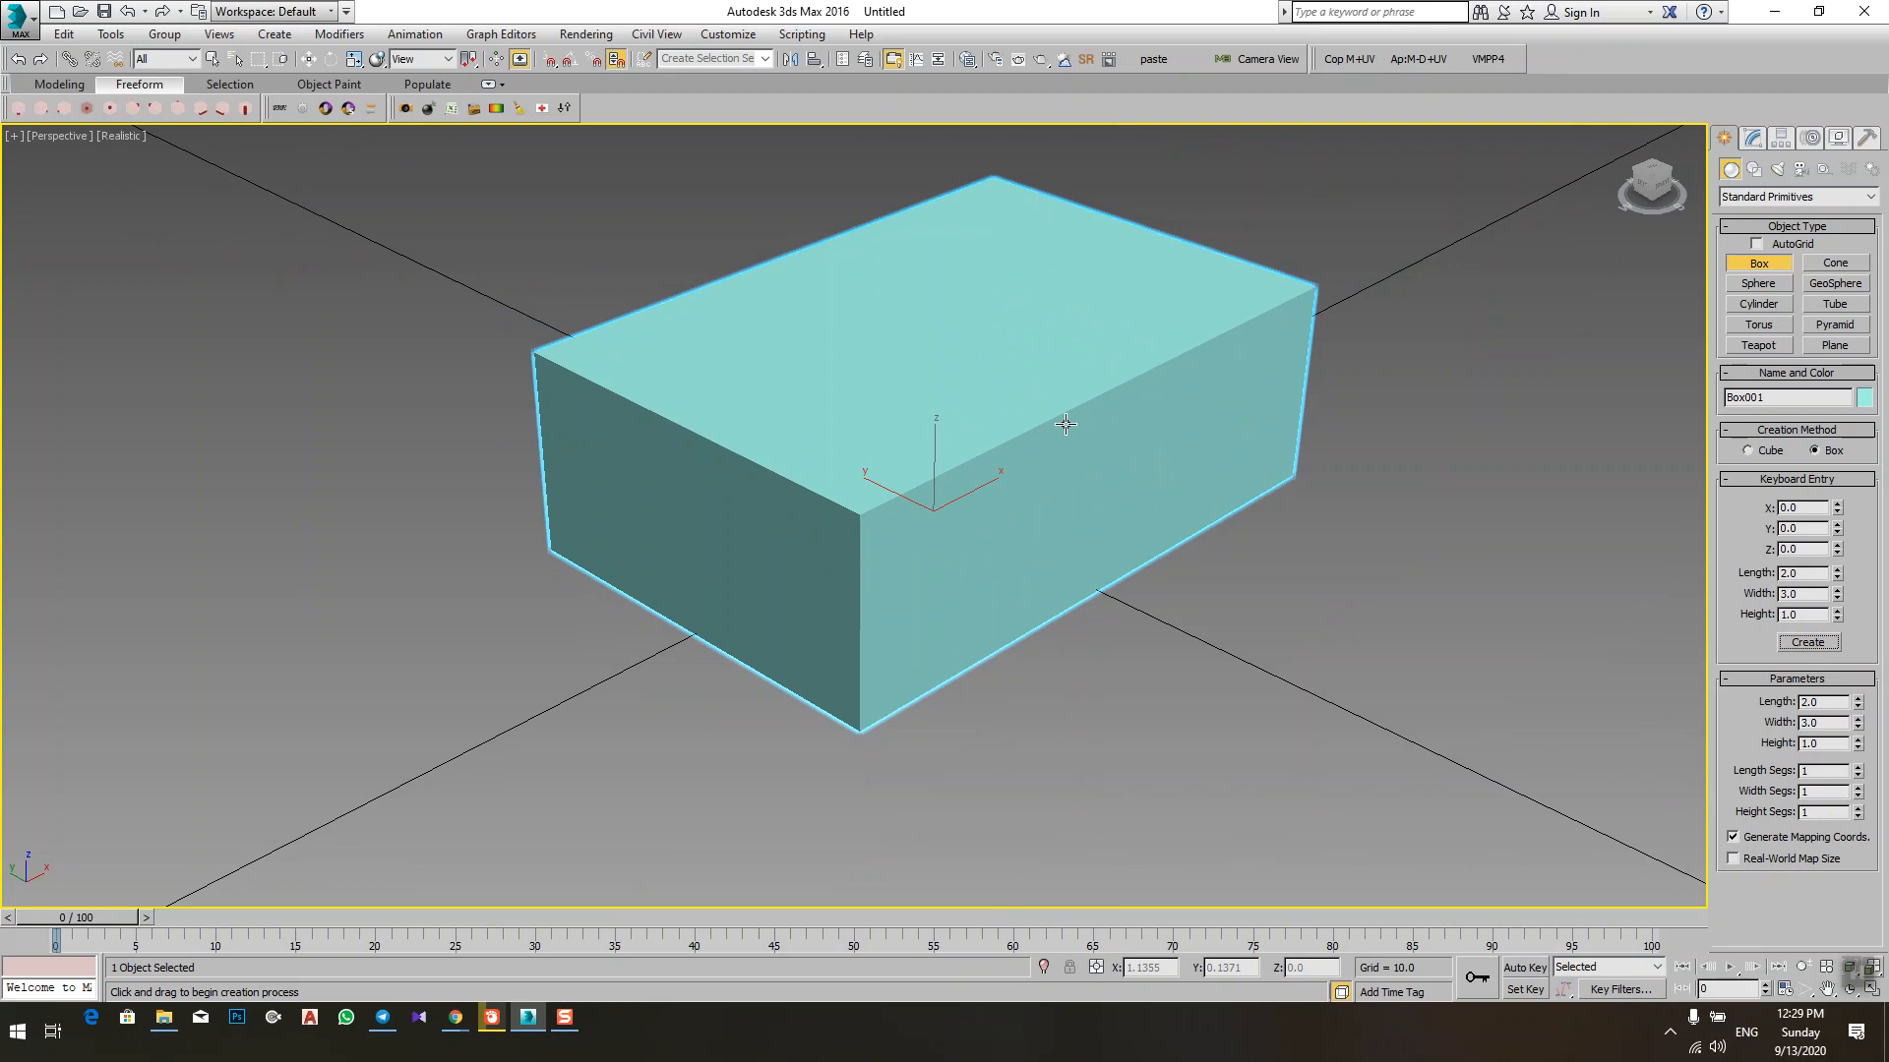
scroll(1065, 424, "down", 4)
right_click(1400, 442)
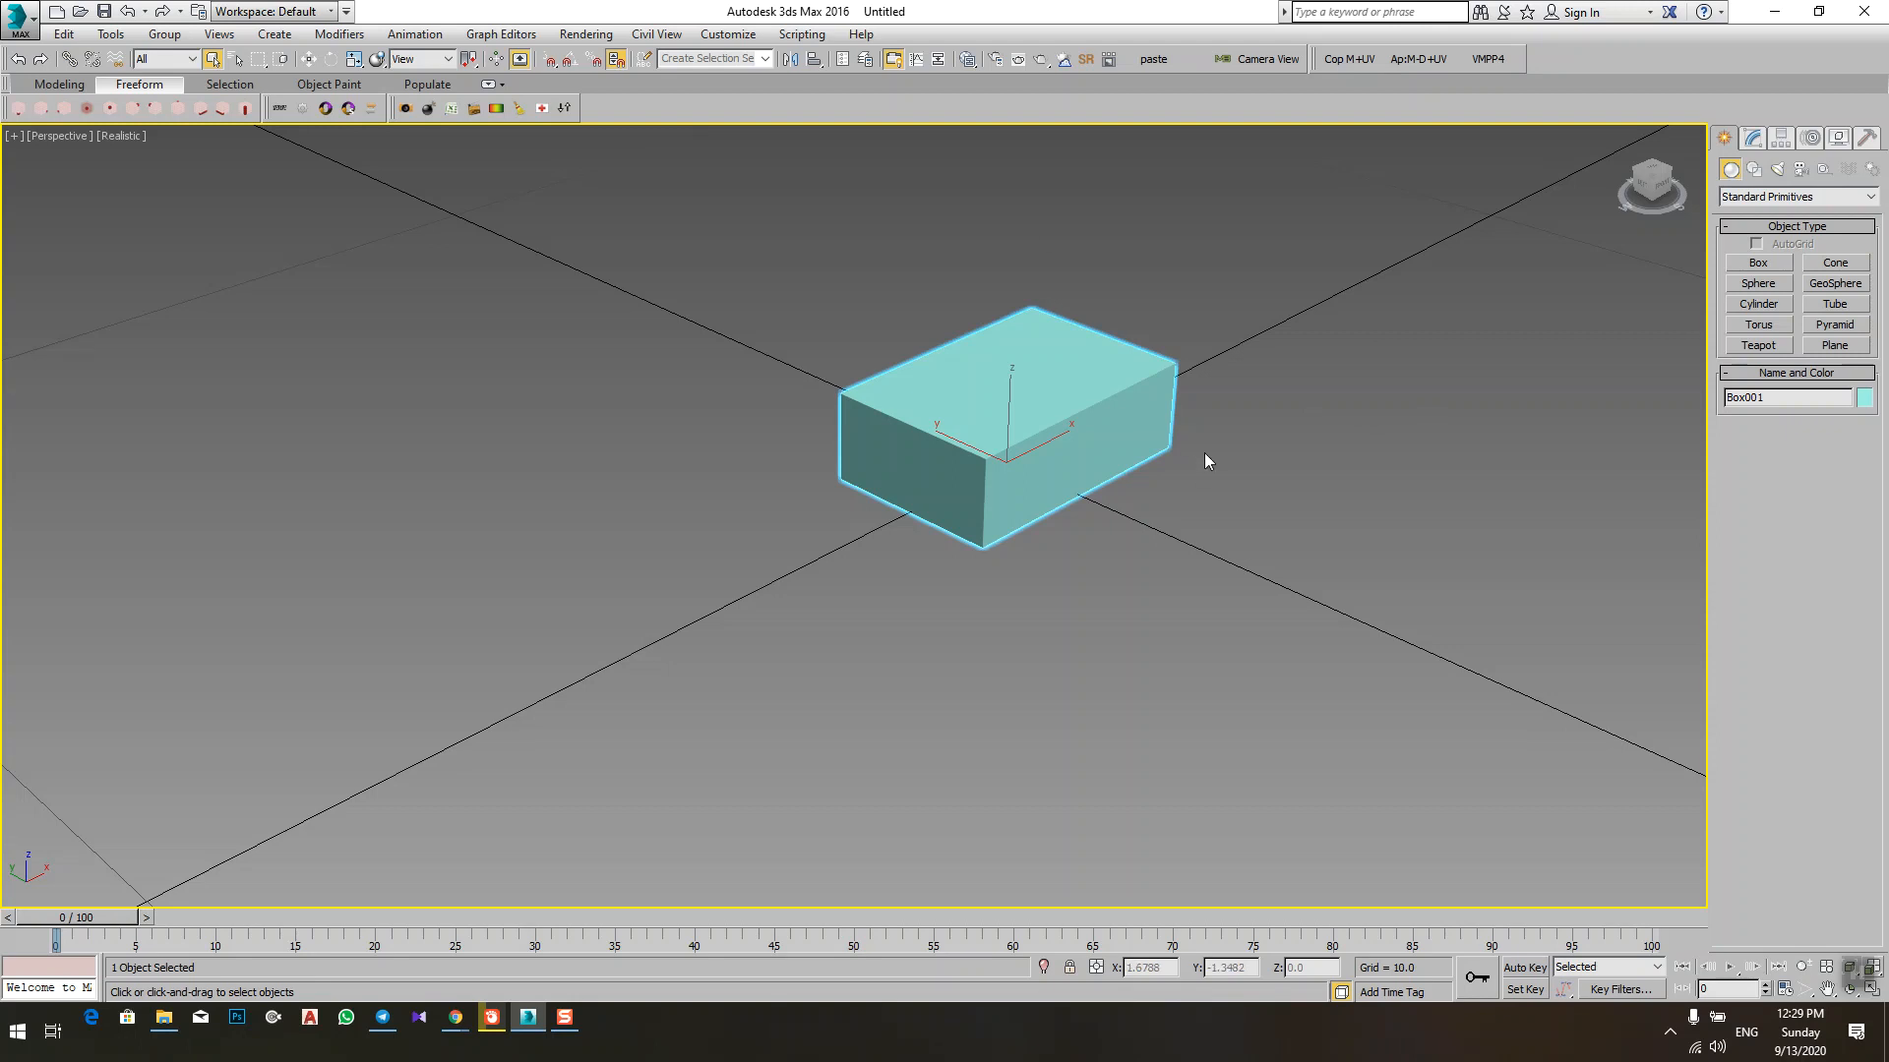
Step: Delete the small box and draw a new one about 59 long, 80 wide and 39 high over the grid
key("Delete")
scroll(1206, 460, "down", 6)
middle_click_drag(1090, 538, 1018, 423)
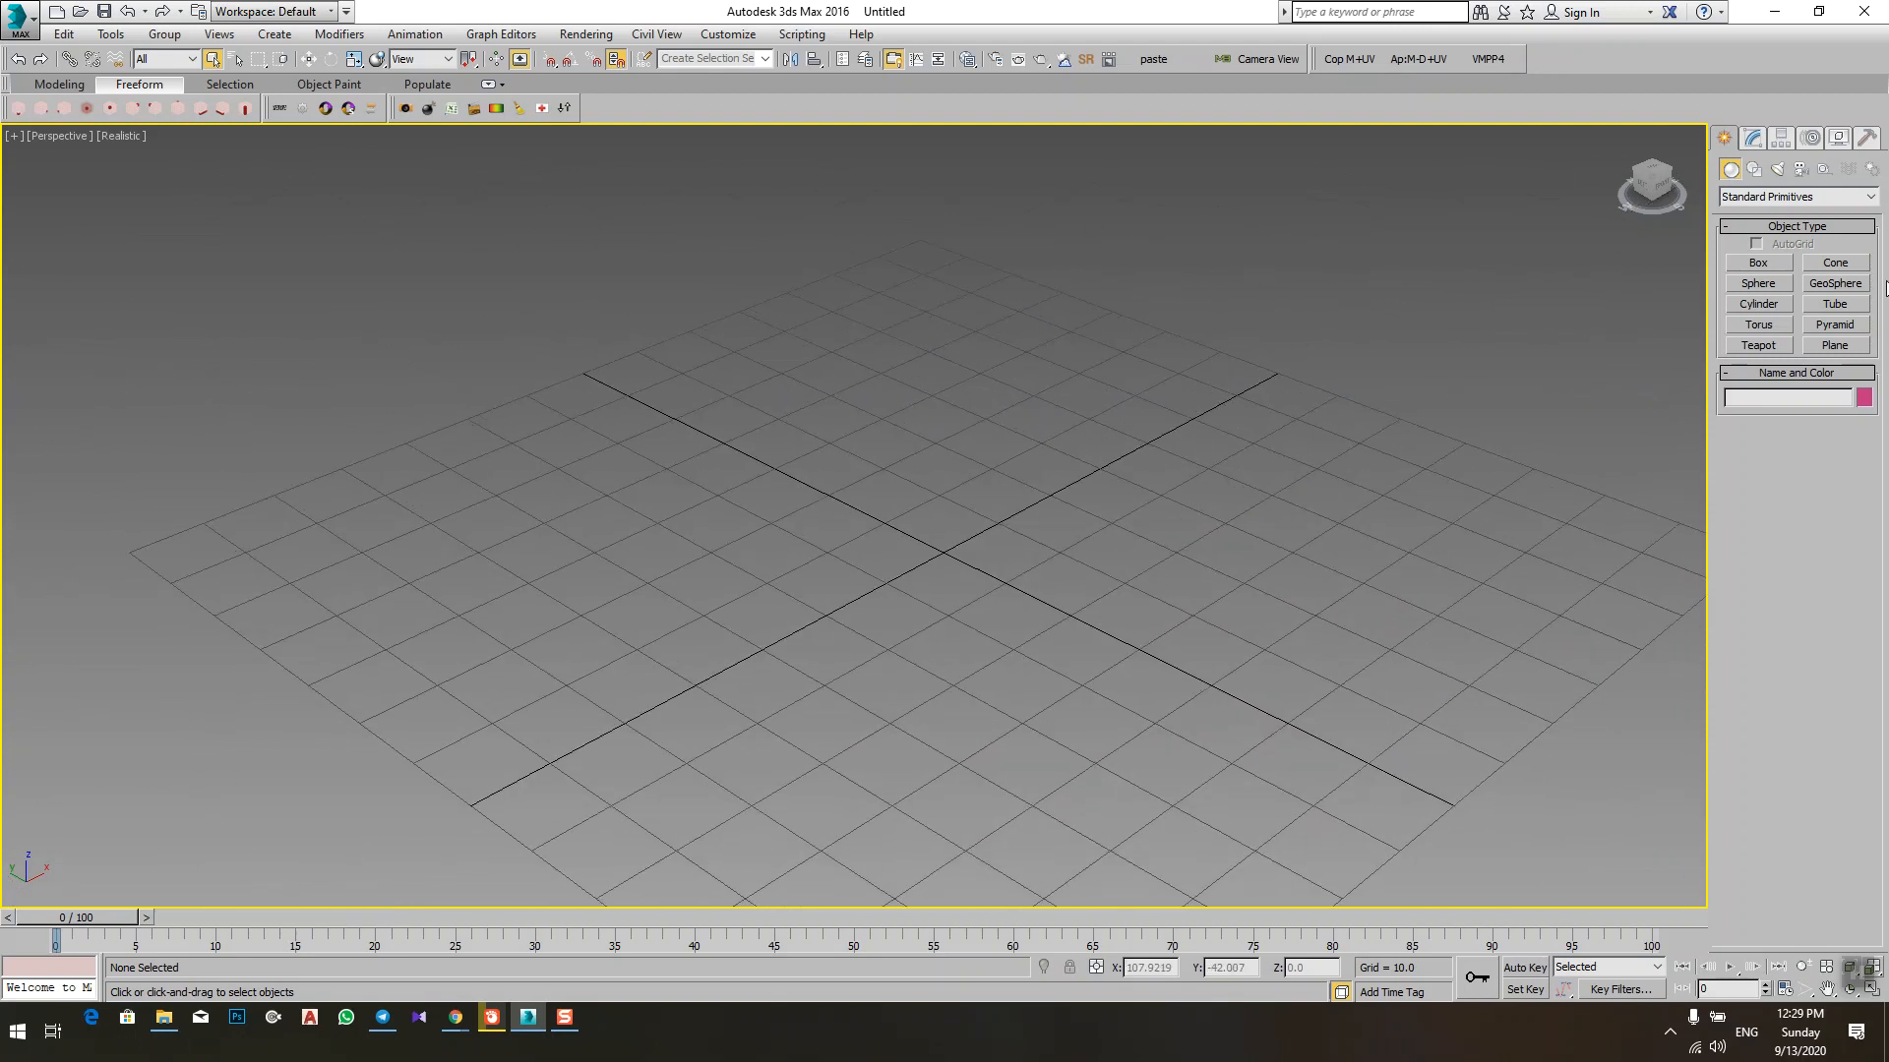
left_click(1749, 261)
mouse_move(909, 422)
left_mouse_down()
mouse_move(962, 423)
mouse_move(809, 879)
left_mouse_up()
left_click(807, 524)
scroll(1151, 706, "down", 3)
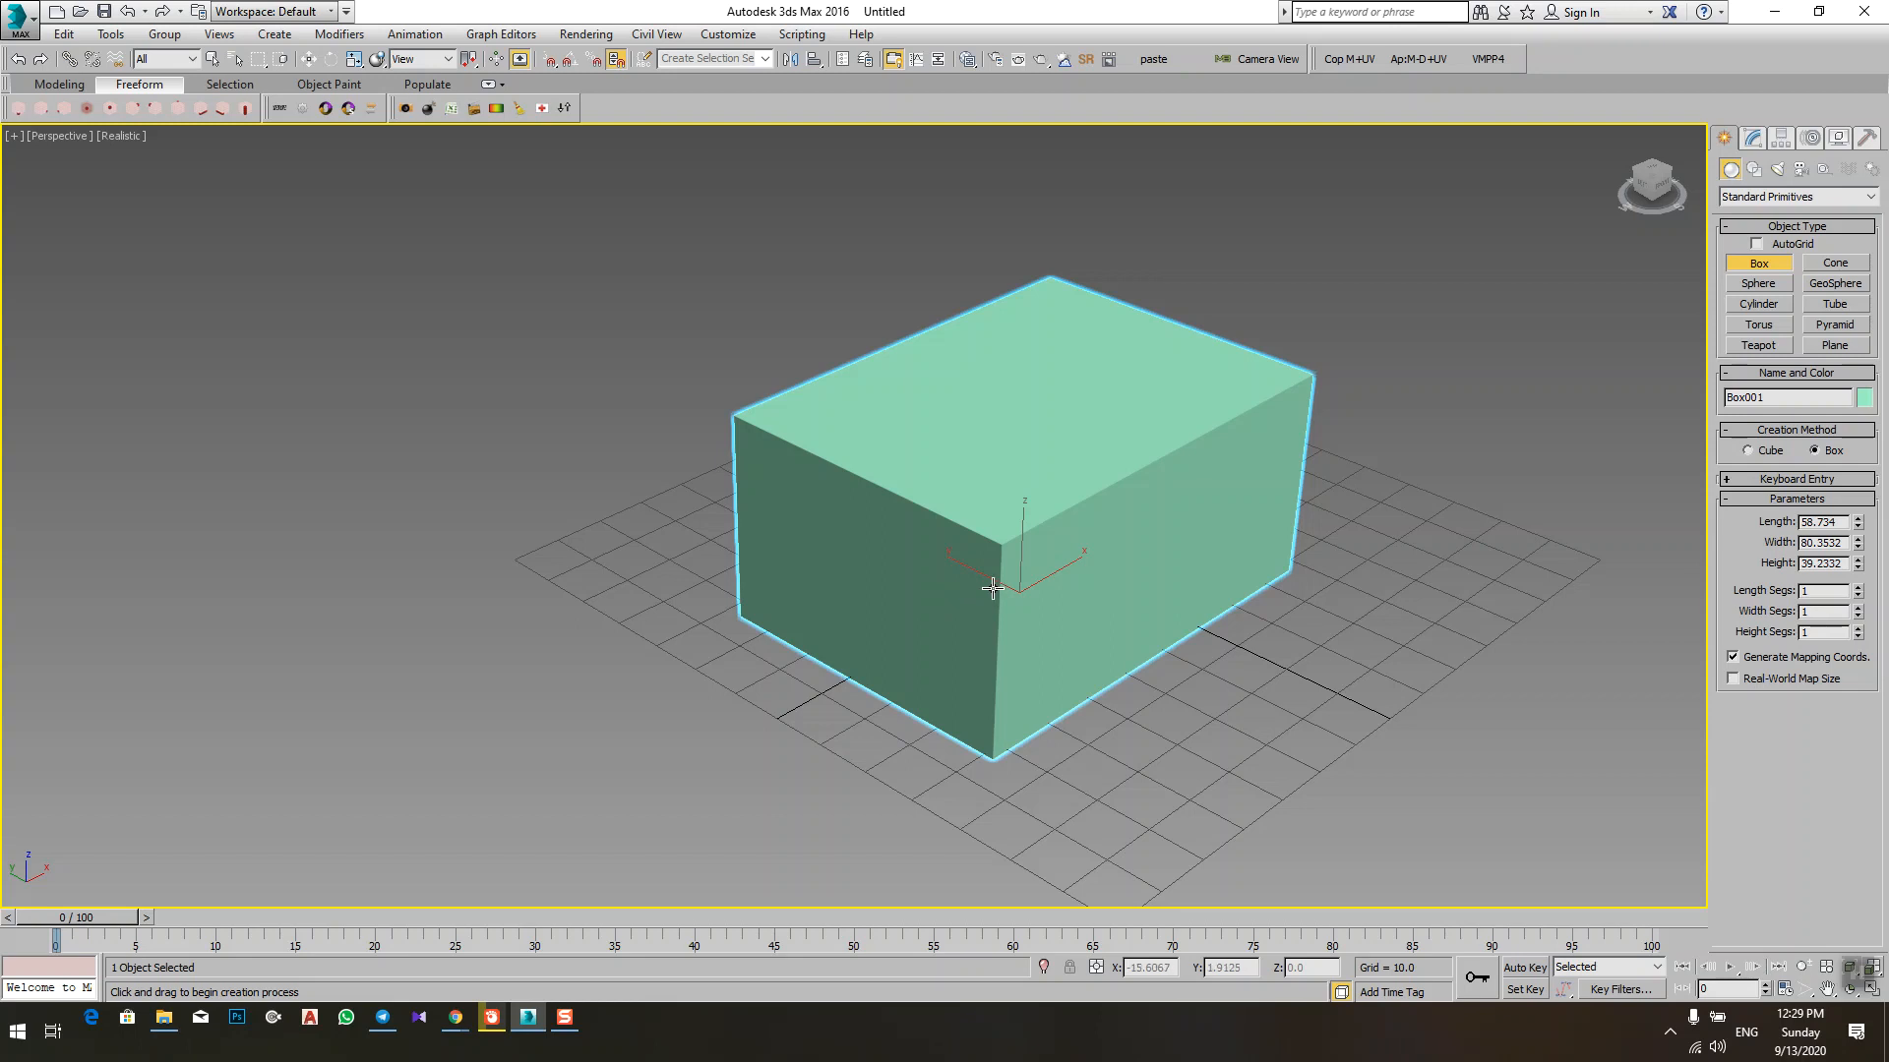
Step: Show edged faces in the viewport and raise the box's Length Segs to 12
middle_click_drag(1053, 672, 1092, 594)
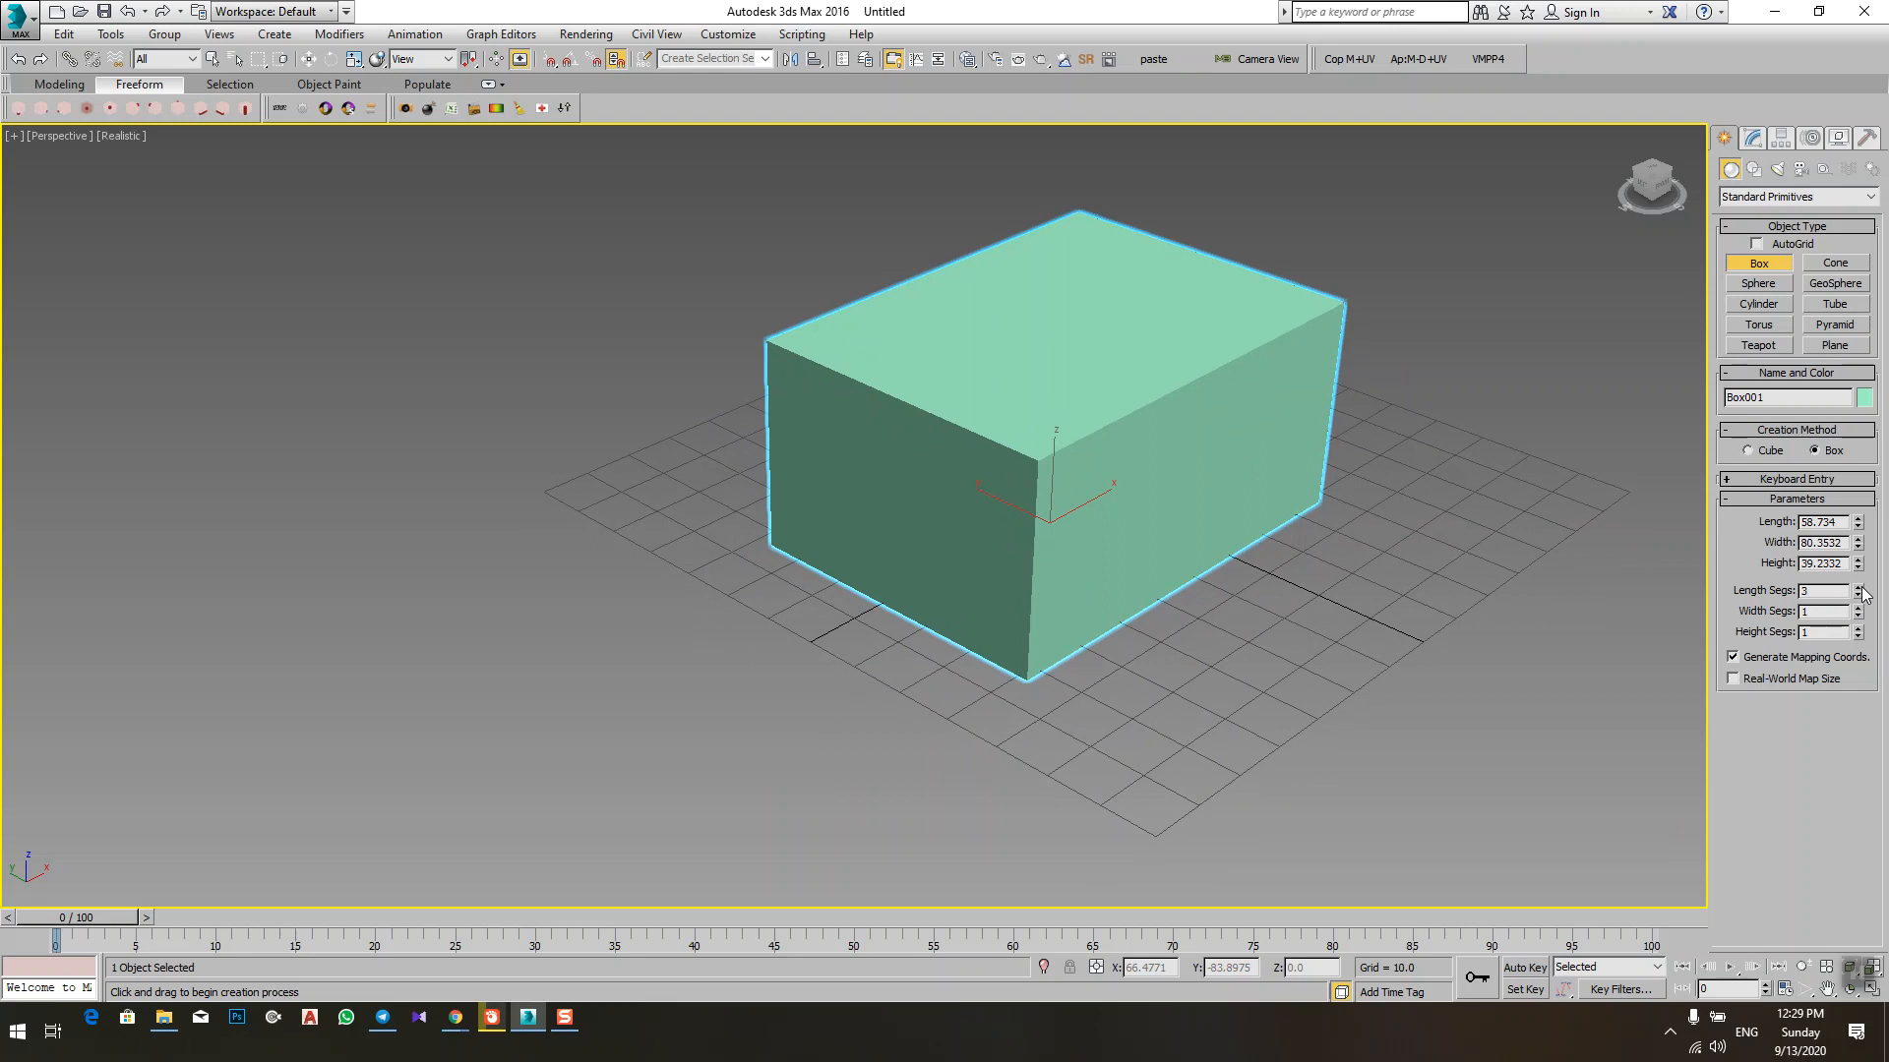
middle_click_drag(1249, 483, 1170, 557)
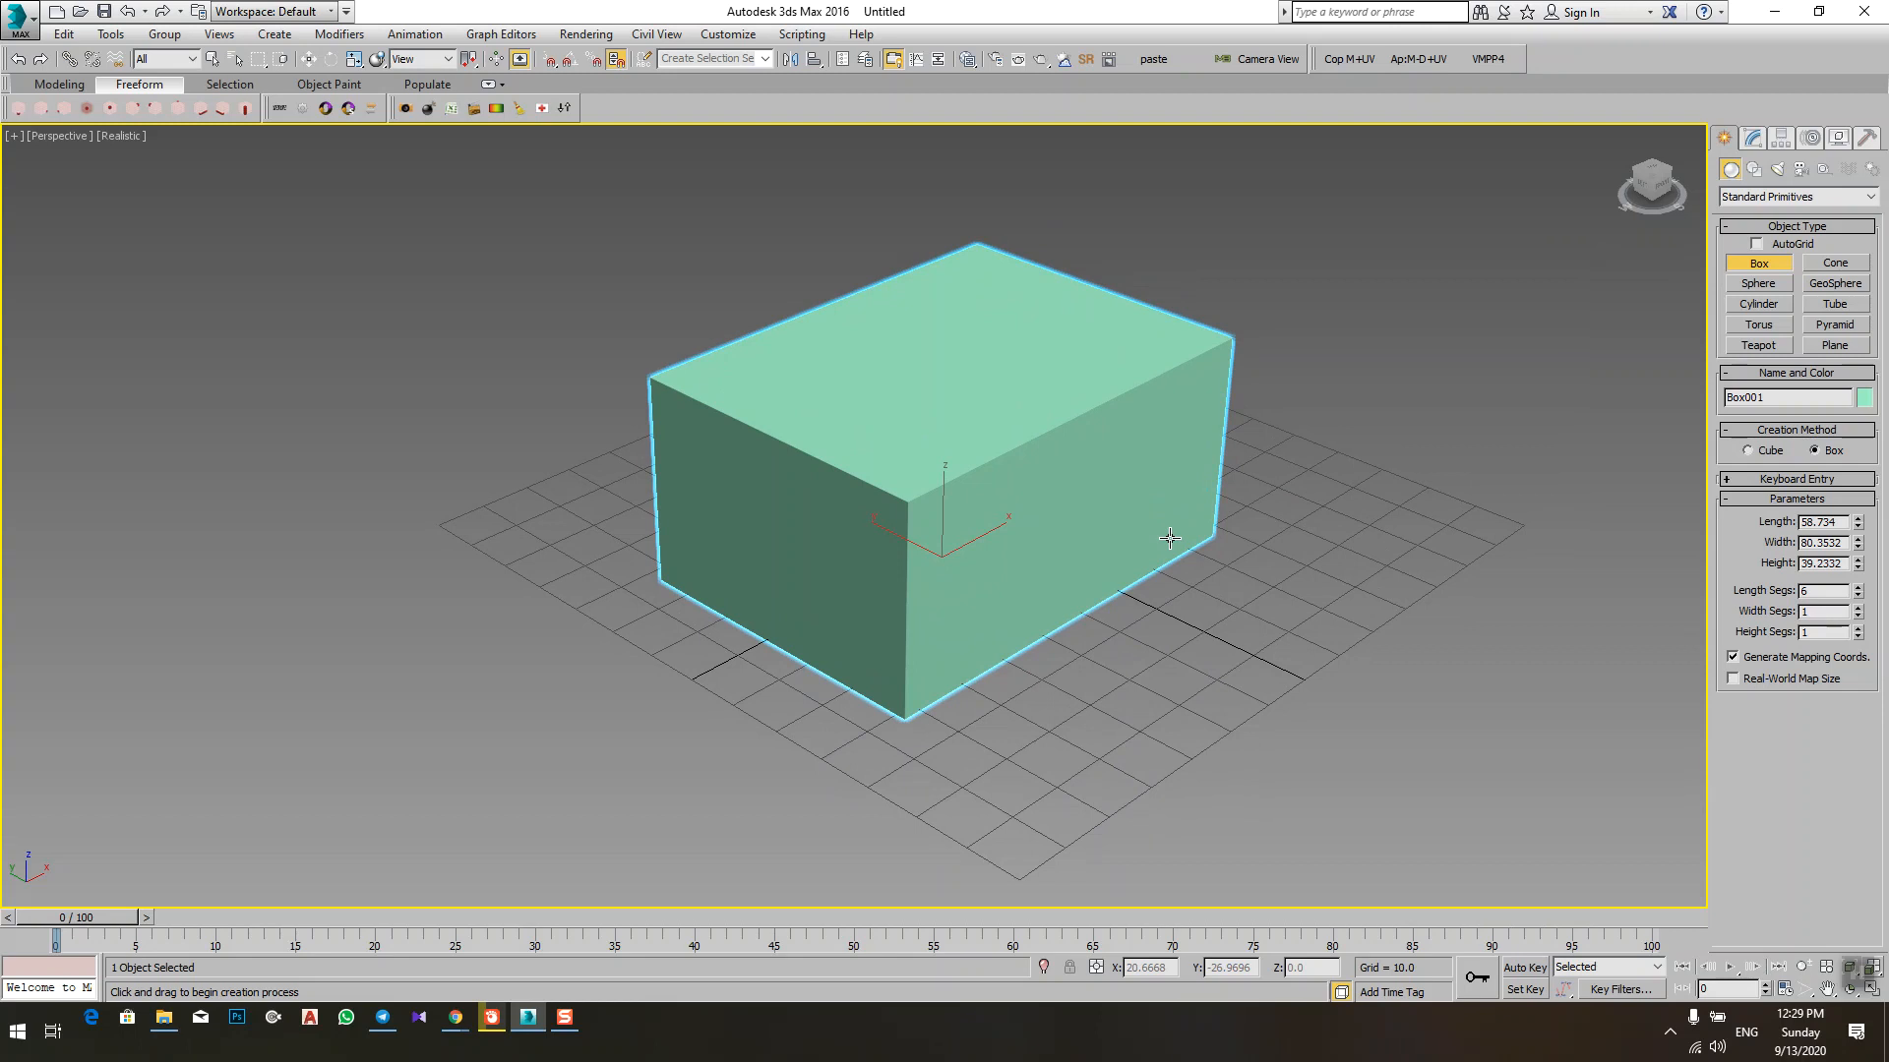
key("F4")
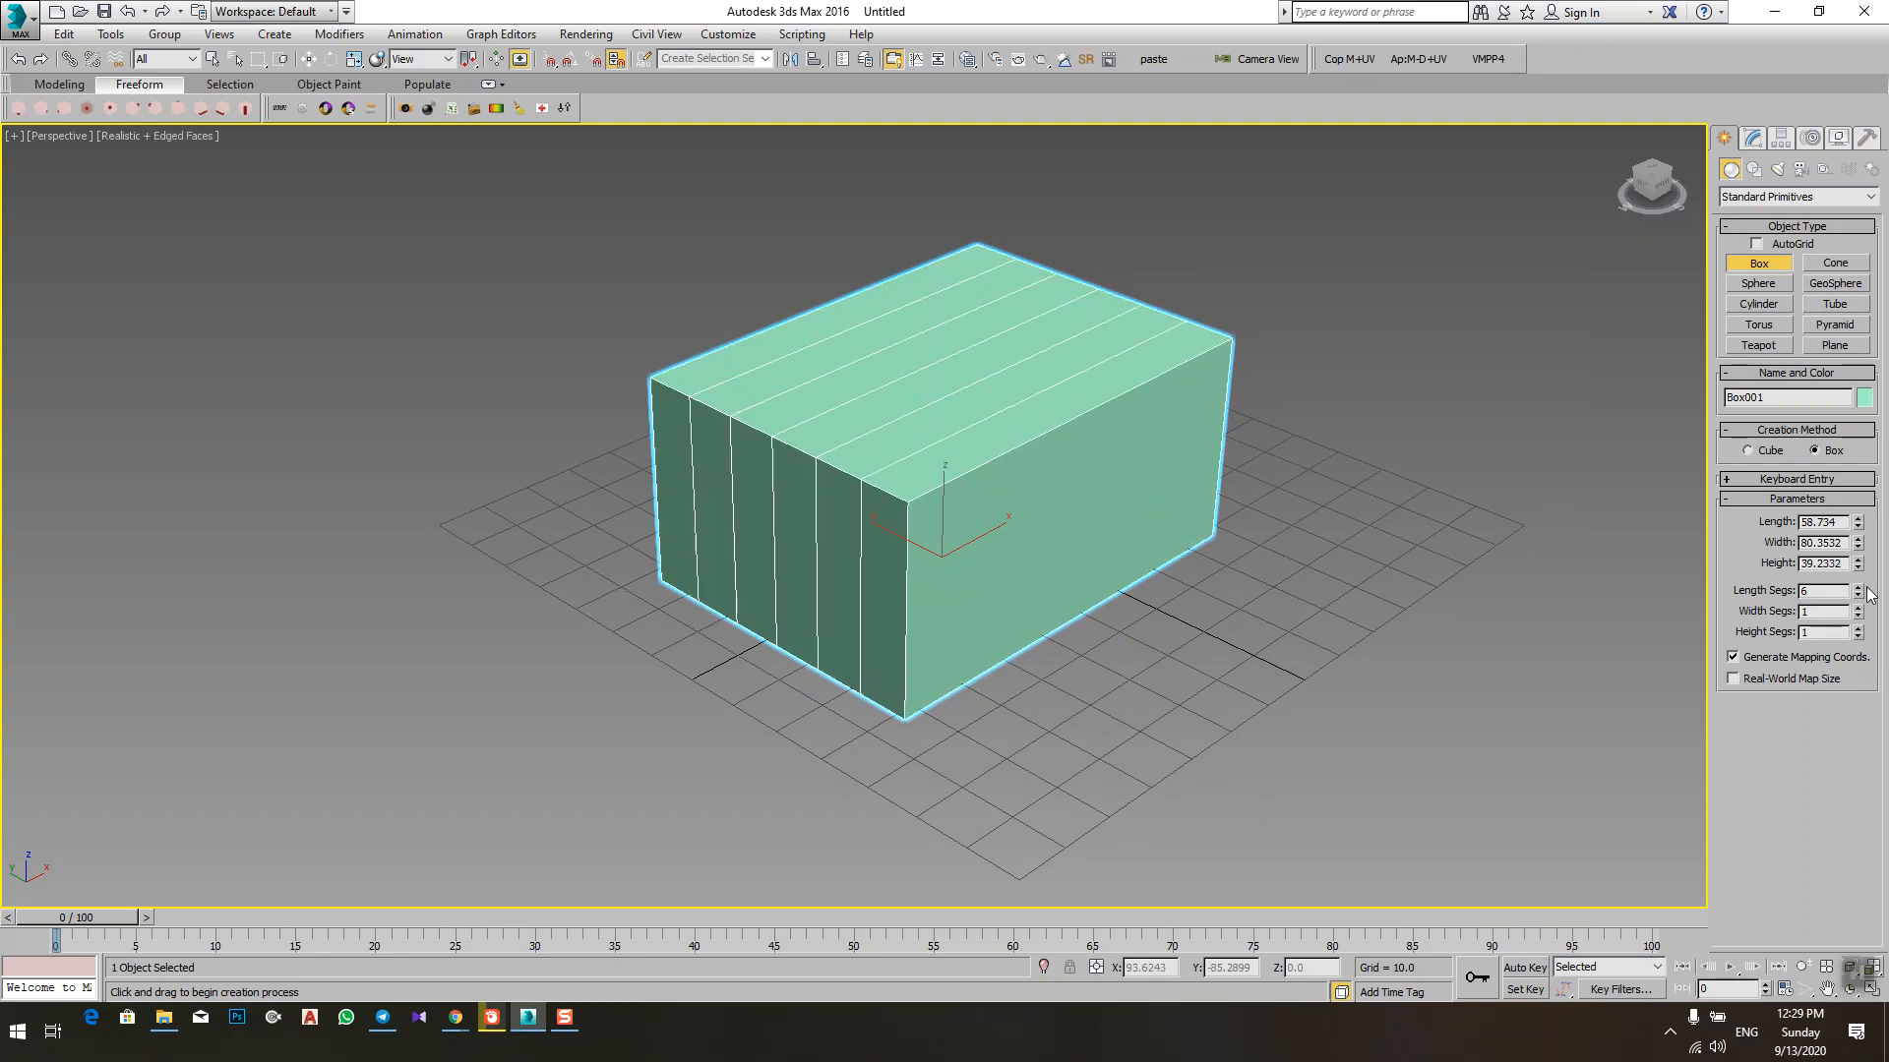
left_click_drag(1856, 591, 1856, 592)
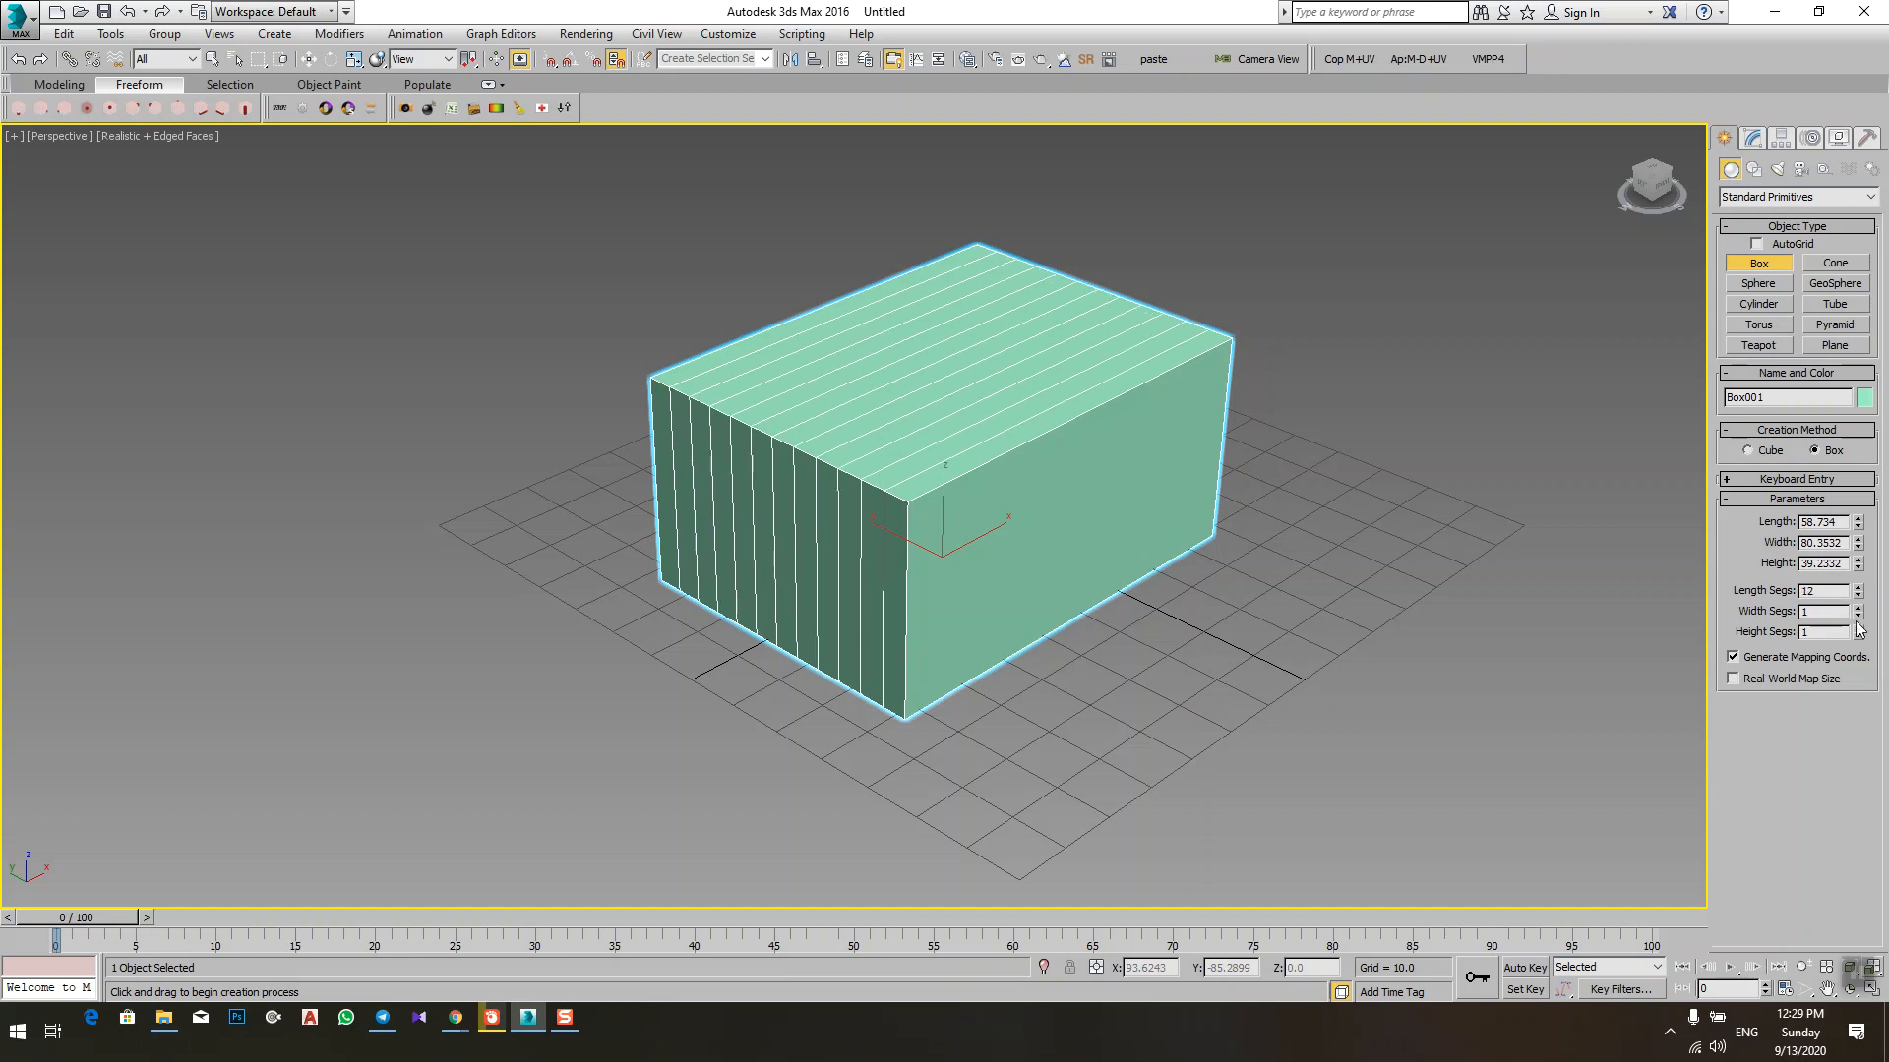
Step: Set the box's Width Segs to 10 and Height Segs to 9
left_click(1858, 607)
left_click_drag(1858, 608, 1858, 629)
left_click(1858, 628)
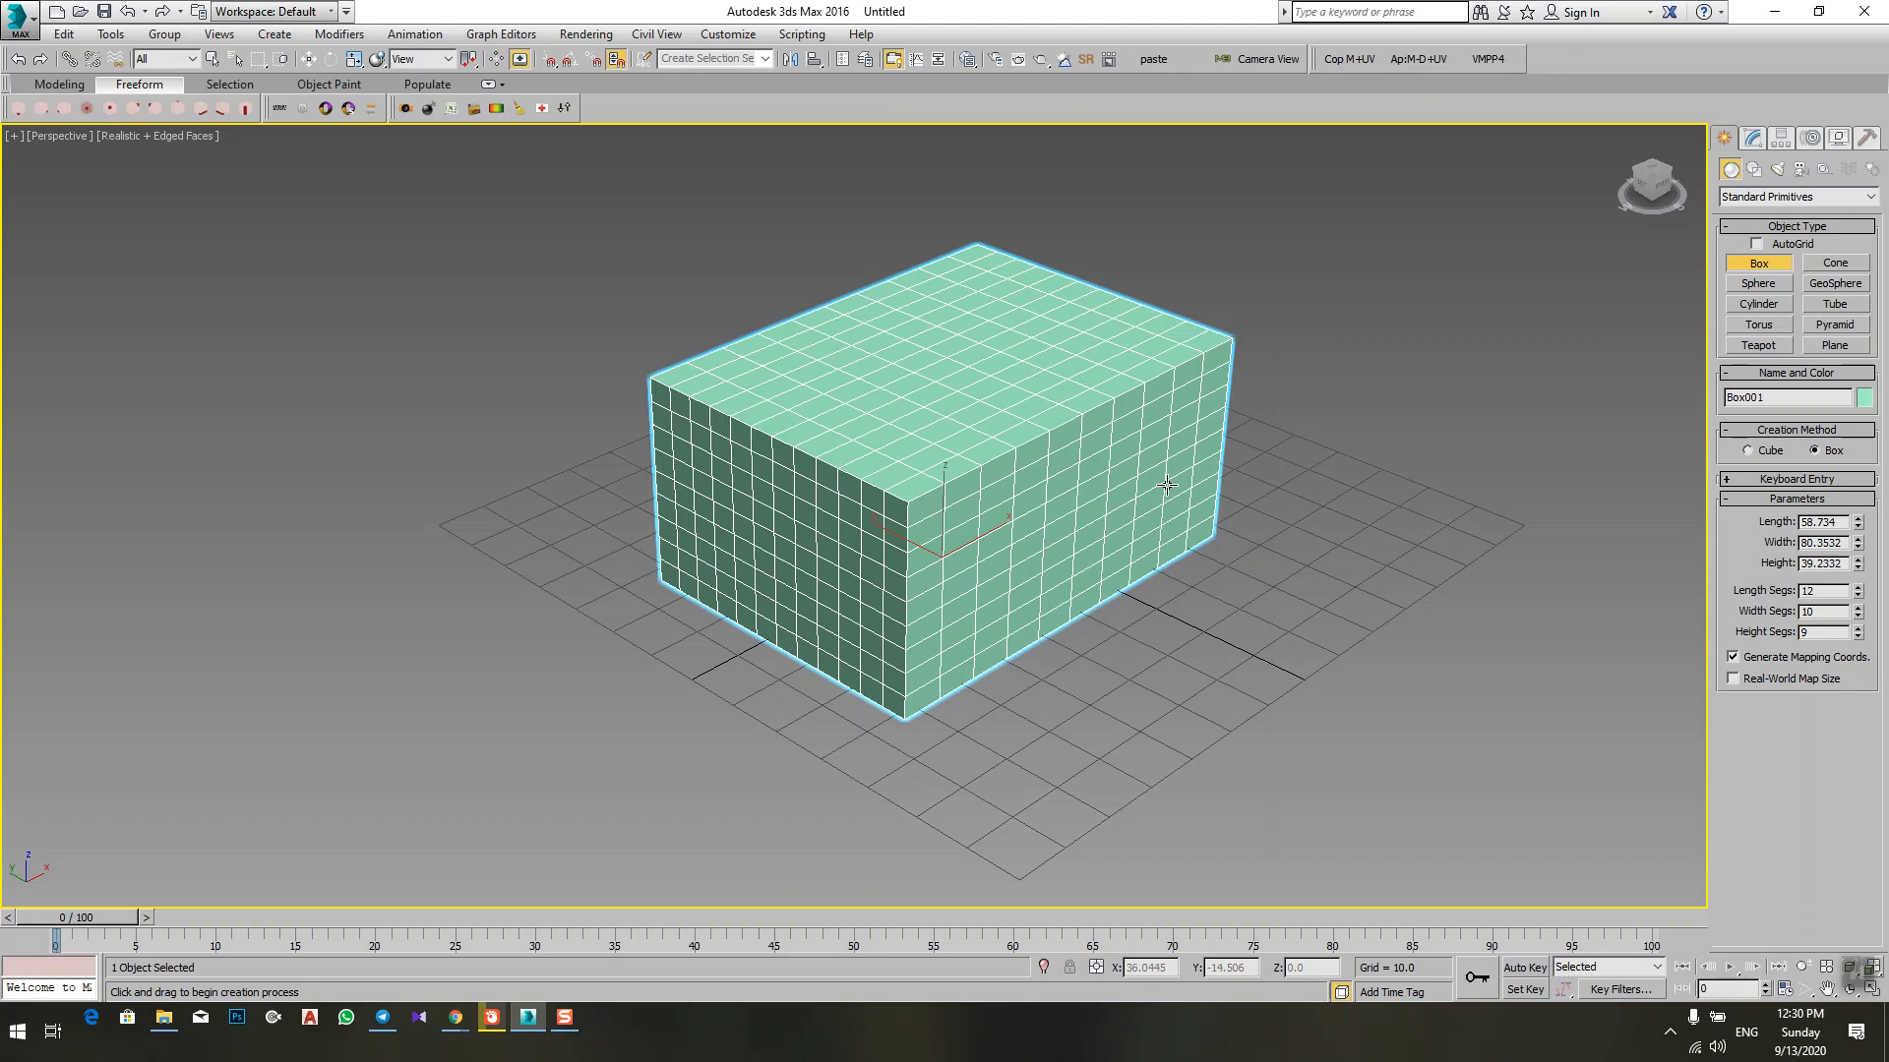
middle_click_drag(1167, 485, 1129, 512)
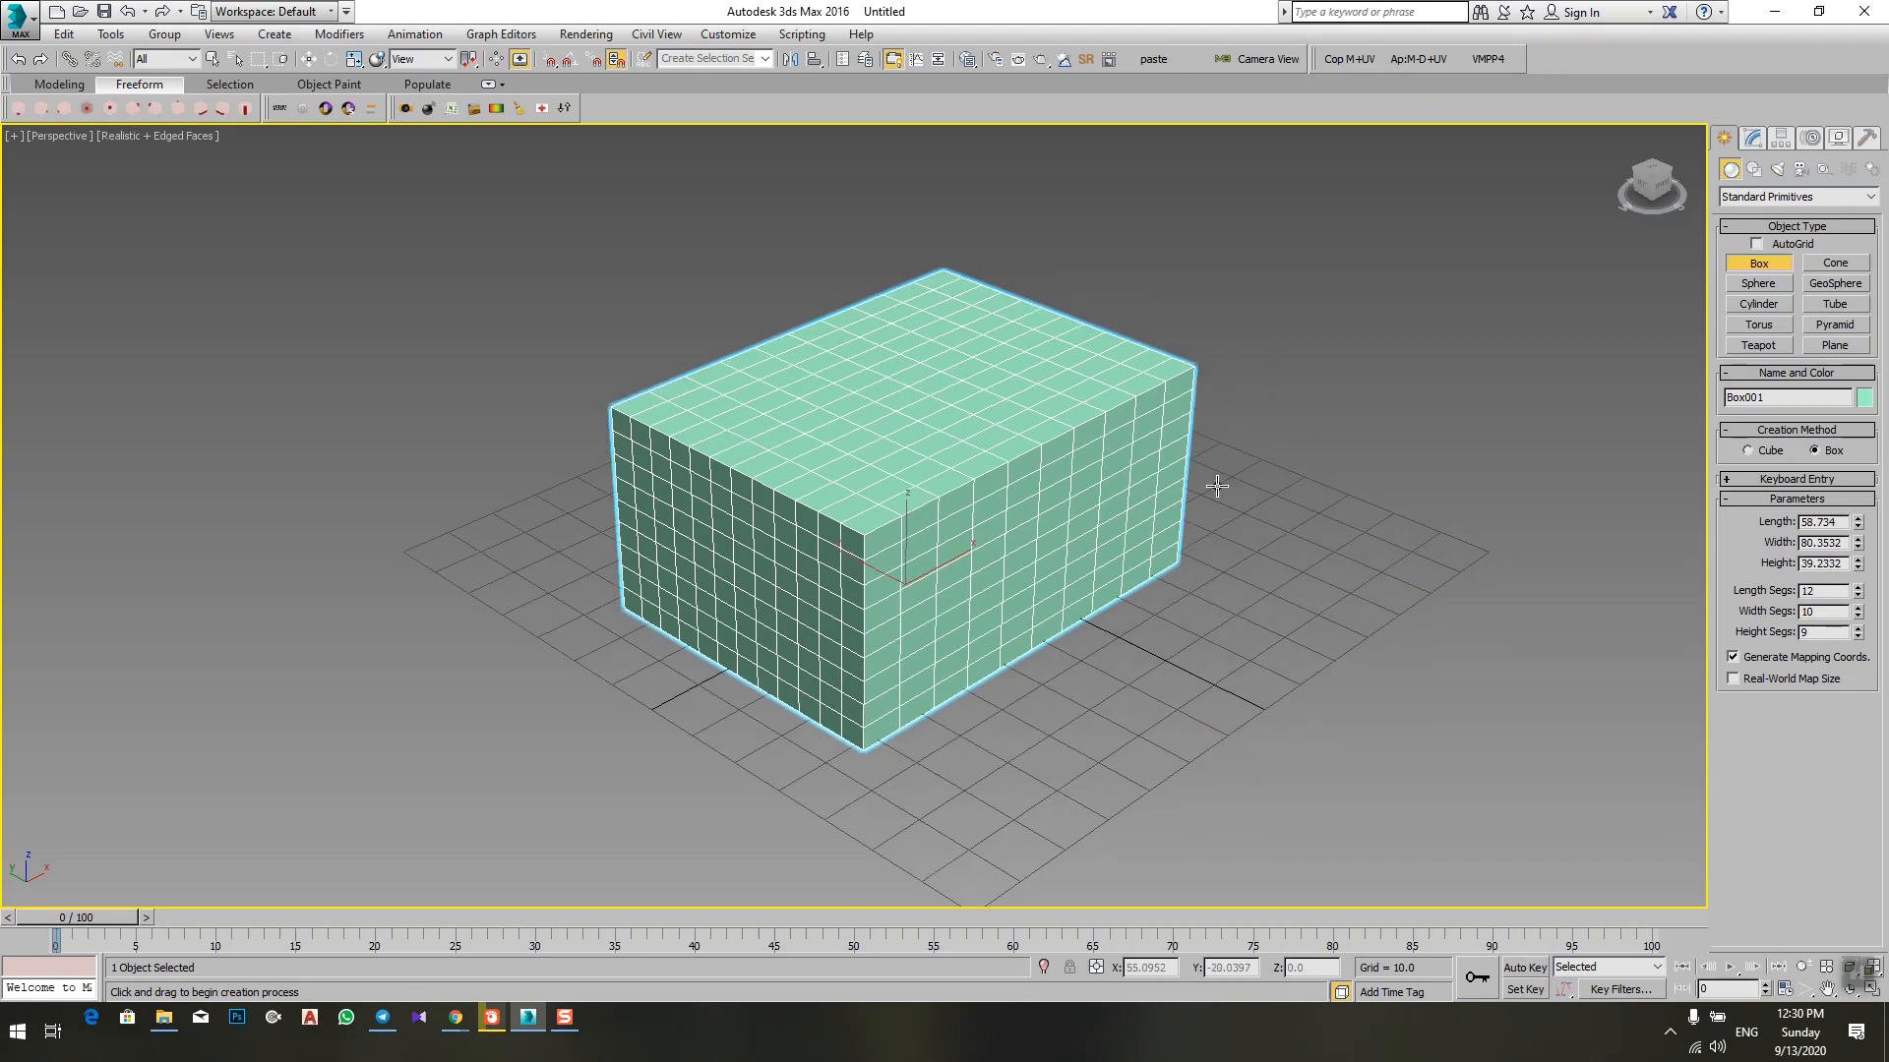
middle_click_drag(1277, 550, 1255, 541)
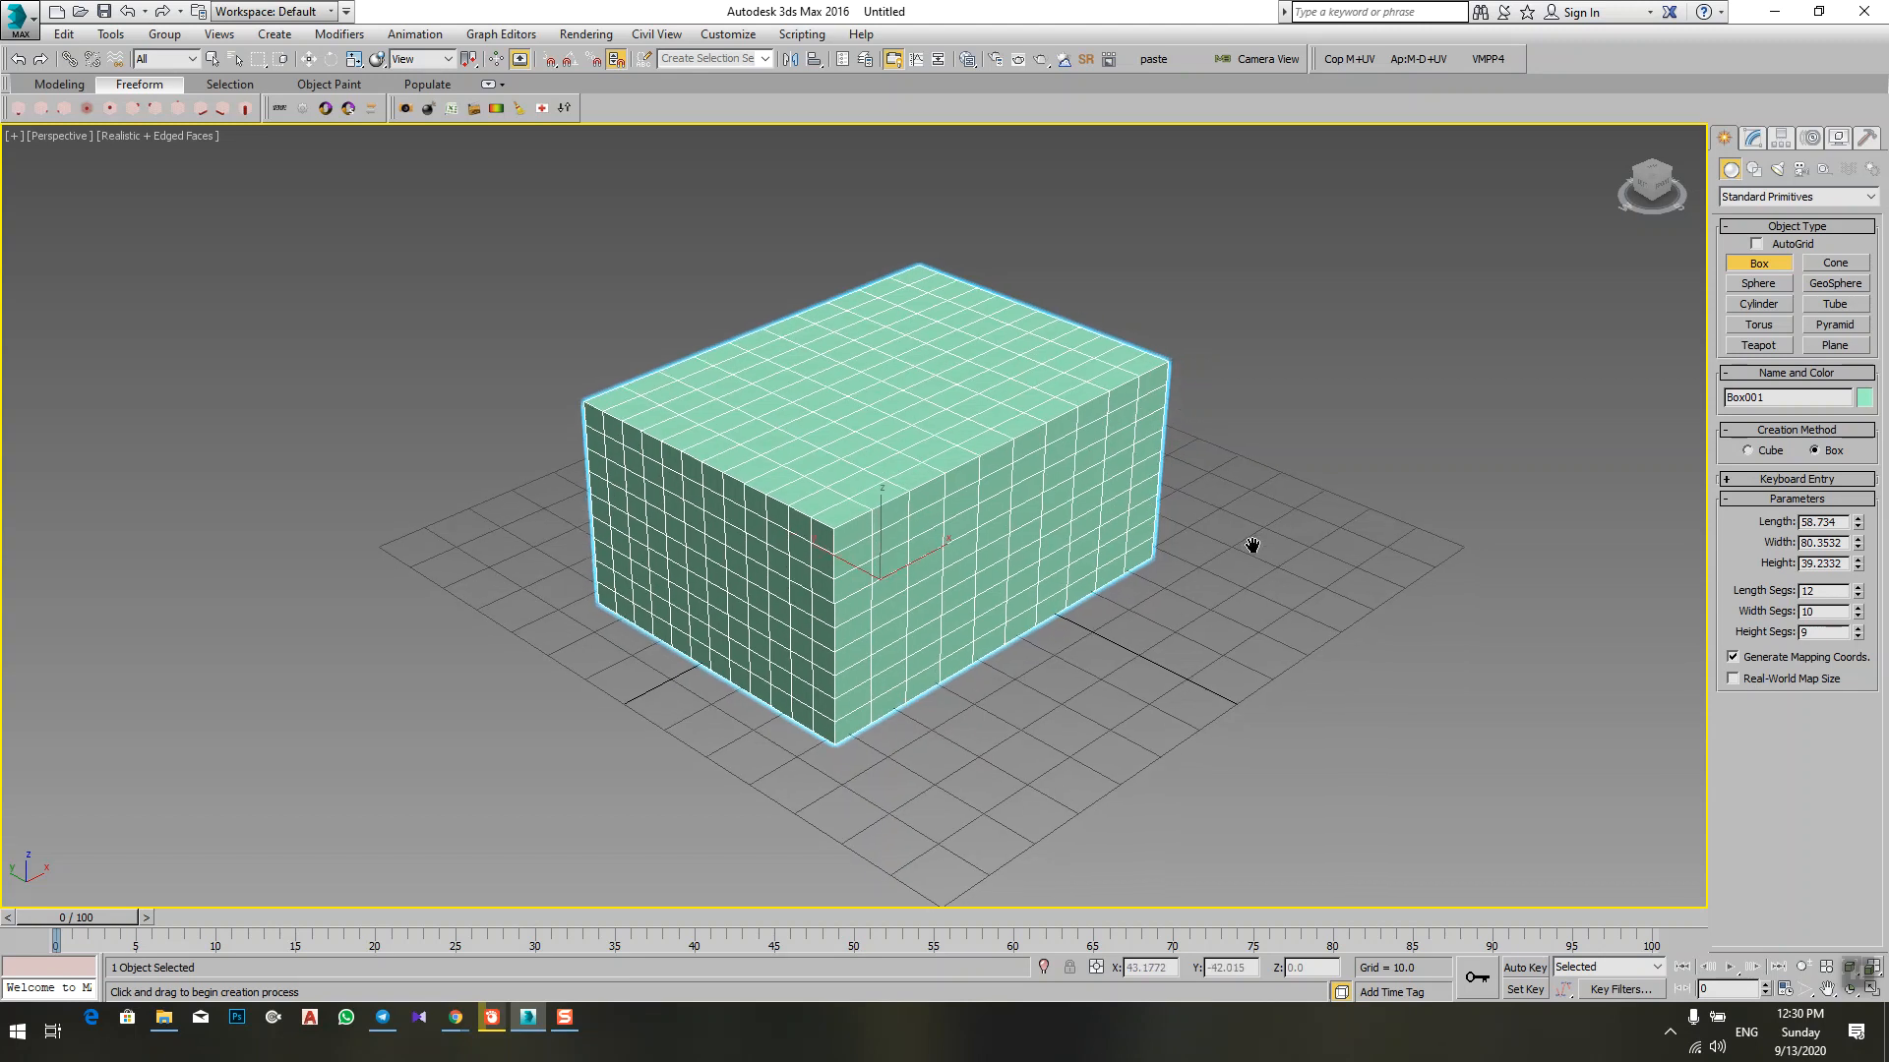
Step: Reset the box's length, width and height segments to 1
right_click(1858, 592)
right_click(1858, 612)
right_click(1858, 633)
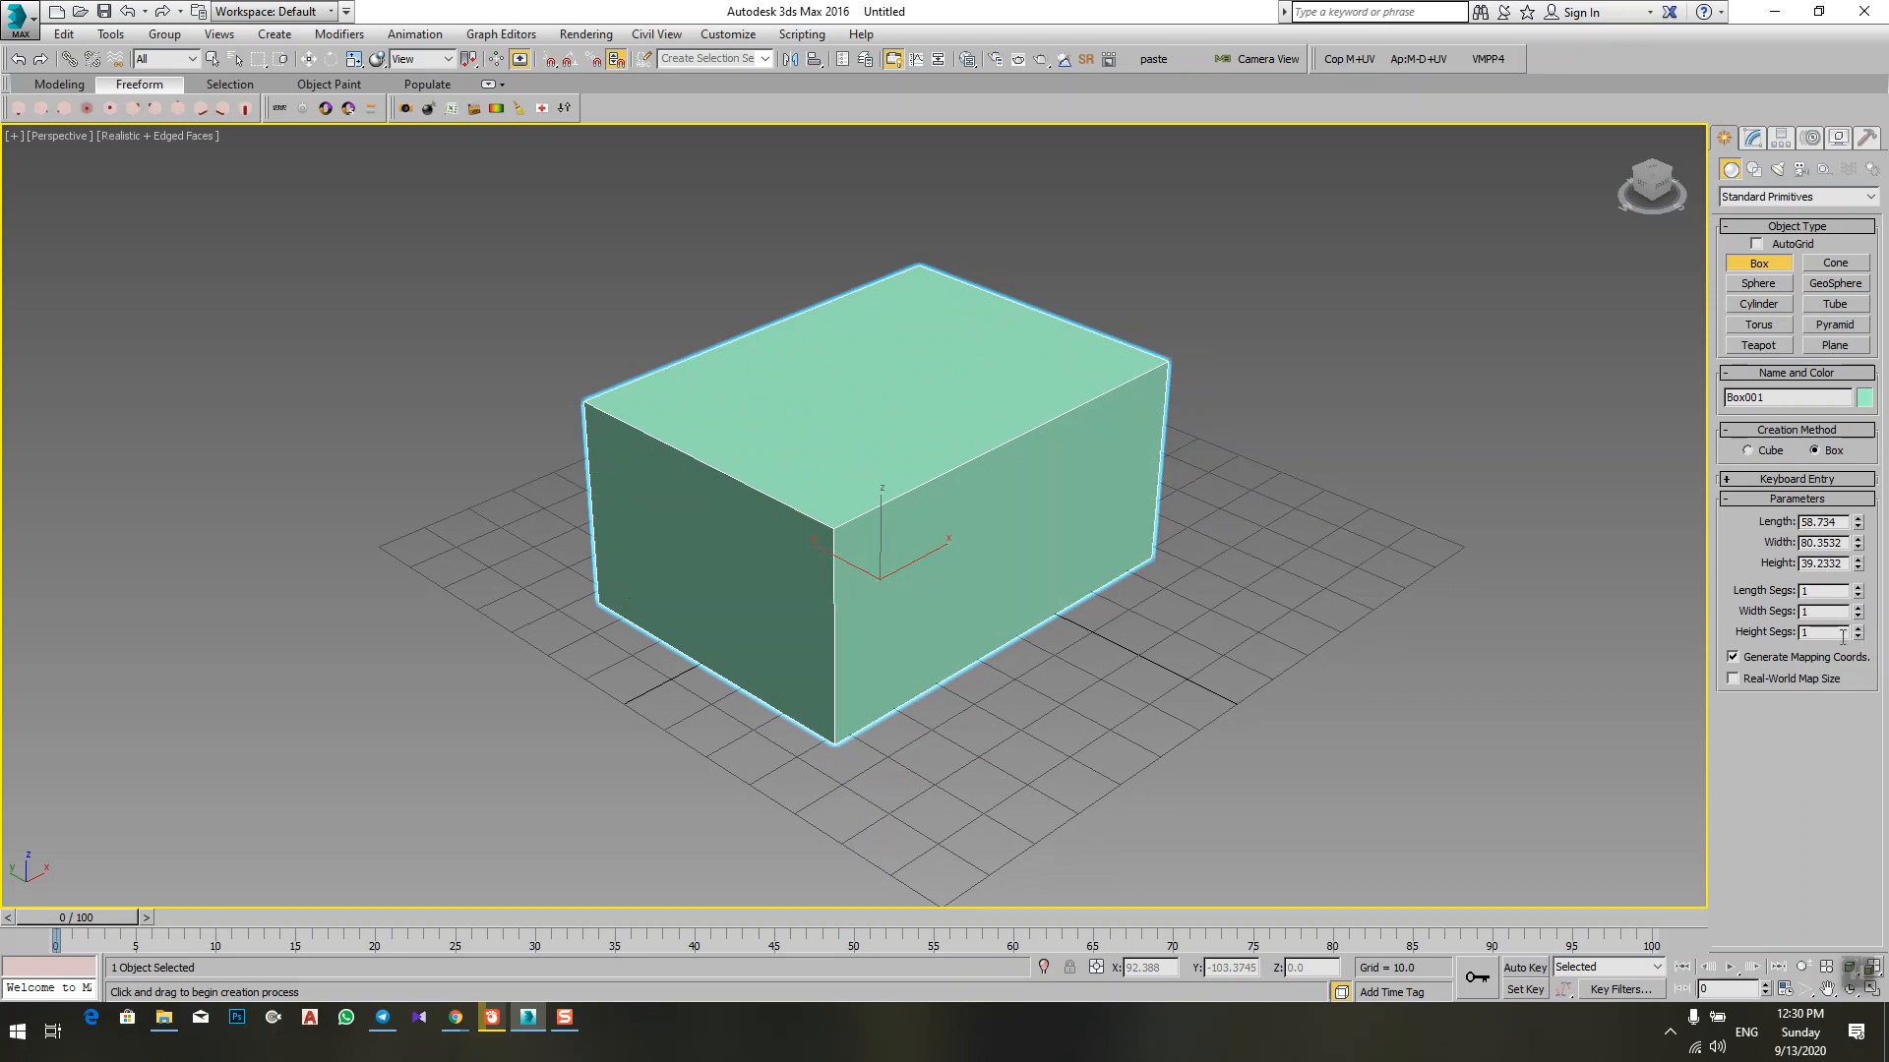
middle_click_drag(795, 621, 792, 601)
scroll(792, 601, "down", 3)
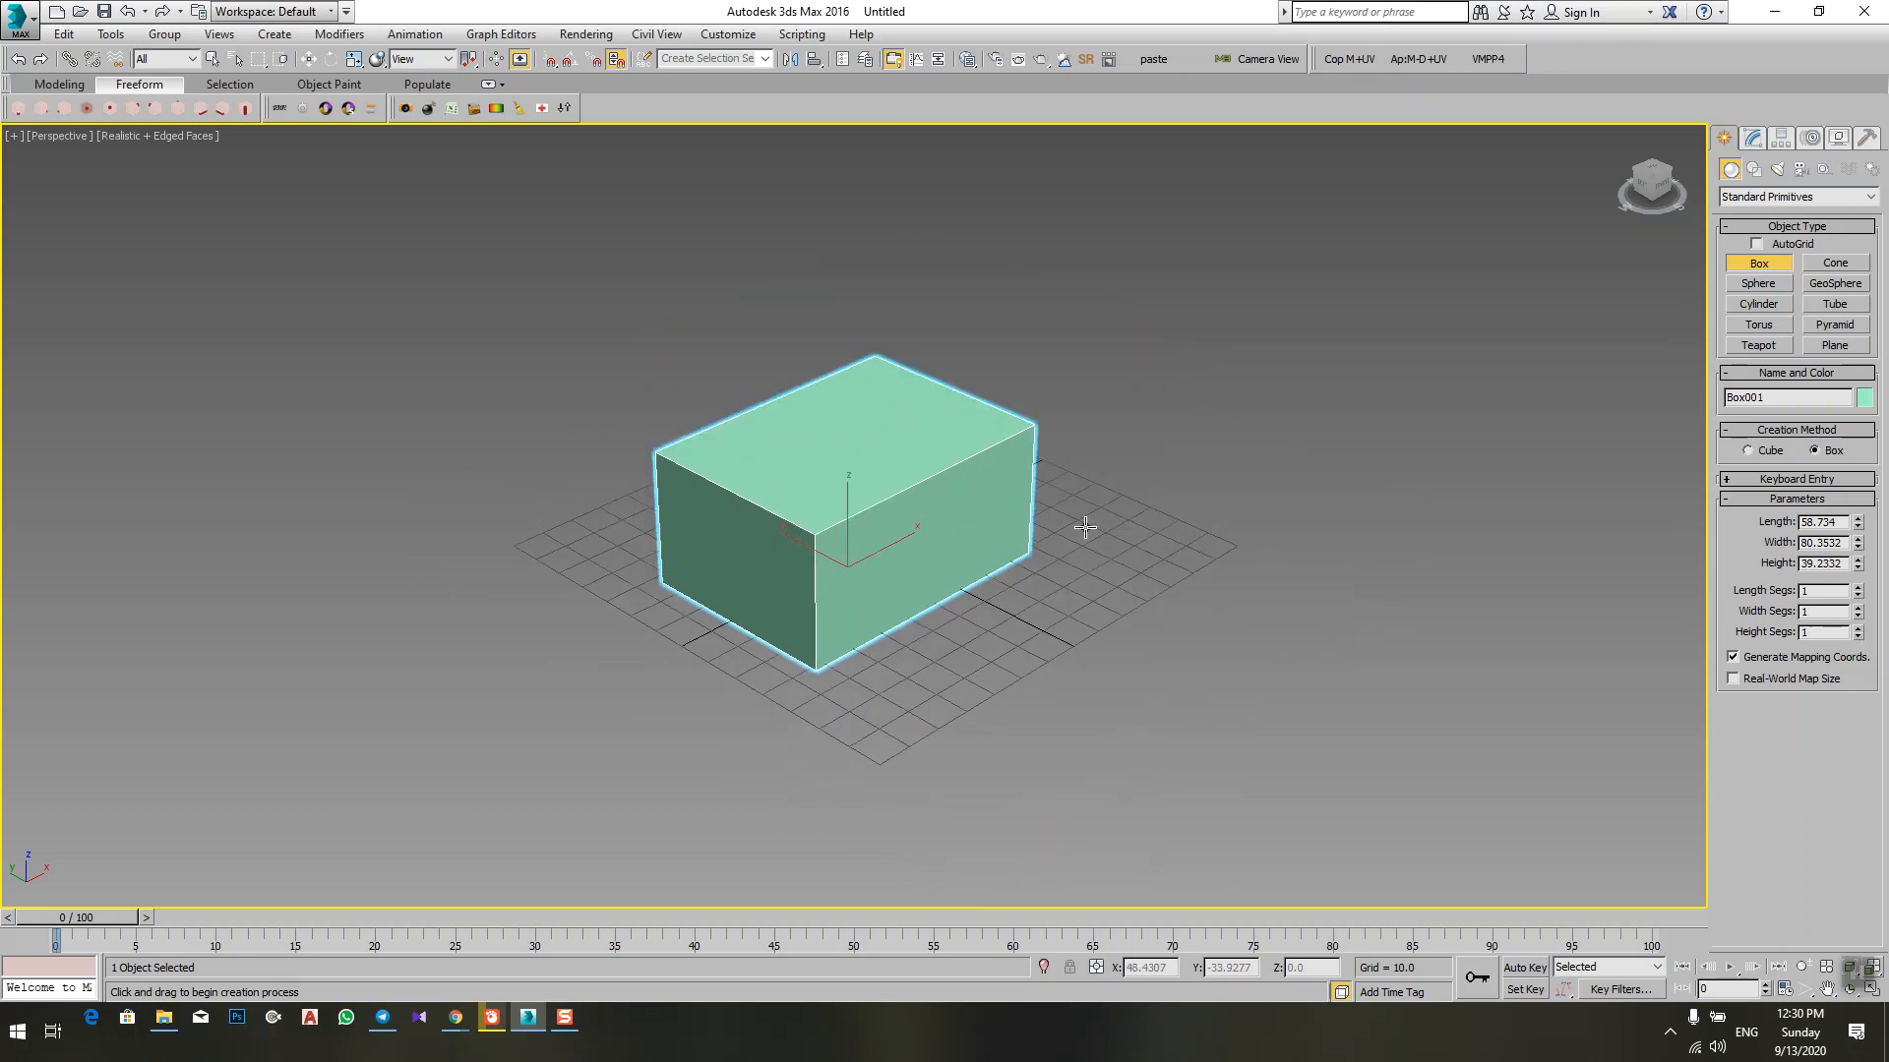
middle_click_drag(1151, 666, 1130, 657)
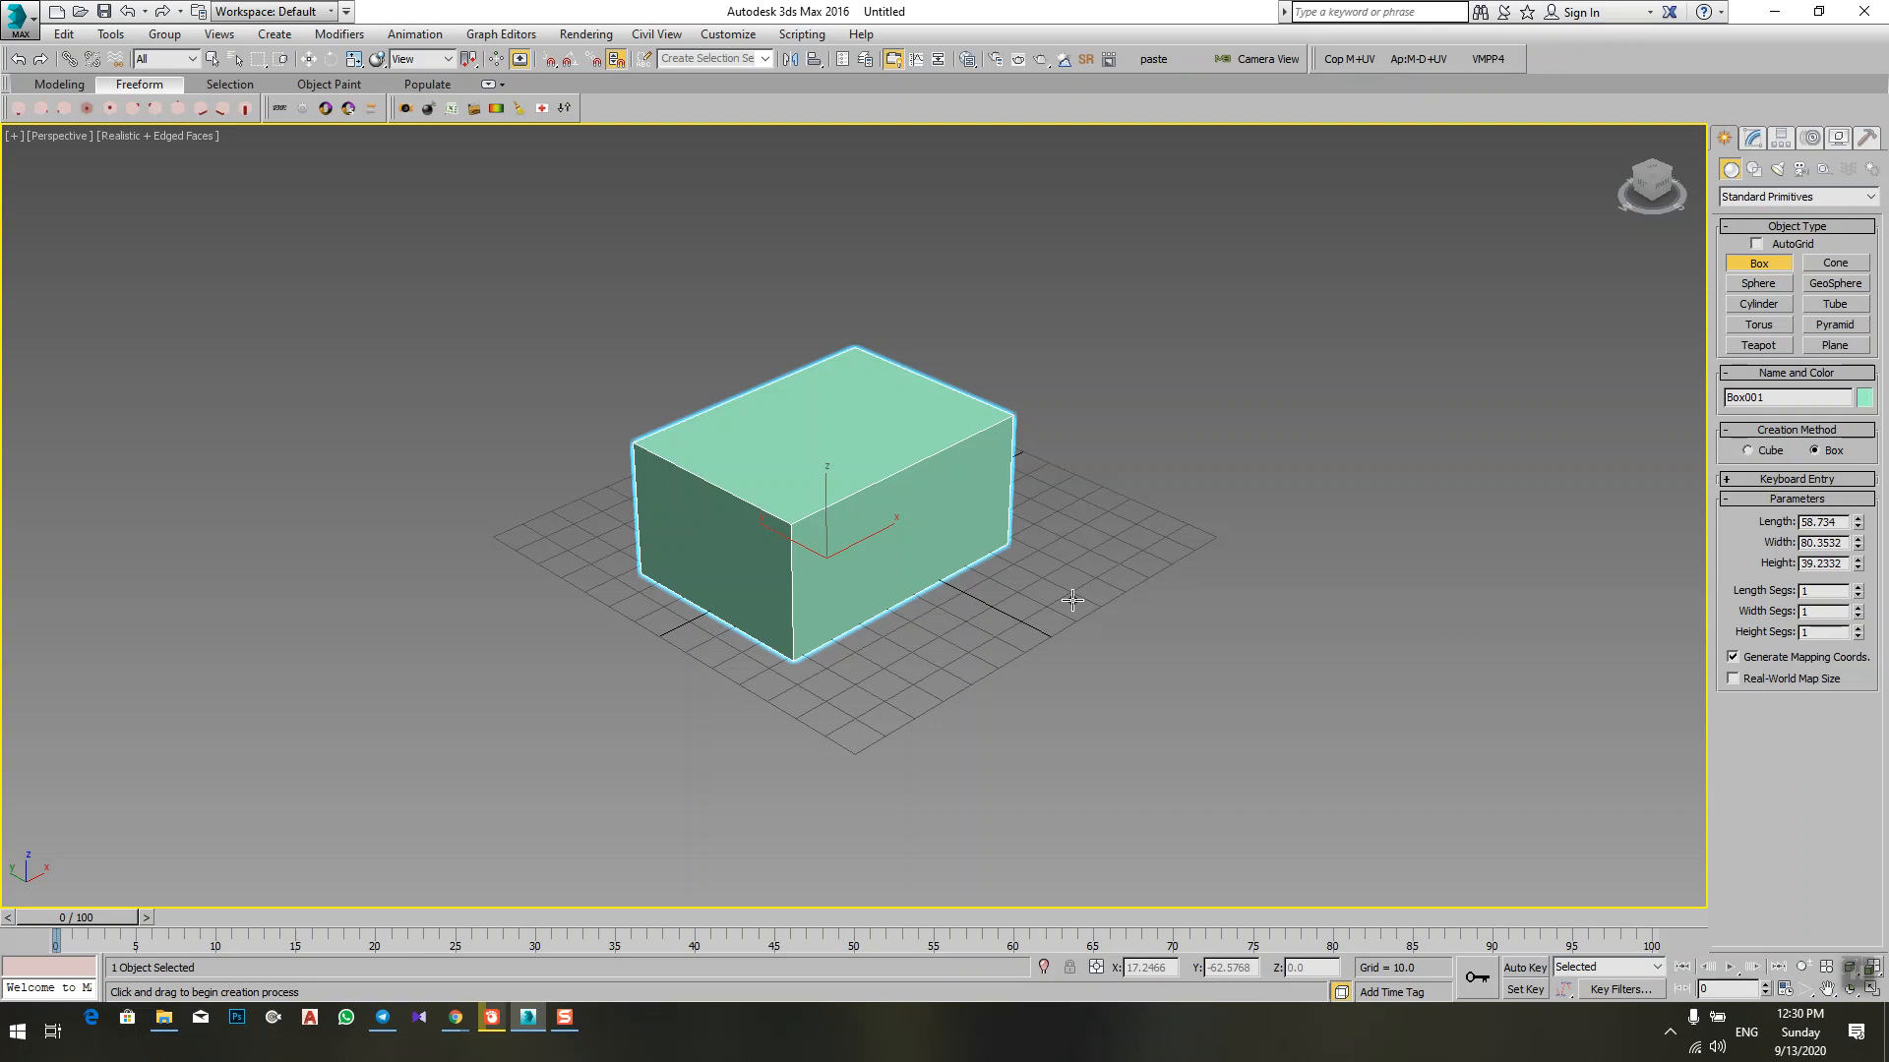
Step: Delete the green box and draw a tall box about 27 long, 29 wide and 115 high on the grid
key("Delete")
left_click_drag(740, 580, 890, 577)
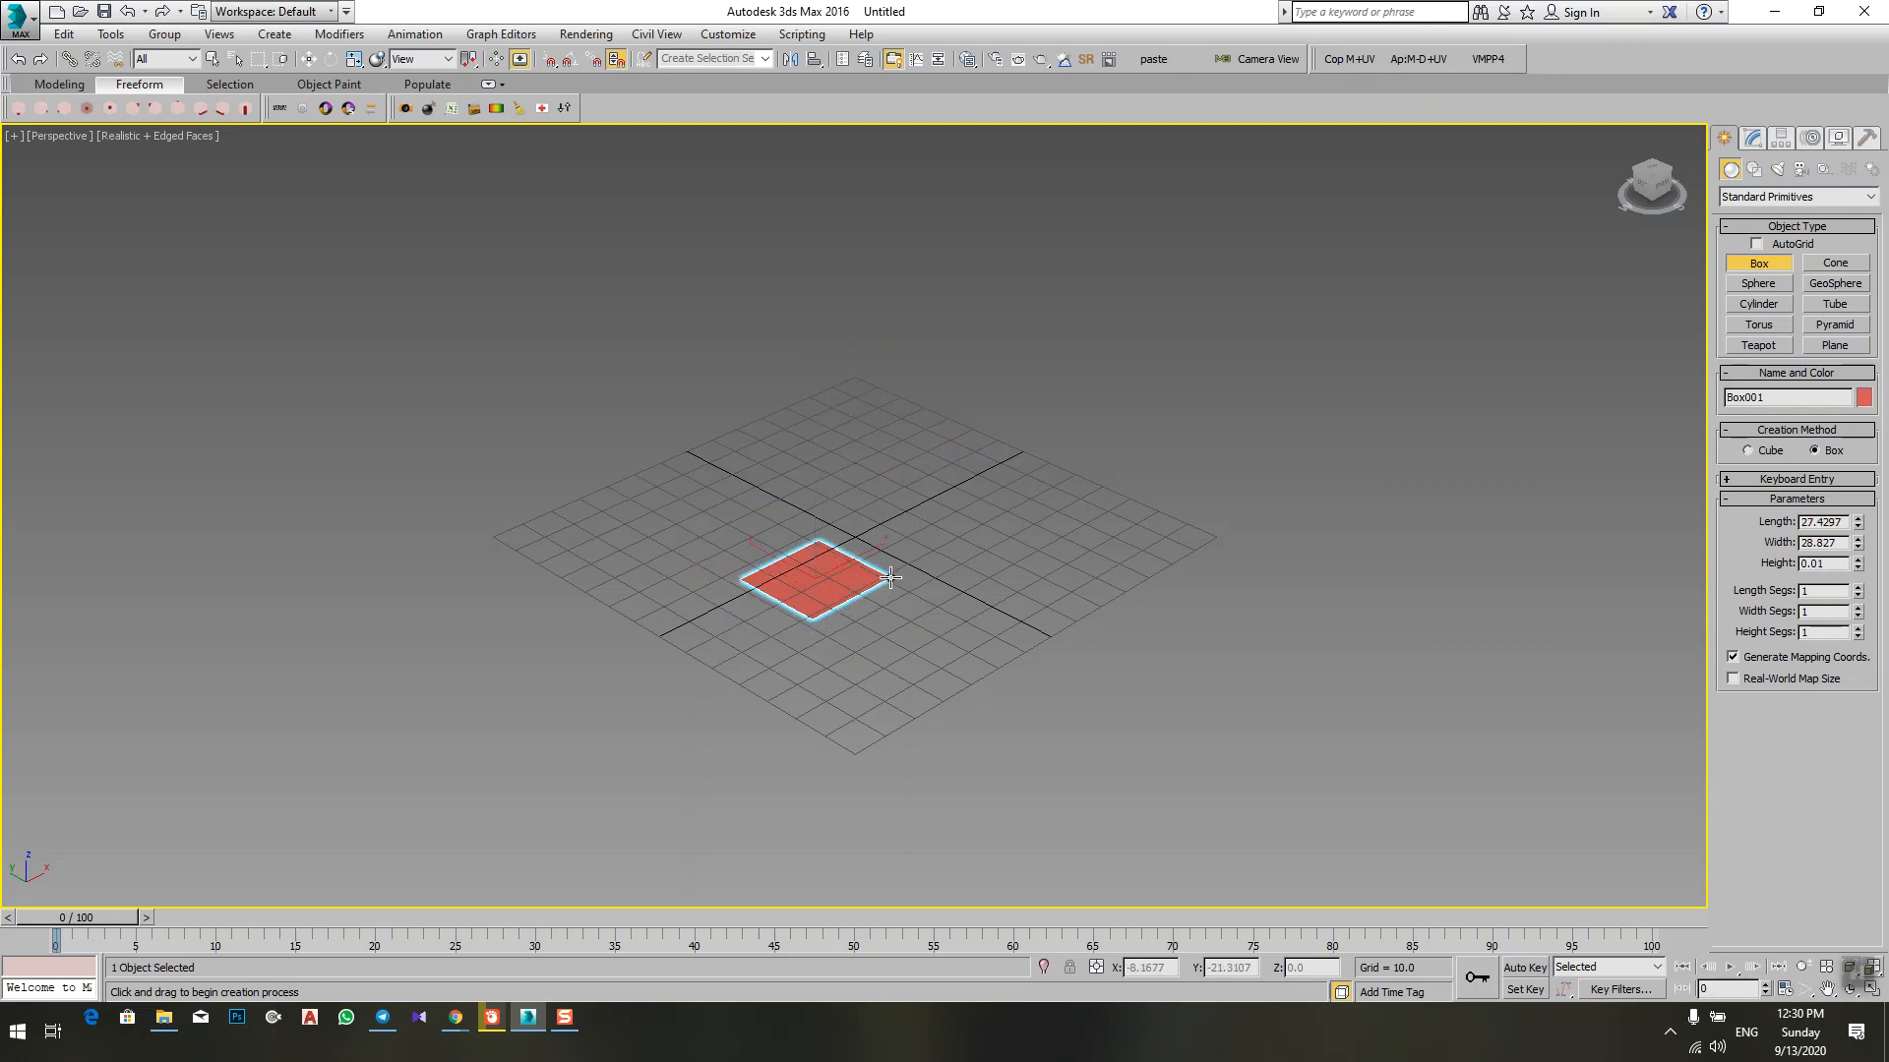
left_click(854, 319)
middle_click_drag(854, 318, 805, 441)
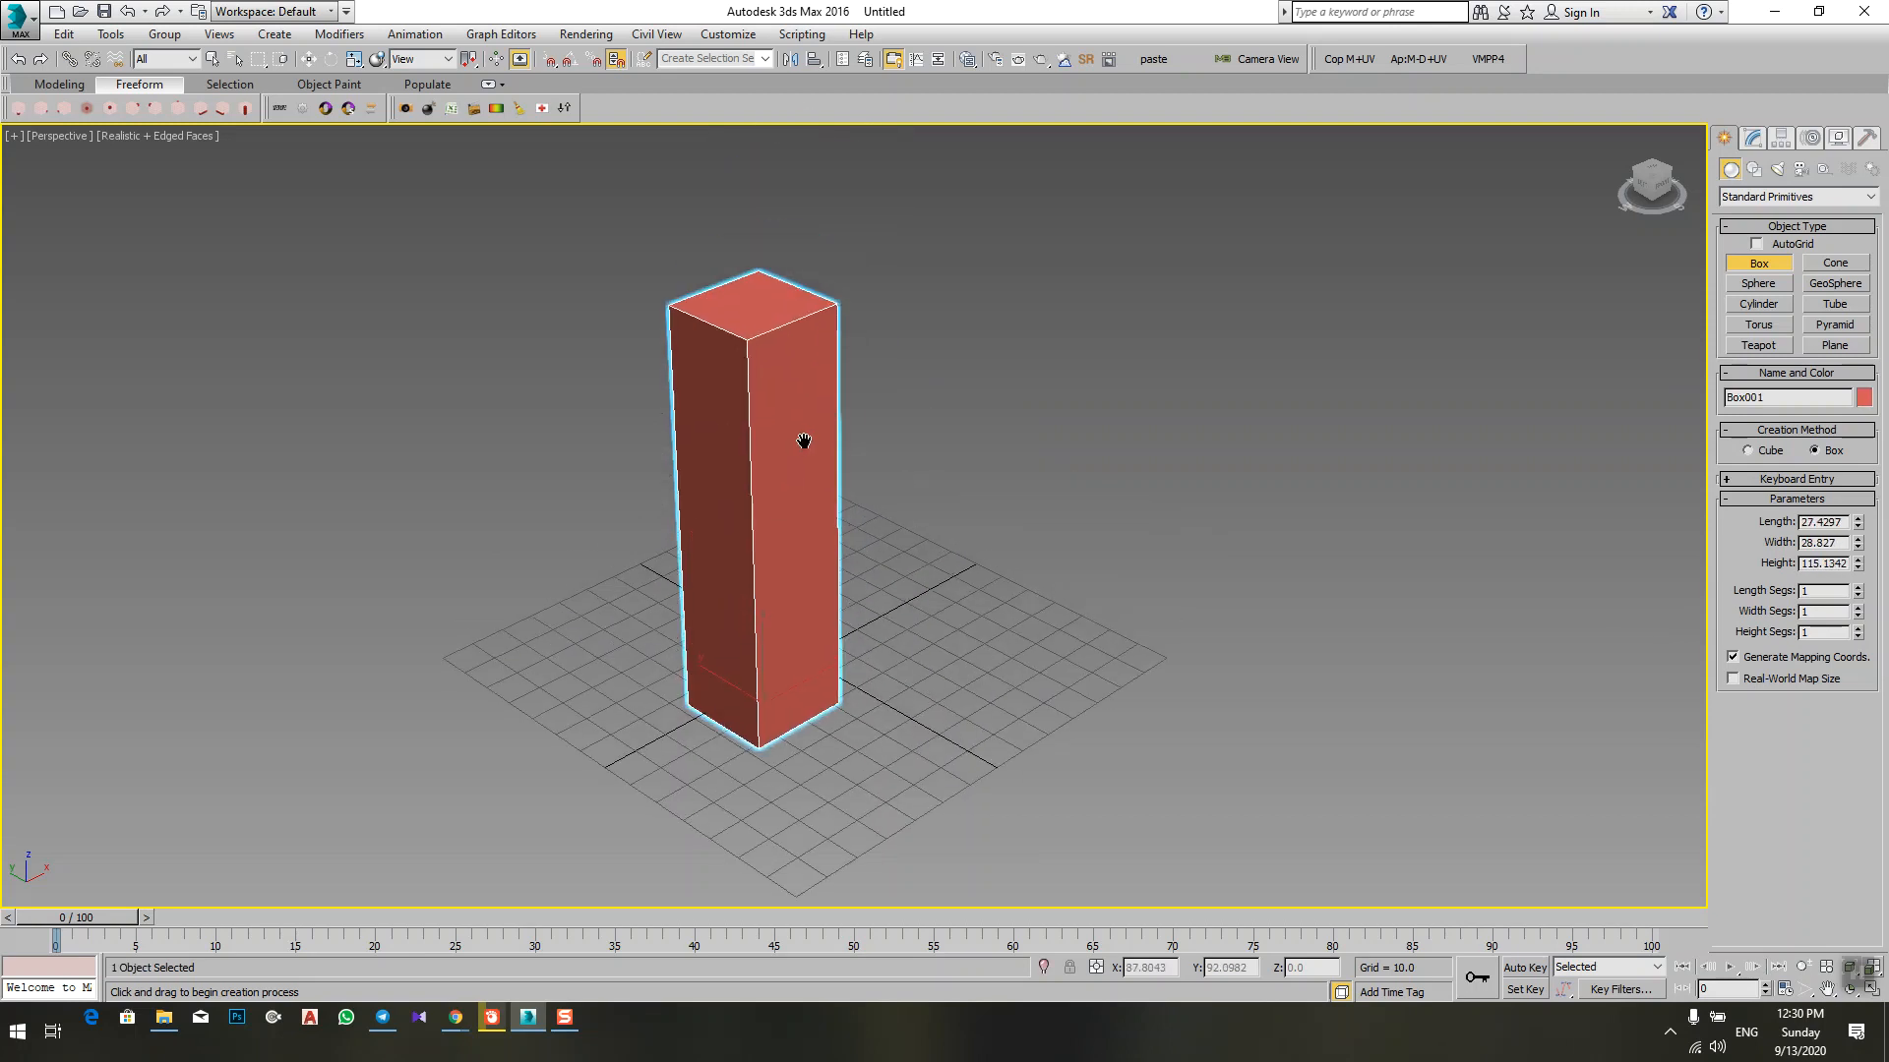
middle_click_drag(883, 511, 885, 581, "alt")
right_click(885, 581)
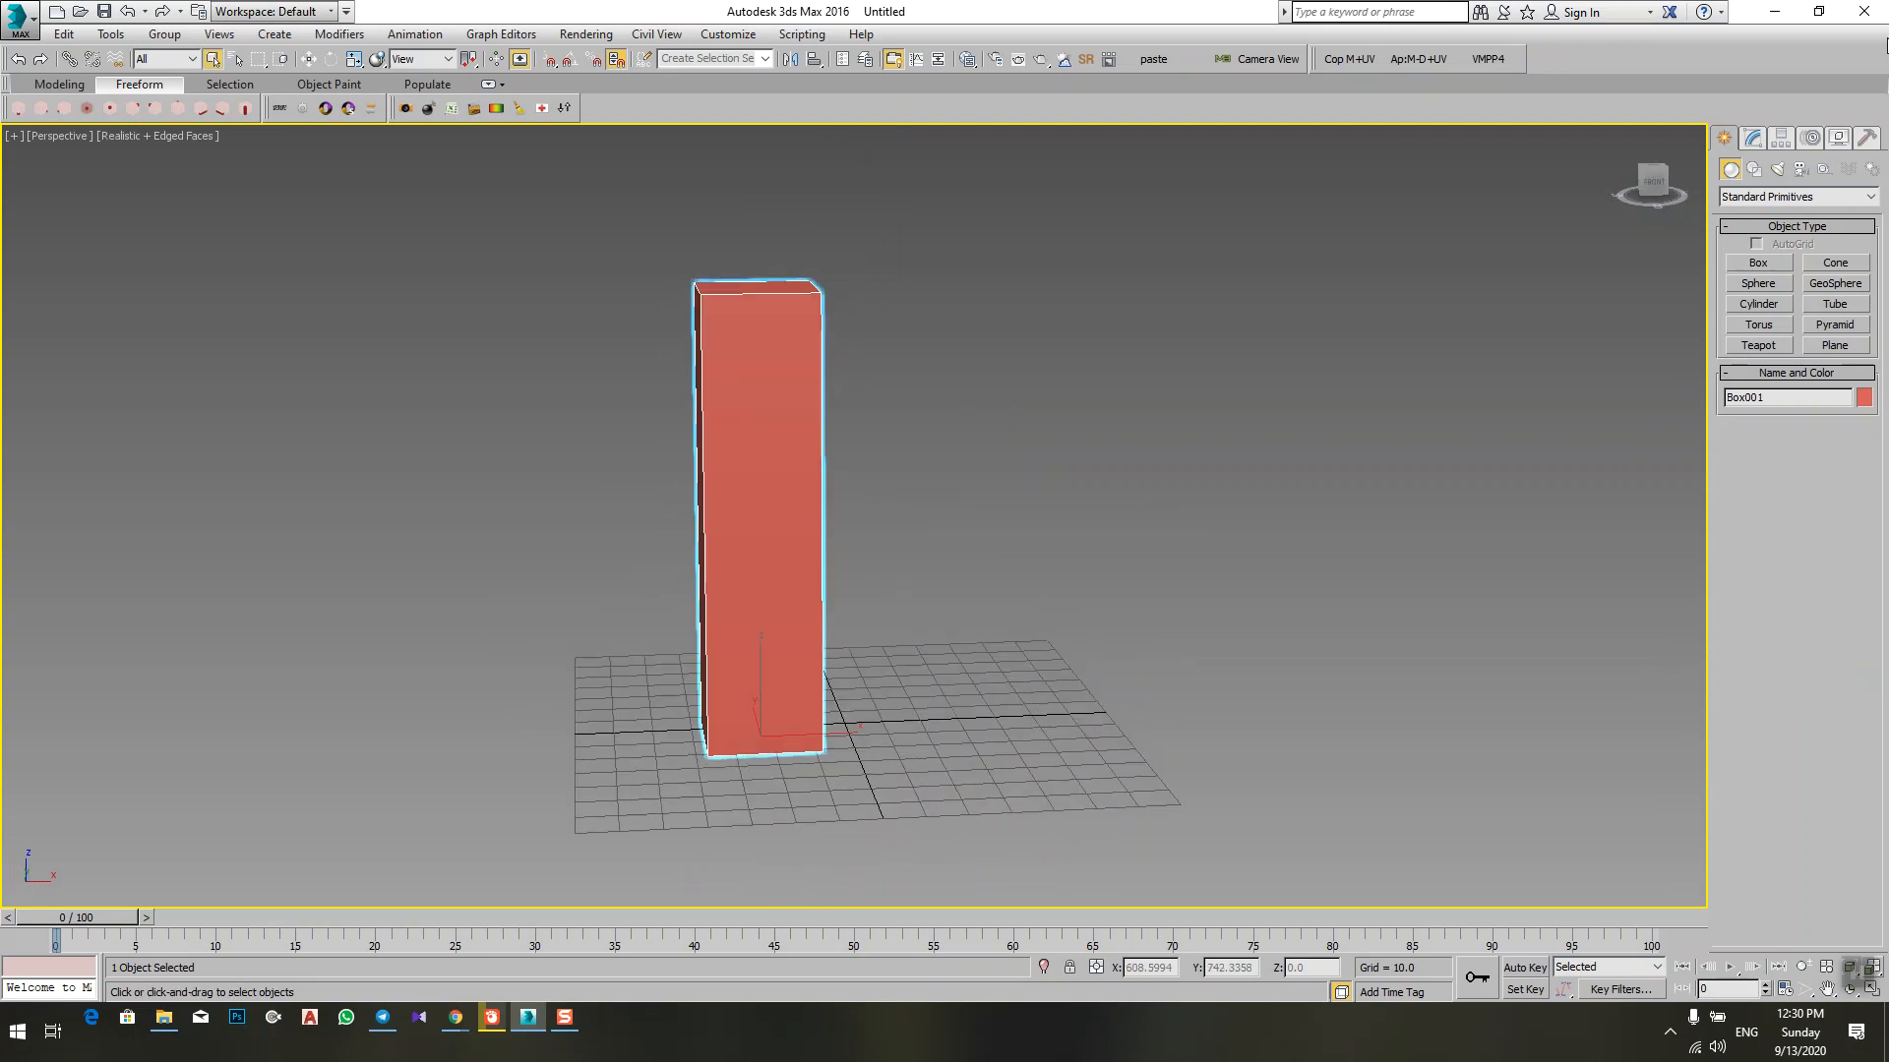
Step: Apply a Bend modifier to the tall box and set its angle to 85
left_click(1755, 141)
left_click(1782, 193)
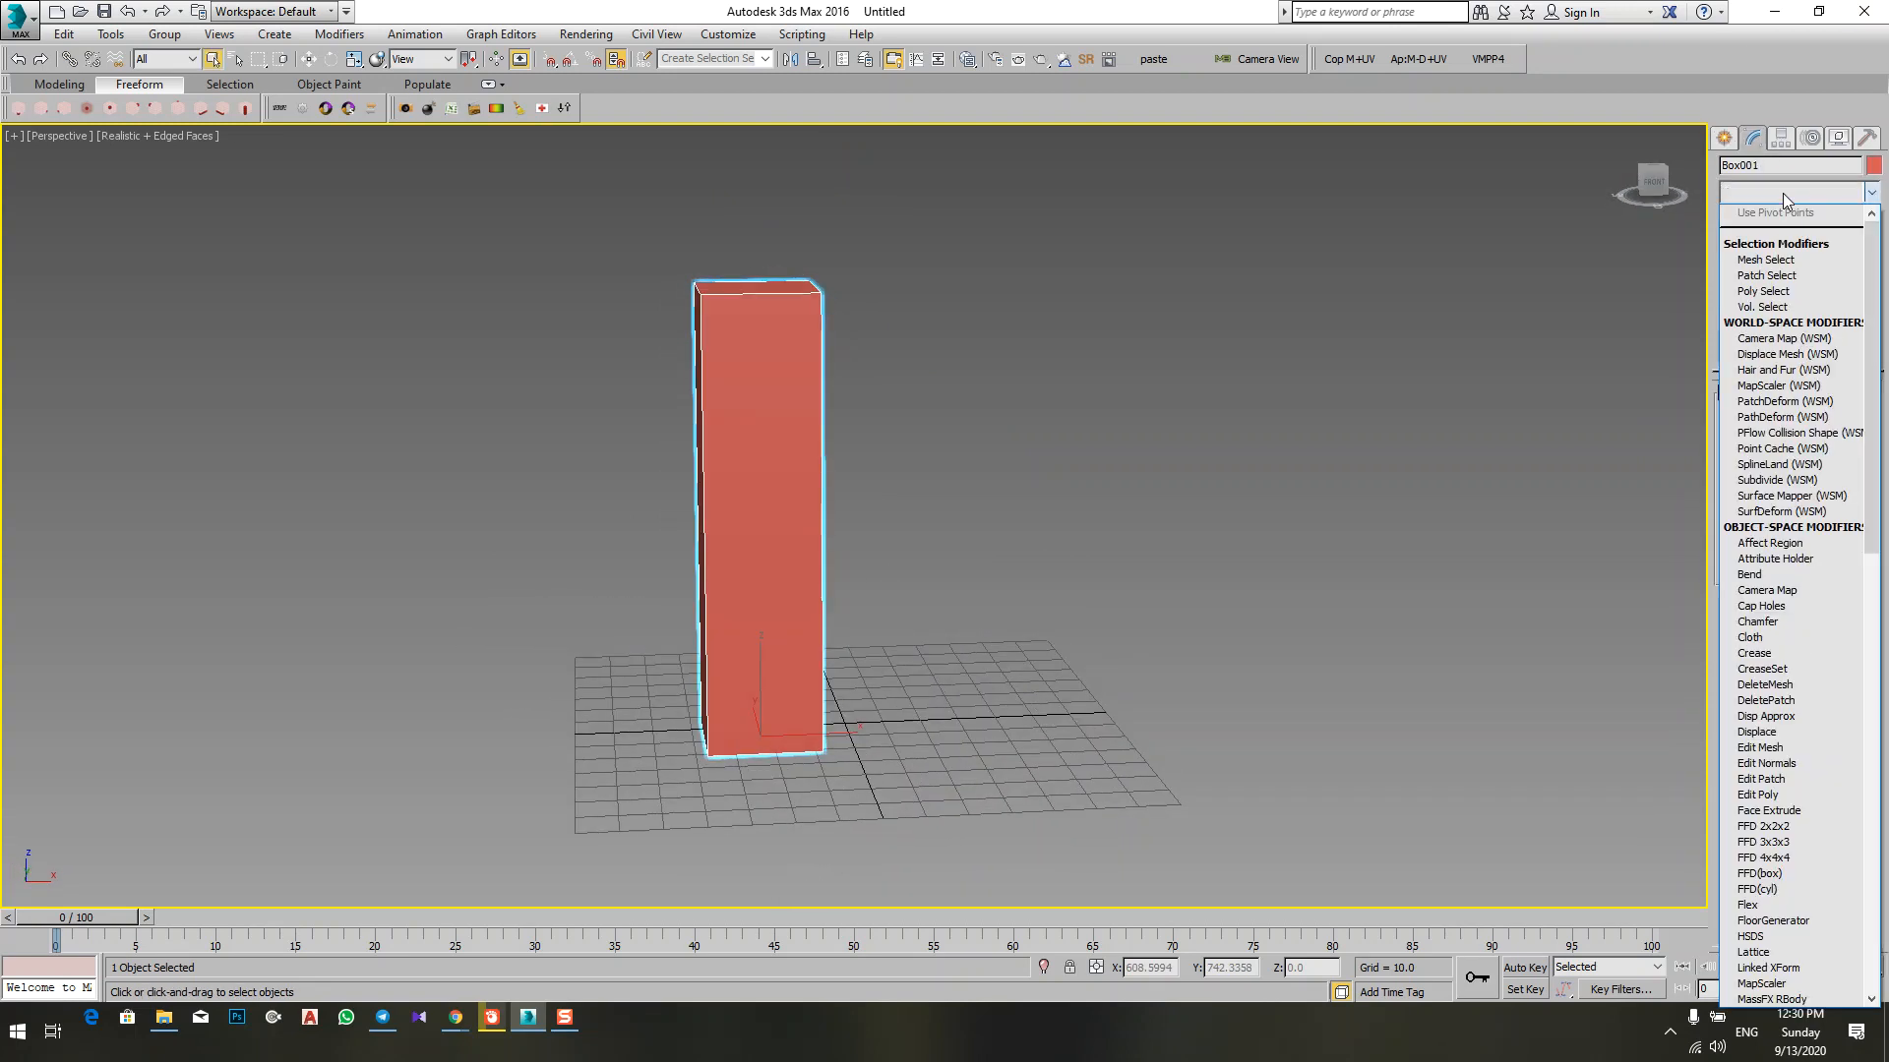
key("b")
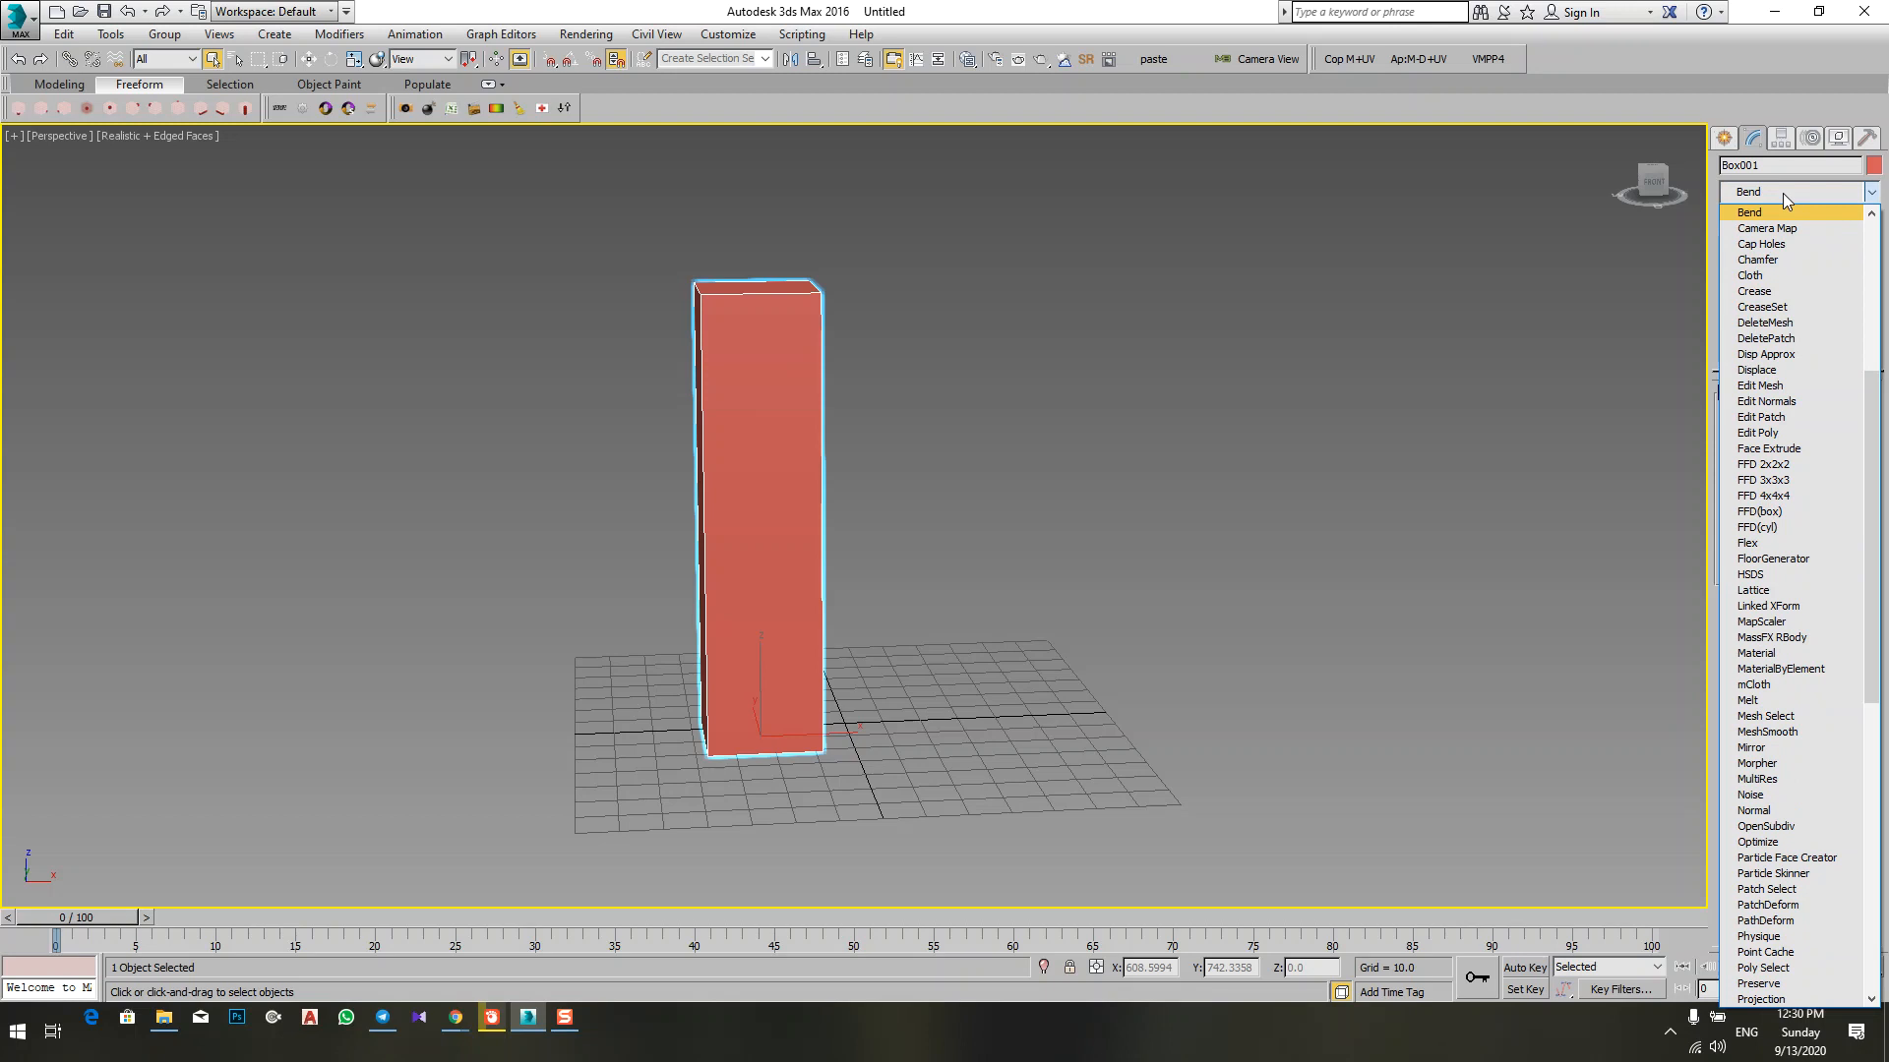
key("Return")
left_click_drag(1847, 427, 1847, 267)
middle_click_drag(1060, 500, 787, 575, "alt")
scroll(872, 569, "up", 2)
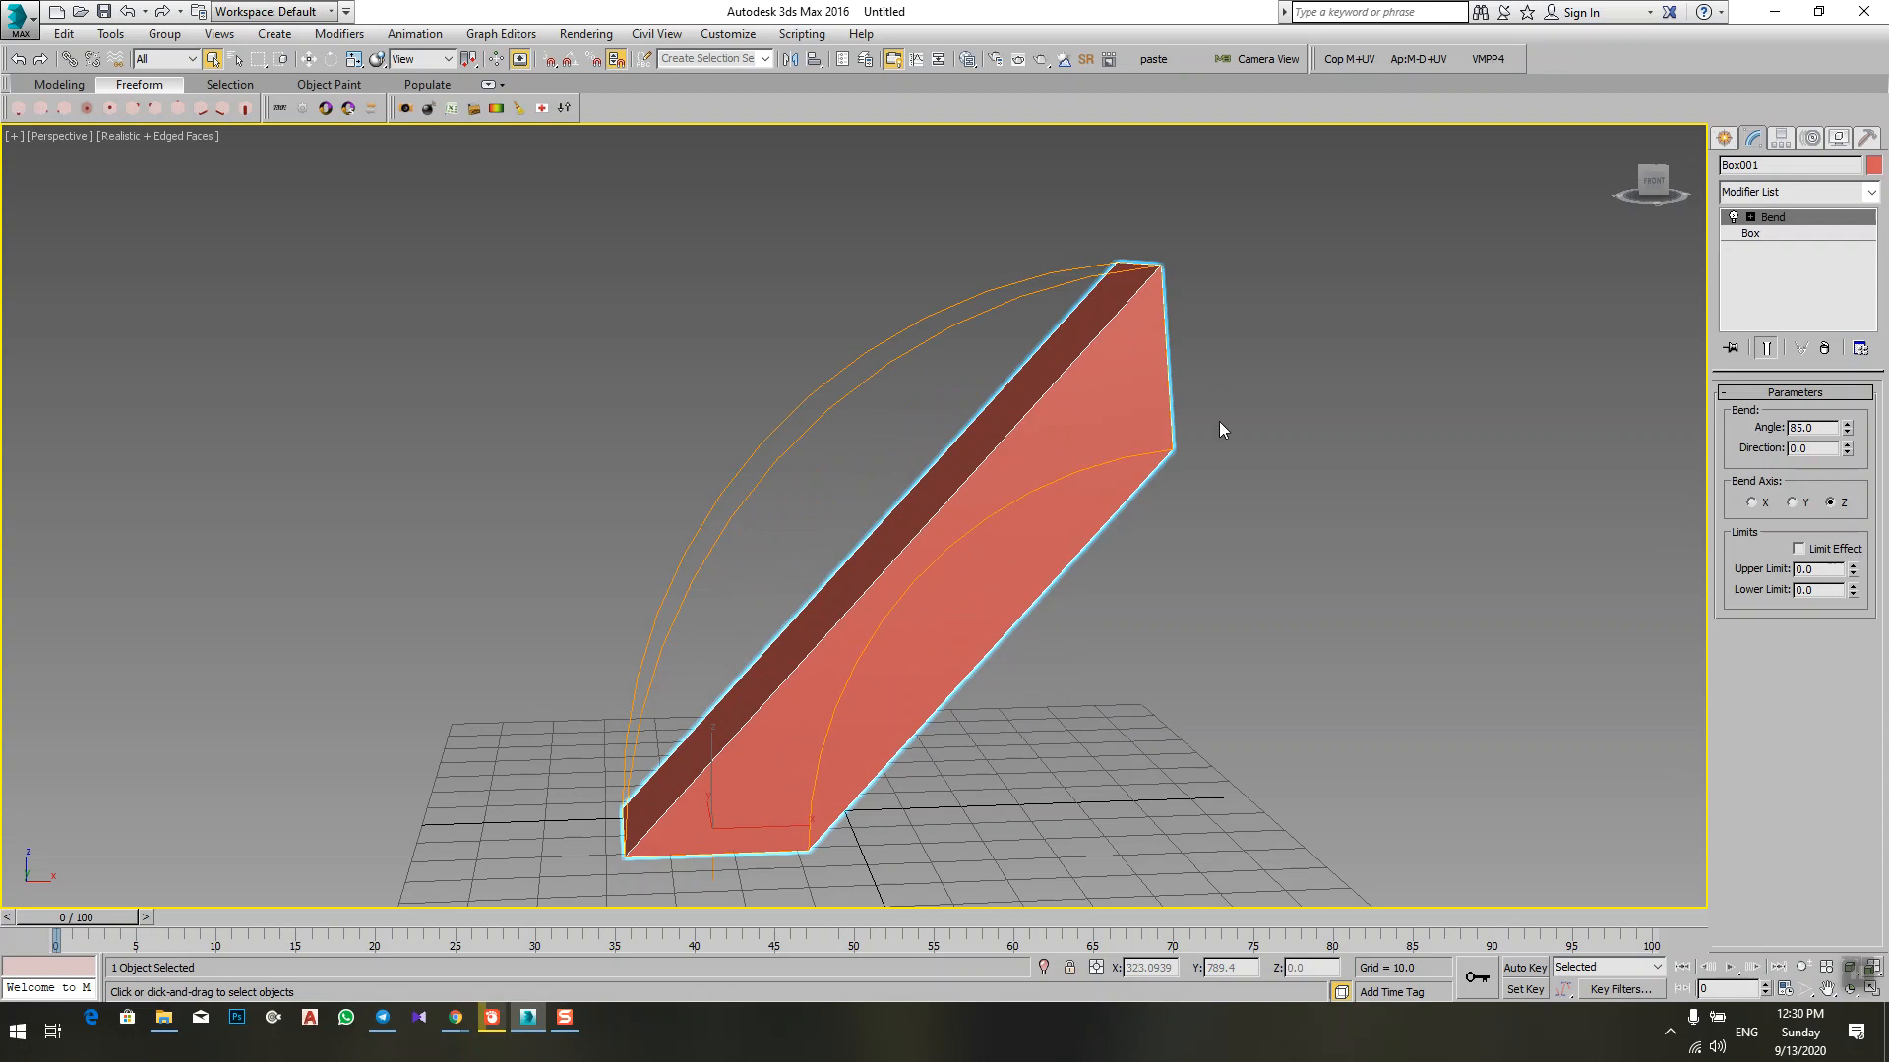
Step: Return to the base Box level, hide edged faces, and set Width Segs to 2 and Height Segs to 3
left_click(1768, 234)
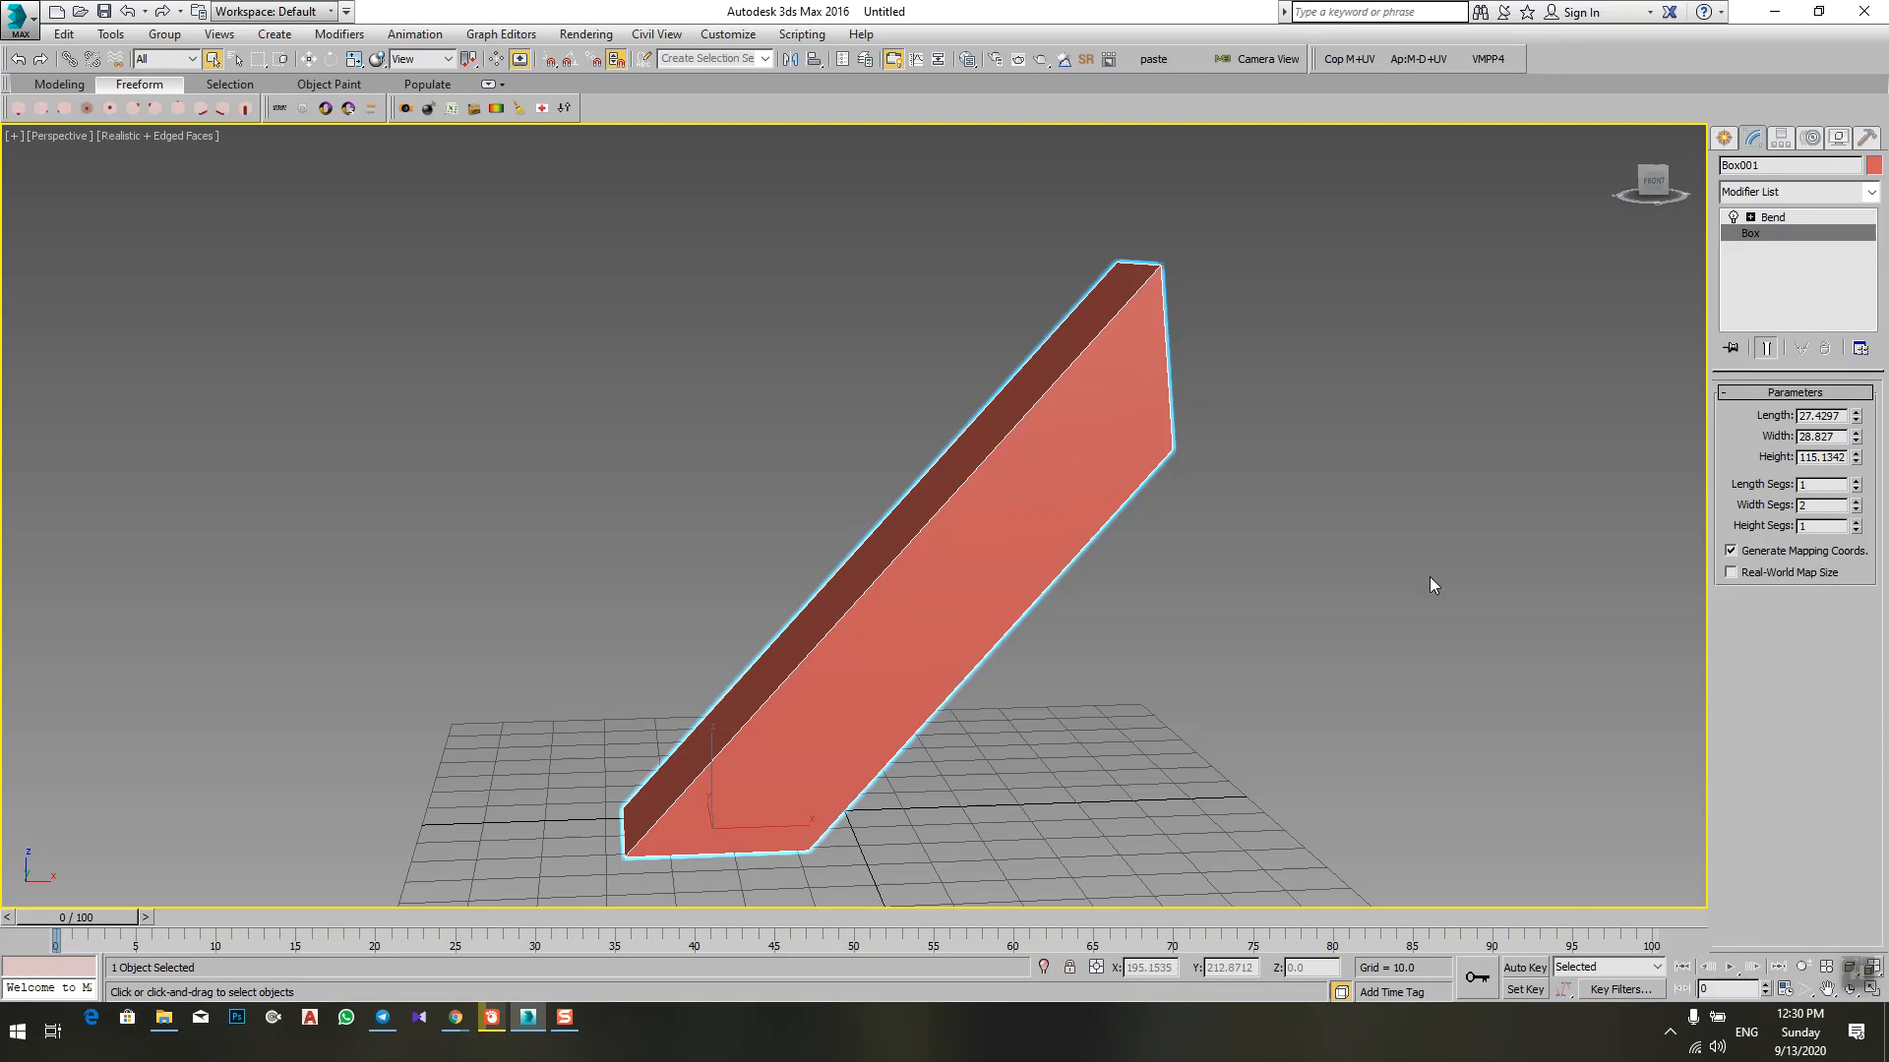
key("F4")
middle_click_drag(1242, 561, 1131, 586, "alt")
left_click(1855, 523)
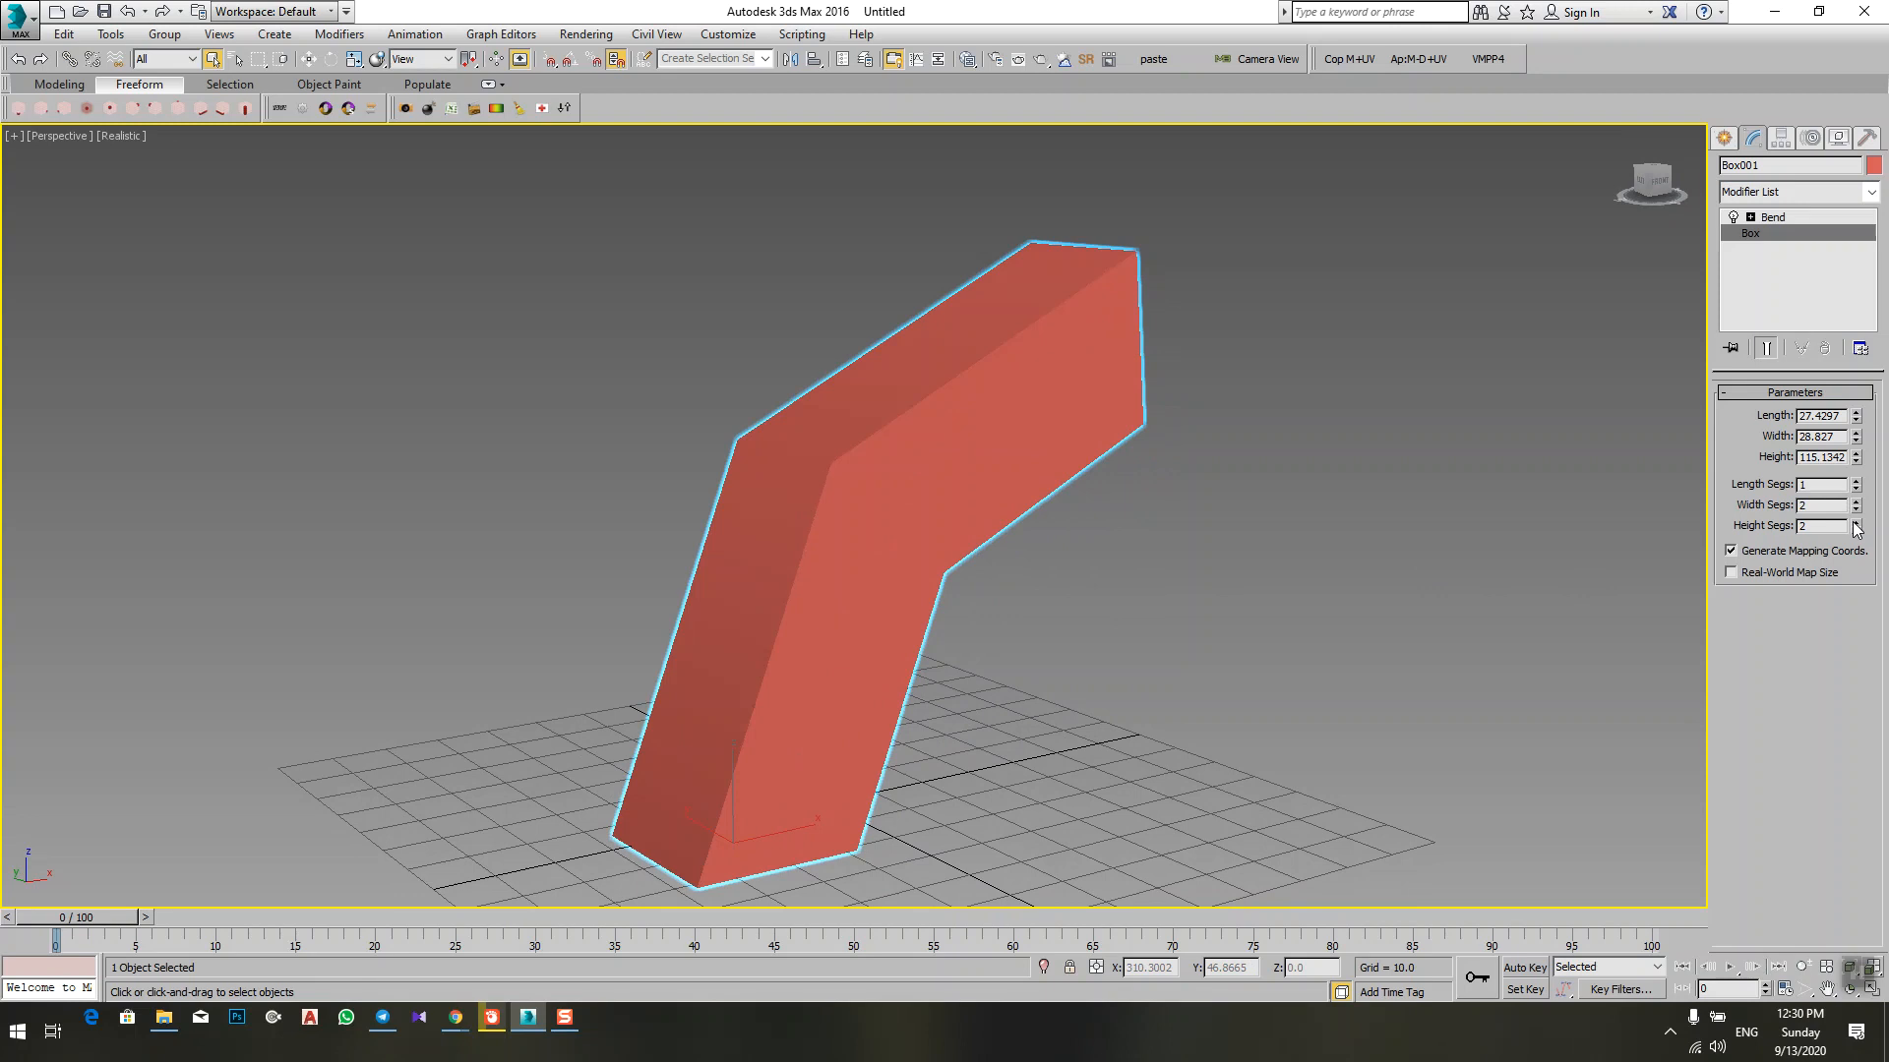
middle_click_drag(1327, 624, 822, 645, "alt")
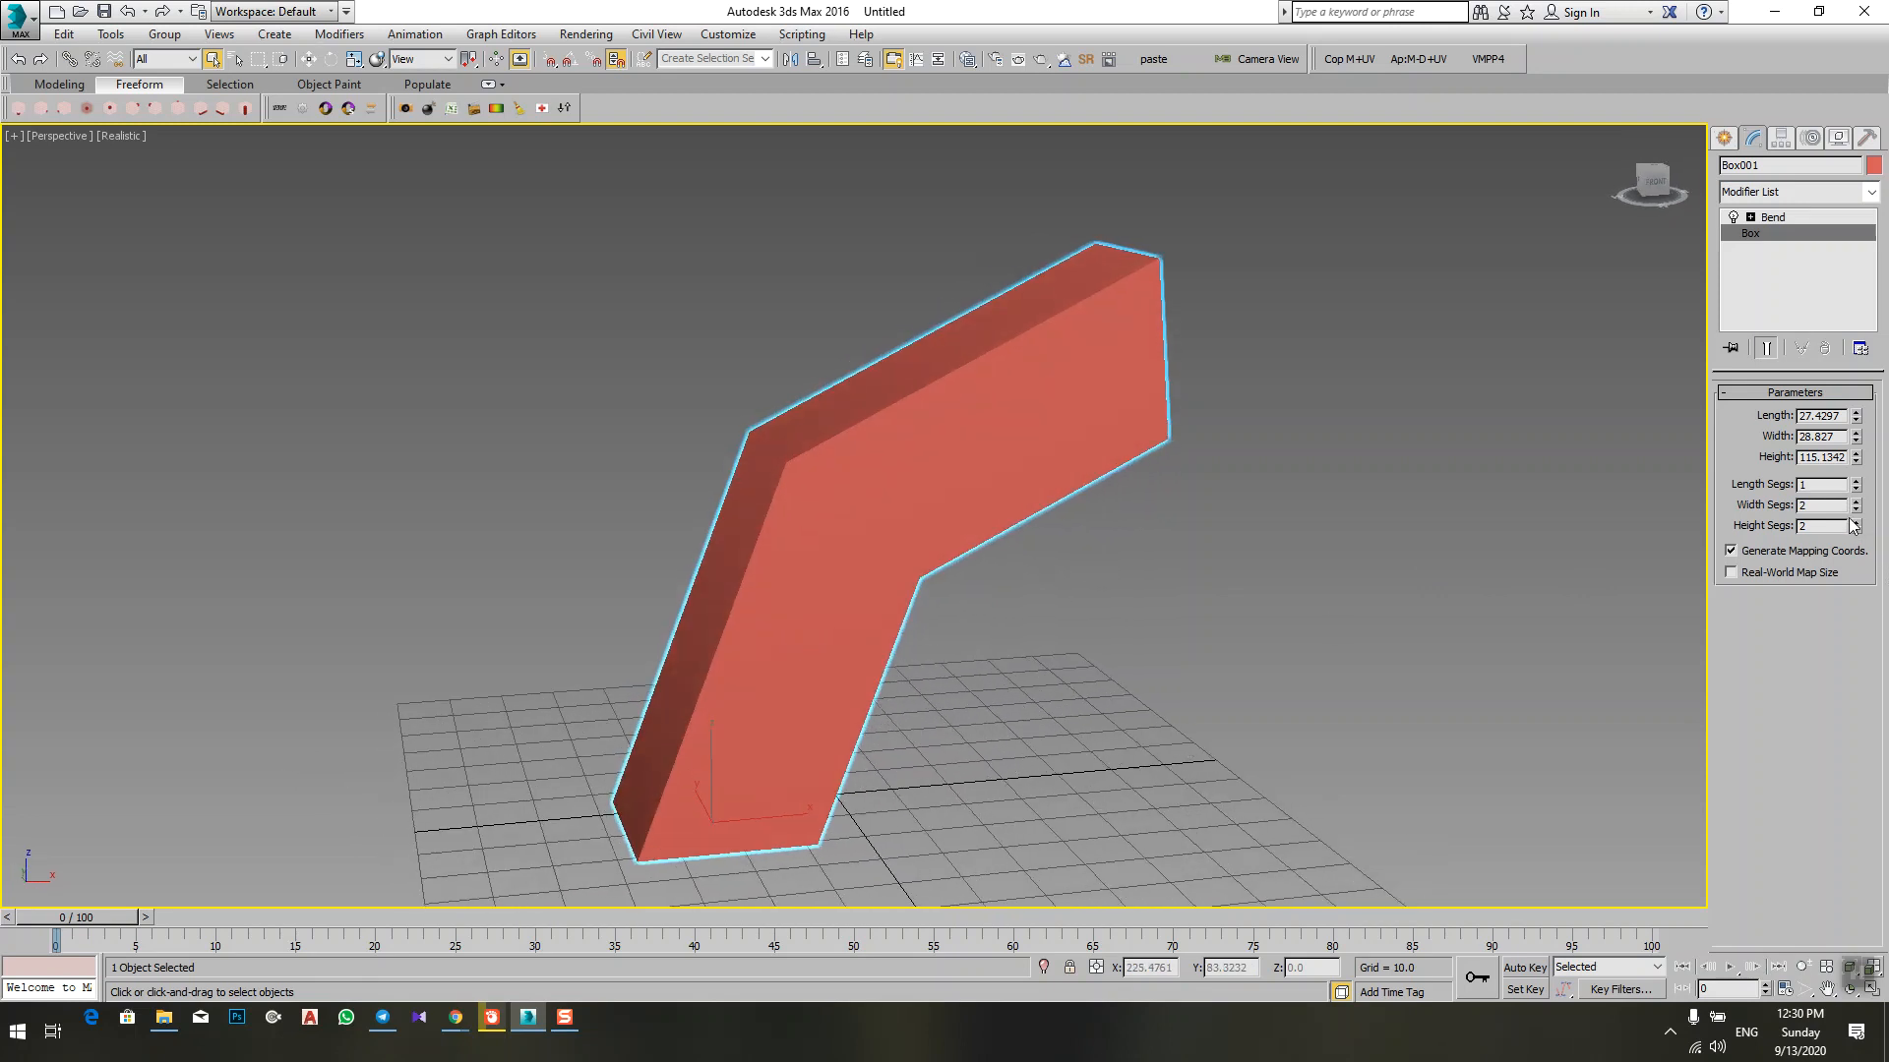
left_click(1855, 523)
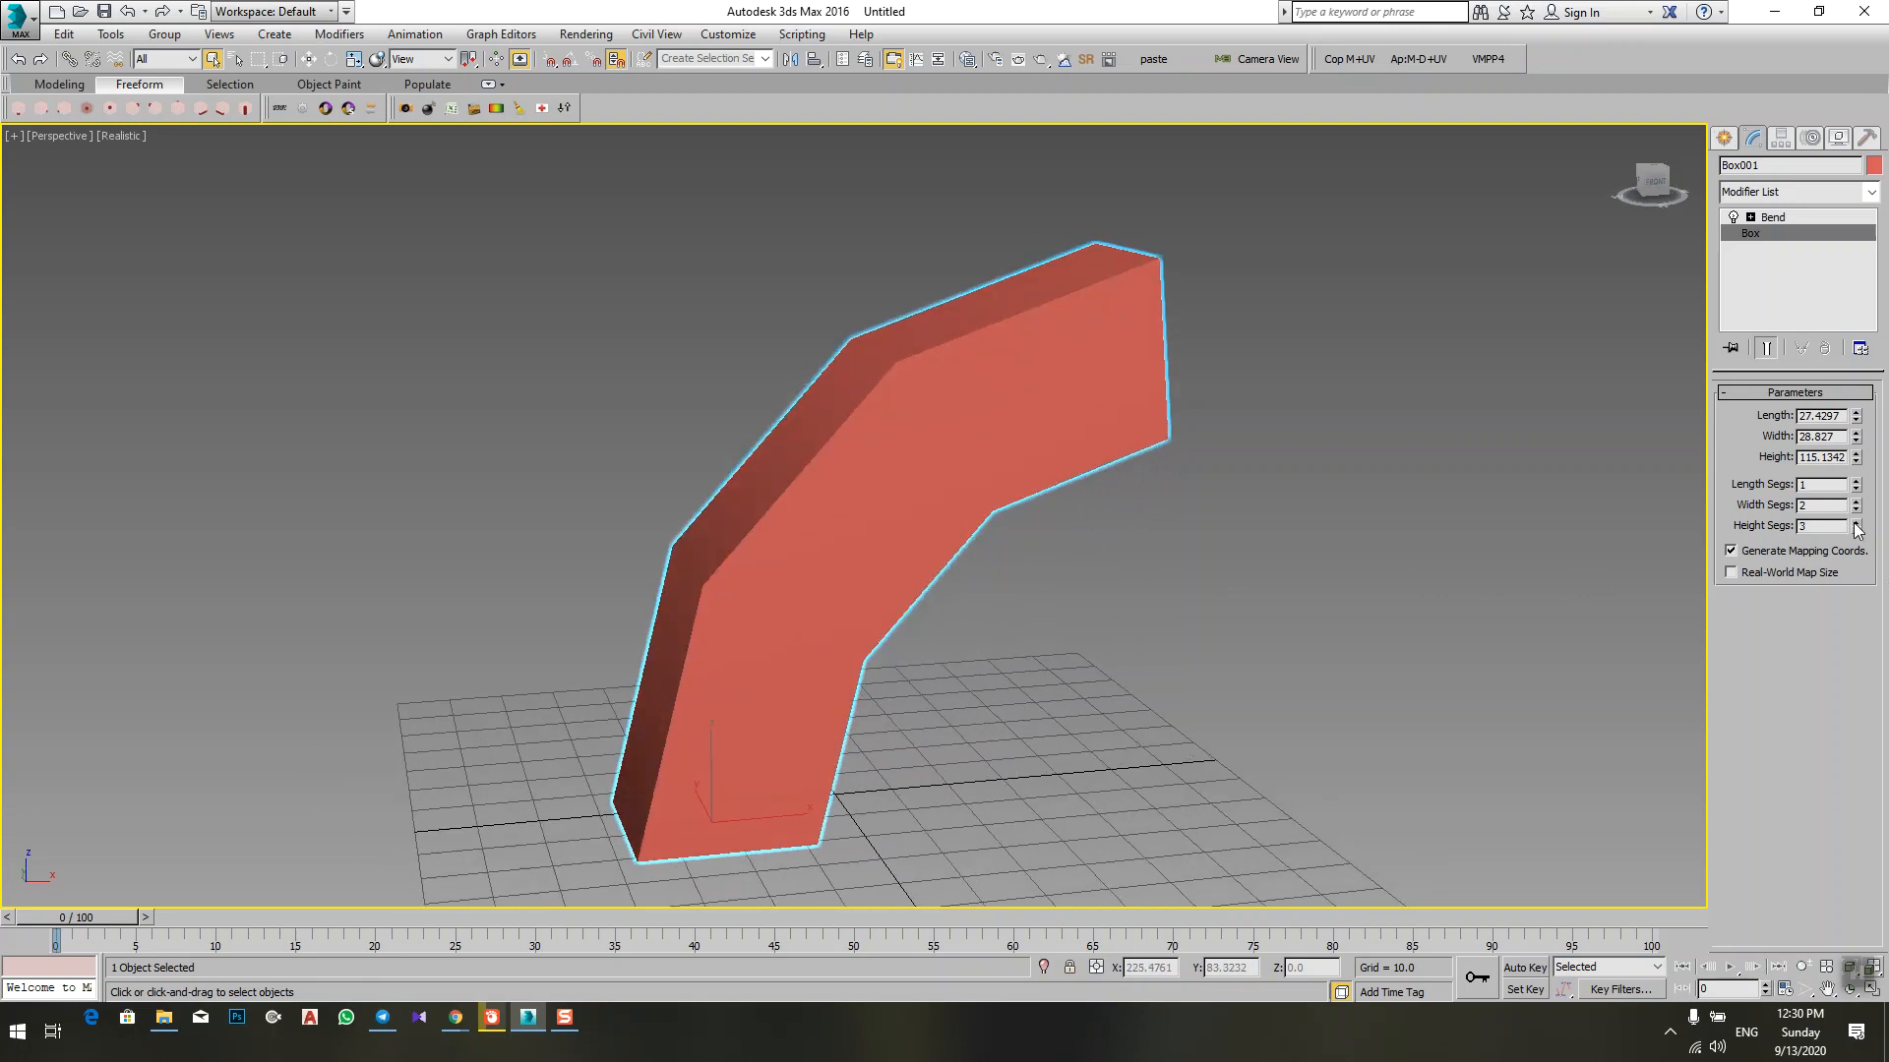
Step: Raise the bent box's Height Segs to 5 and show edged faces again
left_click(1855, 522)
left_click(1855, 523)
key("F4")
scroll(988, 610, "down", 3)
middle_click_drag(988, 610, 1006, 601, "alt")
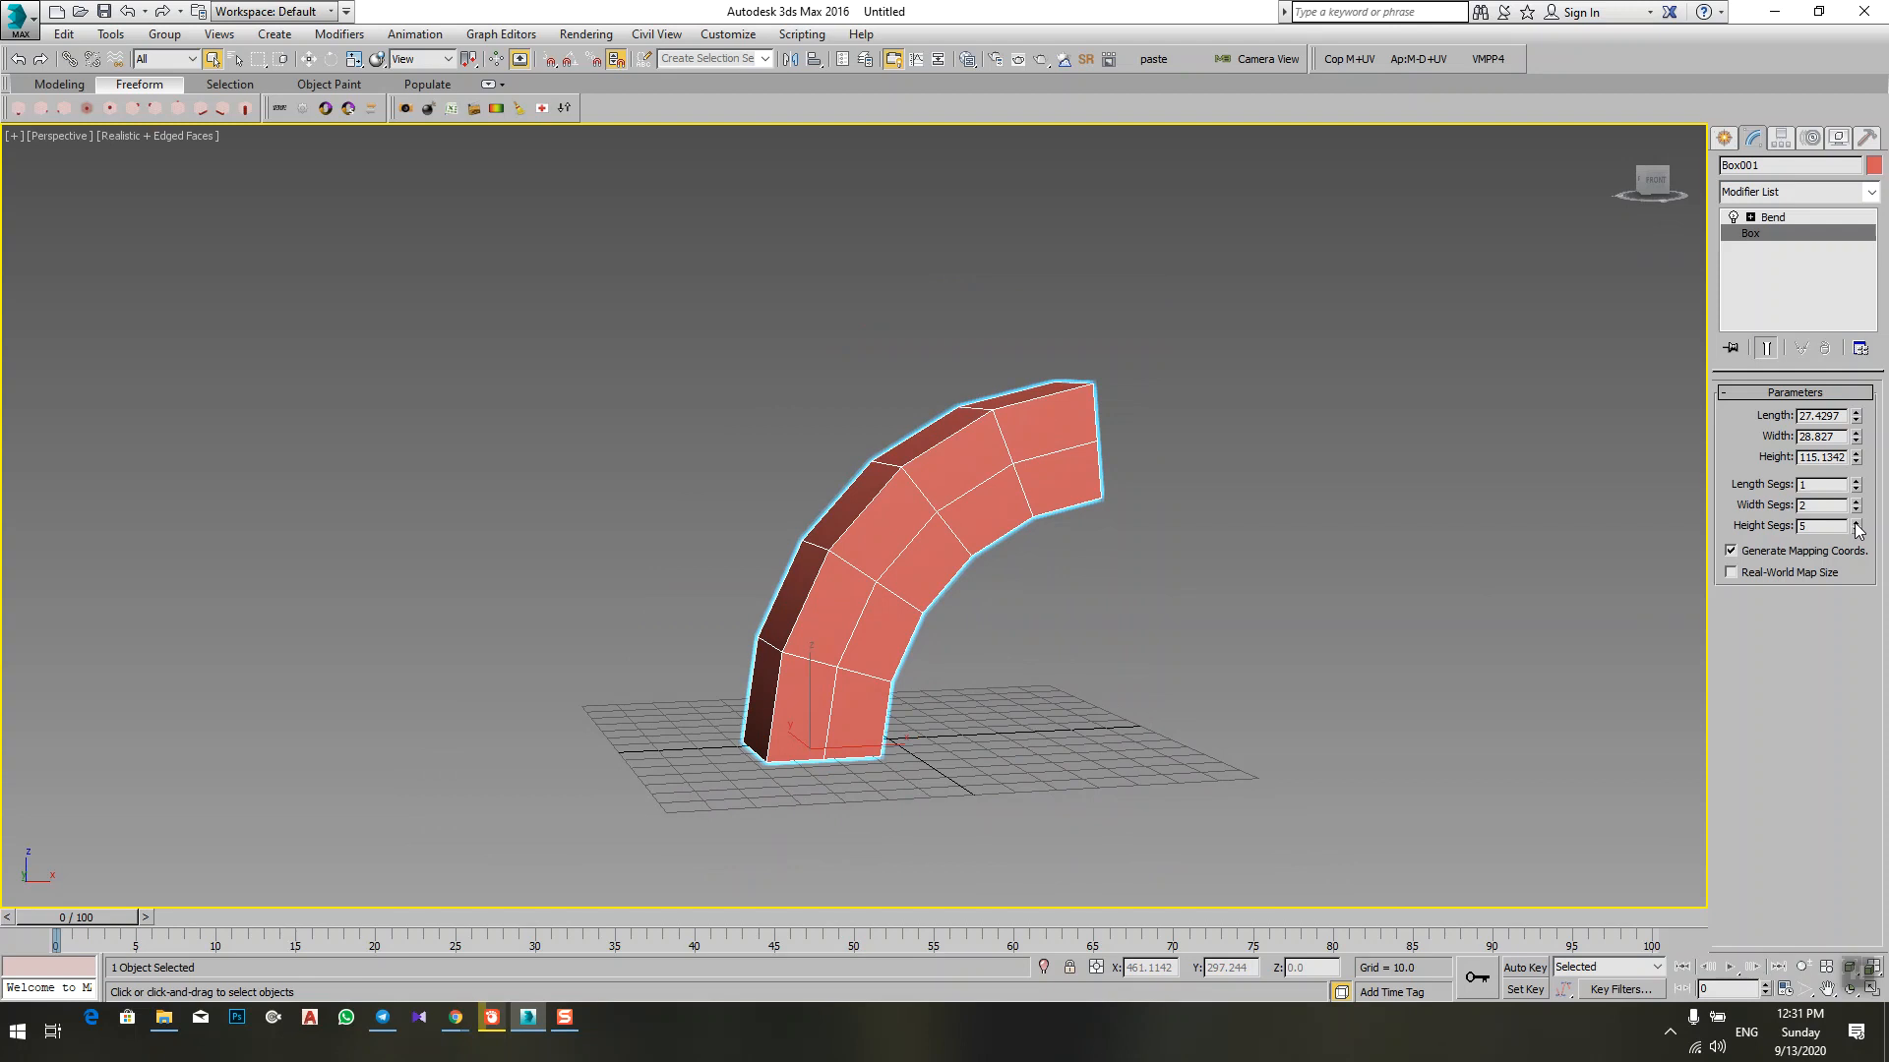
Step: Set the bent box's Height Segs to 20 and inspect the smoother curve from several angles
left_click_drag(1855, 526, 1856, 527)
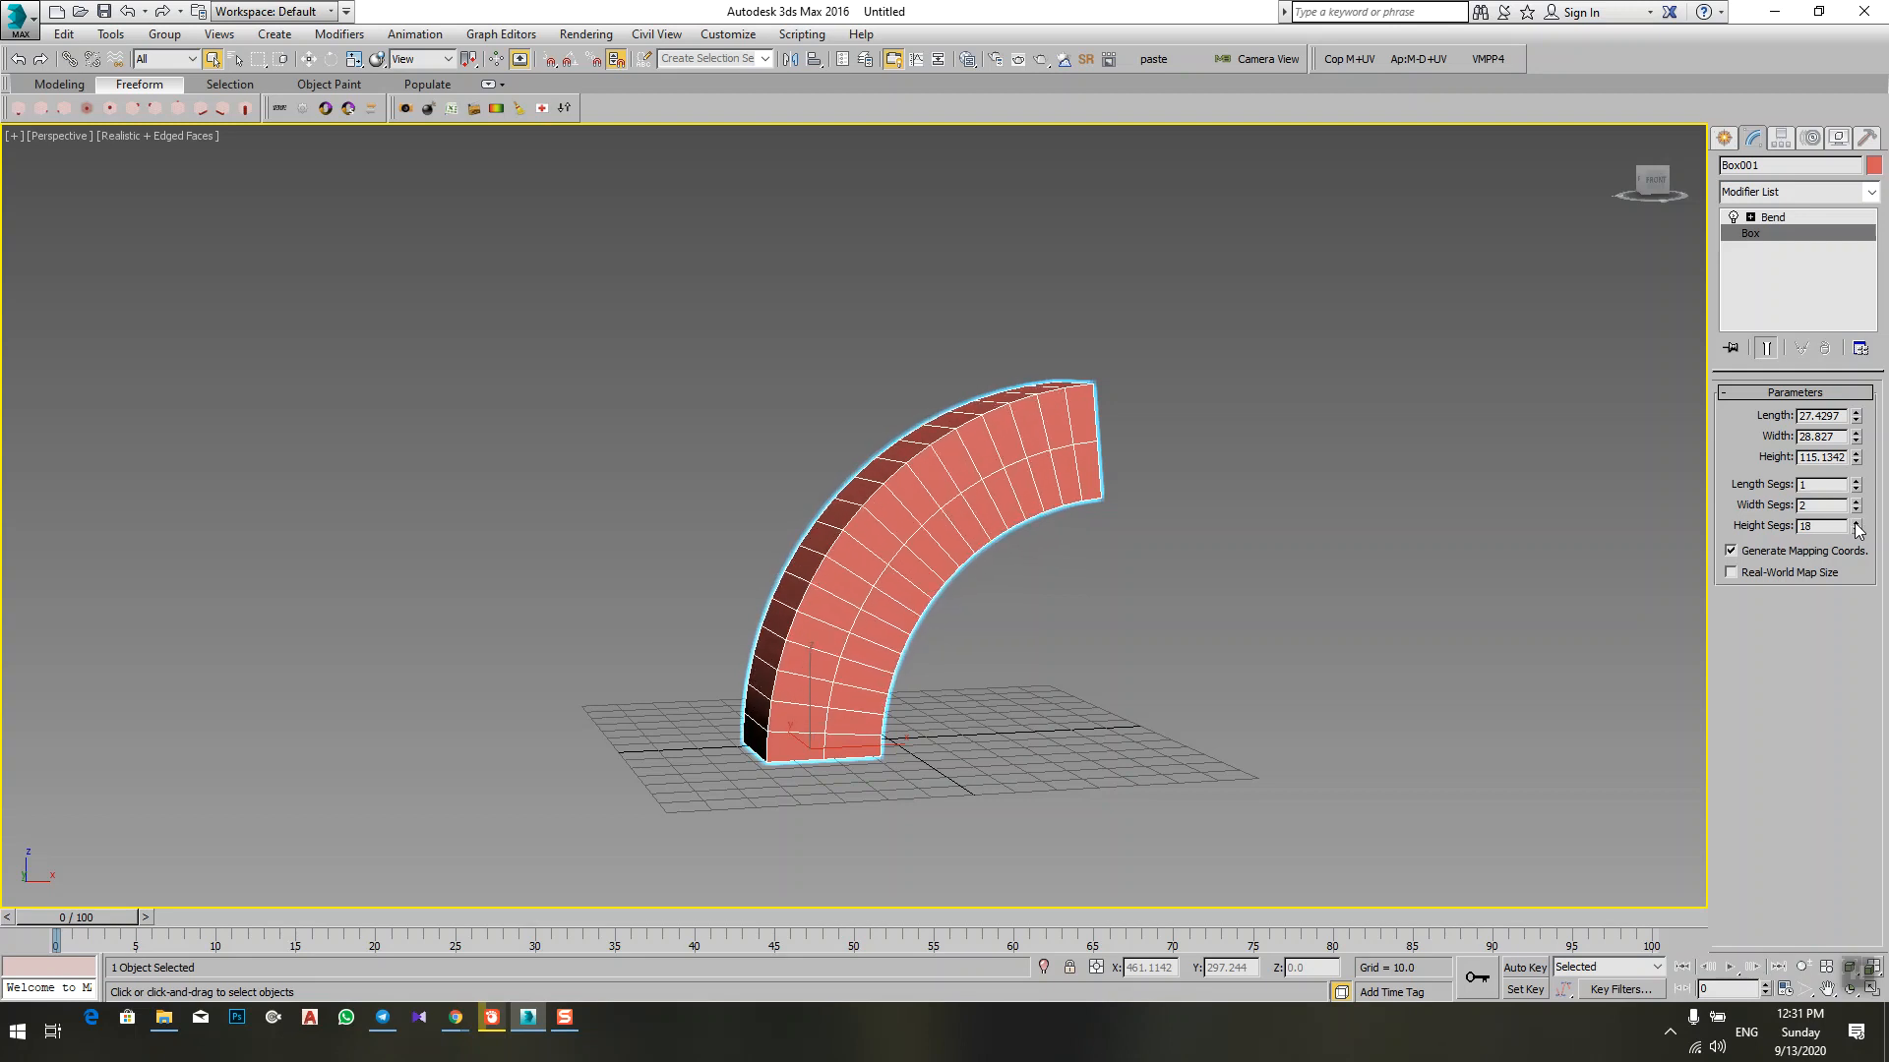
type("20")
key("Return")
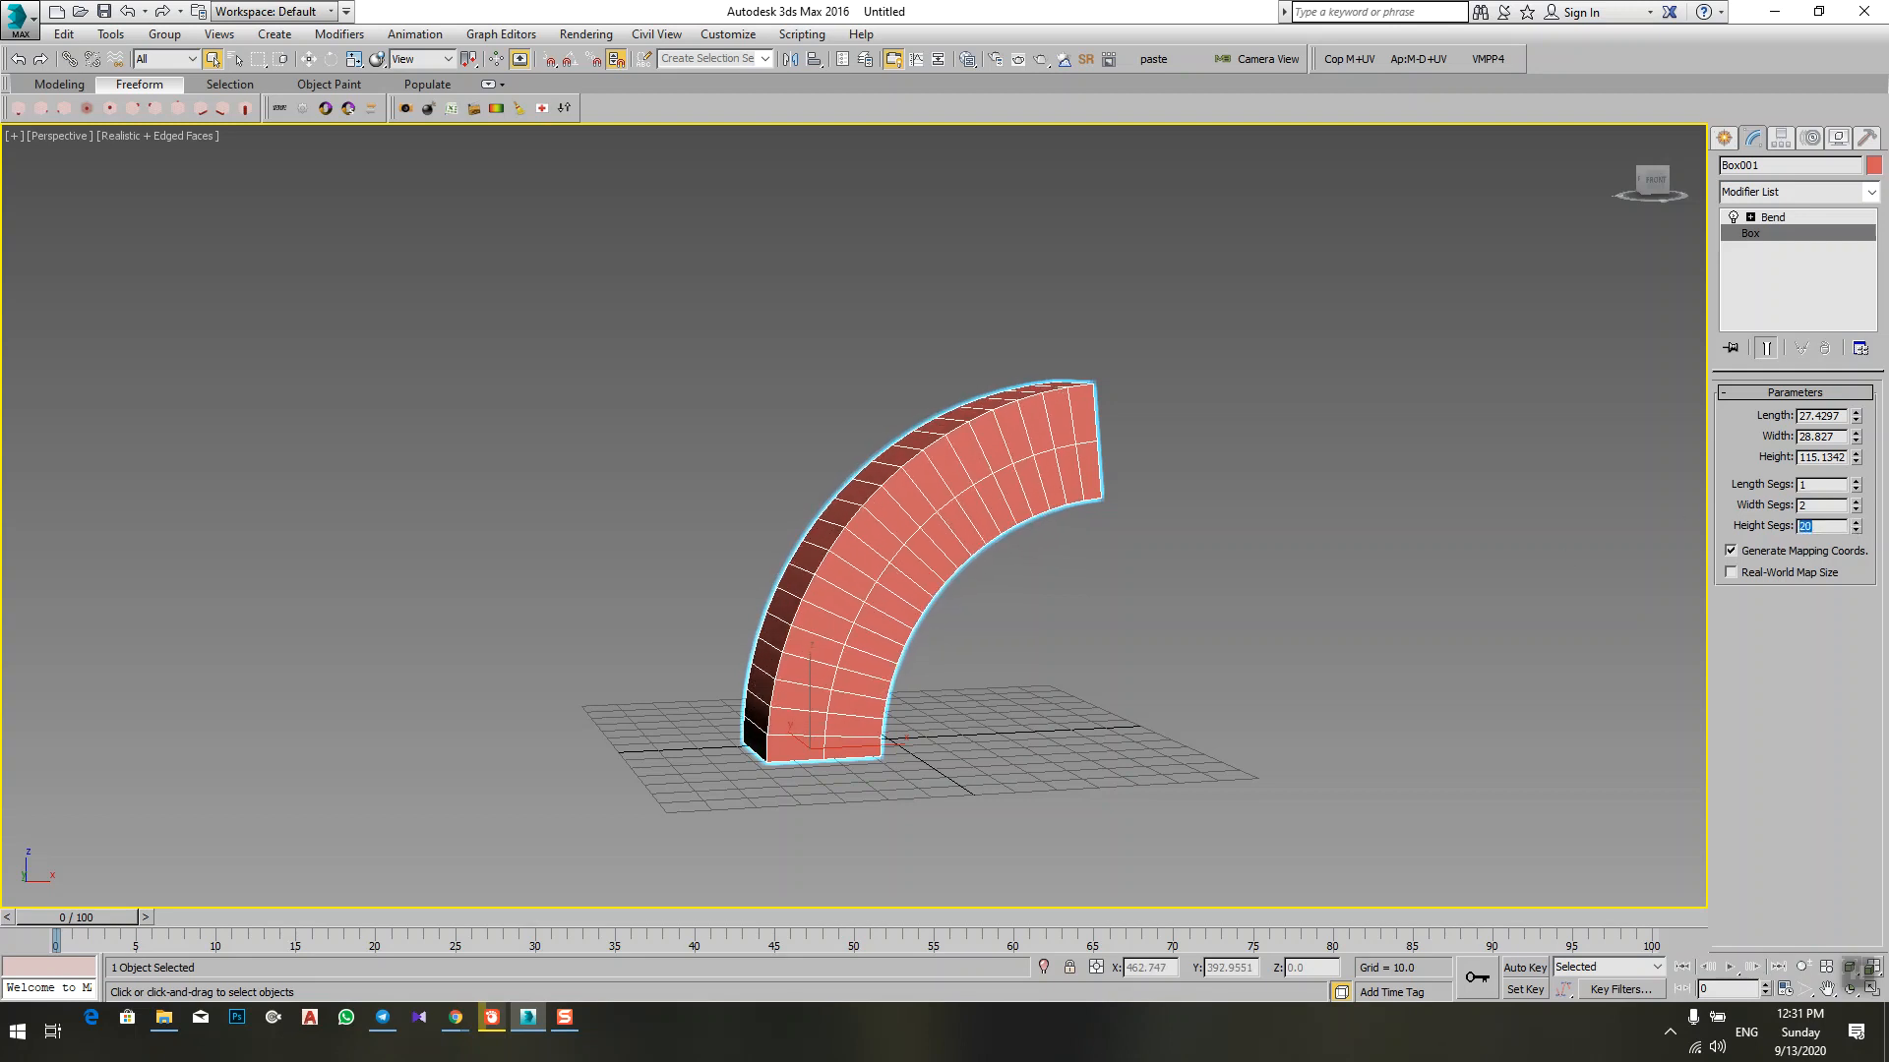
middle_click_drag(1429, 540, 972, 444, "alt")
scroll(972, 443, "down", 3)
middle_click_drag(939, 536, 1109, 421, "alt")
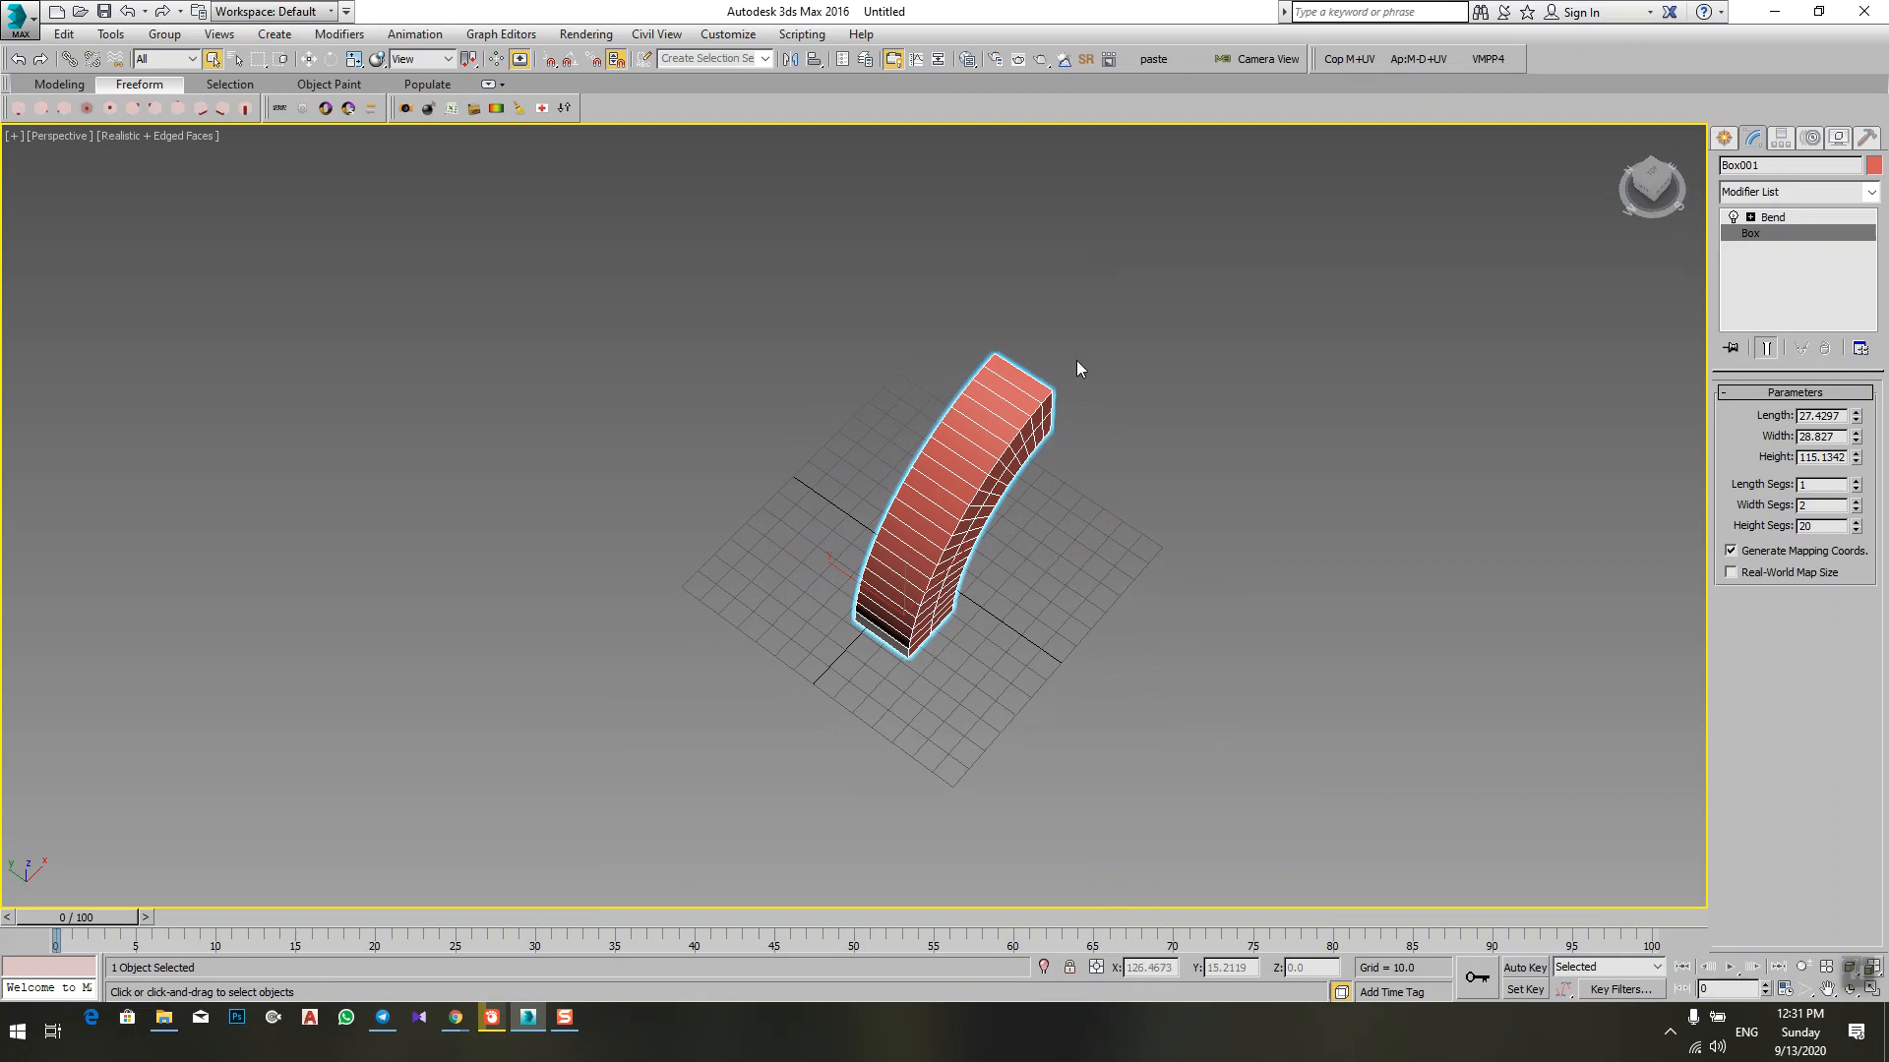
scroll(1079, 364, "down", 3)
middle_click_drag(1086, 376, 1029, 454, "alt")
scroll(1029, 454, "up", 6)
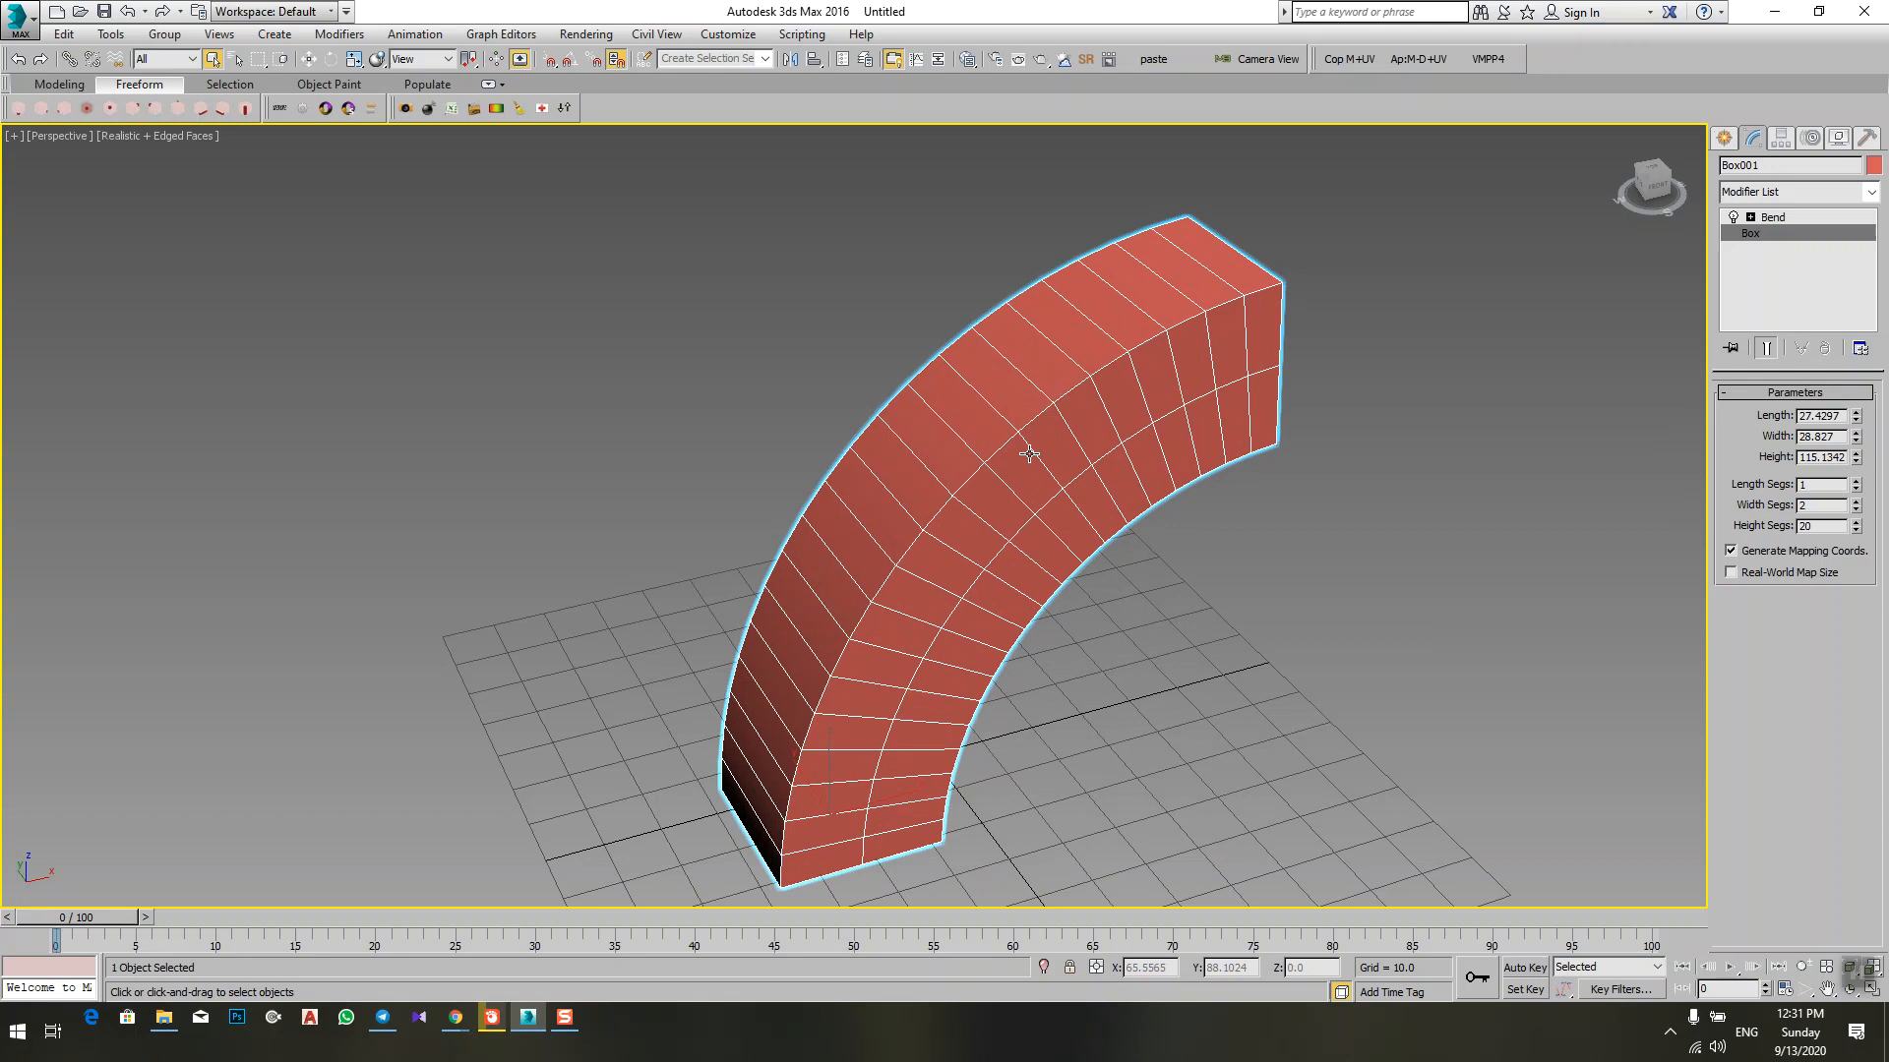
Step: Look over the bent box and delete it from the scene
scroll(1000, 498, "down", 6)
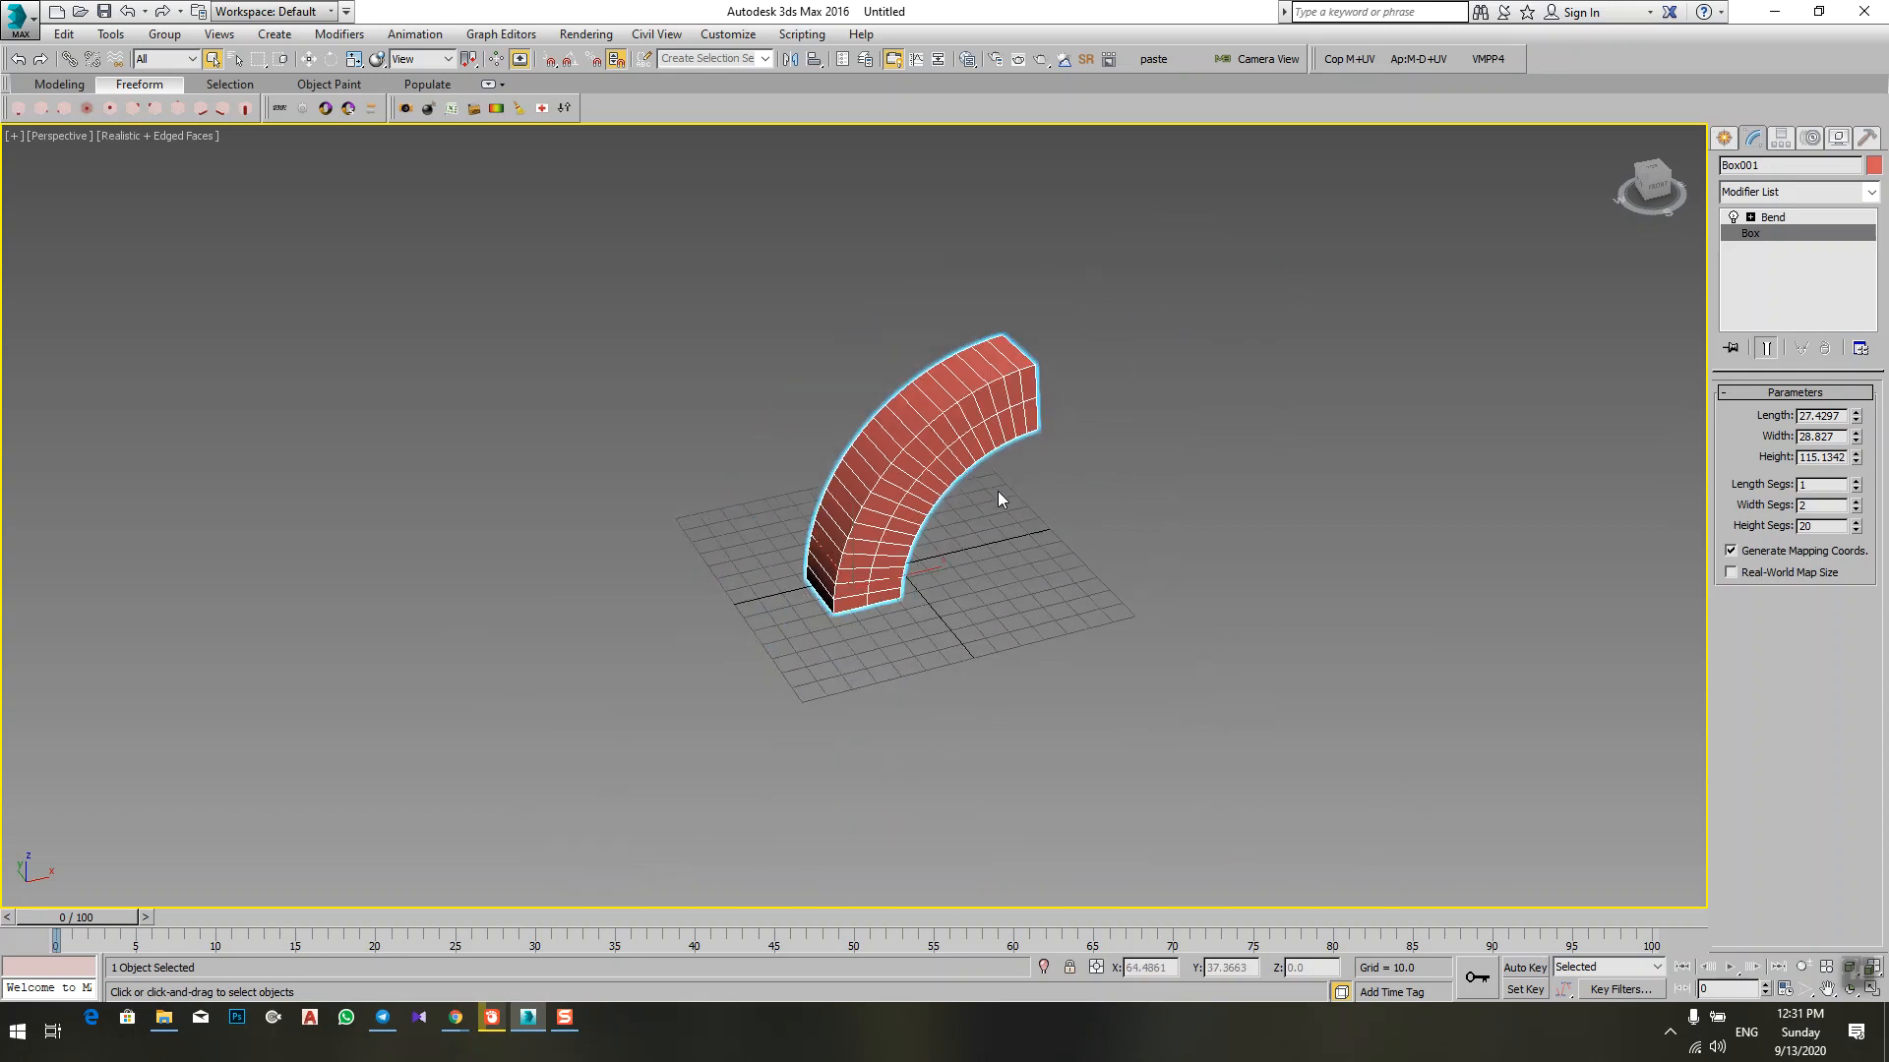
middle_click_drag(1000, 498, 898, 603, "alt")
scroll(983, 595, "up", 8)
scroll(1057, 590, "down", 5)
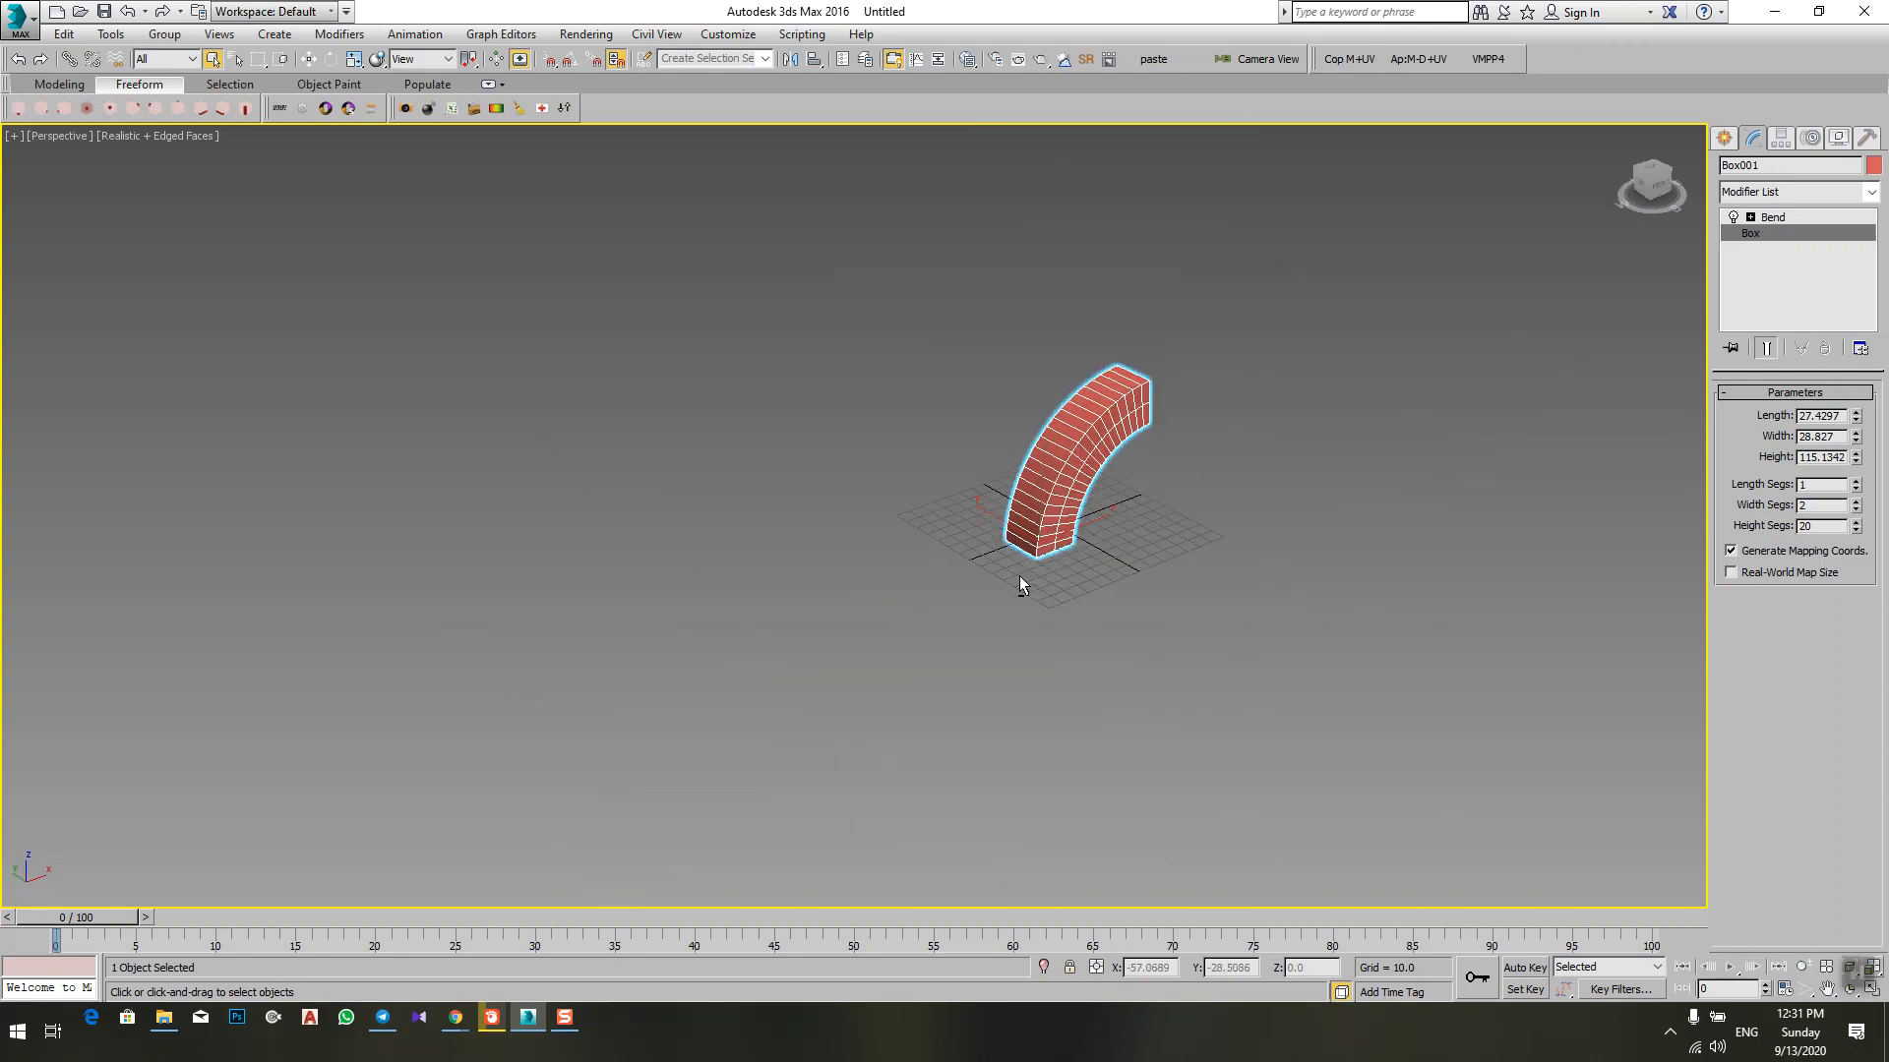
middle_click_drag(1020, 587, 954, 703, "alt")
scroll(948, 717, "up", 8)
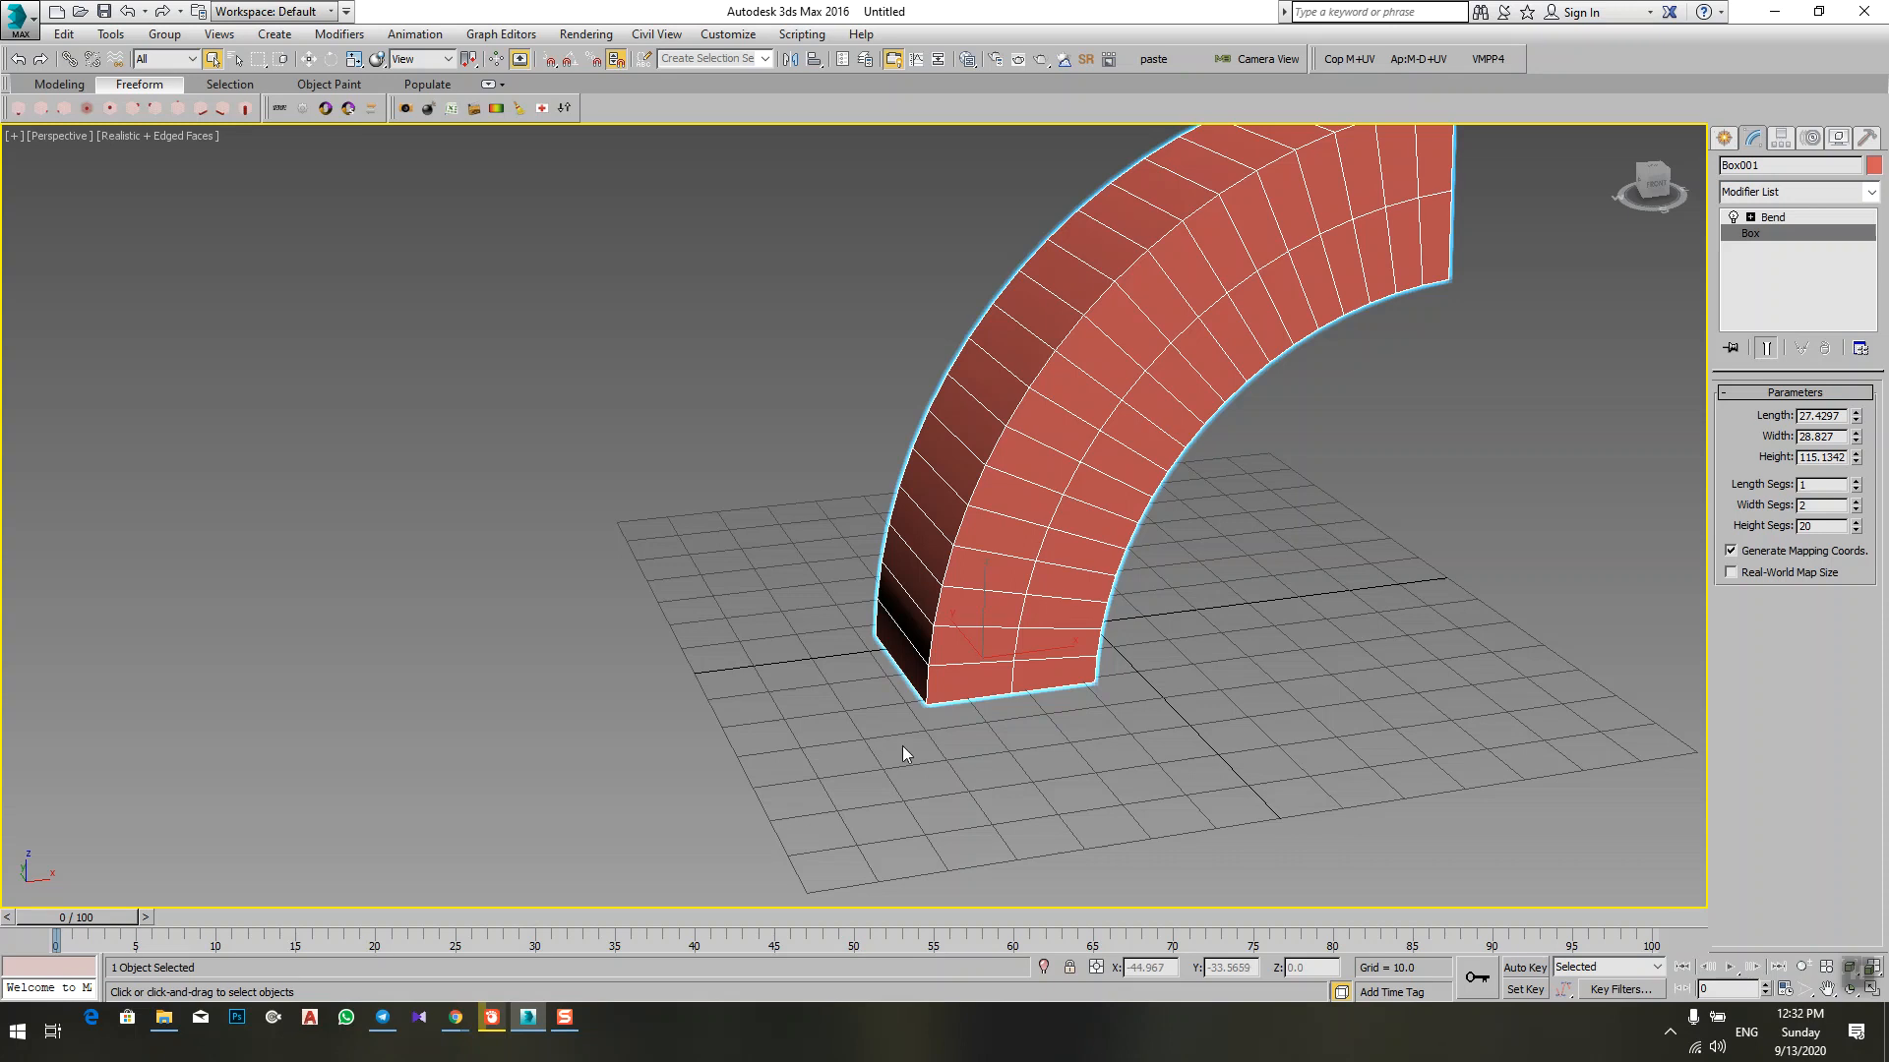
key("Delete")
Step: Create a new Standard Primitives box on the grid, about 35 long, 72 wide and 59 high
middle_click_drag(901, 748, 842, 581, "alt")
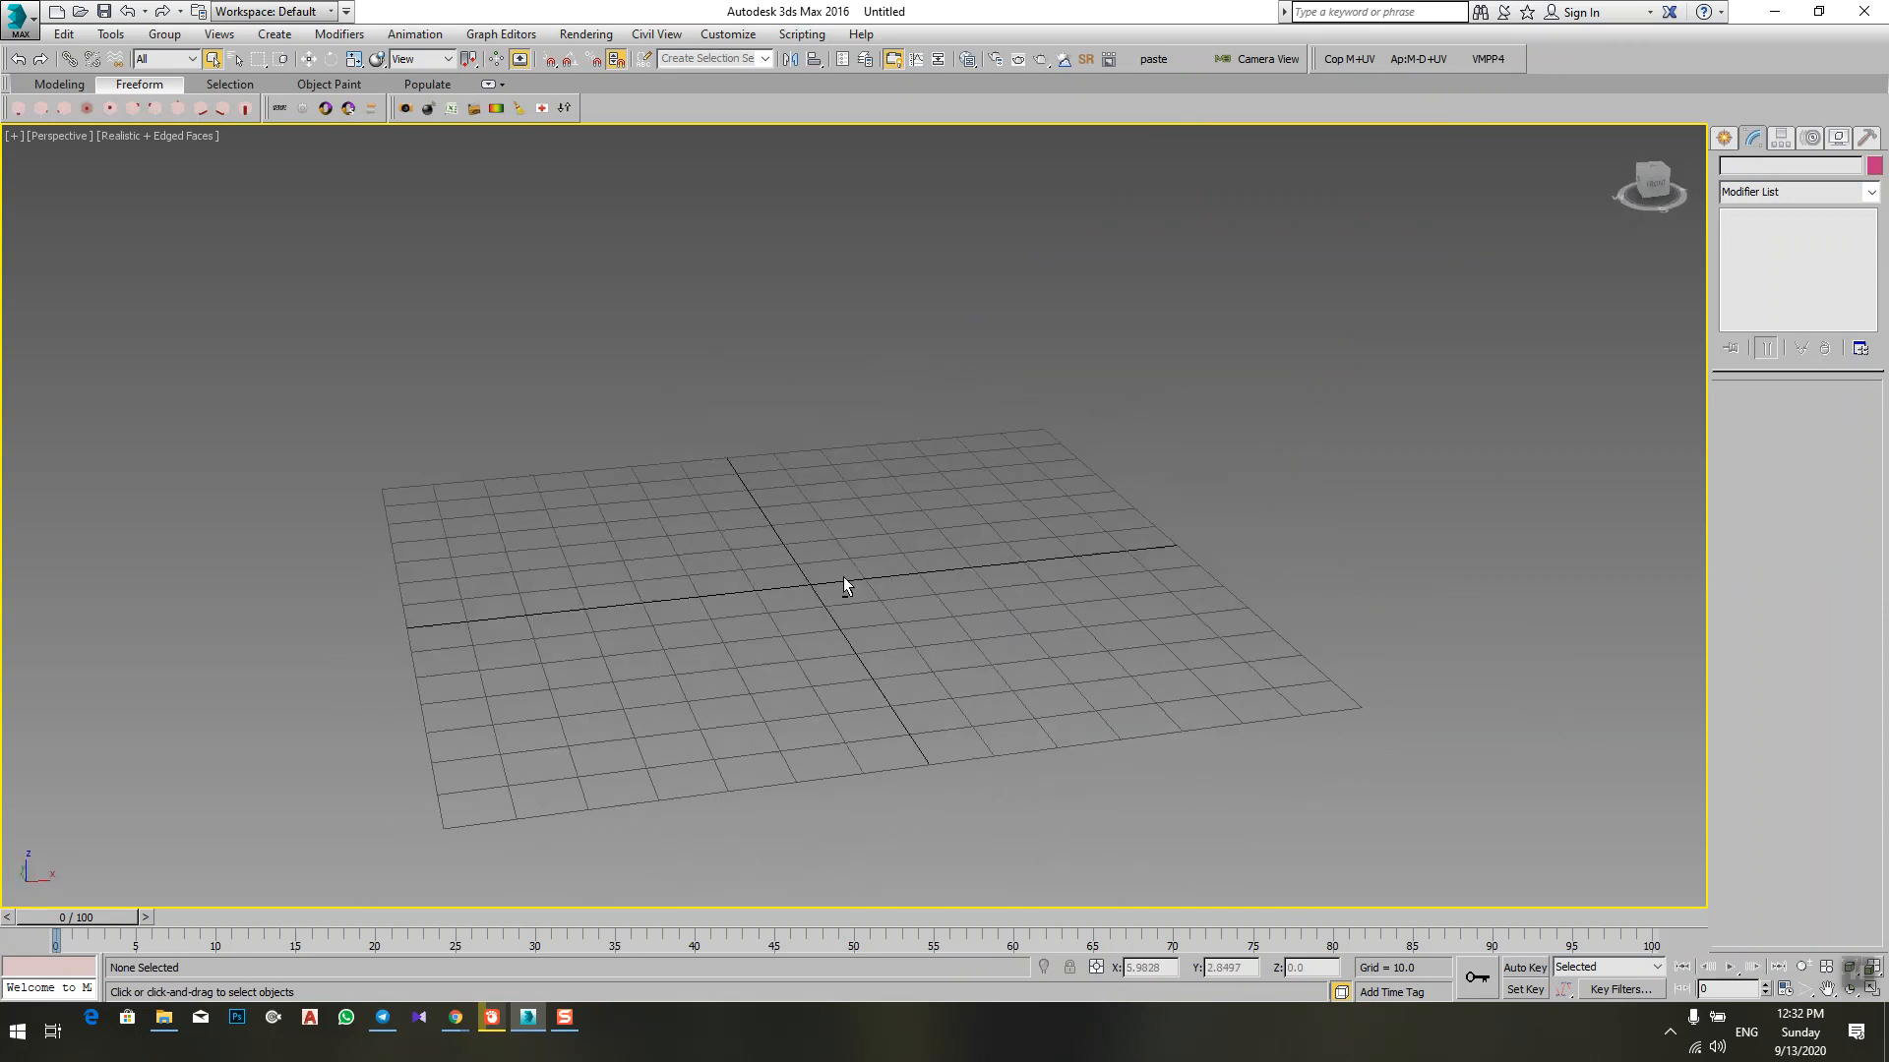
left_click(1724, 137)
middle_click_drag(739, 612, 879, 630, "alt")
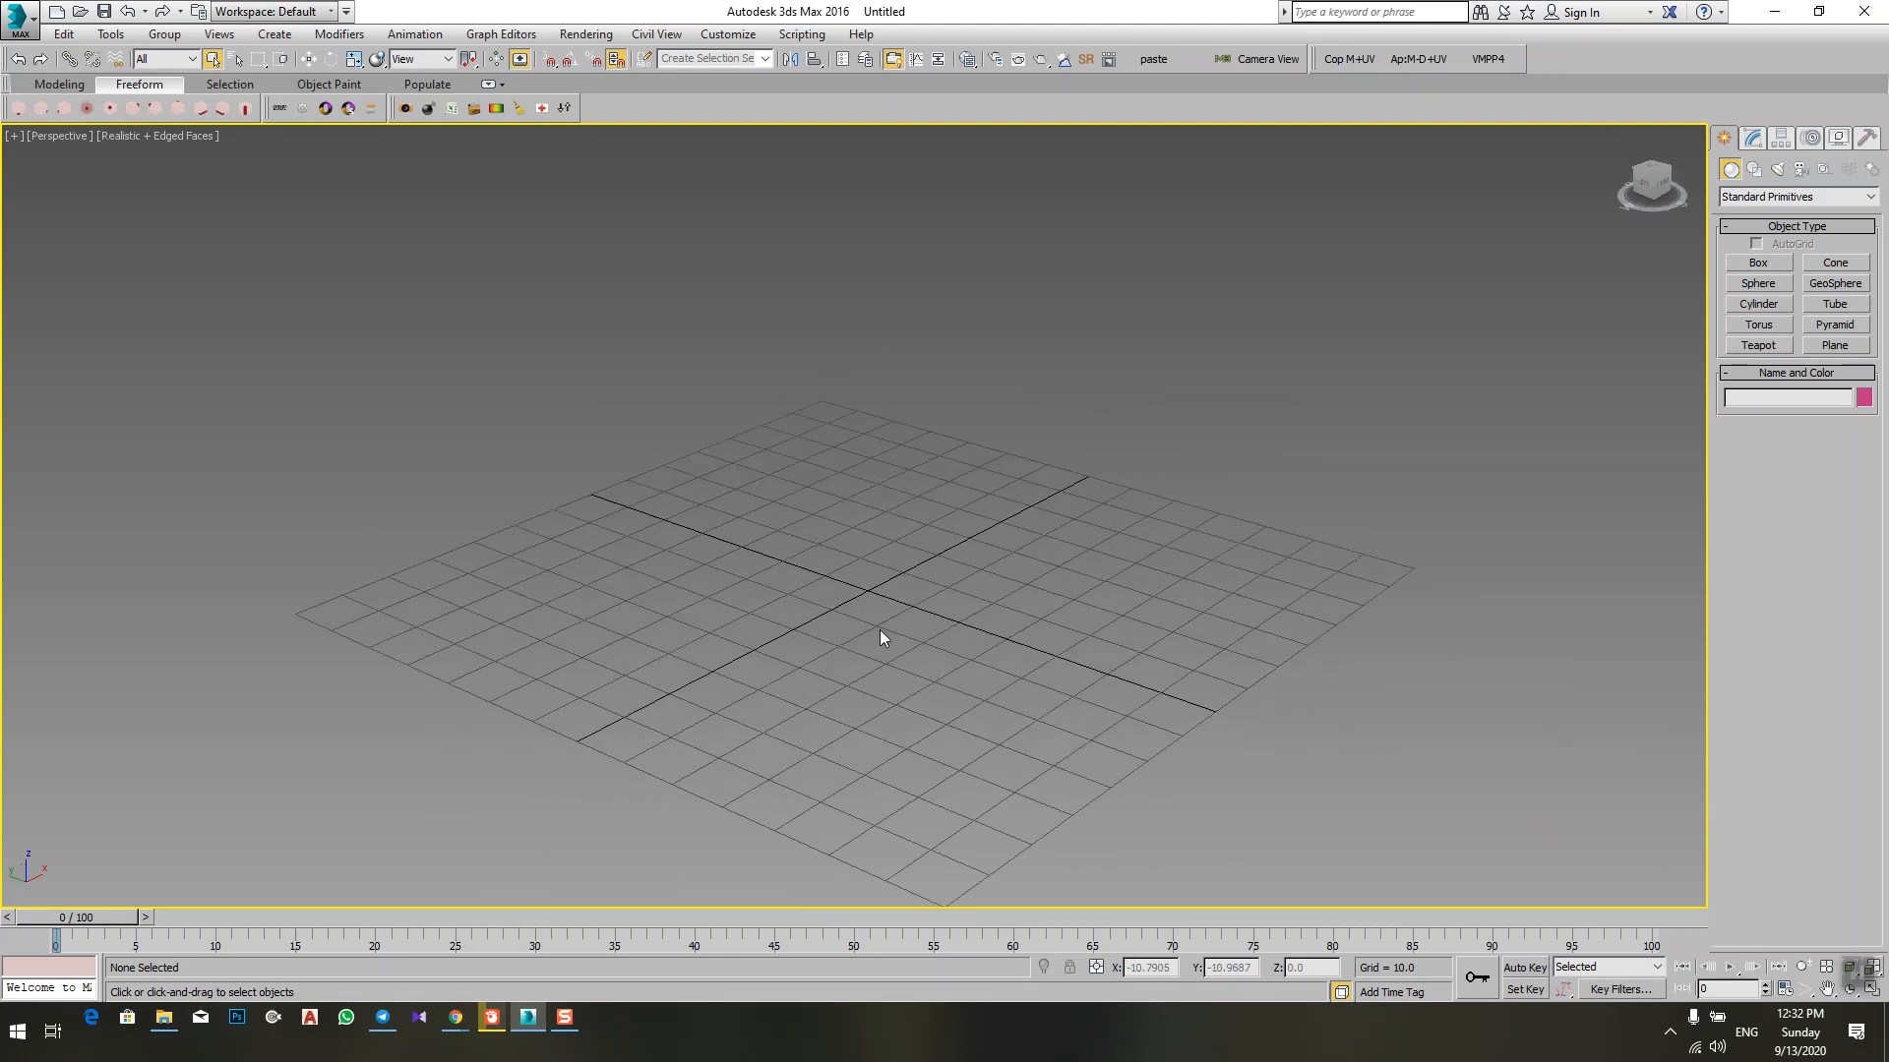
left_click(1756, 264)
mouse_move(698, 630)
left_mouse_down()
mouse_move(1131, 630)
mouse_move(1115, 553)
left_mouse_up()
left_click(1077, 241)
middle_click_drag(1235, 495, 1238, 503, "alt")
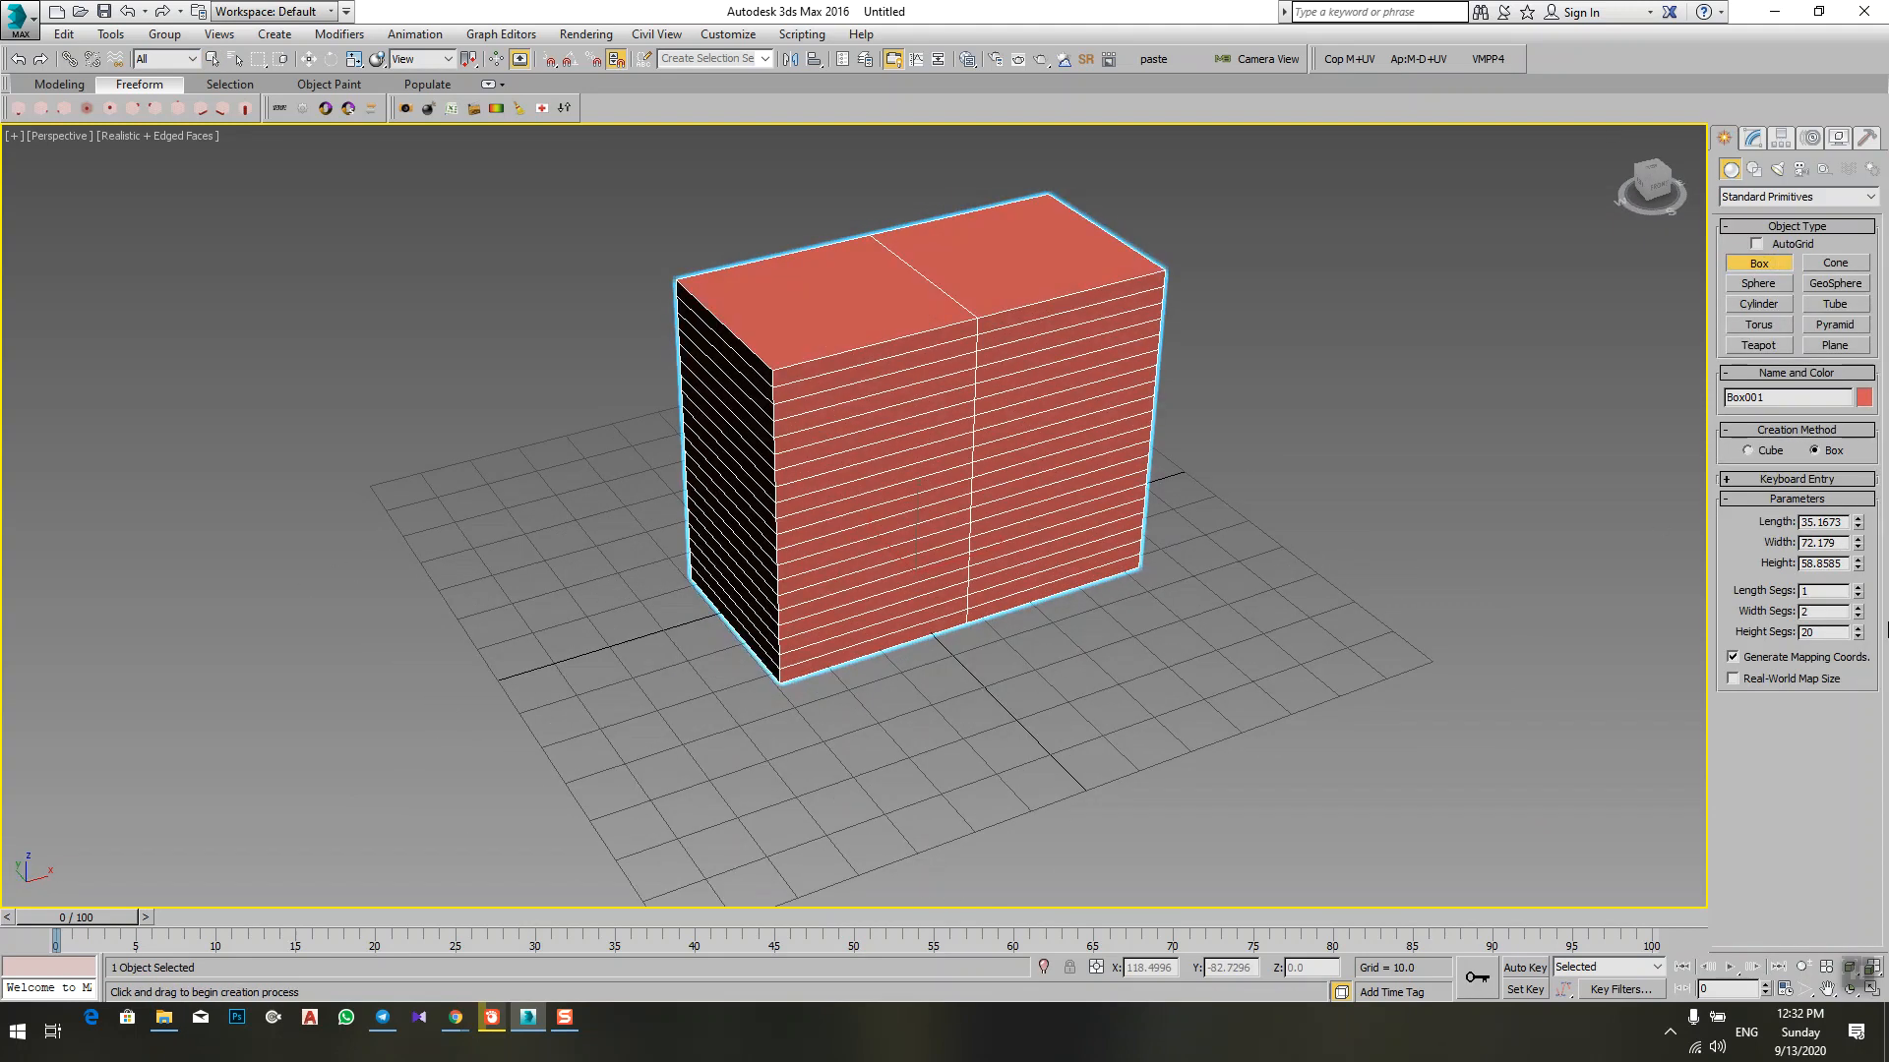
Step: Increase the box's width to 79.179 in single-unit increments using spinner snap
left_click(617, 60)
left_click(1857, 539)
left_click(1857, 539)
left_click(1857, 539)
left_click(1857, 539)
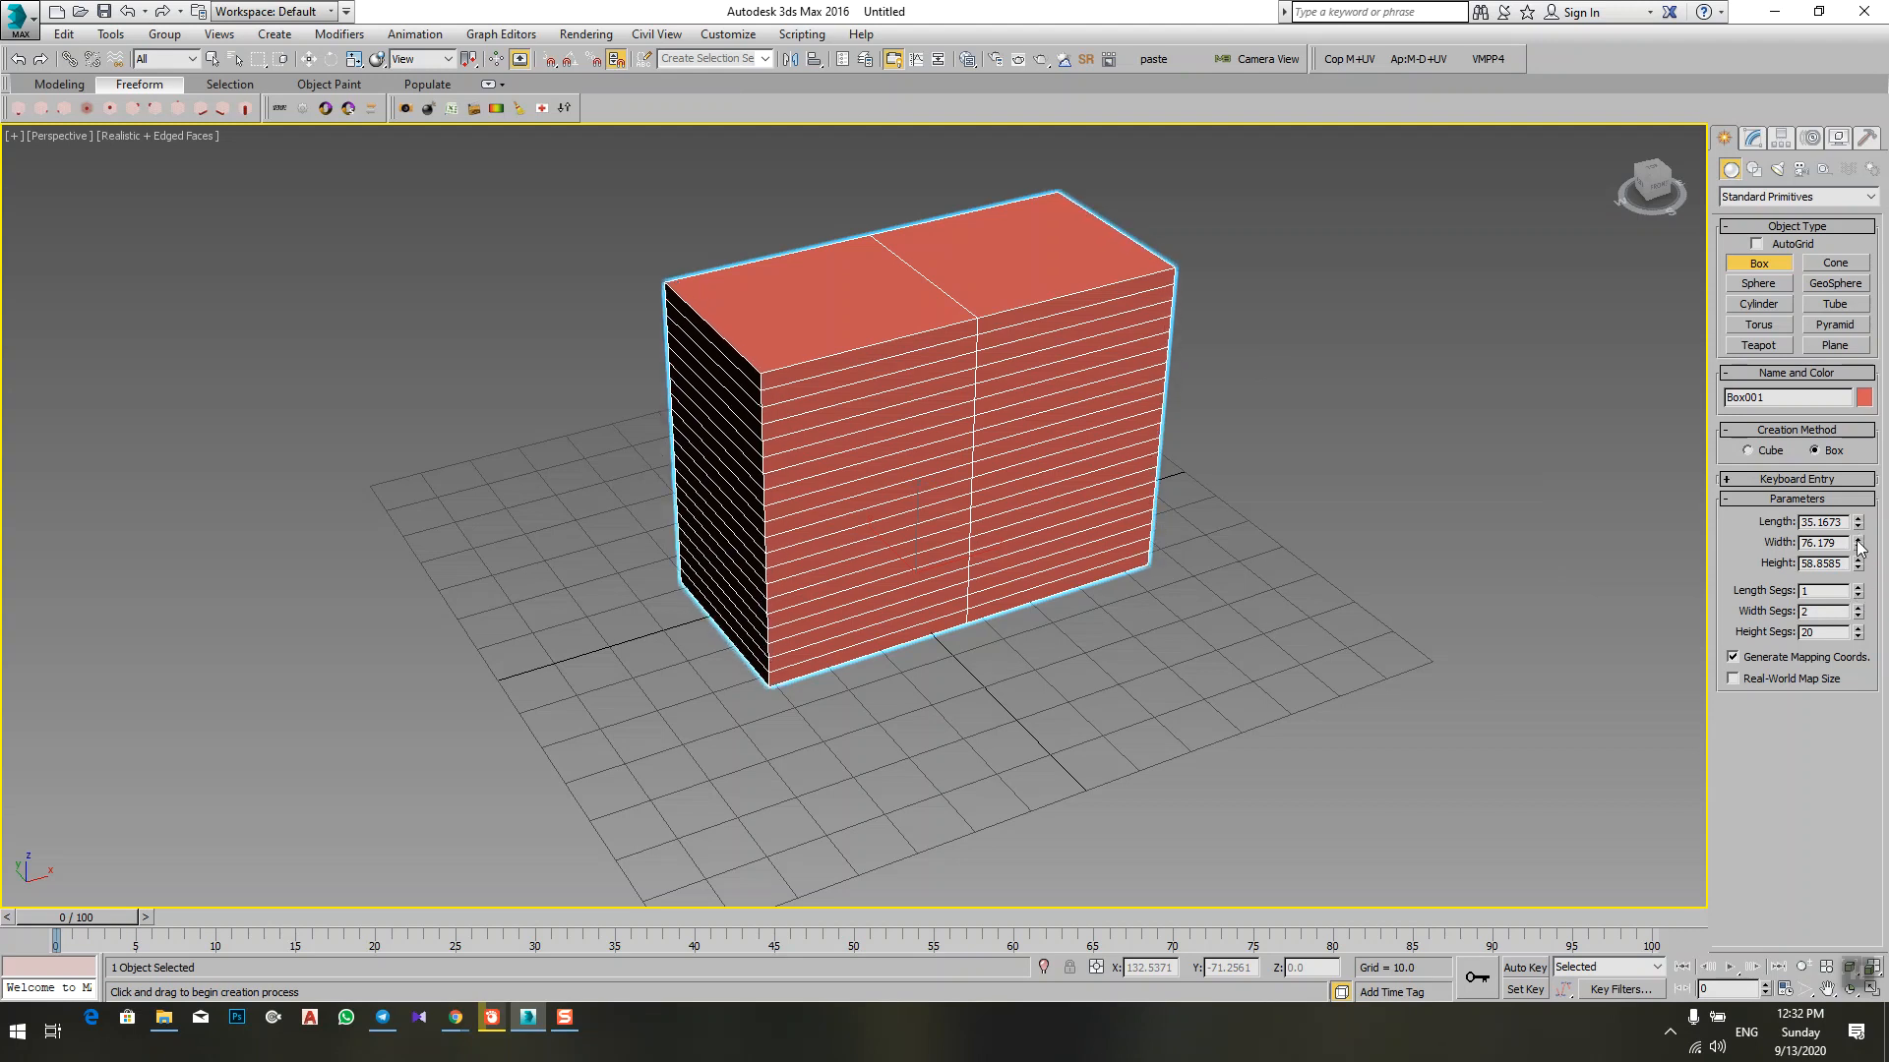
left_click(1857, 539)
left_click(1857, 539)
left_click(1857, 539)
middle_click_drag(1134, 592, 1181, 591)
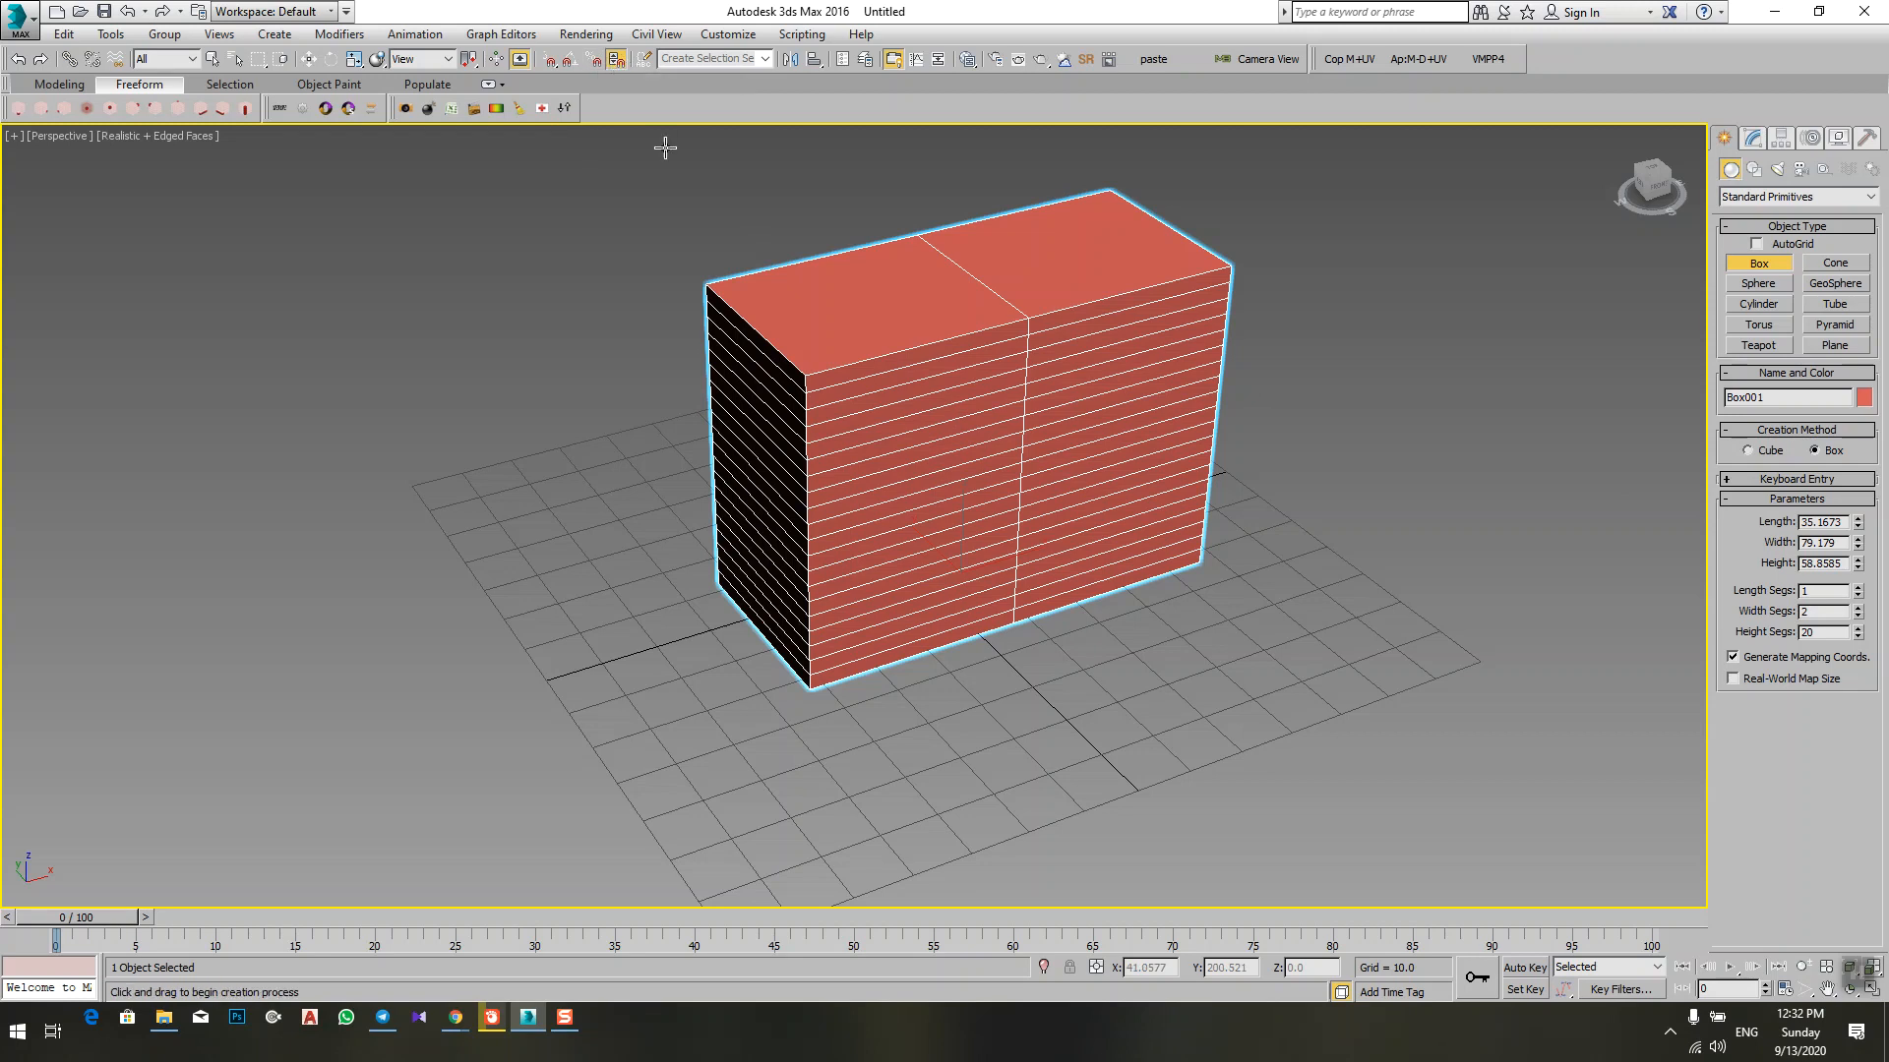
Step: Set the spinner snap increment to 5 in the preferences and keep spinner snap on
left_click(612, 61)
right_click(613, 63)
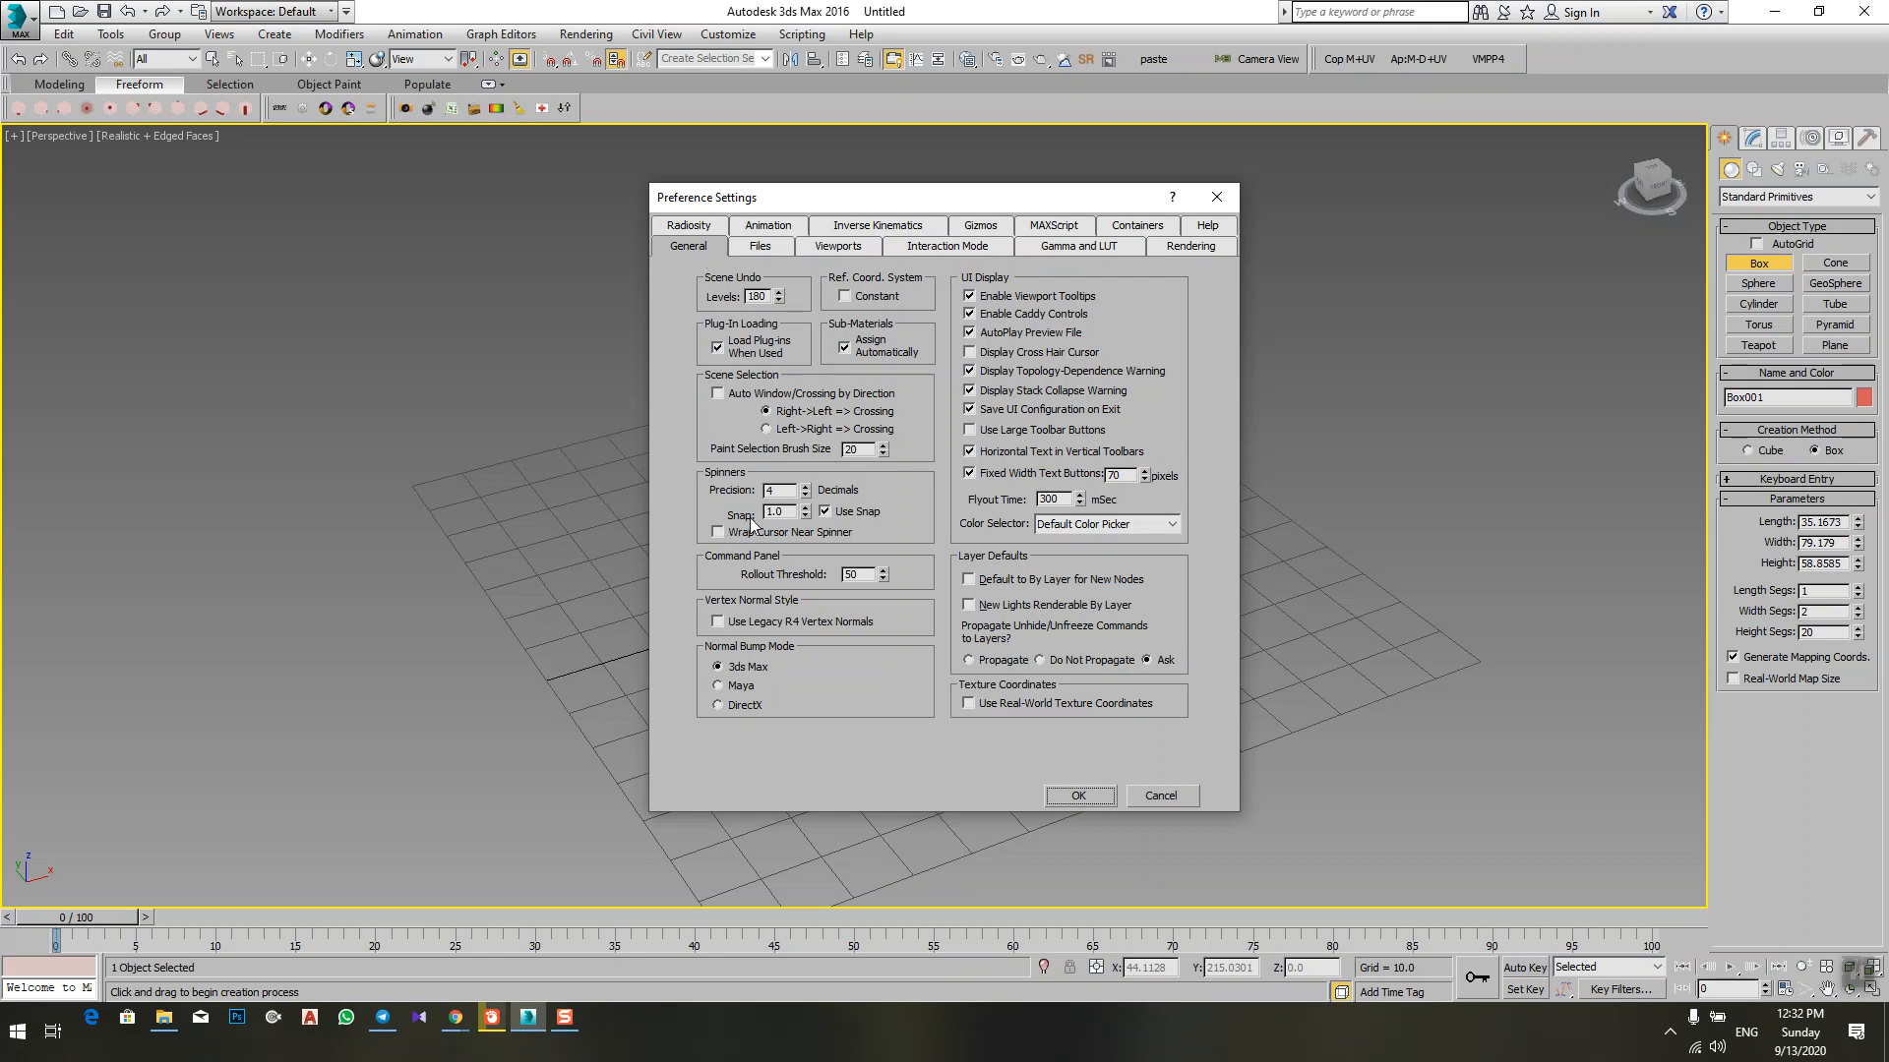
left_click_drag(786, 512, 617, 506)
type("5")
left_click(1074, 802)
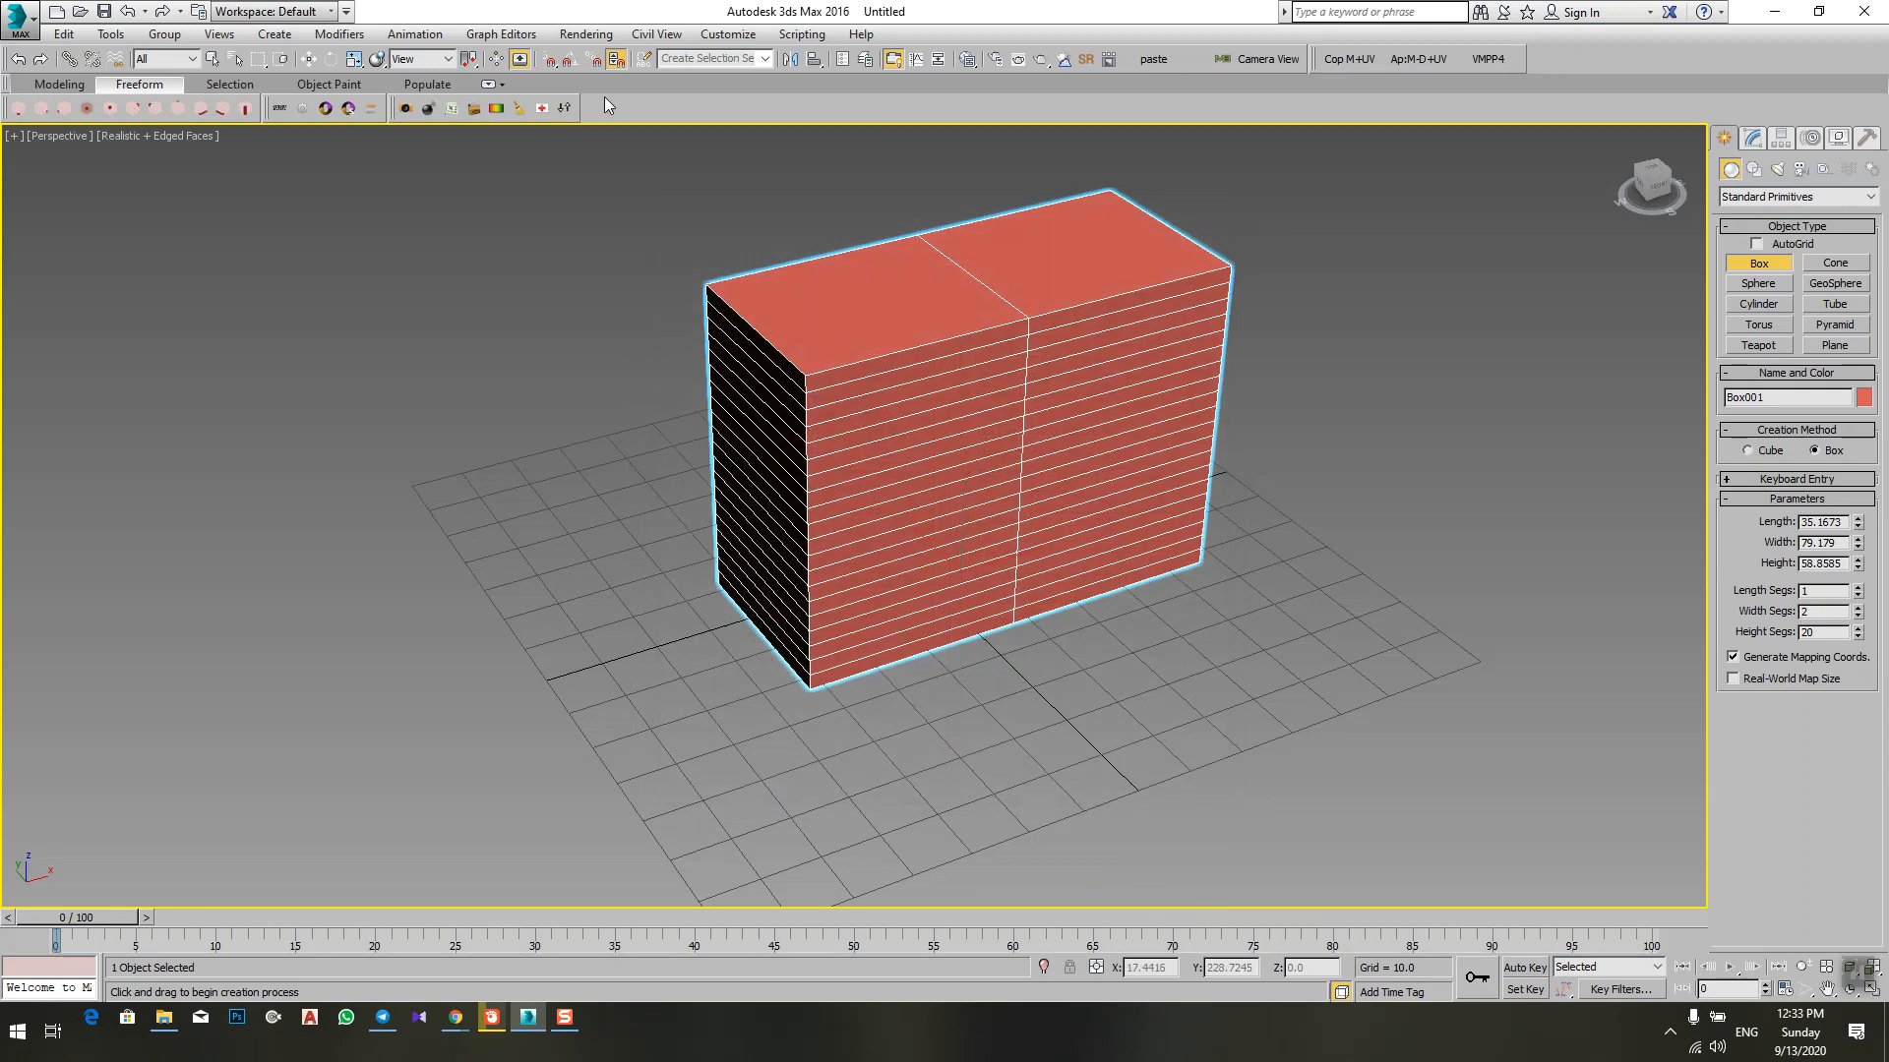
left_click(616, 61)
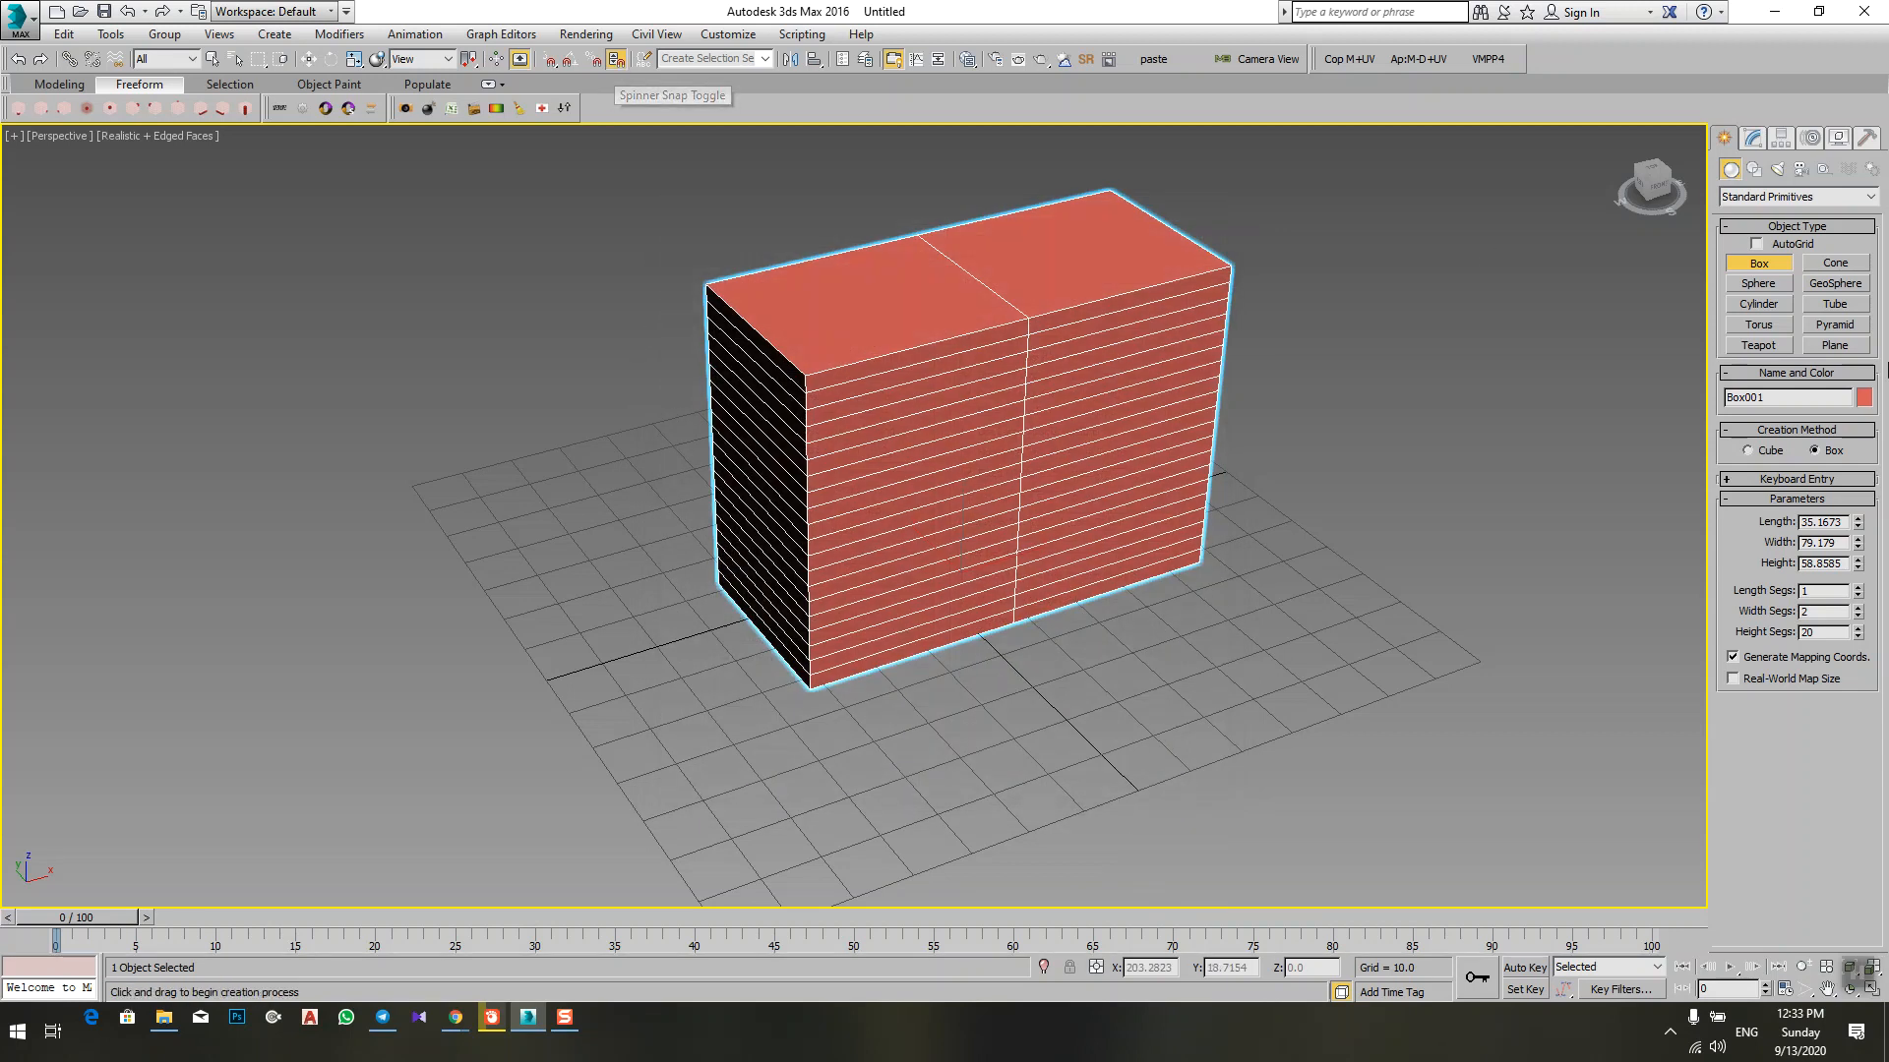
Step: Set the box's length to 35 and raise it in snapped increments to 105
double_click(1836, 521)
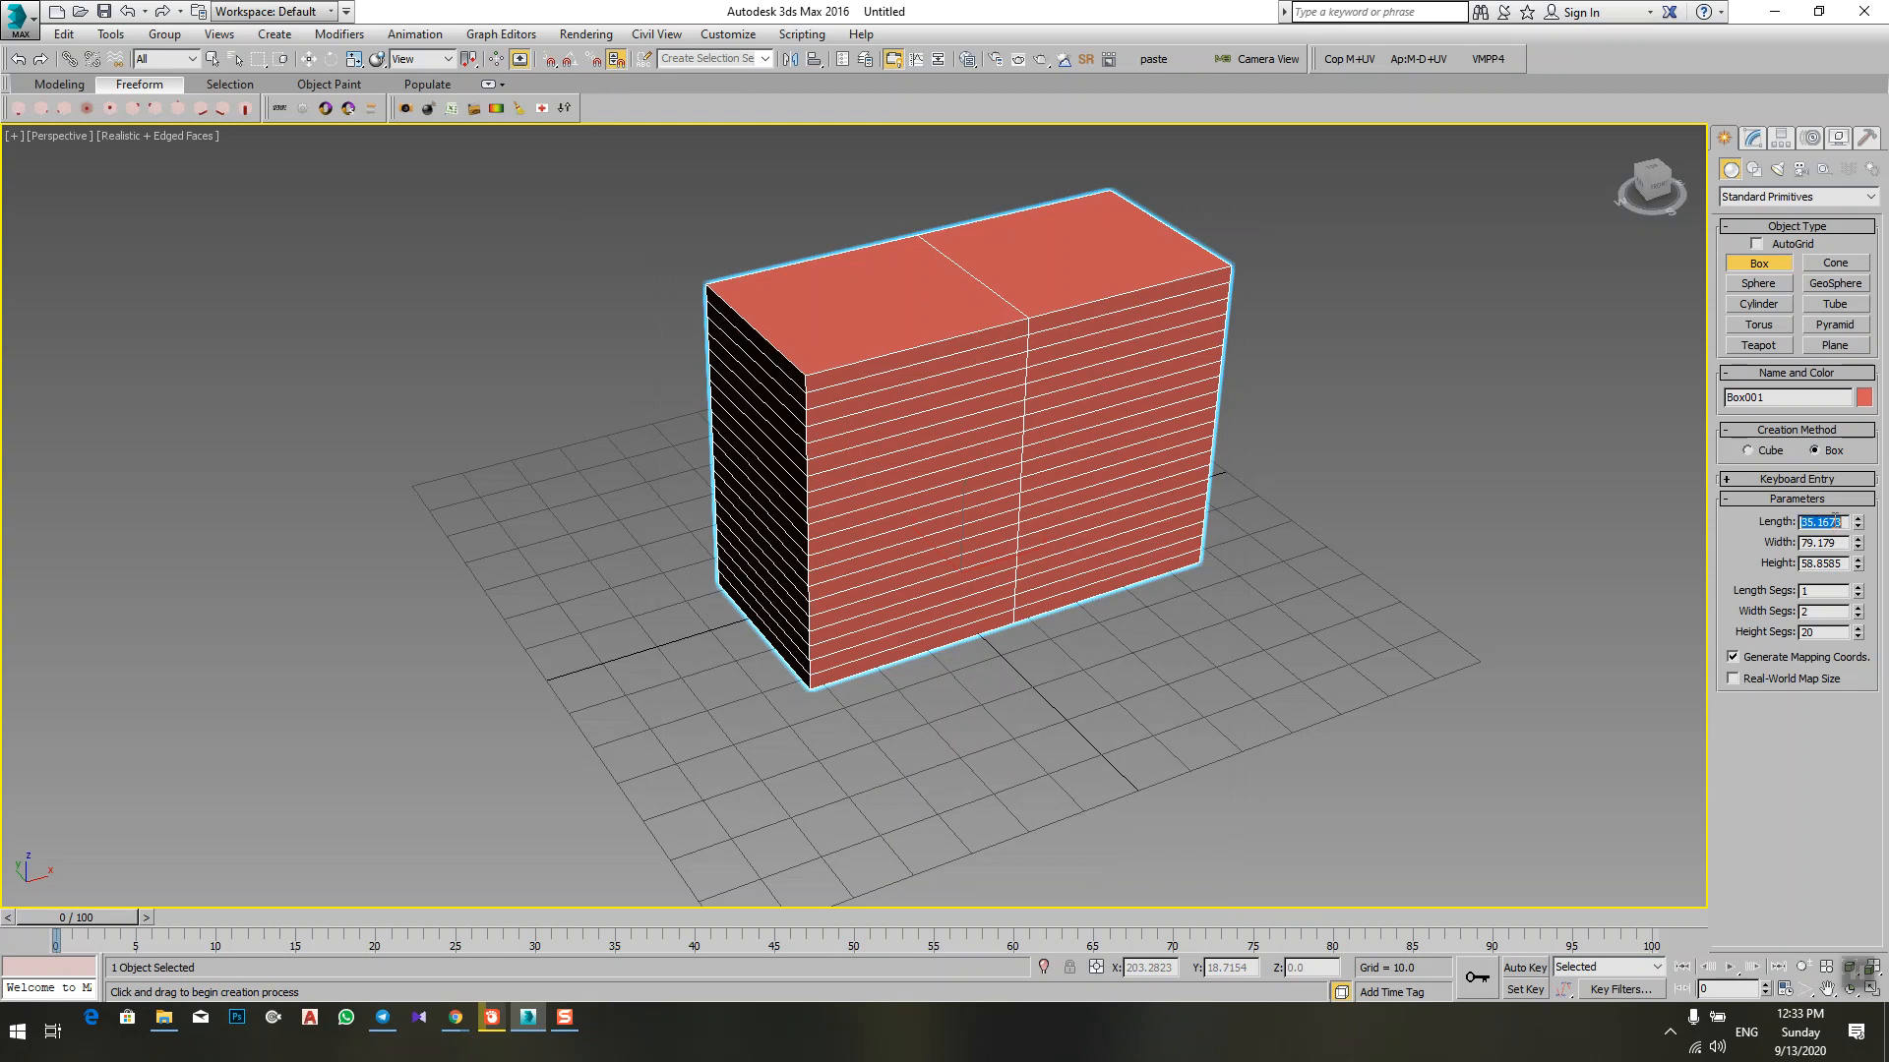
type("35")
key("Return")
left_click(1858, 520)
left_click_drag(1858, 519, 1858, 519)
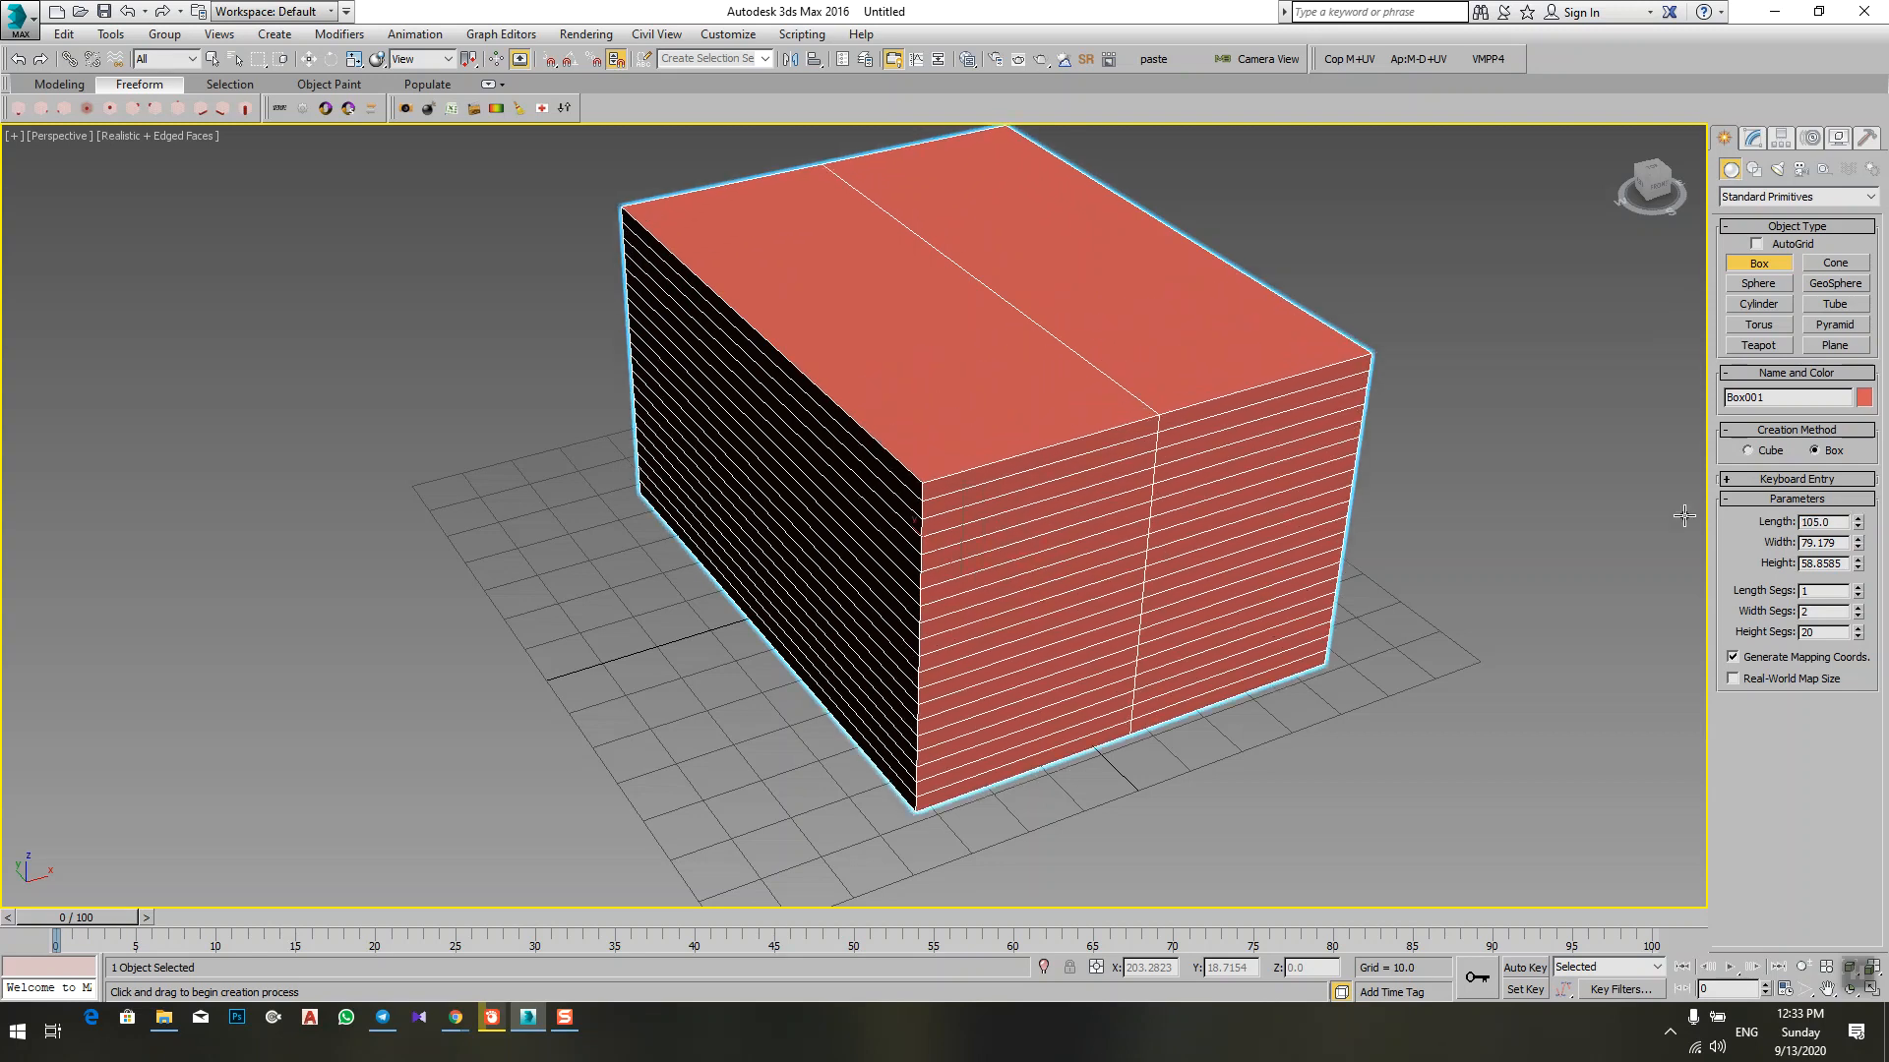
middle_click_drag(854, 391, 790, 454)
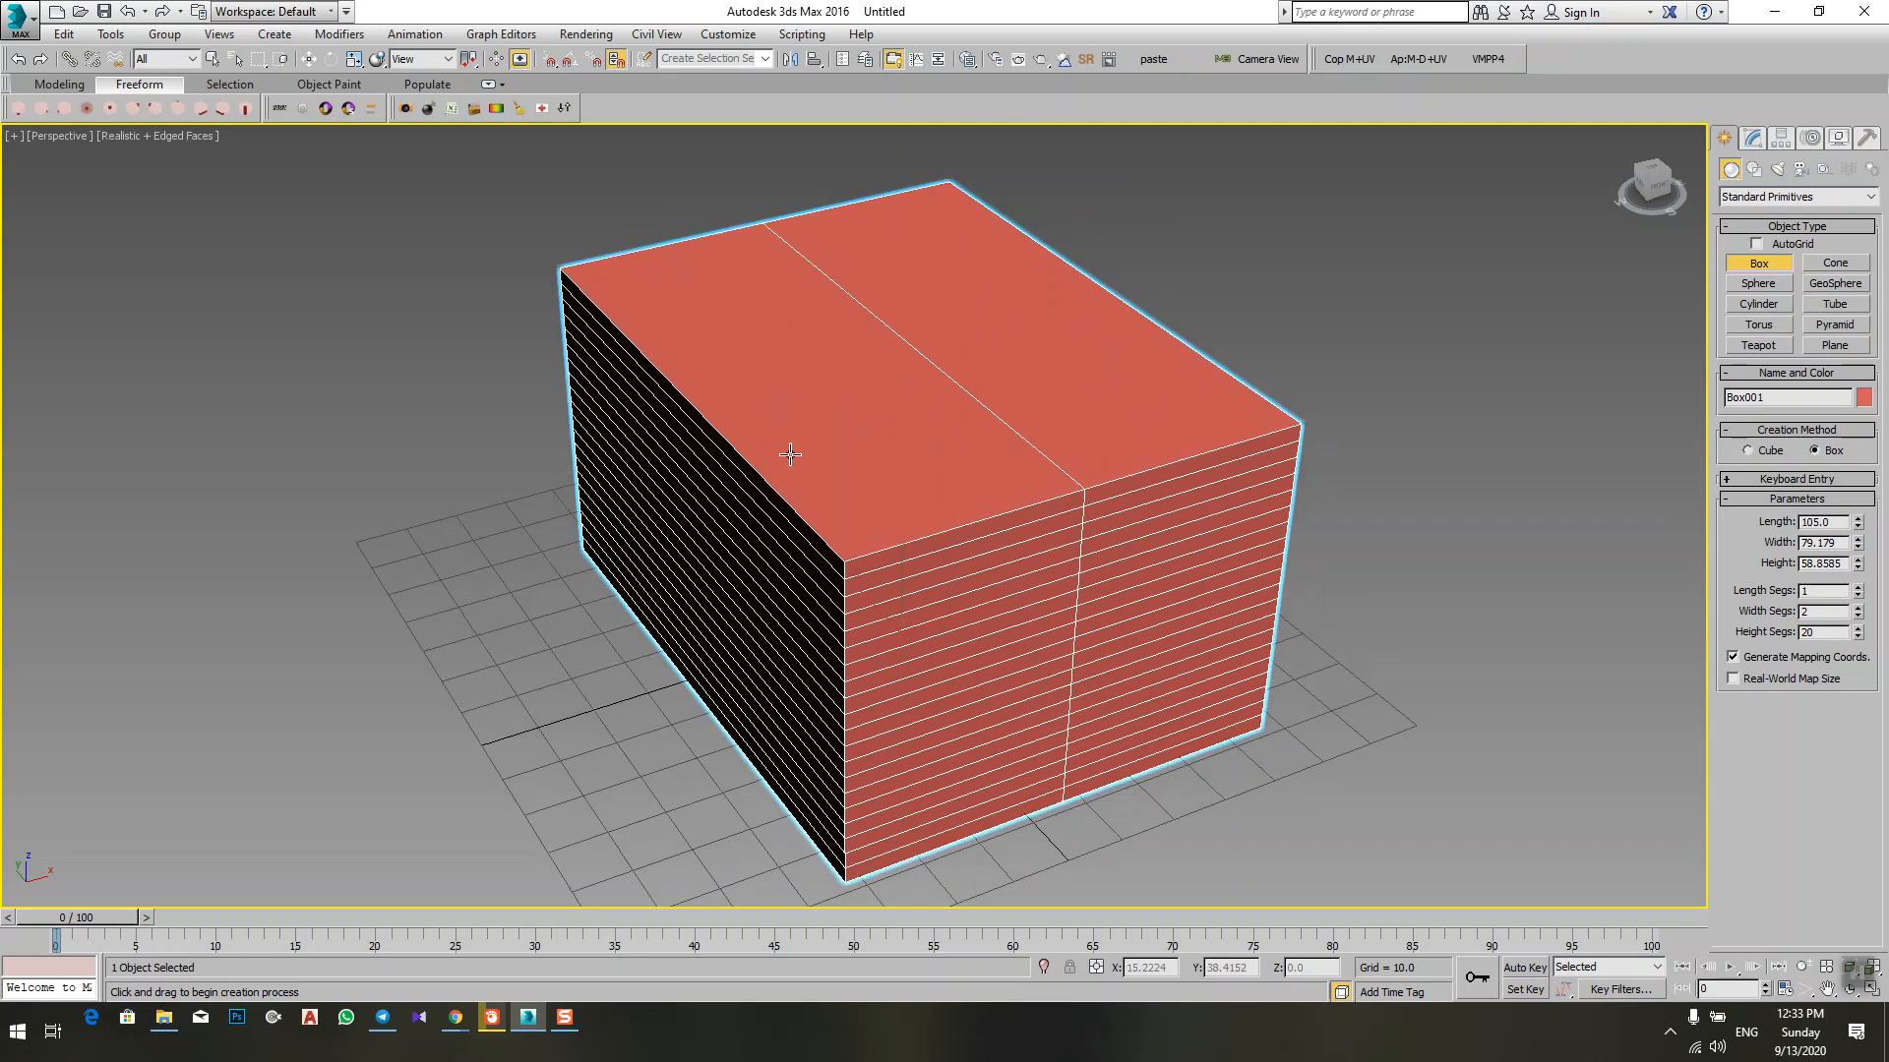
Step: Turn off spinner snap, reduce the box's length freely to about 62.57, and check the spinner snap preferences
left_click(616, 64)
mouse_move(1860, 526)
left_mouse_down()
mouse_move(1867, 466)
mouse_move(1843, 556)
left_mouse_up()
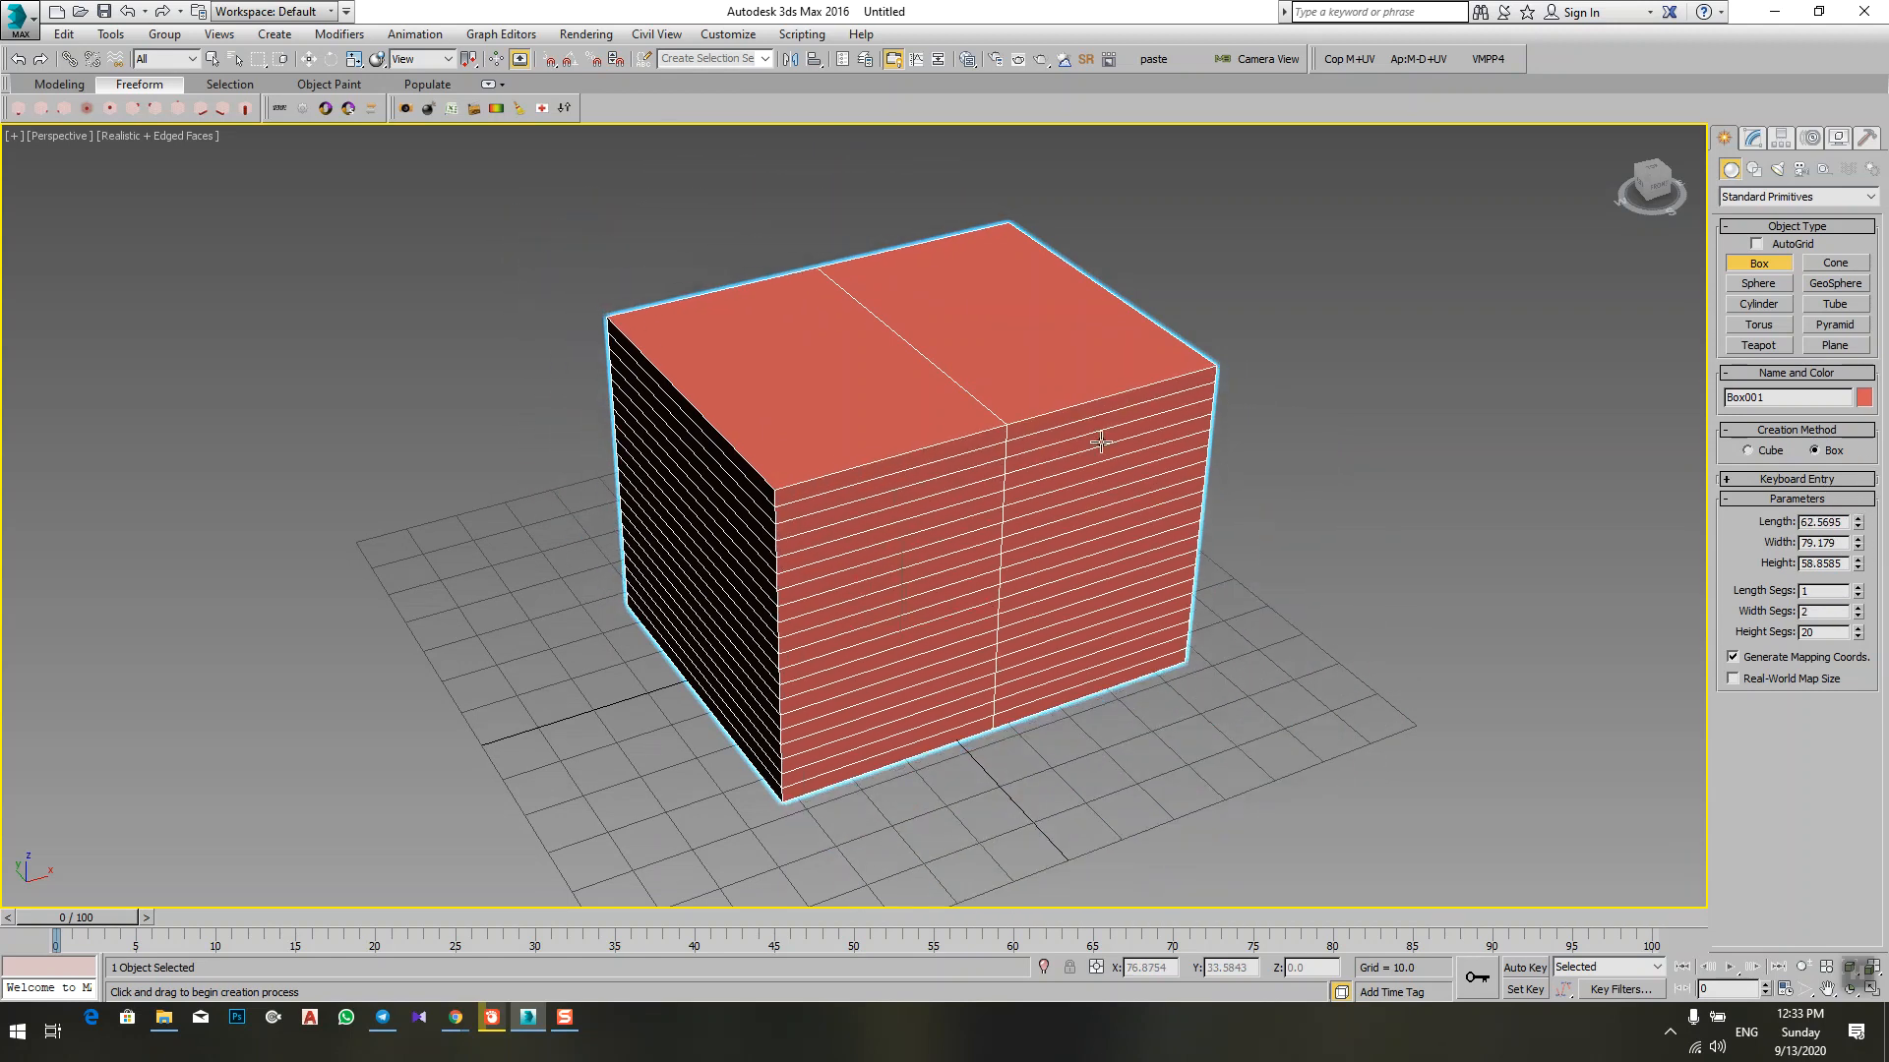
left_click(611, 61)
right_click(611, 61)
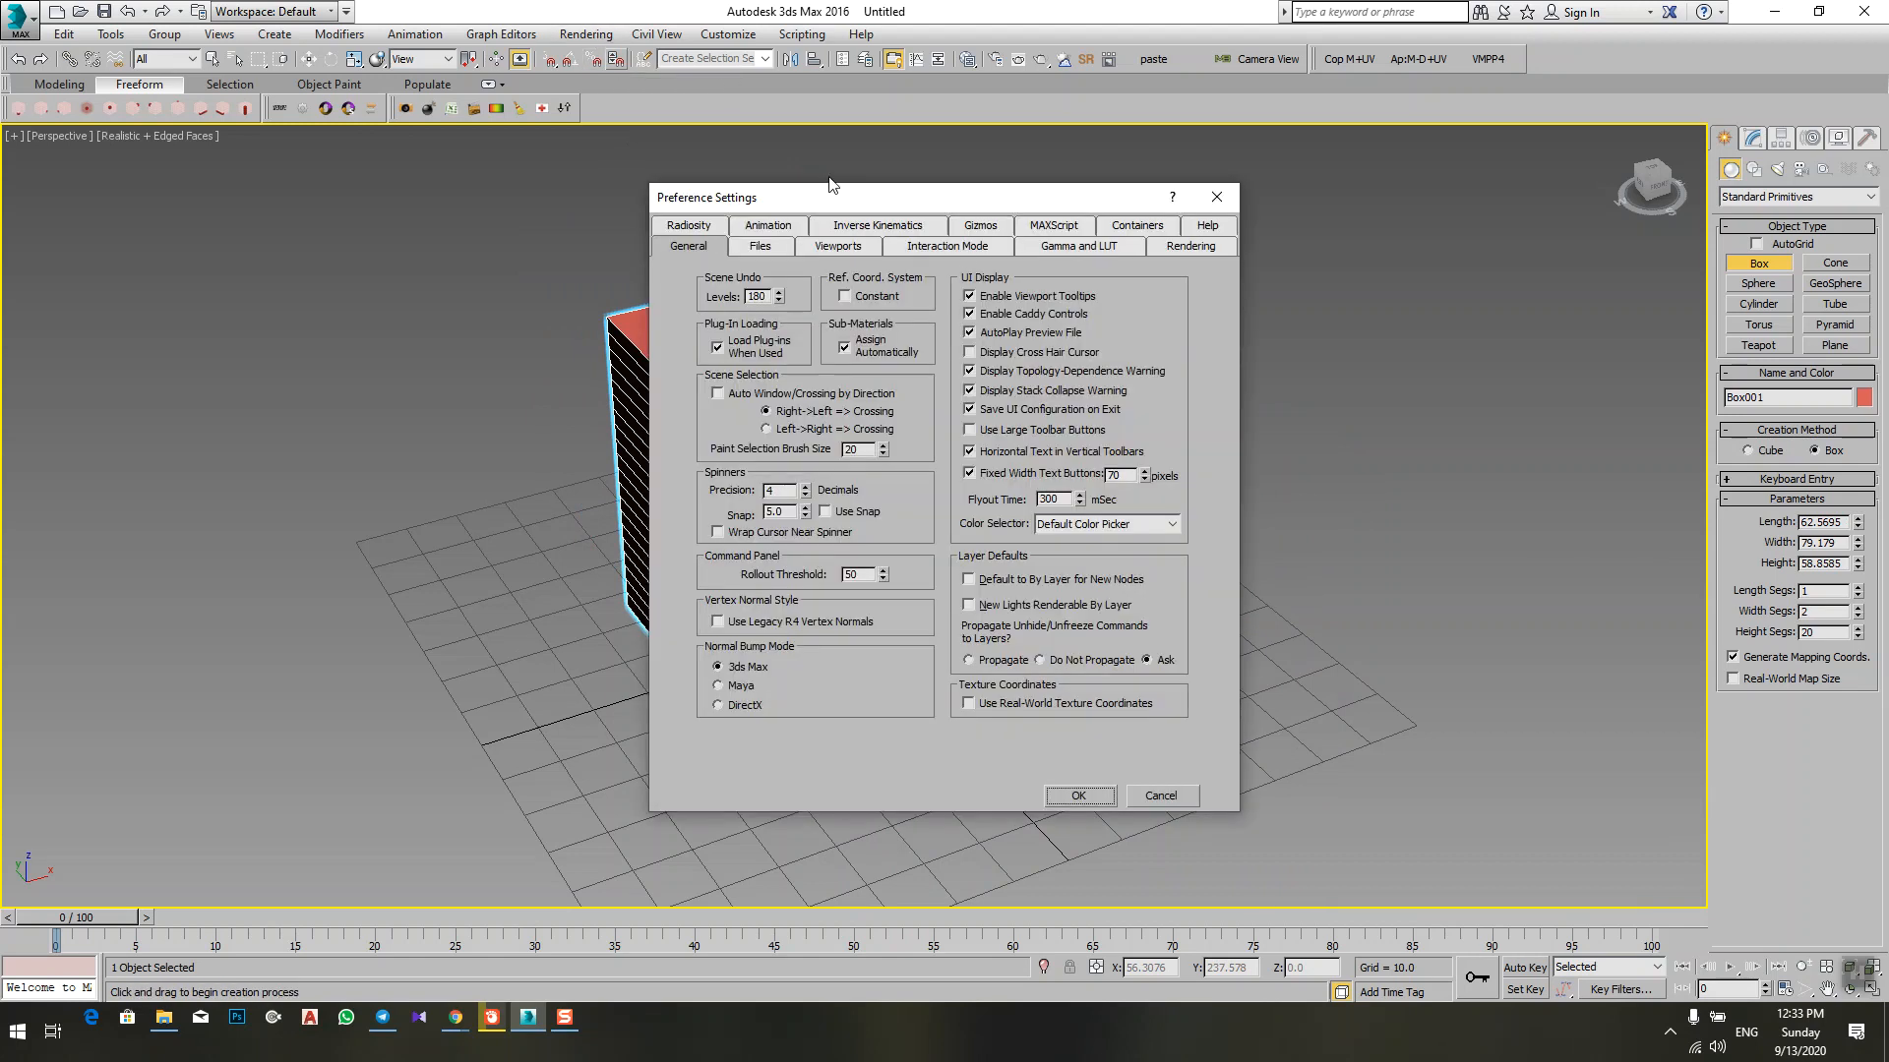
left_click(1218, 198)
Step: Set the Scene Undo levels to 20 in Preference Settings and accept the dialog
left_click(728, 33)
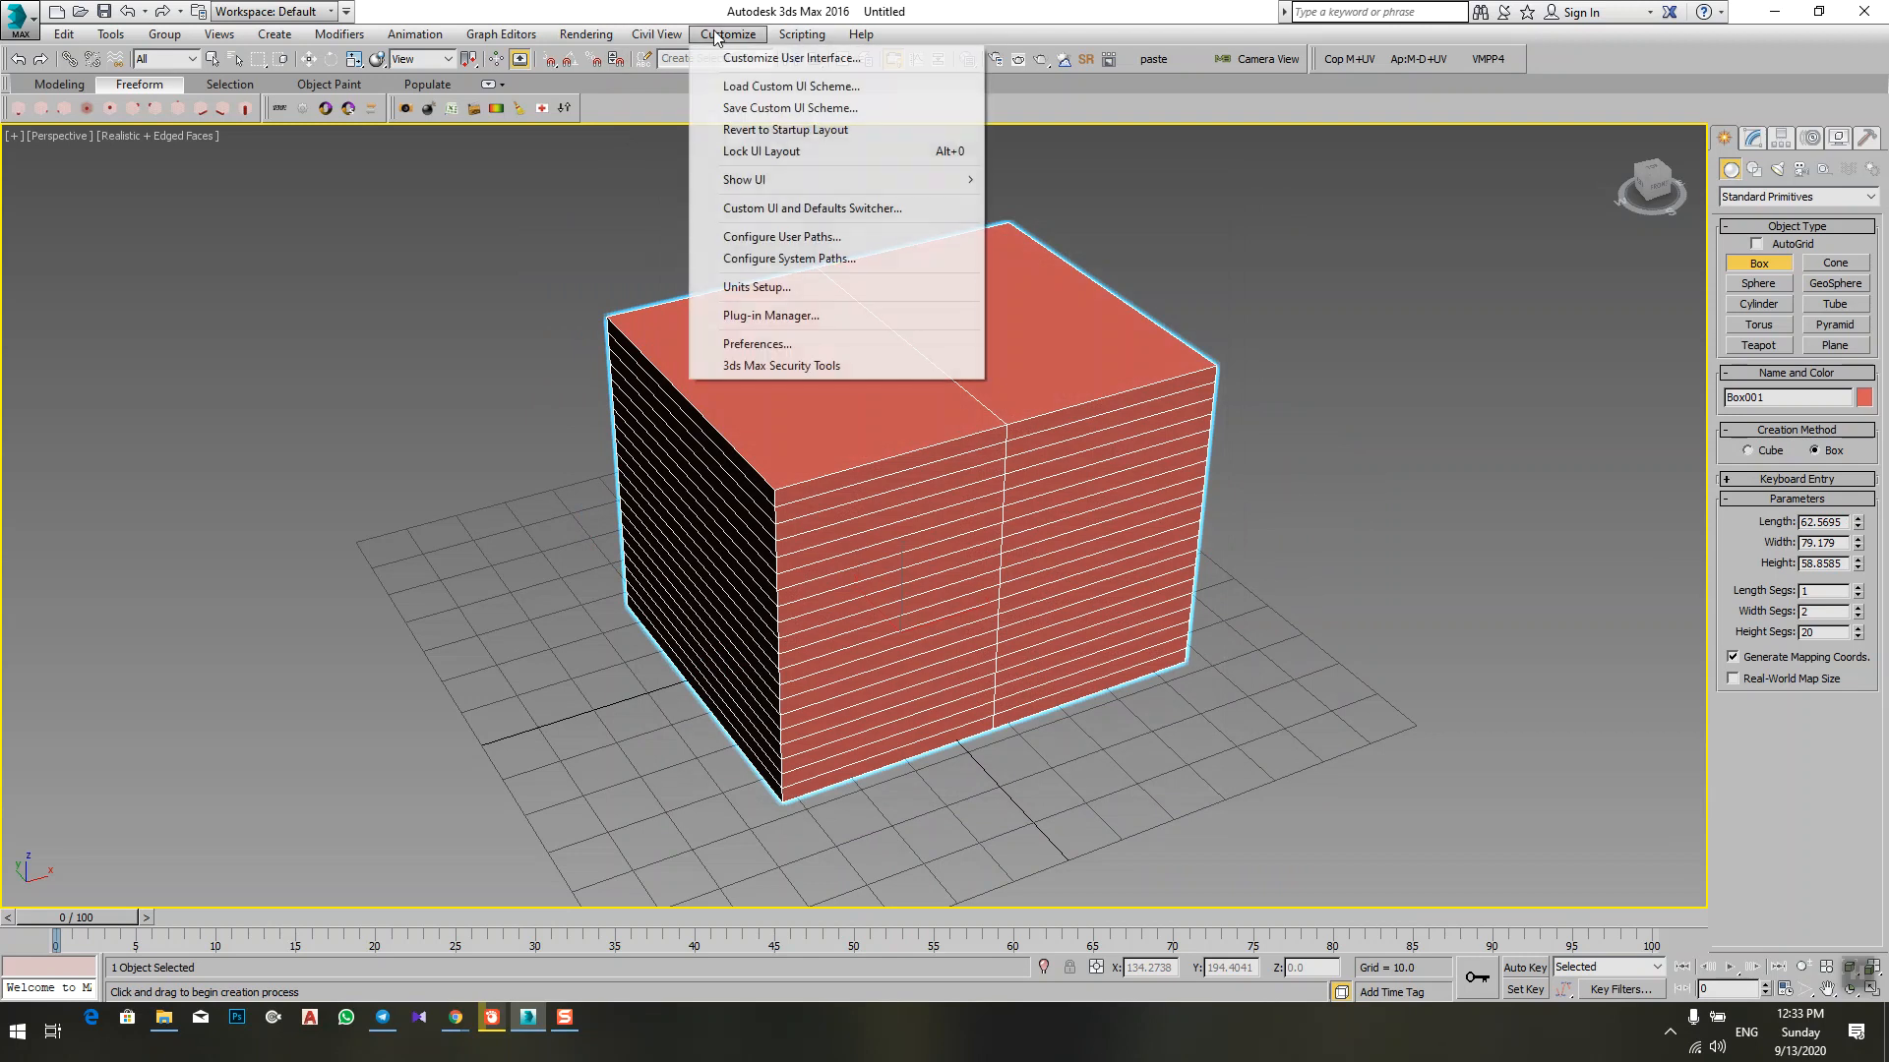
left_click(818, 344)
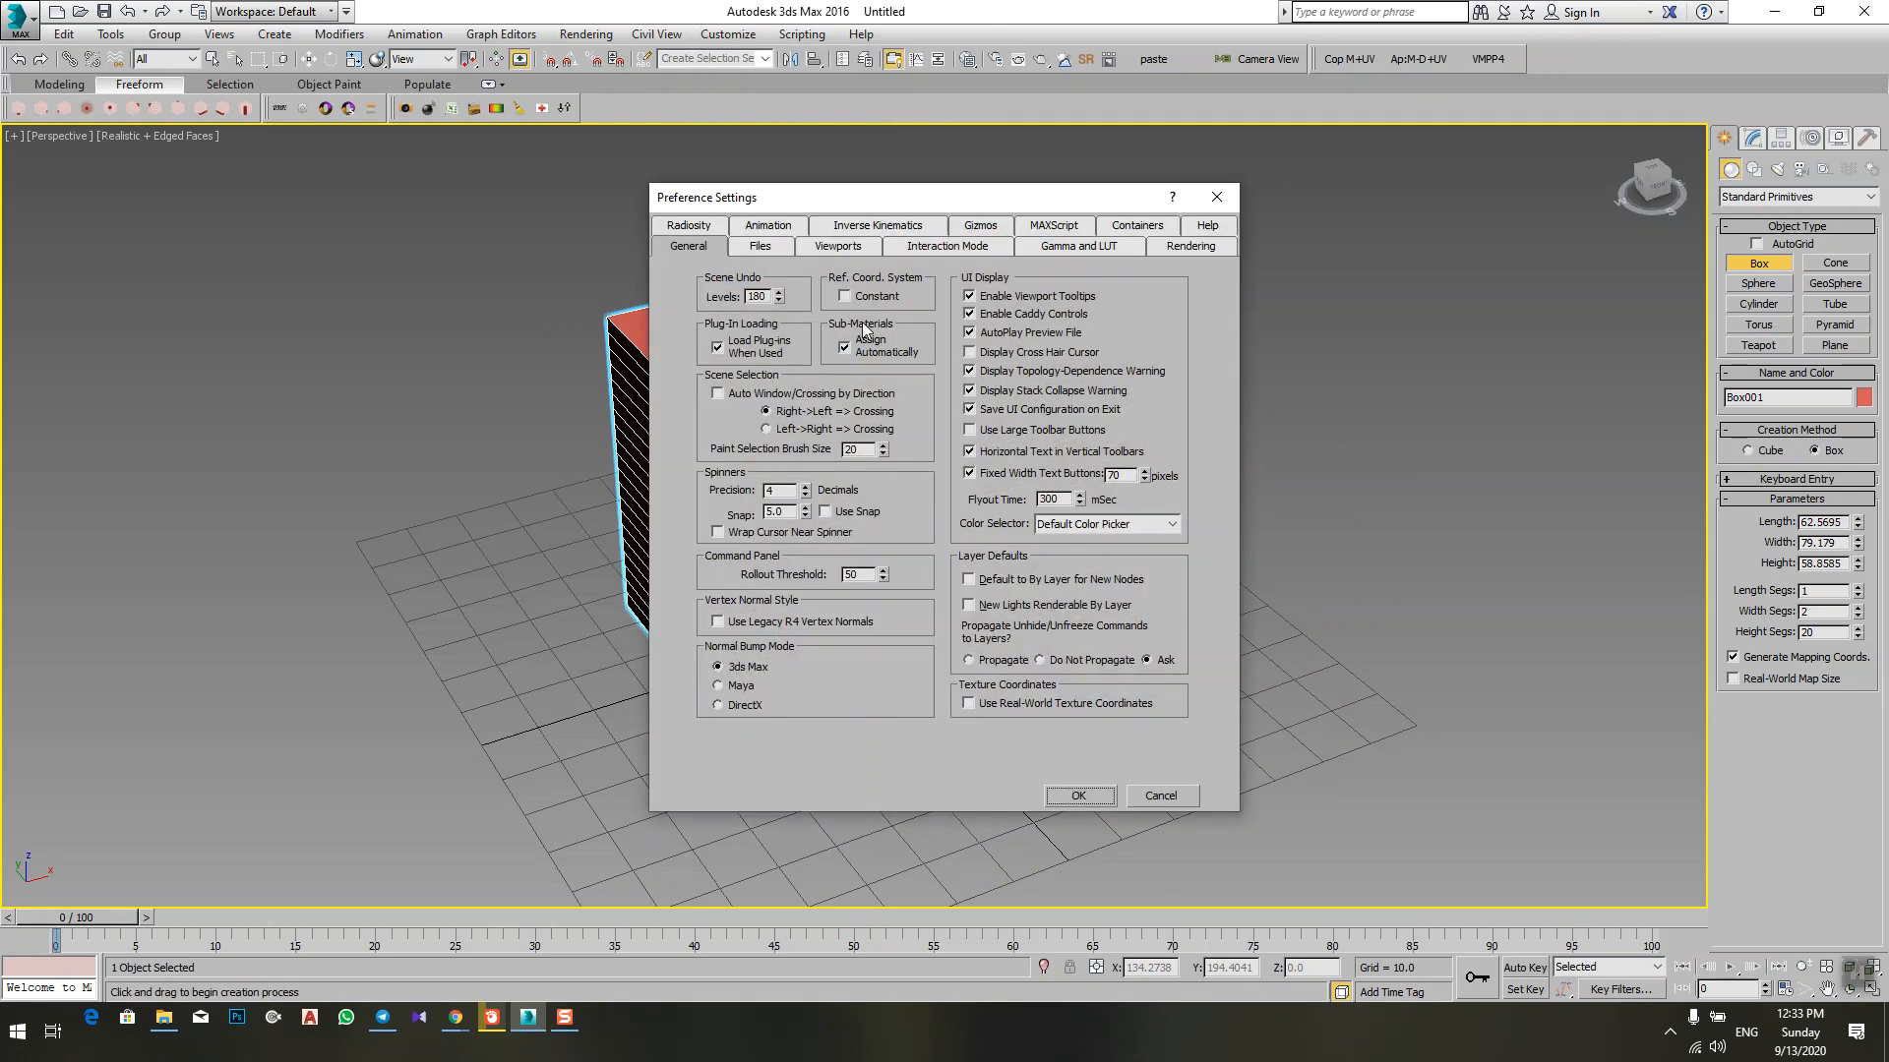
left_click_drag(941, 197, 941, 170)
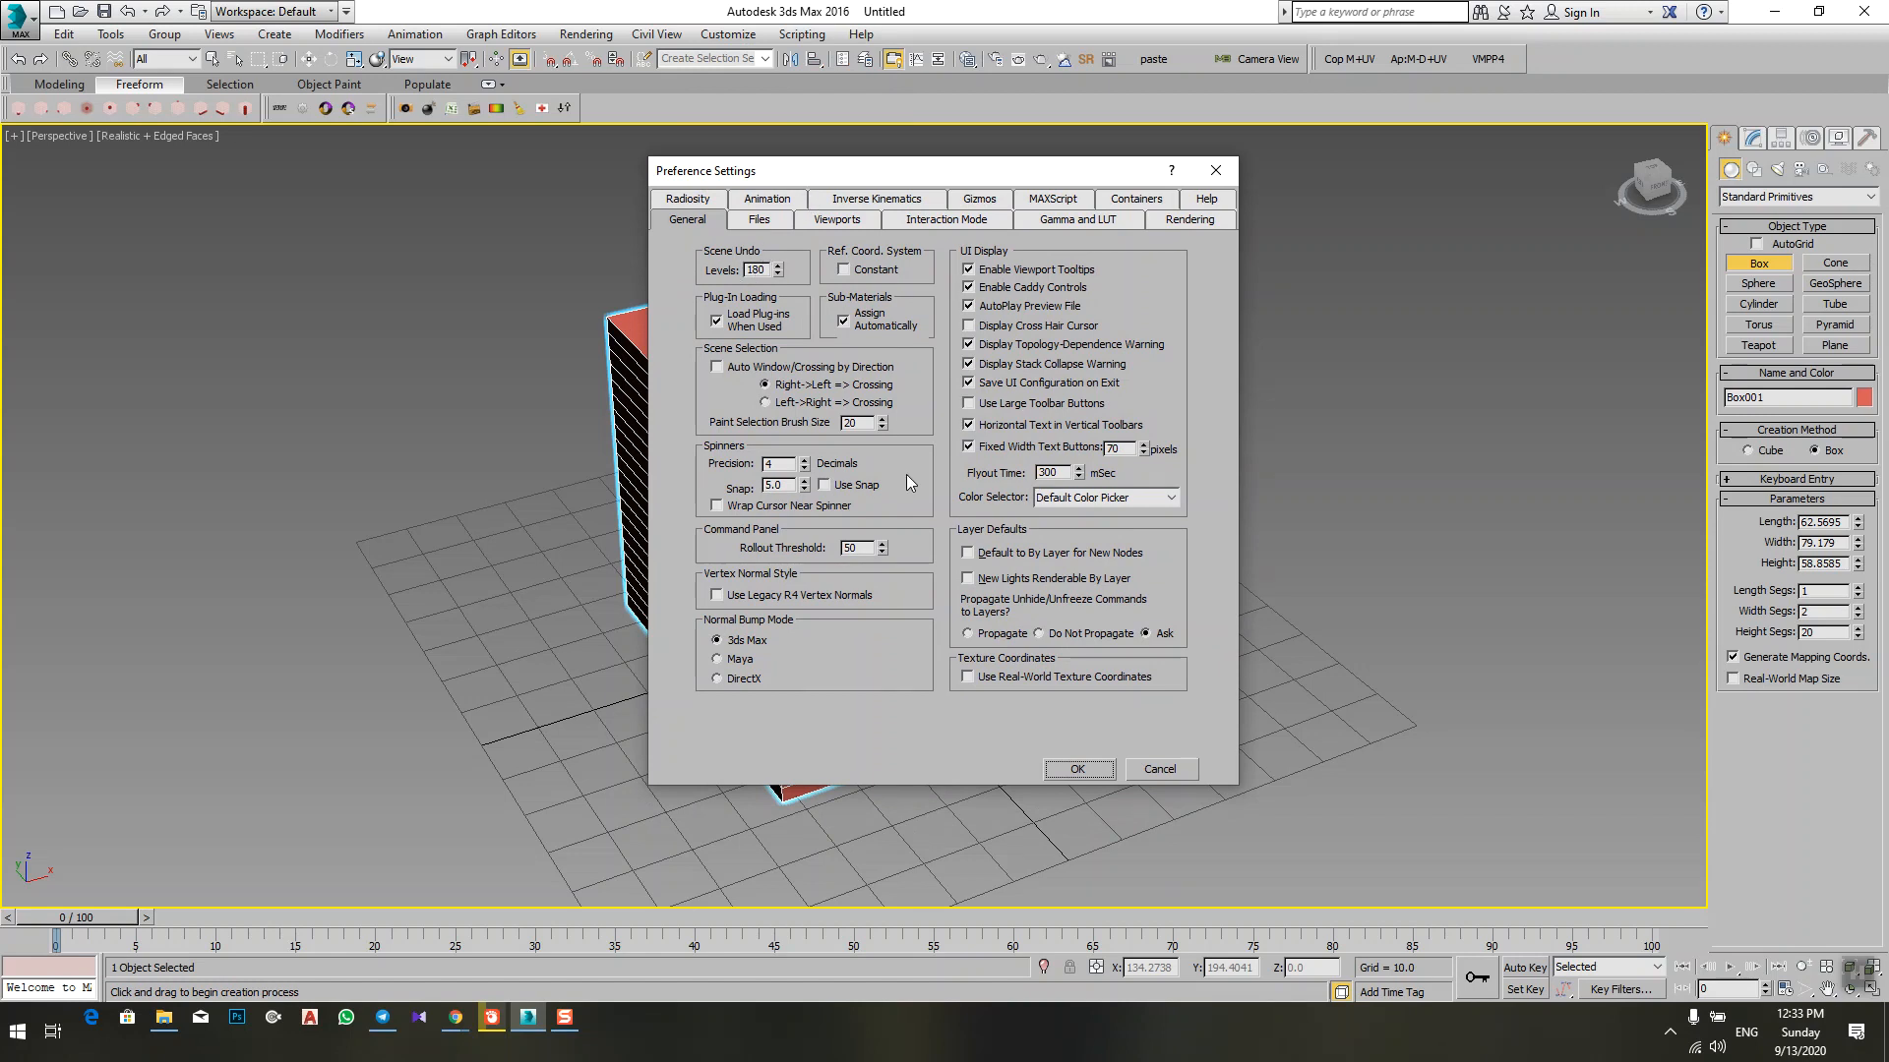
double_click(753, 269)
type("20")
type("2")
type("0")
left_click(969, 407)
left_click(969, 404)
left_click(1082, 765)
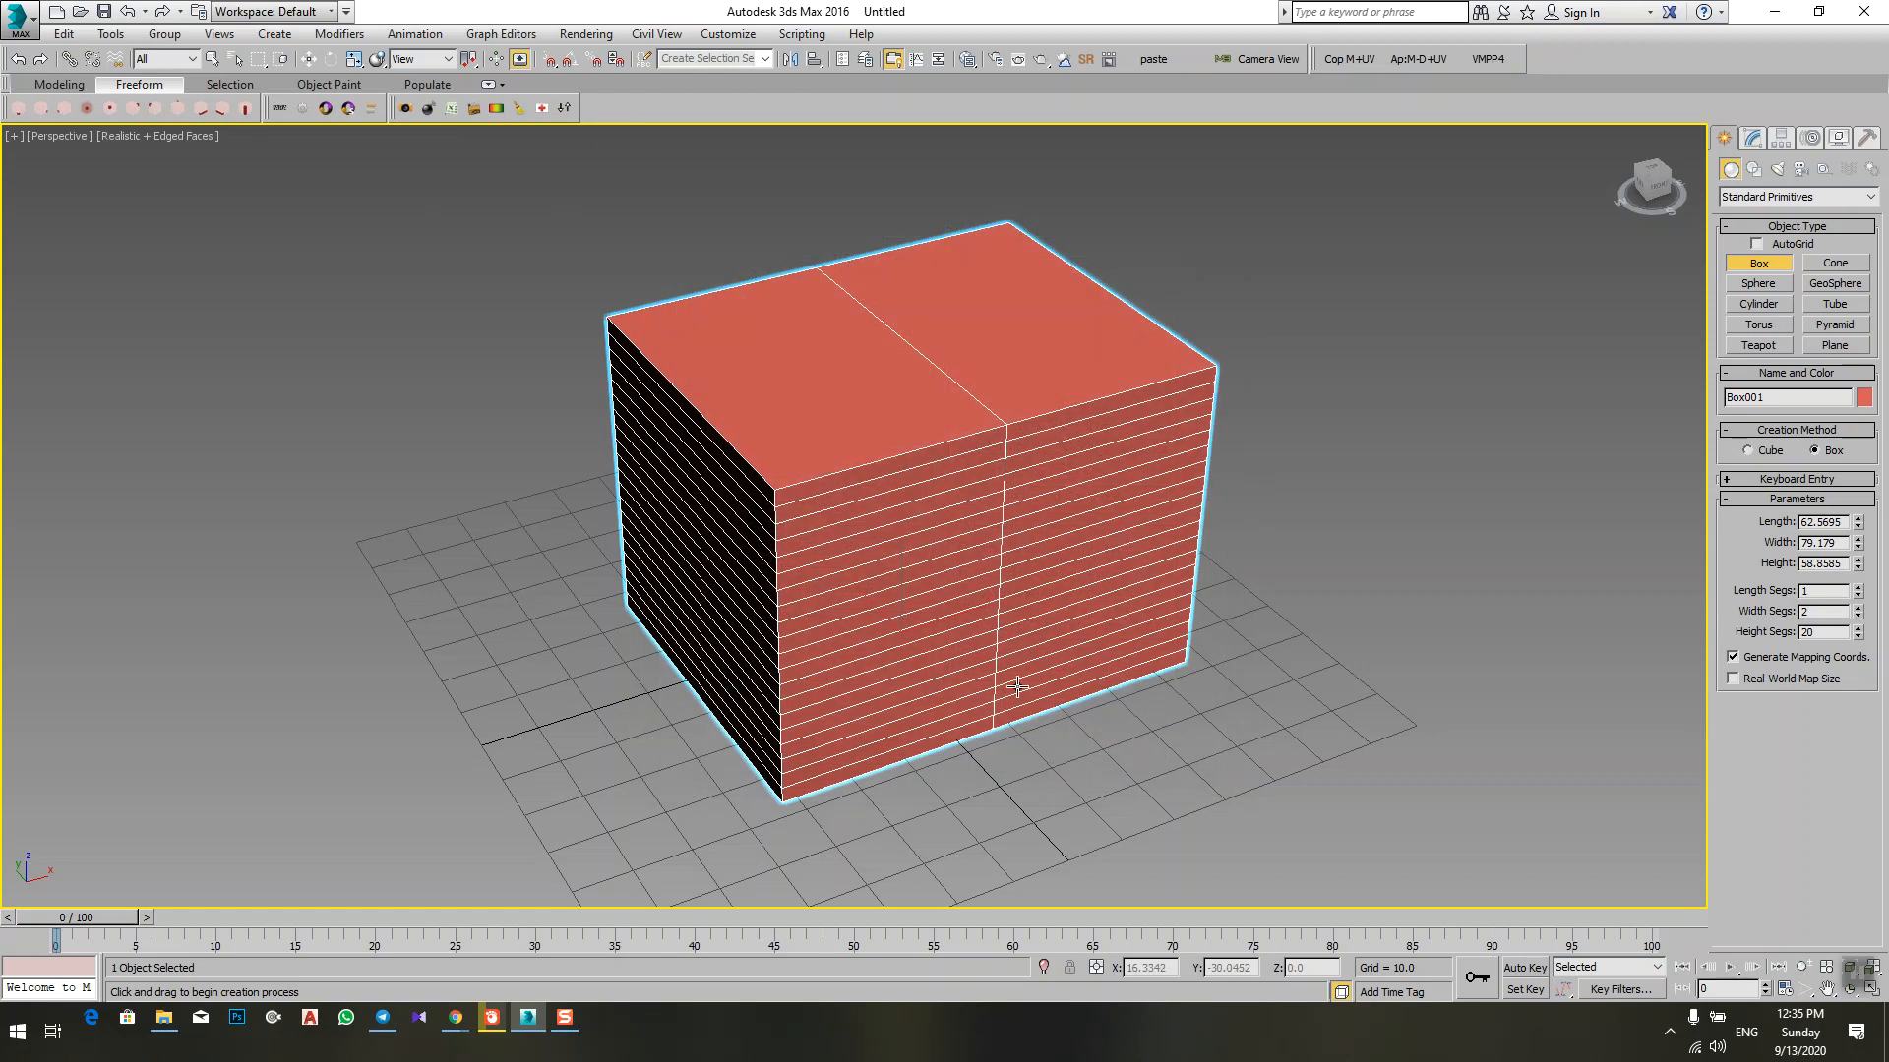
Step: Delete the red box and create a new one about 102 long, 122 wide and 67 high
key("Delete")
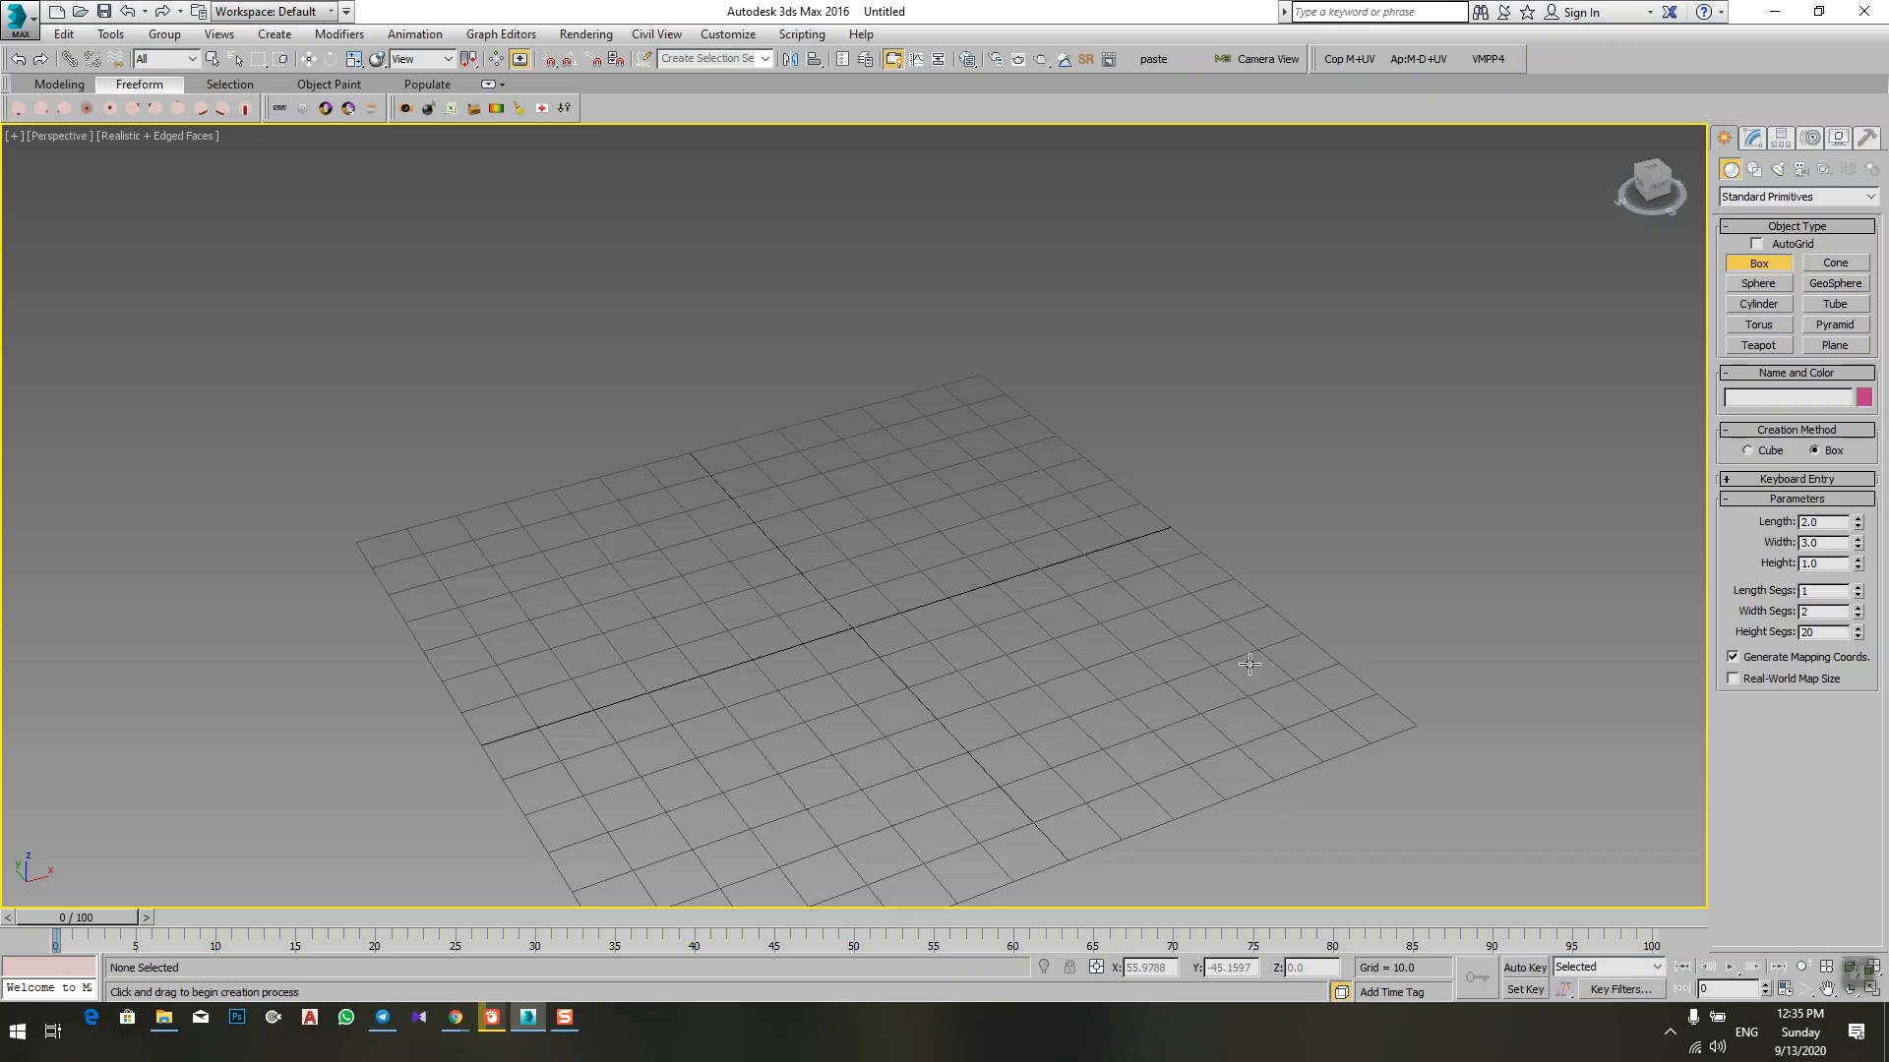
scroll(1023, 560, "down", 5)
scroll(937, 648, "up", 5)
mouse_move(936, 648)
middle_mouse_down("alt")
mouse_move(1041, 640)
mouse_move(968, 655)
mouse_move(948, 621)
middle_mouse_up("alt")
scroll(1040, 640, "down", 3)
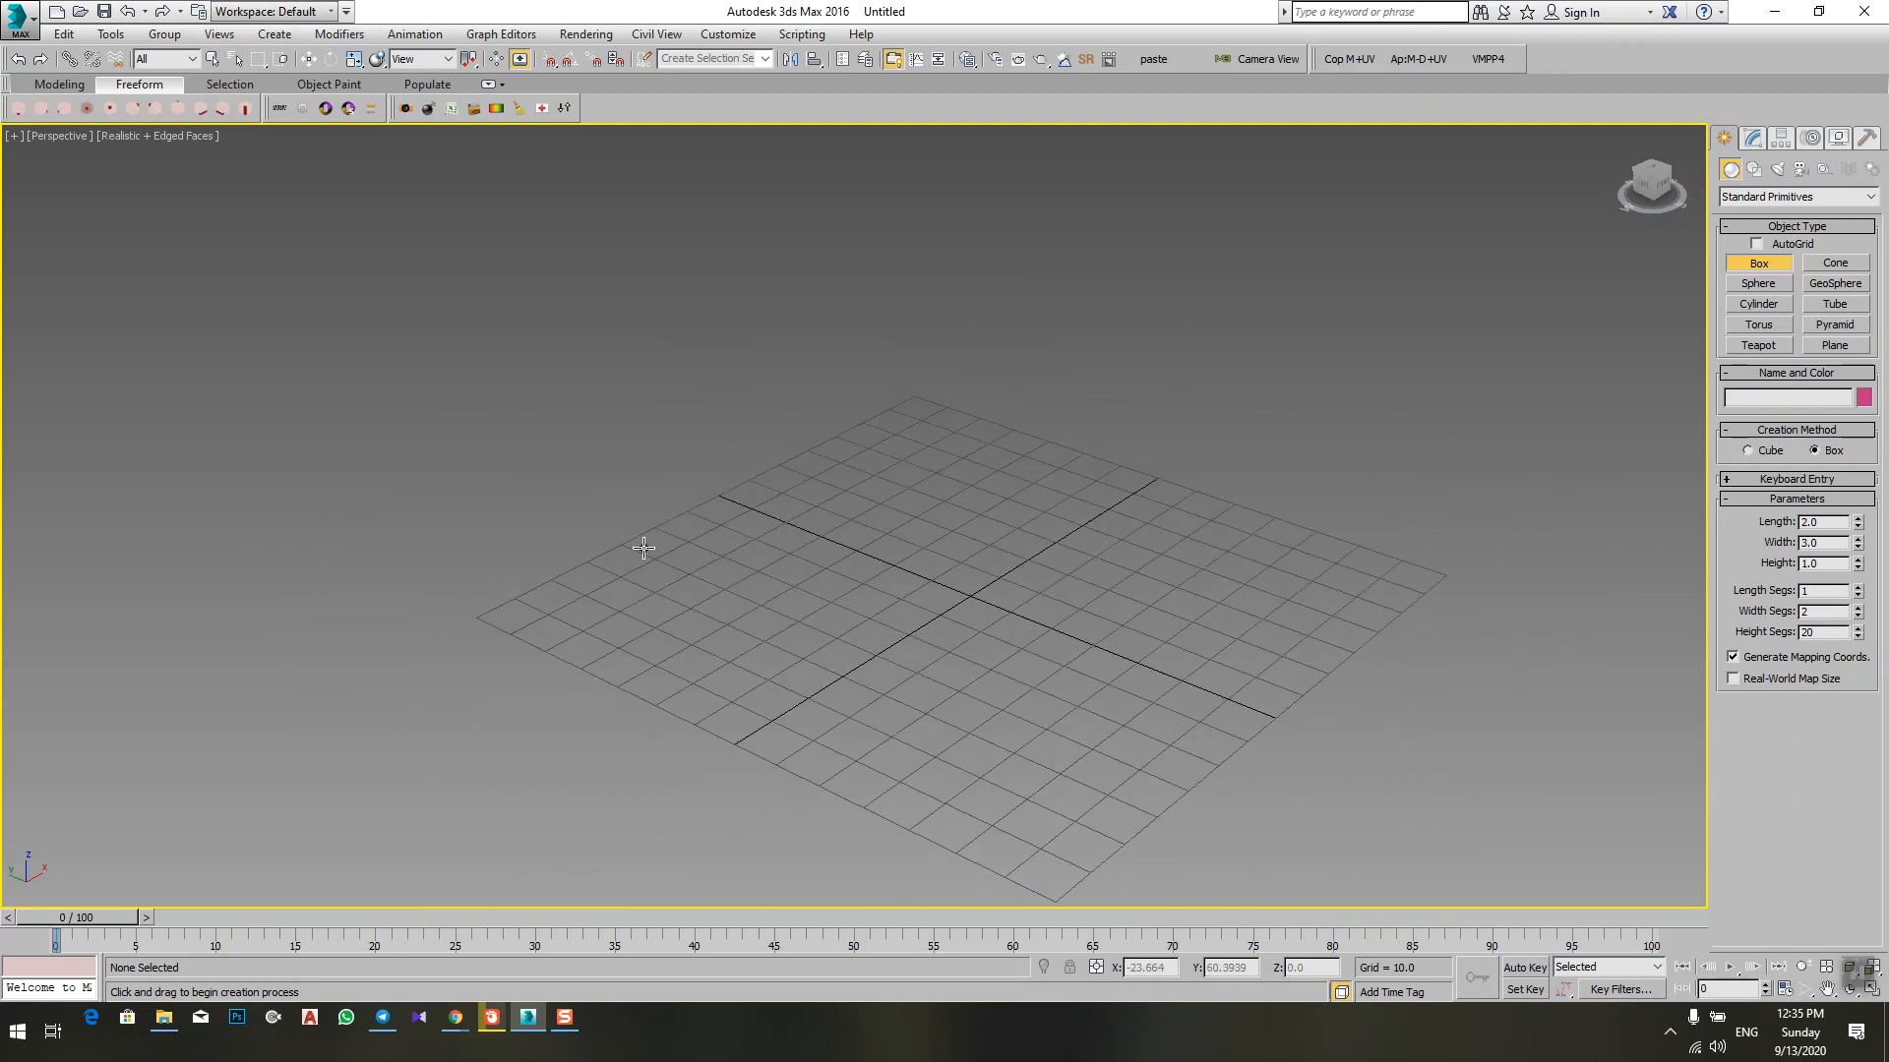
left_click_drag(649, 577, 1377, 512)
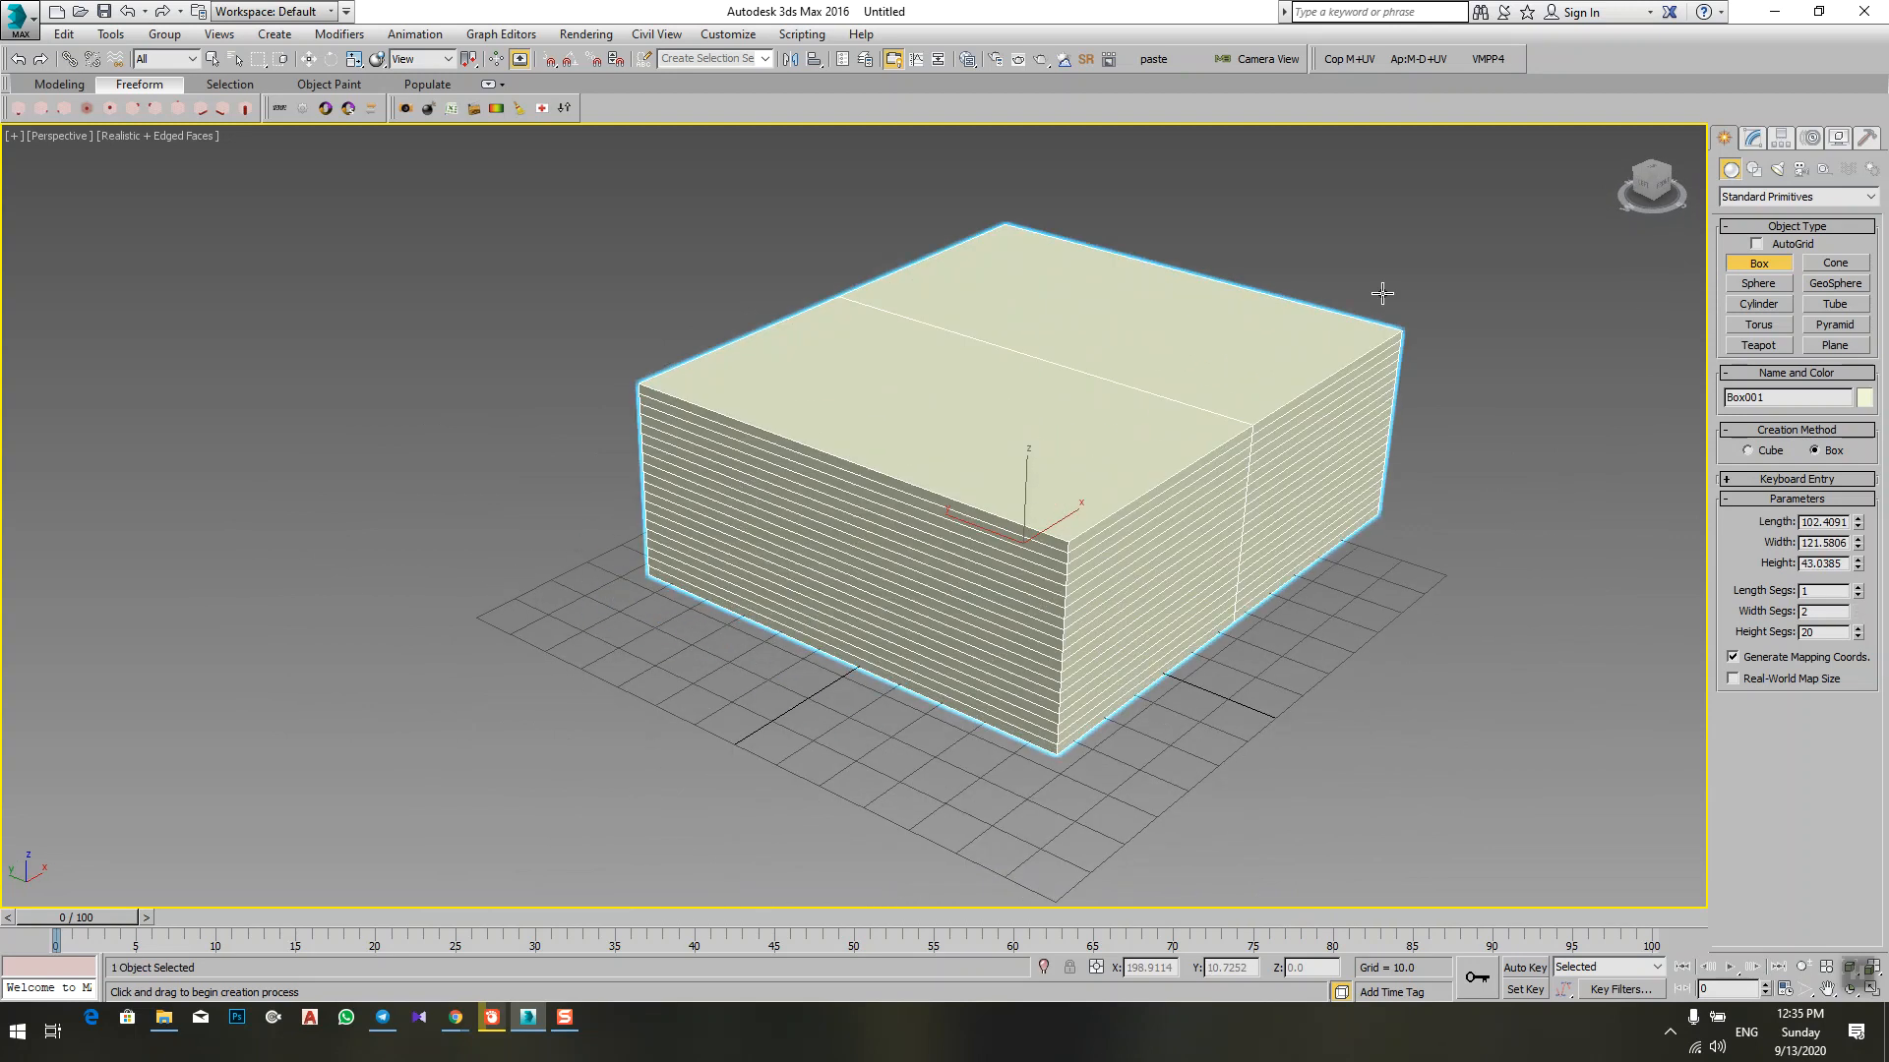
left_click(1386, 201)
middle_click_drag(1363, 513, 1122, 619, "alt")
scroll(1209, 651, "down", 4)
scroll(1095, 673, "up", 4)
scroll(1111, 652, "down", 3)
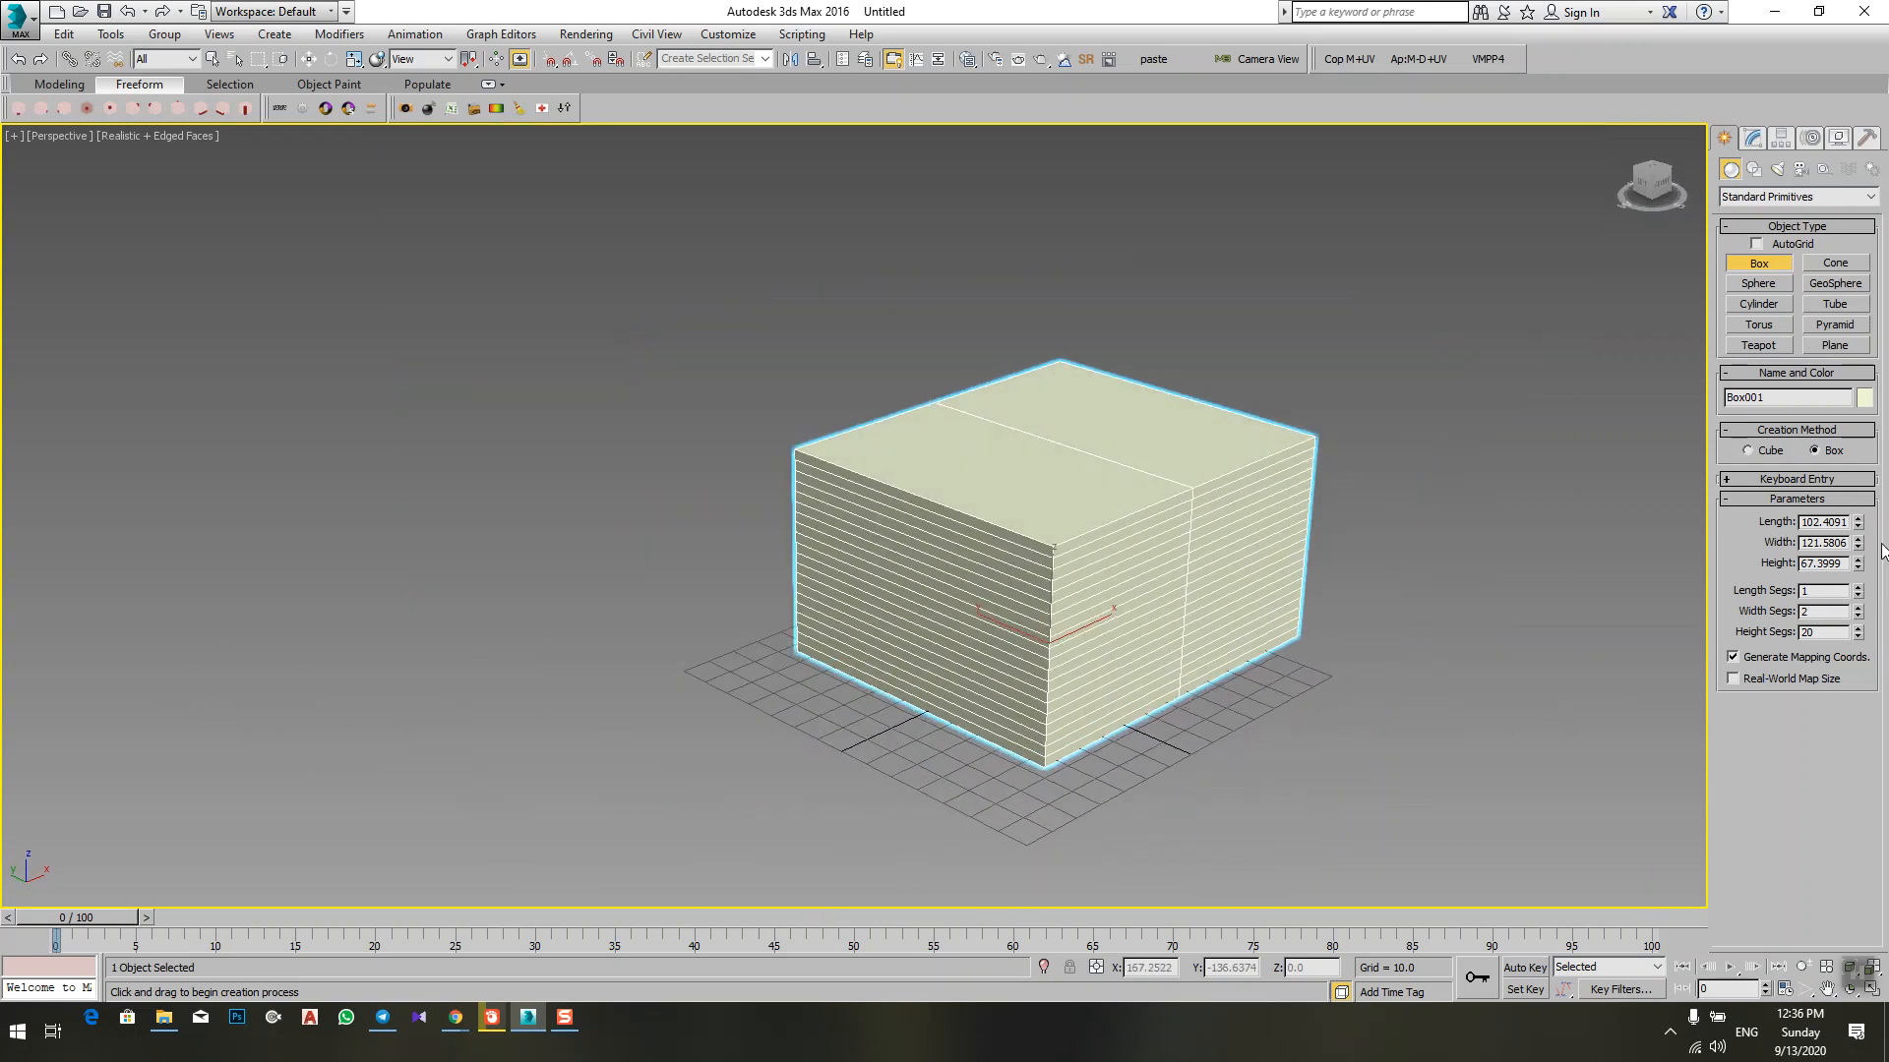
Step: Reset the box's Height Segs and Width Segs to 1, also trying 20 width segments before resetting them to 1
right_click(1858, 634)
right_click(1858, 613)
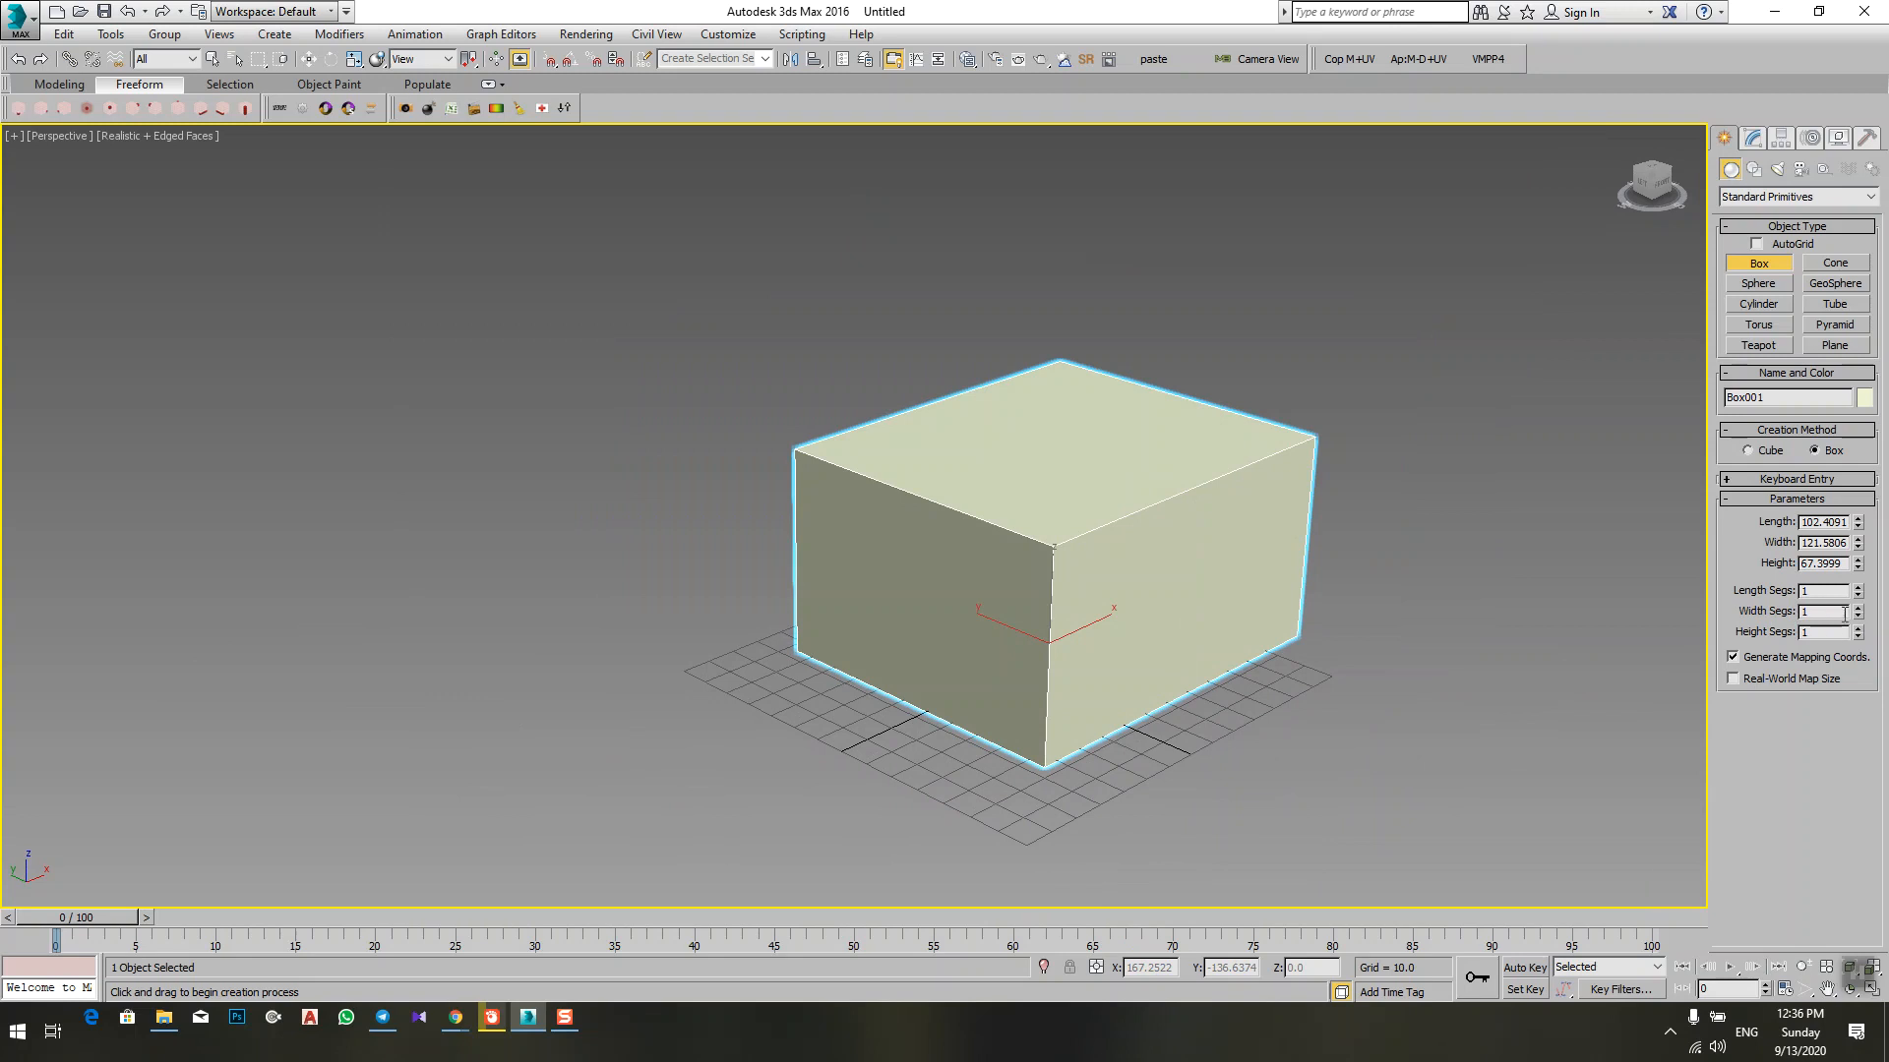
left_click(1841, 611)
type("20")
key("Return")
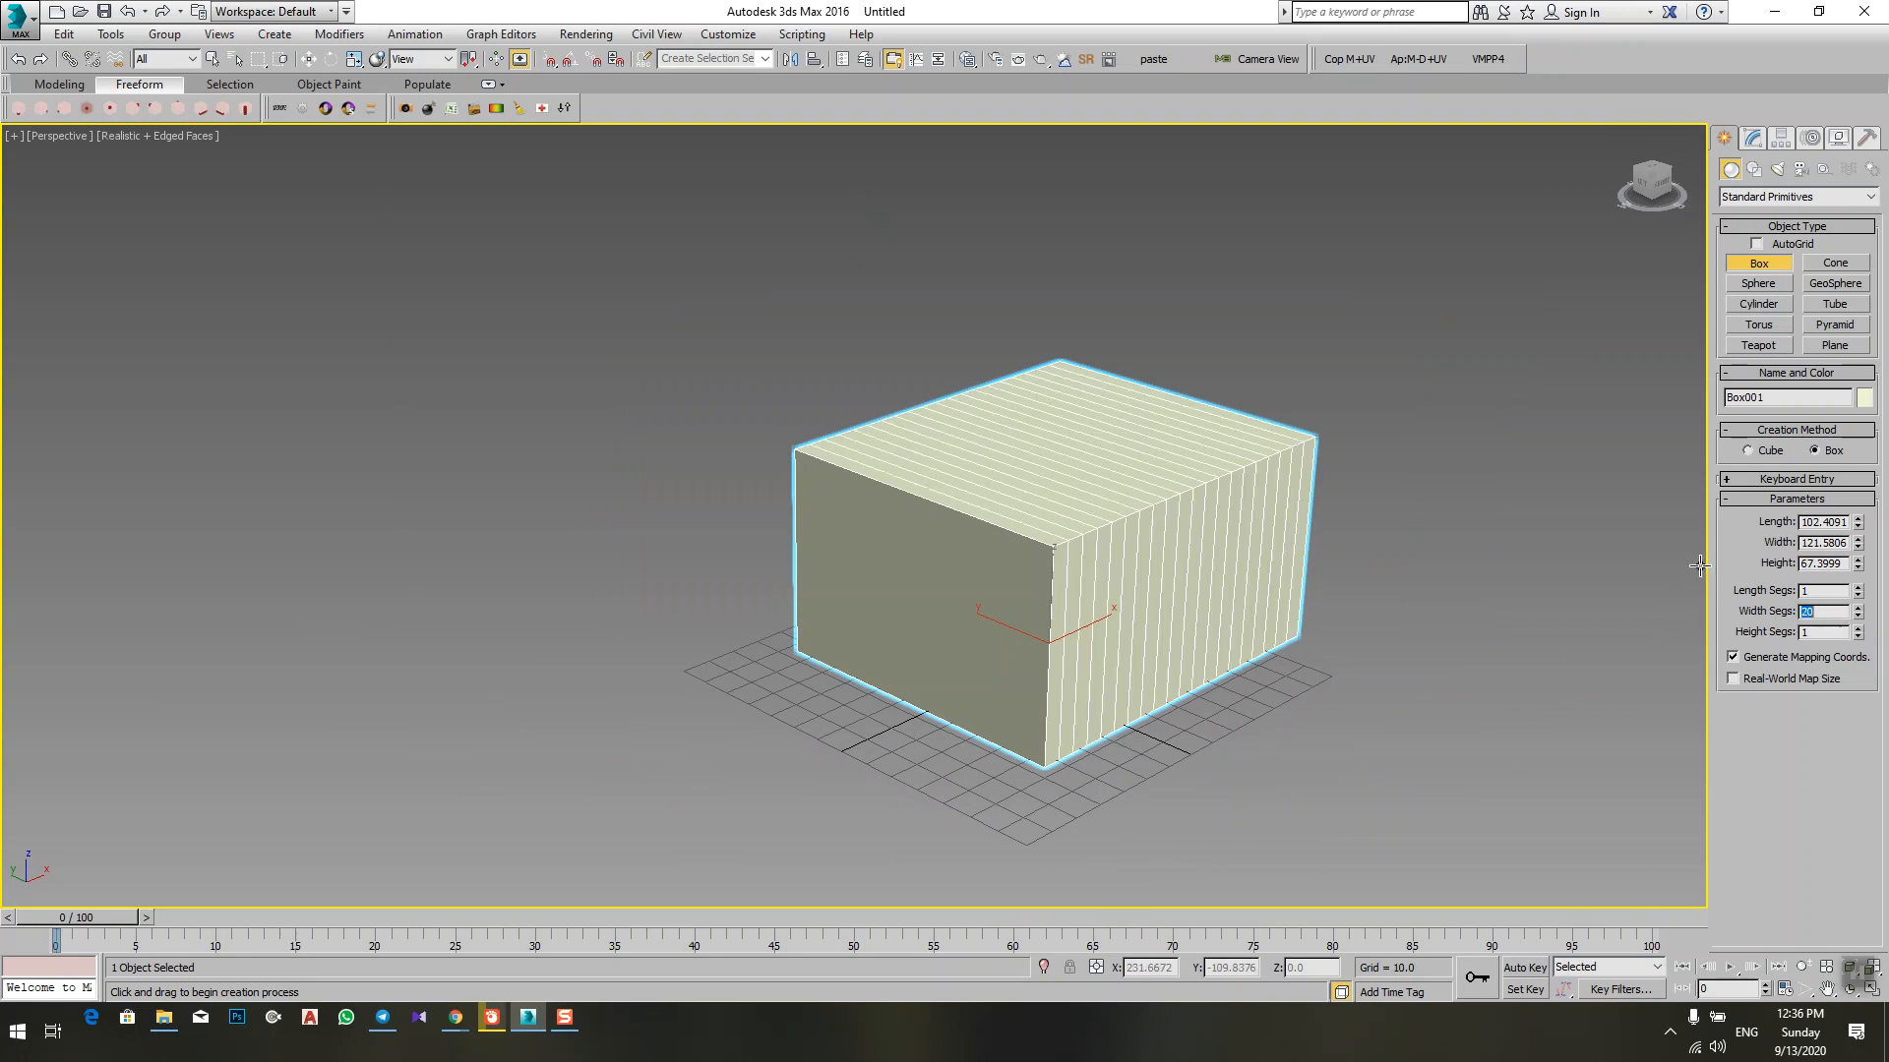
right_click(1858, 618)
middle_click_drag(1226, 565, 1070, 662)
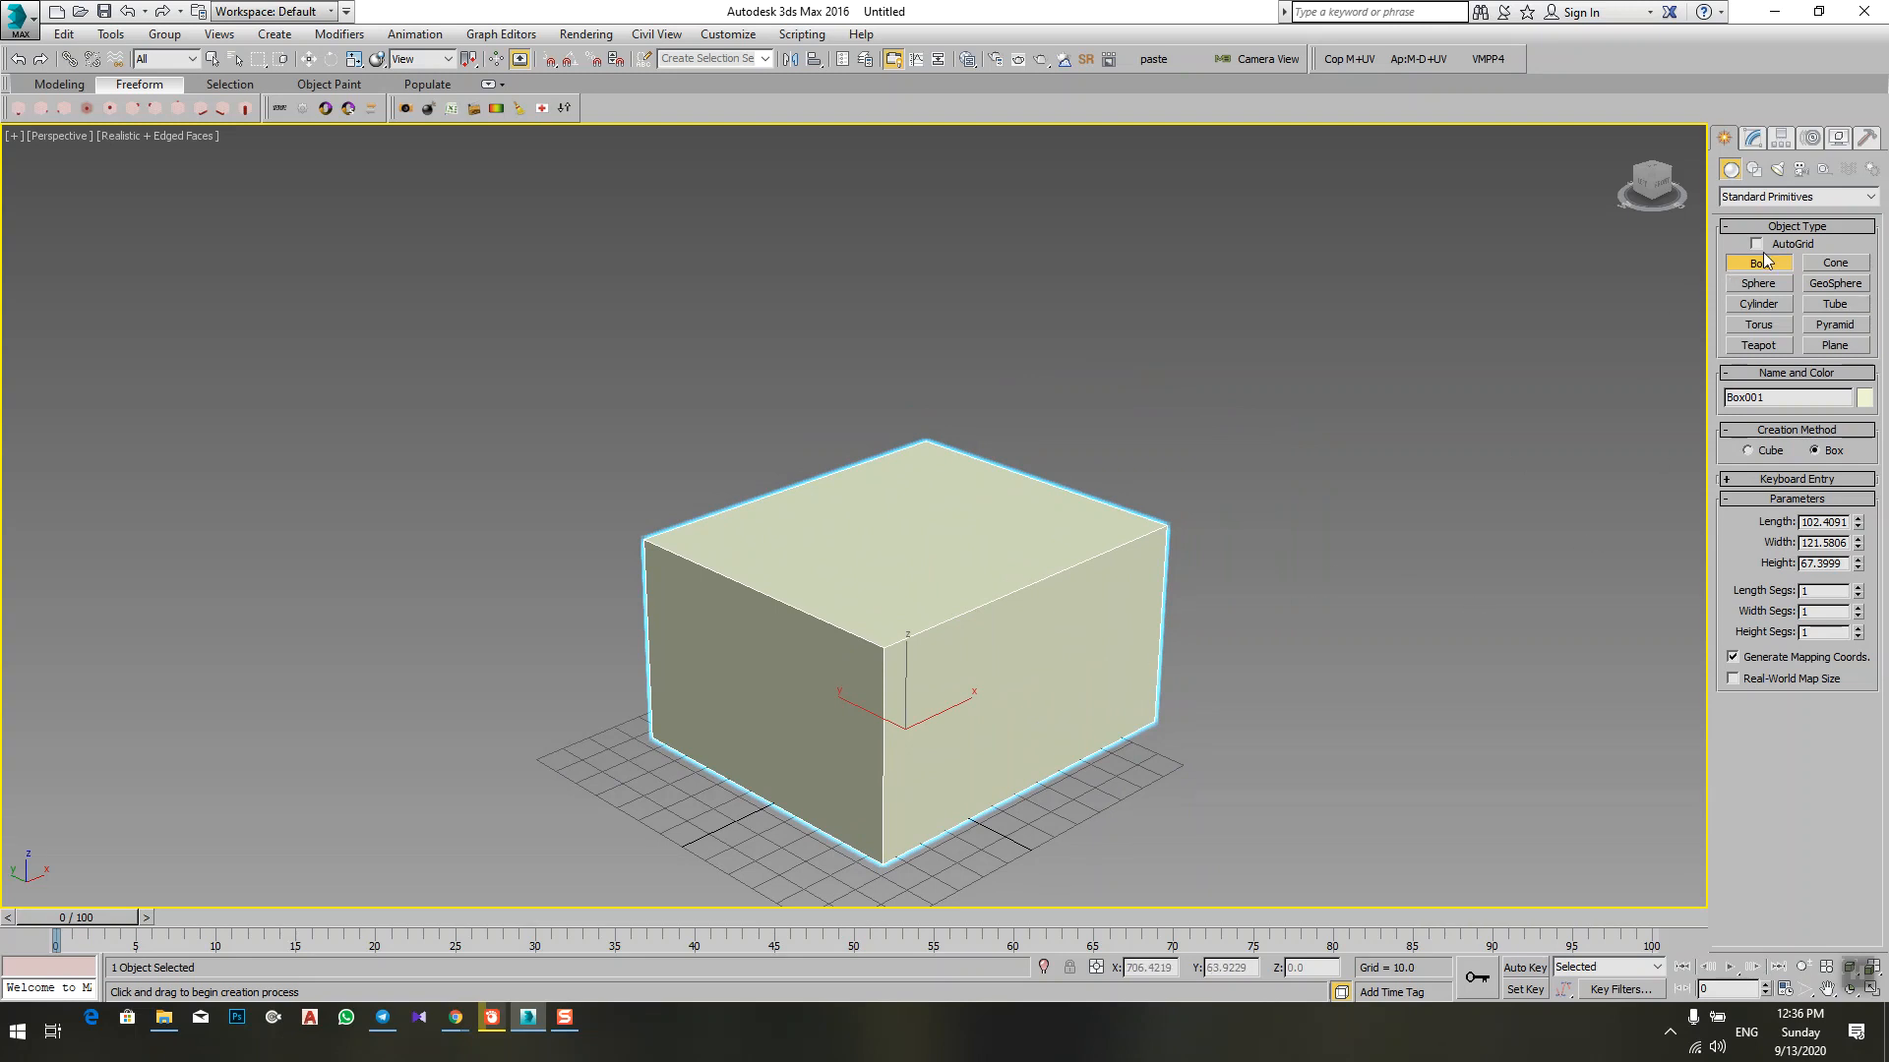
Step: End box creation and deselect the box
double_click(1844, 523)
scroll(1292, 673, "down", 3)
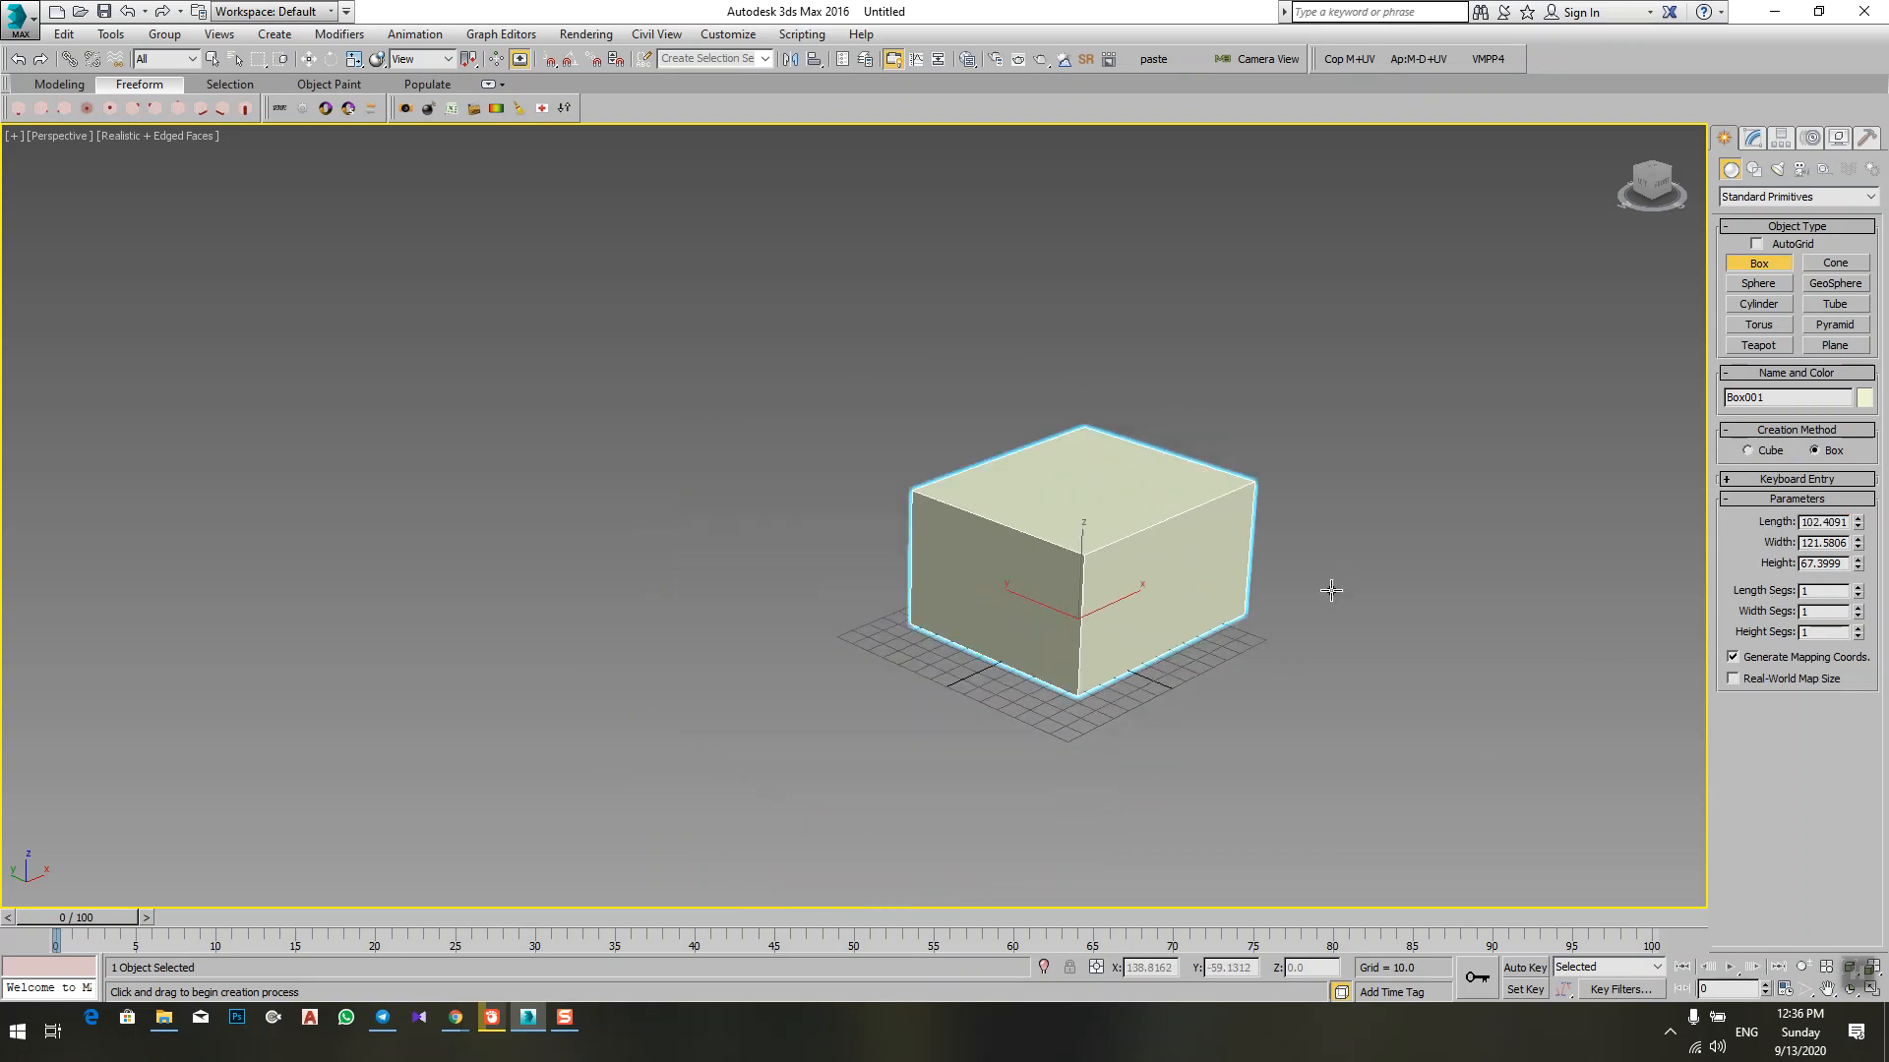
right_click(1308, 641)
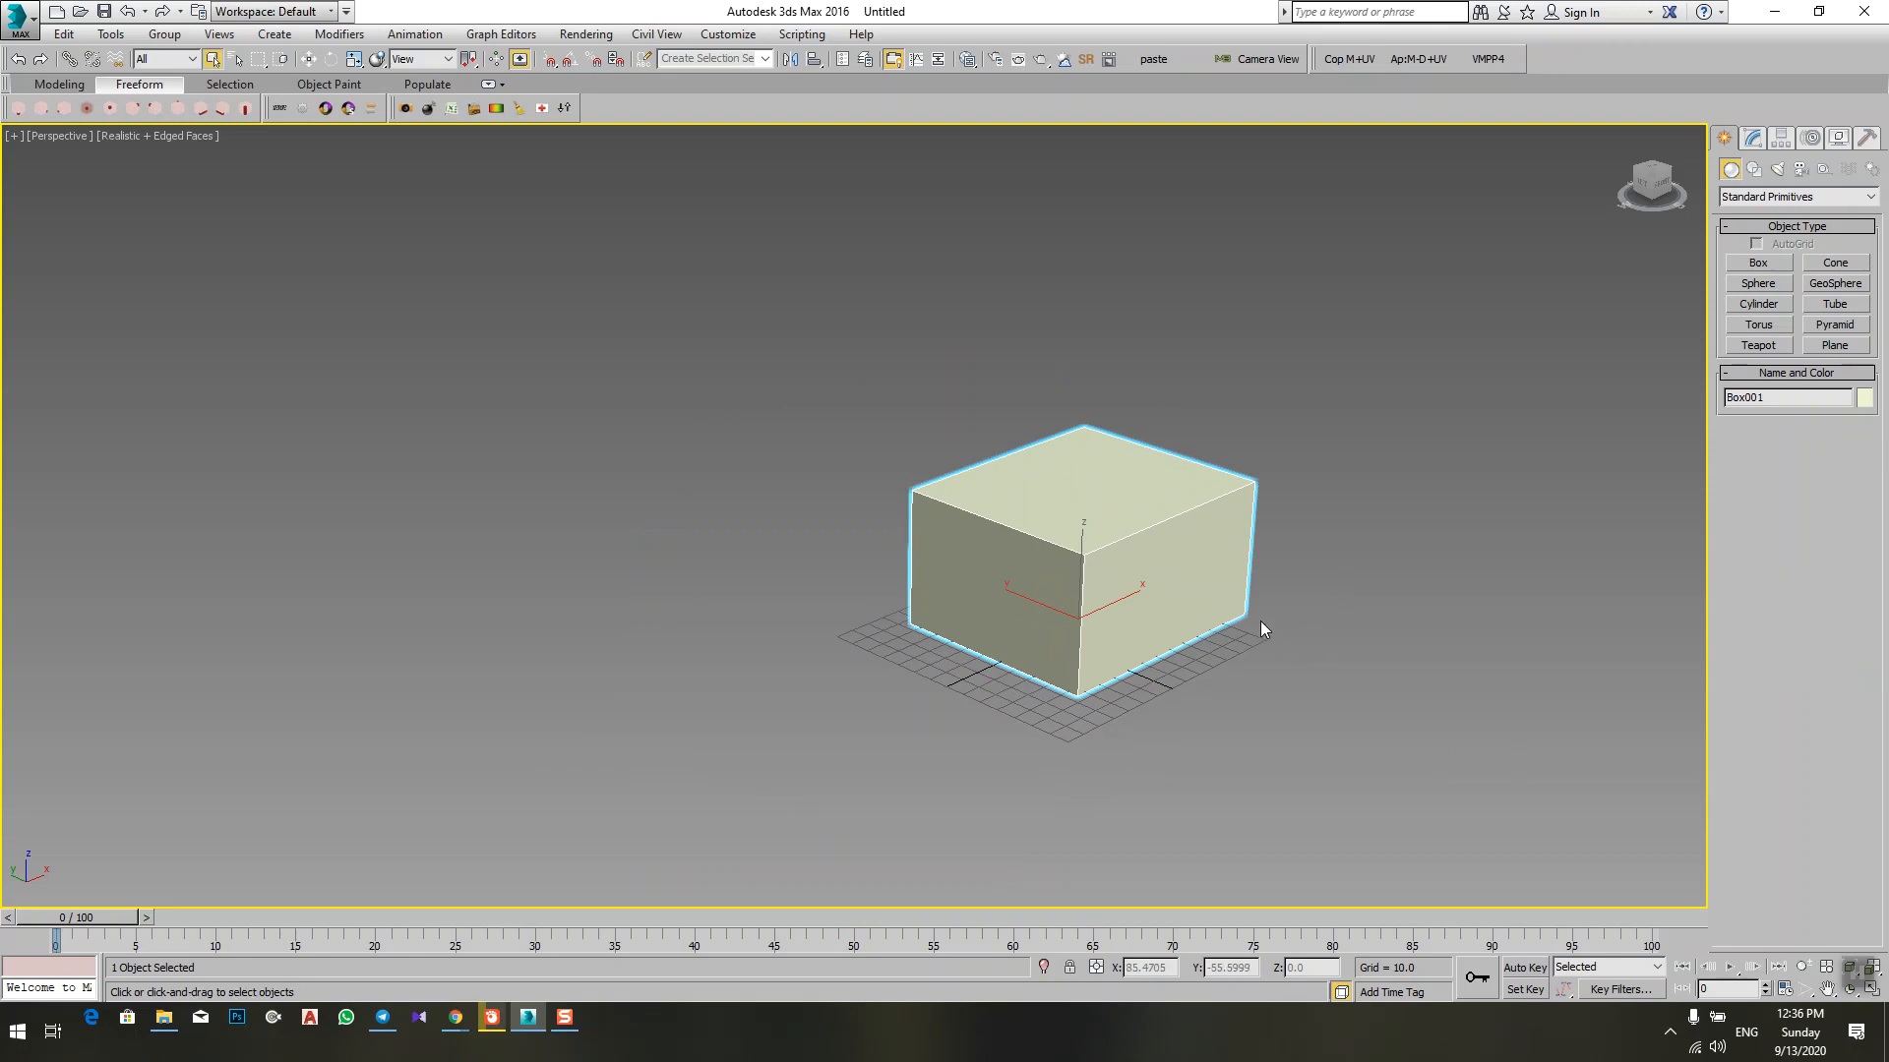
middle_click_drag(1260, 622, 1266, 647, "alt")
left_click(1308, 637)
Step: Create a second box beside the first, about 78 long, 116 wide and 93 high, and end box creation
left_click(1759, 264)
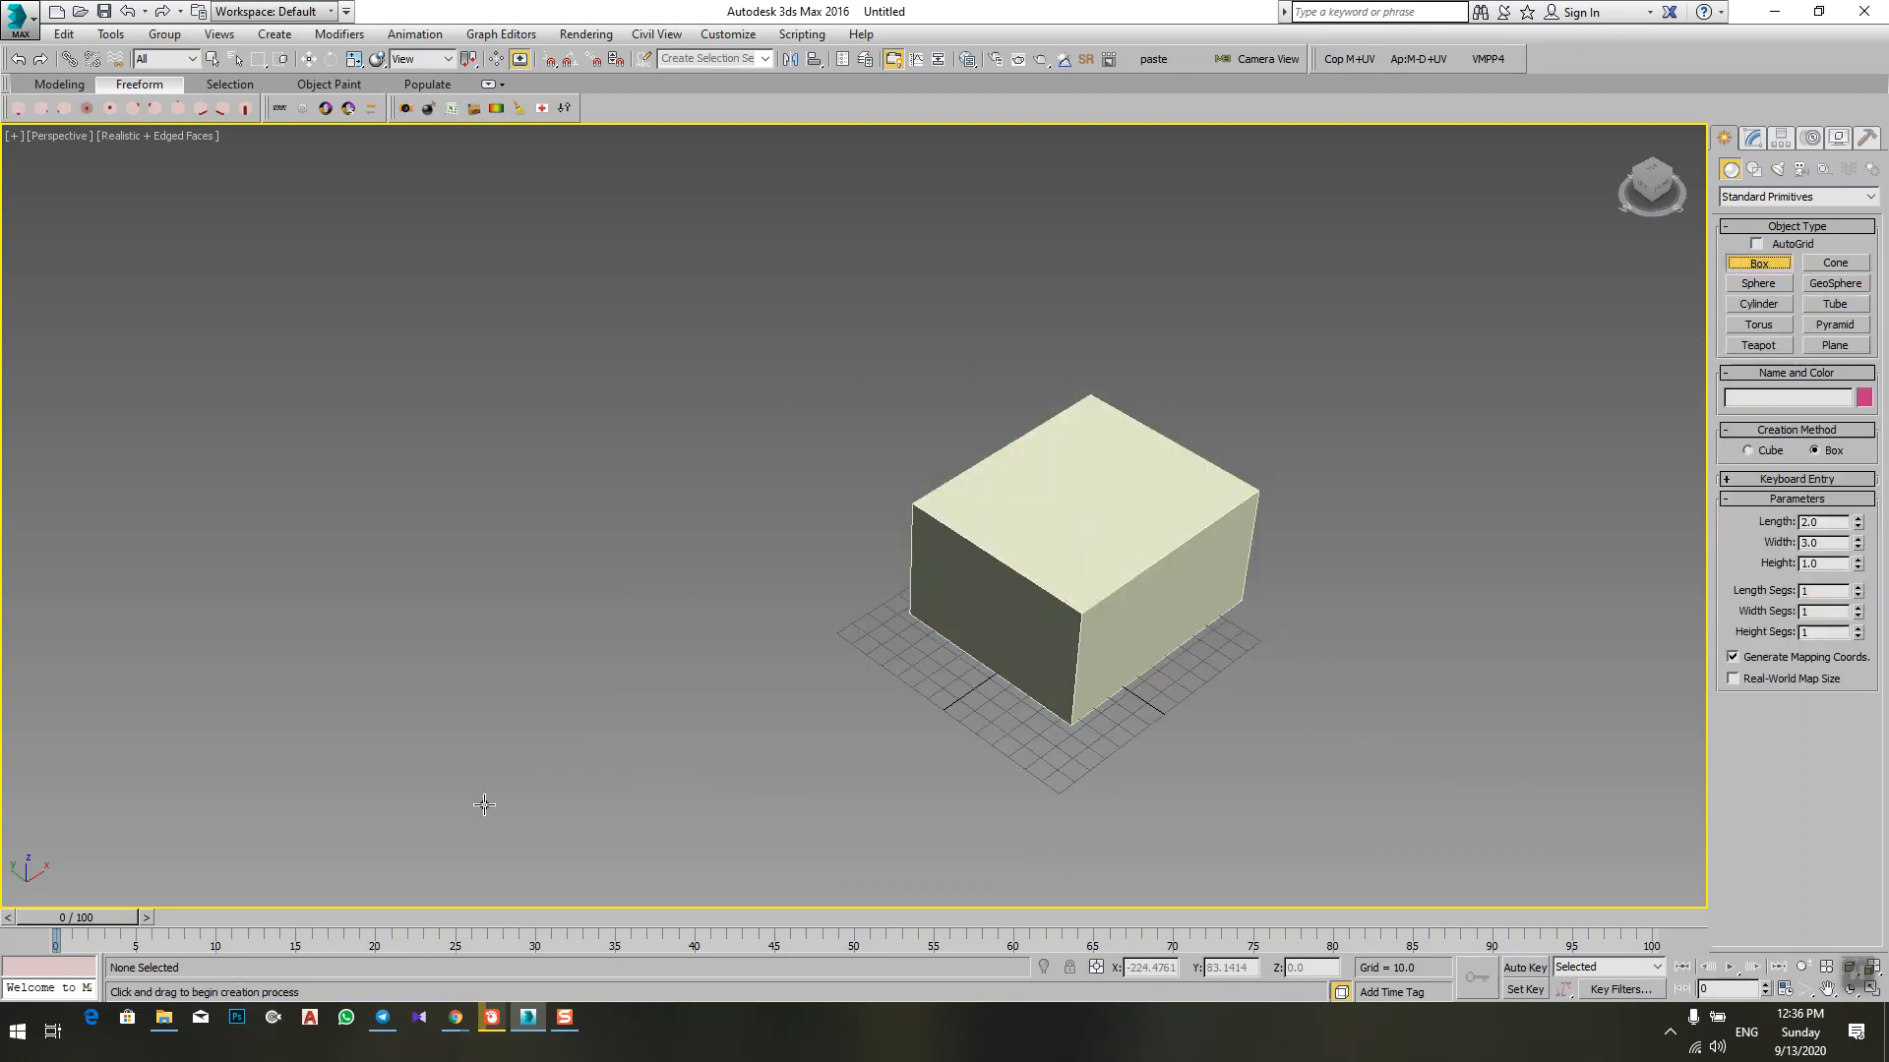
middle_click_drag(484, 805, 743, 612)
mouse_move(894, 519)
left_mouse_down()
mouse_move(860, 705)
mouse_move(822, 733)
left_mouse_up()
left_click(853, 530)
middle_click_drag(924, 714, 886, 645, "alt")
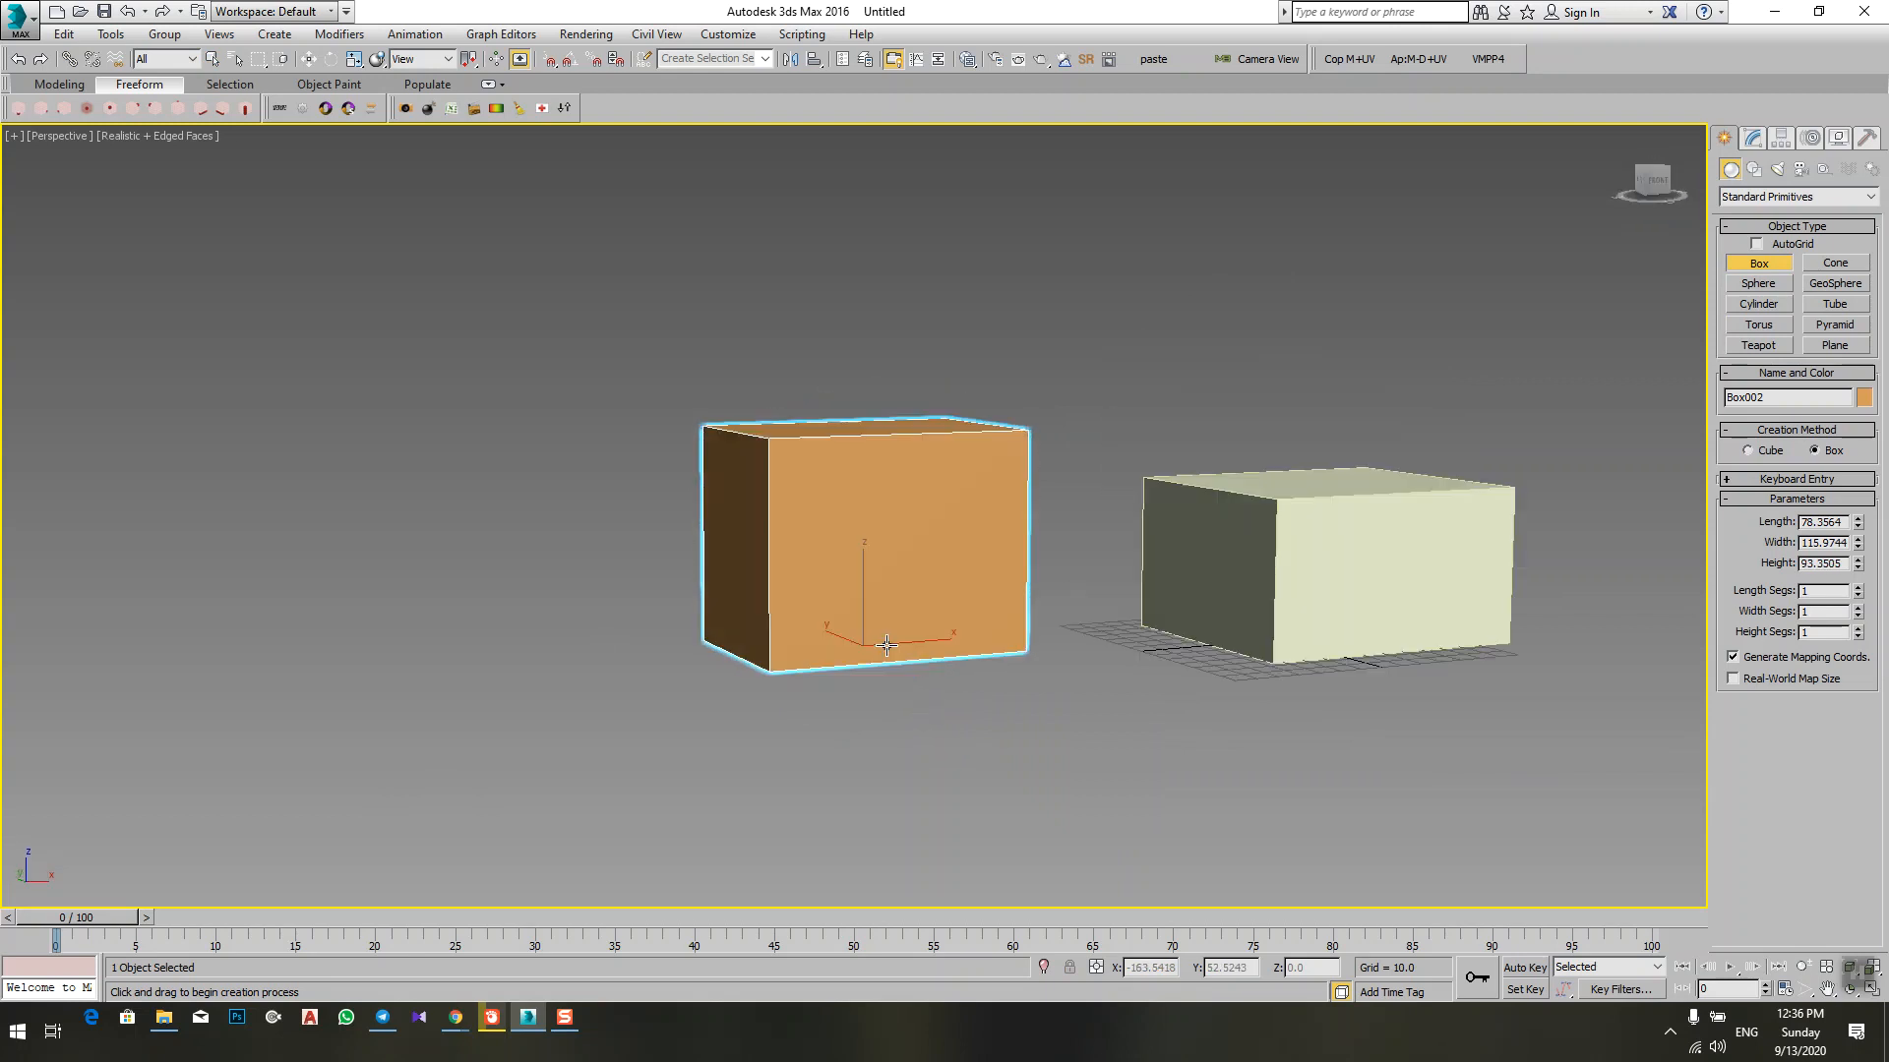
right_click(886, 646)
middle_click_drag(918, 735, 1003, 783, "alt")
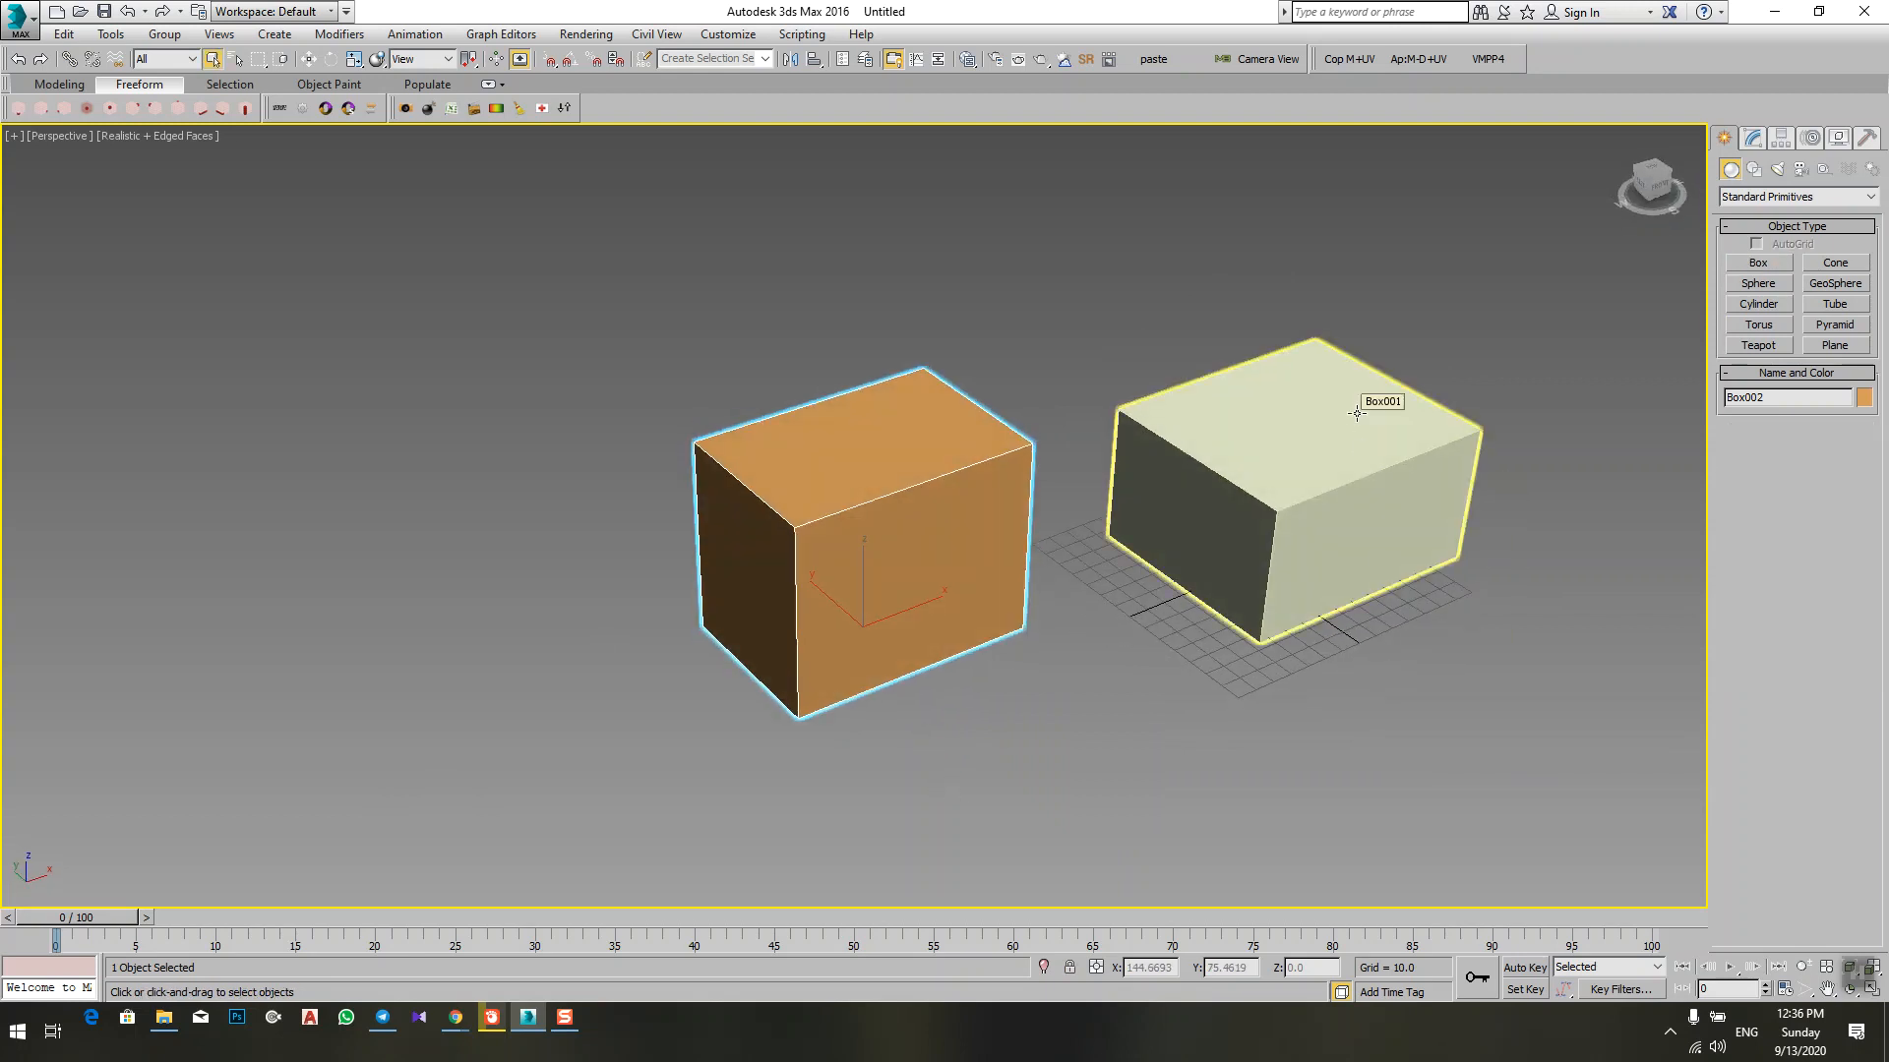
Step: Practise selecting and deselecting the orange and light boxes in turn
left_click(1318, 491)
left_click(953, 826)
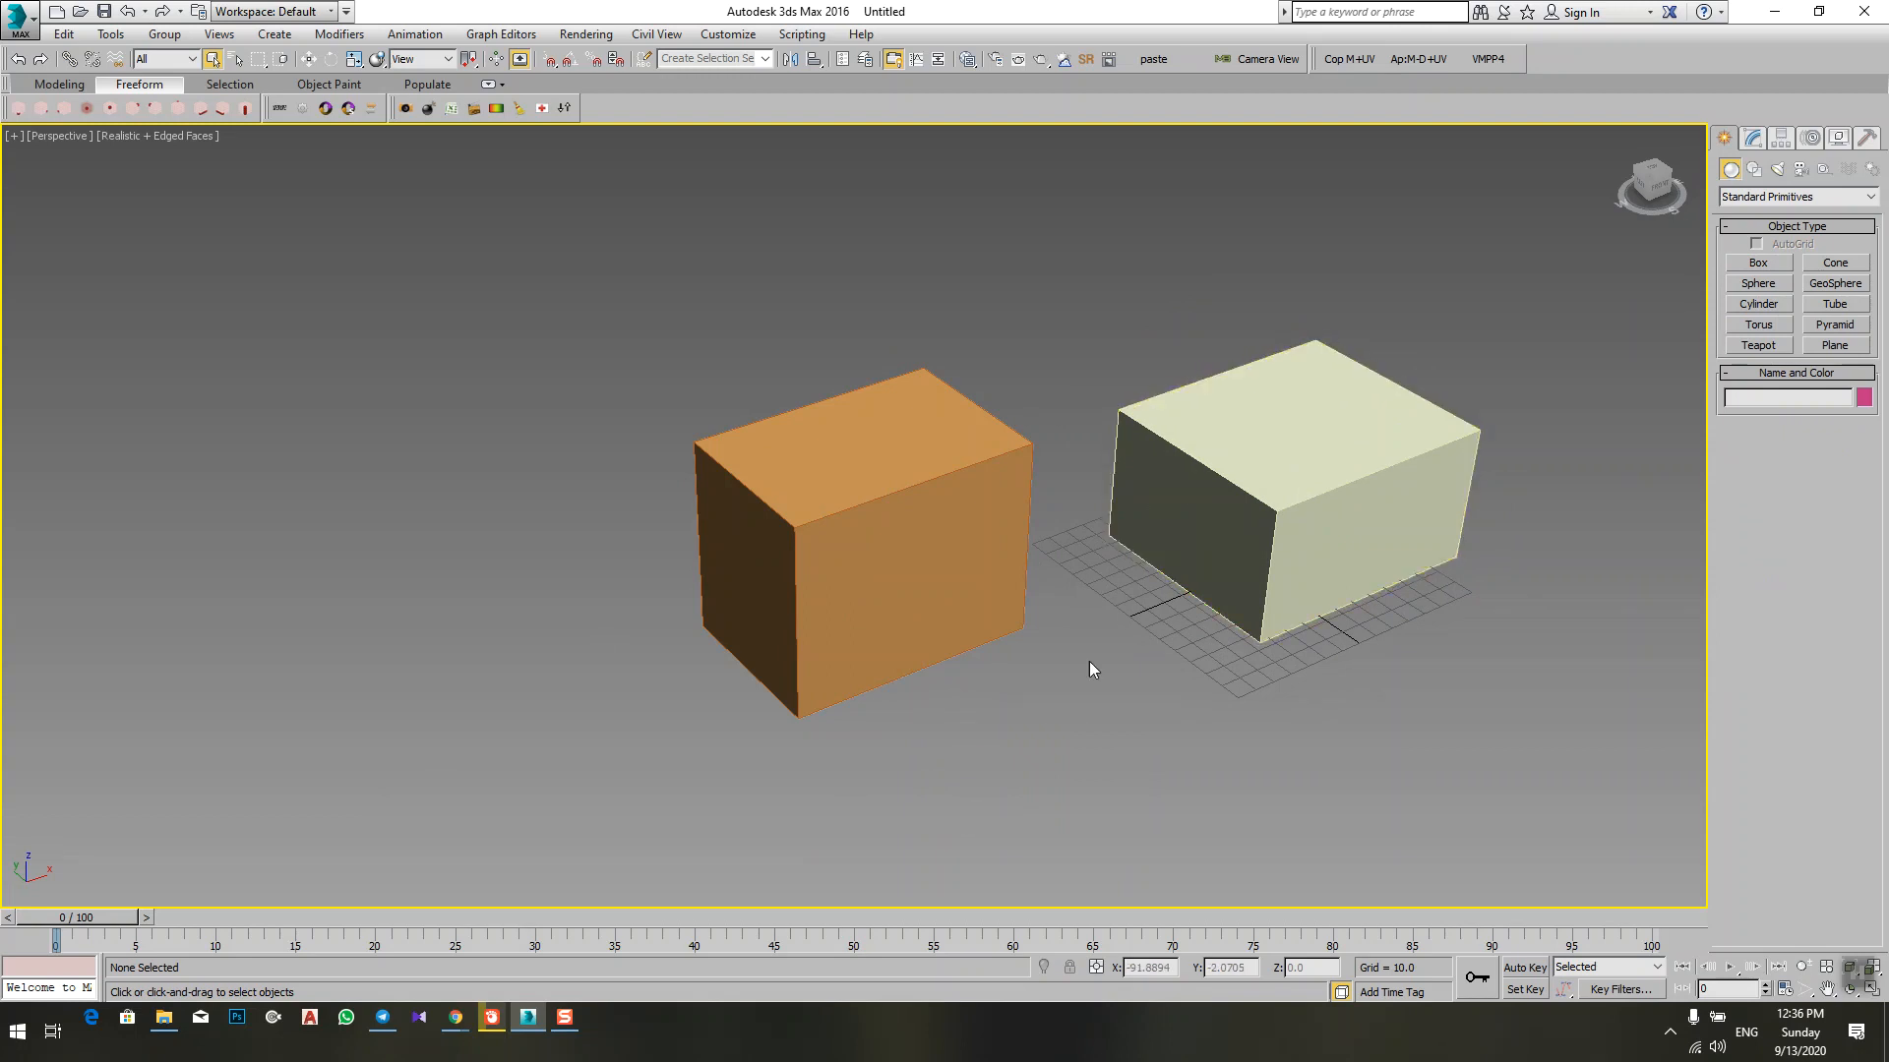
middle_click_drag(1095, 713, 1049, 687)
left_click(1084, 512)
left_click(927, 522)
left_click(1328, 428)
left_click(751, 502)
Step: Select the light box and modify its dimensions to about 228 long, 117 wide and 64 high
left_click(1187, 395)
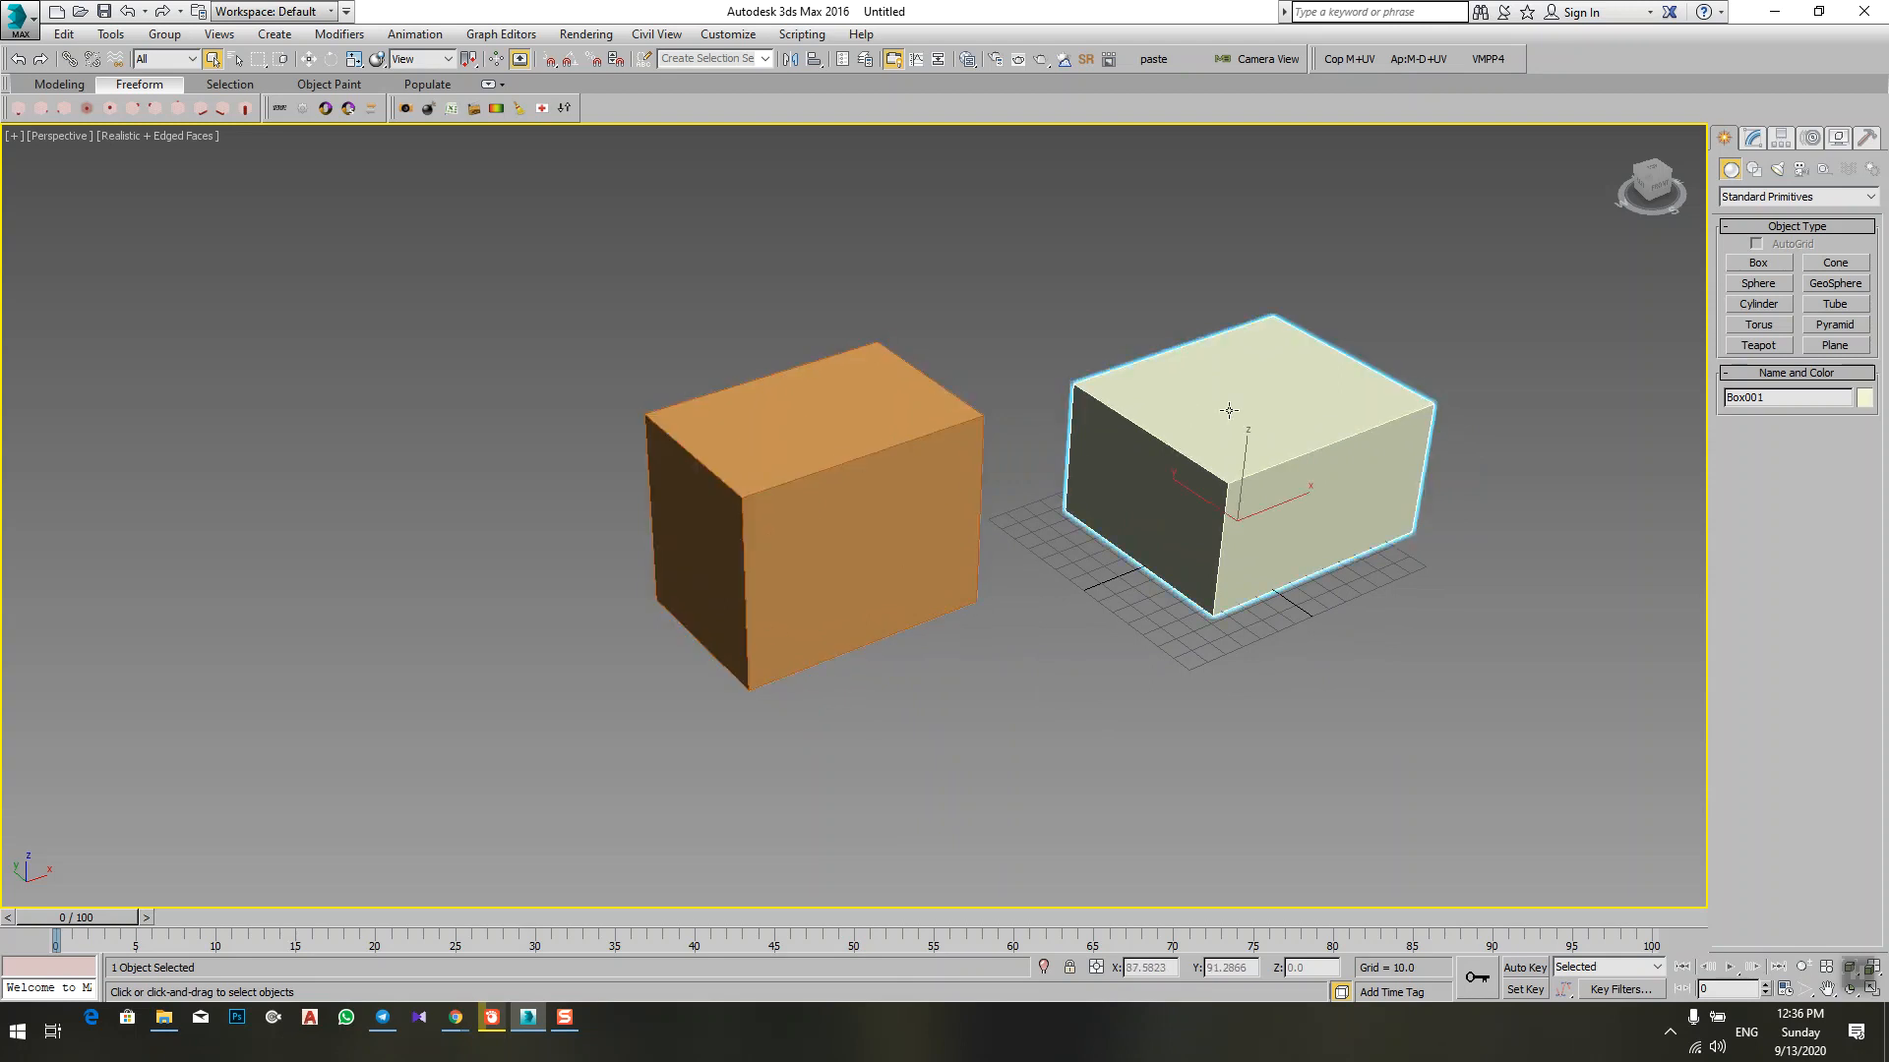
left_click(1754, 138)
middle_click_drag(1446, 536, 1418, 512, "alt")
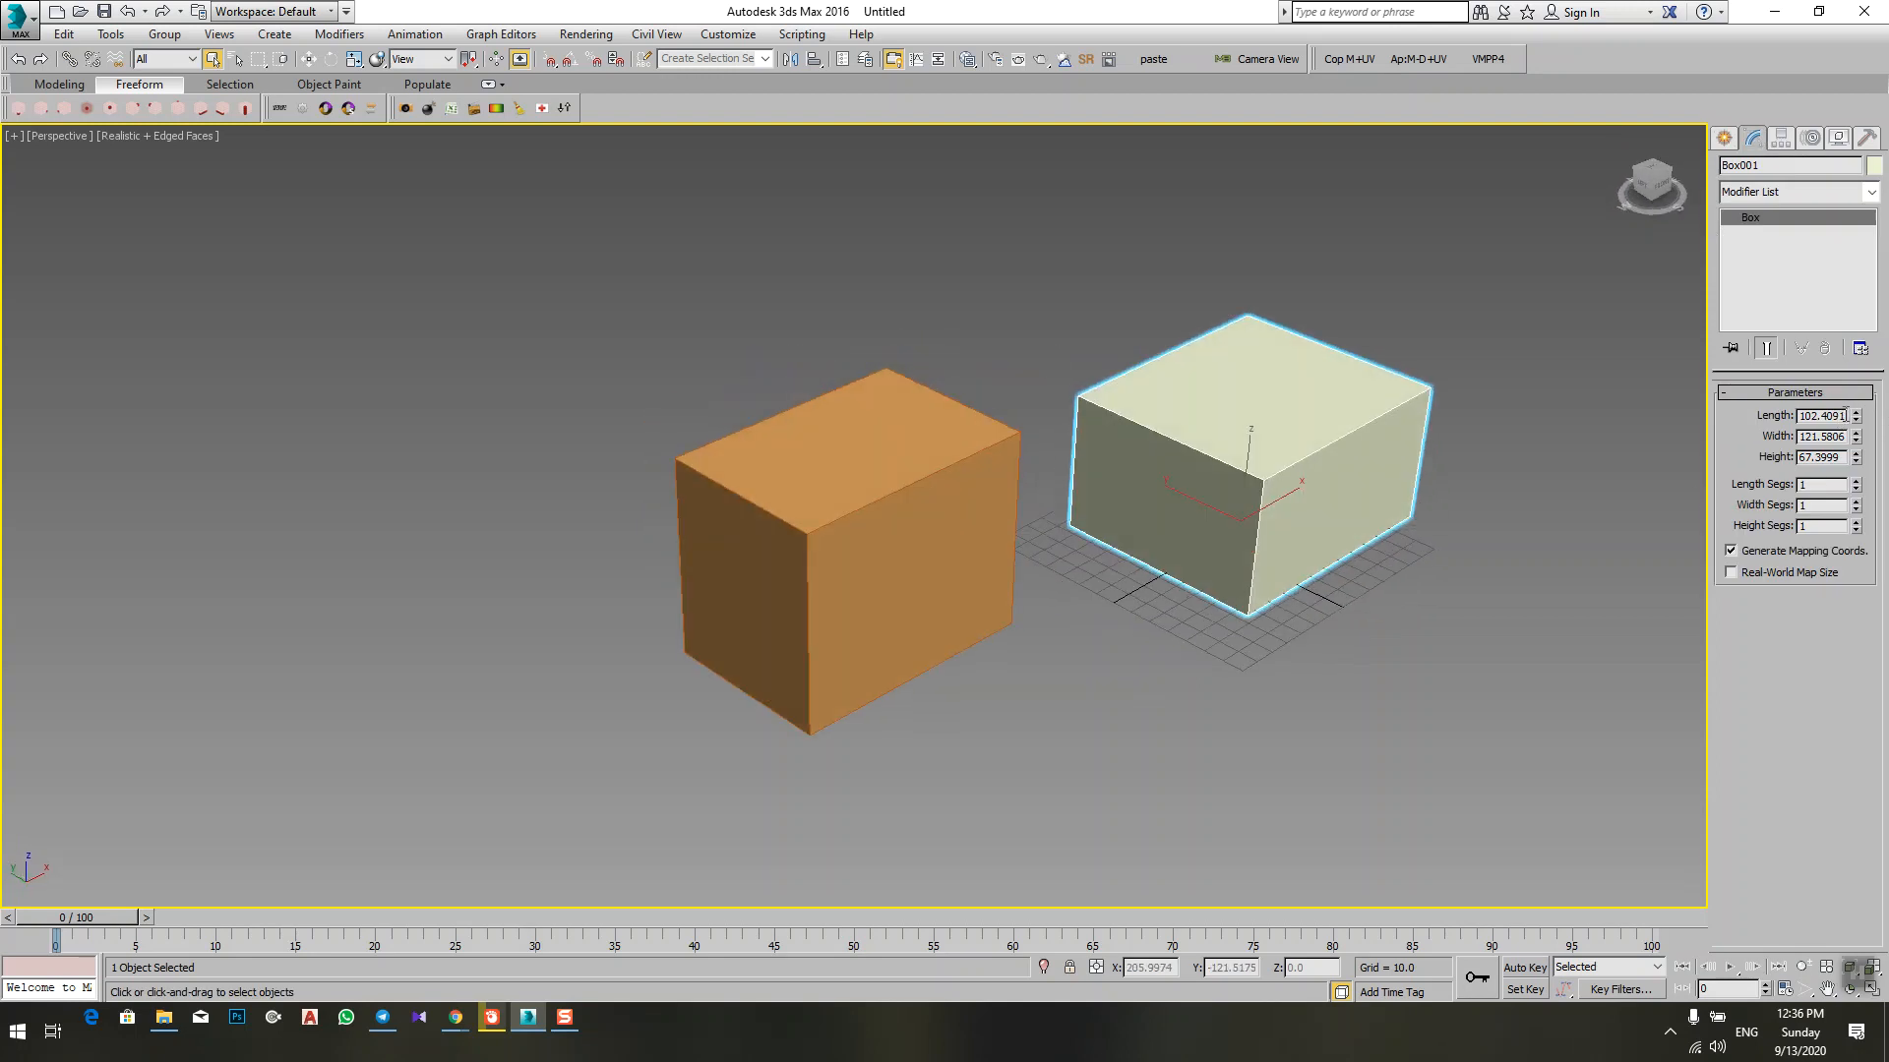
left_click_drag(1854, 417, 1819, 485)
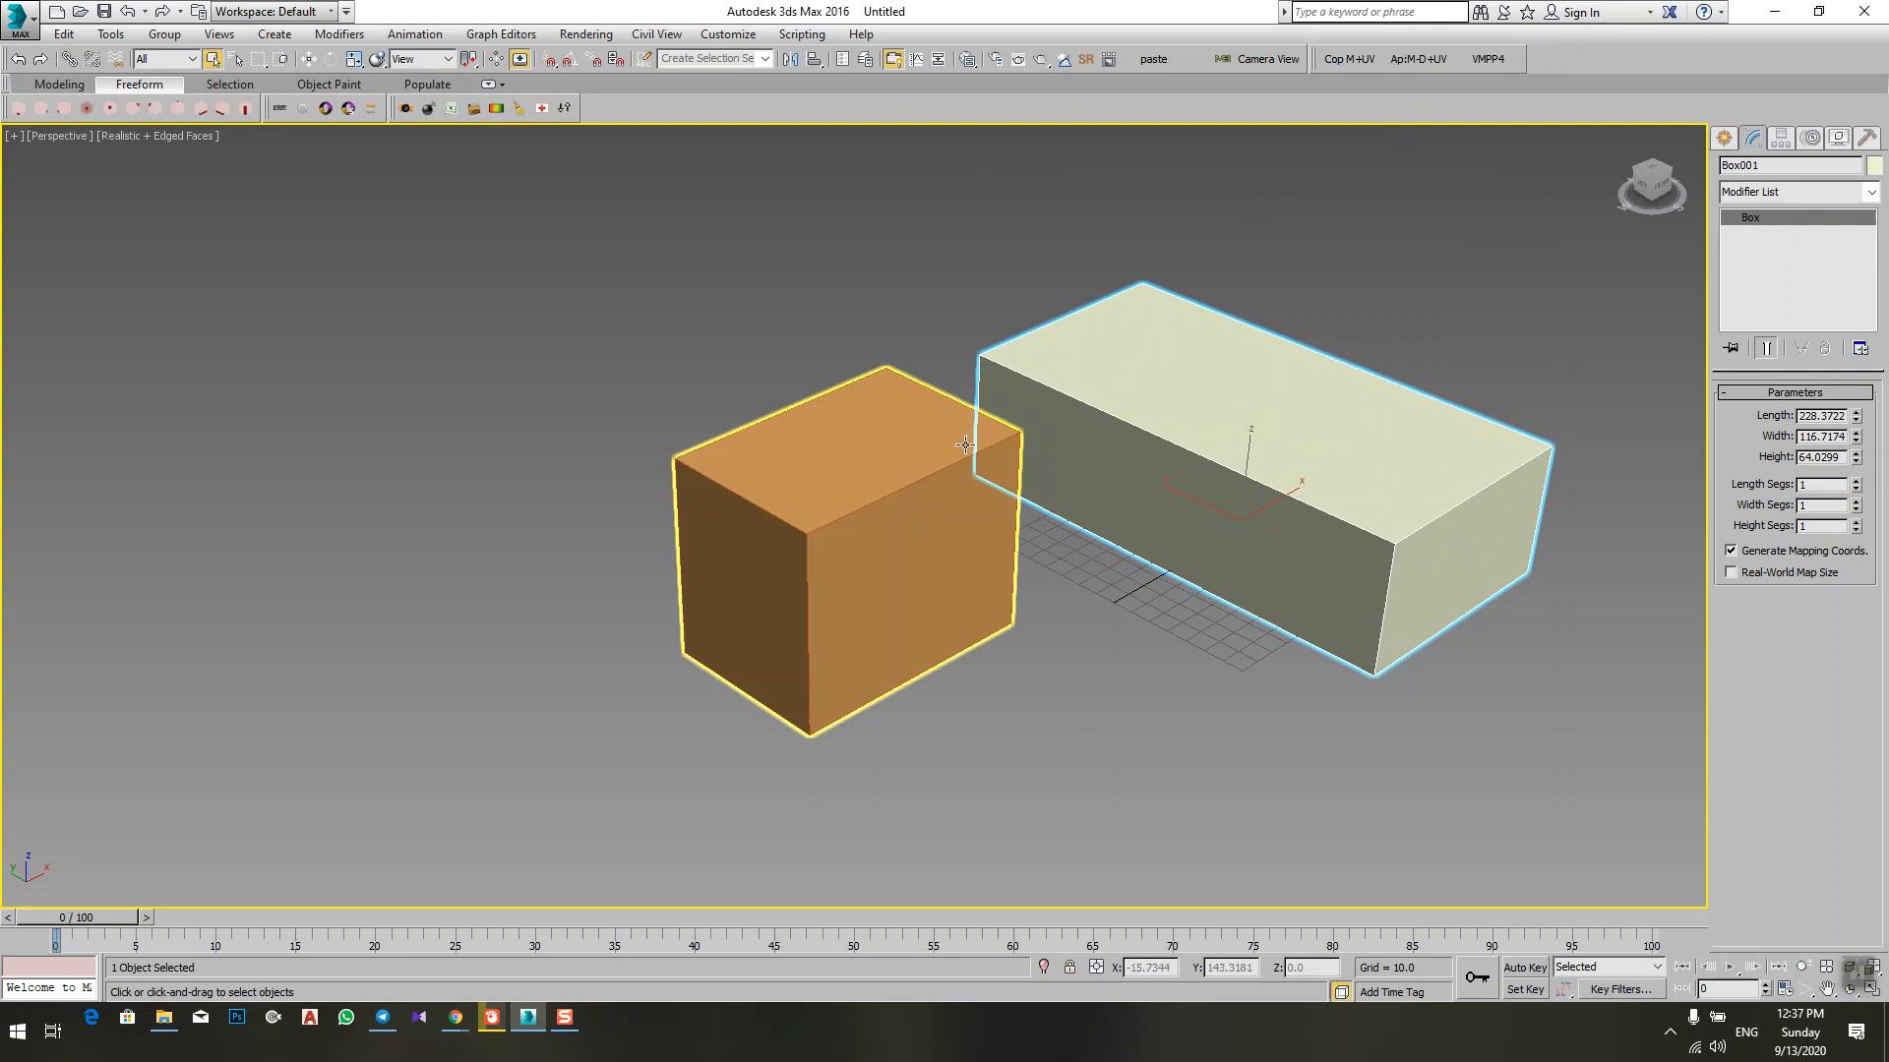
Step: Change the light box's object color to red
double_click(1756, 164)
left_click(1872, 167)
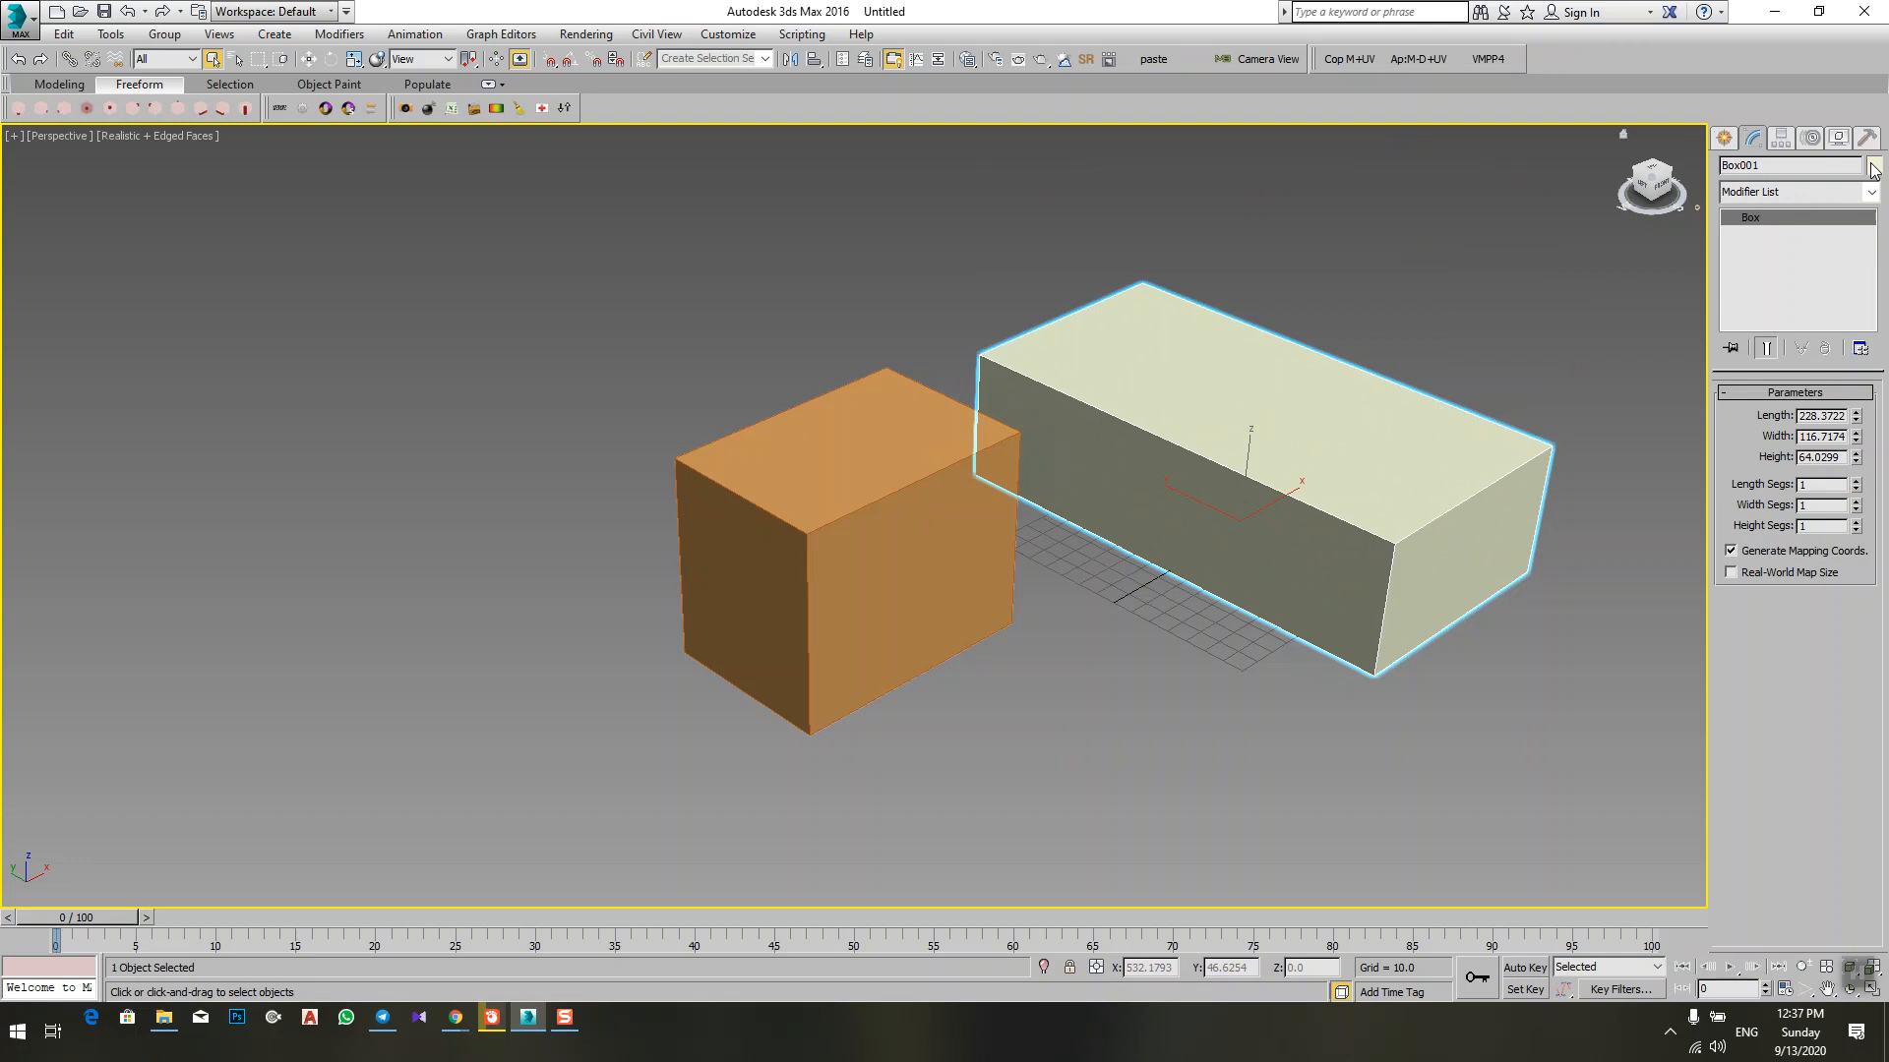
left_click(788, 500)
left_click(1062, 620)
middle_click_drag(1216, 640, 1177, 624, "alt")
Step: Select the orange box and change its object color to green
left_click(700, 436)
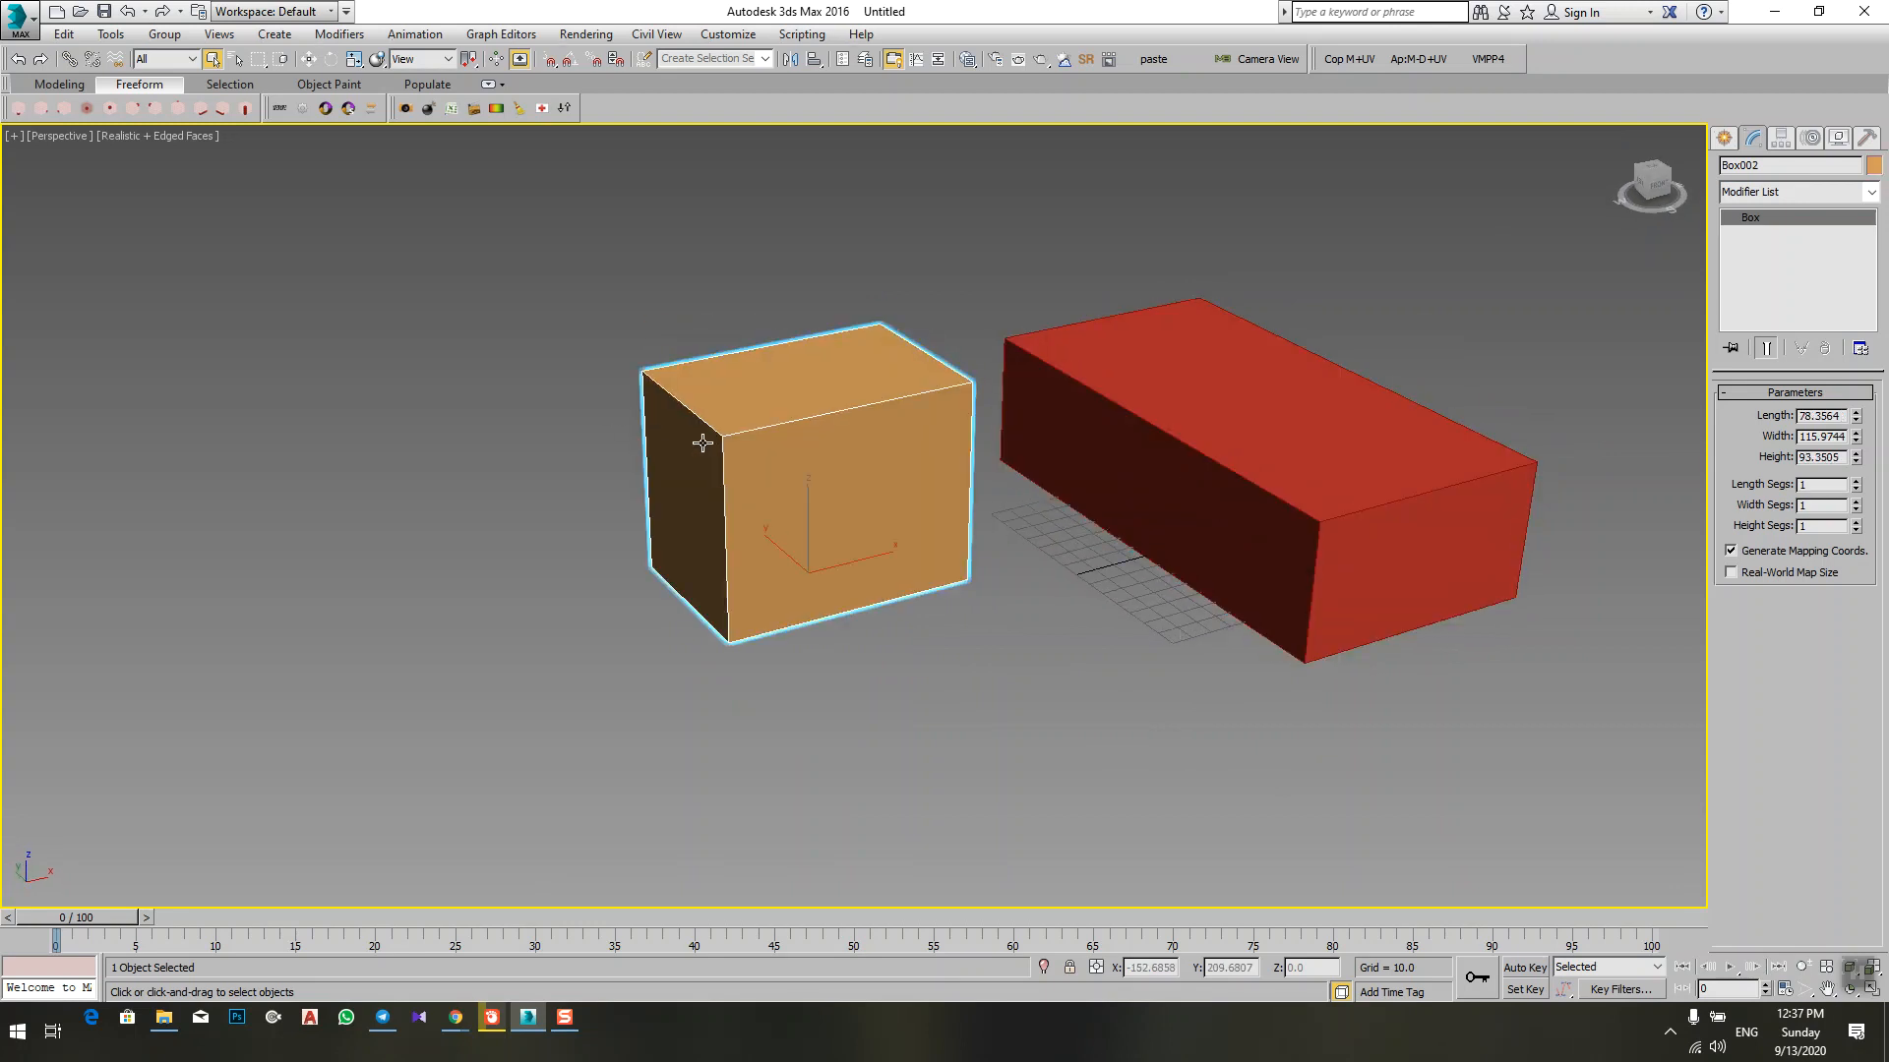
left_click(1872, 166)
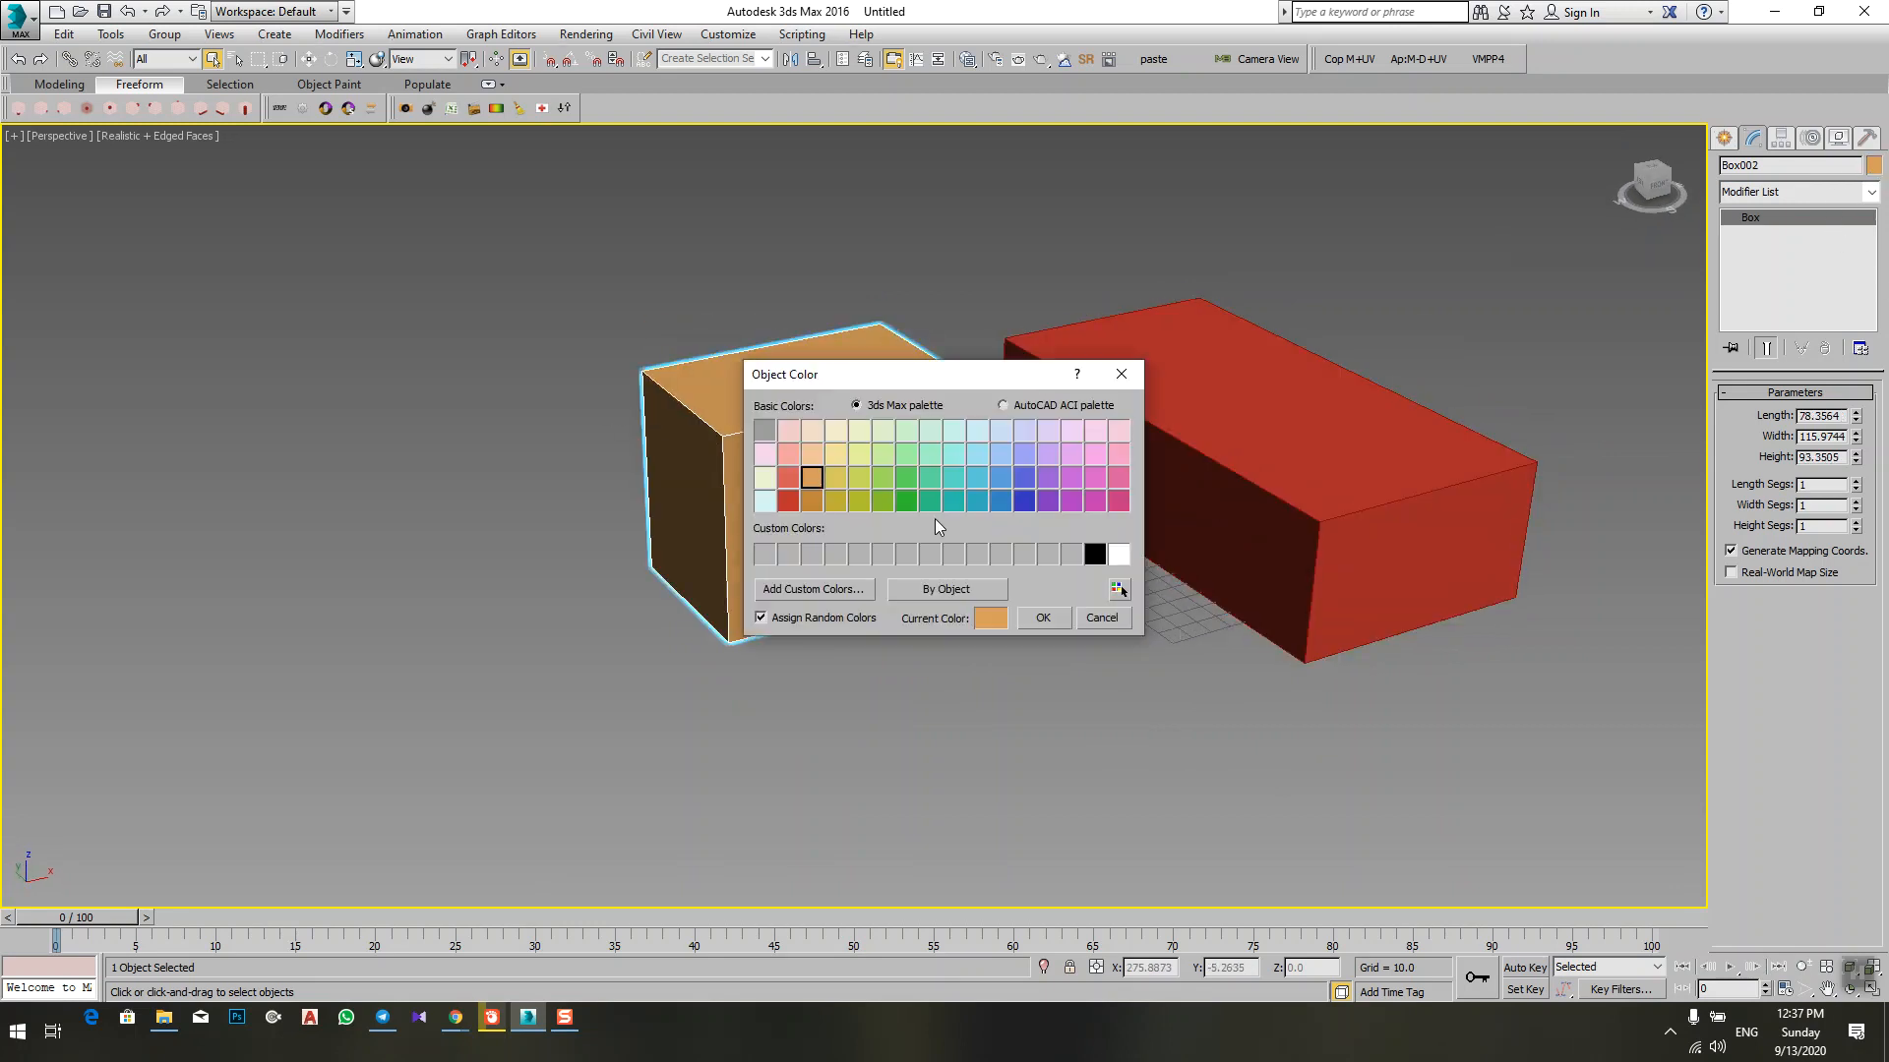
left_click(906, 501)
left_click(1043, 618)
middle_click_drag(1044, 618, 1028, 482, "alt")
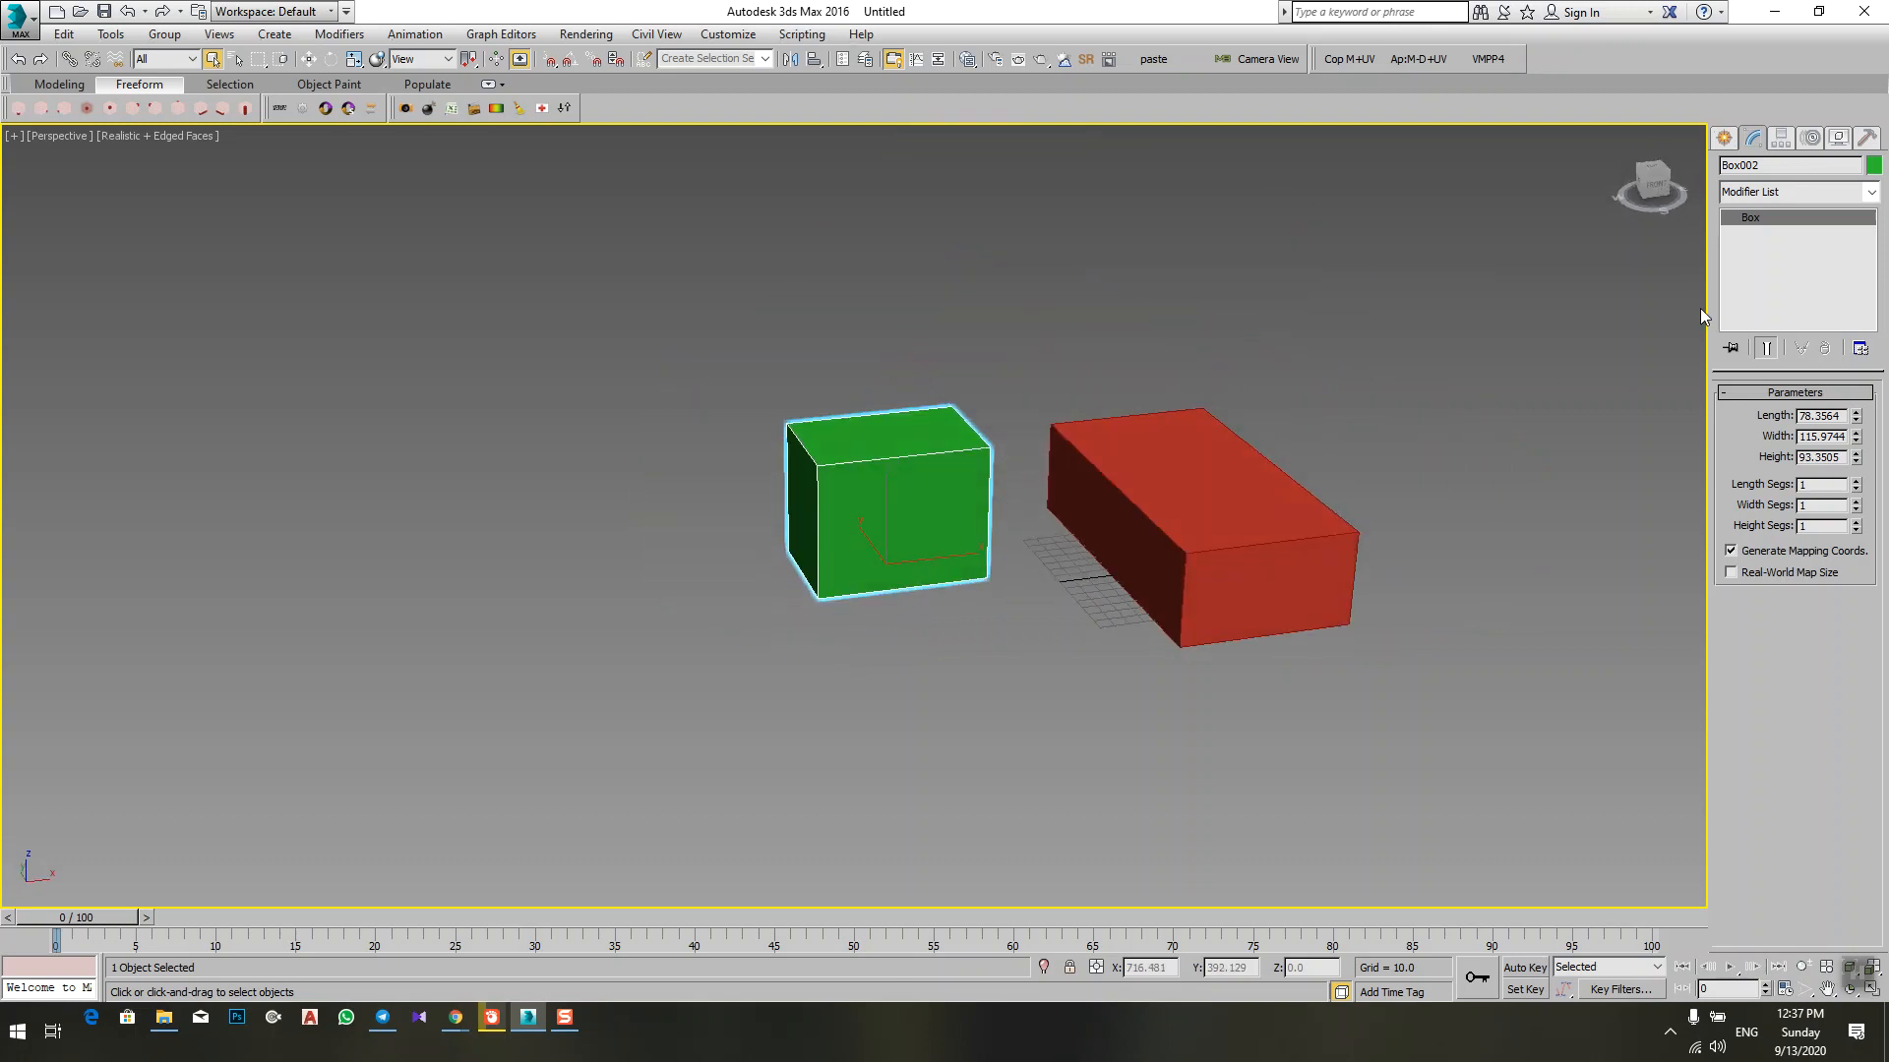
Step: Return to object creation and delete both boxes from the scene
left_click(1732, 138)
middle_click_drag(1219, 574, 1266, 589, "alt")
left_click_drag(1413, 283, 445, 834)
key("Delete")
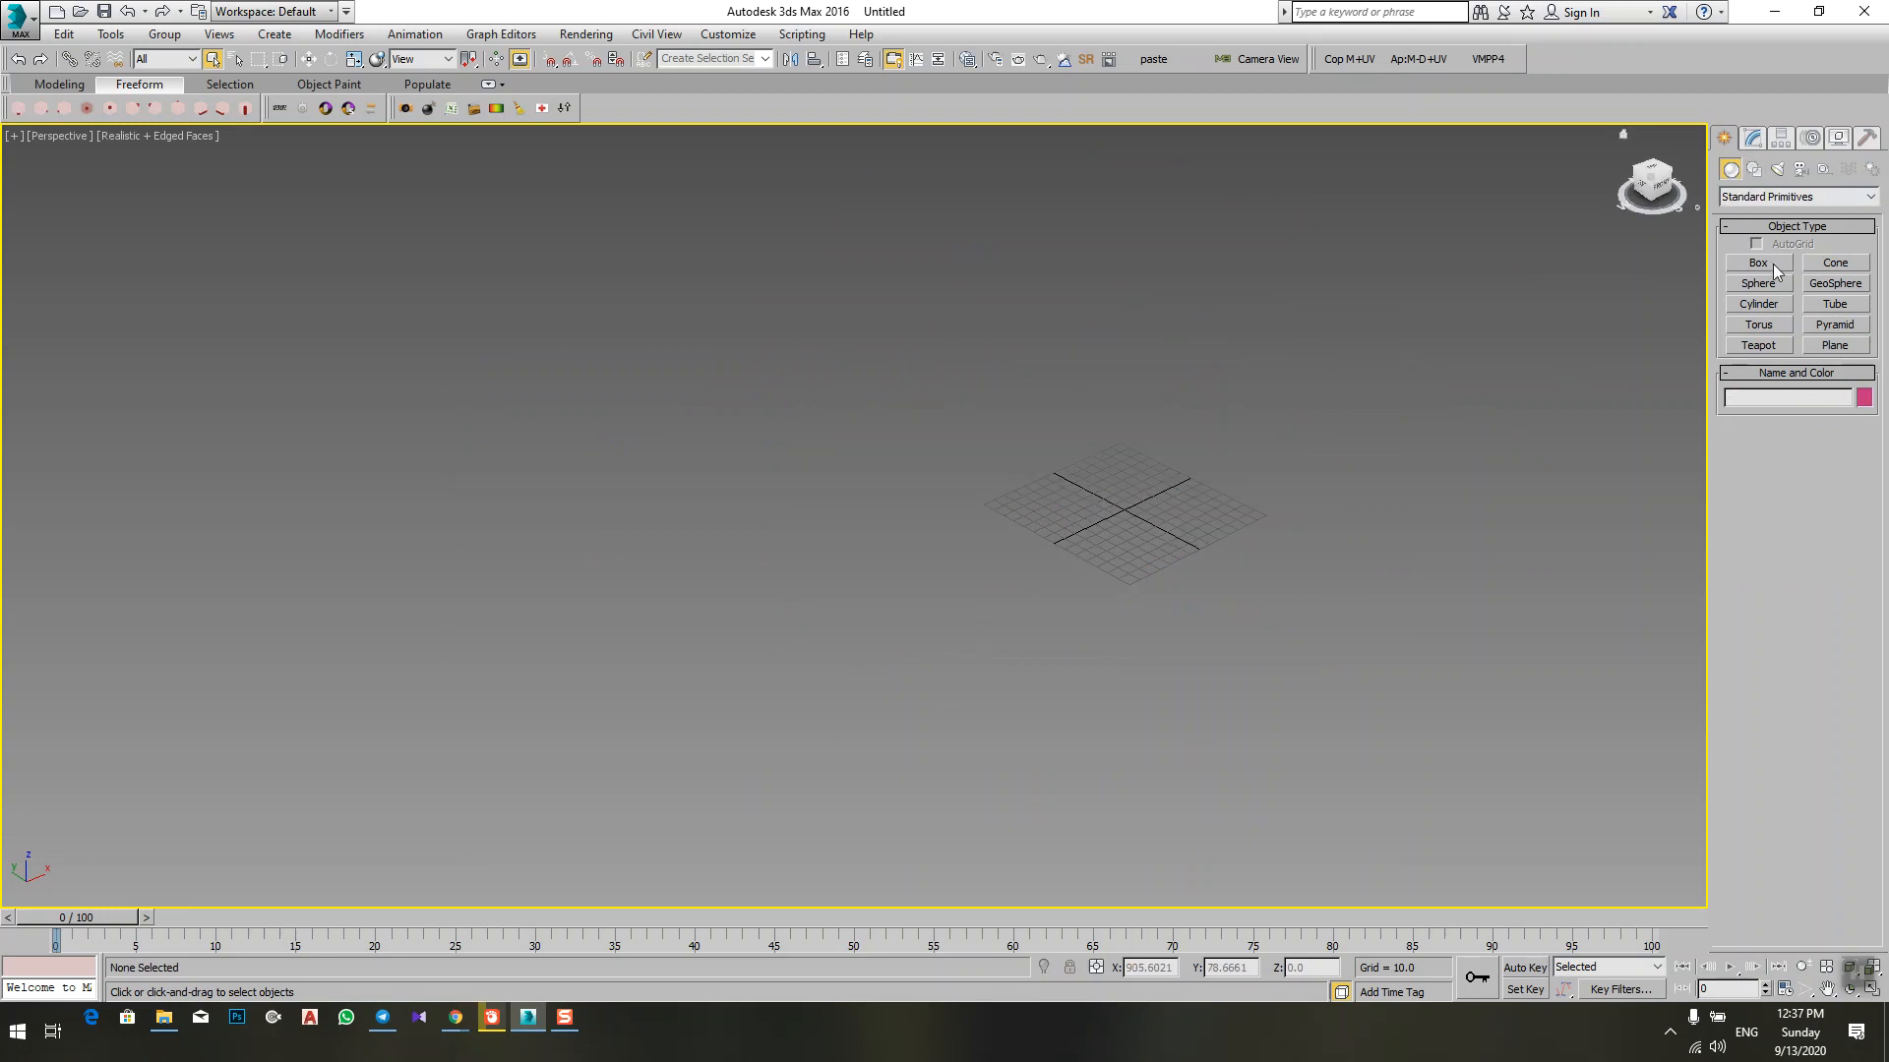
Step: Start creating a Cone from the Standard Primitives on the empty grid
middle_click_drag(1246, 328, 1194, 395)
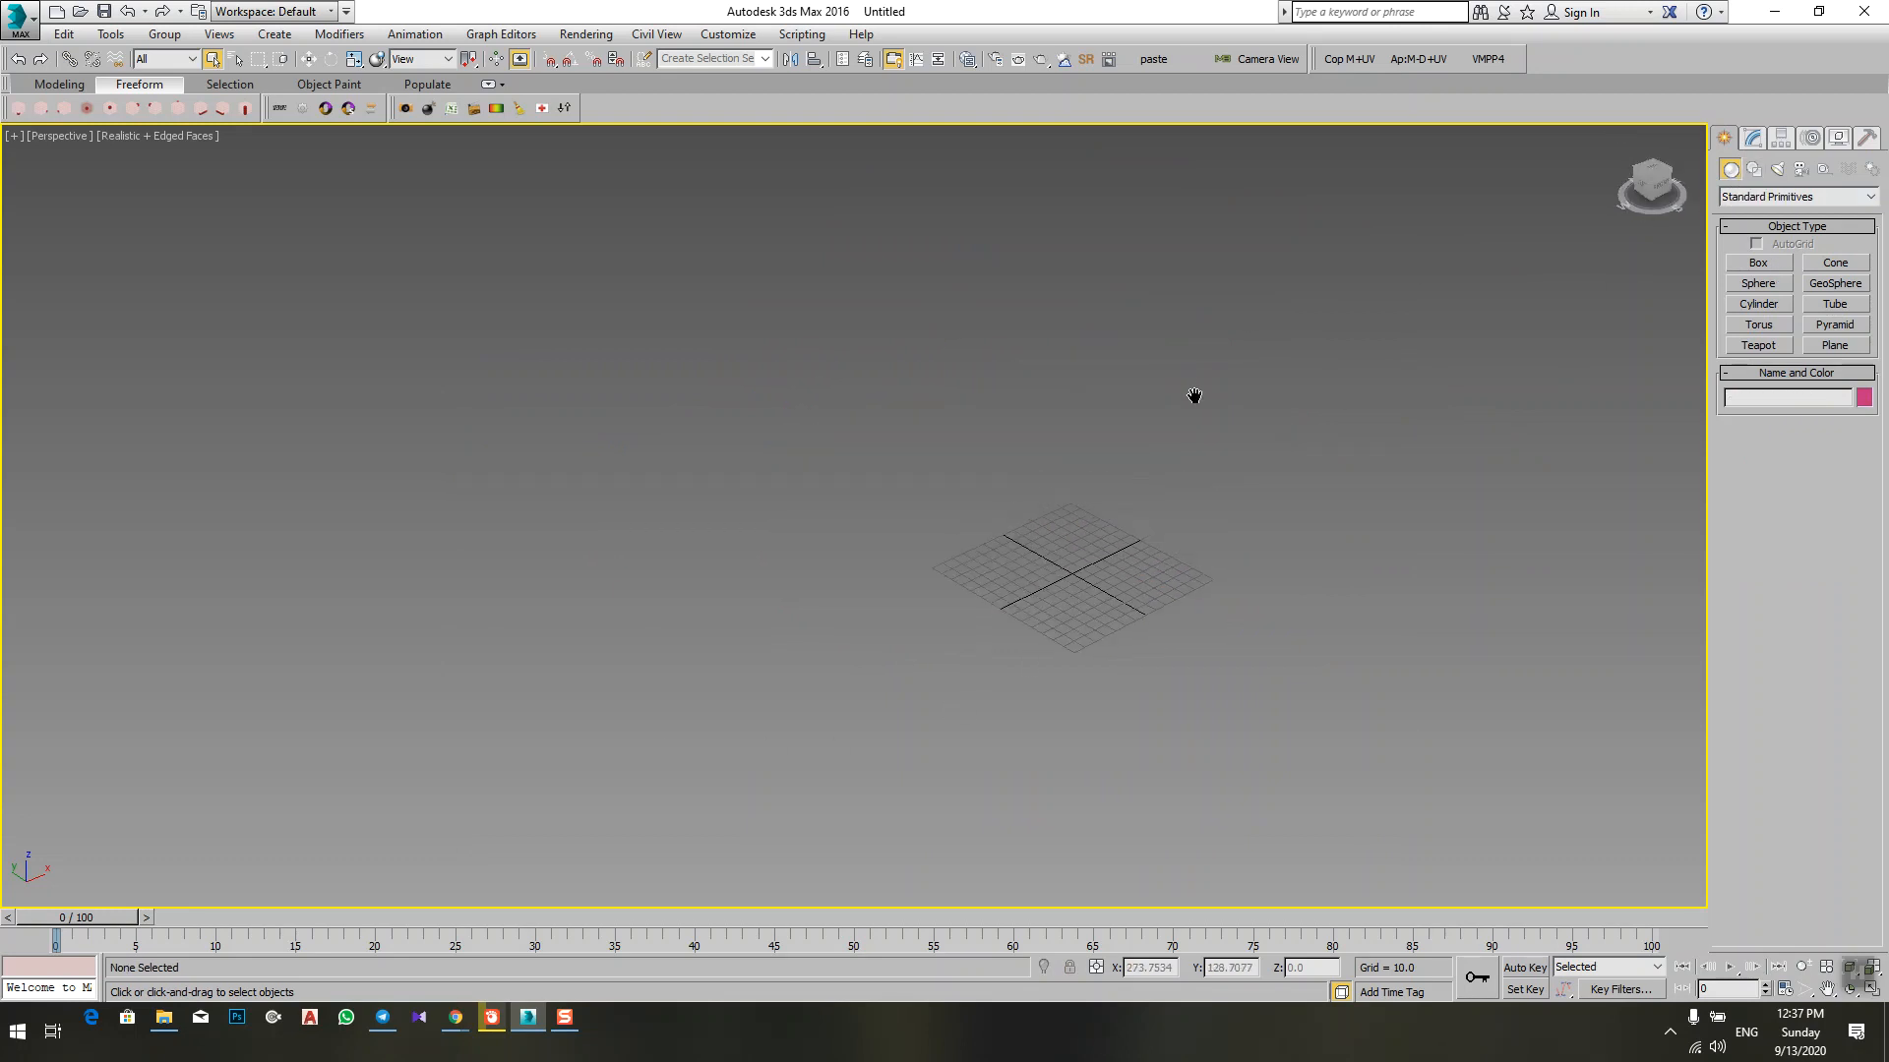
left_click(1831, 261)
scroll(1278, 616, "up", 4)
scroll(971, 602, "up", 3)
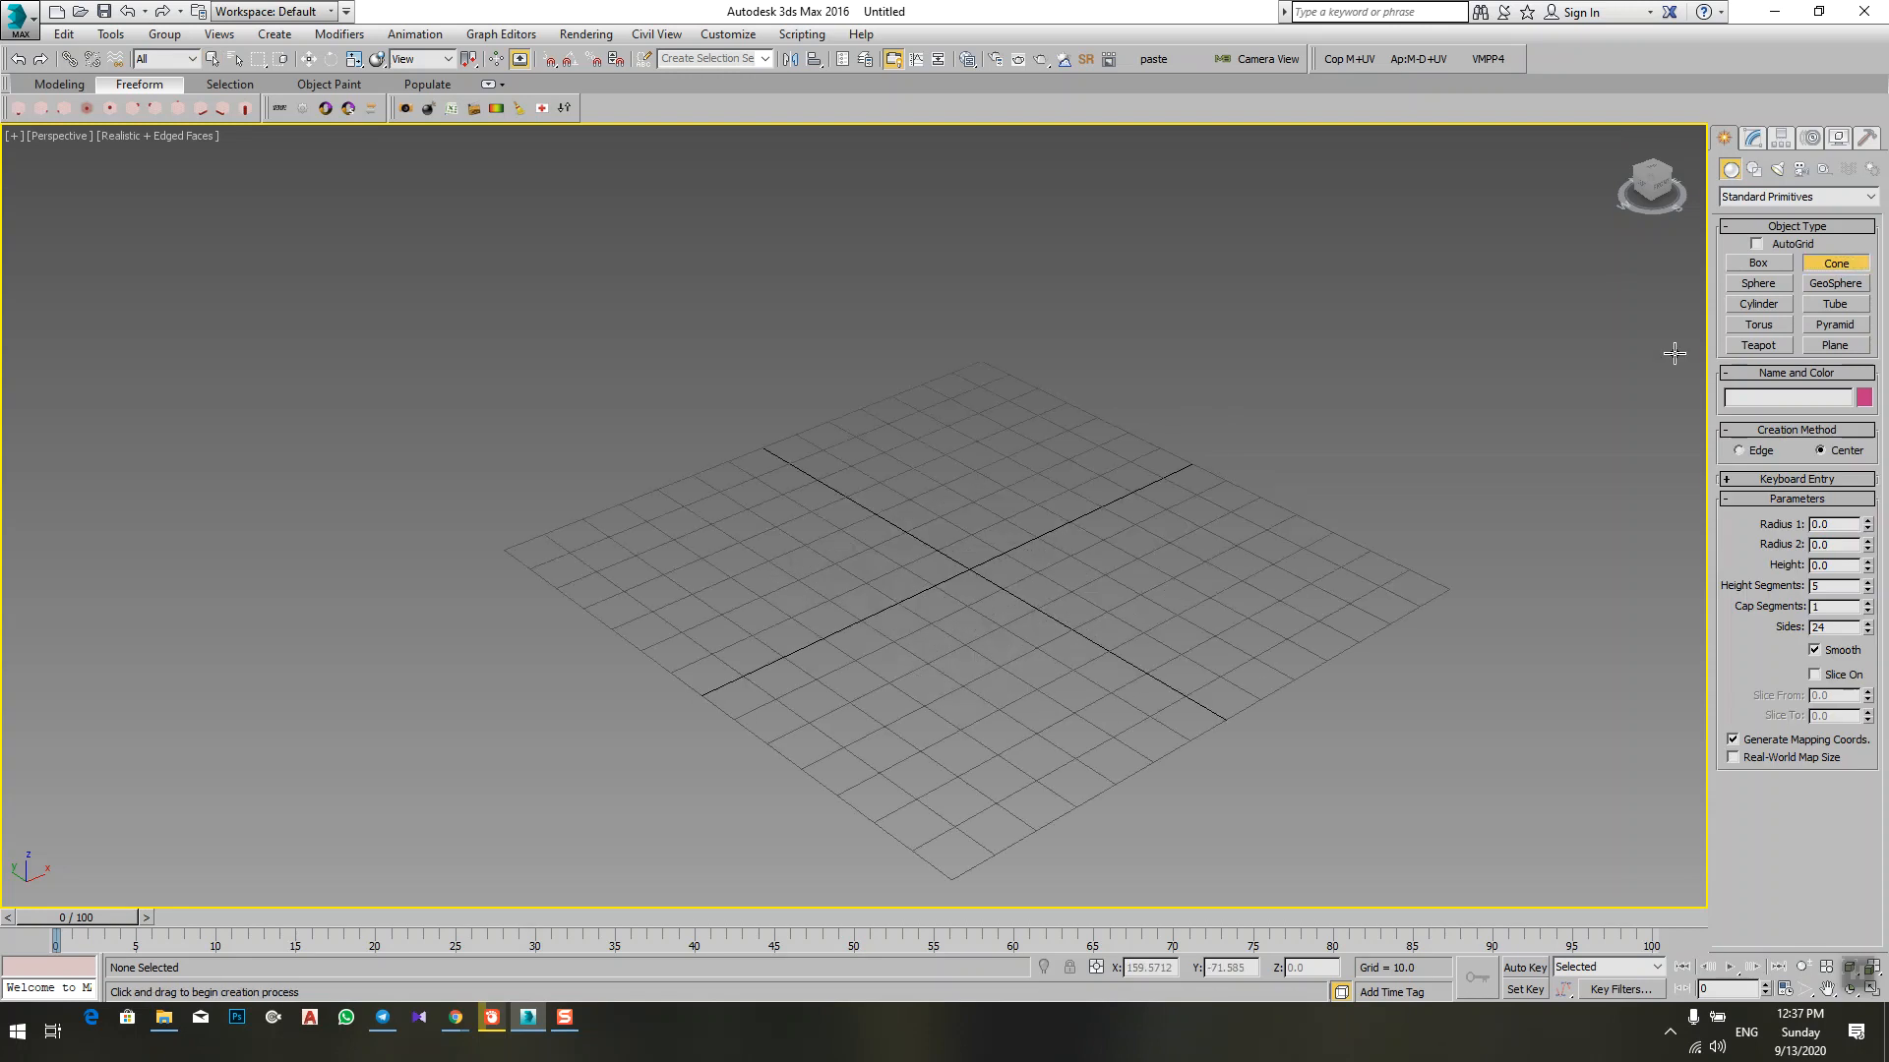
left_click_drag(943, 517, 1101, 679)
middle_click_drag(1074, 465, 1058, 688)
scroll(1058, 688, "down", 3)
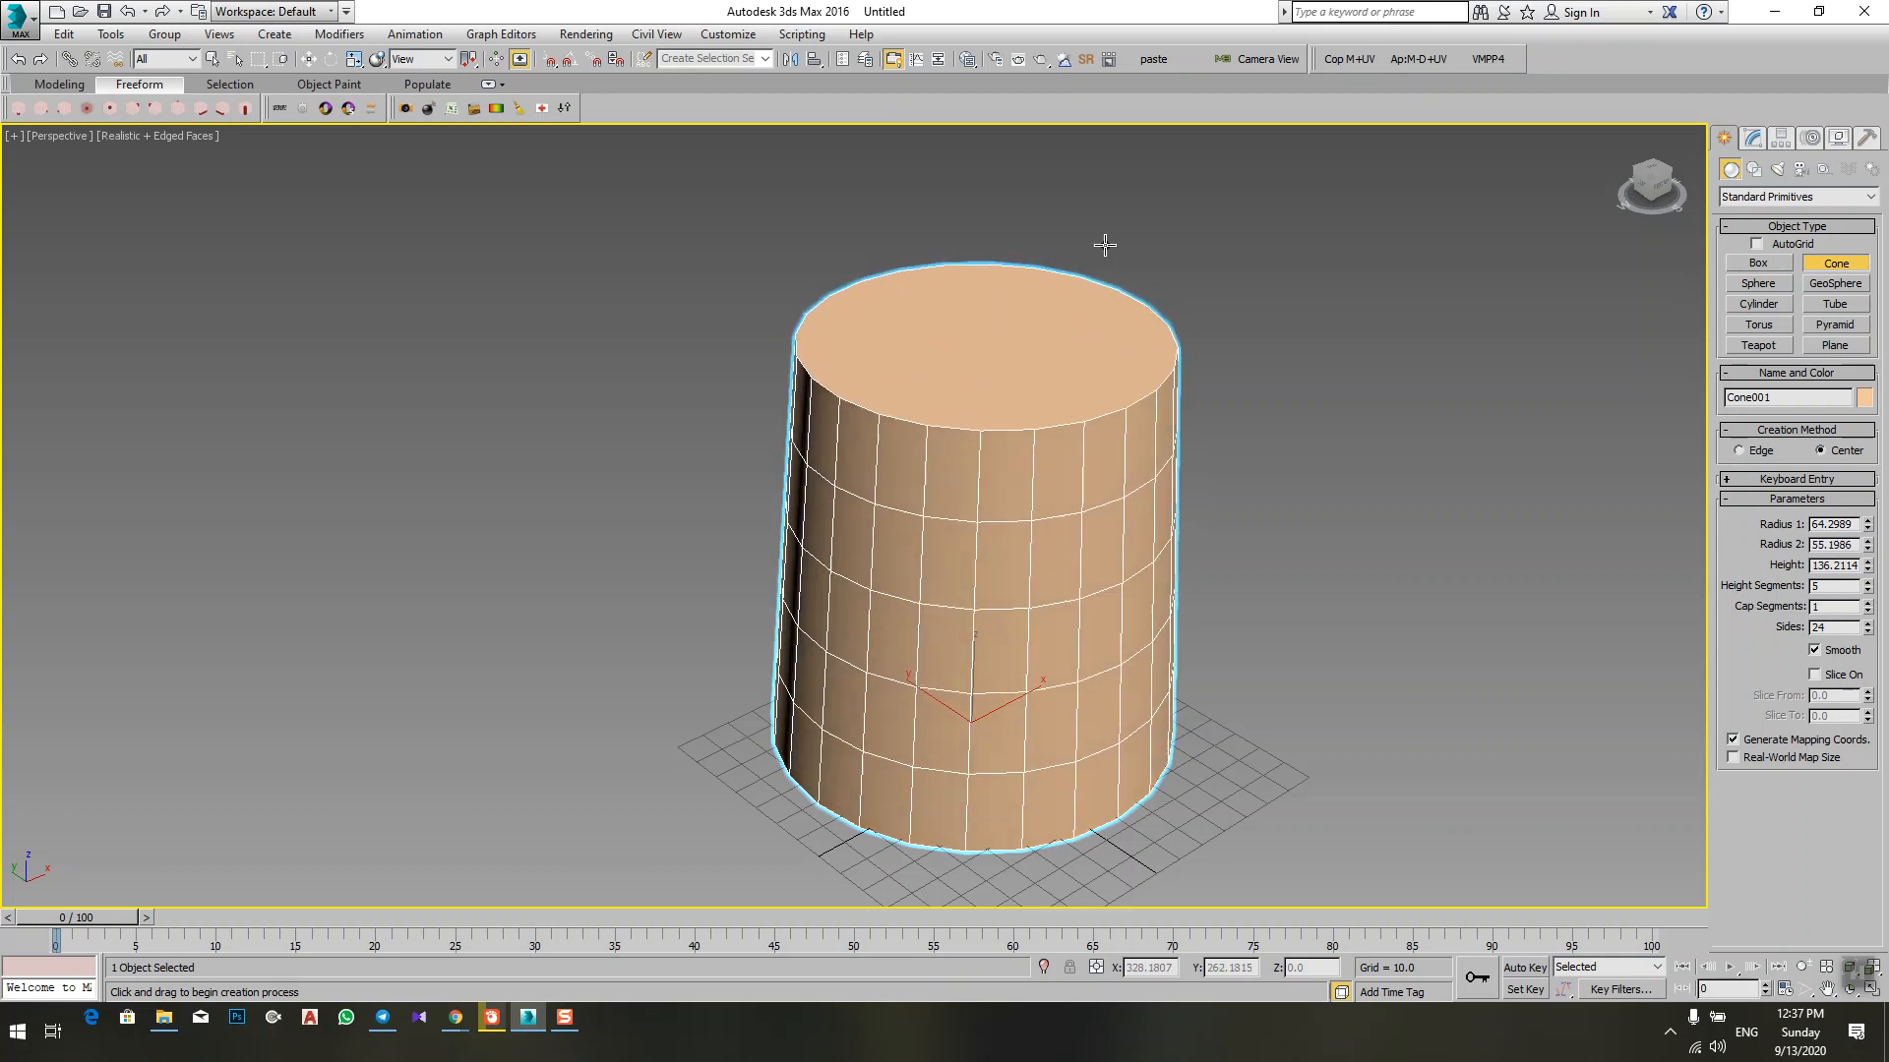
right_click(1106, 246)
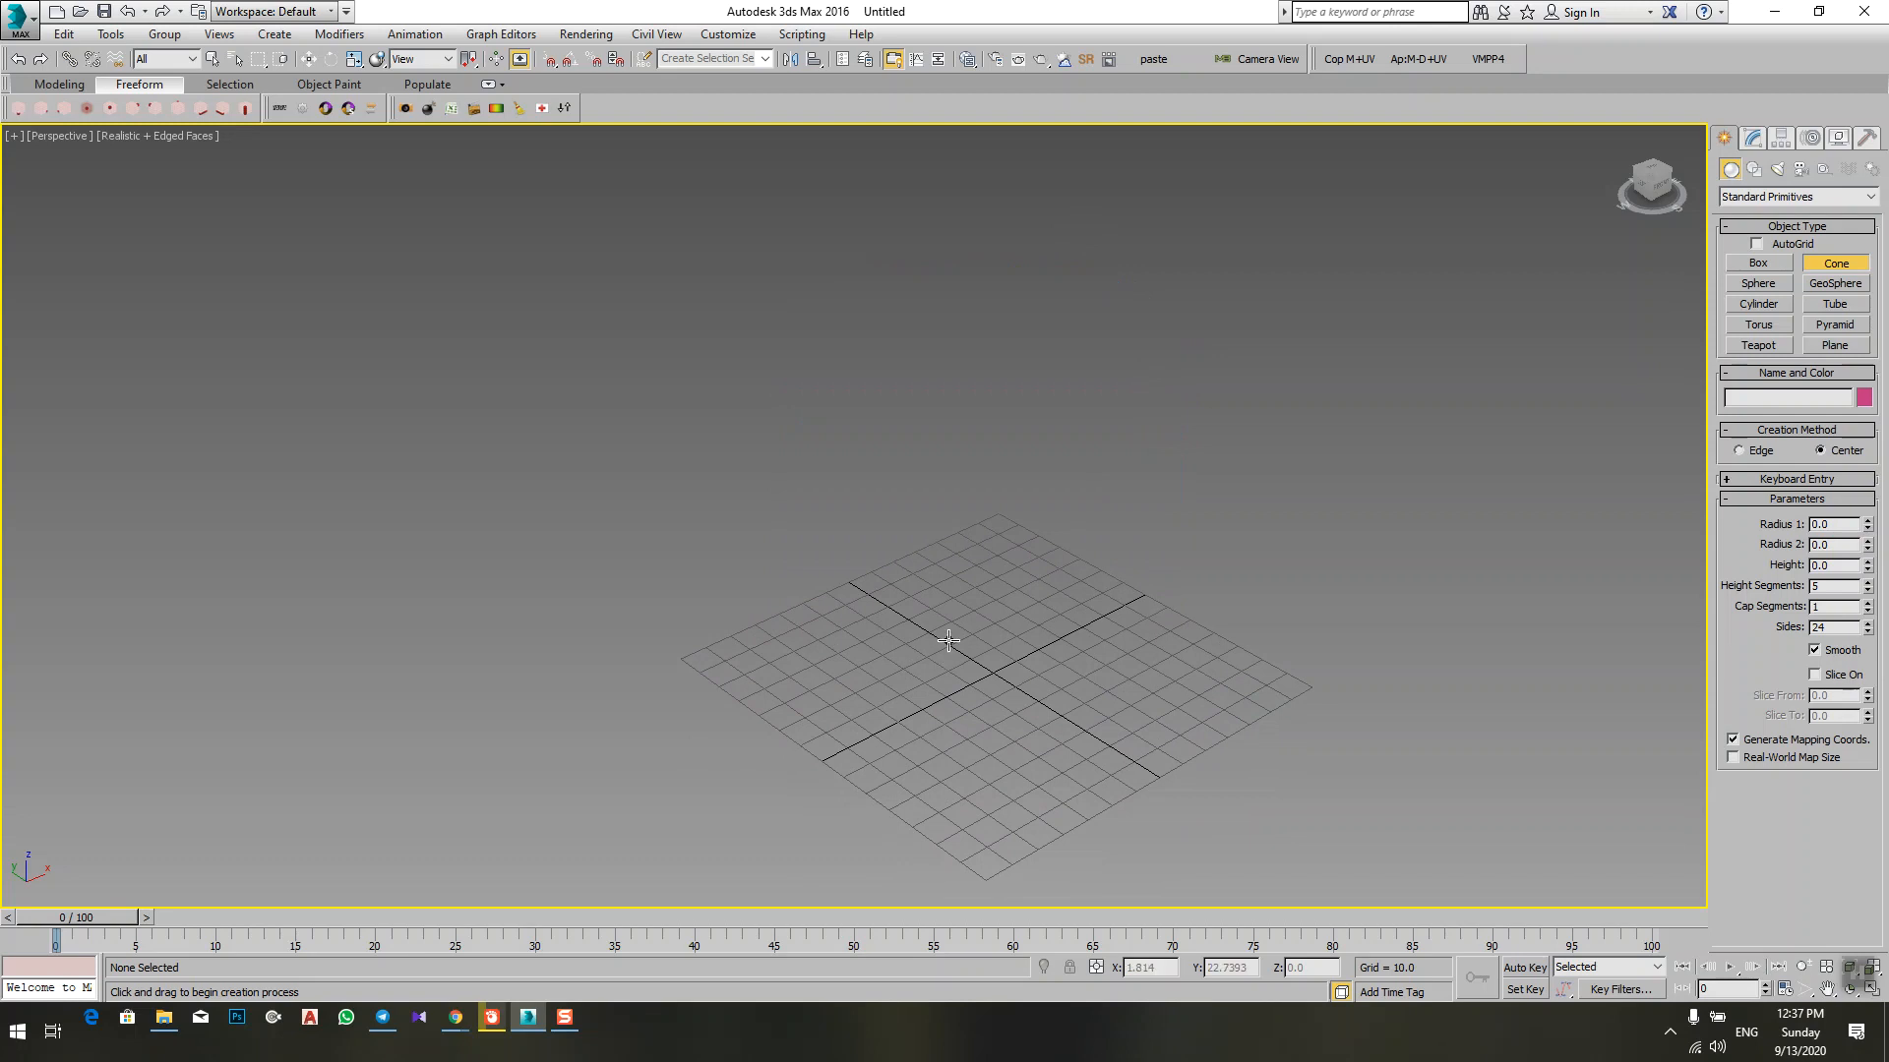
Step: Draw a cone near the grid centre with Radius 1 about 62, height about 136 and Radius 2 about 8
left_click_drag(948, 641, 997, 747)
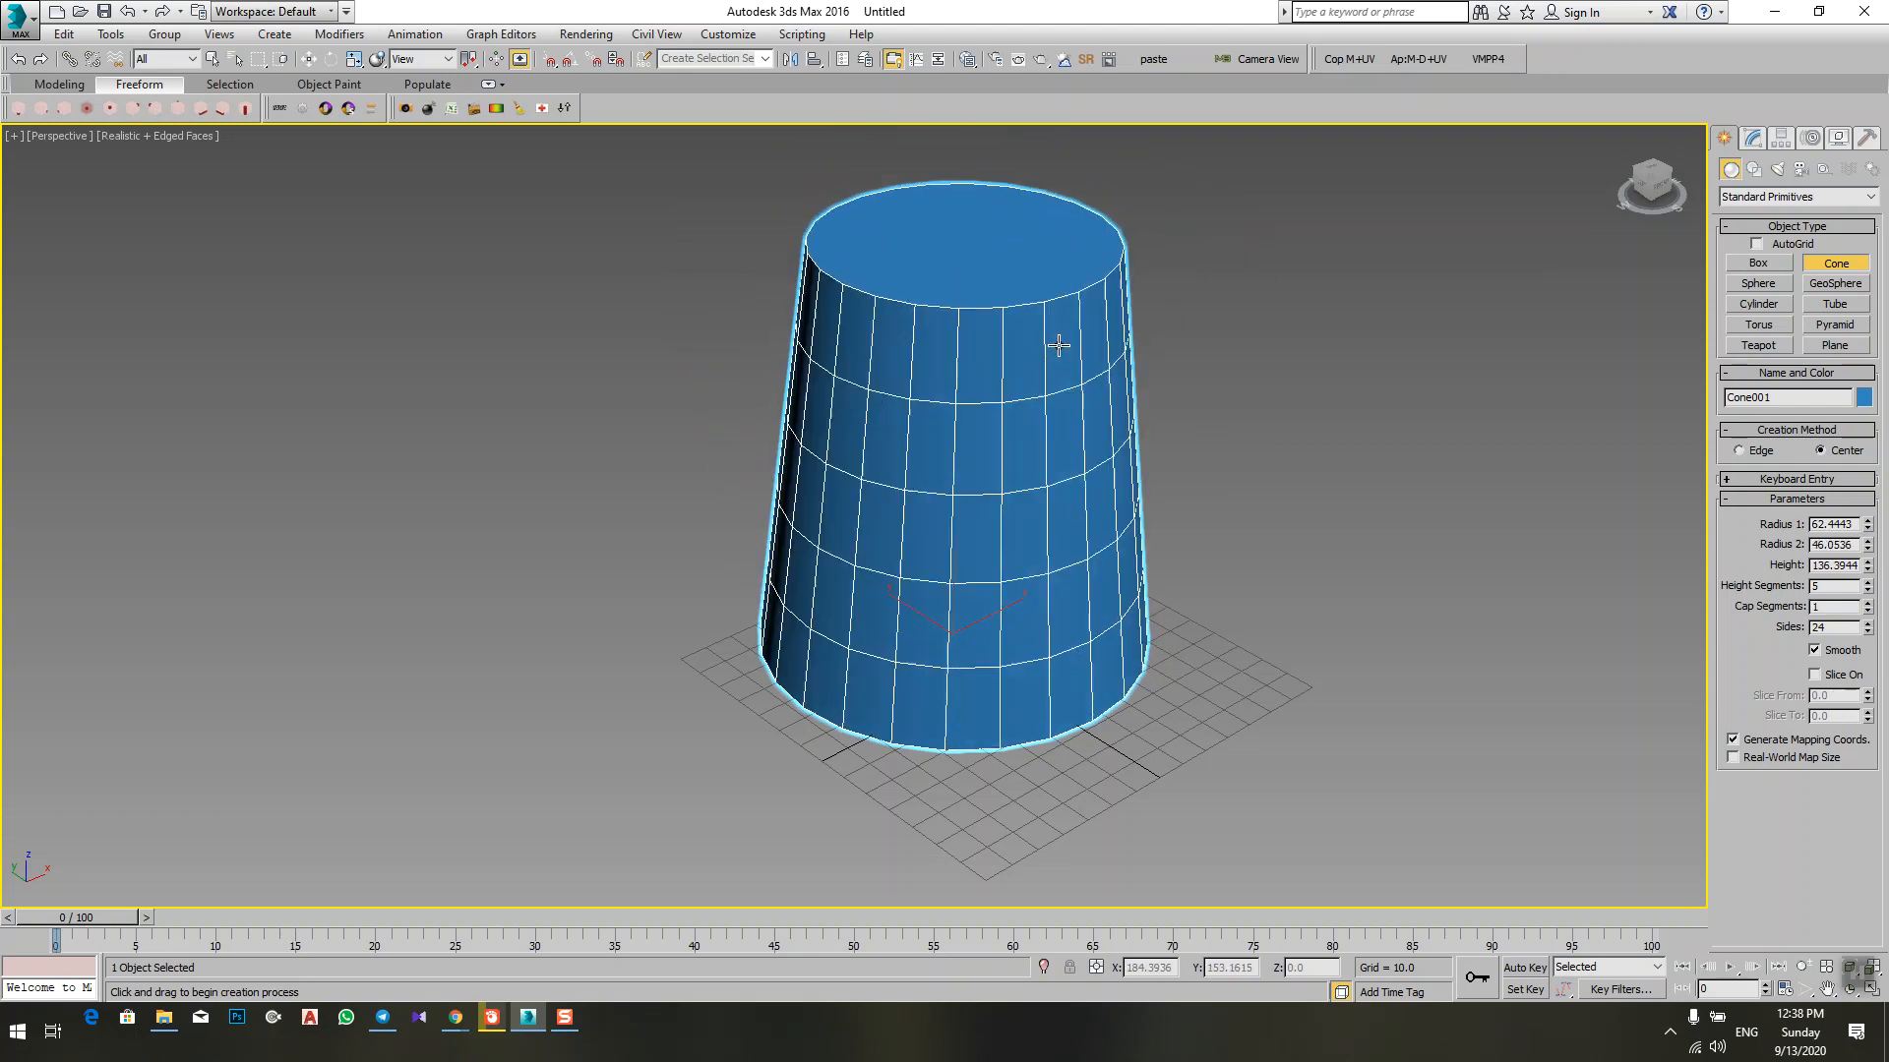
left_click(1070, 307)
middle_click_drag(1119, 263, 1117, 402)
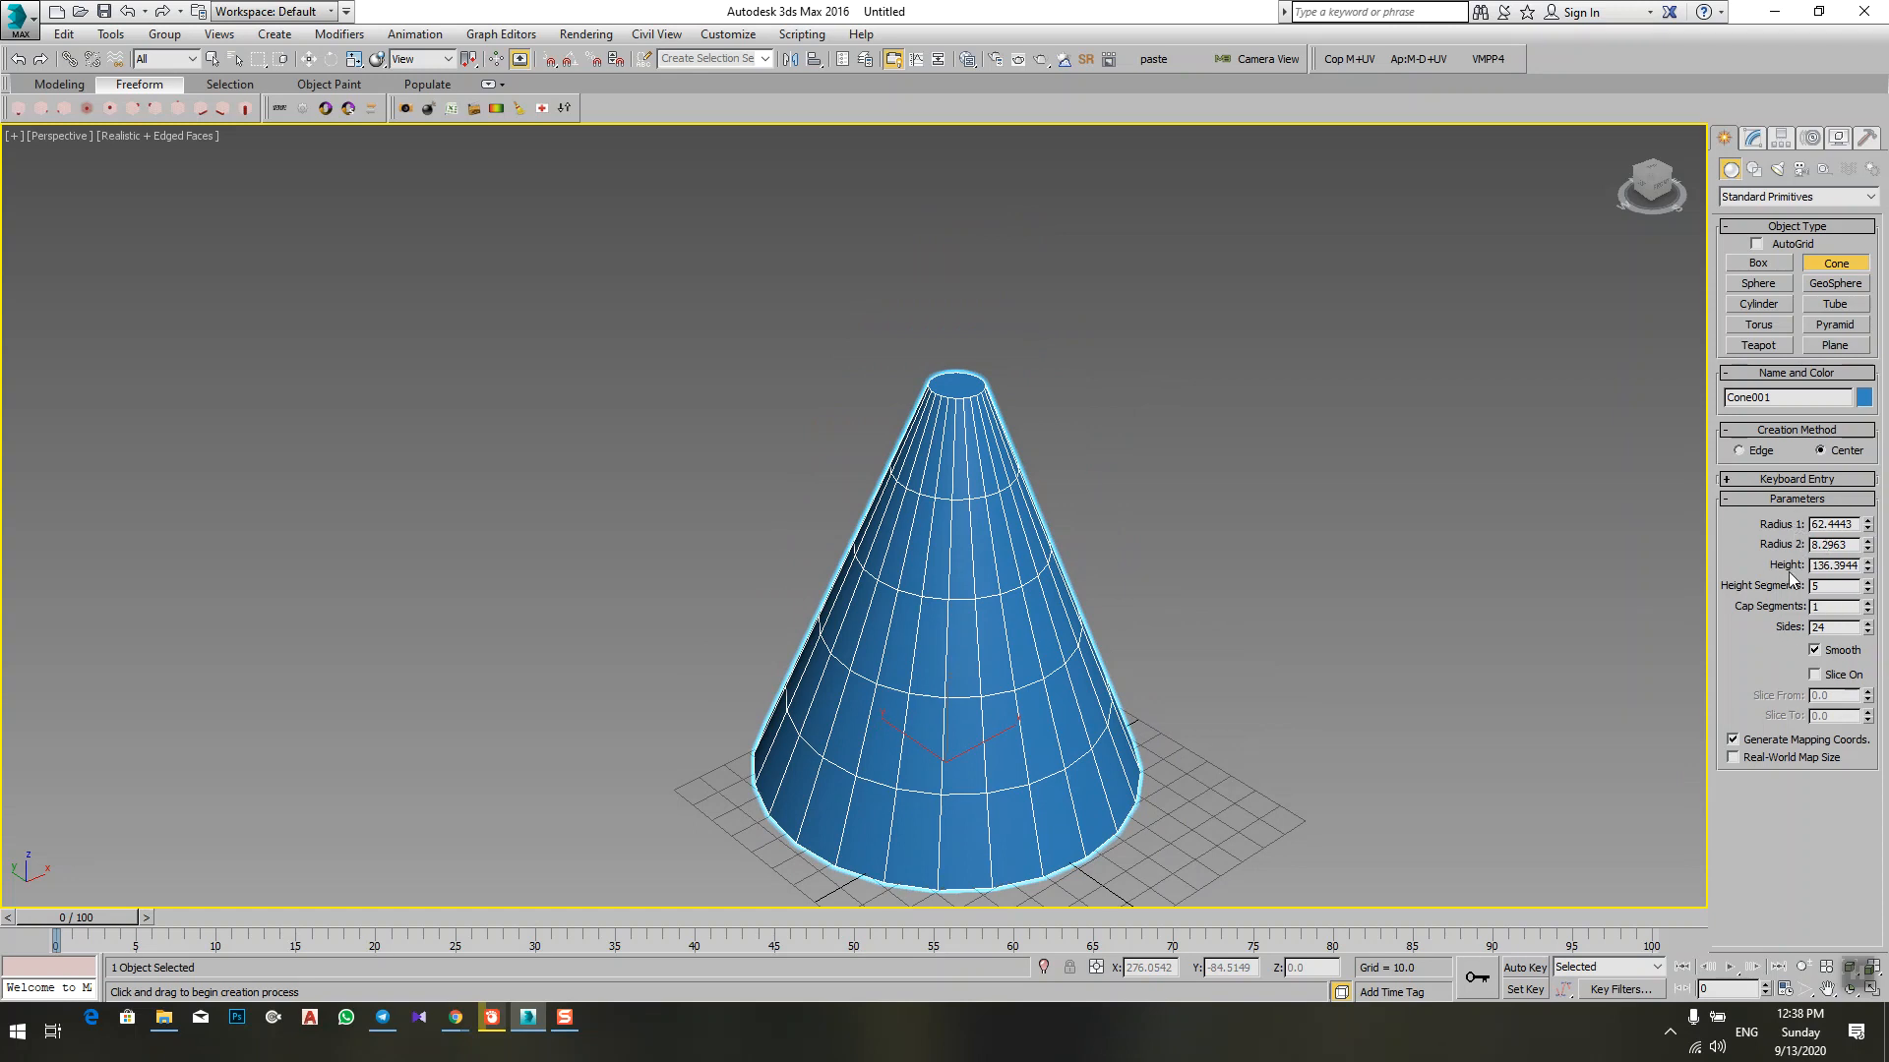
Step: Adjust the cone to a Radius 1 of about 94.5, a Radius 2 of about 35.8 and a height of about 194
middle_click_drag(969, 657, 986, 605)
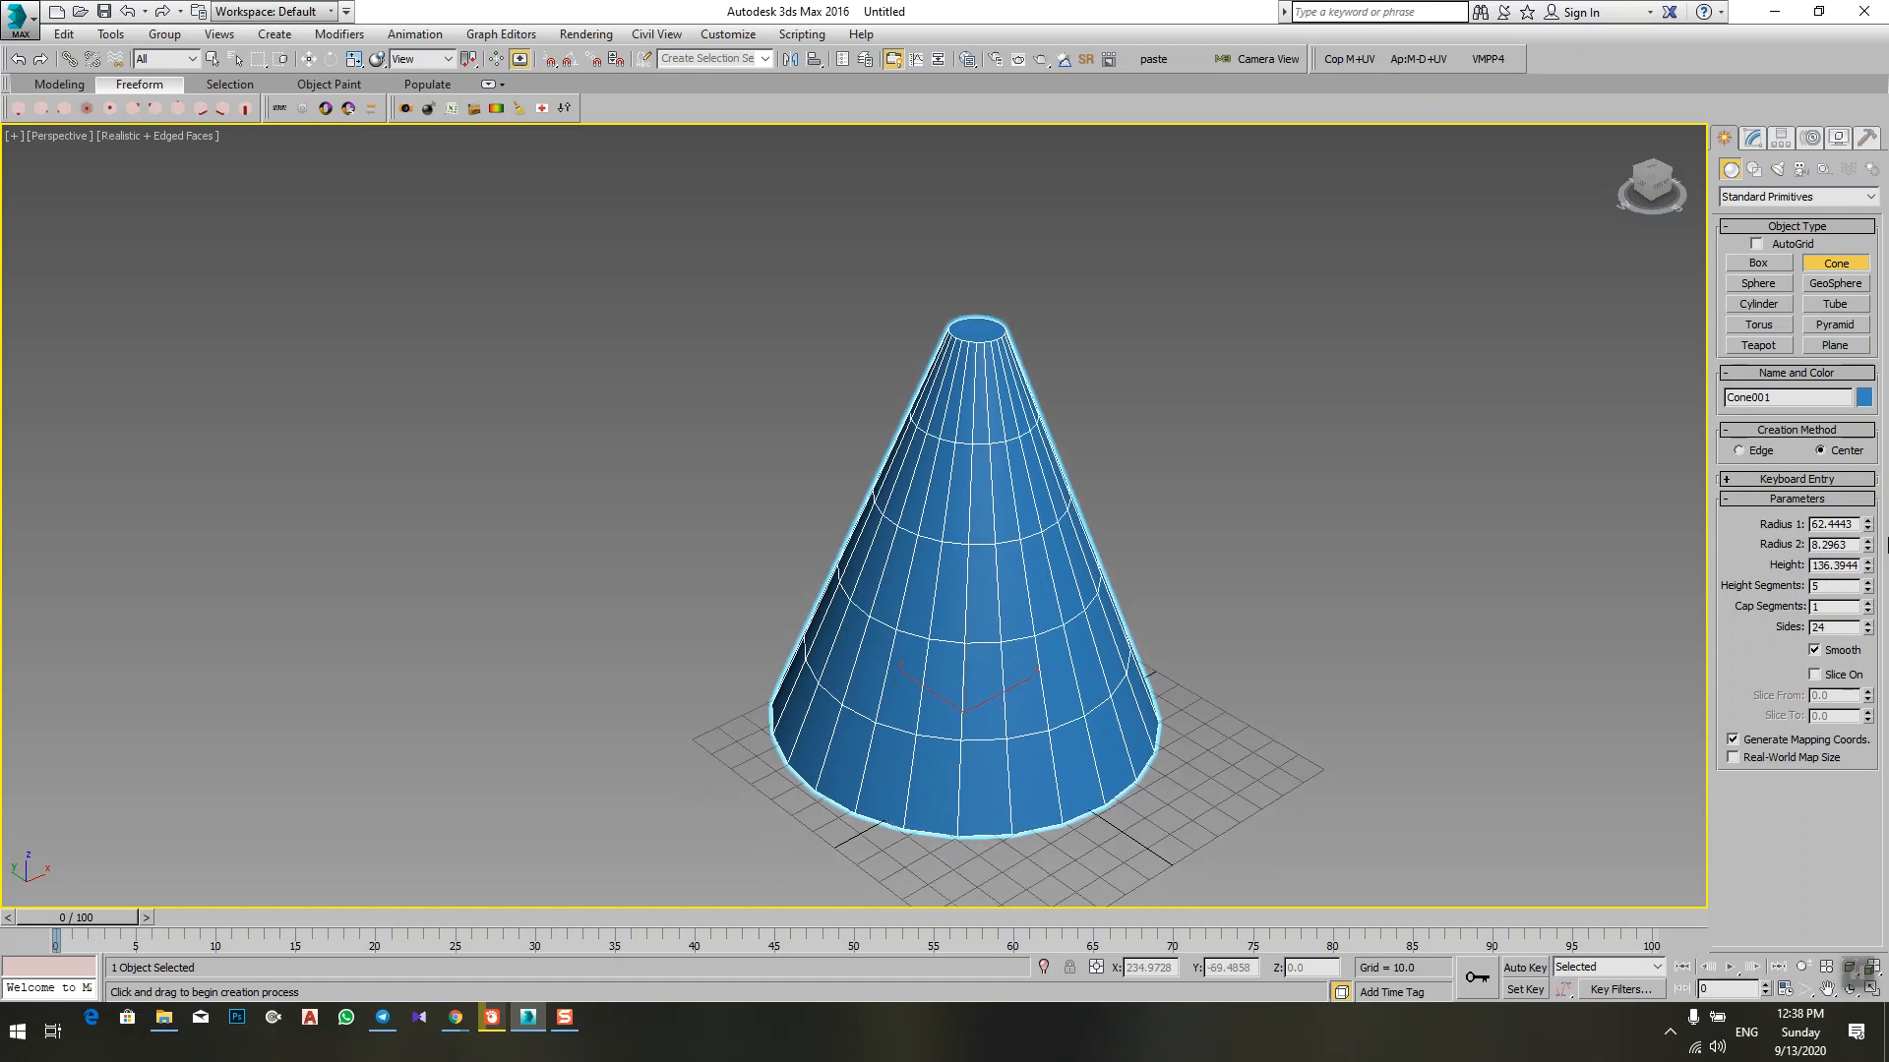
left_click_drag(1867, 524, 1813, 688)
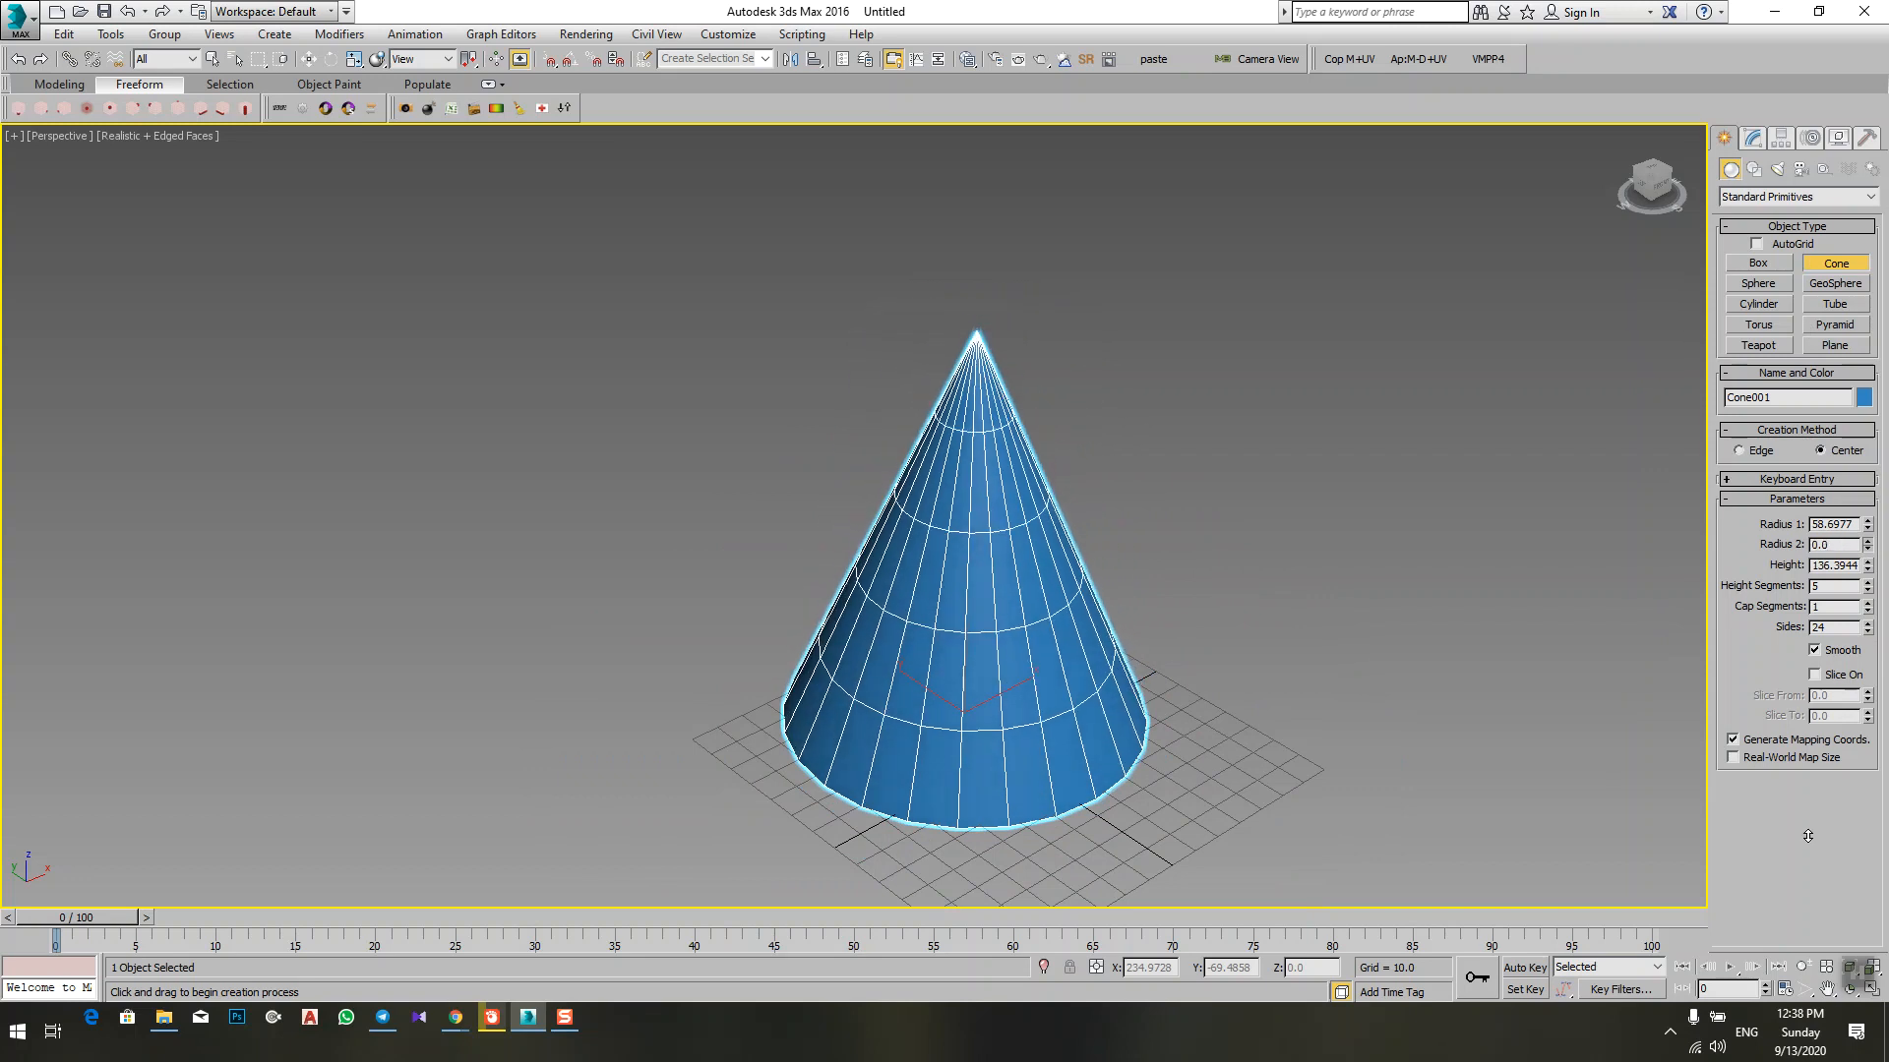
left_click_drag(1803, 753, 1830, 803)
left_click_drag(1826, 622, 1785, 517)
scroll(993, 624, "down", 2)
middle_click_drag(1003, 625, 1036, 585)
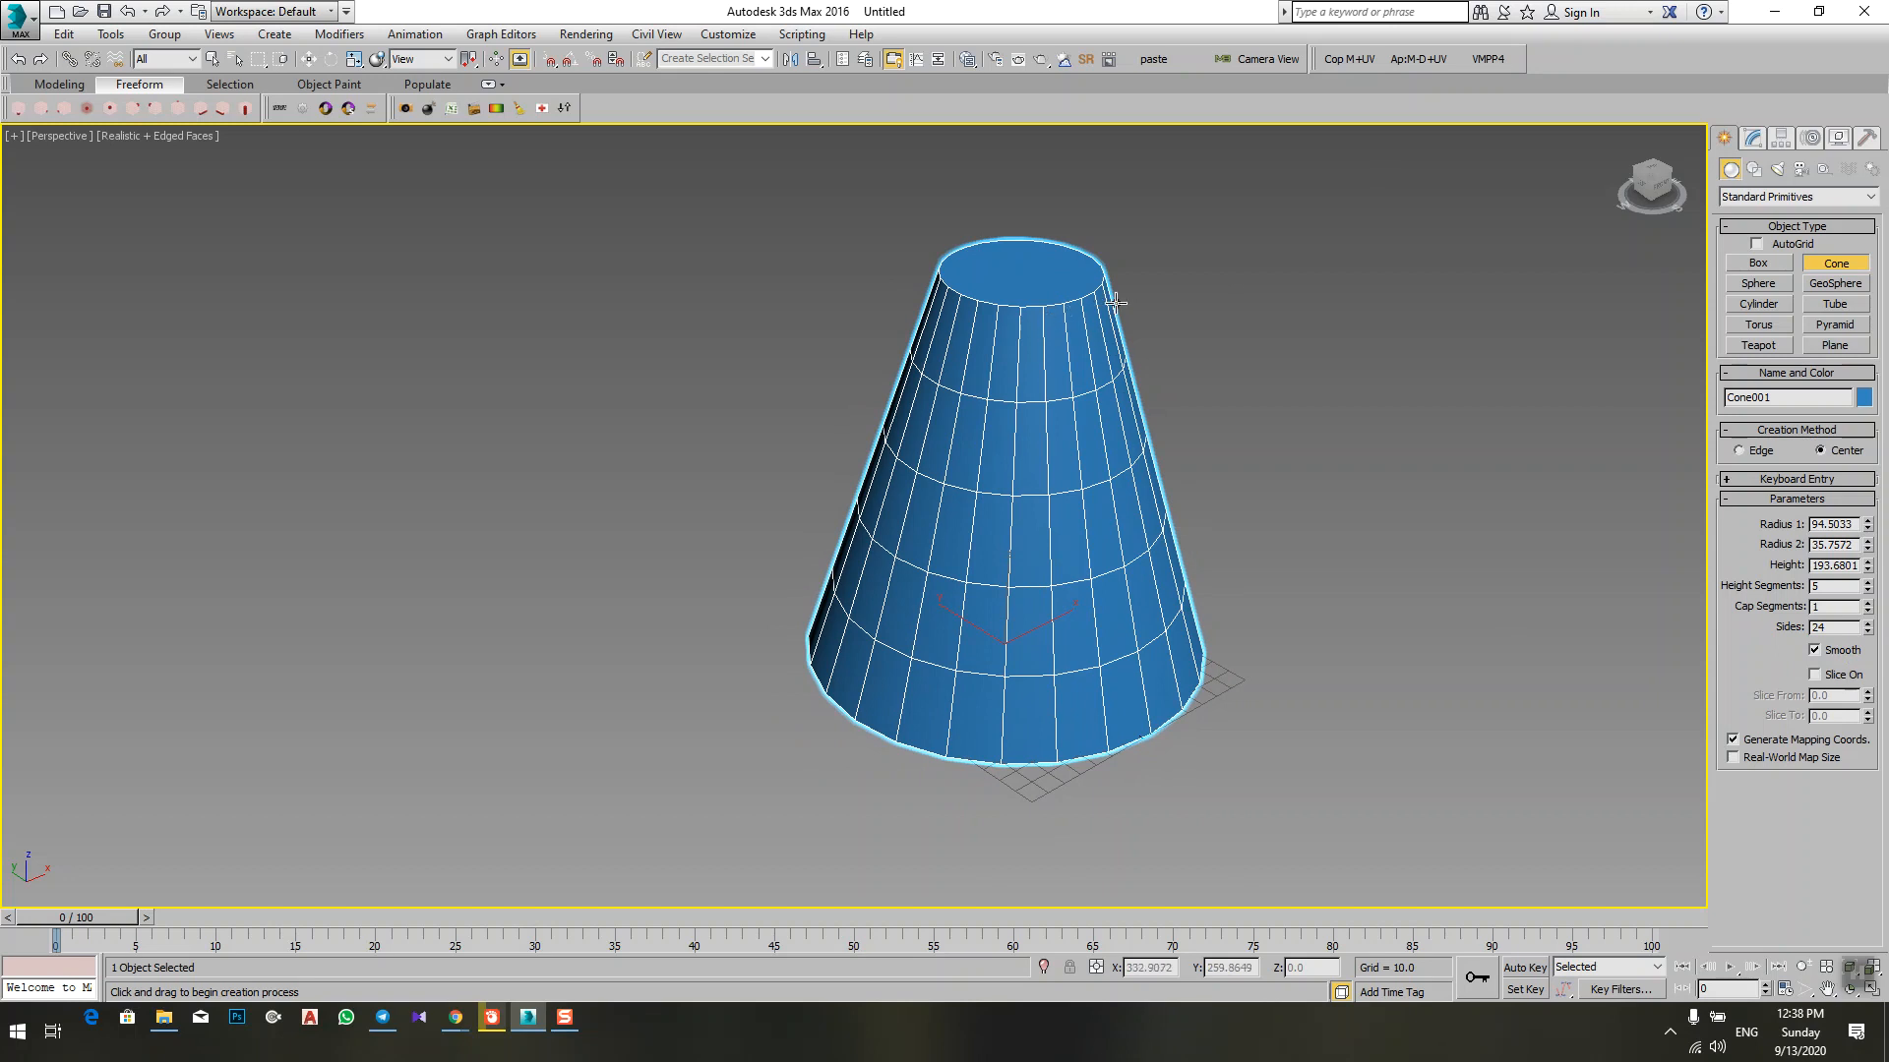
Step: Raise the cone's number of sides to 88
scroll(1045, 329, "up", 5)
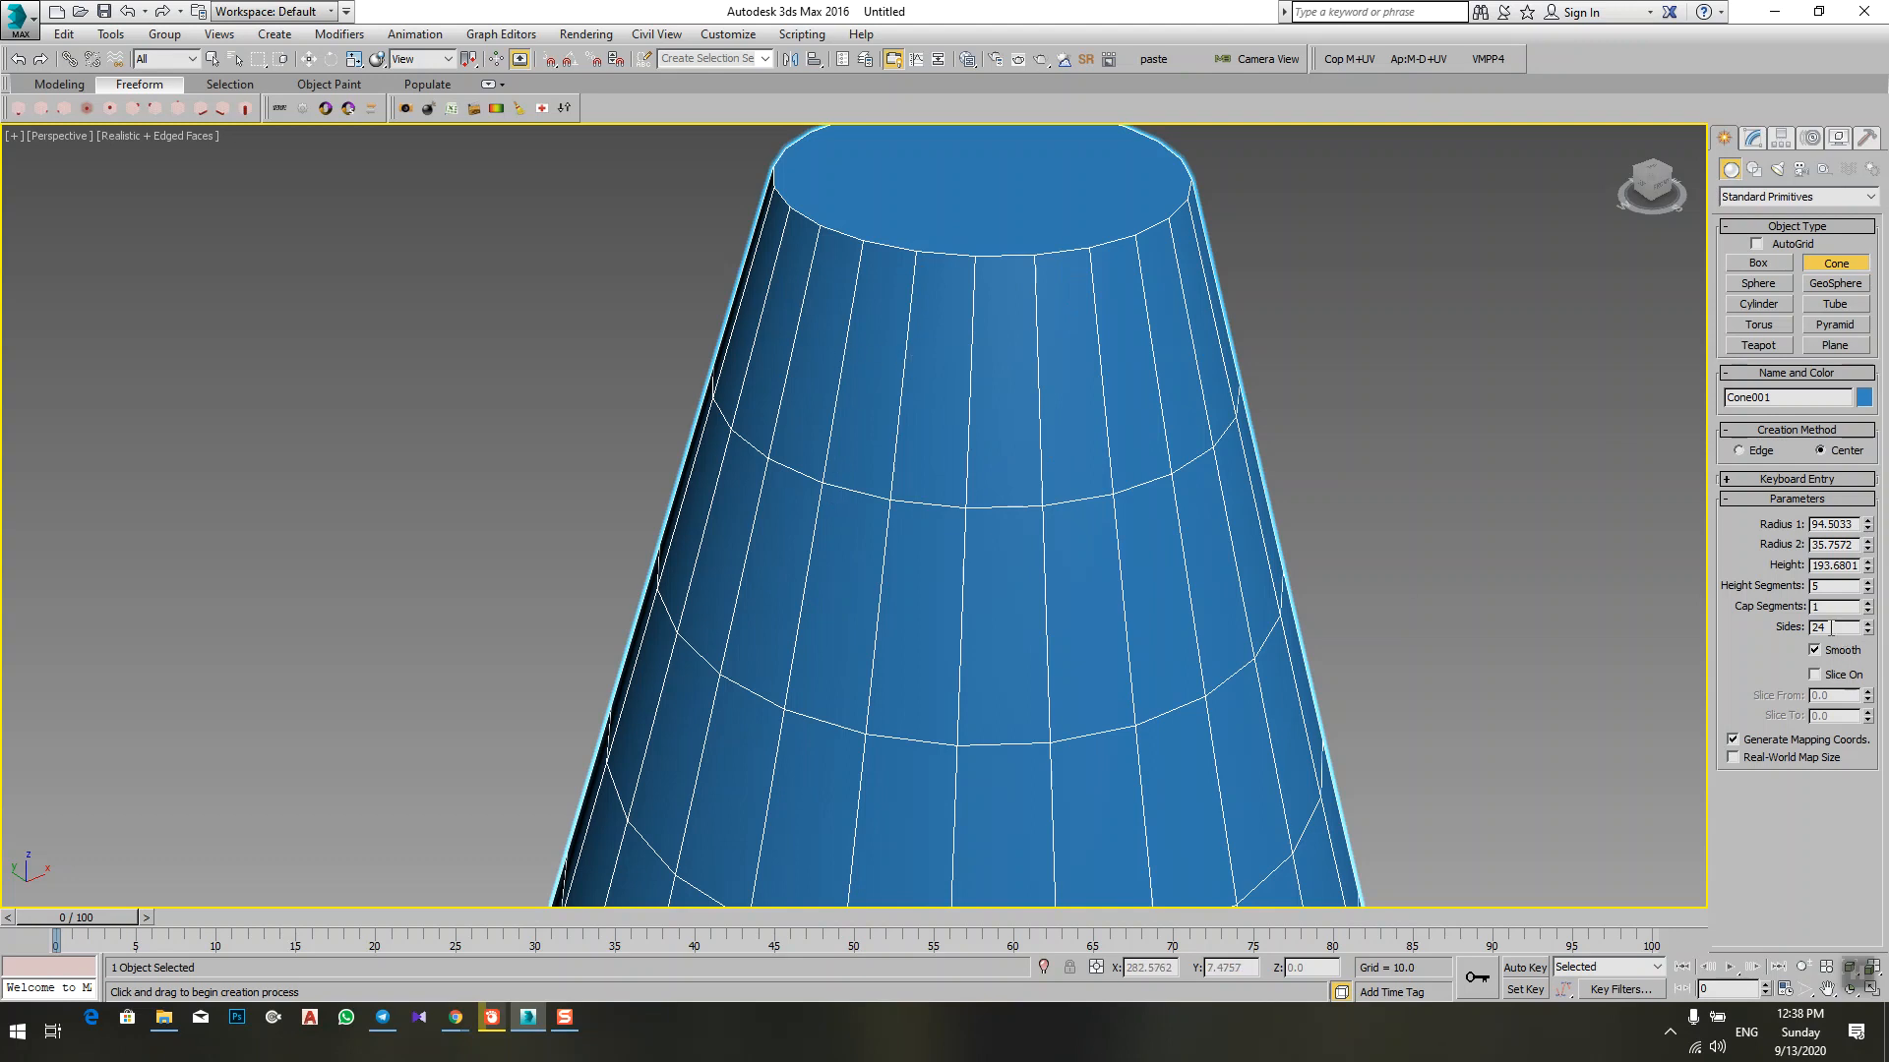
scroll(1372, 590, "down", 5)
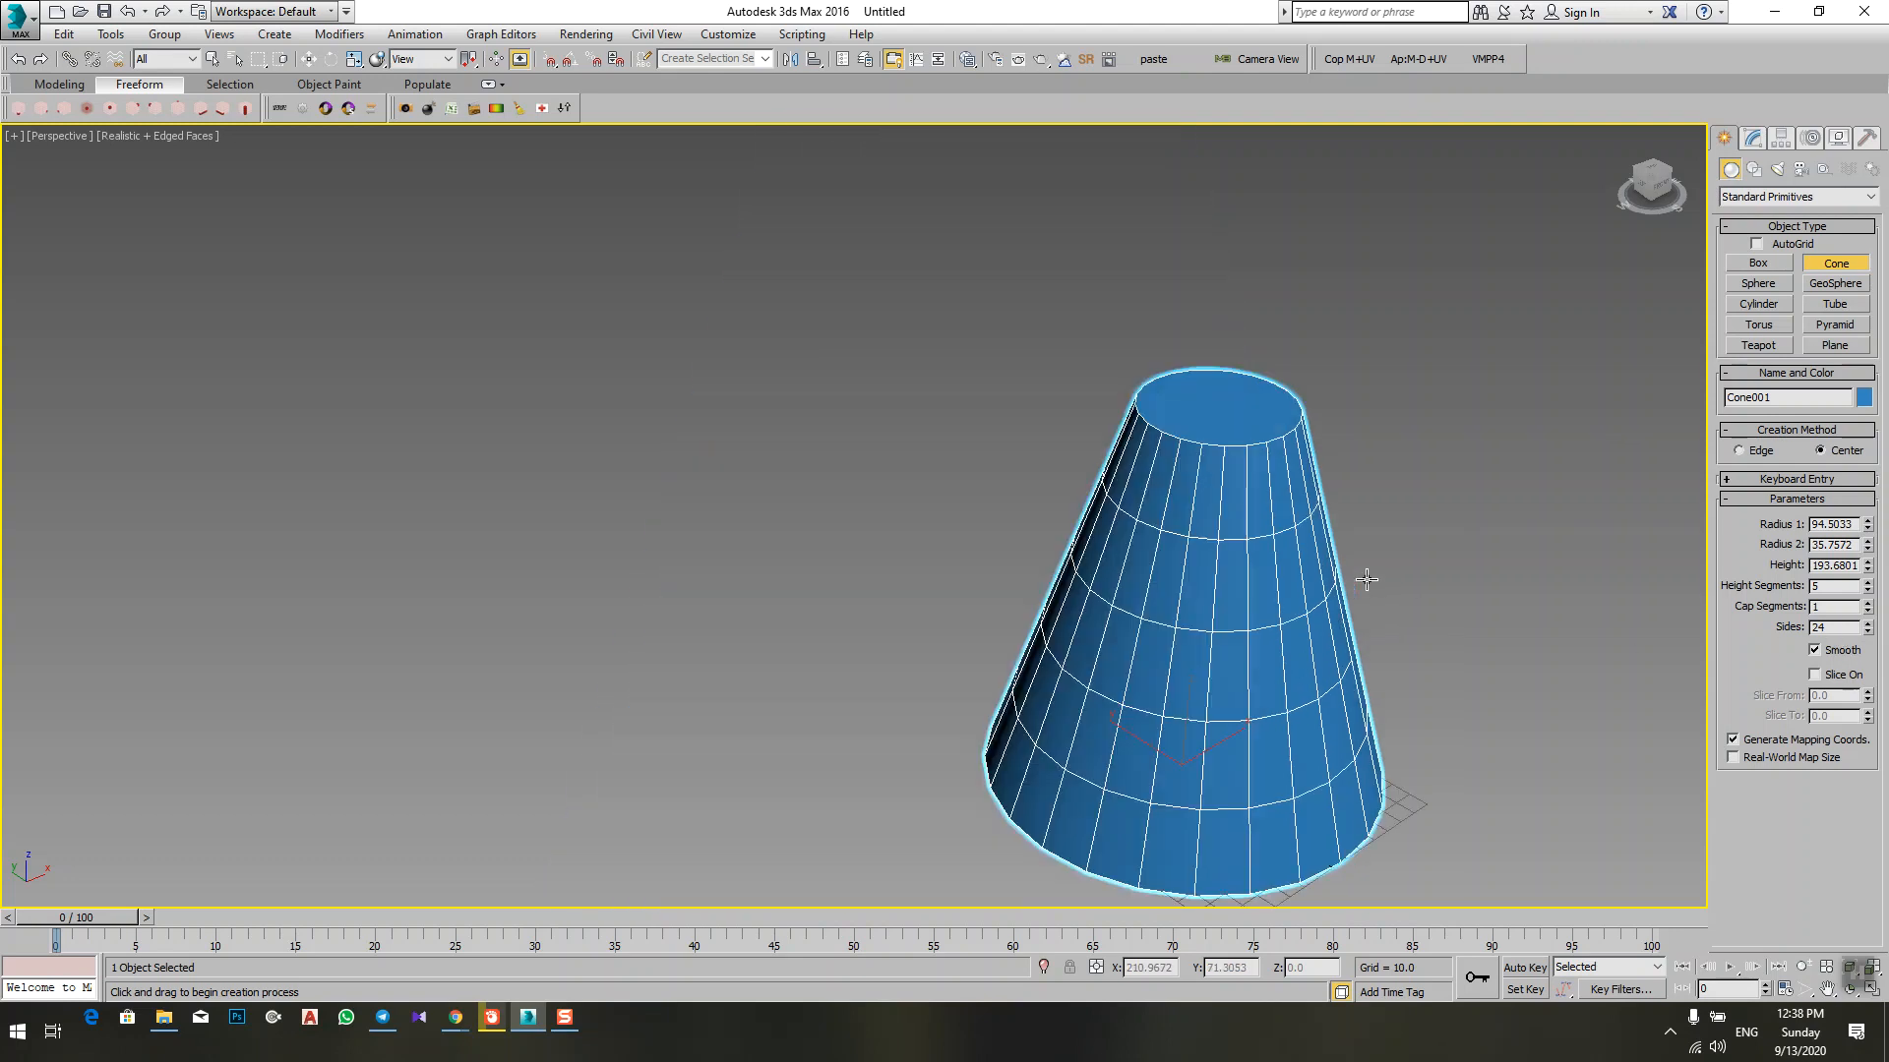
scroll(1151, 515, "up", 2)
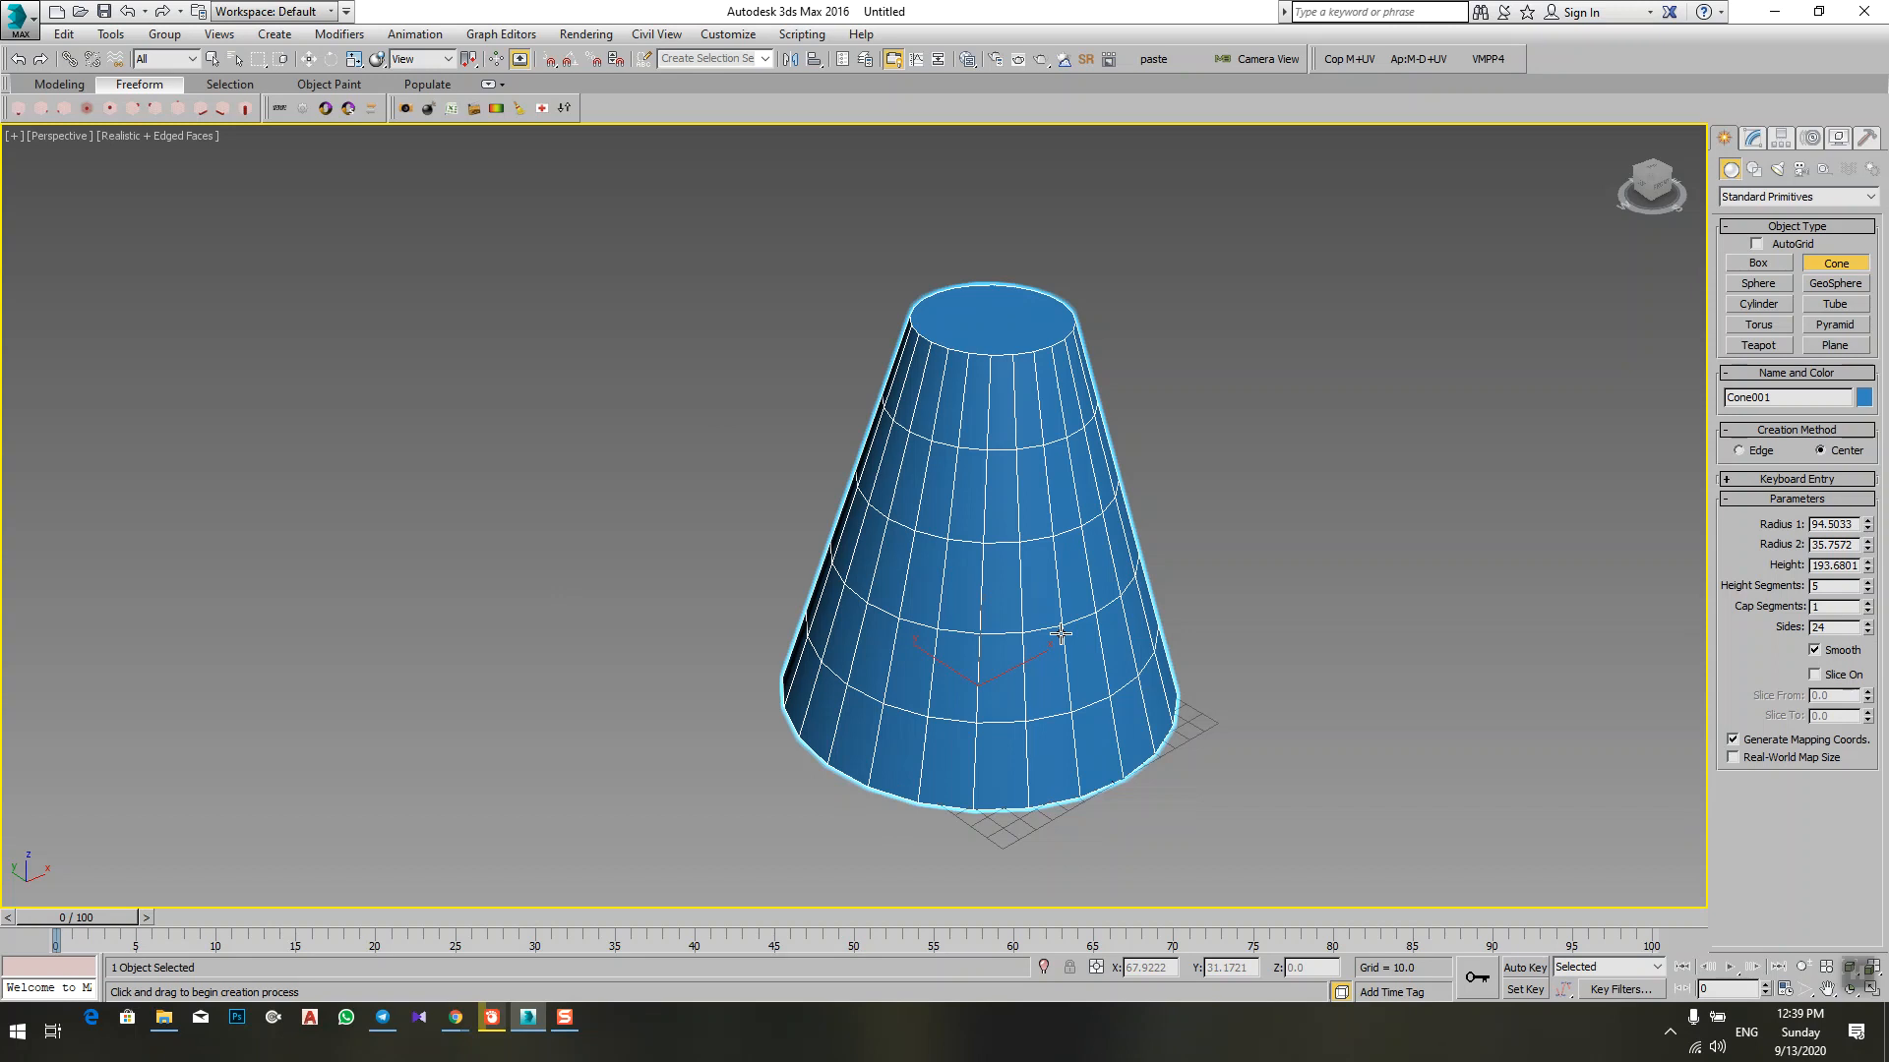
left_click_drag(1868, 630, 1863, 560)
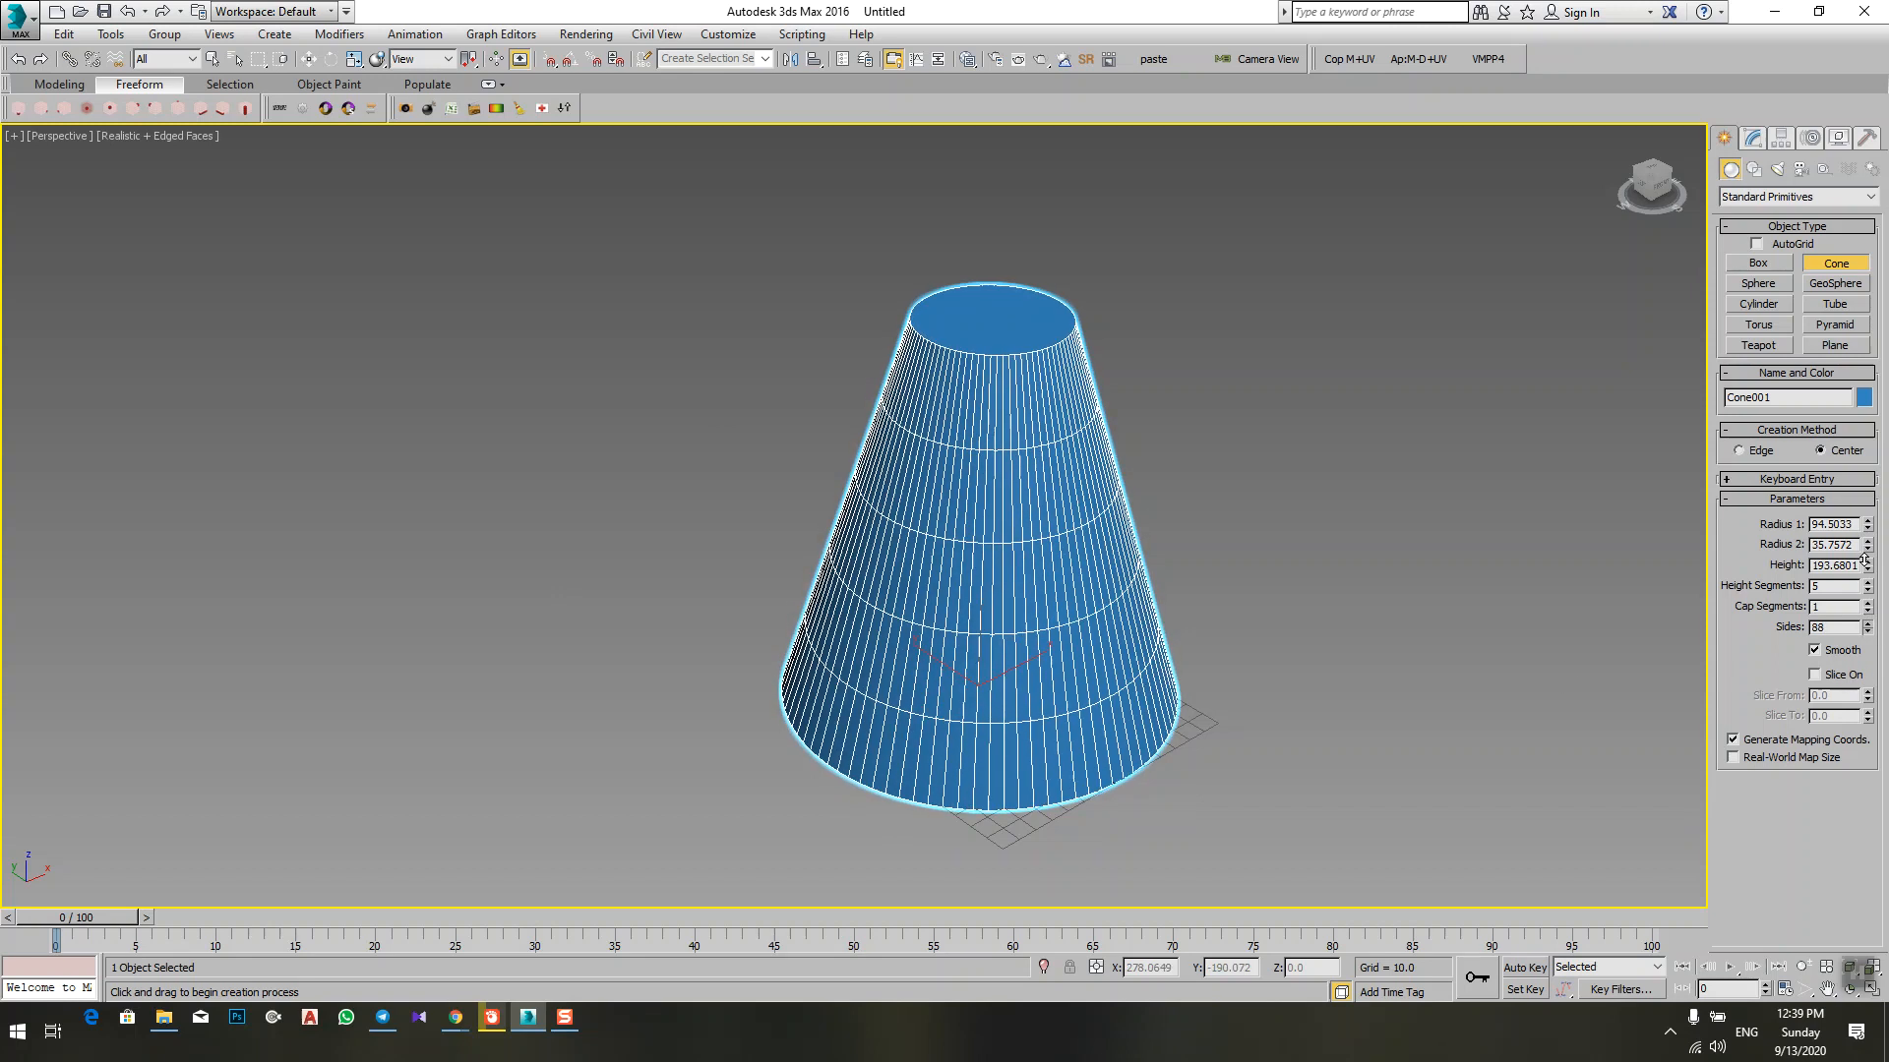
middle_click_drag(1465, 635, 1467, 612)
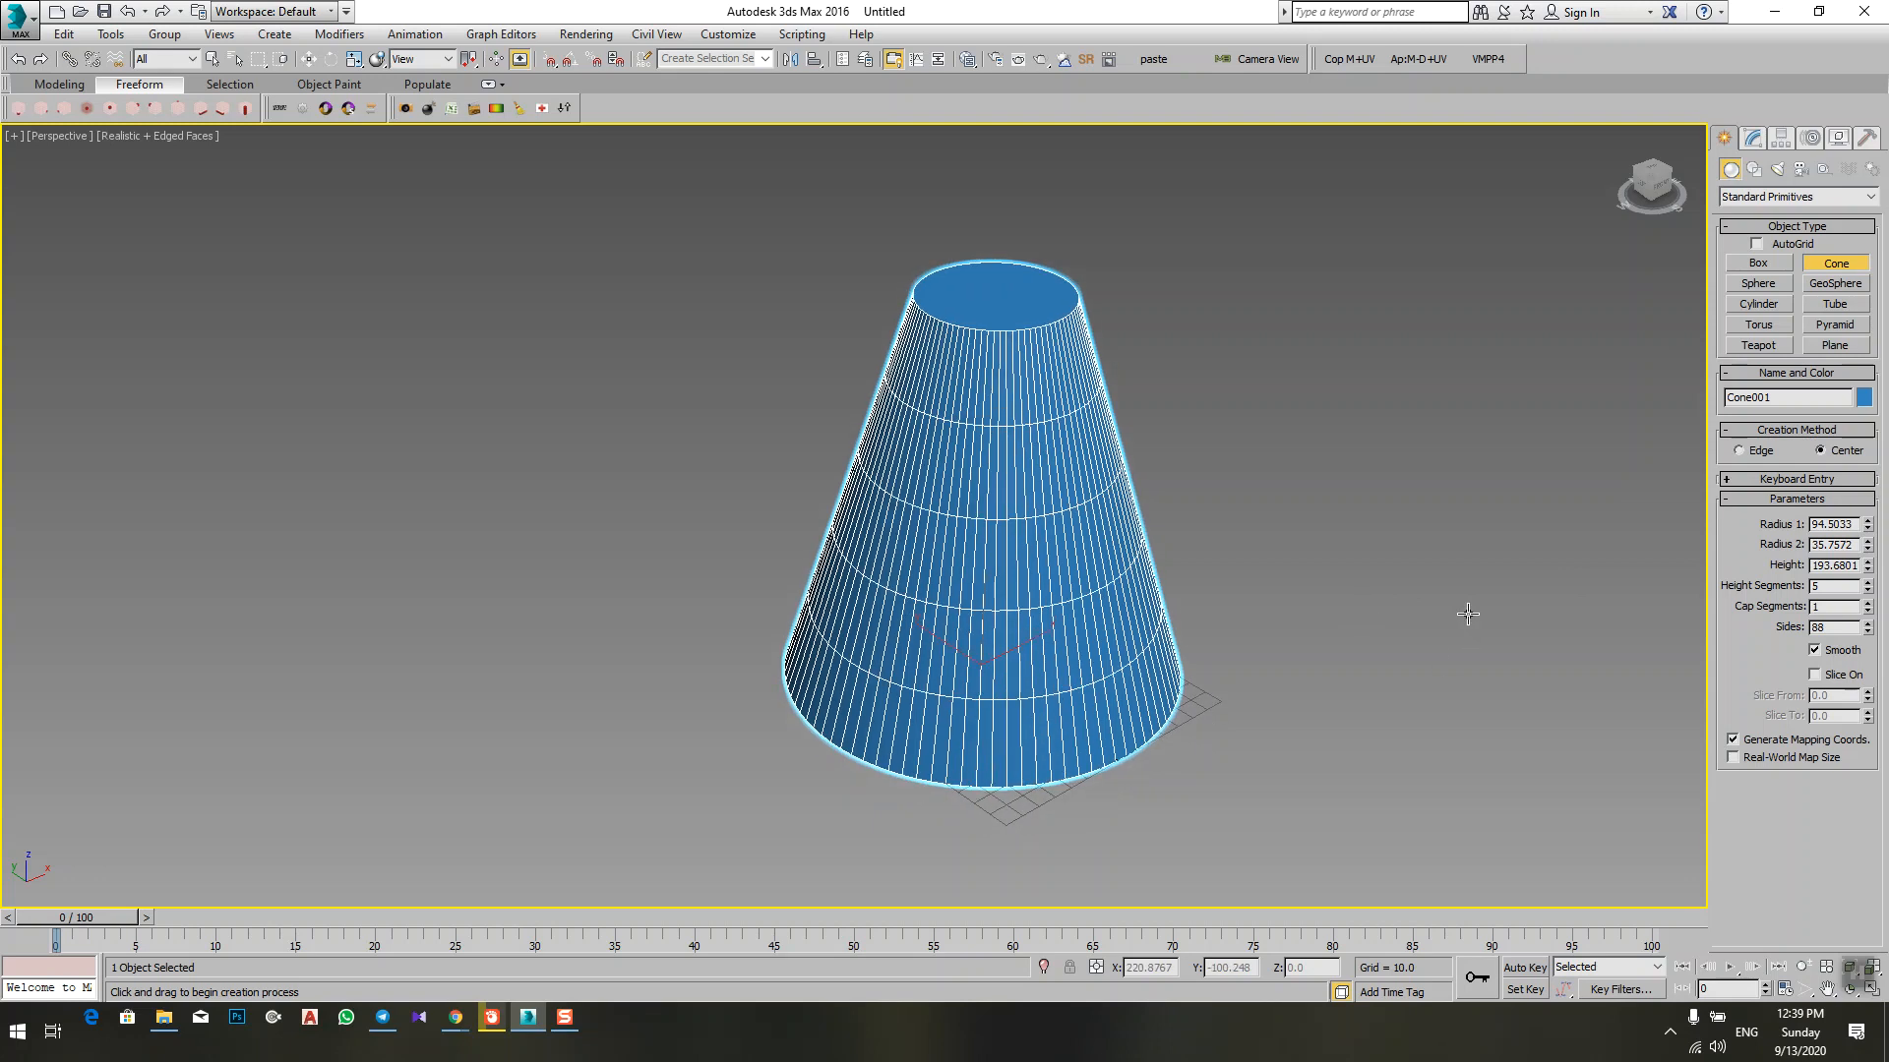
Step: Reset the cone's sides to the minimum of 3, and raise them one at a time to 7
right_click(1868, 630)
middle_click_drag(1220, 590, 1205, 634, "alt")
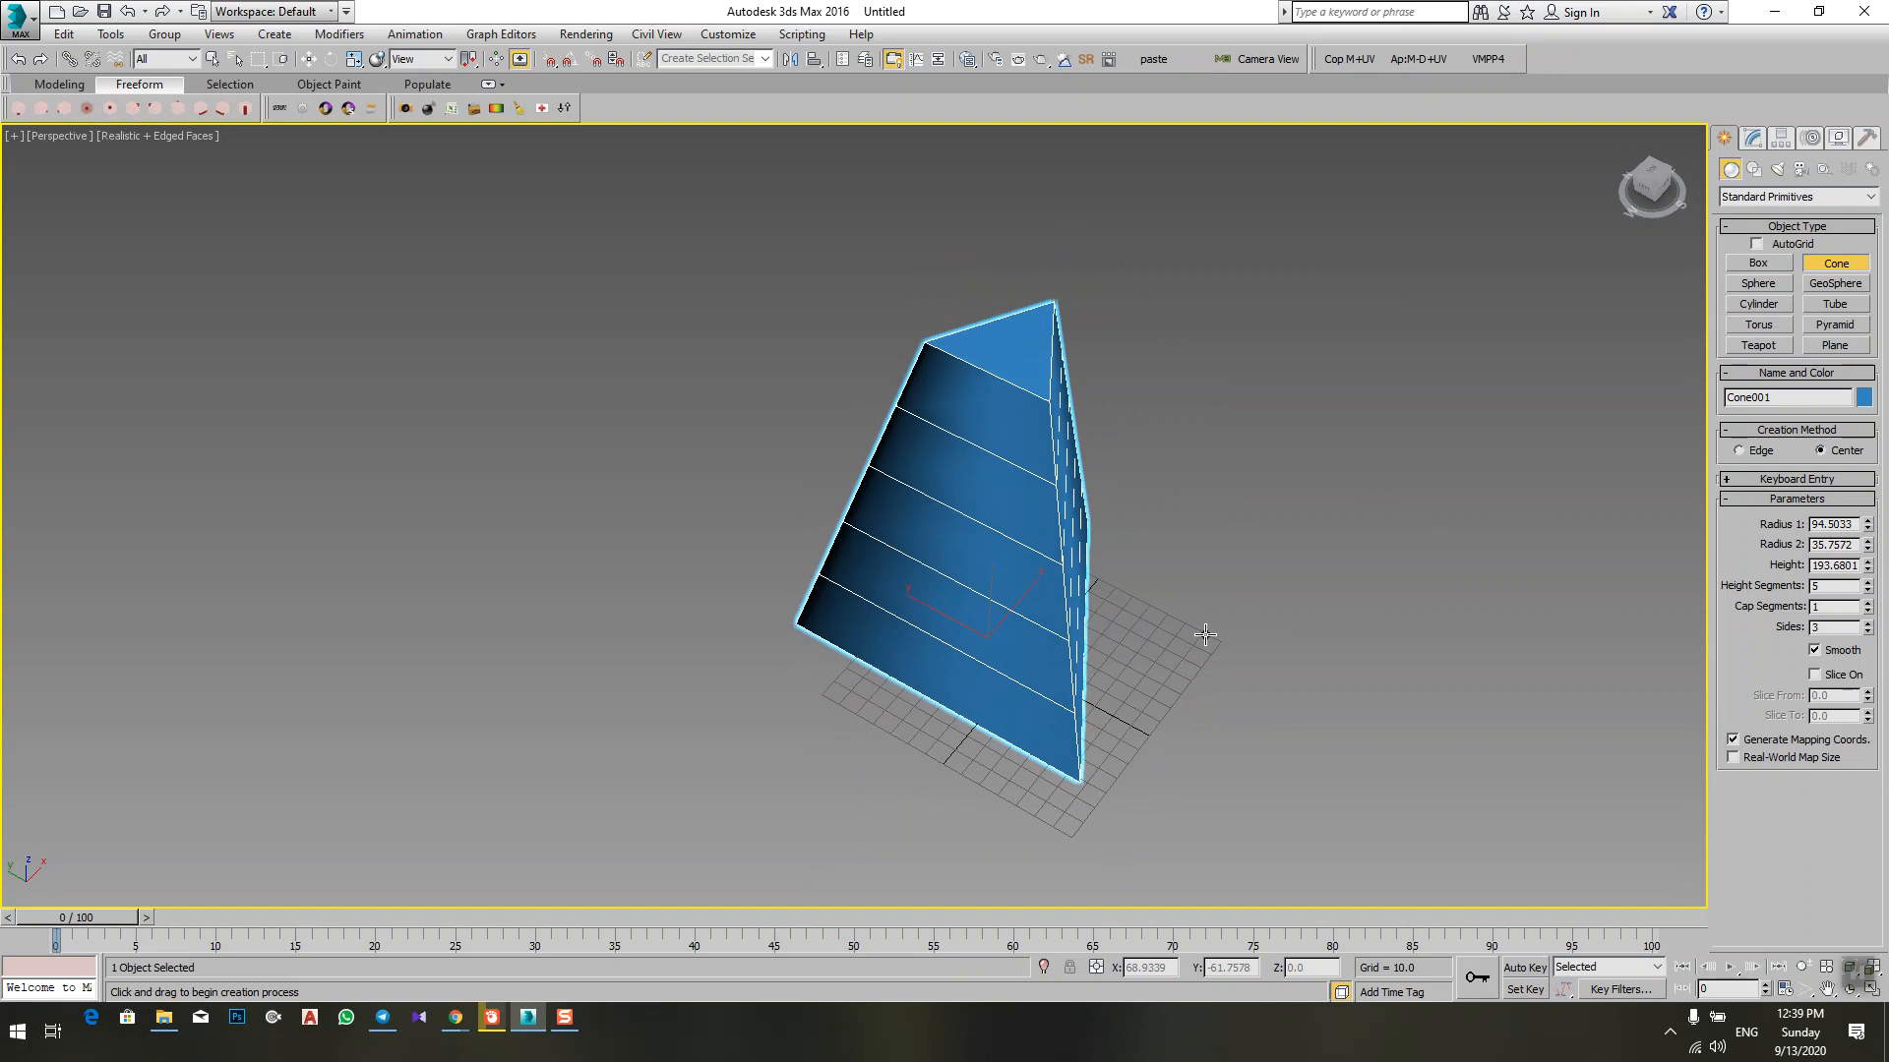
left_click(1867, 624)
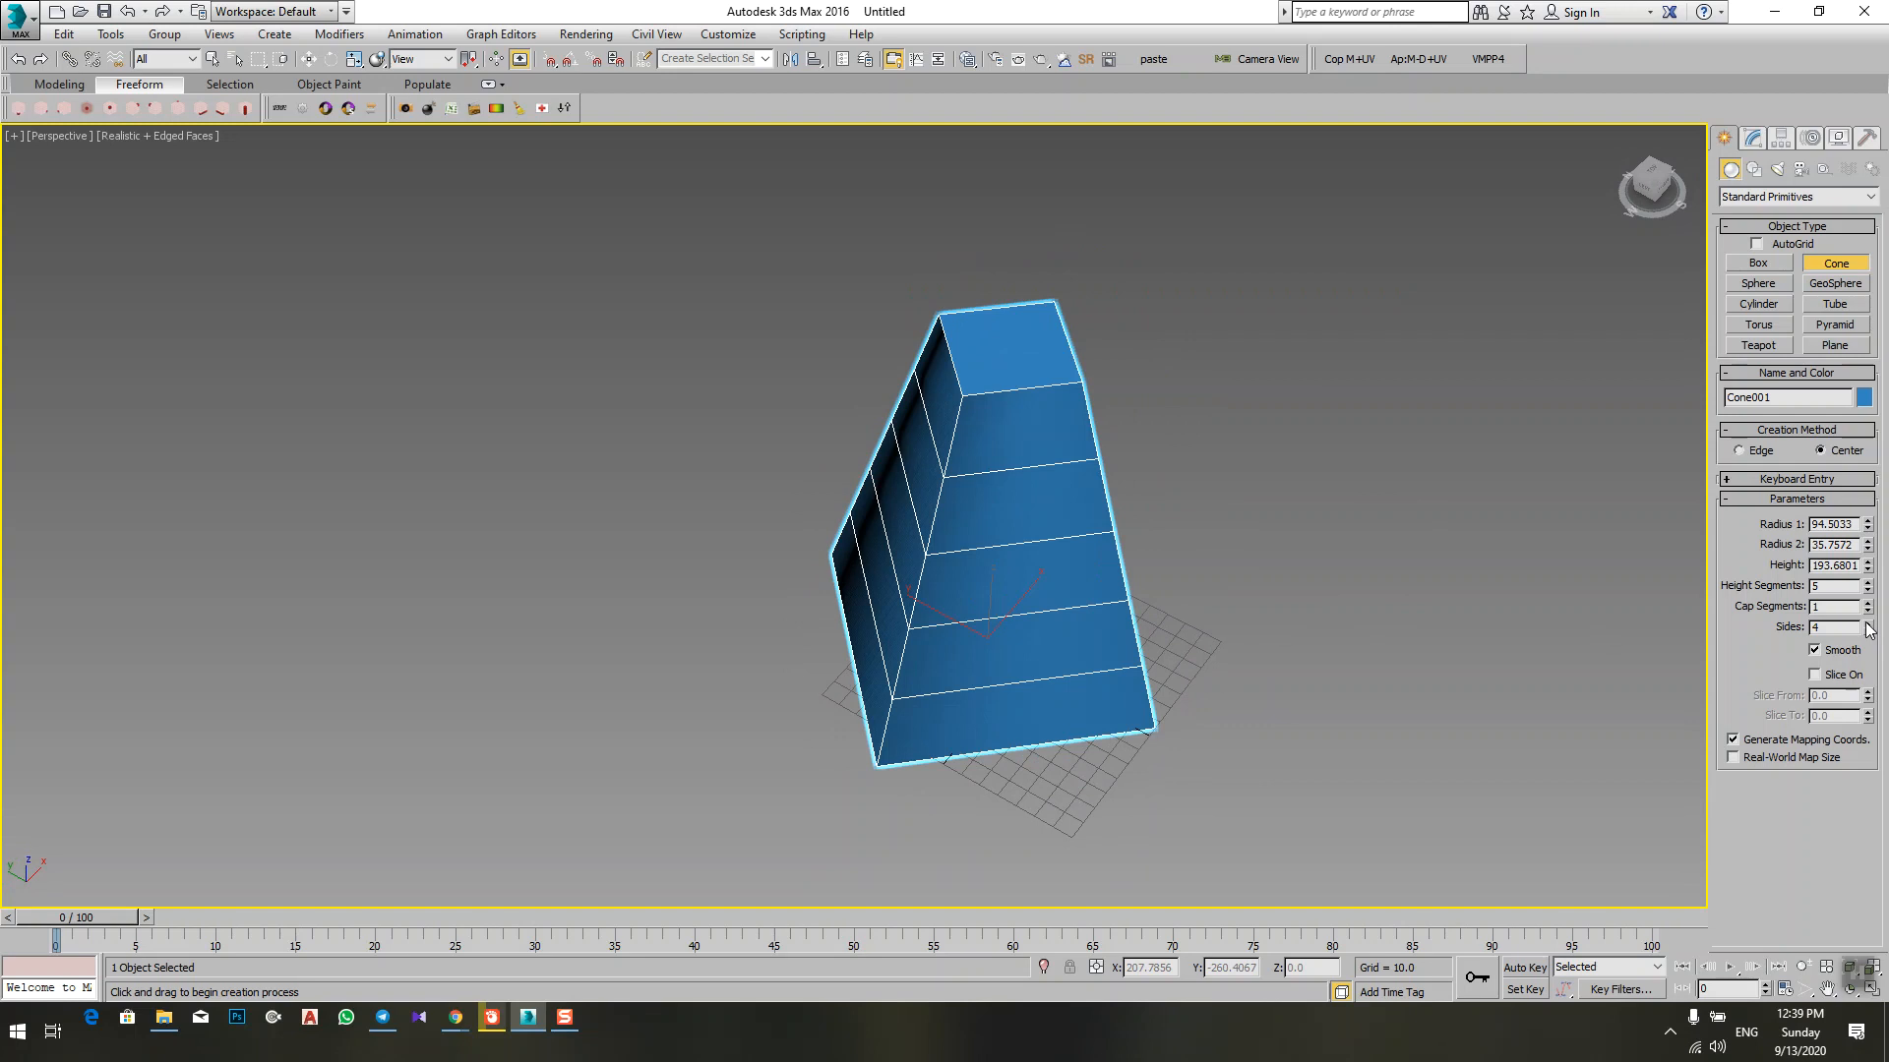
left_click(1867, 623)
left_click(1867, 623)
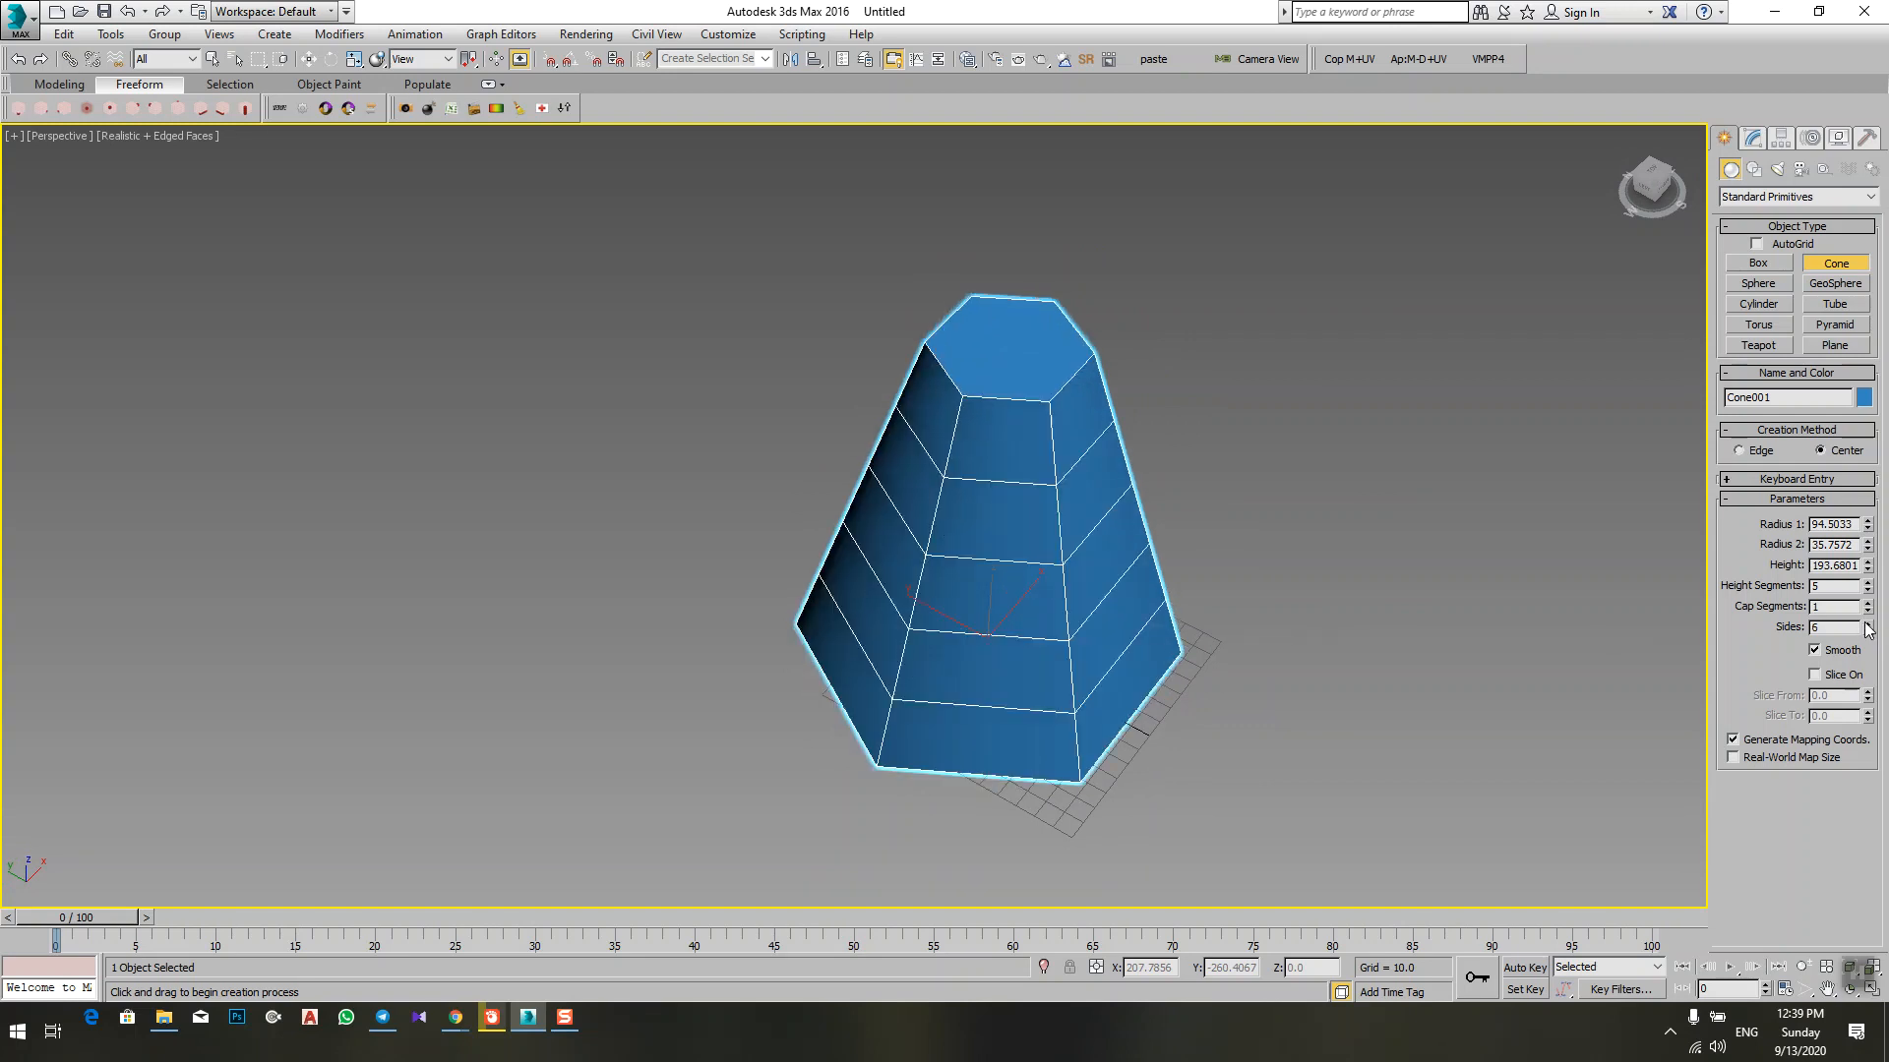
left_click(1867, 624)
middle_click_drag(1066, 586, 936, 308, "alt")
middle_click_drag(1108, 686, 1019, 620, "alt")
scroll(1012, 521, "up", 2)
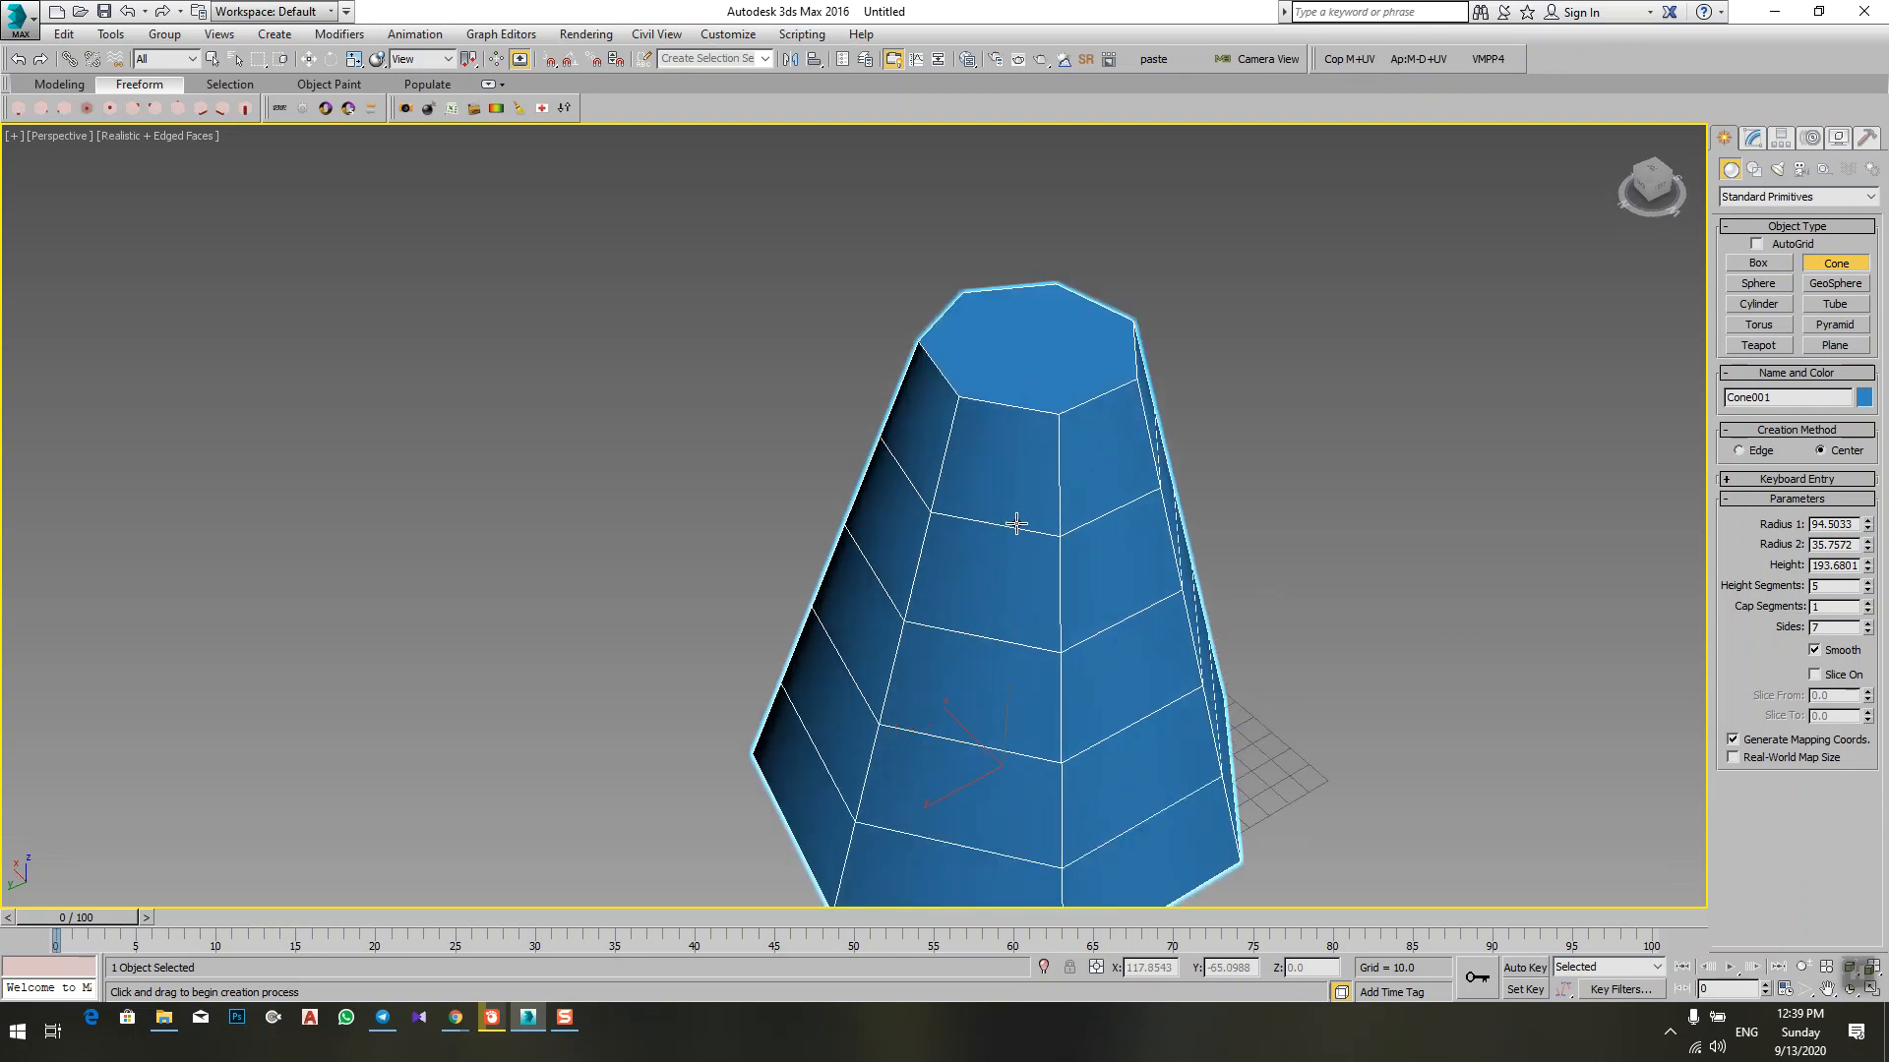
Step: Set both Radius 1 and Radius 2 of the cone to 50
double_click(1842, 524)
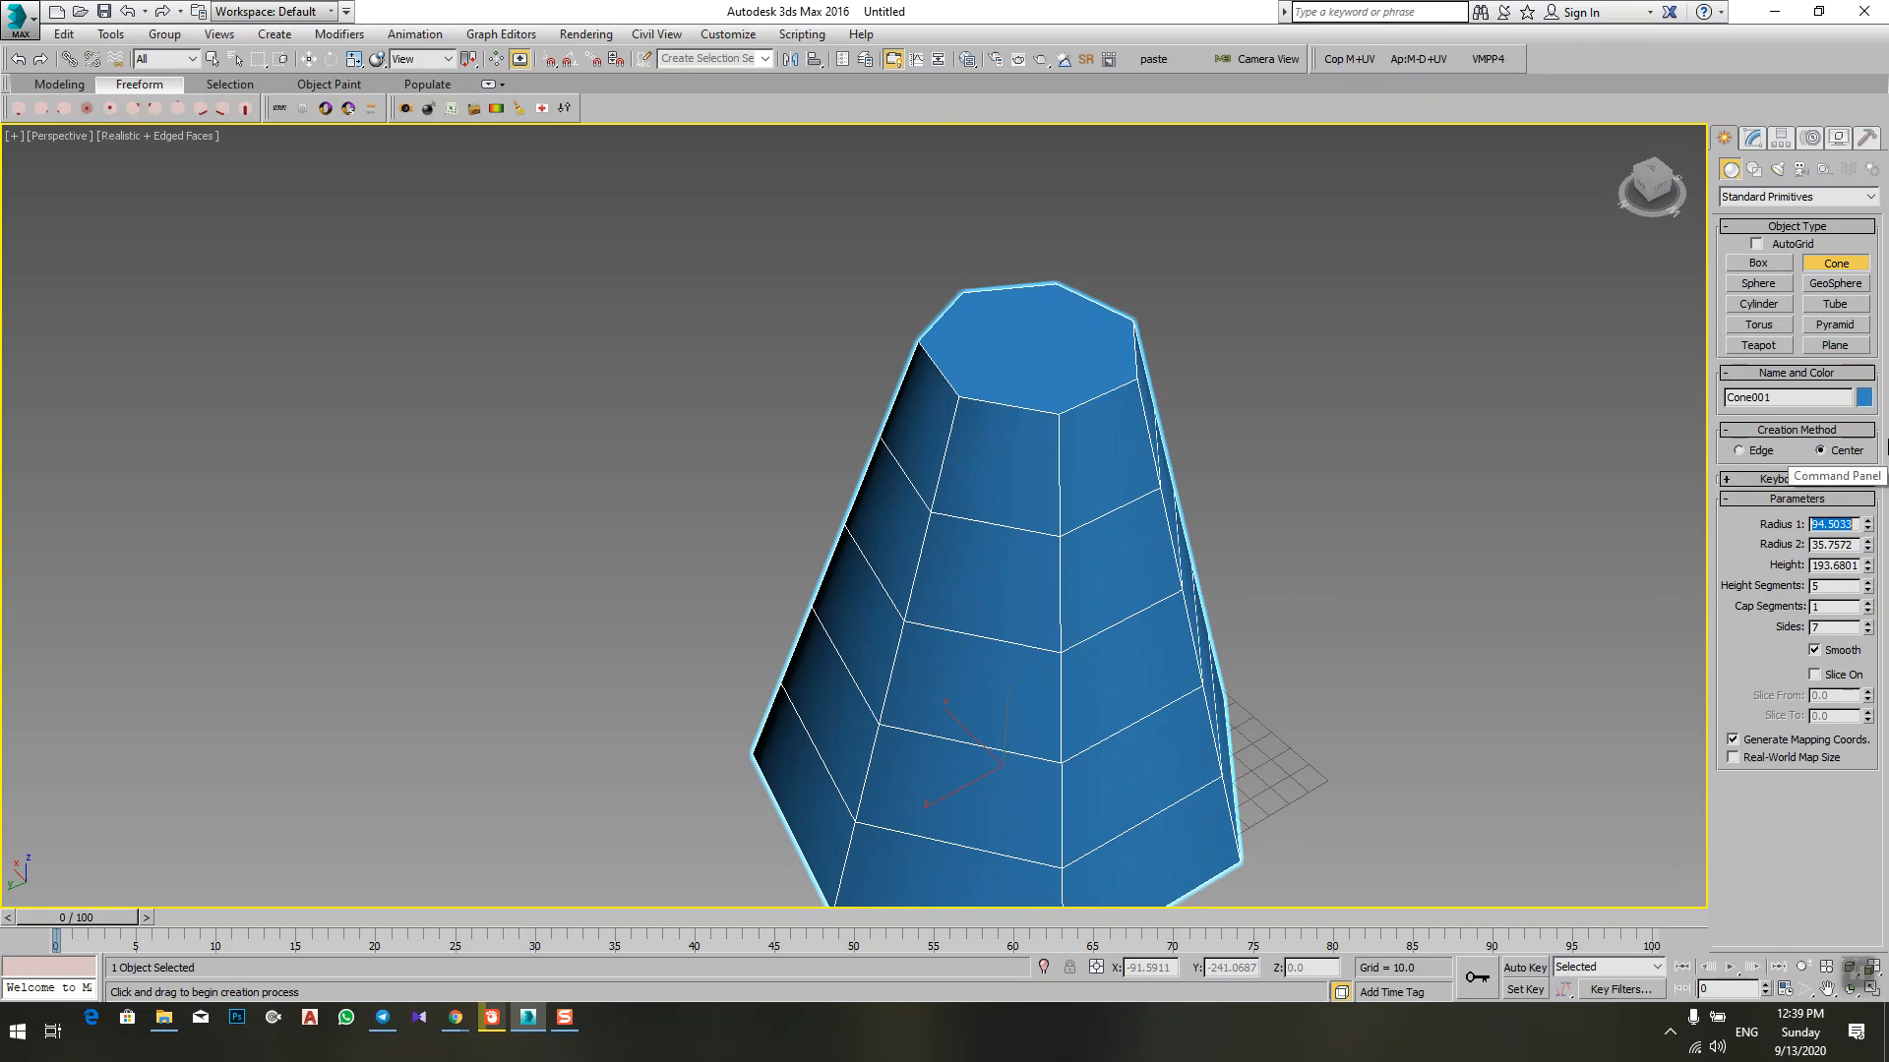
type("50")
key("Return")
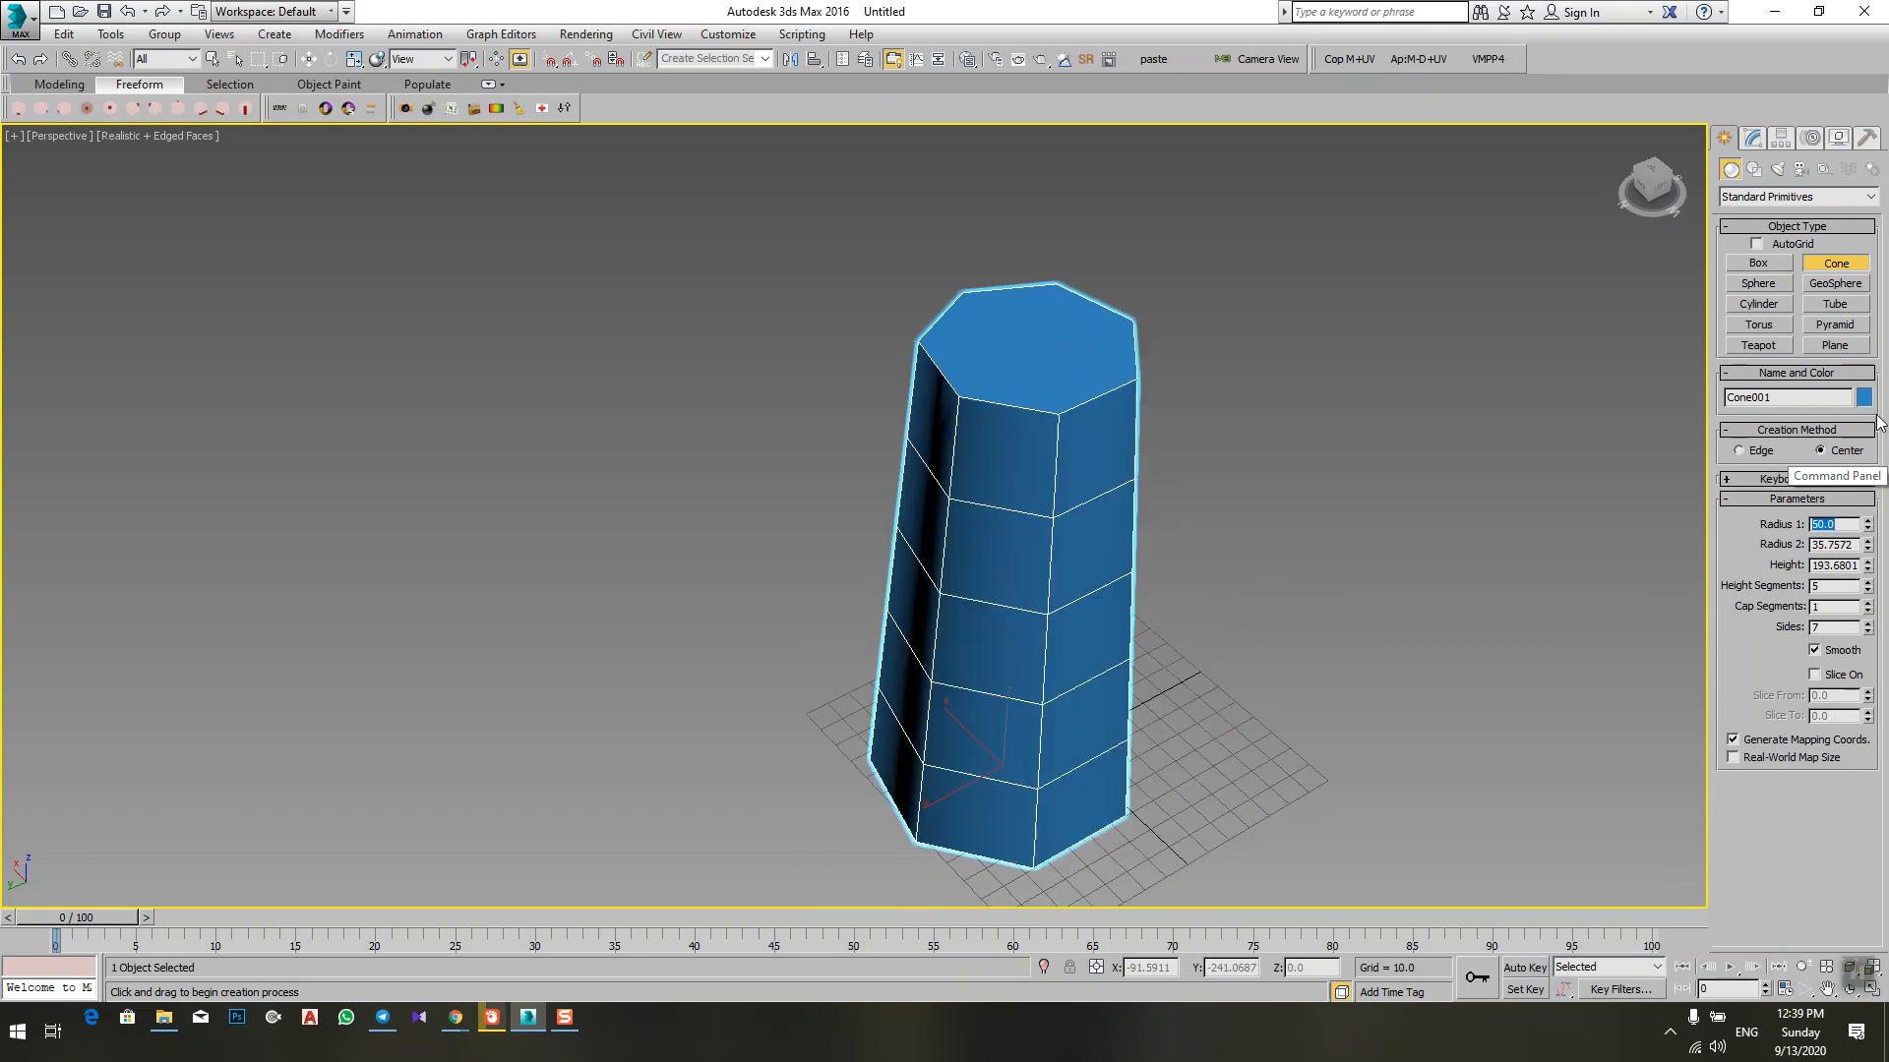
double_click(1836, 544)
type("50")
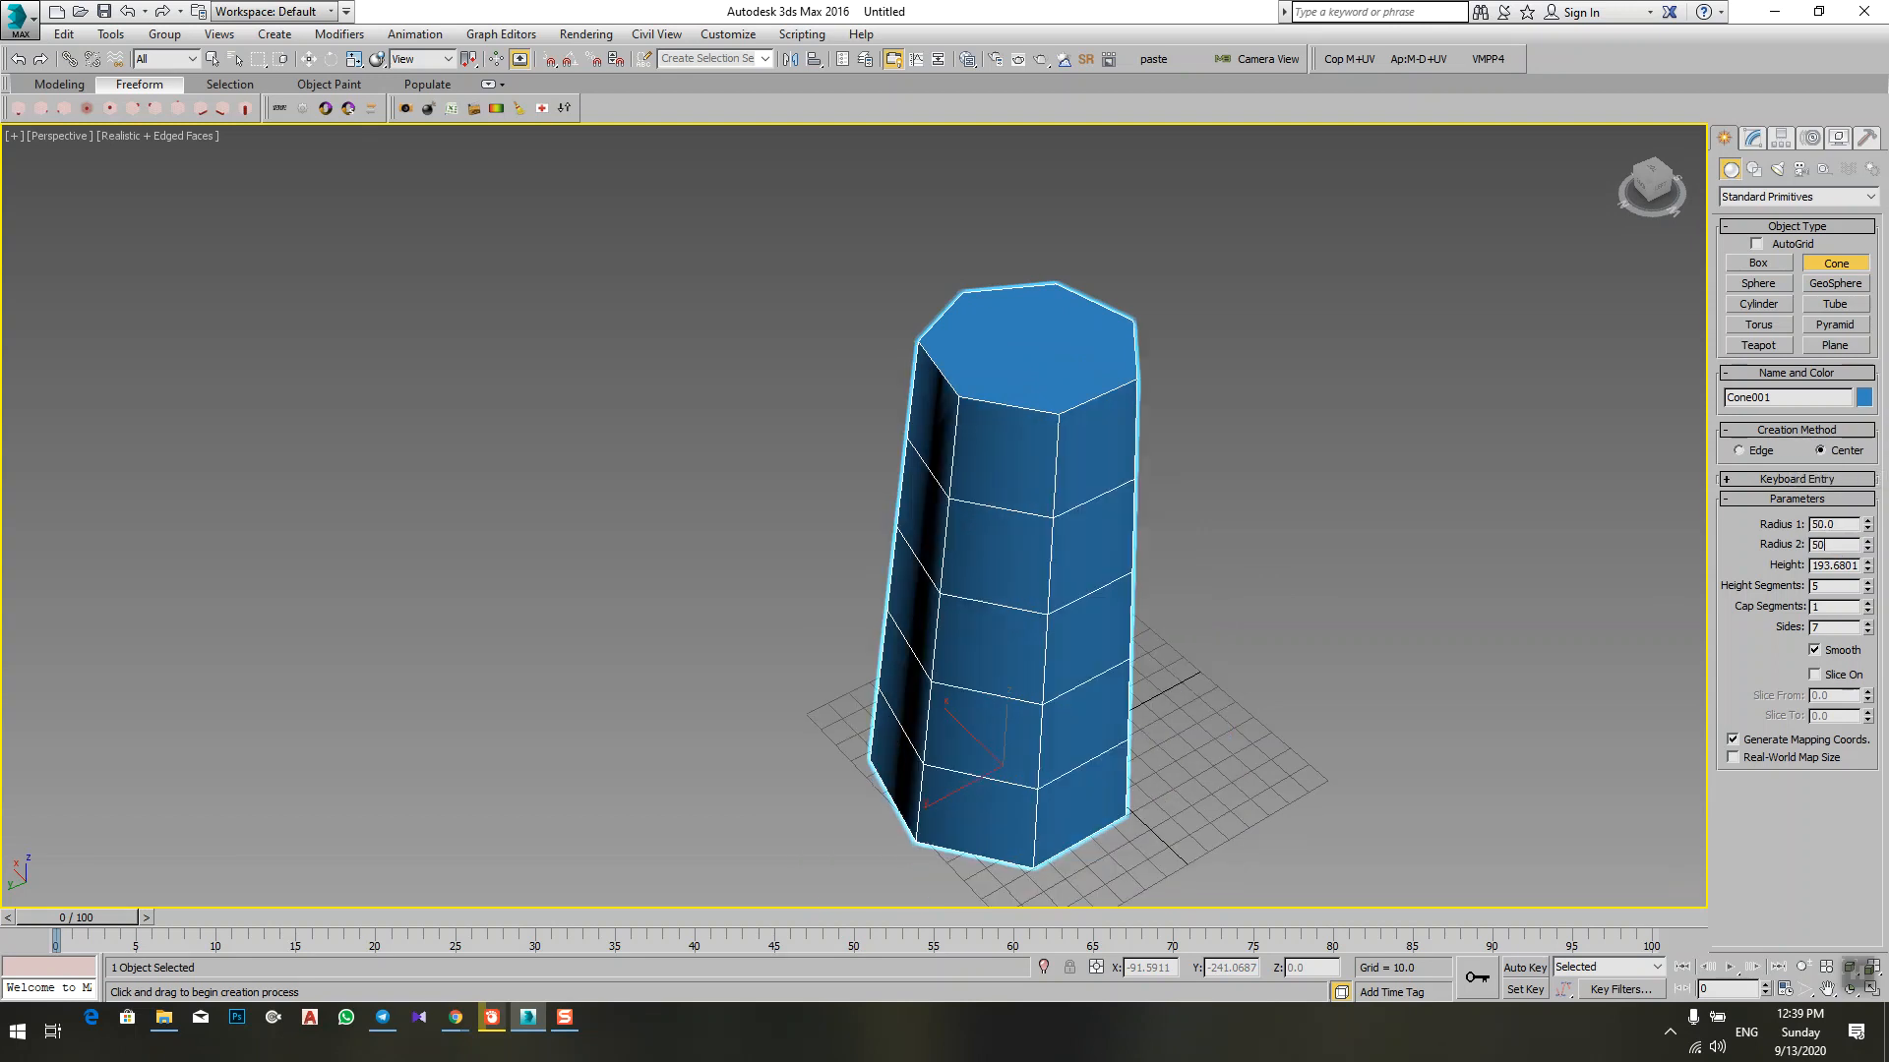
key("Return")
middle_click_drag(1089, 458, 1190, 447, "alt")
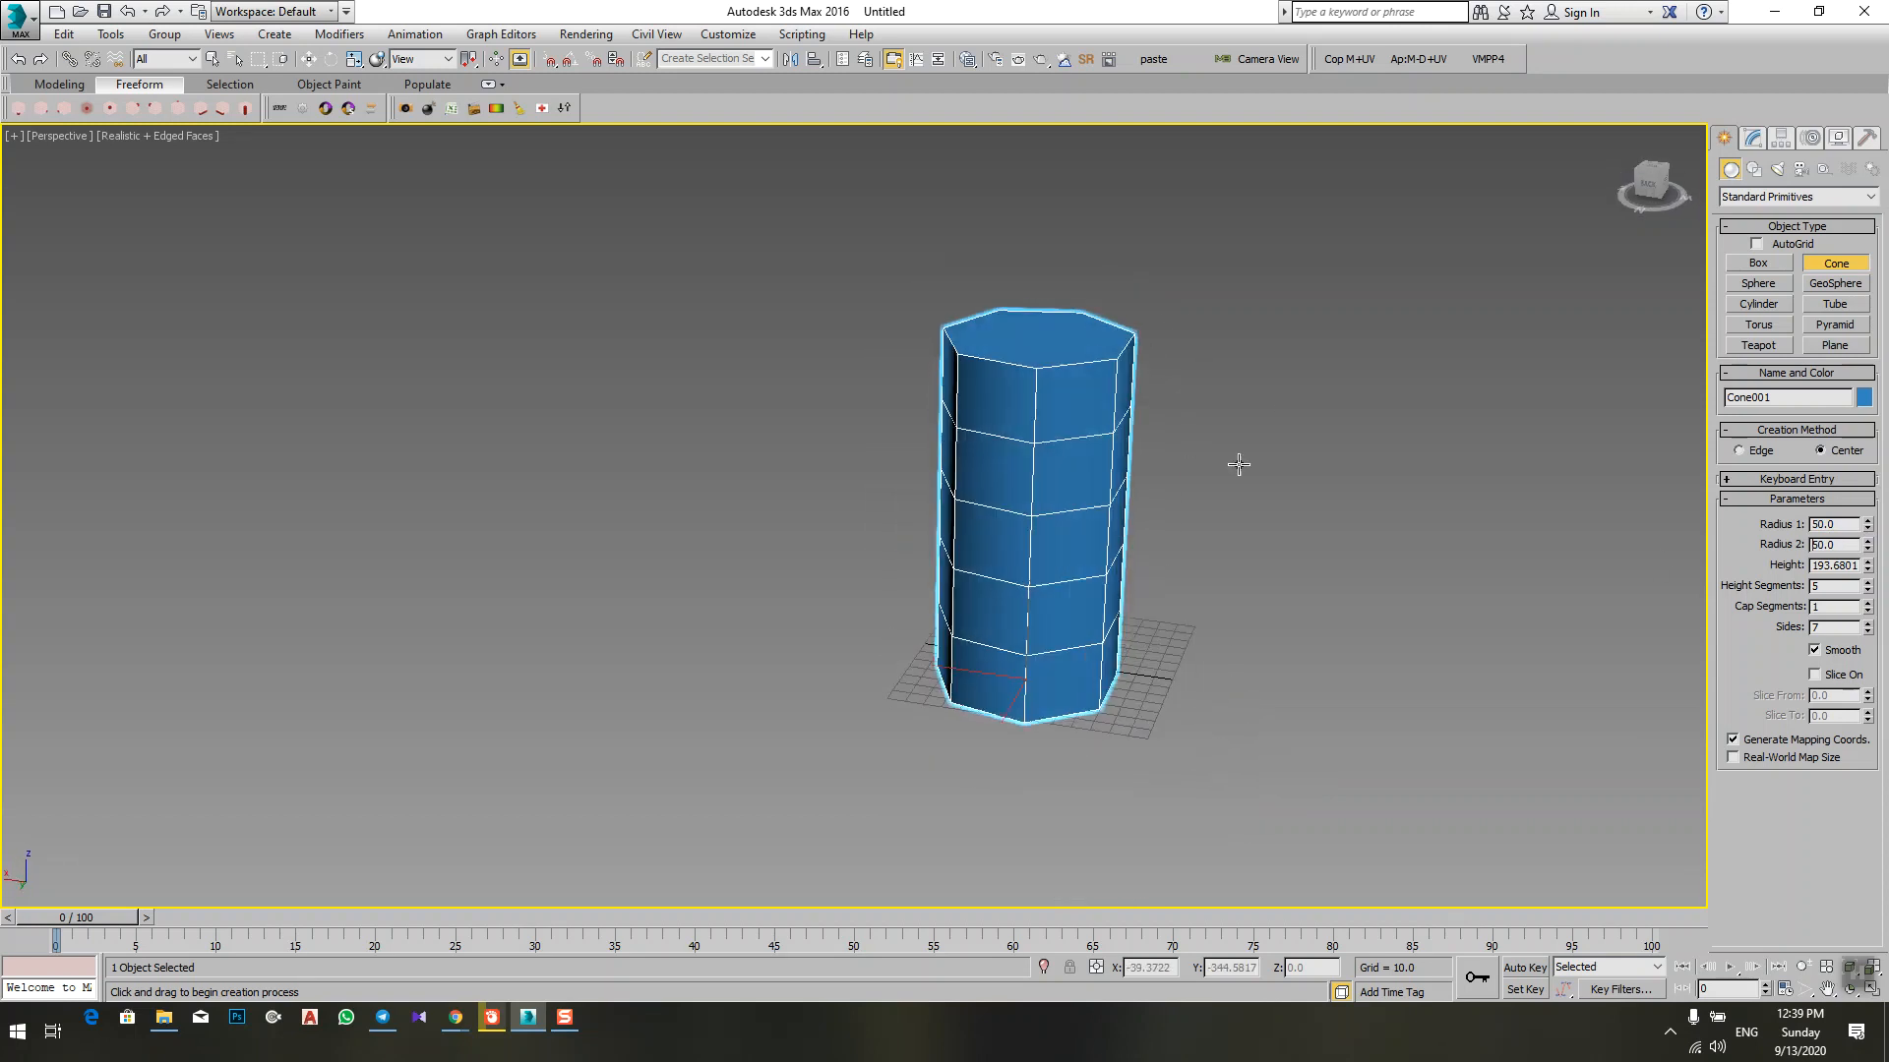
Step: Set the cone's height to 500 and check the whole column
double_click(1835, 565)
type("500")
key("Return")
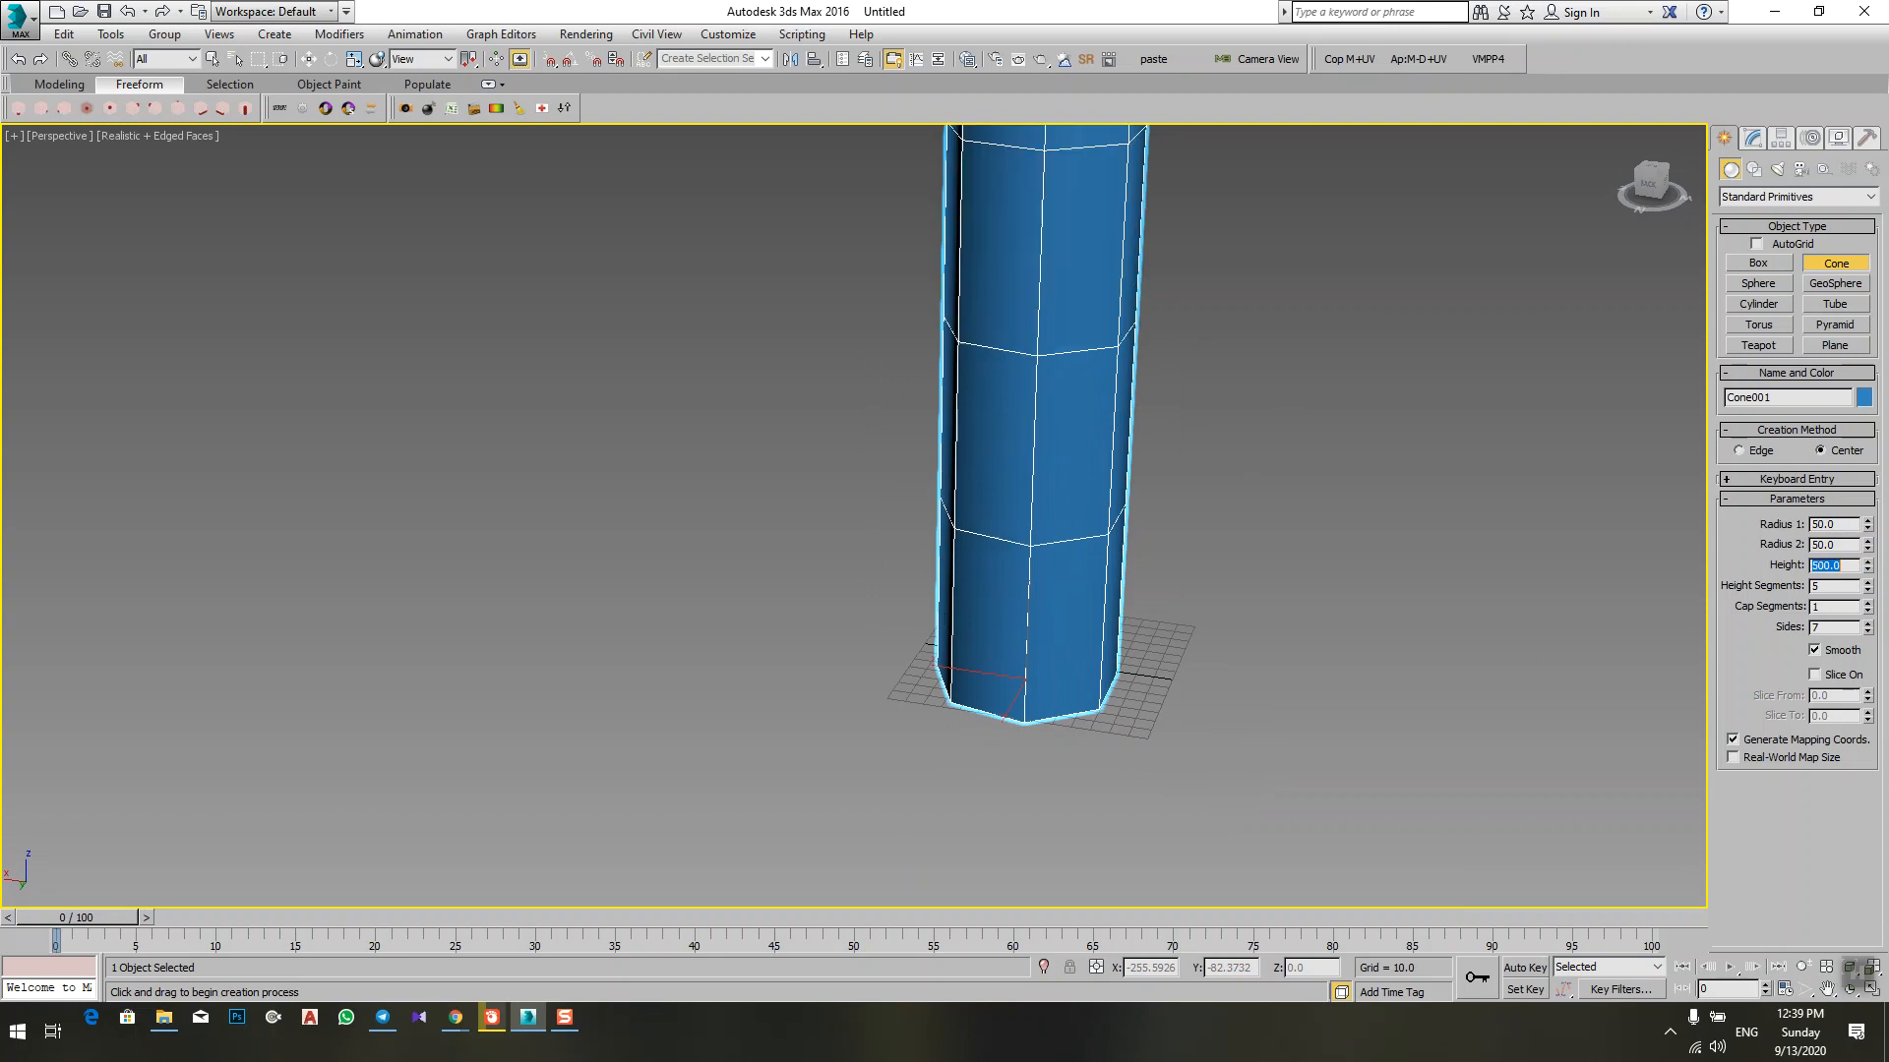
scroll(1426, 683, "down", 2)
middle_click_drag(1338, 679, 1271, 871)
scroll(1267, 836, "down", 4)
scroll(1265, 706, "up", 4)
middle_click_drag(1251, 649, 1207, 327)
scroll(1207, 330, "down", 2)
middle_click_drag(1215, 416, 1121, 352, "alt")
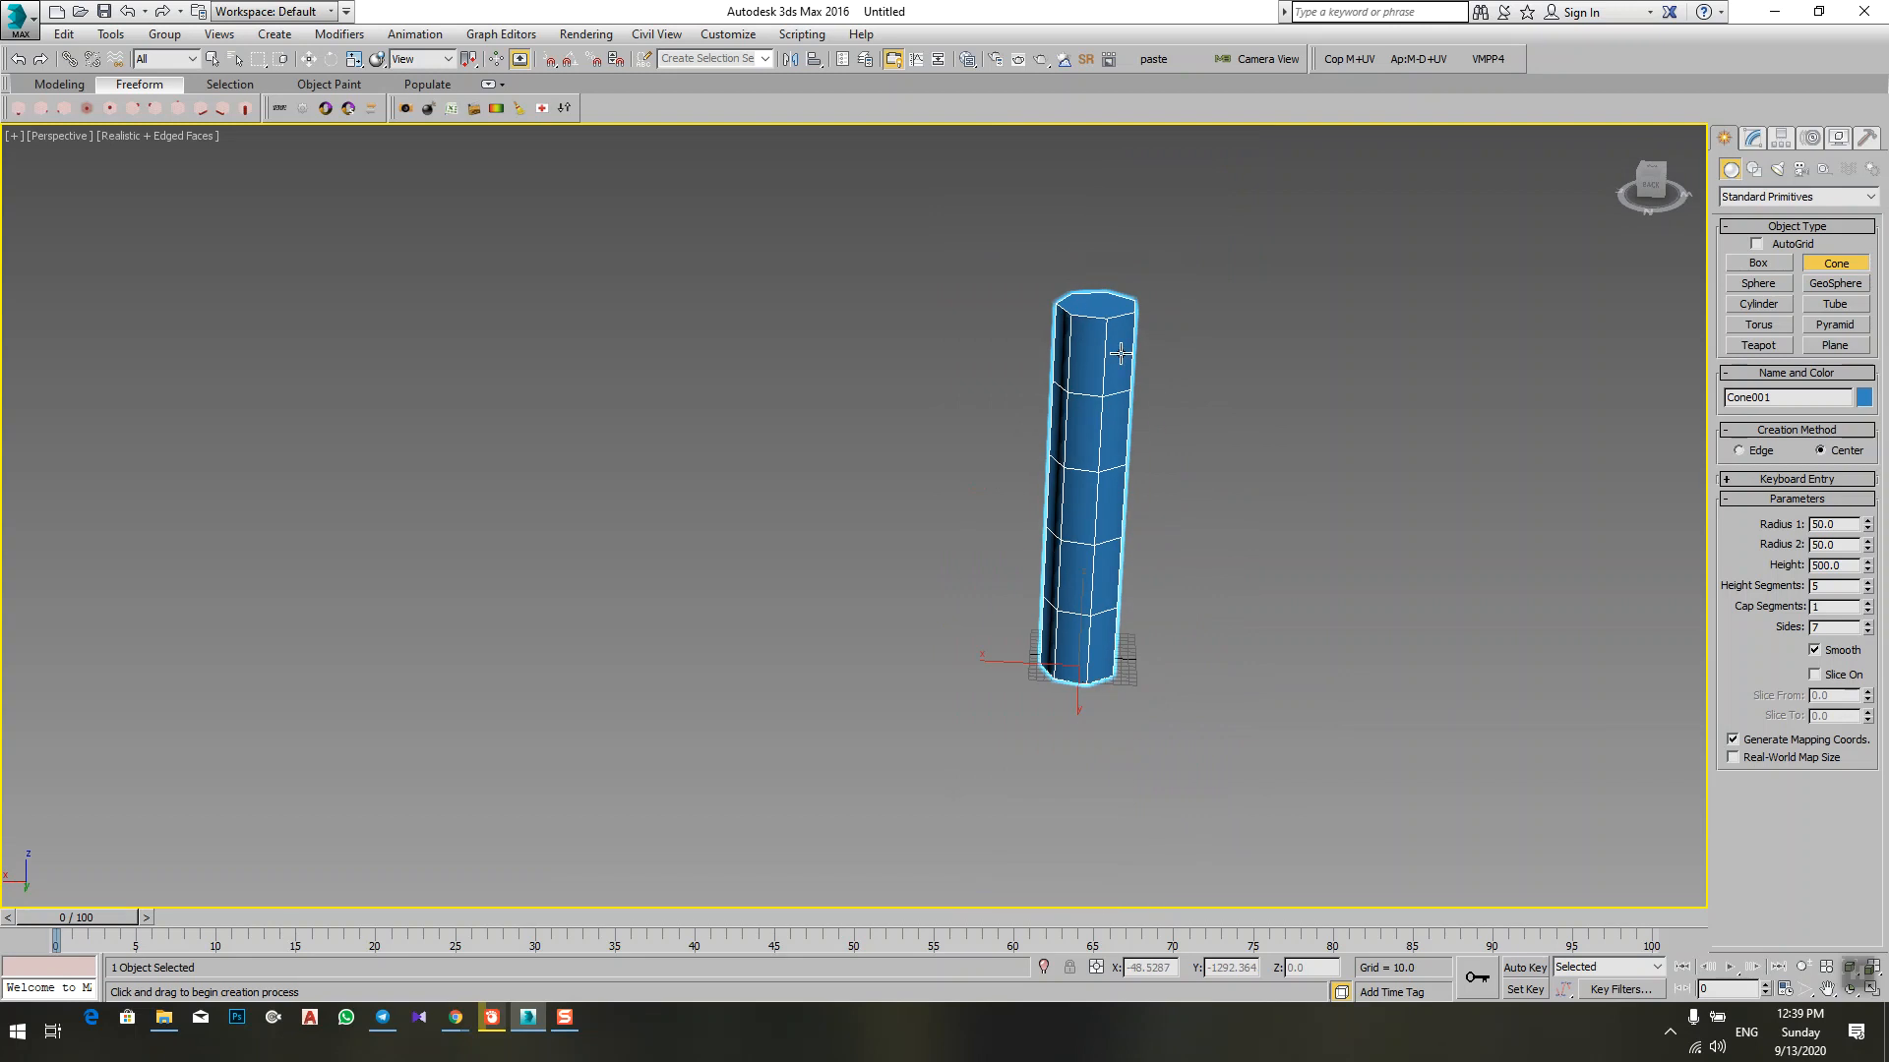
Step: Increase the cone's sides to 28 and inspect its rounded upper end
left_click(1867, 625)
left_click(1867, 625)
left_click(1867, 624)
left_click(1867, 625)
type("28")
key("Return")
scroll(1018, 315, "up", 5)
scroll(1018, 314, "down", 5)
scroll(1120, 371, "up", 8)
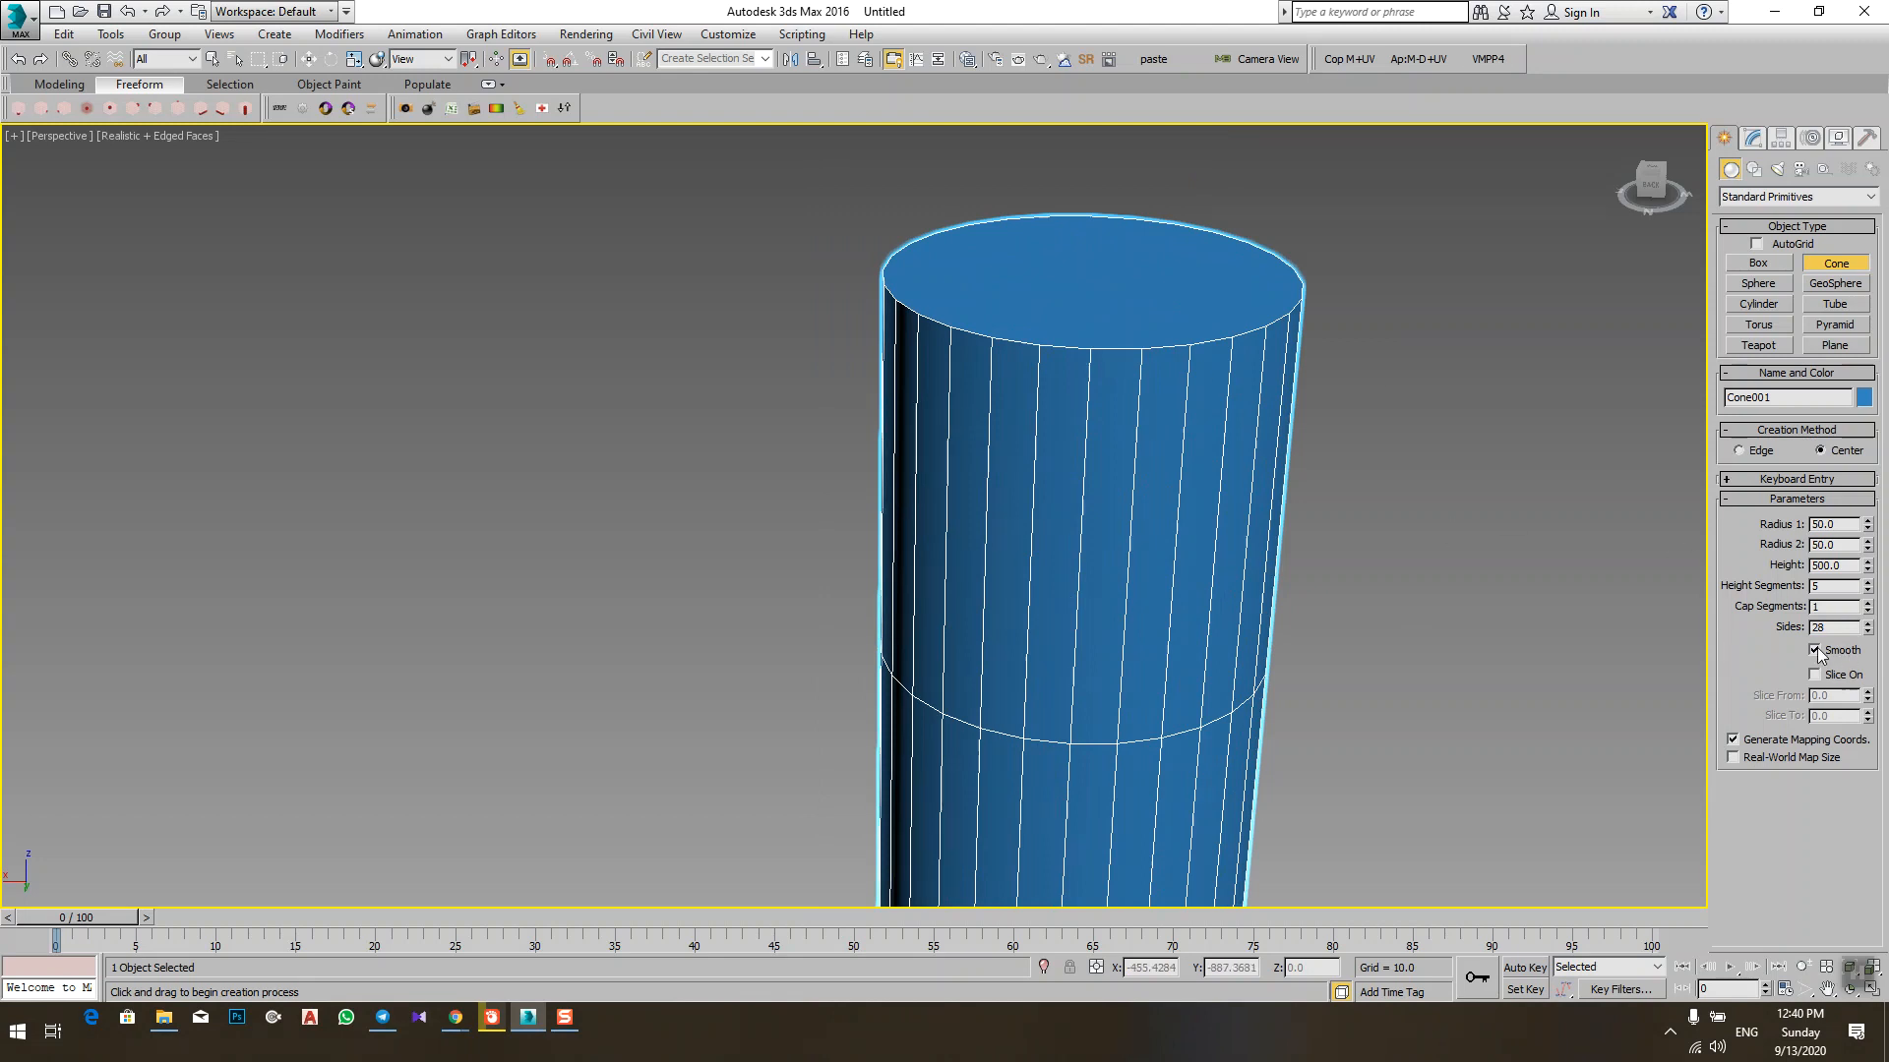
middle_click_drag(1440, 647, 1440, 620)
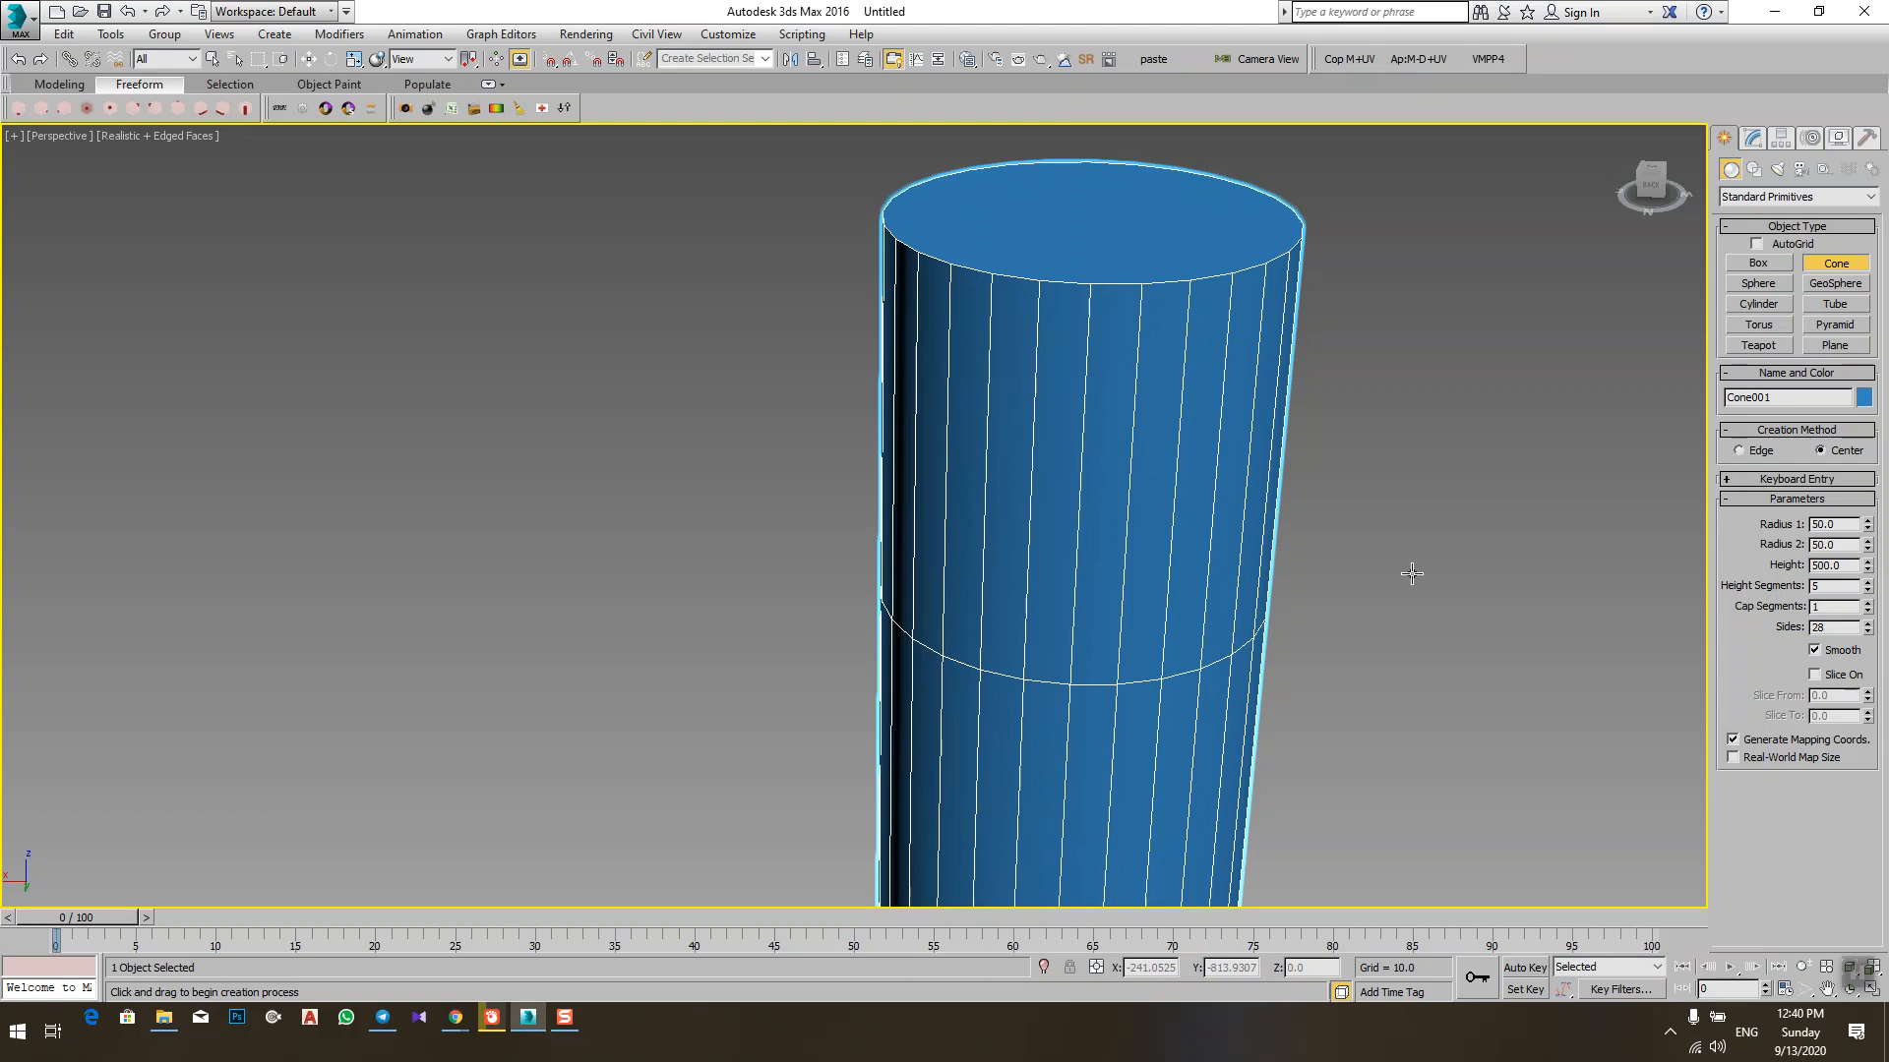
Step: Hide the edge lines in the viewport and turn off the cone's Smooth option to inspect its faceted shading
key("F4")
scroll(1397, 532, "down", 3)
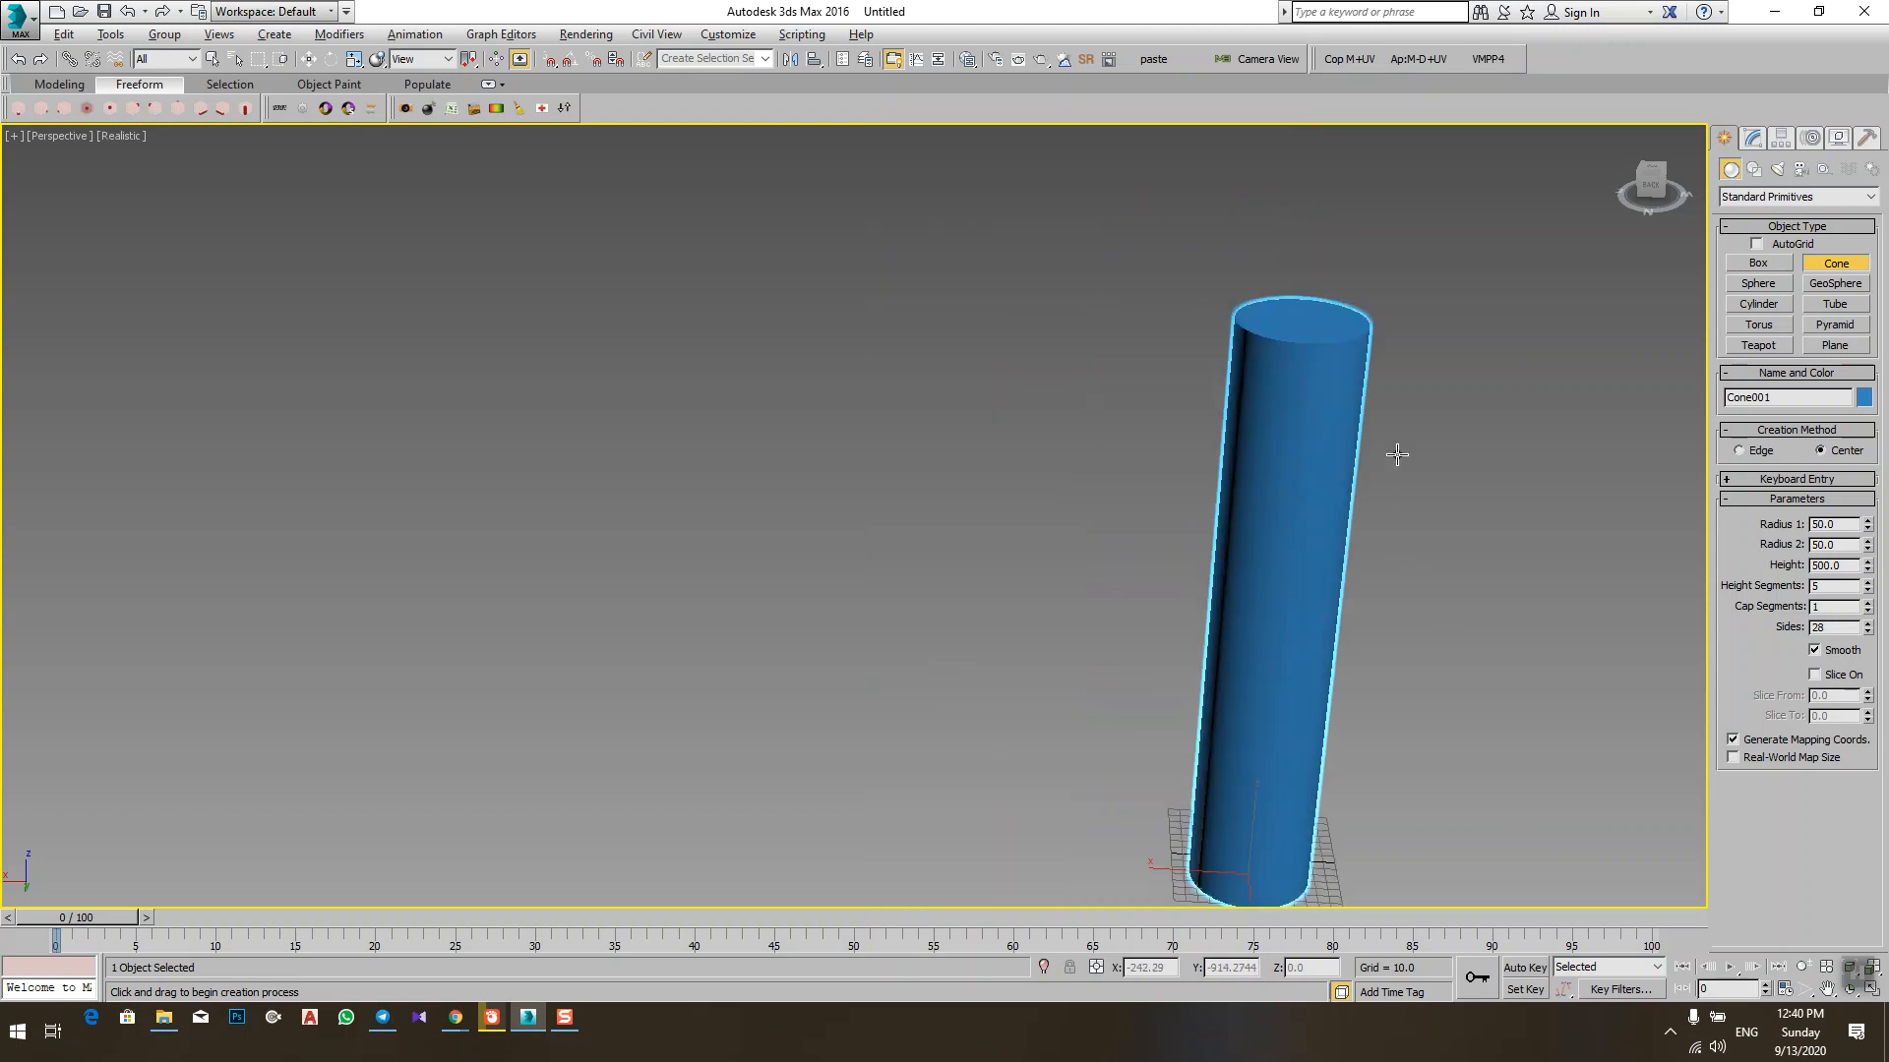
scroll(1273, 646, "up", 4)
scroll(1324, 560, "down", 2)
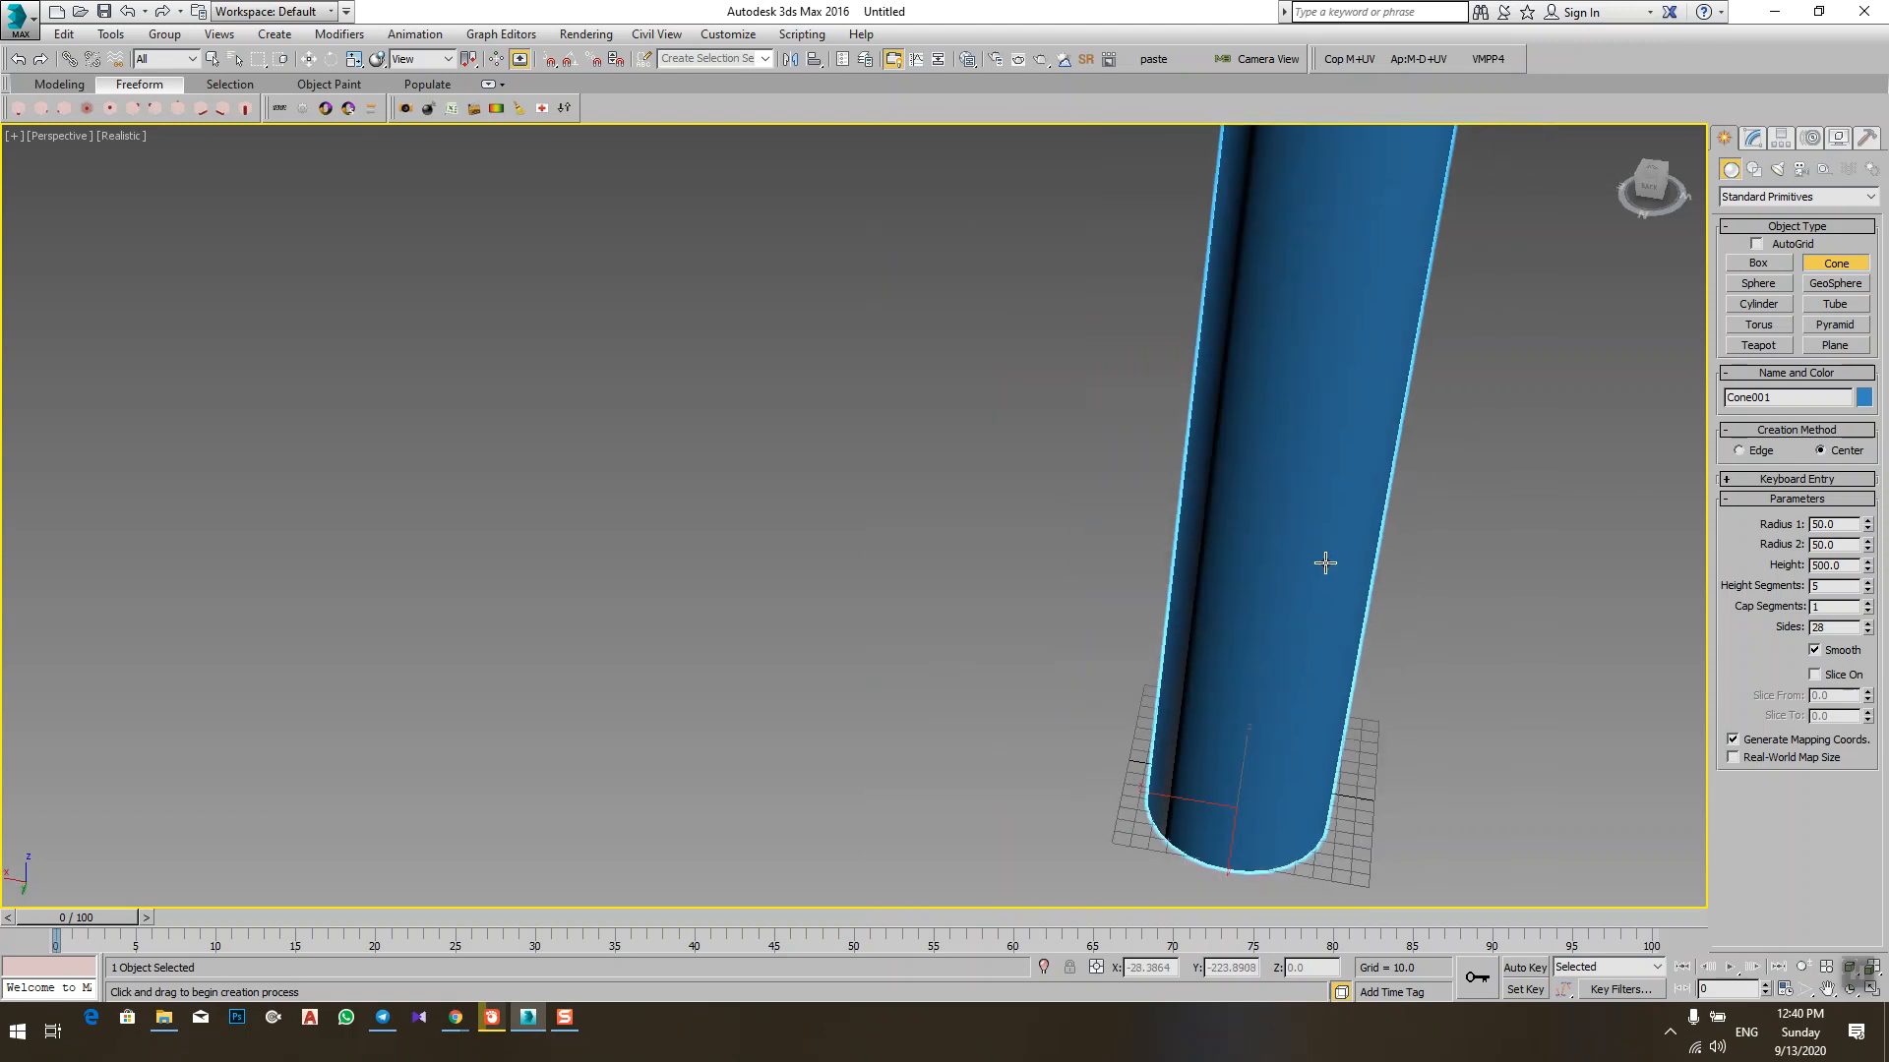
left_click(1814, 649)
middle_click_drag(1265, 561, 1273, 446, "alt")
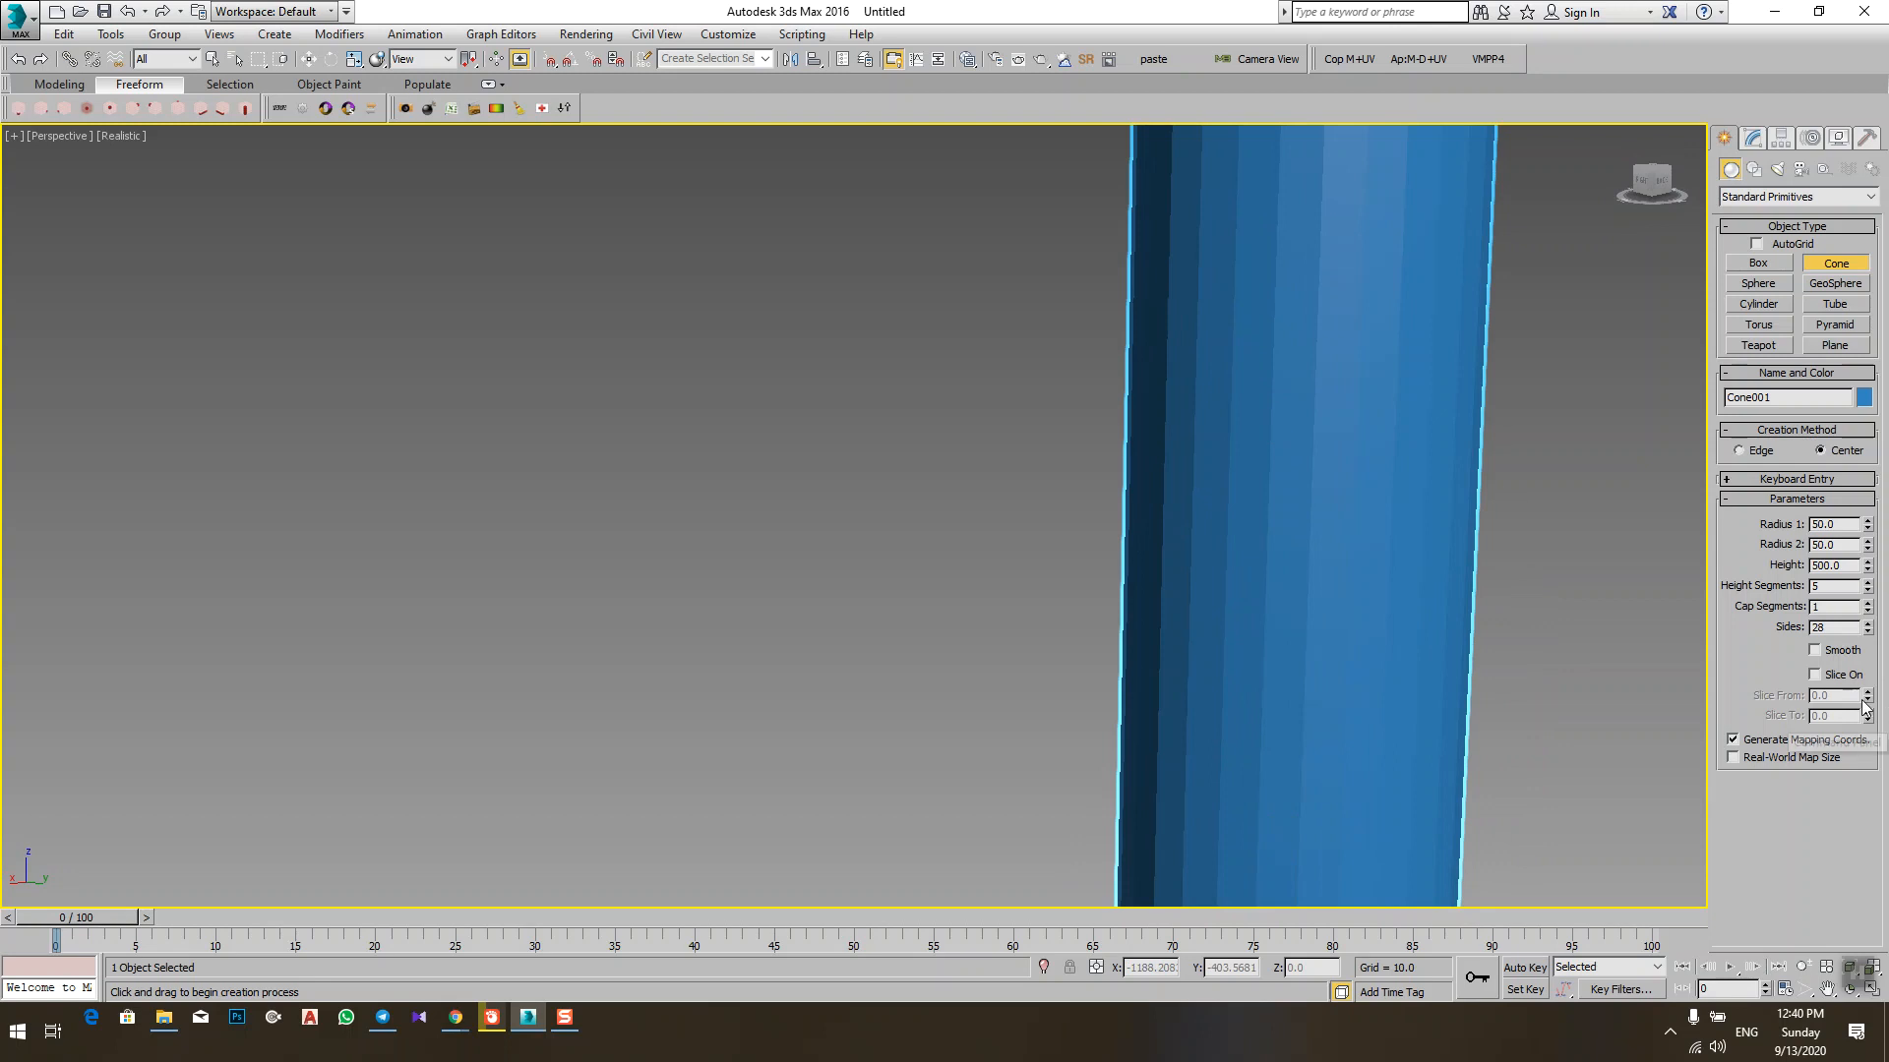
Step: Toggle the cone's Smooth option repeatedly to compare the shading, leave it off, and show the edged faces again
left_click(1816, 654)
left_click(1831, 660)
left_click(1831, 660)
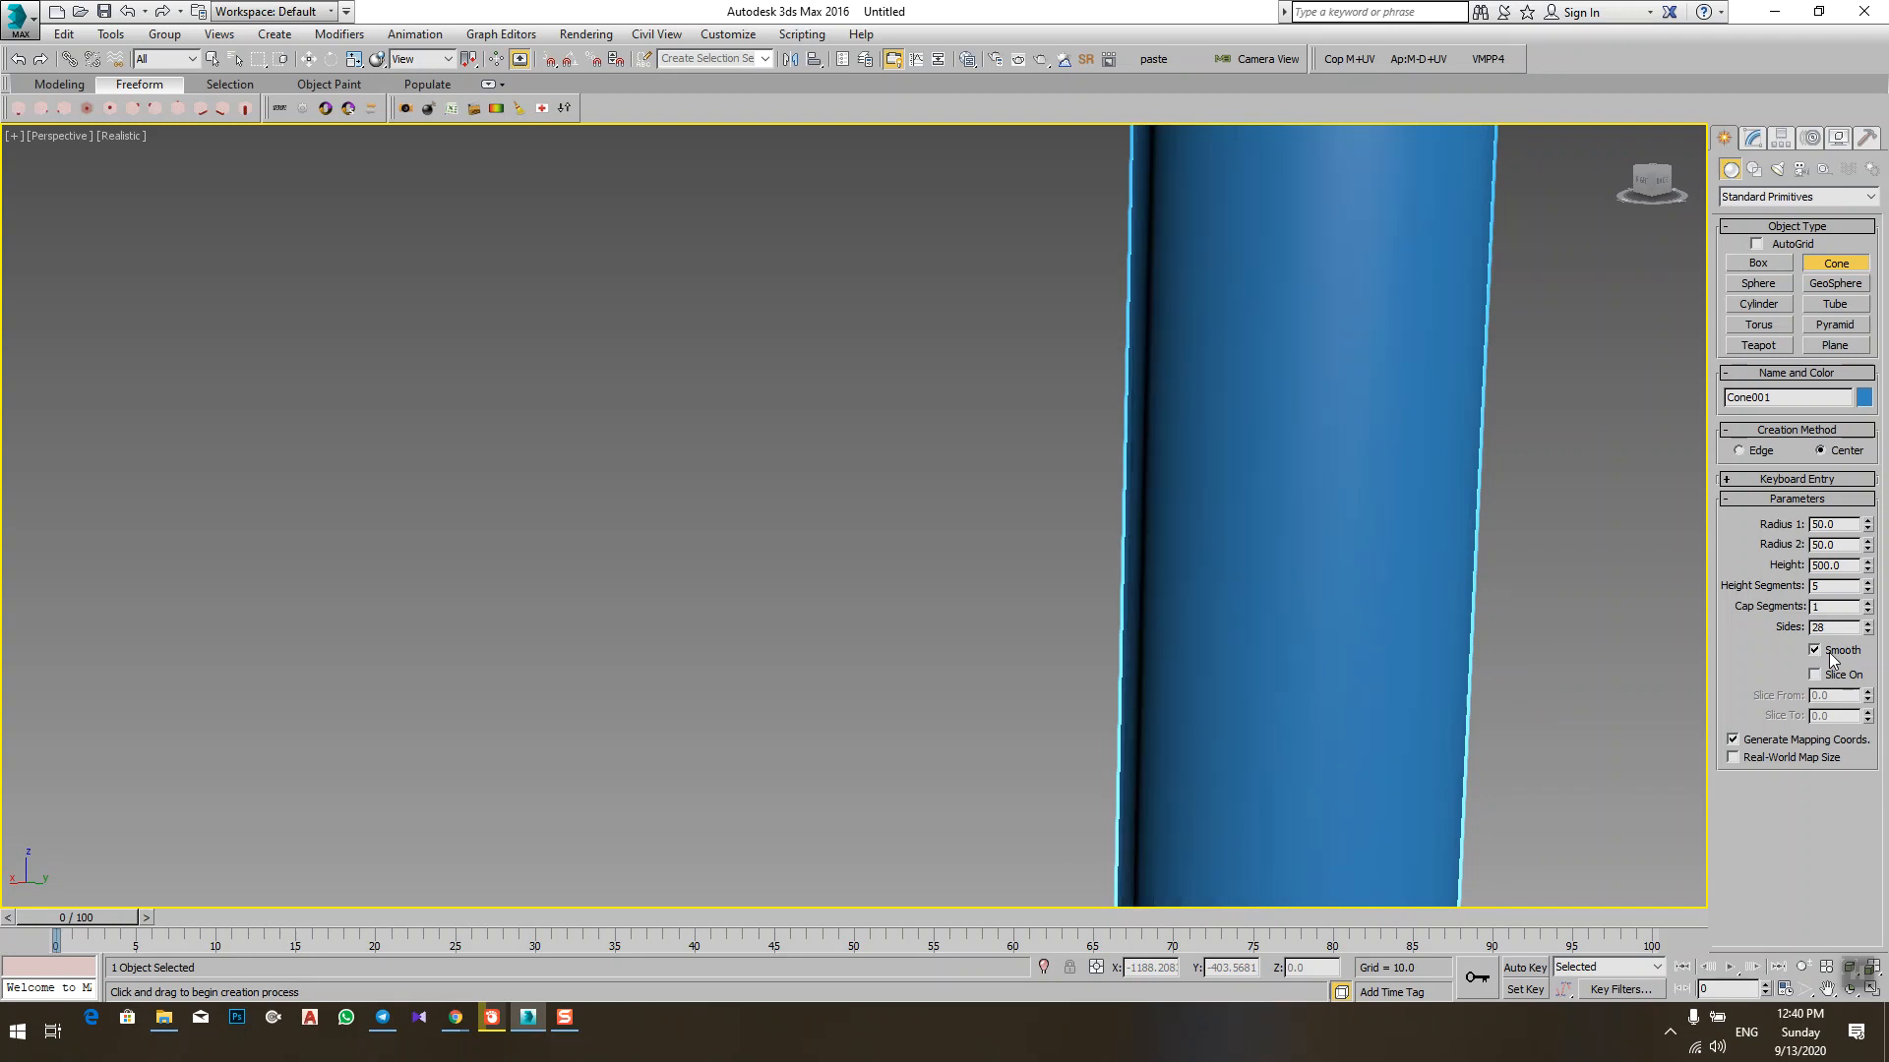
left_click(1832, 660)
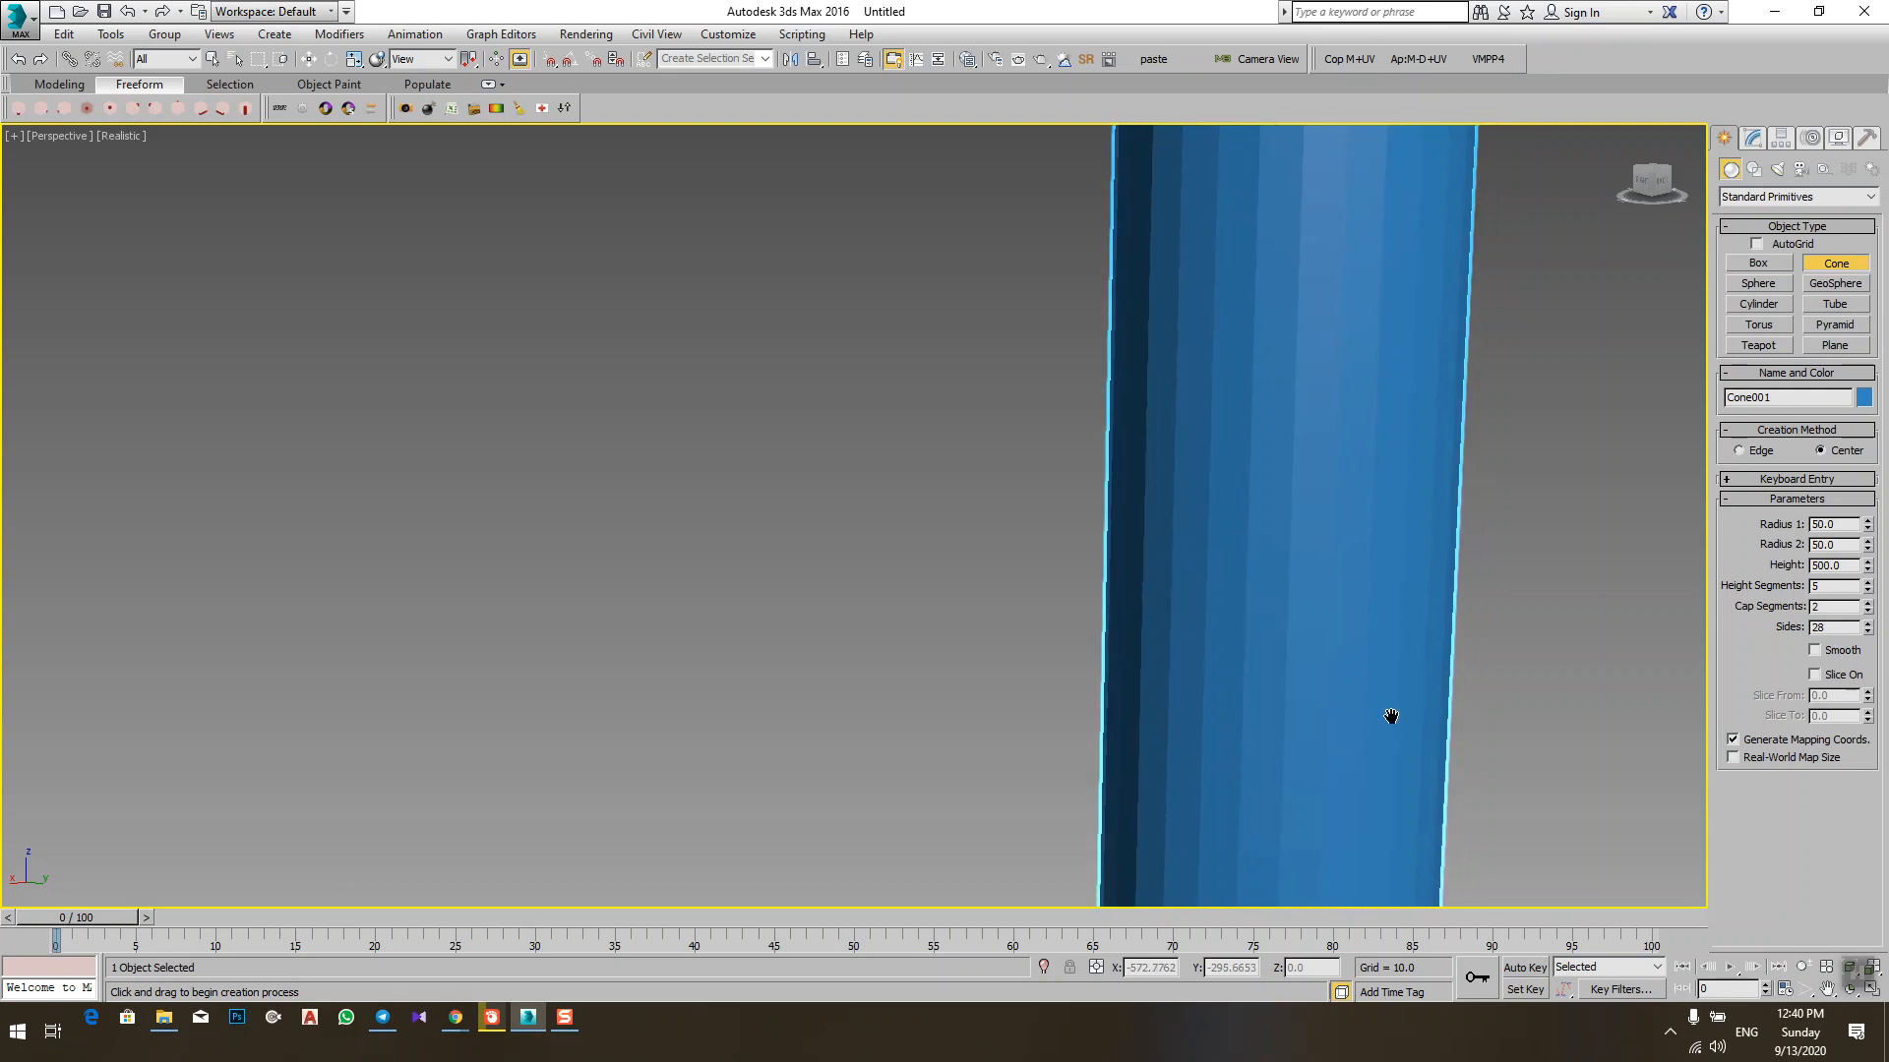
key("F4")
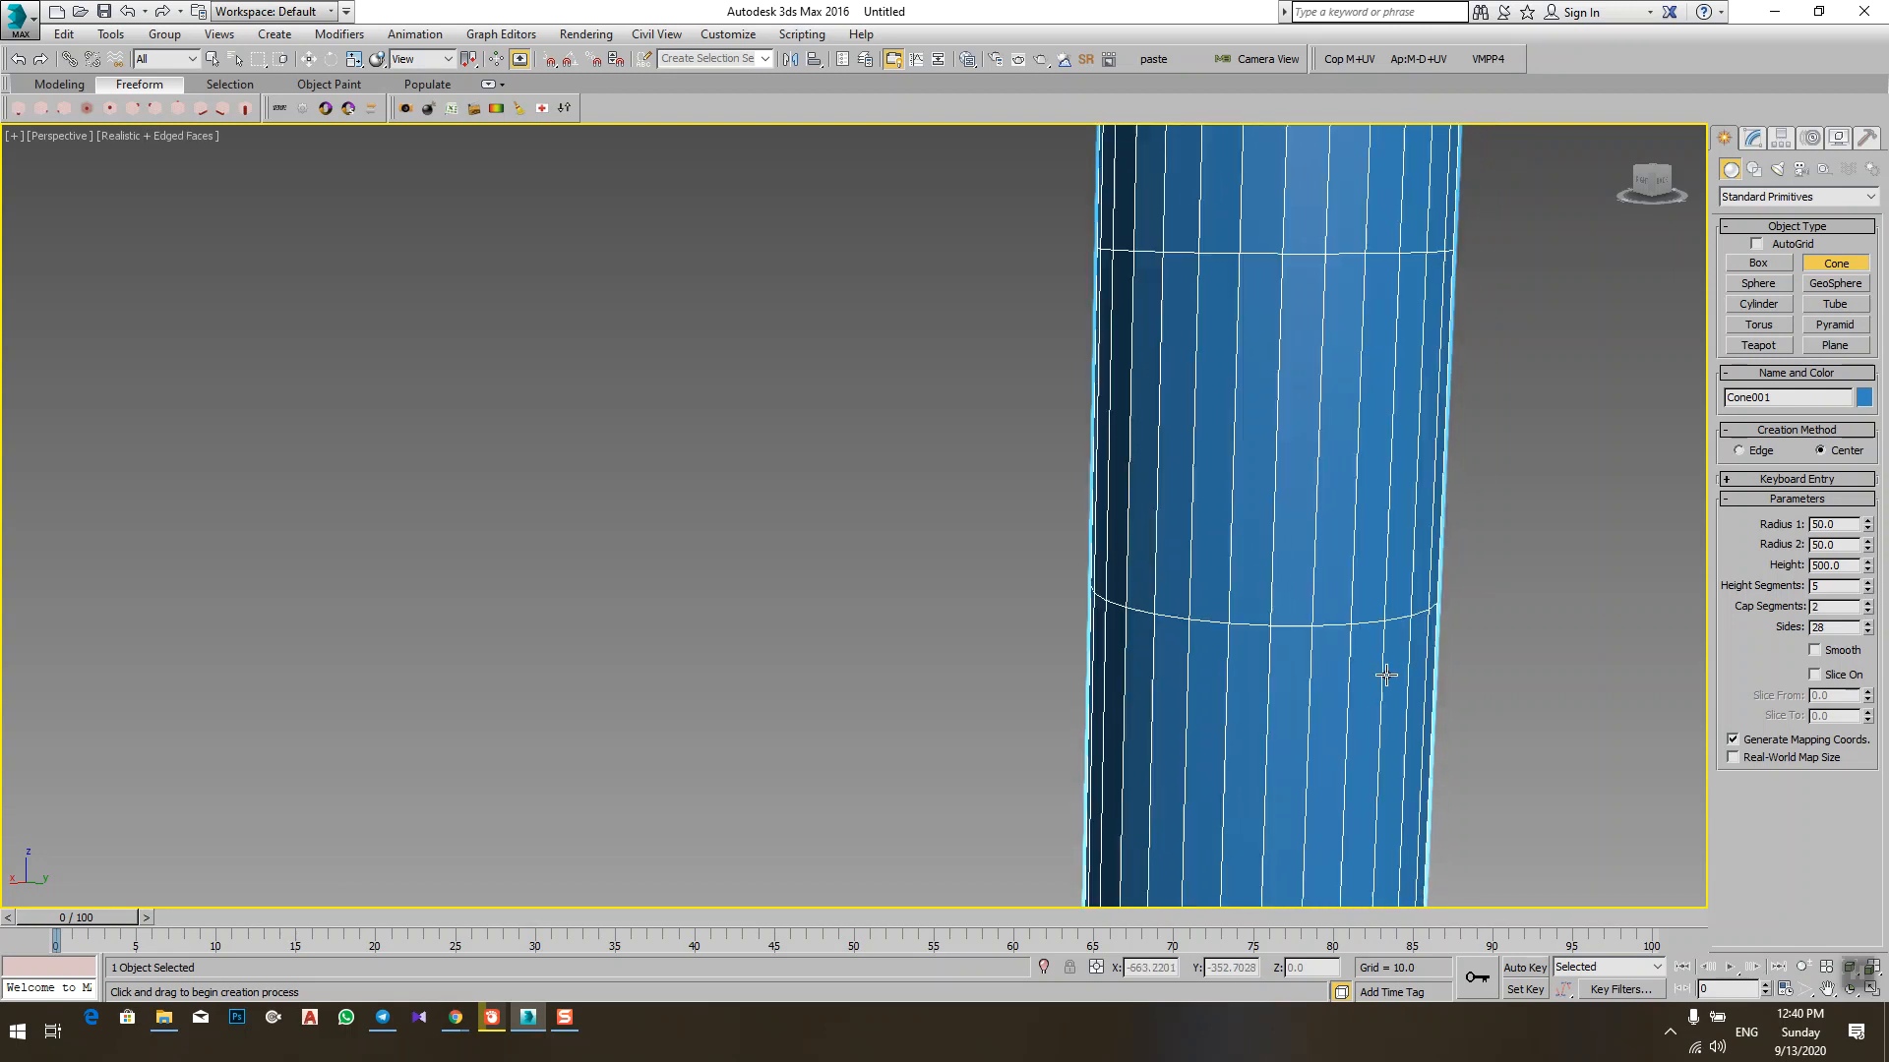
Step: Raise the cone's height segments to 62 and cap segments to 22, and inspect the dense mesh
right_click(1870, 590)
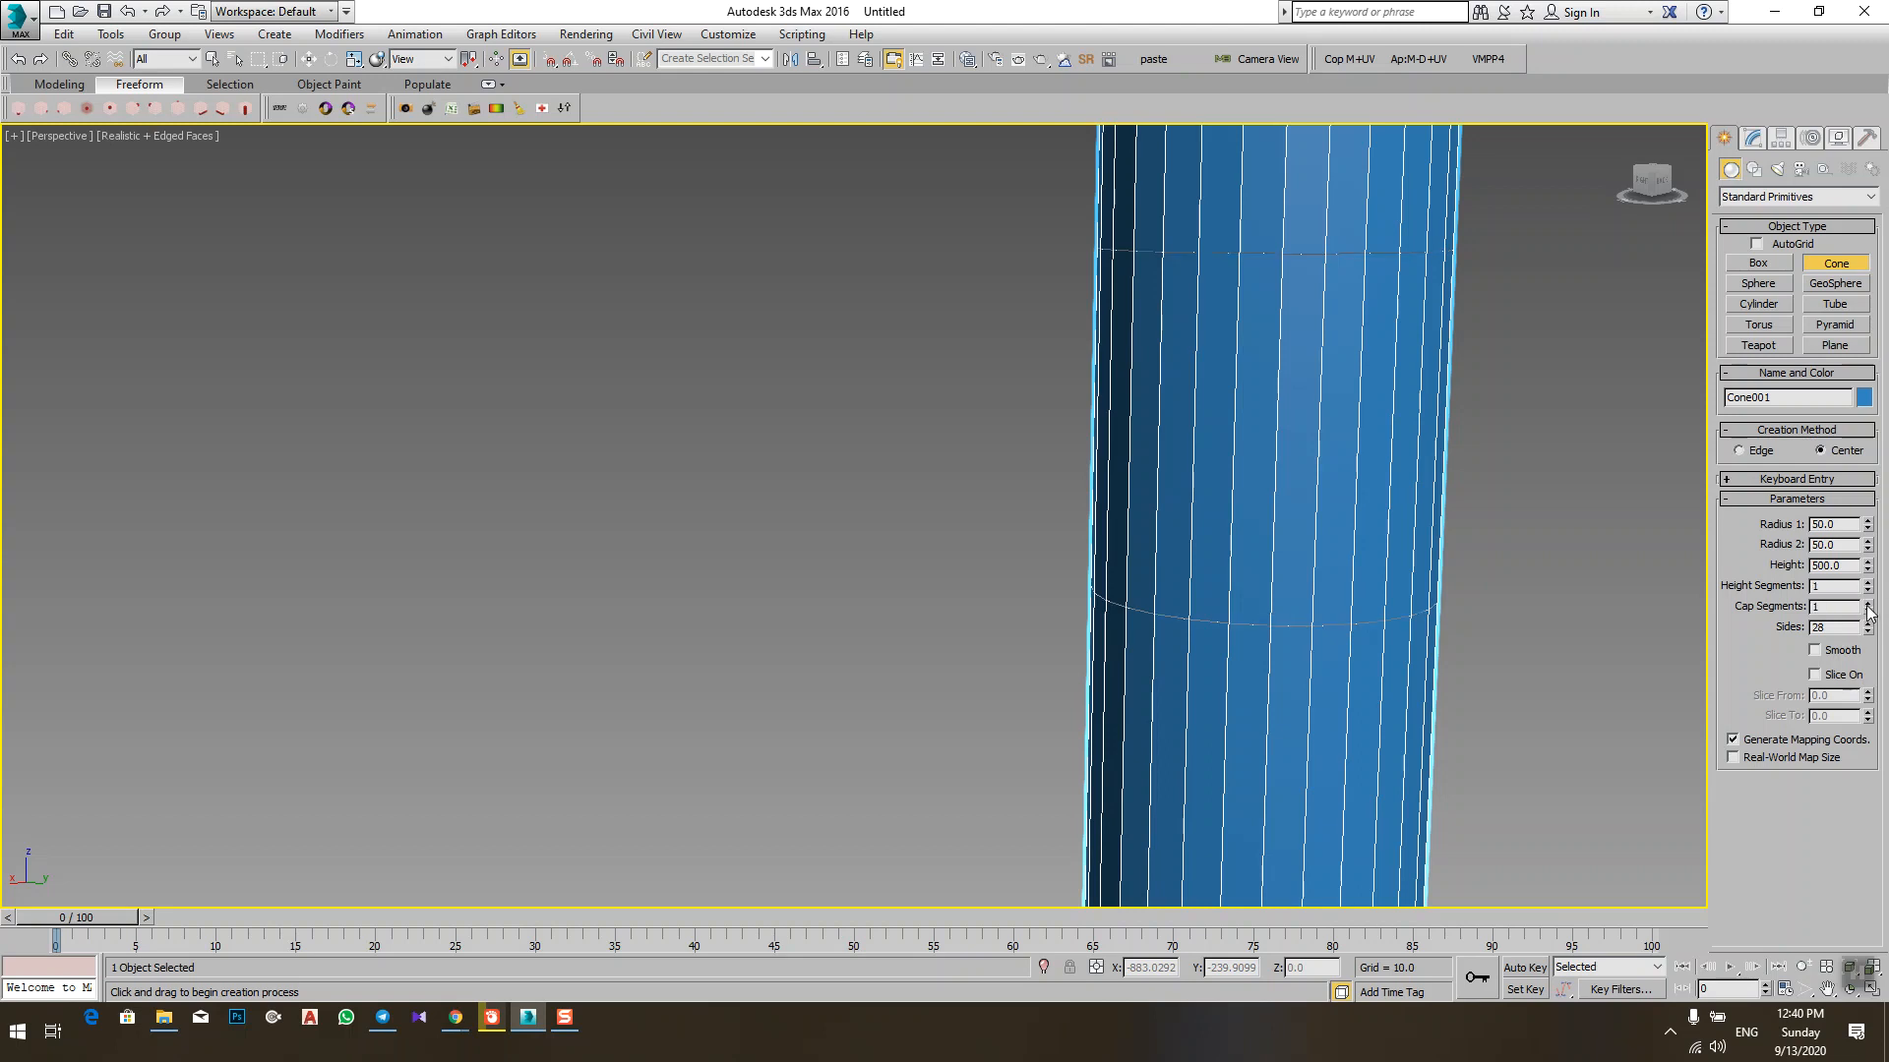
left_click_drag(1869, 588, 1869, 528)
scroll(1348, 525, "down", 5)
middle_click_drag(1349, 526, 1411, 510, "alt")
scroll(1397, 497, "up", 5)
scroll(1408, 508, "down", 8)
scroll(1361, 645, "up", 6)
middle_click_drag(1361, 645, 1661, 687, "alt")
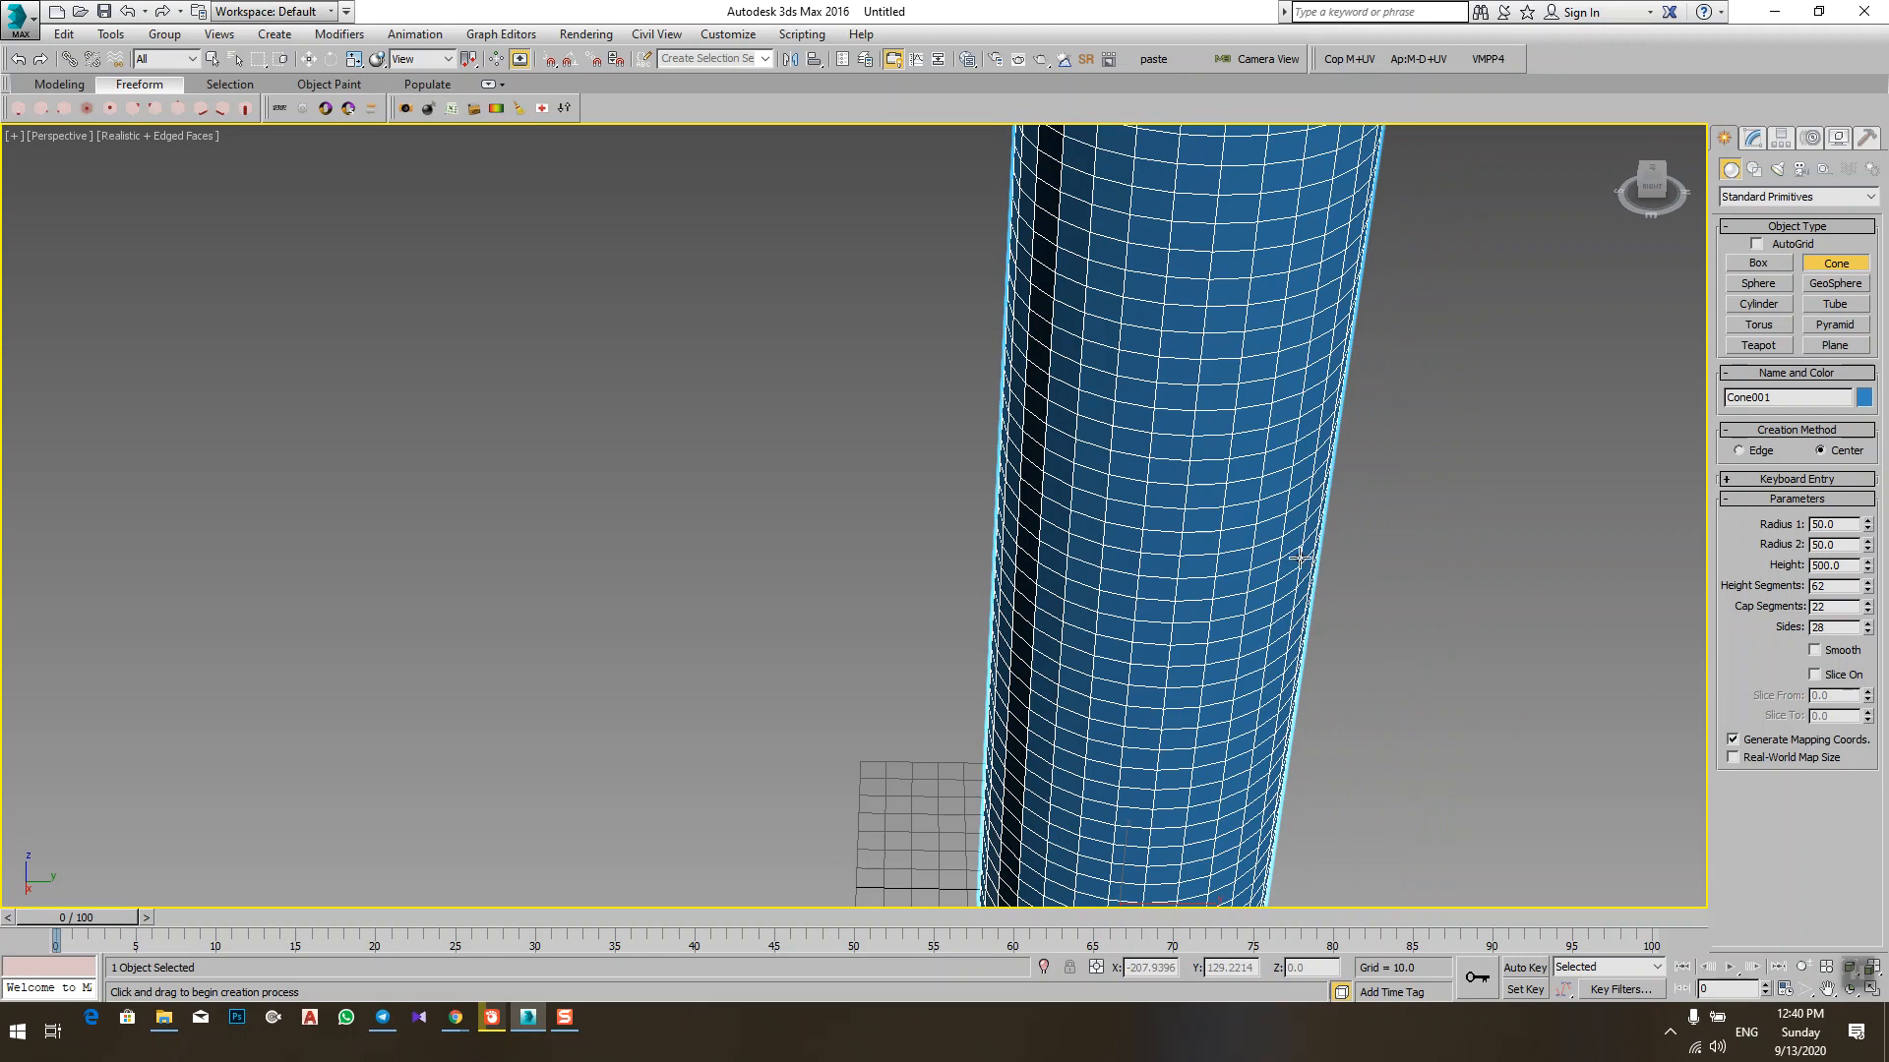
scroll(1239, 526, "down", 6)
mouse_move(1239, 526)
middle_mouse_down("alt")
mouse_move(1252, 577)
mouse_move(1261, 524)
middle_mouse_up("alt")
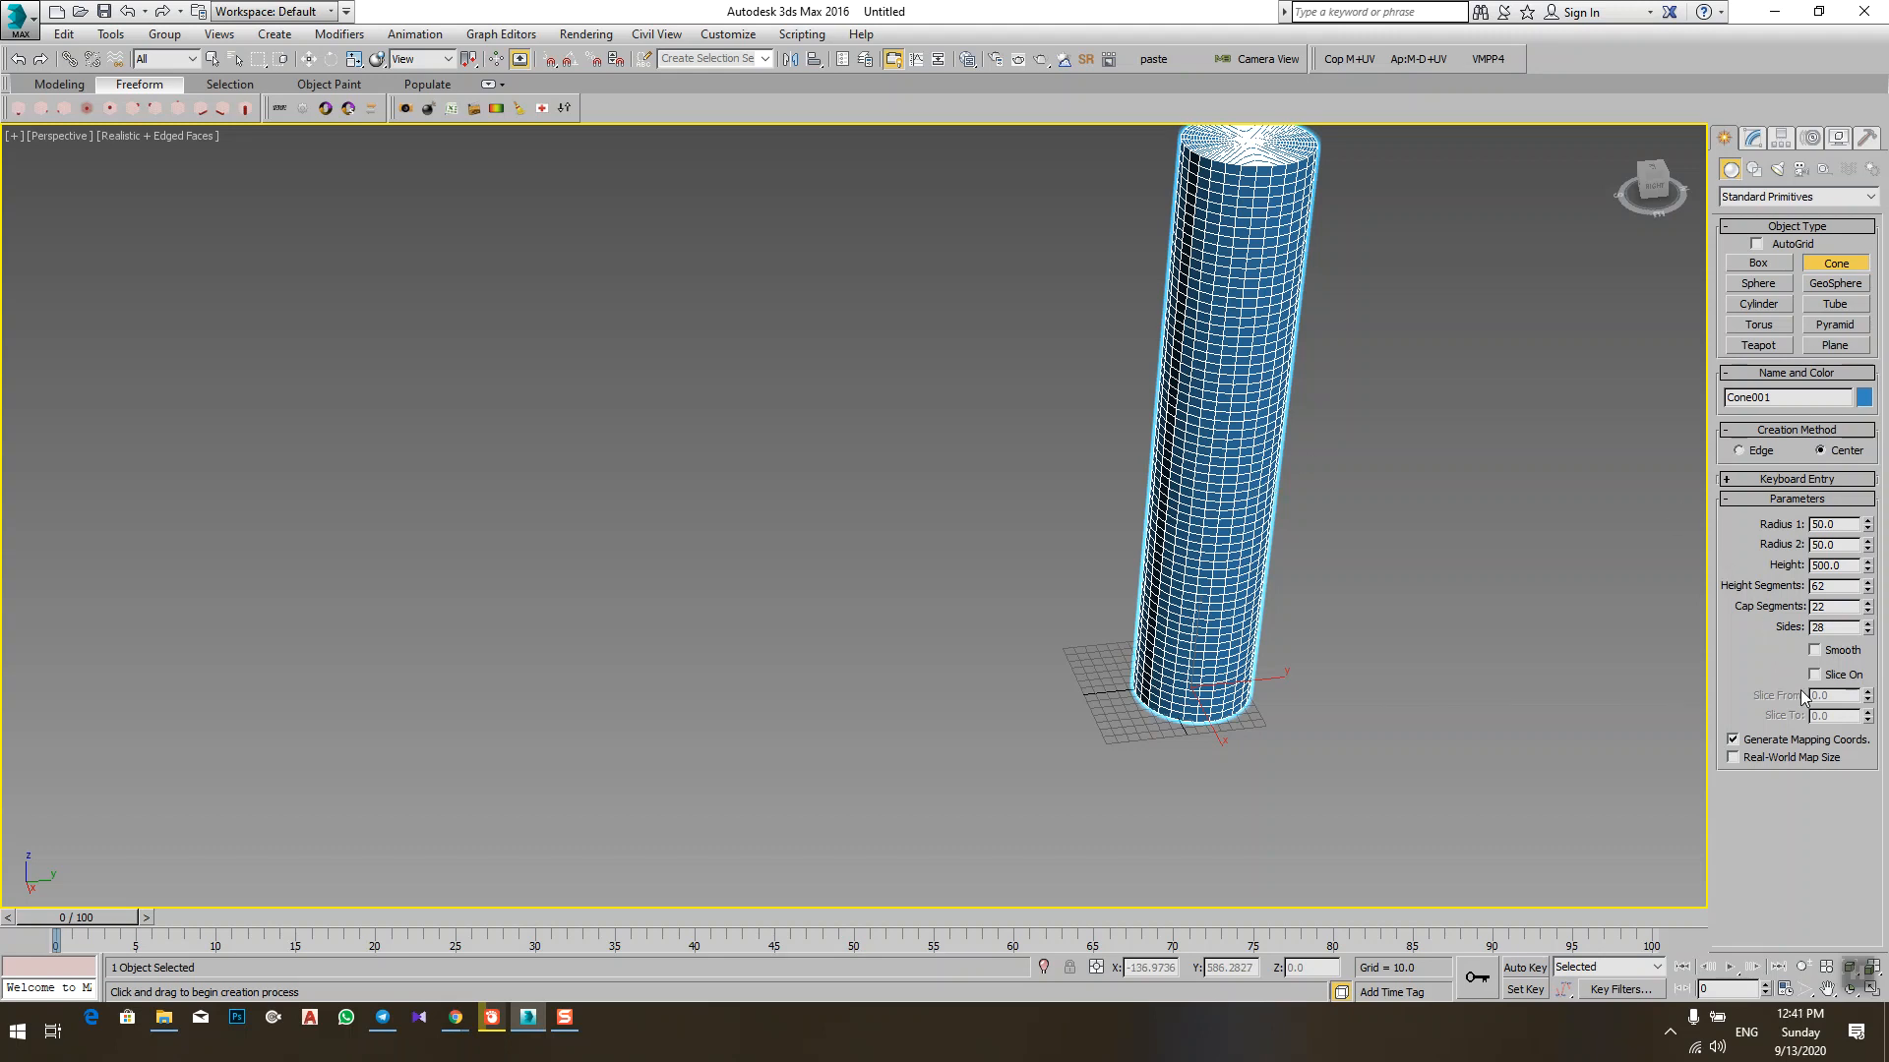
Step: Reset the cone's height segments and cap segments to the minimum of 1
right_click(1867, 588)
right_click(1866, 608)
middle_click_drag(1062, 490, 1064, 549, "alt")
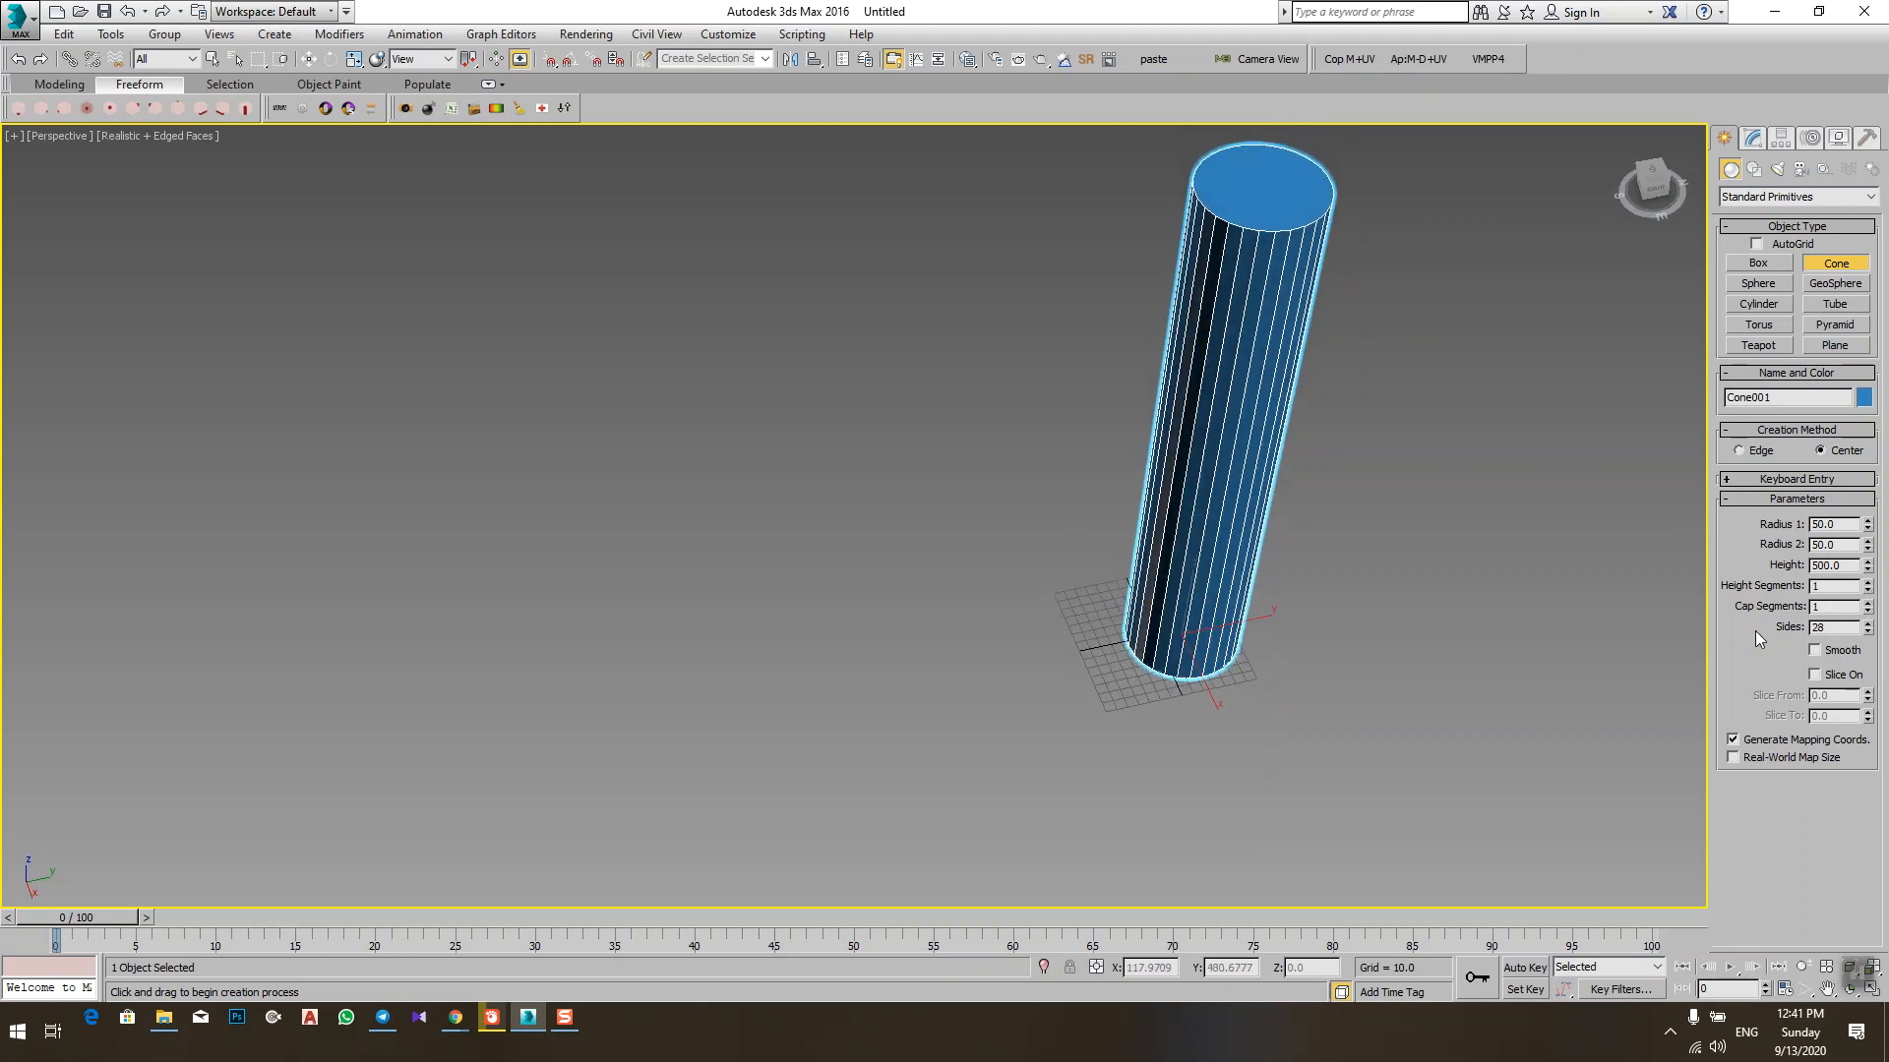
Step: Turn on Smooth and Slice On for the cone, and set Slice From to 90
left_click(1816, 654)
left_click(1816, 676)
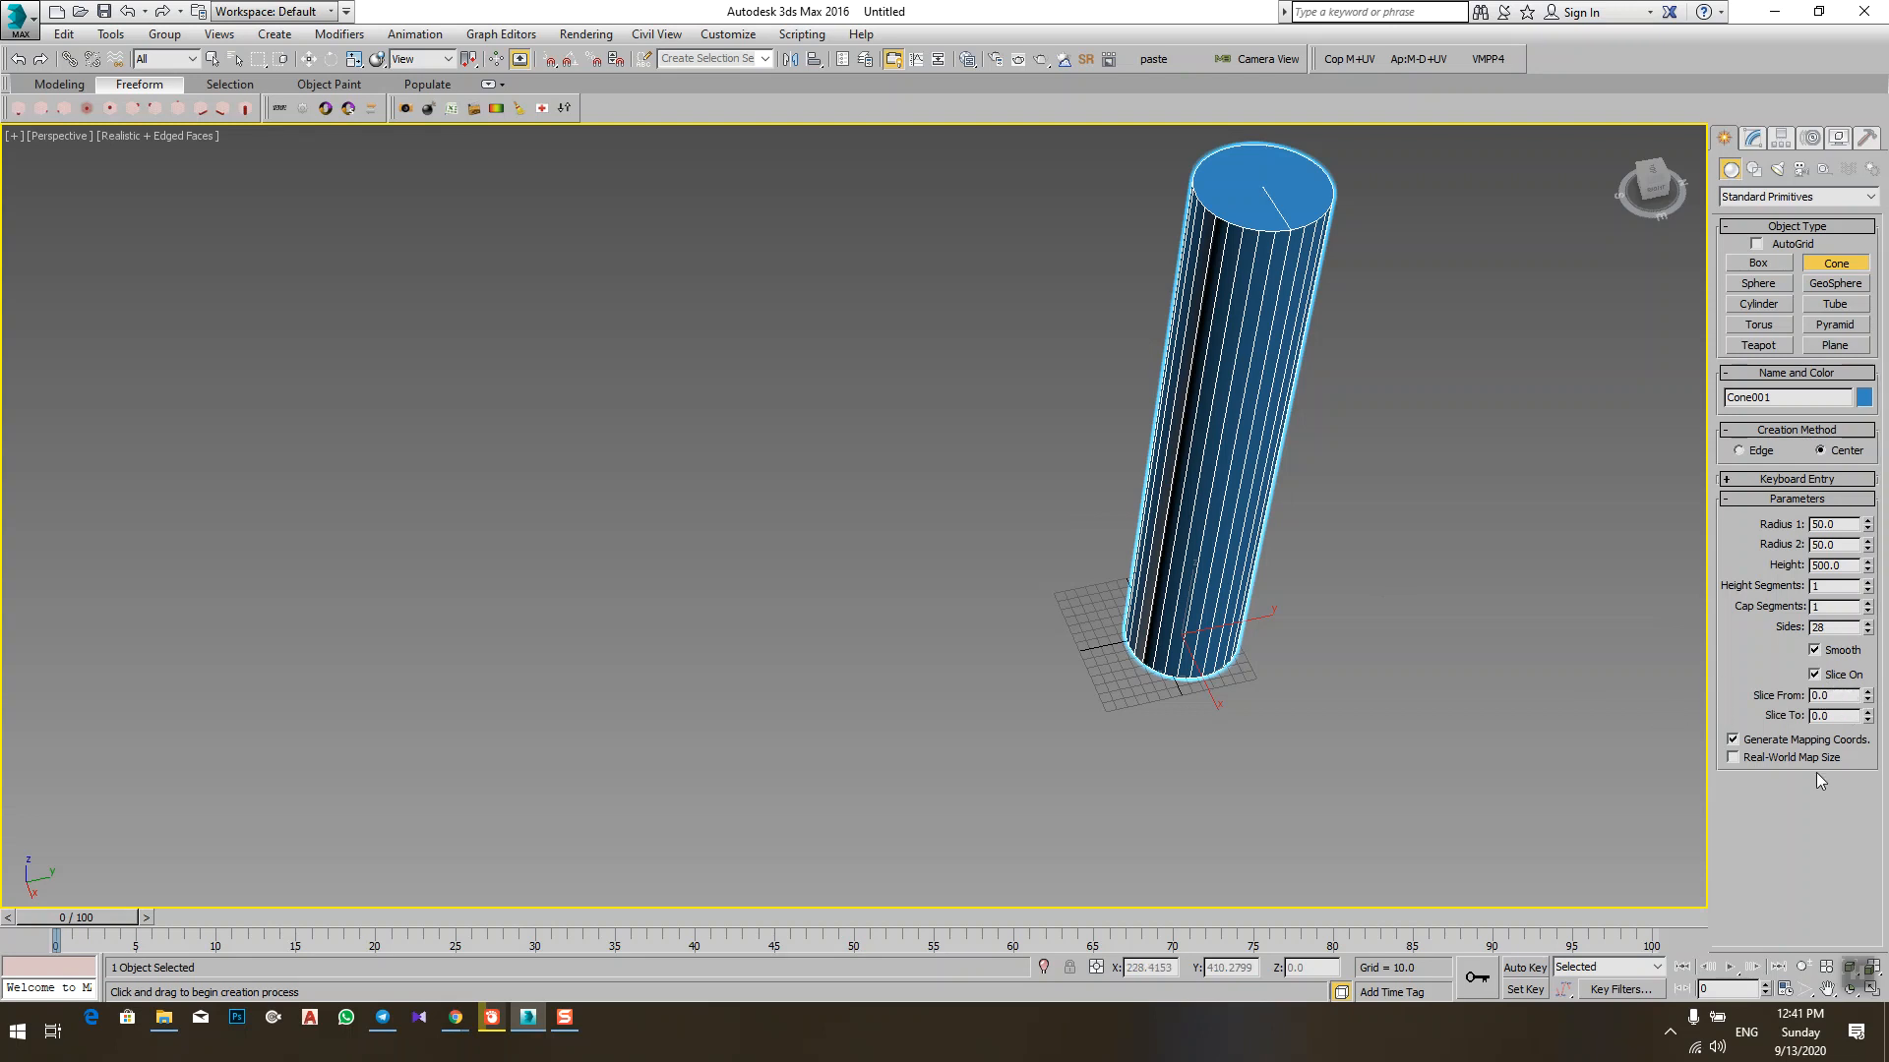
double_click(1842, 695)
type("90")
key("Return")
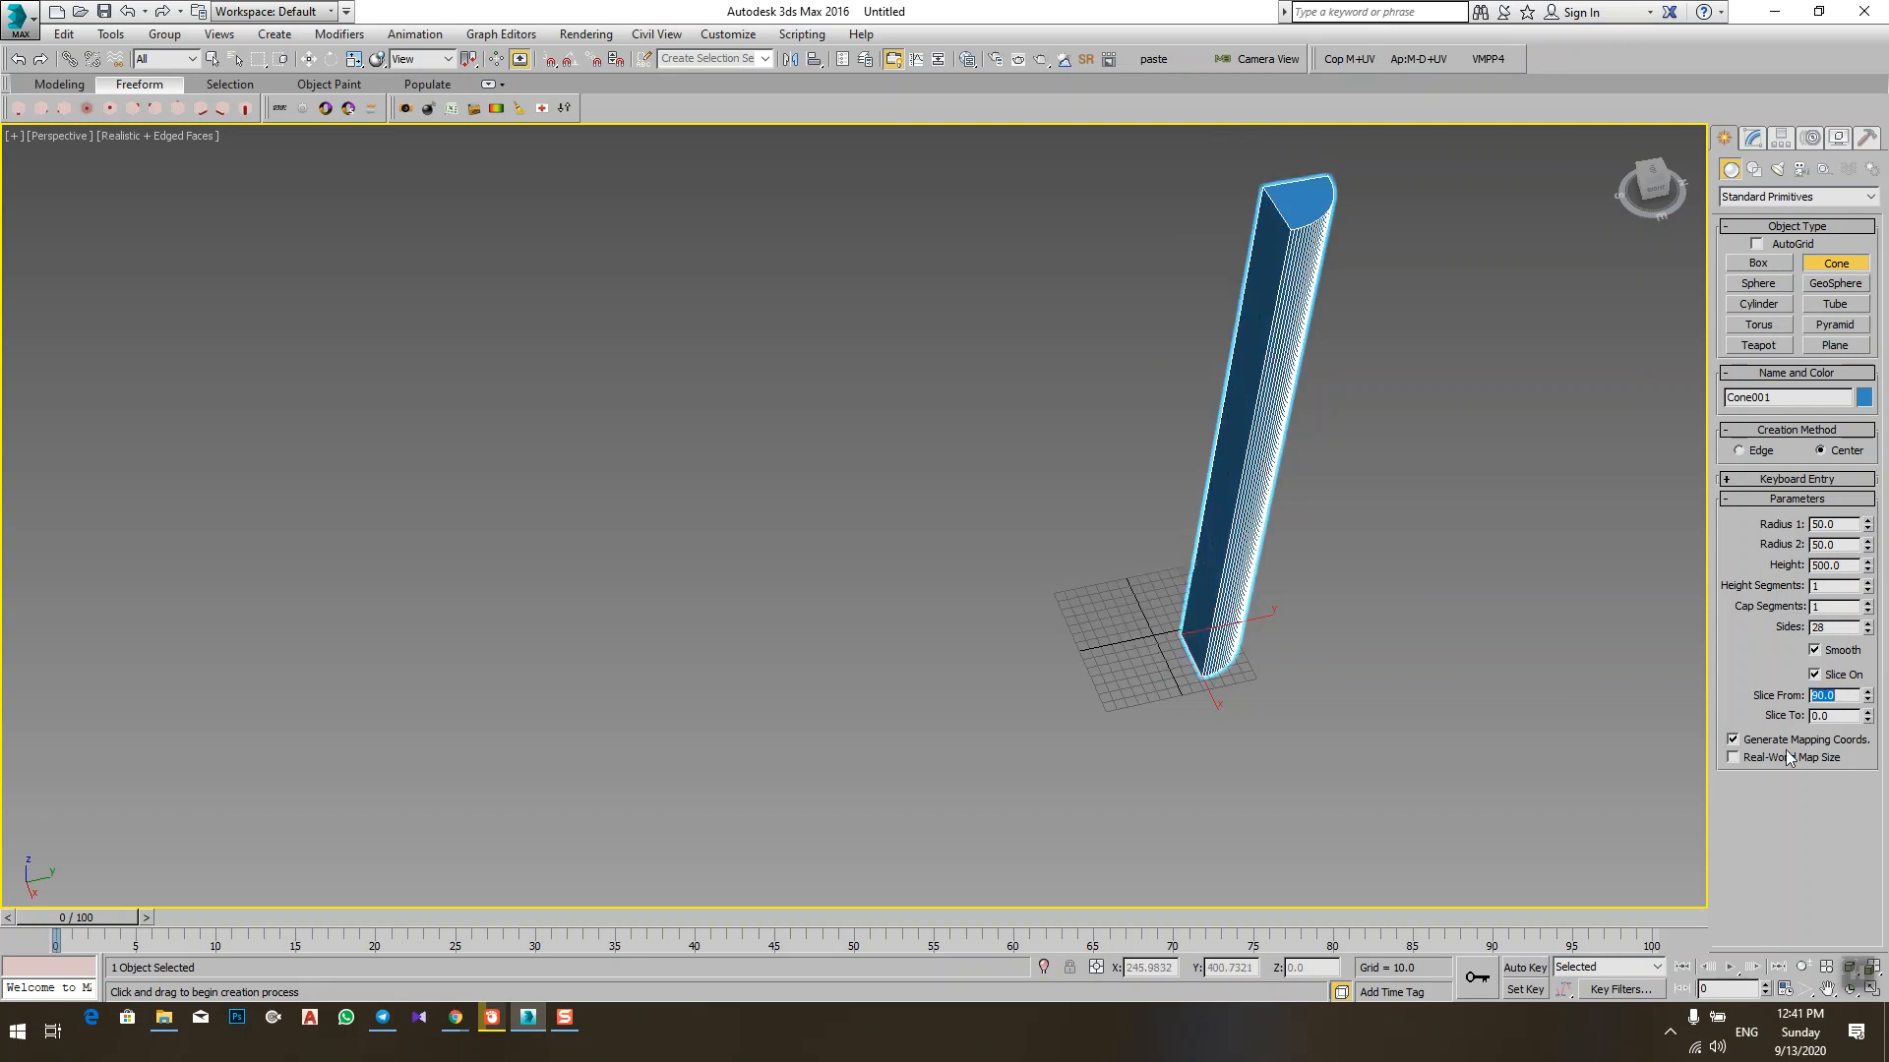
Step: Set the cone's Slice To value to 180 and inspect the cut column
double_click(1833, 715)
type("180")
key("Return")
middle_click_drag(1138, 522, 1149, 718)
key("super")
middle_click_drag(1201, 632, 1208, 723, "alt")
middle_click_drag(1386, 634, 1493, 664, "alt")
Step: Change the cone's Slice From value to -576, check the wedge cut, and exit cone creation
left_click_drag(1869, 696, 1633, 255)
scroll(1514, 397, "up", 3)
scroll(1368, 420, "down", 5)
mouse_move(1362, 422)
middle_mouse_down("alt")
mouse_move(1374, 296)
mouse_move(1386, 400)
middle_mouse_up("alt")
mouse_move(1268, 387)
middle_mouse_down()
mouse_move(1214, 417)
mouse_move(1266, 422)
middle_mouse_up()
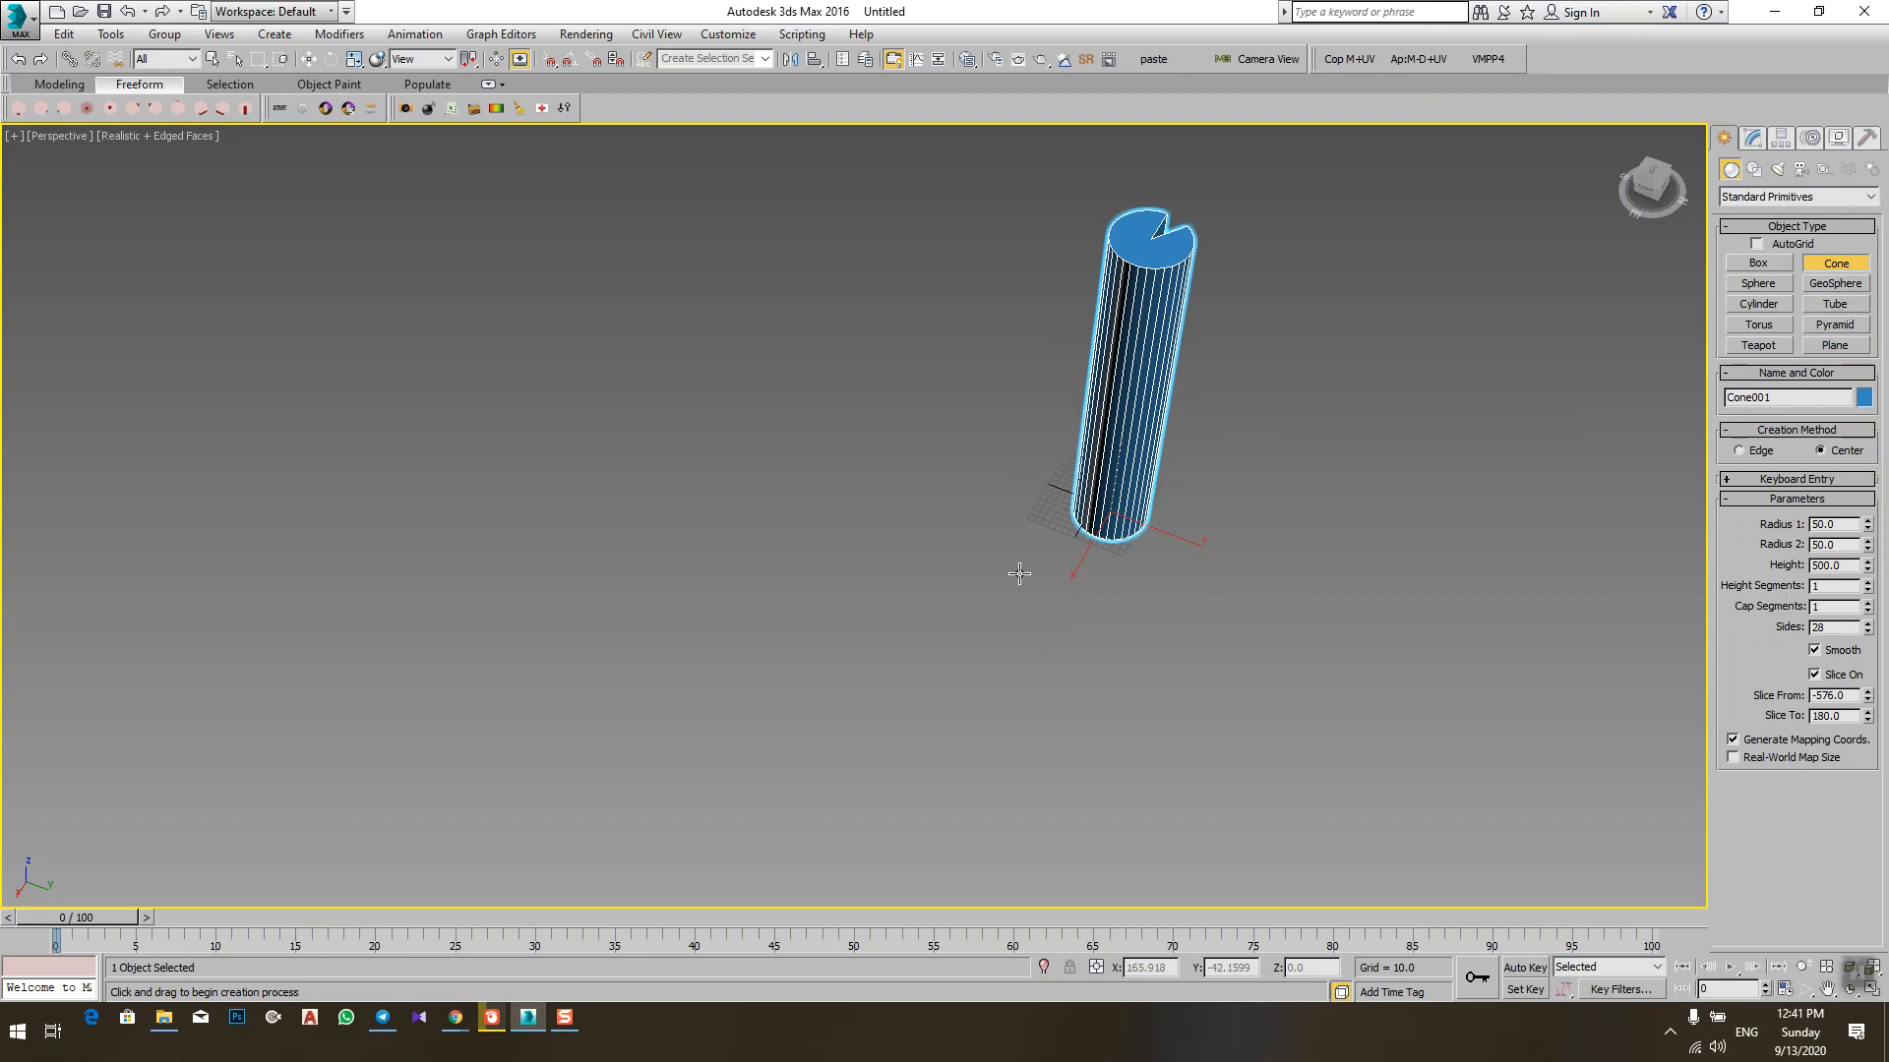
scroll(1272, 463, "up", 3)
right_click(1278, 435)
scroll(1278, 435, "down", 5)
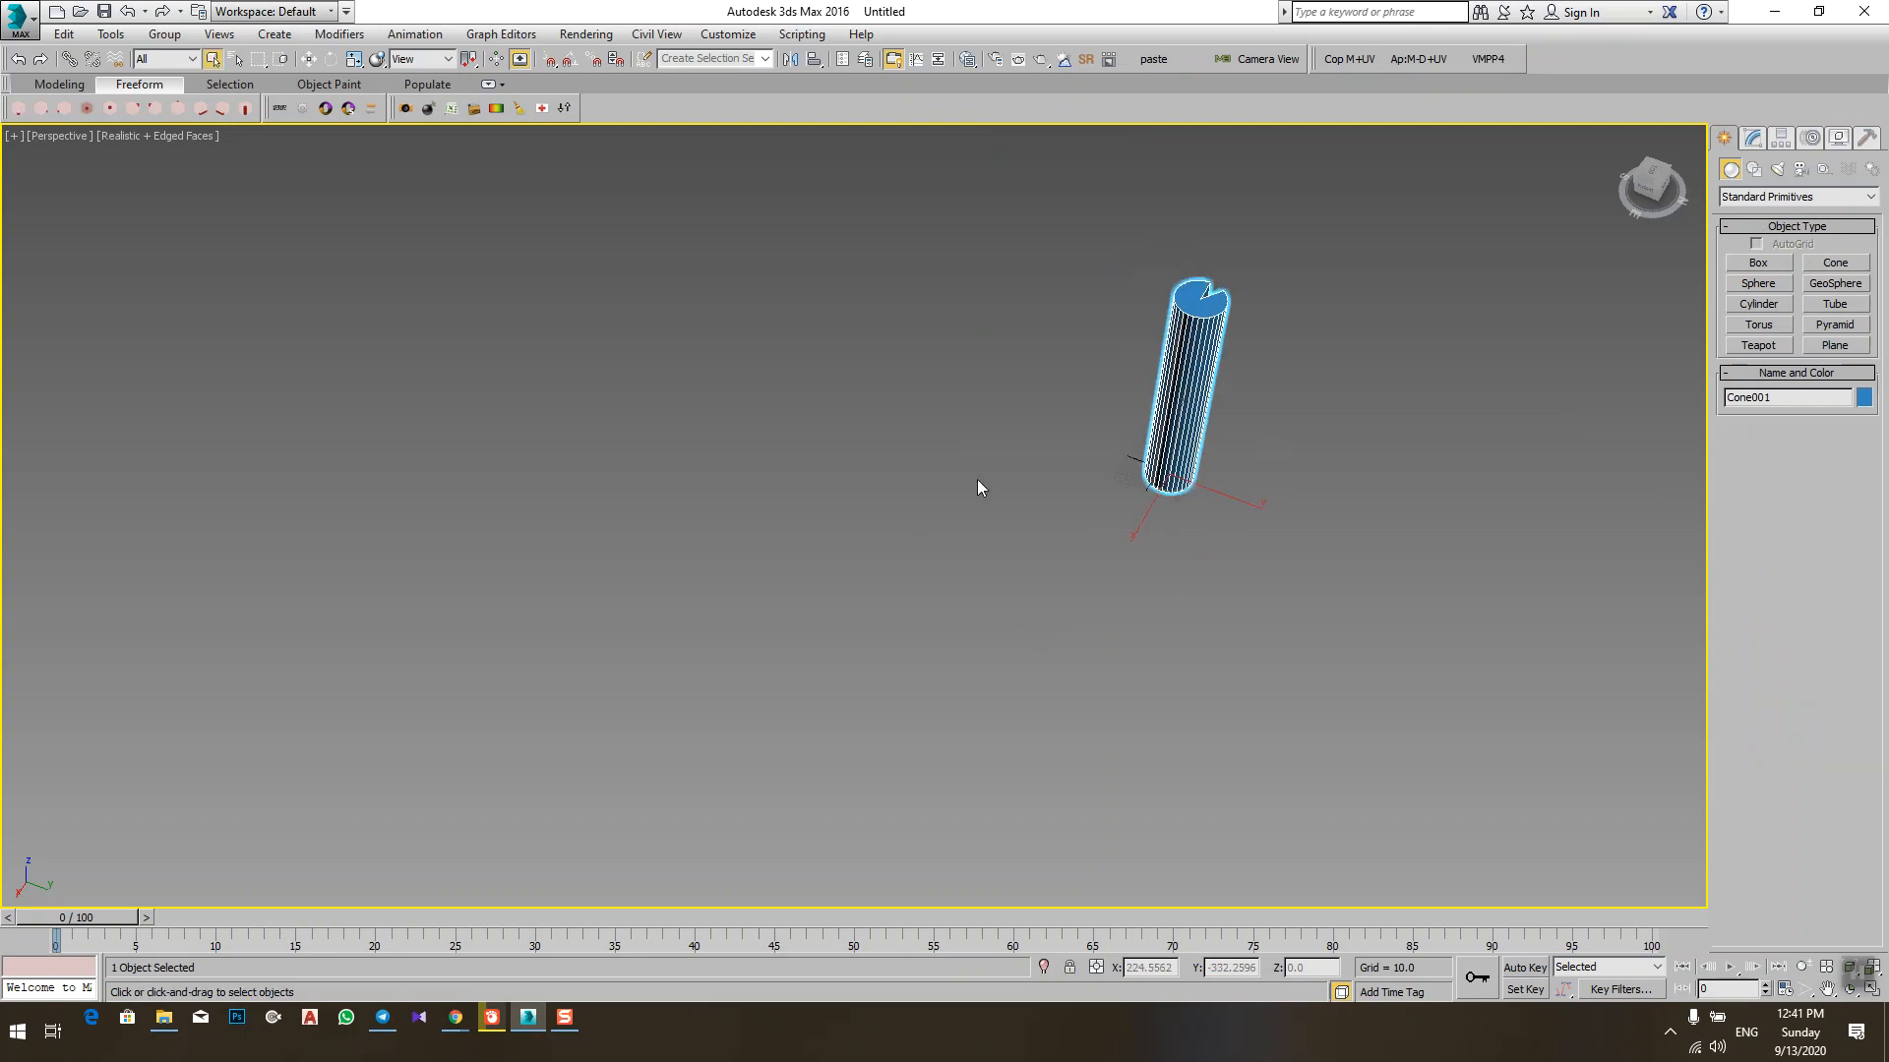
Step: Open the finished cone's editable parameters and compare them with the primitive creation options
left_click(1754, 141)
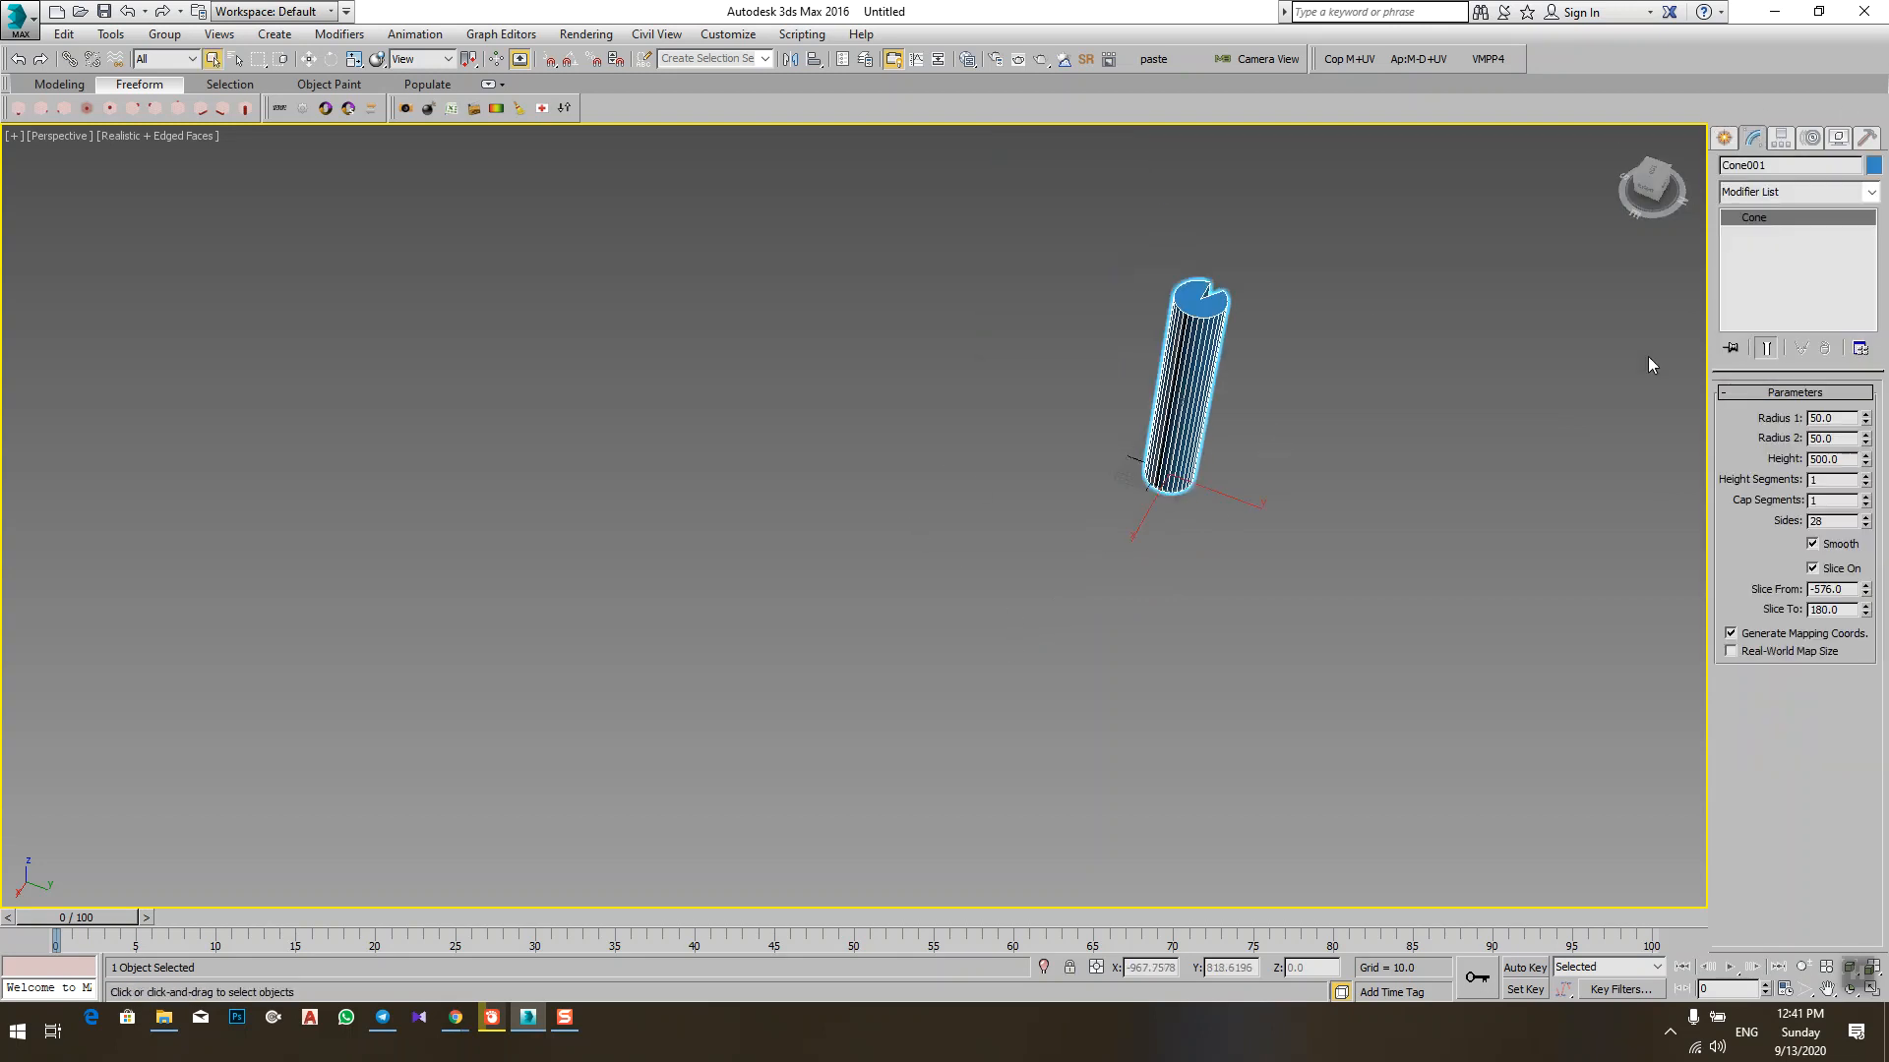
scroll(1254, 364, "up", 4)
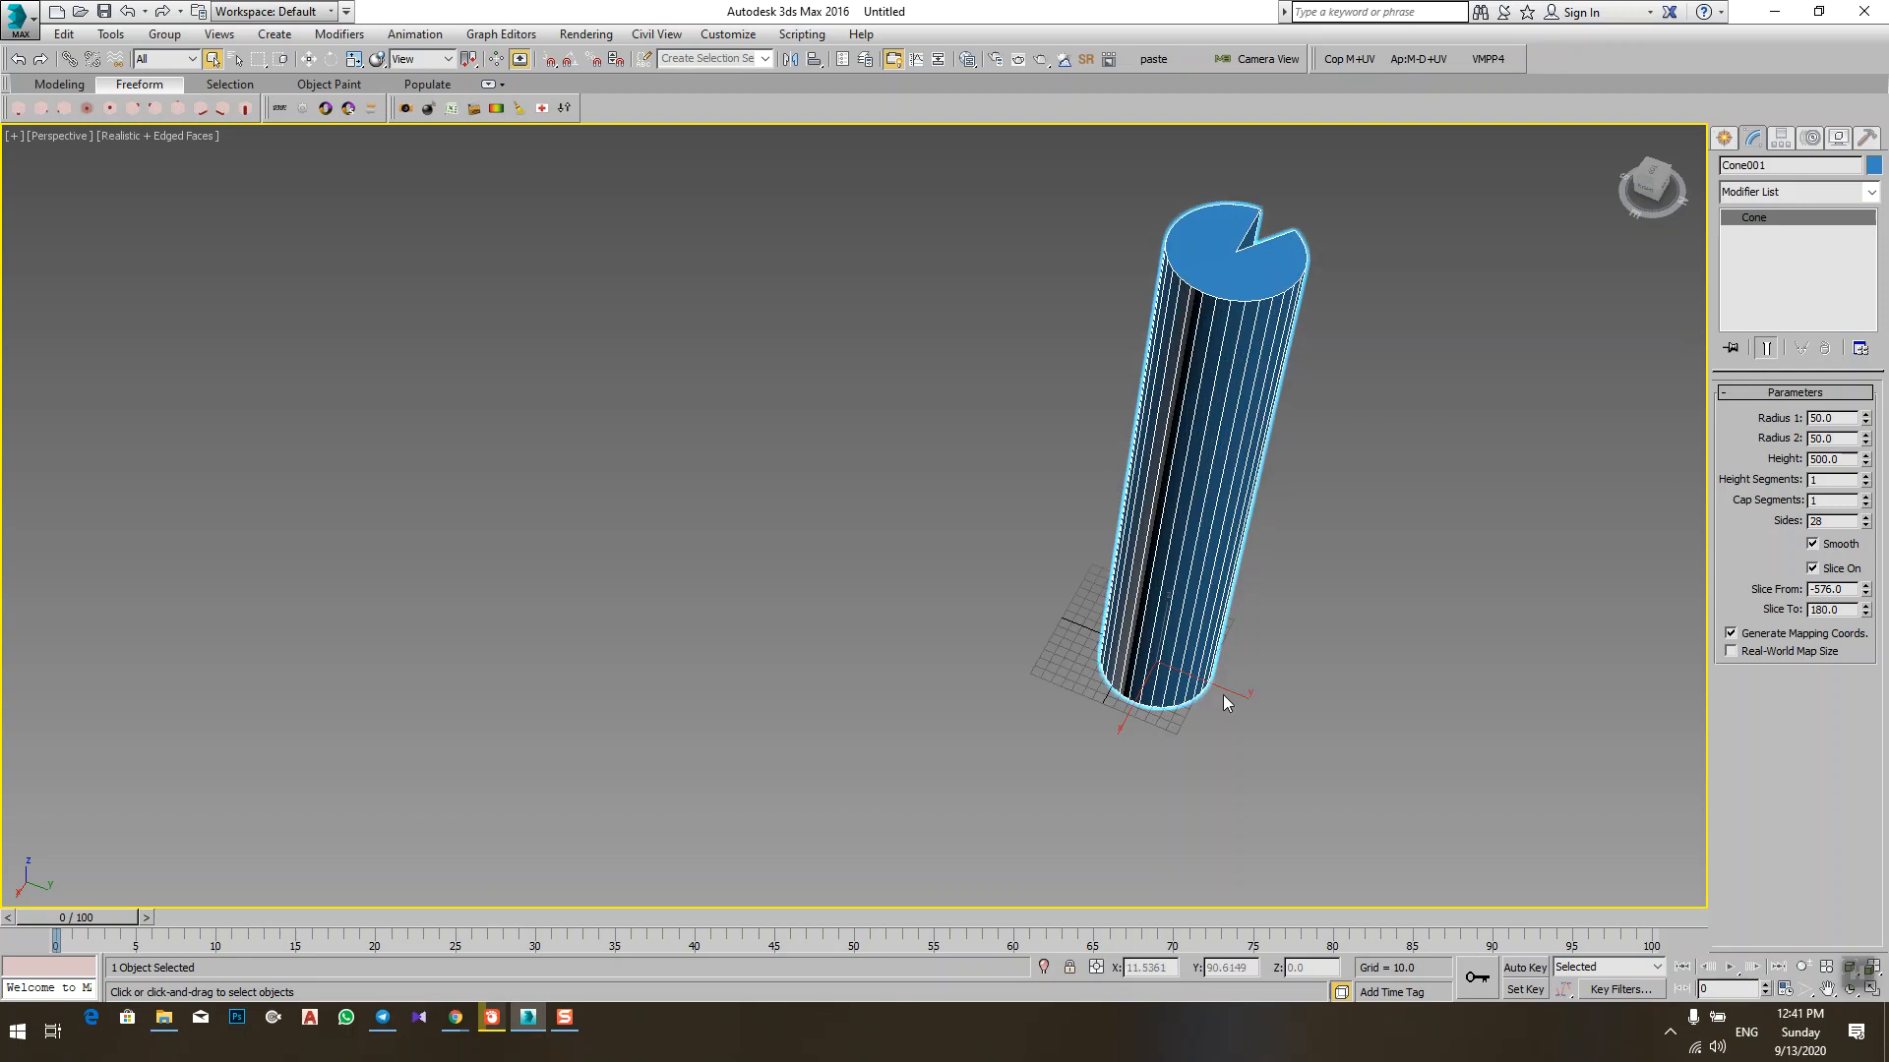
left_click(1723, 141)
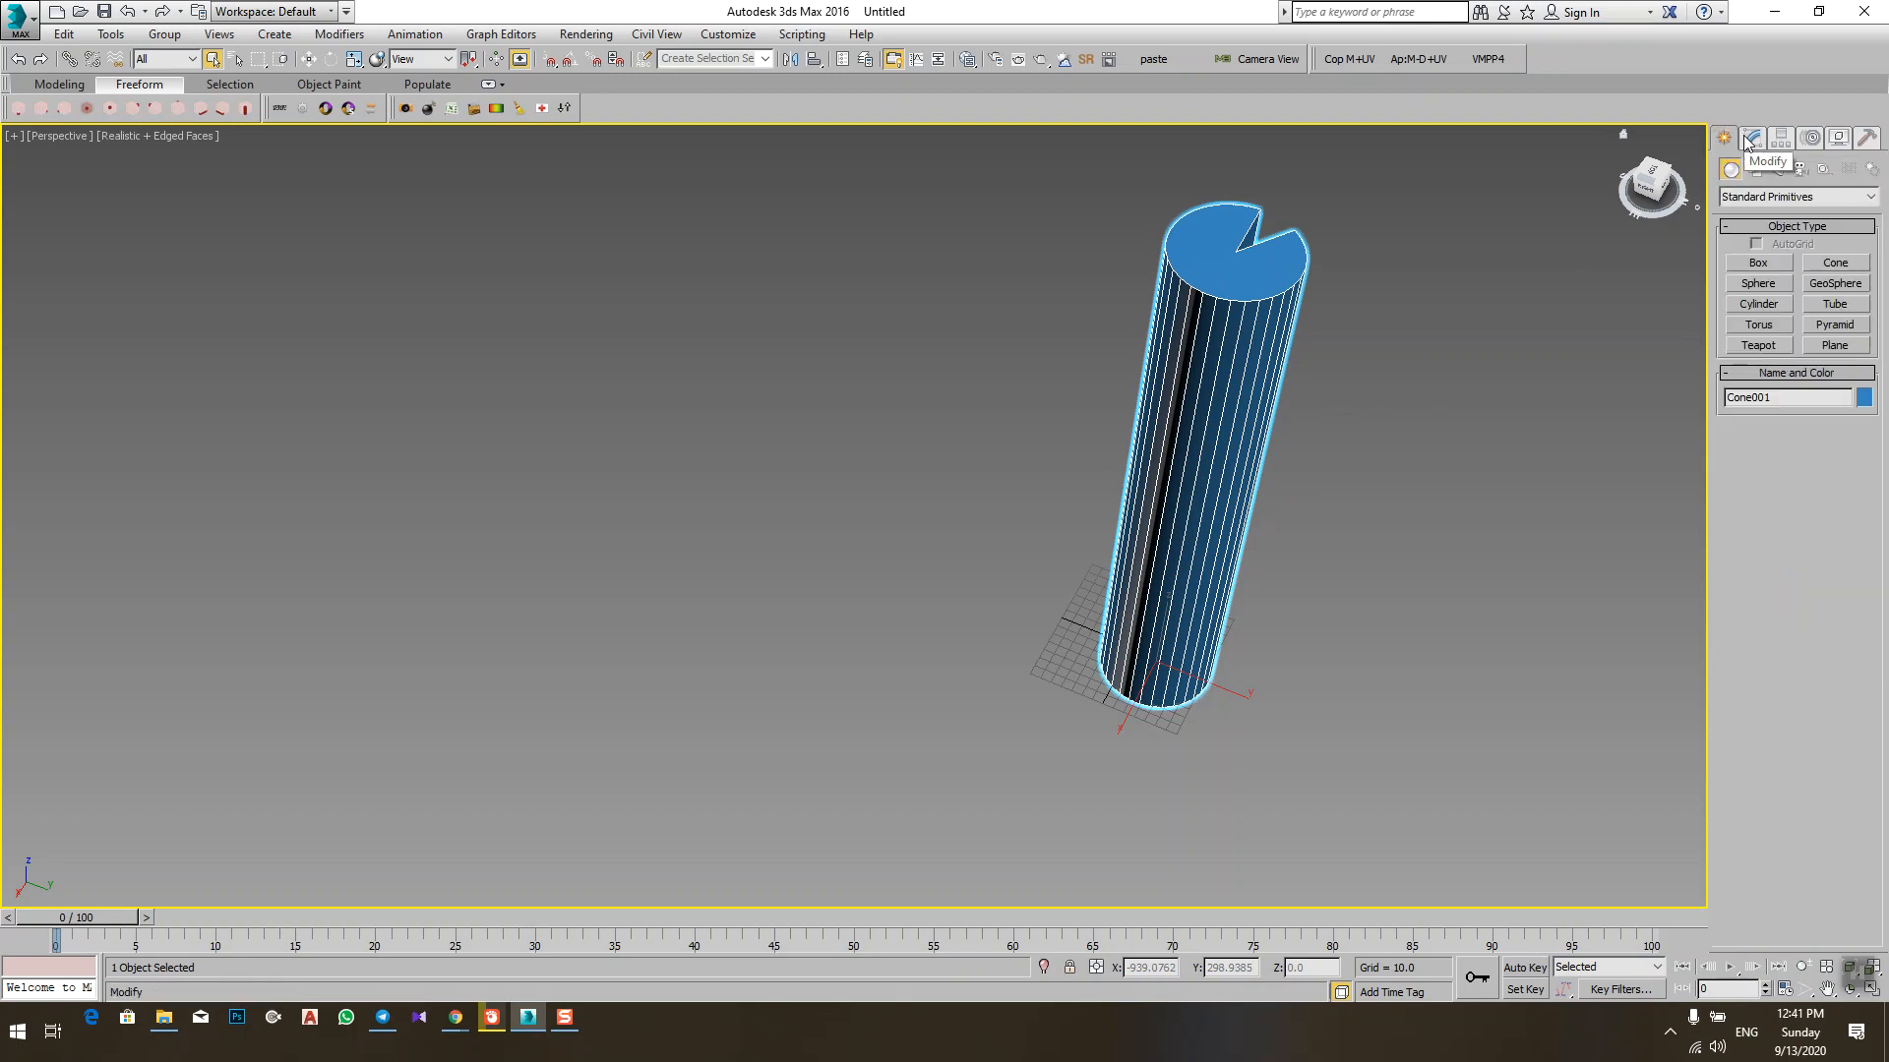
left_click(1749, 141)
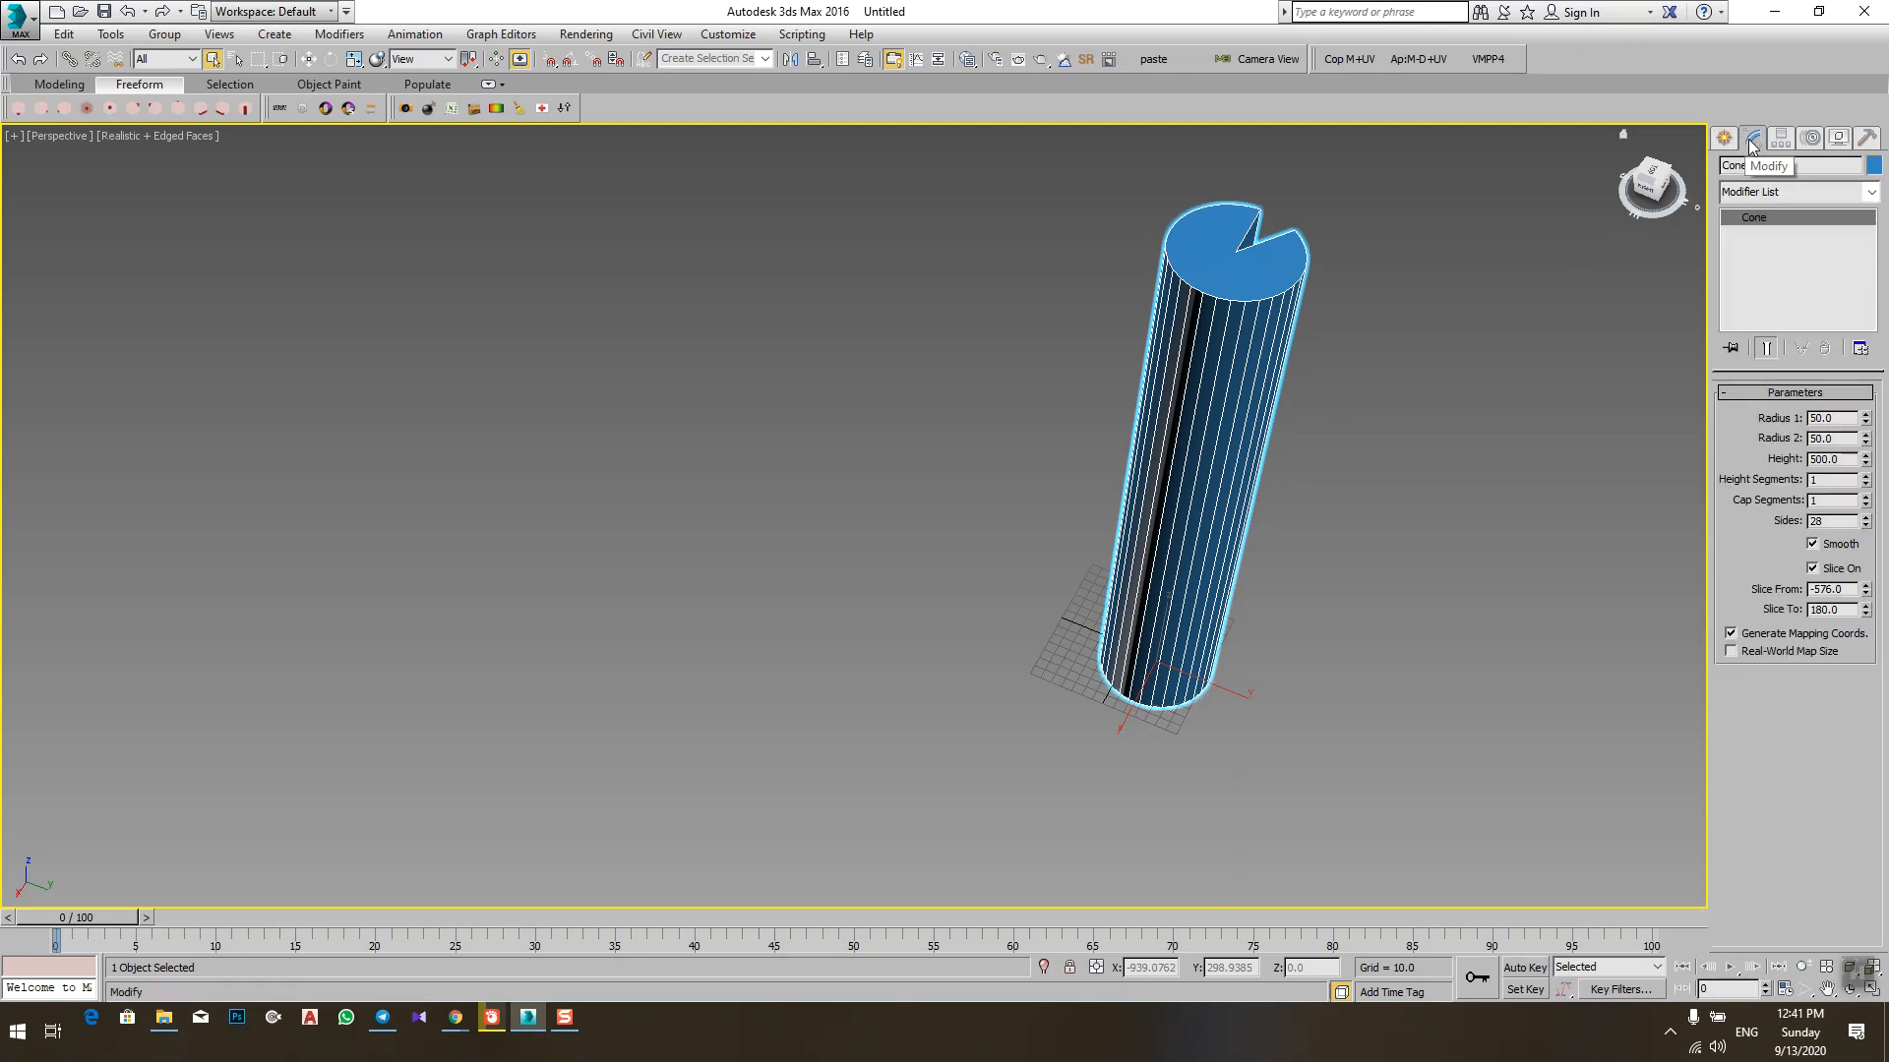
left_click(1723, 140)
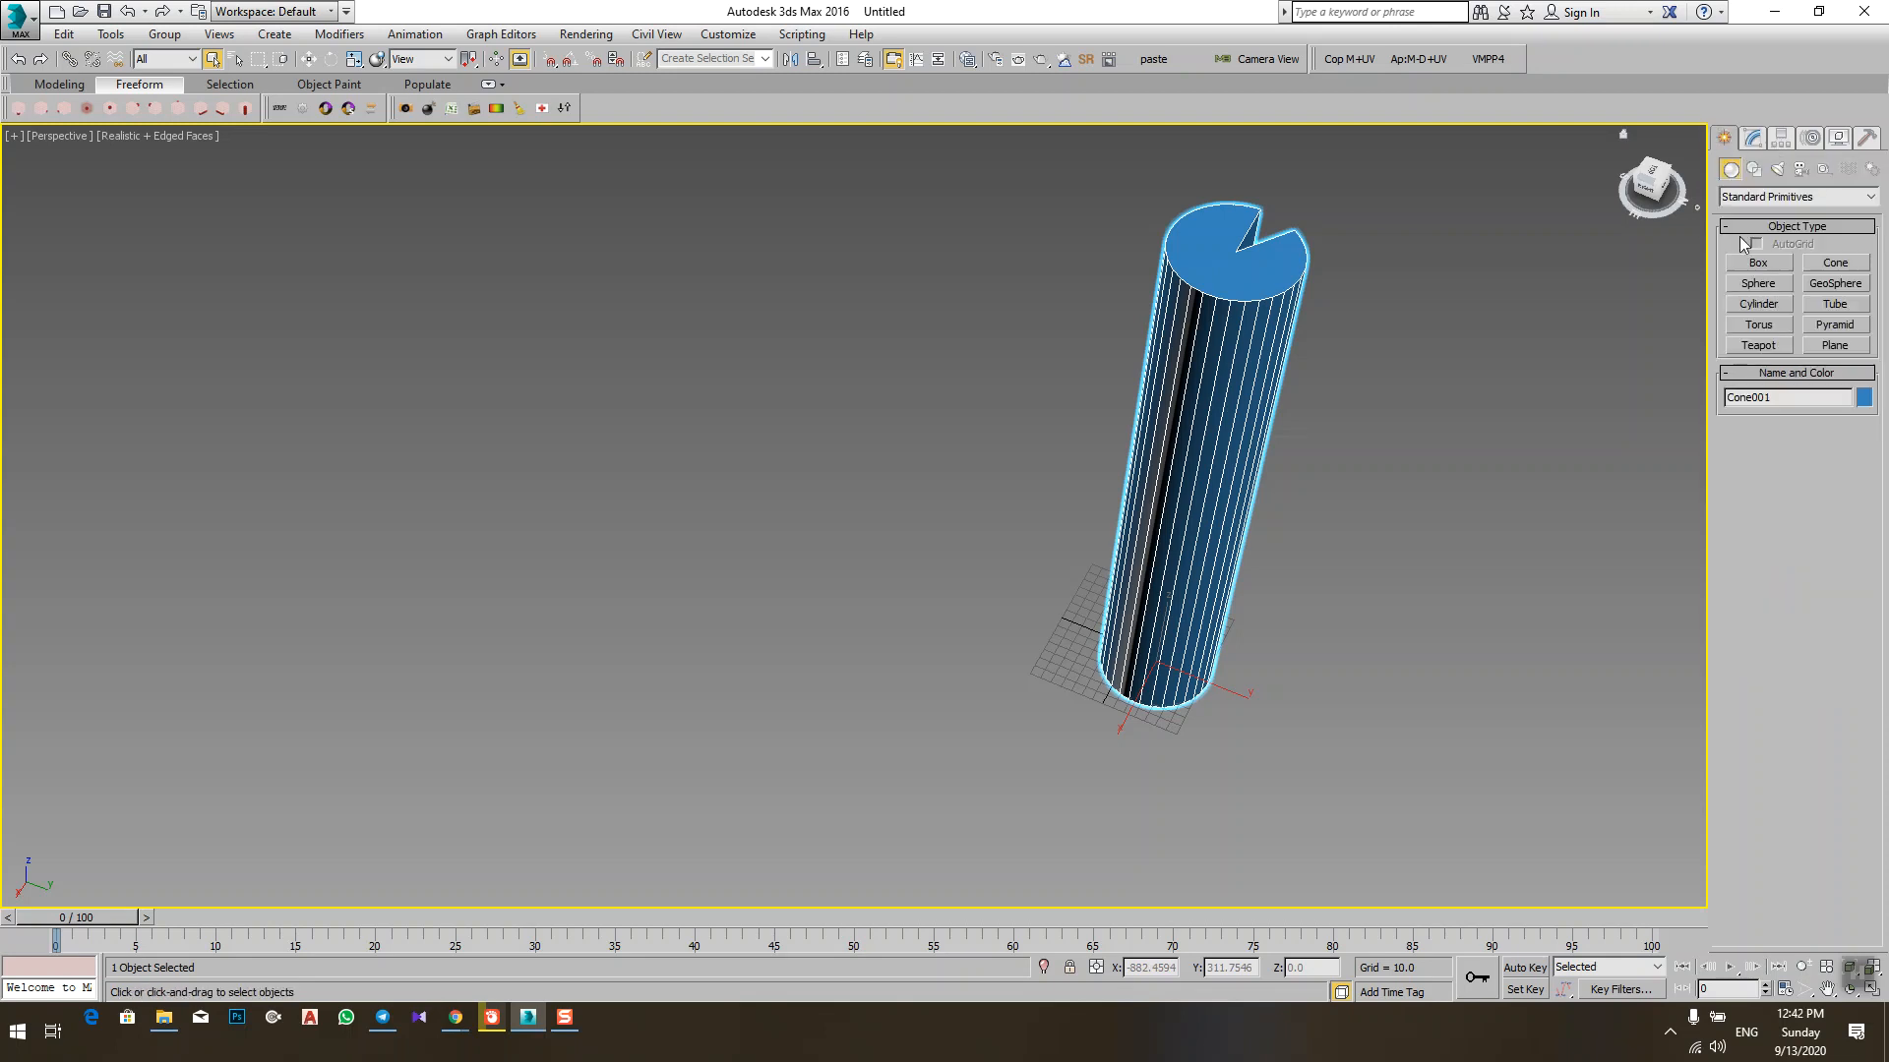
left_click(1750, 140)
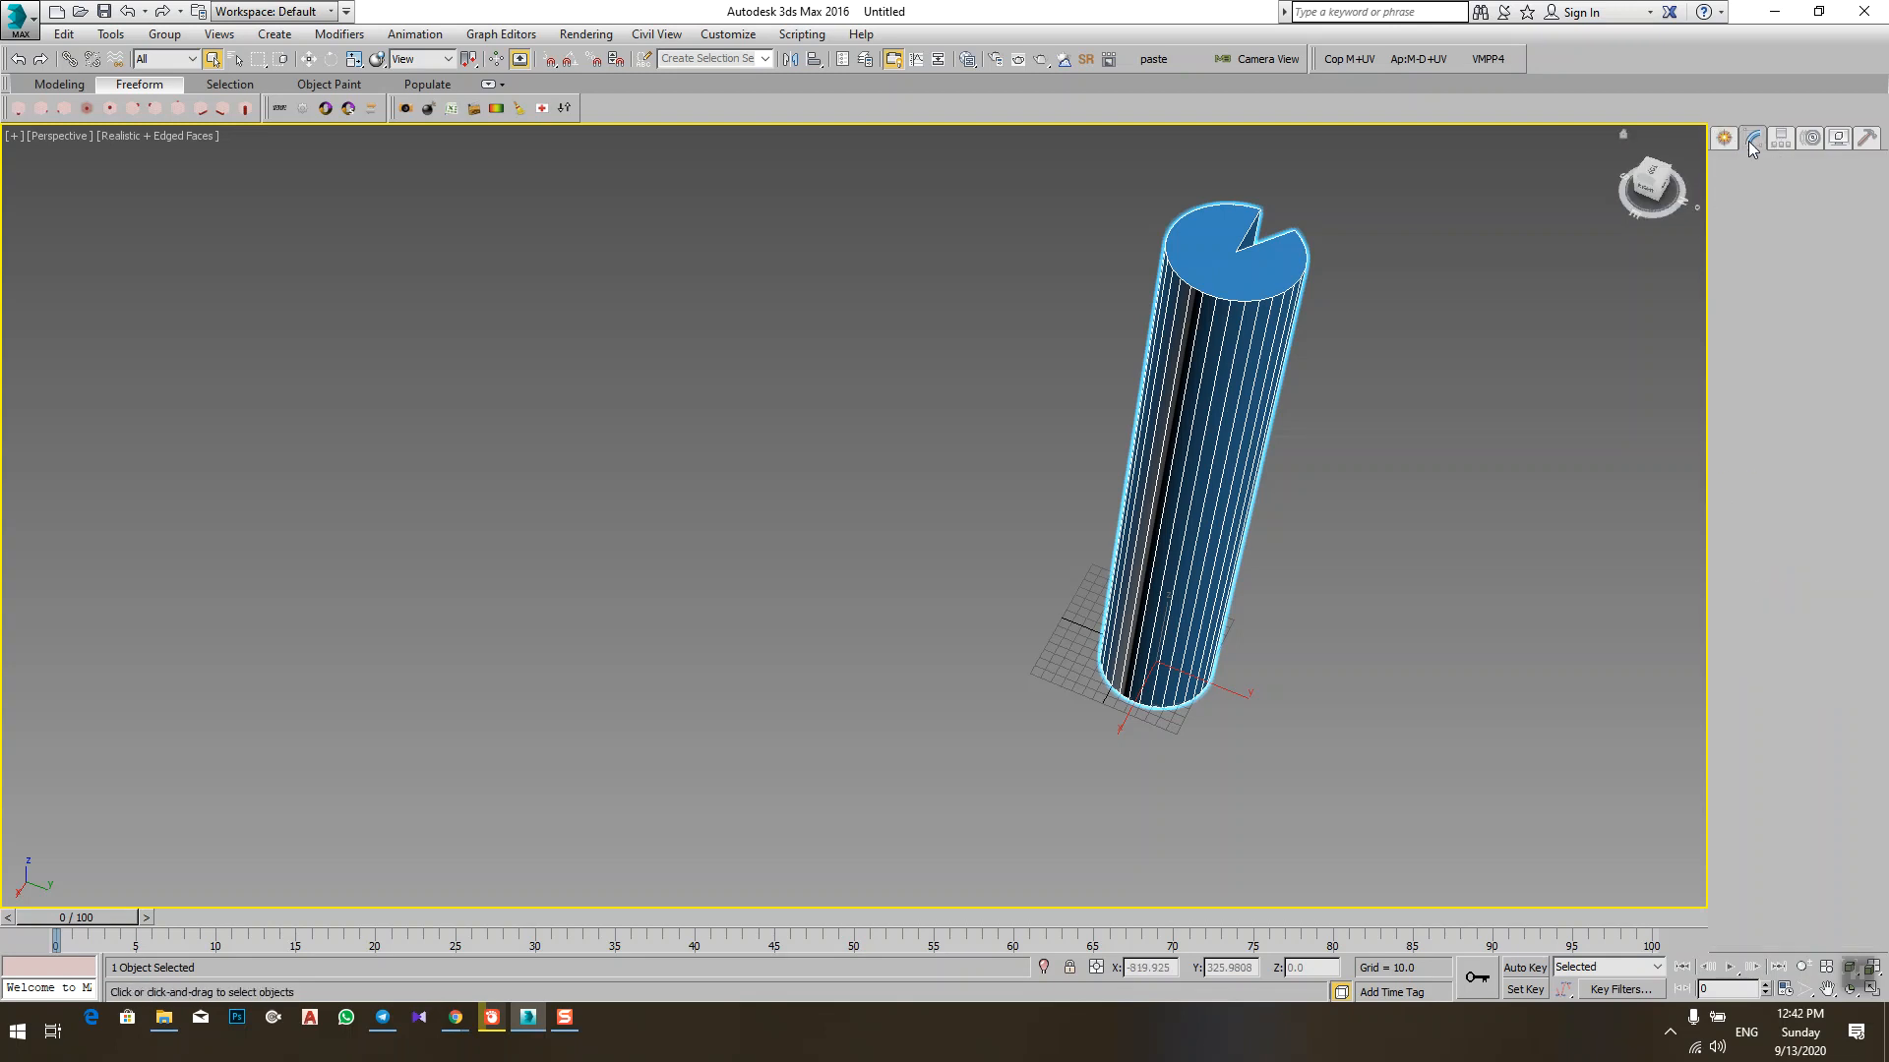
middle_click_drag(1324, 598, 1196, 629)
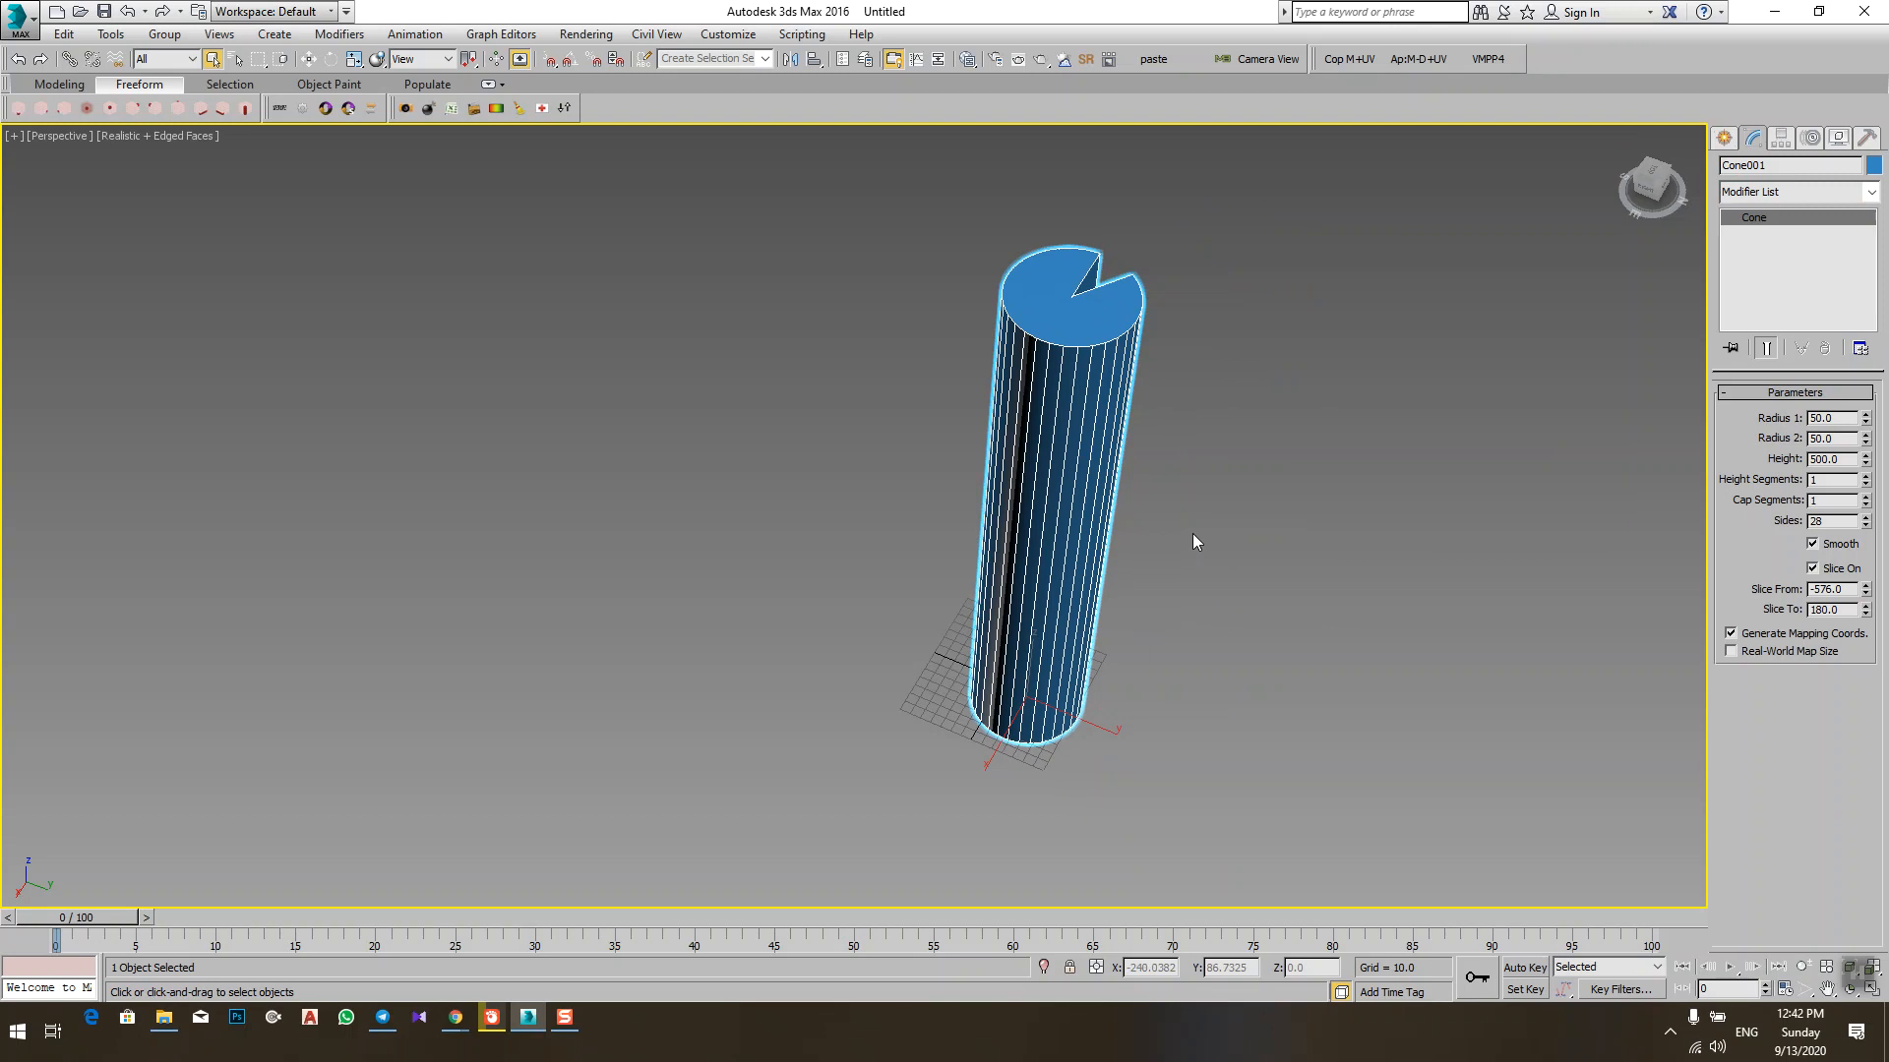
middle_click_drag(1141, 539, 1114, 486, "alt")
scroll(1045, 780, "up", 4)
middle_click_drag(1077, 784, 961, 728)
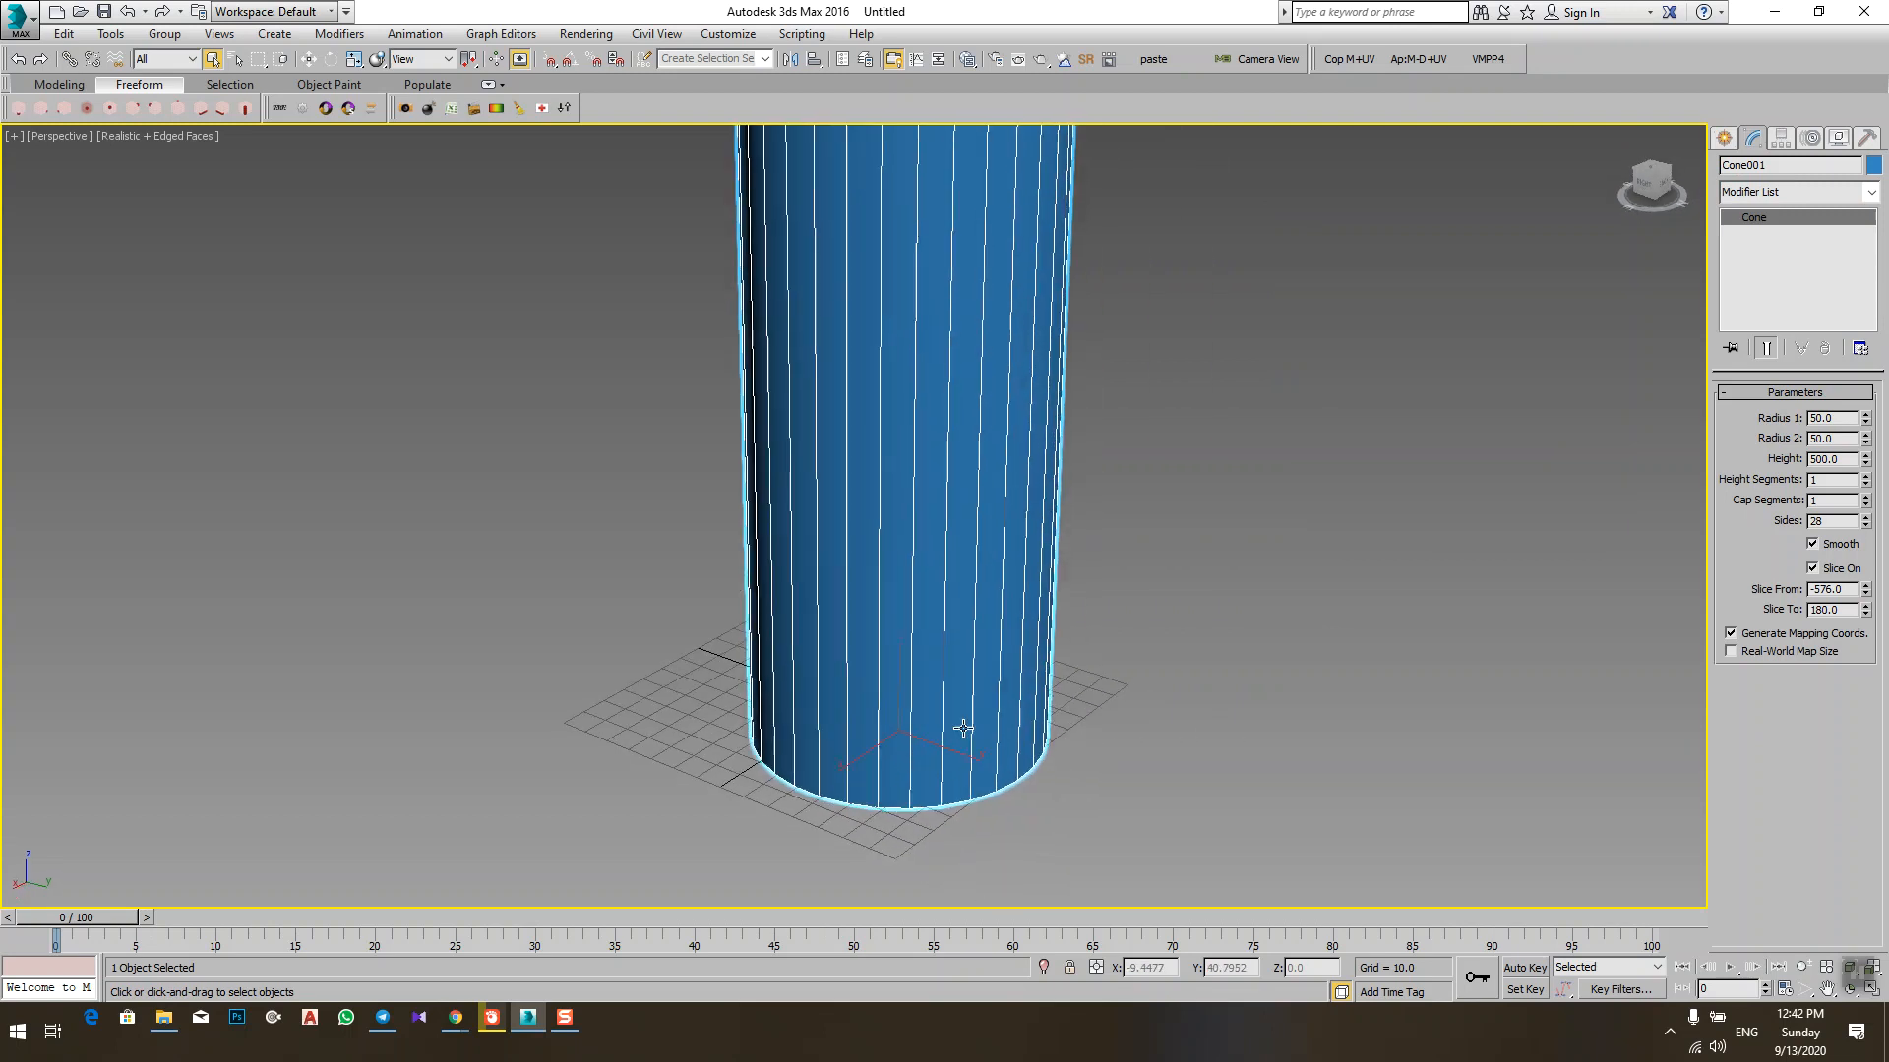
scroll(966, 723, "down", 2)
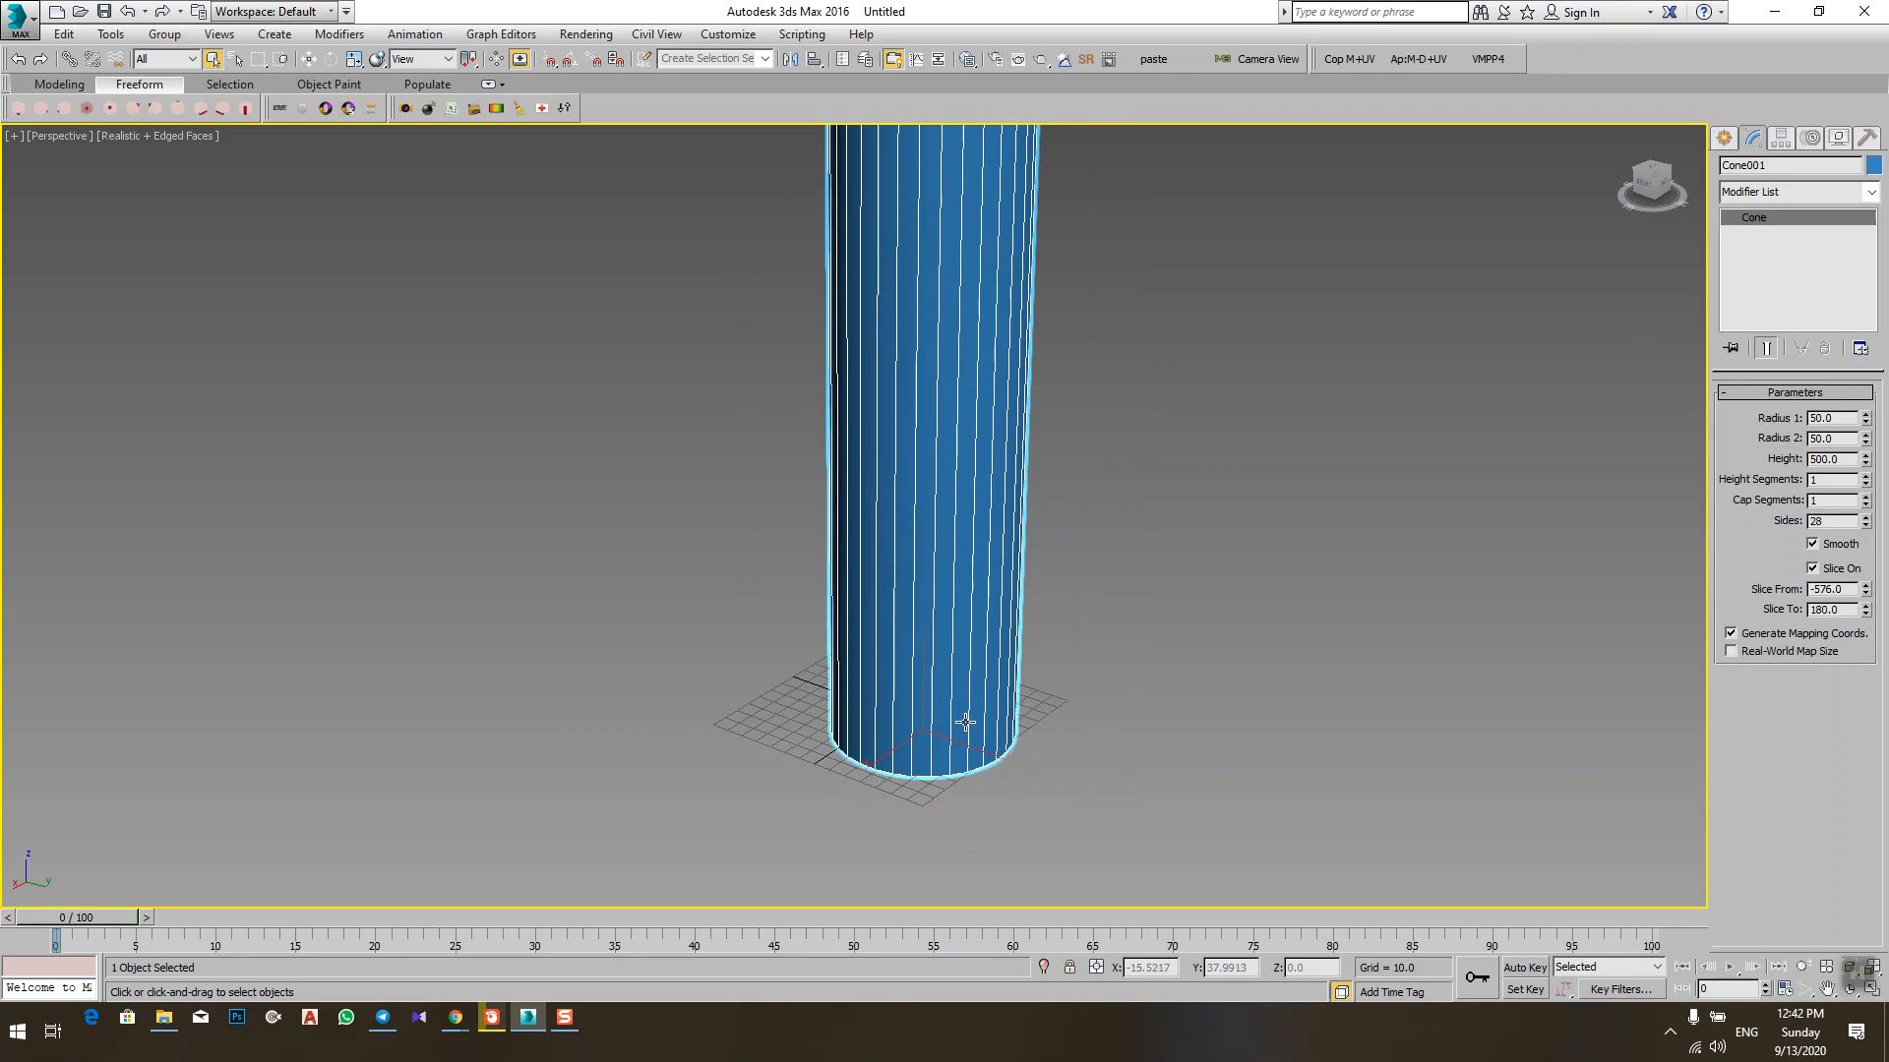
scroll(963, 682, "down", 5)
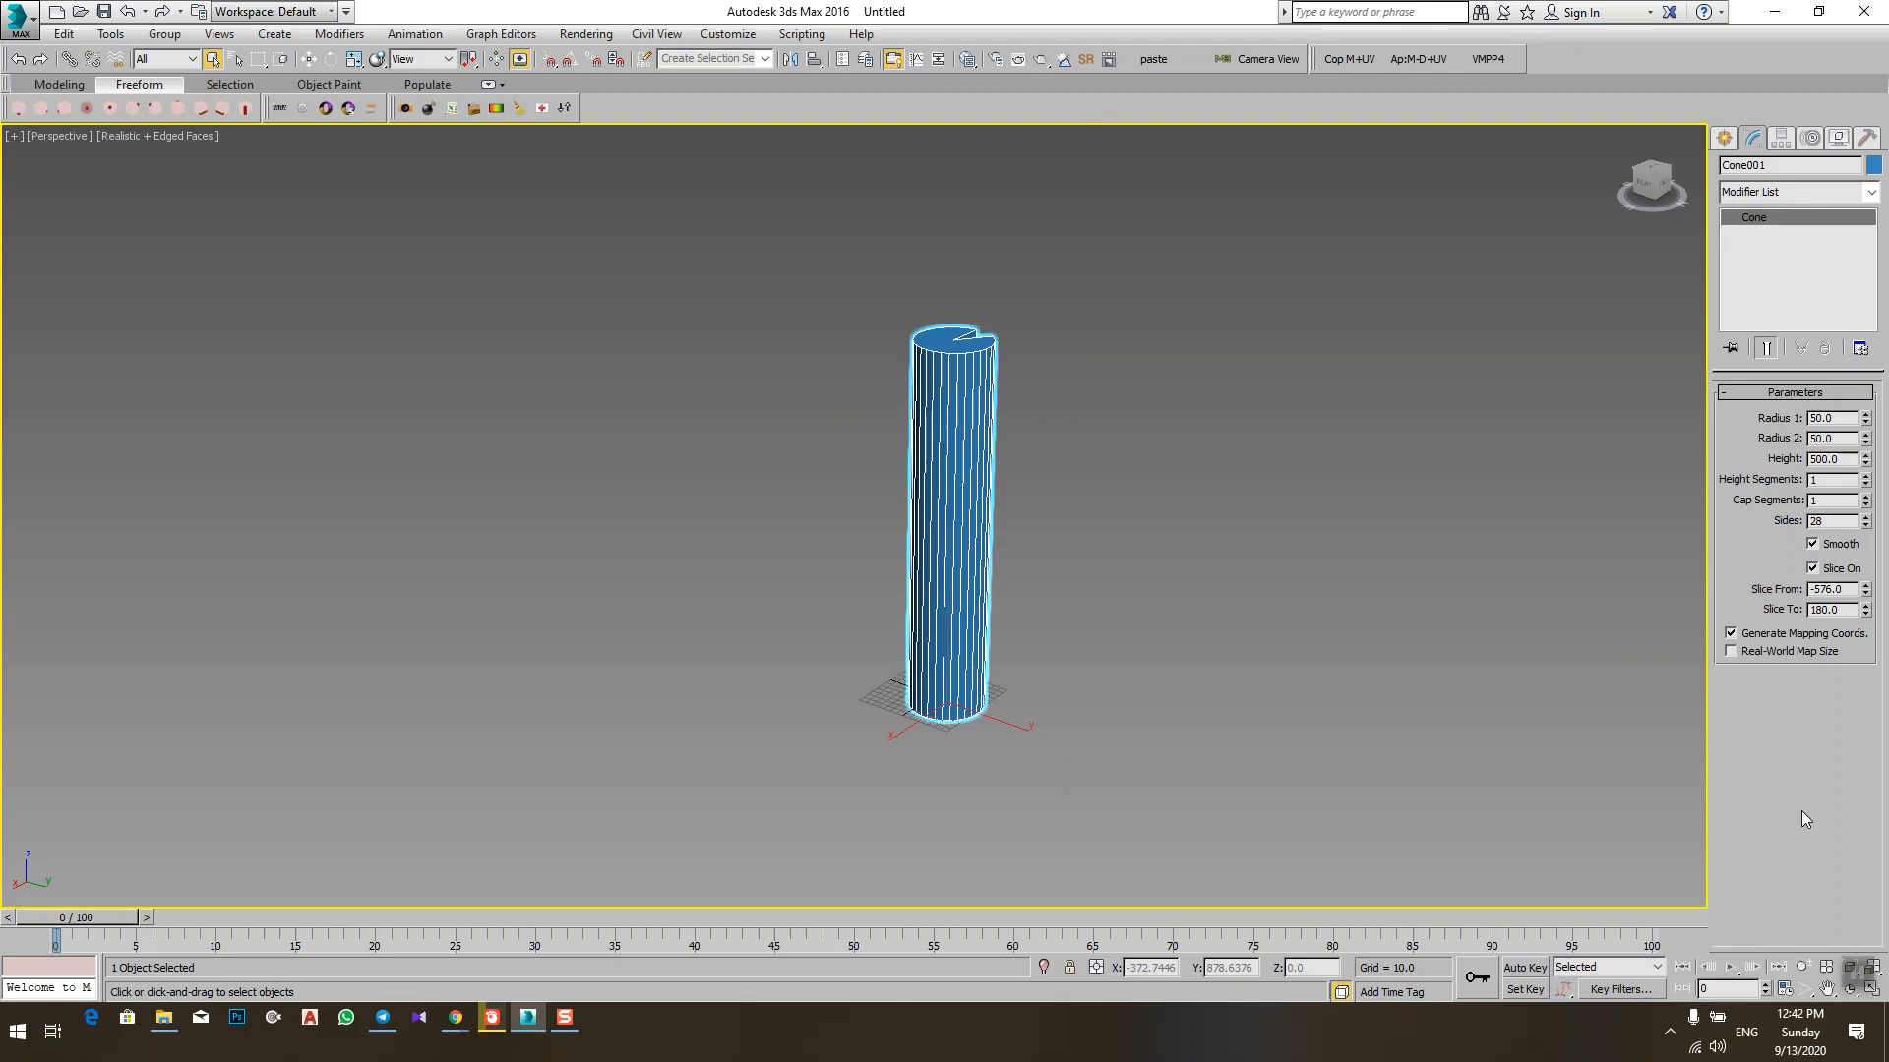
left_click(1862, 976)
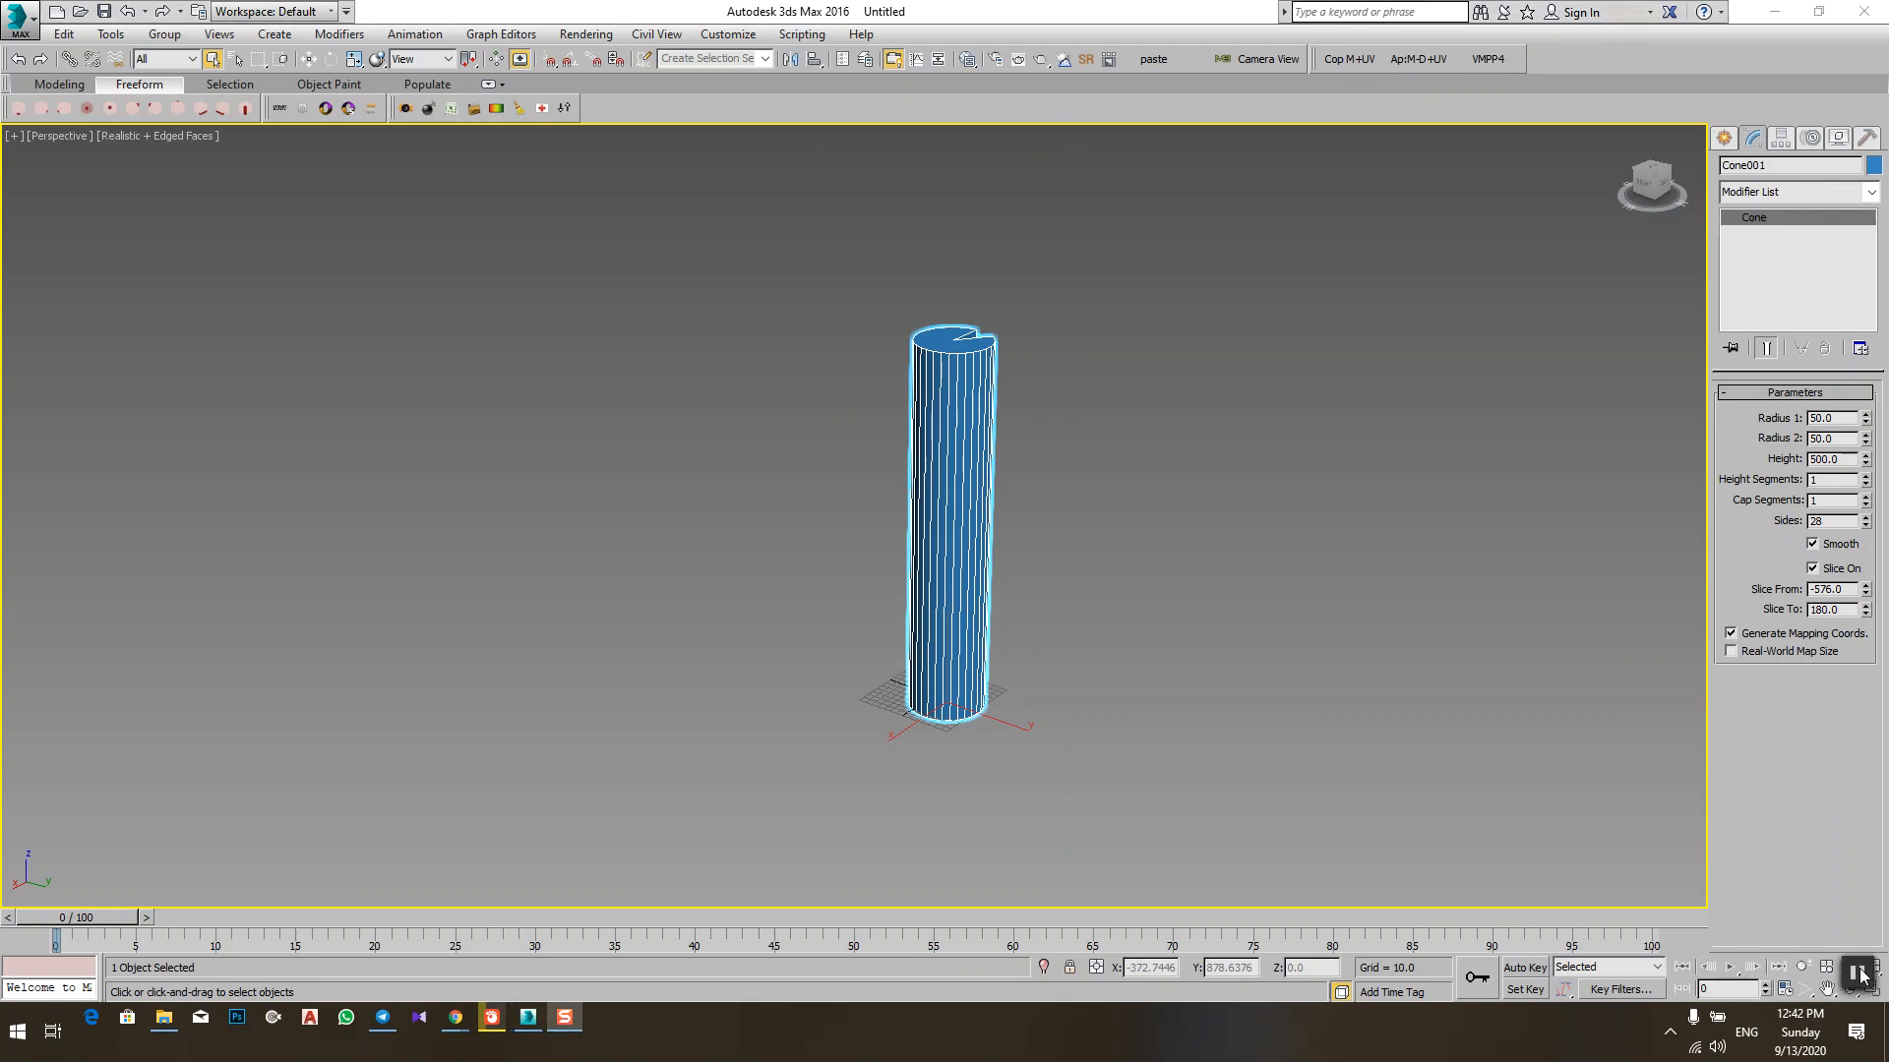